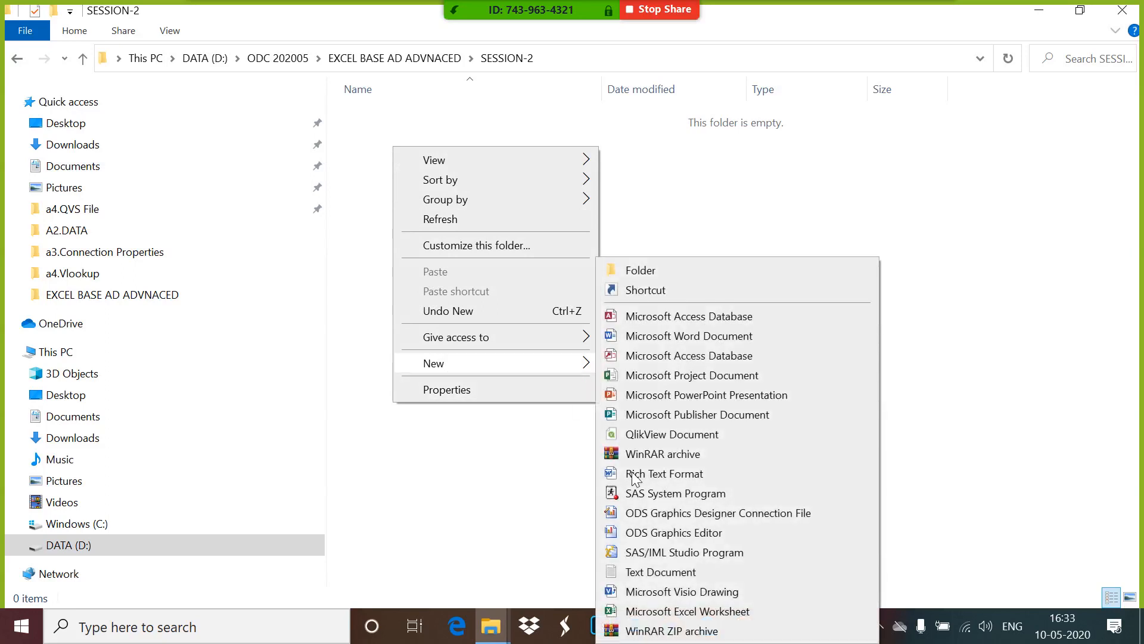
# Create an Excel worksheet in the SESSION-2 folder, name it "a1.Conditional Formatting" and open it.
pyautogui.click(667, 611)
pyautogui.write('A.xlsx')
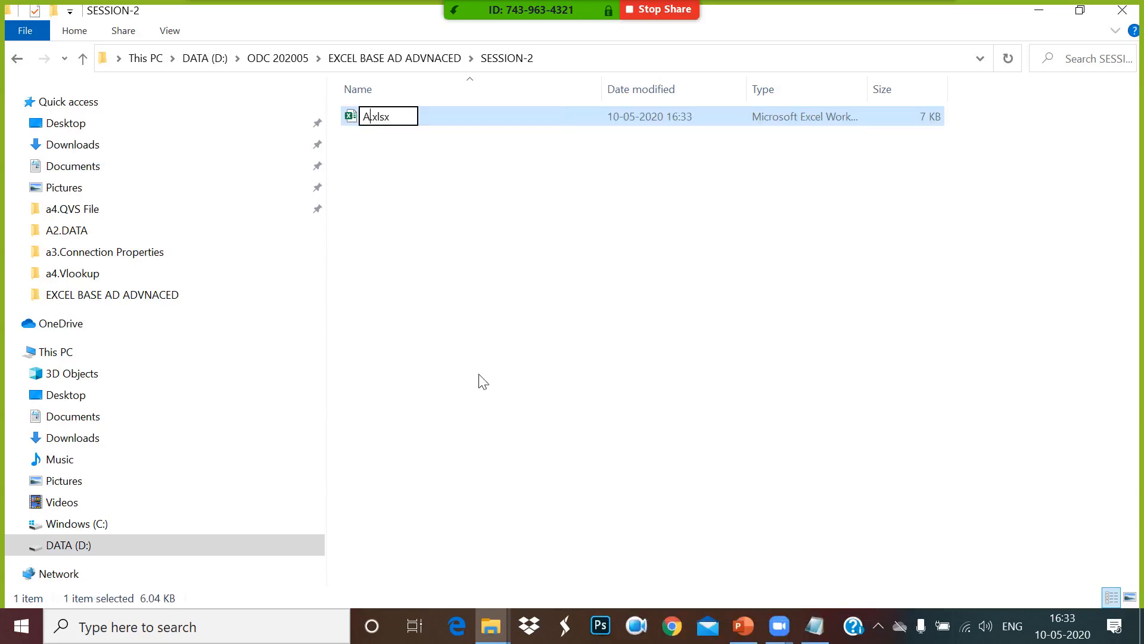
pyautogui.press('BackSpace')
pyautogui.write('a1.C')
pyautogui.write('ondi')
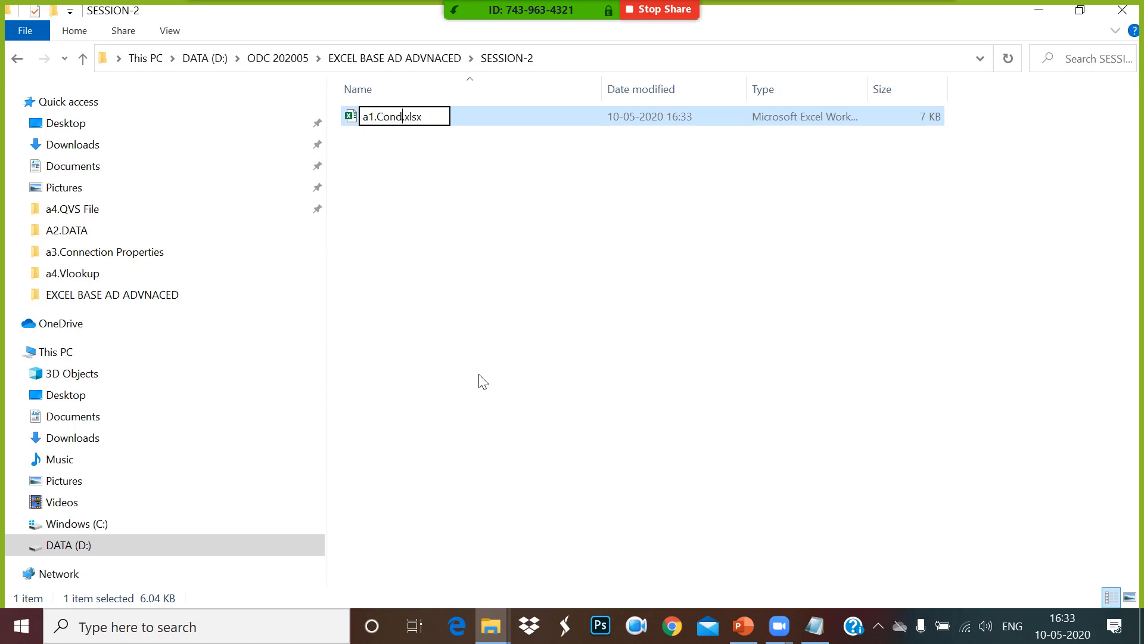
pyautogui.write('tional F')
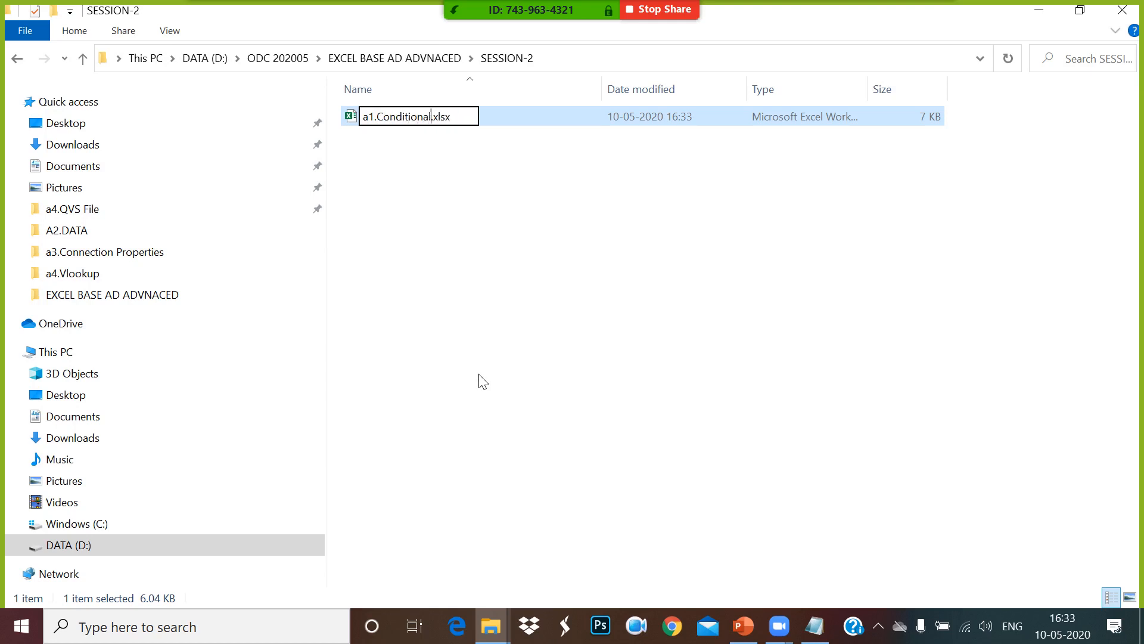
pyautogui.write('ormattinng')
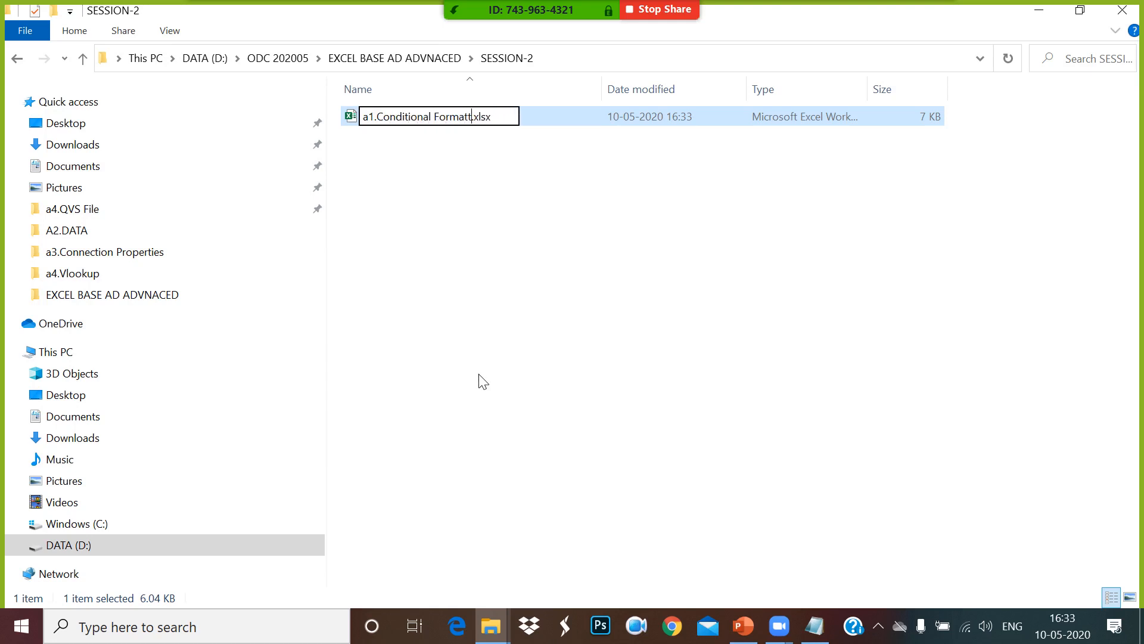
pyautogui.press('BackSpace')
pyautogui.press('BackSpace')
pyautogui.press('BackSpace')
pyautogui.write('ng')
pyautogui.click(514, 167)
pyautogui.doubleClick(428, 118)
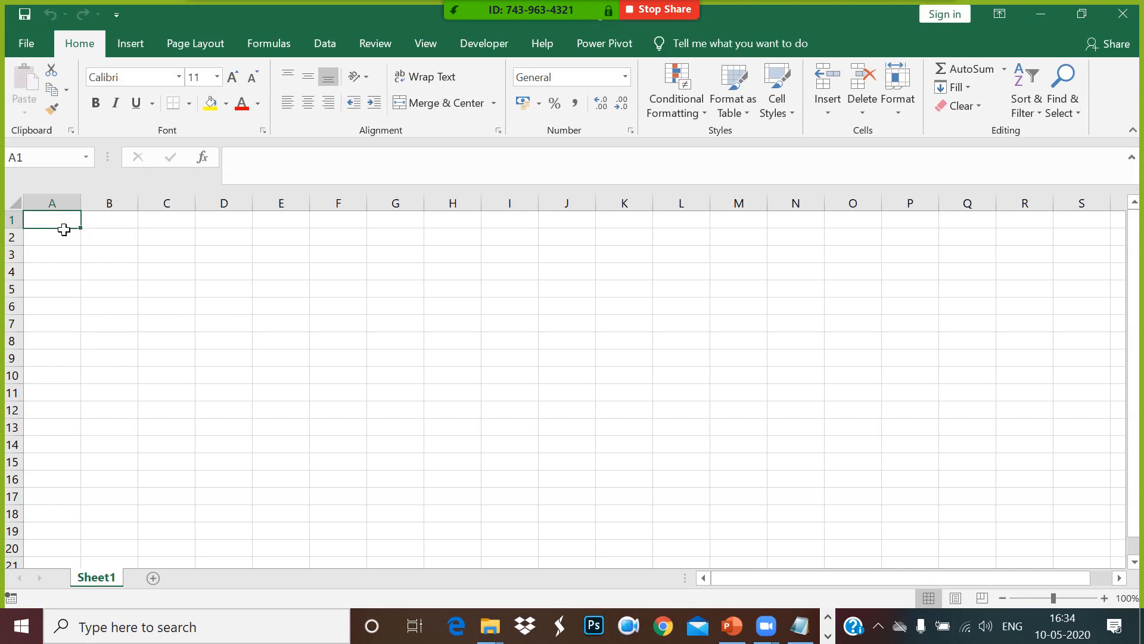
pyautogui.write('stu_')
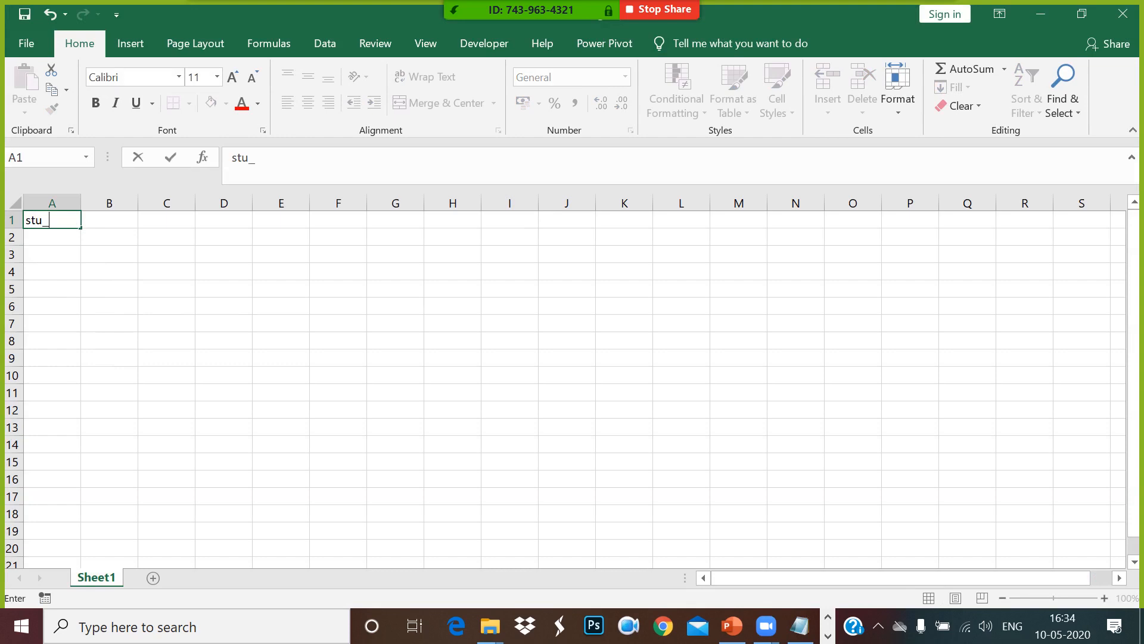
pyautogui.press('BackSpace')
pyautogui.press('BackSpace')
pyautogui.press('BackSpace')
pyautogui.press('BackSpace')
pyautogui.press('Tab')
pyautogui.write('s')
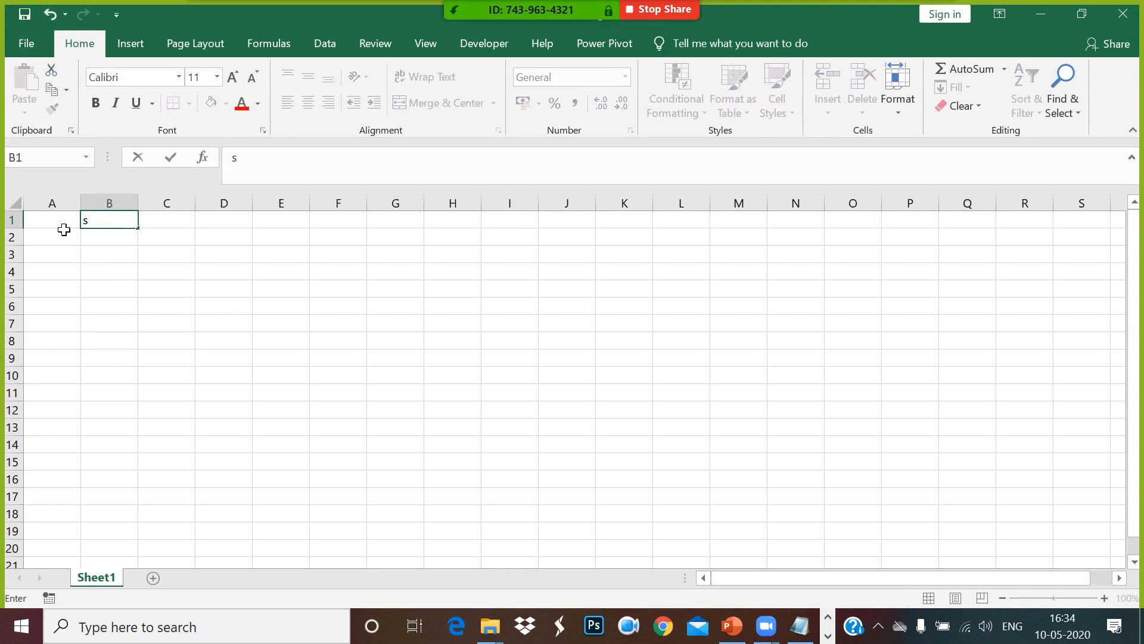
pyautogui.click(64, 230)
pyautogui.write('st')
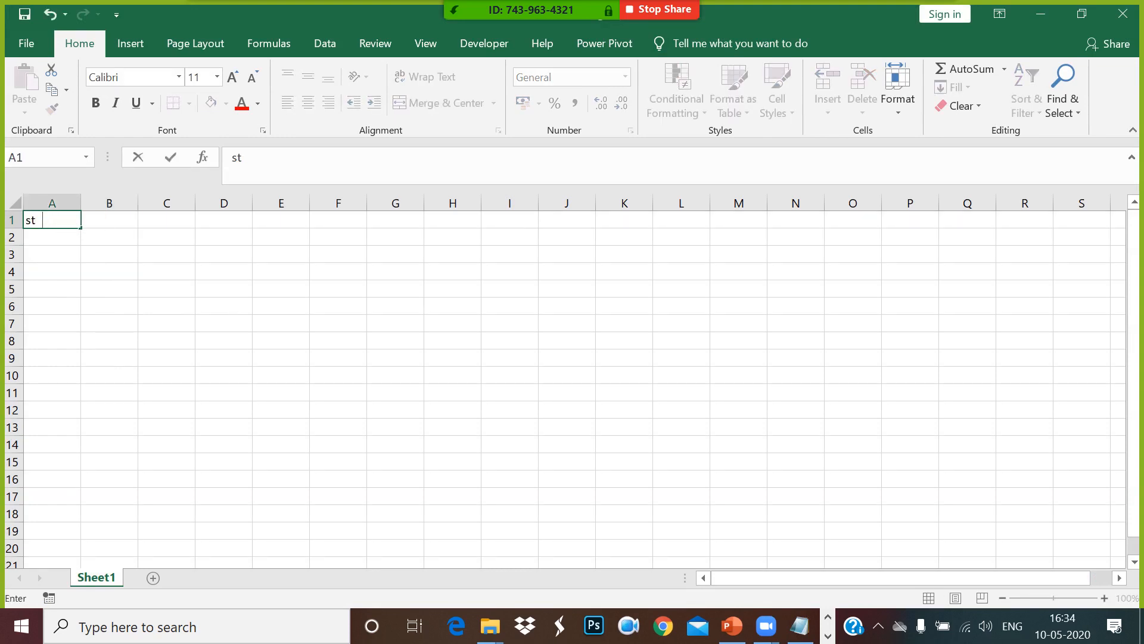
pyautogui.press('BackSpace')
pyautogui.press('BackSpace')
pyautogui.press('BackSpace')
# Enter the column header STU_ID in cell A1, undoing any accidental change to it.
pyautogui.write('STU_ID')
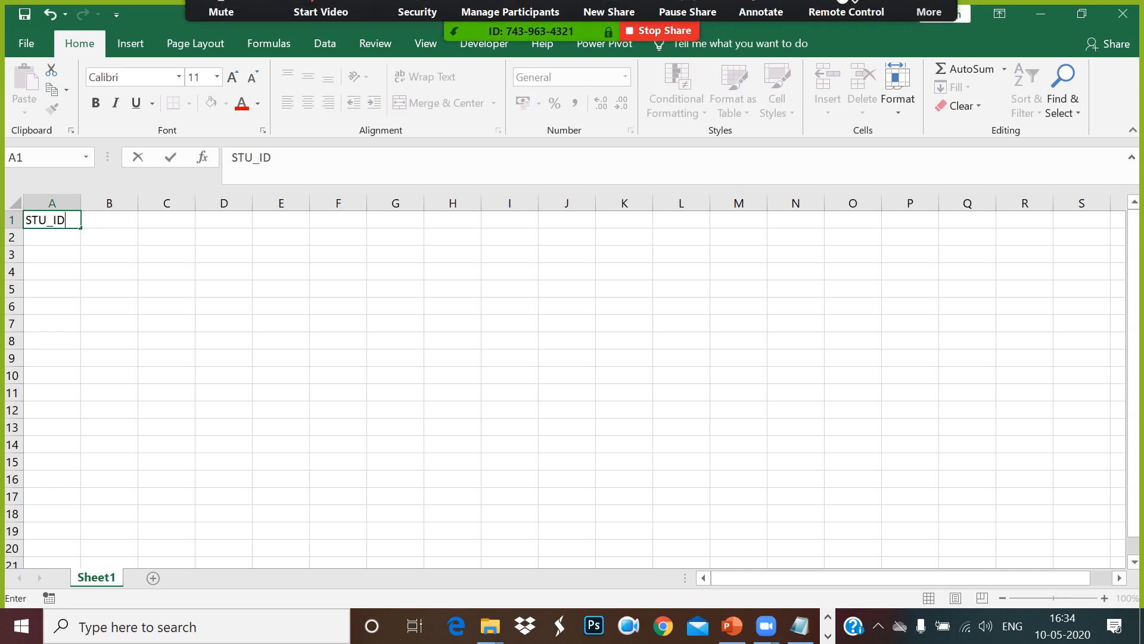
pyautogui.click(69, 271)
pyautogui.click(75, 221)
pyautogui.moveTo(87, 234)
pyautogui.mouseDown()
pyautogui.moveTo(92, 355)
pyautogui.moveTo(79, 237)
pyautogui.mouseUp()
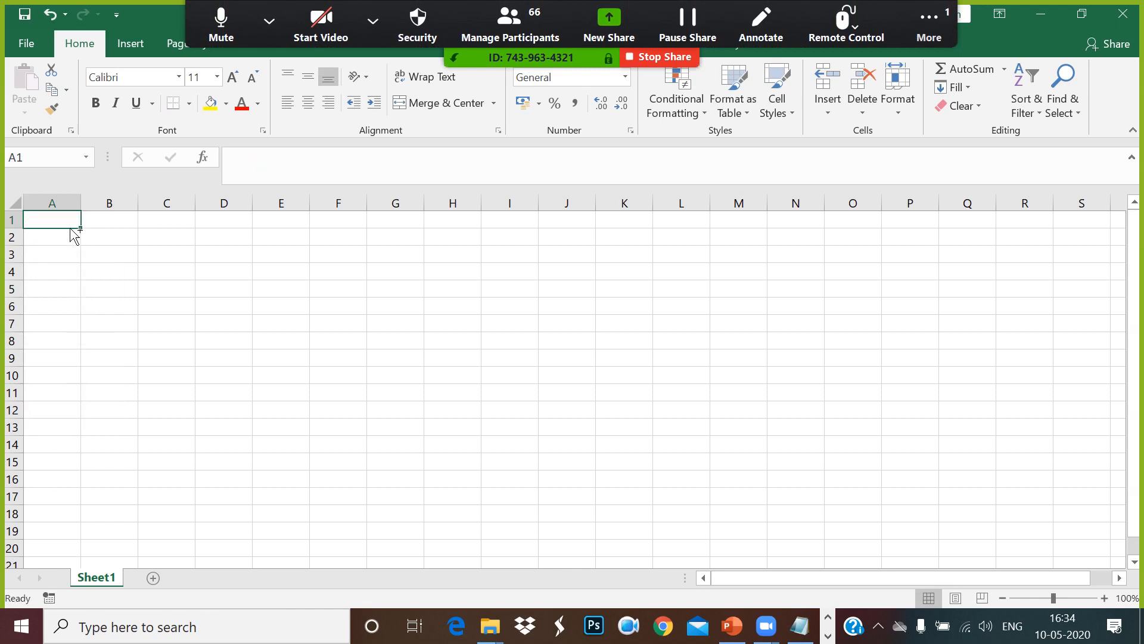
pyautogui.hotkey('ctrl', 'z')
# Enter S1 in cell A2 and fill the student ID series down column A to S34 in row 35.
pyautogui.click(65, 243)
pyautogui.write('S1')
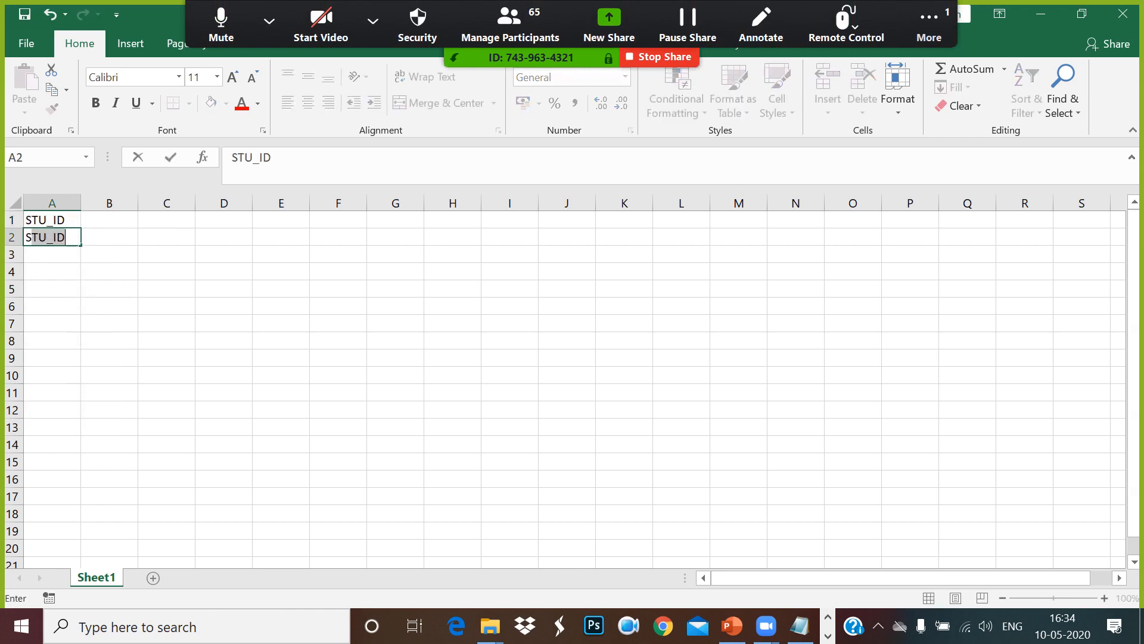
pyautogui.press('Return')
pyautogui.click(66, 240)
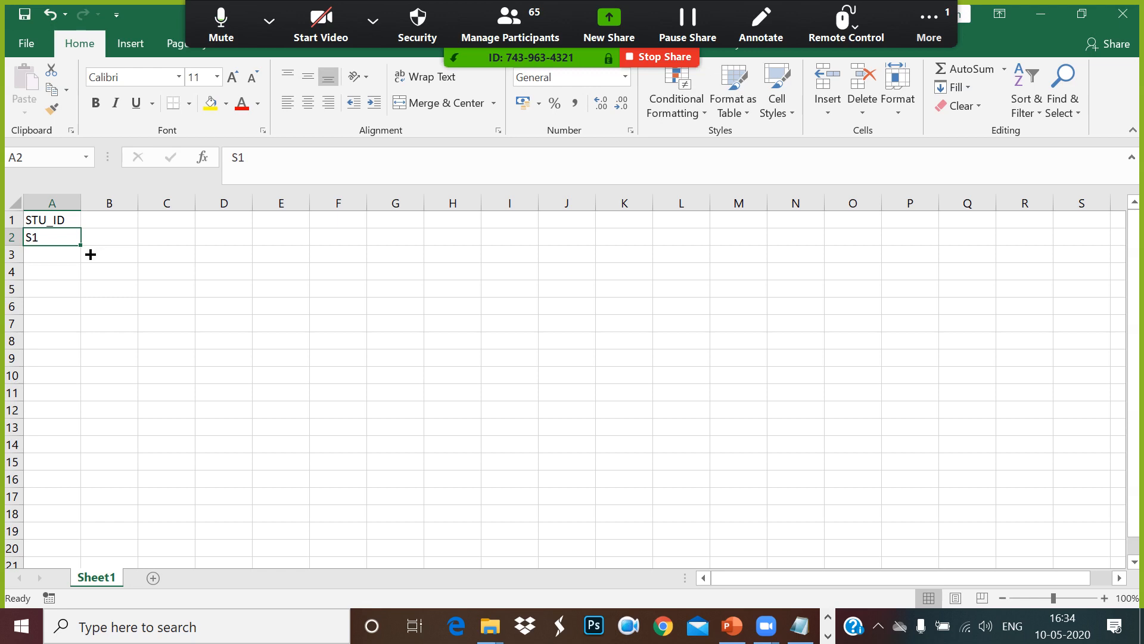
pyautogui.moveTo(90, 254); pyautogui.dragTo(161, 530)
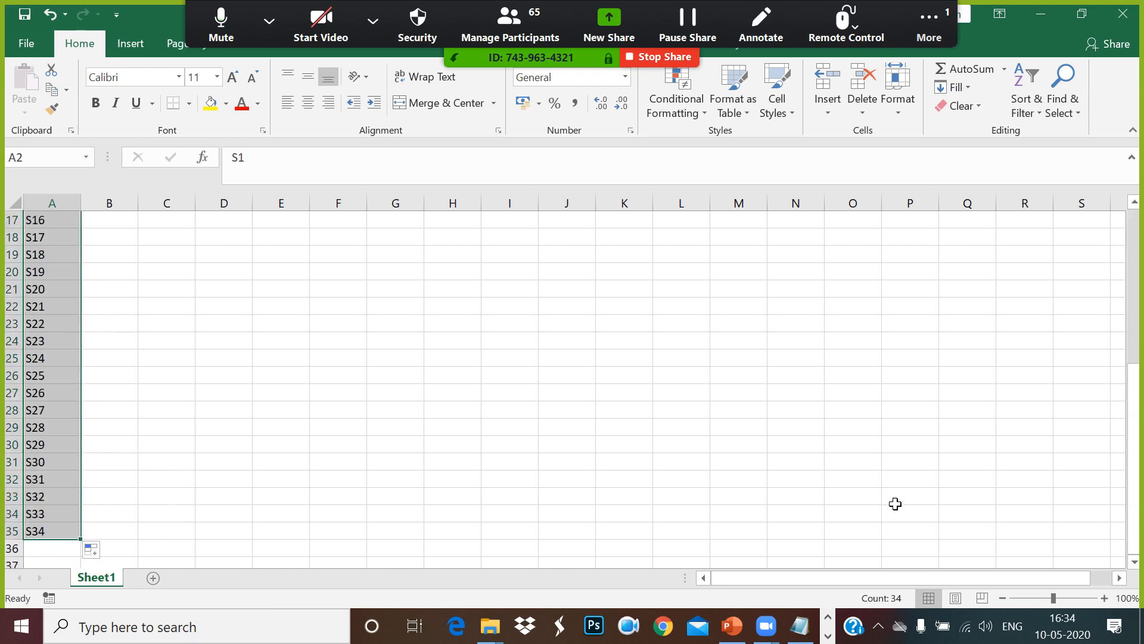
pyautogui.moveTo(1134, 475); pyautogui.dragTo(1134, 292)
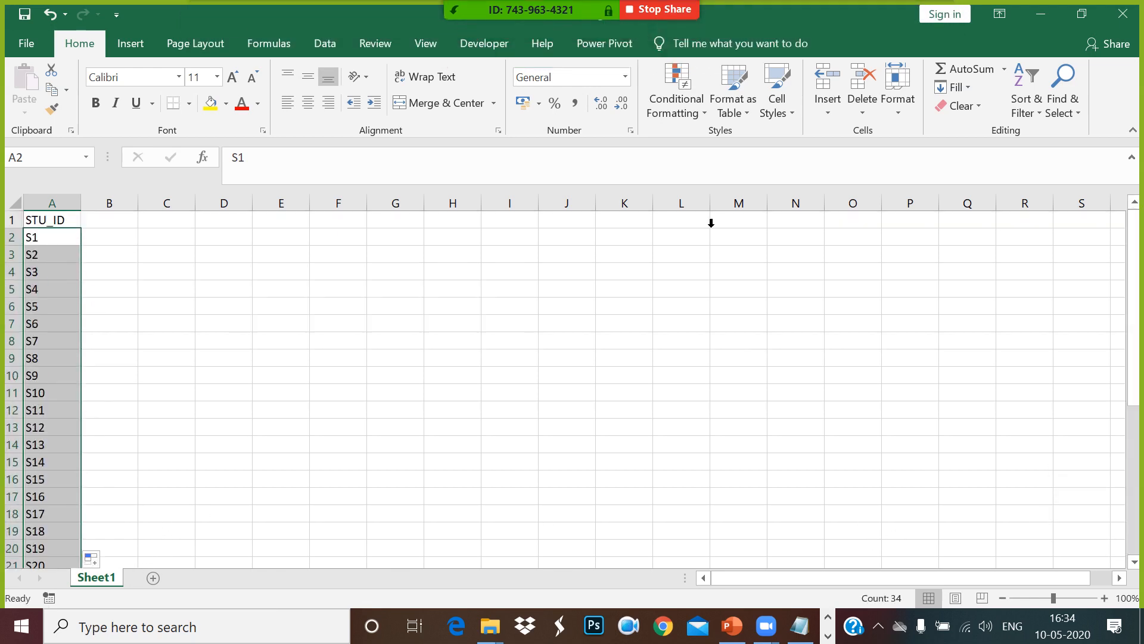
# Enter the column header SCORE in cell B1.
pyautogui.moveTo(127, 240); pyautogui.dragTo(135, 247)
pyautogui.click(130, 223)
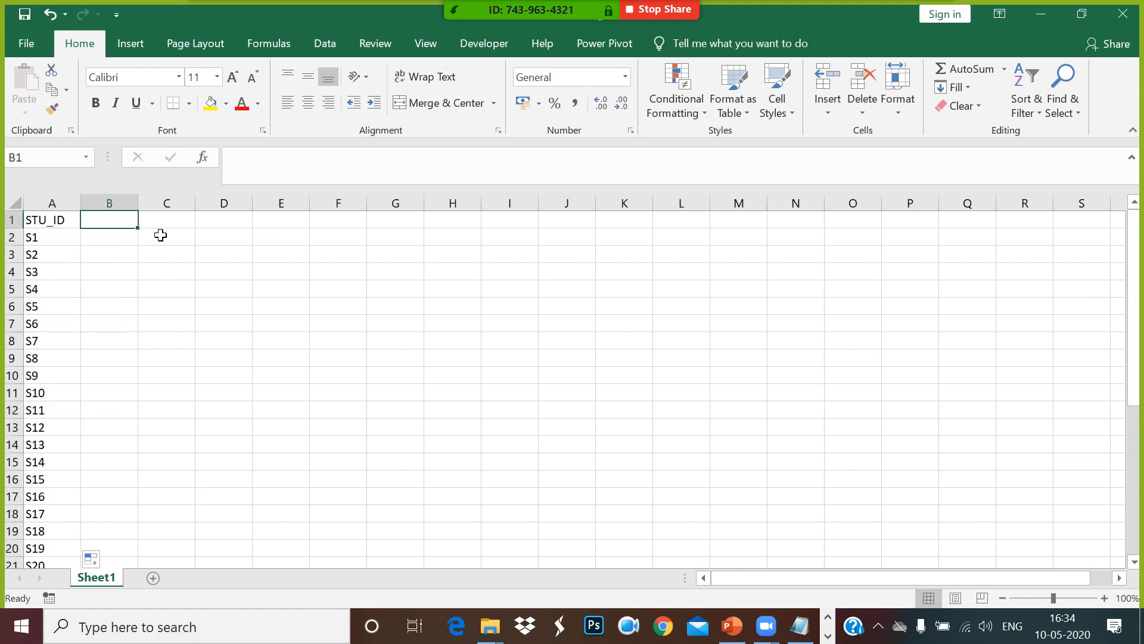
pyautogui.write('SCORE')
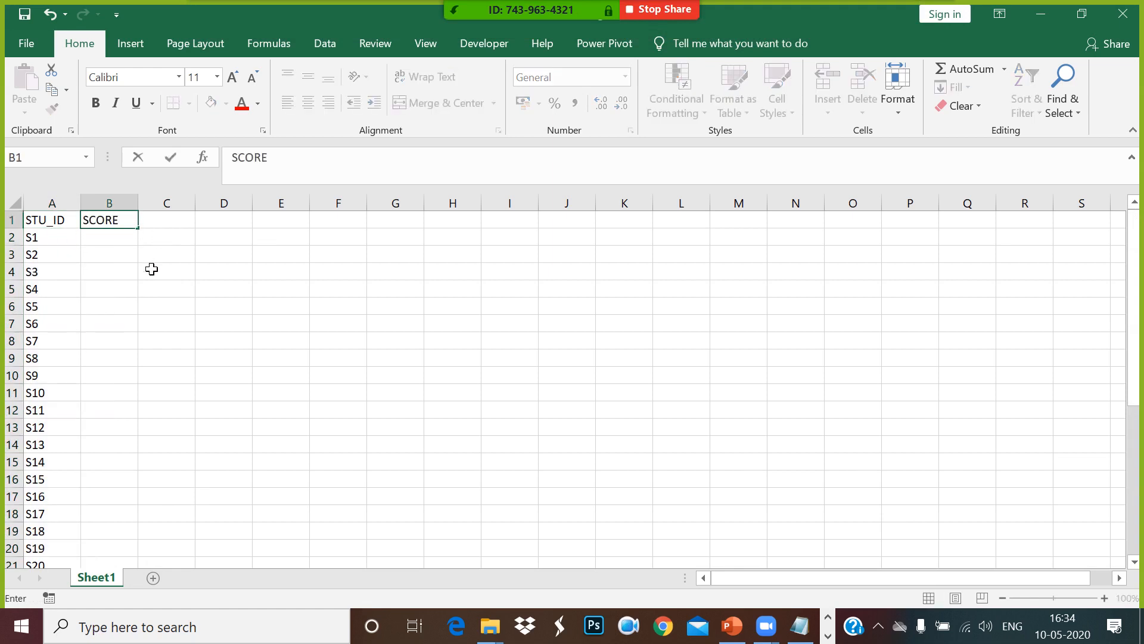
pyautogui.press('Return')
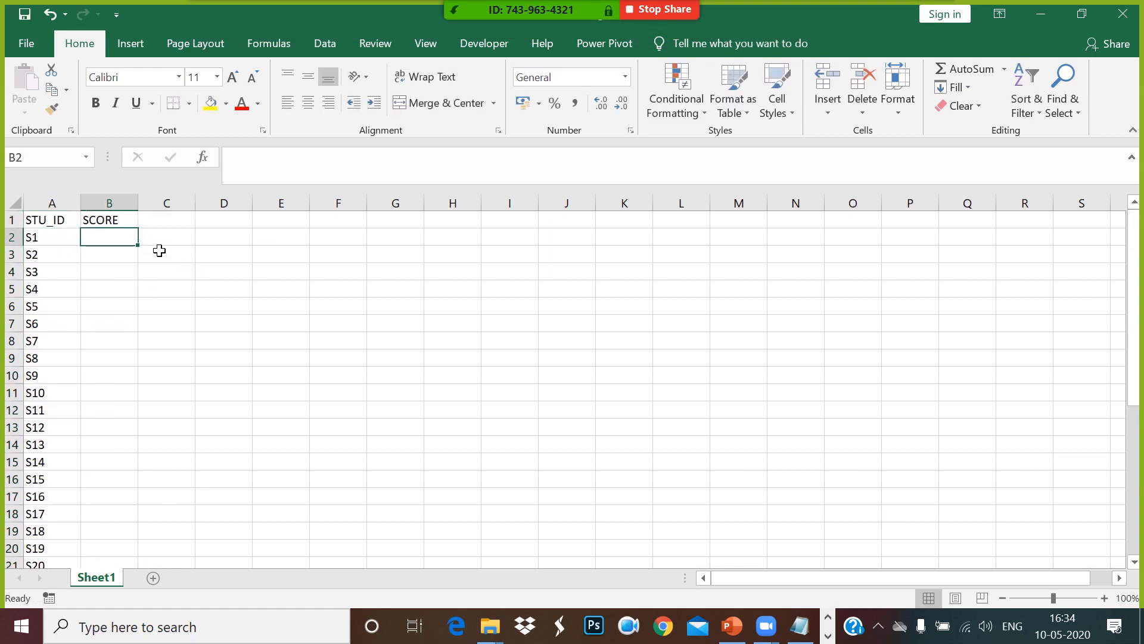
# Enter =RANDBETWEEN(0,100) in cell B2 and fill the formula down the SCORE column for all students.
pyautogui.write('=')
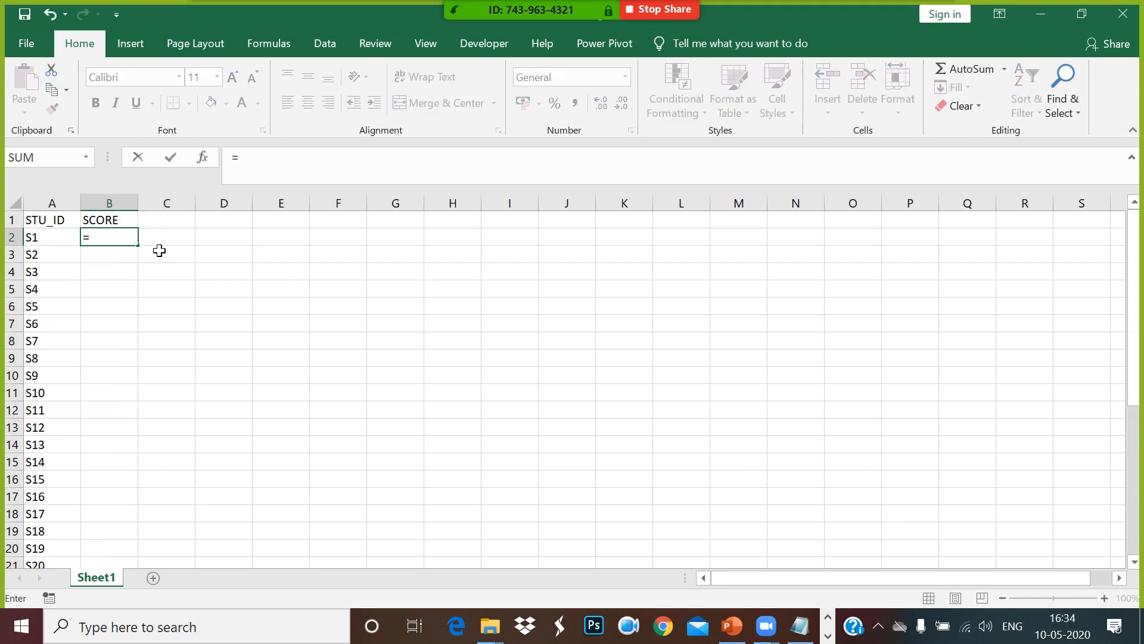
pyautogui.write('RAND')
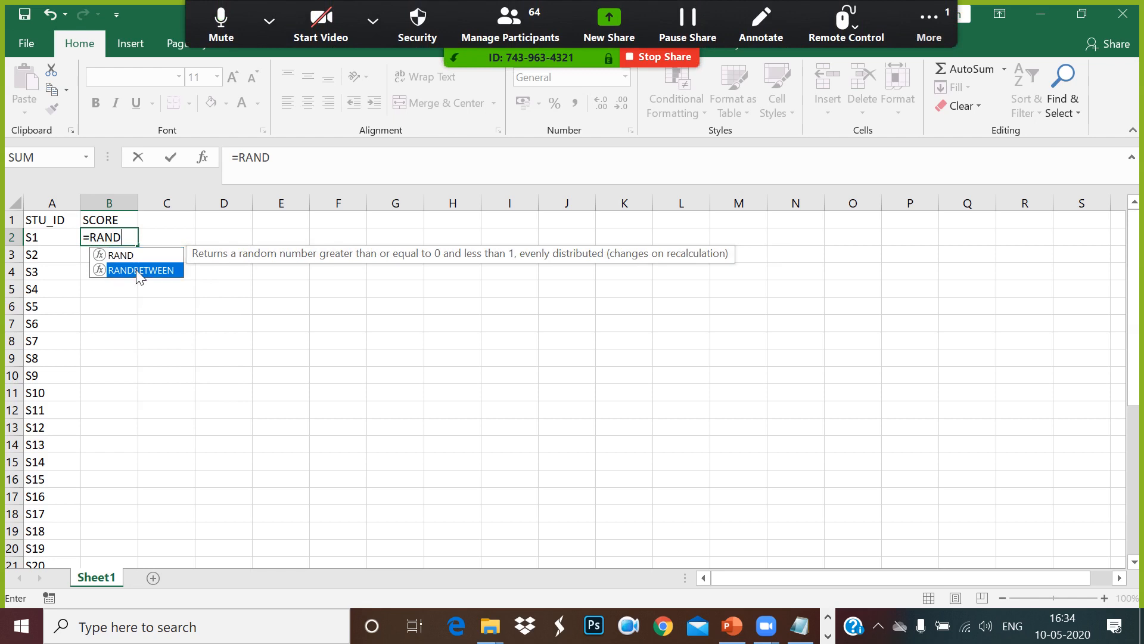
pyautogui.doubleClick(139, 271)
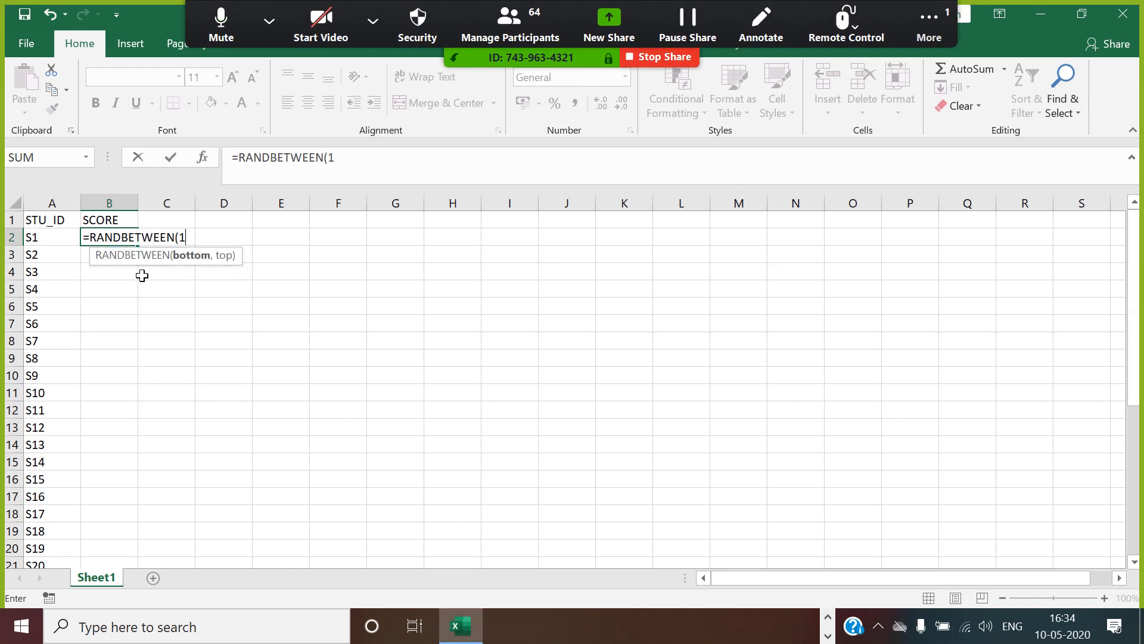
pyautogui.write('0,100)')
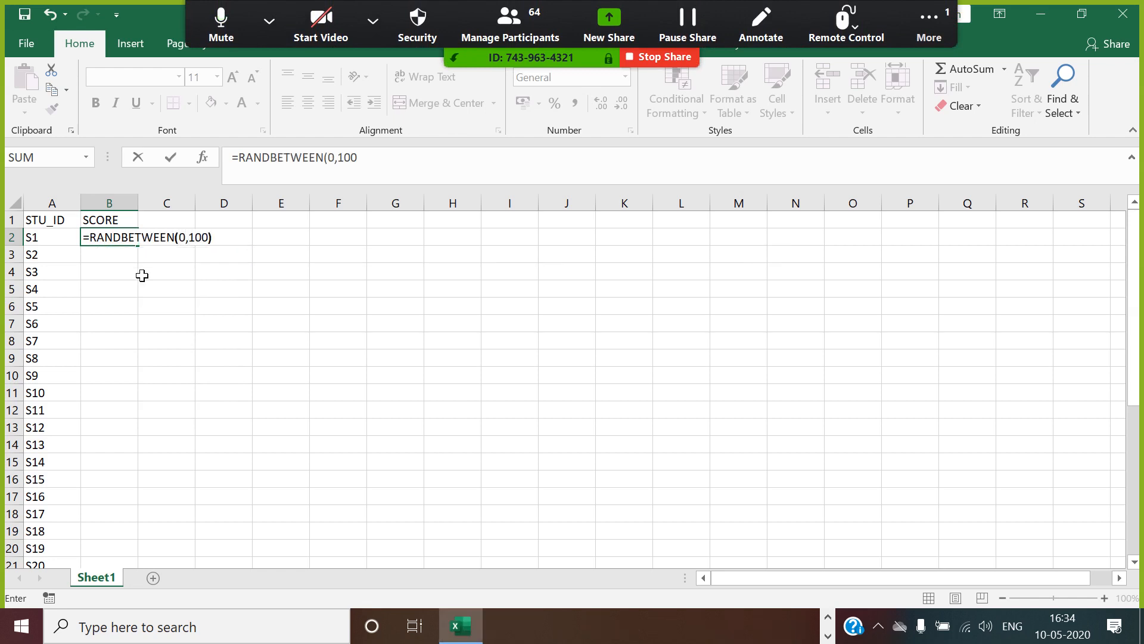
pyautogui.press('Return')
pyautogui.click(129, 237)
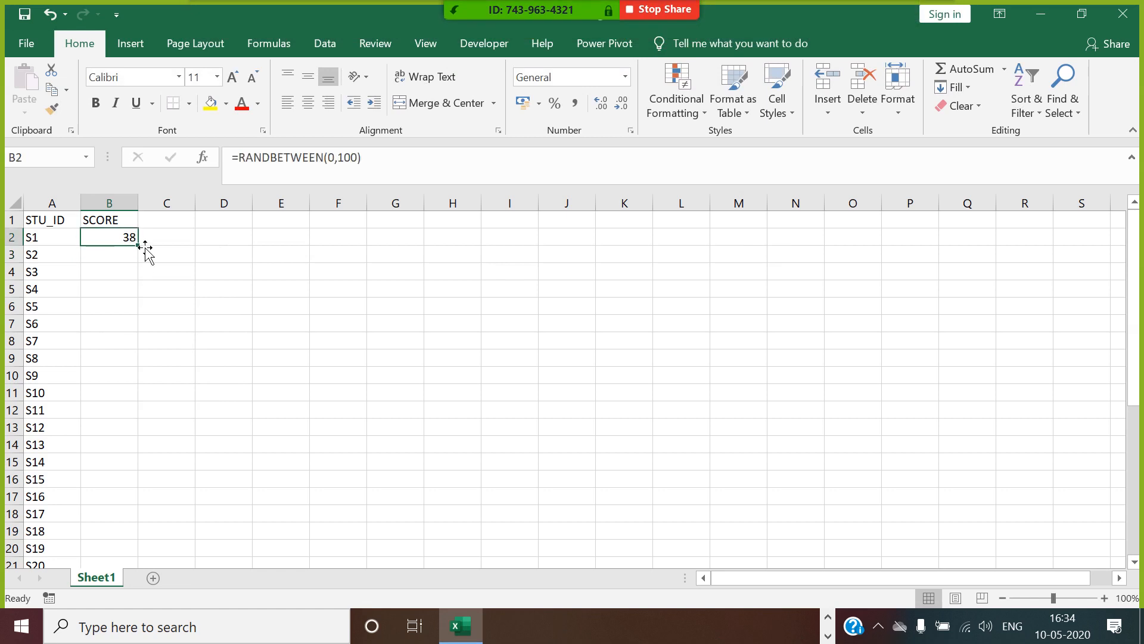
pyautogui.doubleClick(147, 253)
# Replace the random score formulas in column B with their static values using Paste Special Values.
pyautogui.hotkey('ctrl', 'c')
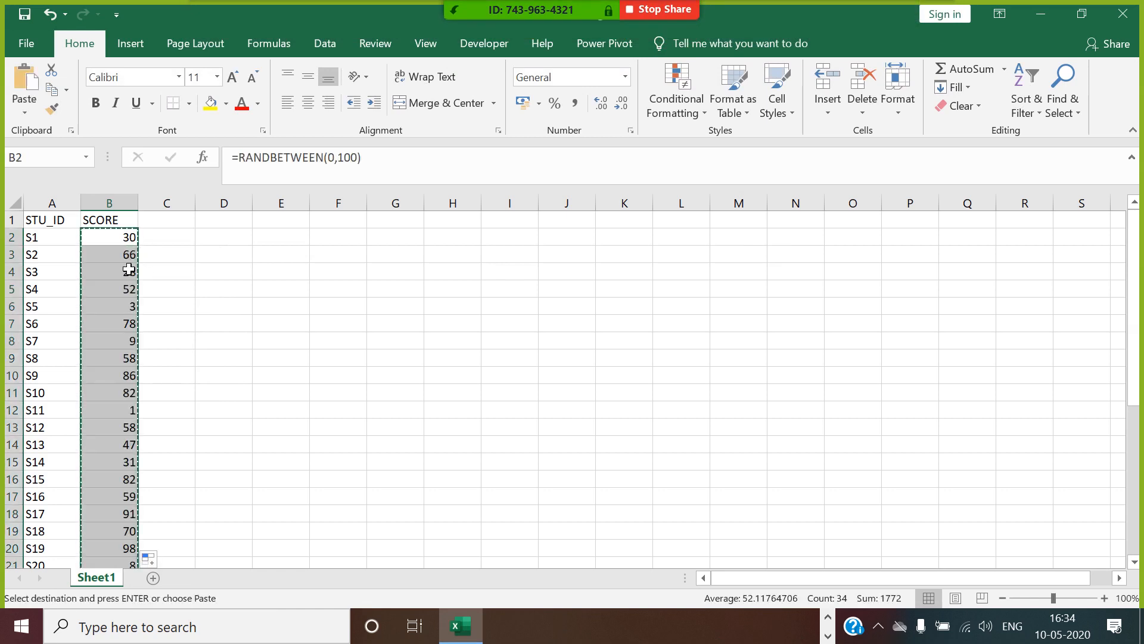
pyautogui.rightClick(124, 227)
pyautogui.click(184, 328)
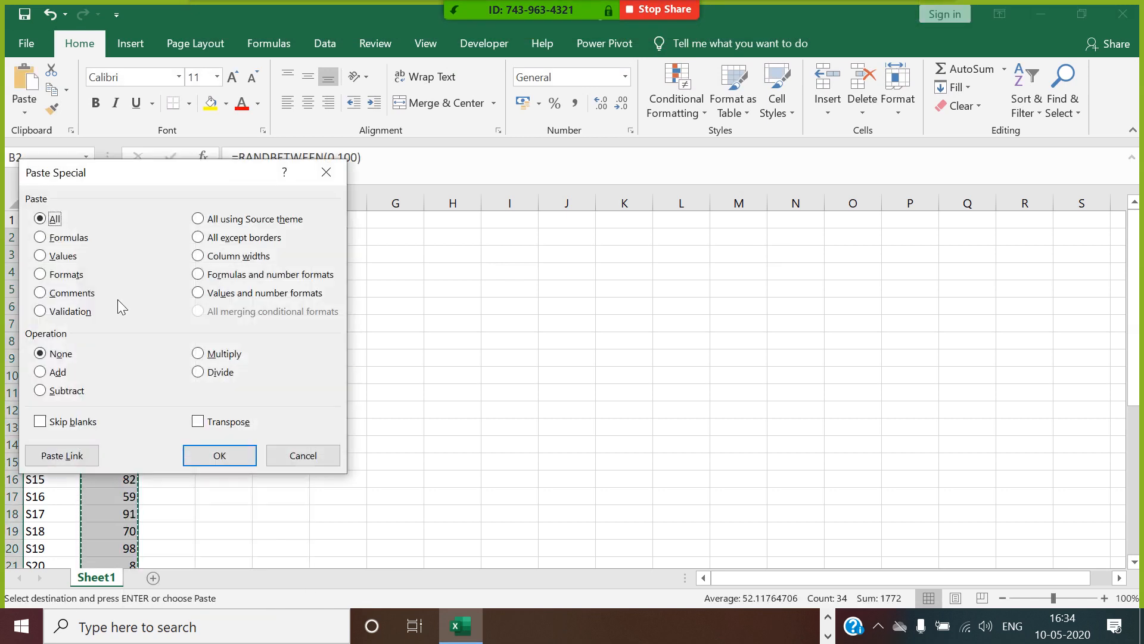
pyautogui.click(57, 255)
pyautogui.click(237, 459)
# Clear the copy selection and enter the column header RESULT in cell C1.
pyautogui.click(174, 224)
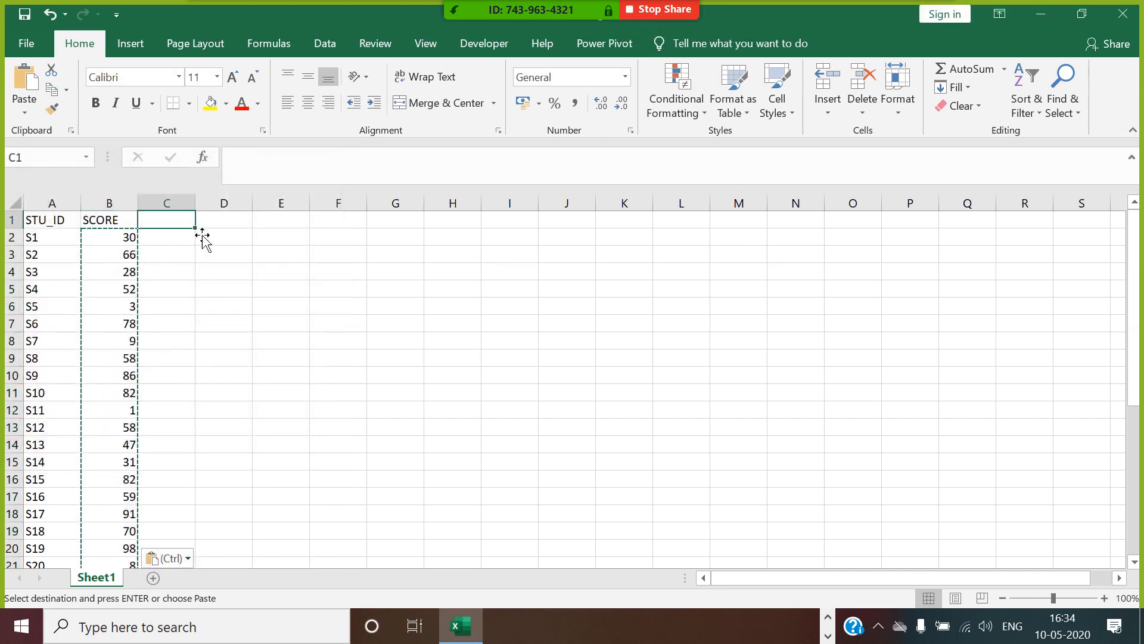
pyautogui.press('Escape')
pyautogui.write('RESULT')
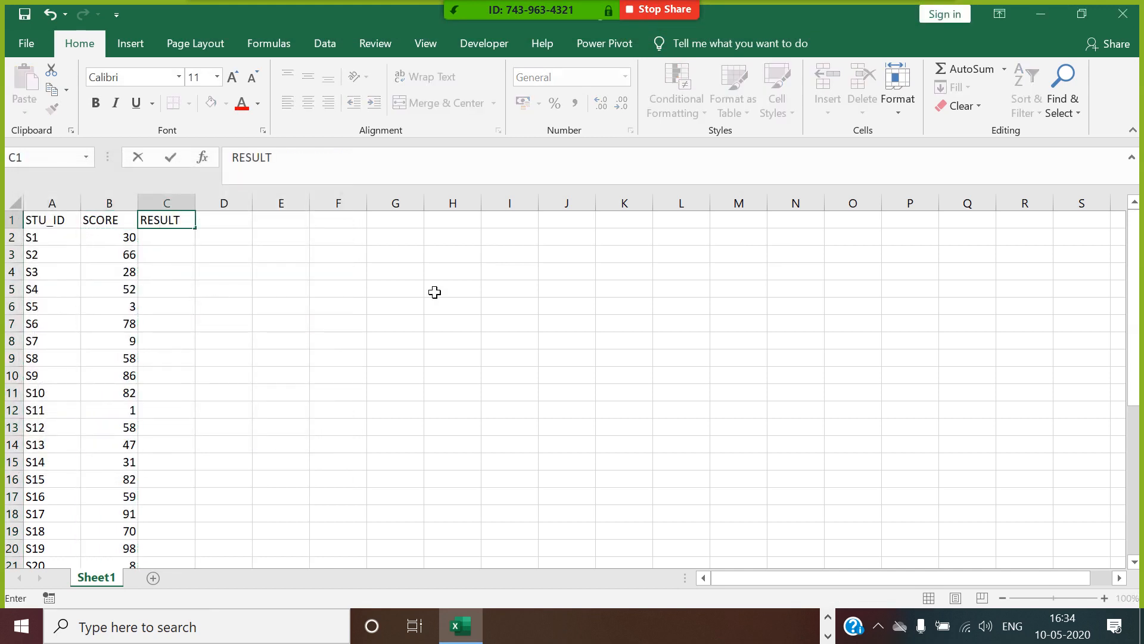
# Enter the formula =IF(B2>=30,"PASS","FAIL") in cell C2.
pyautogui.click(189, 243)
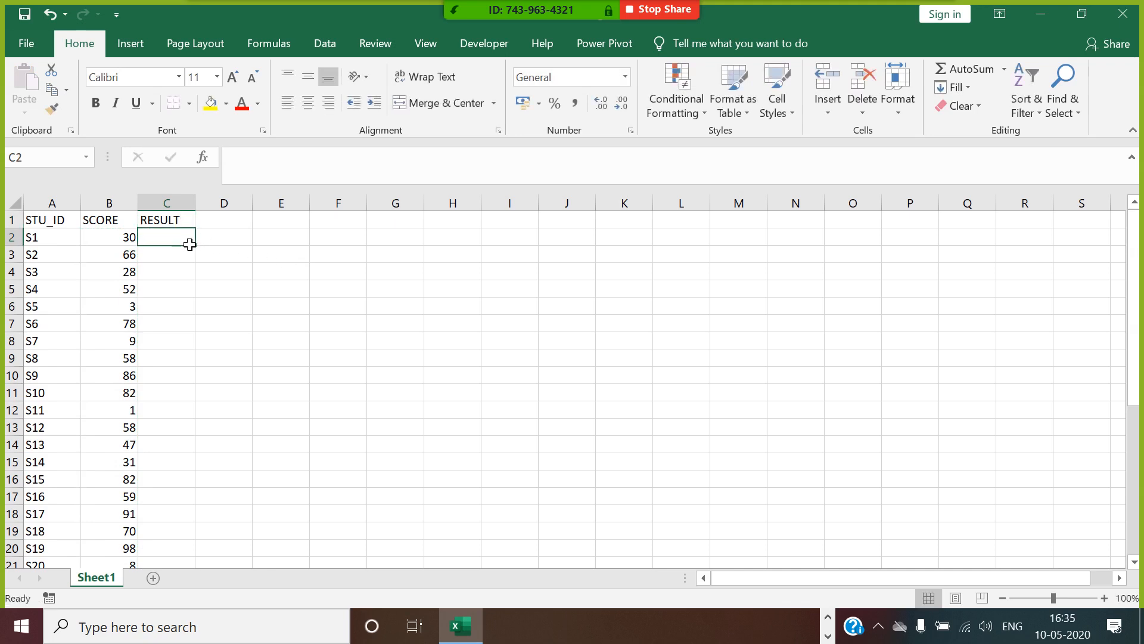
pyautogui.write('=')
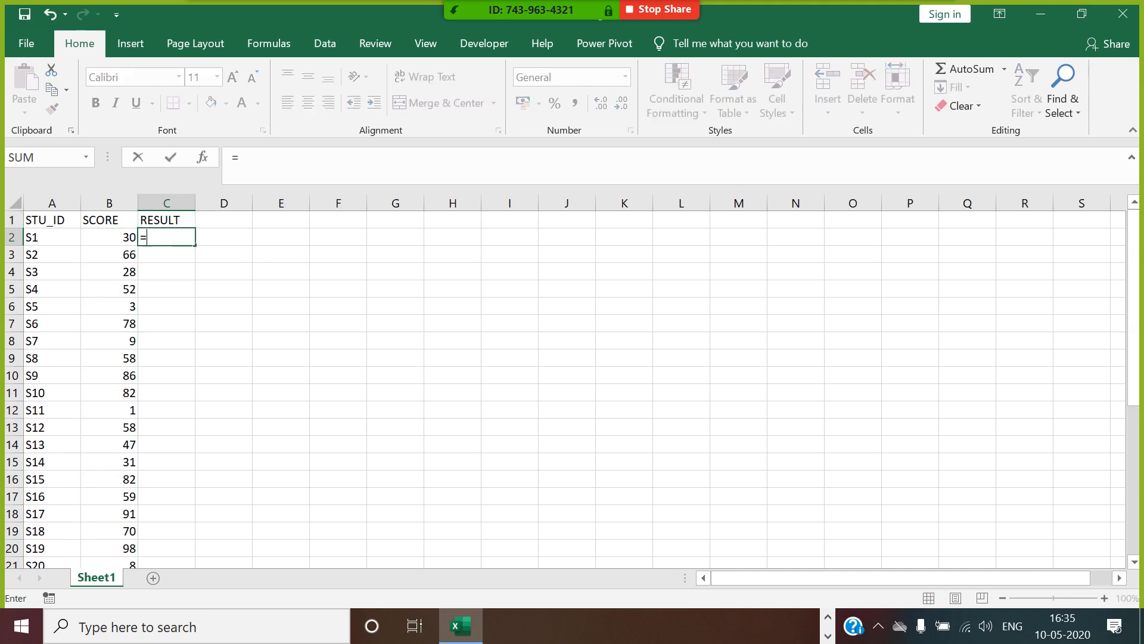
pyautogui.write('IF(')
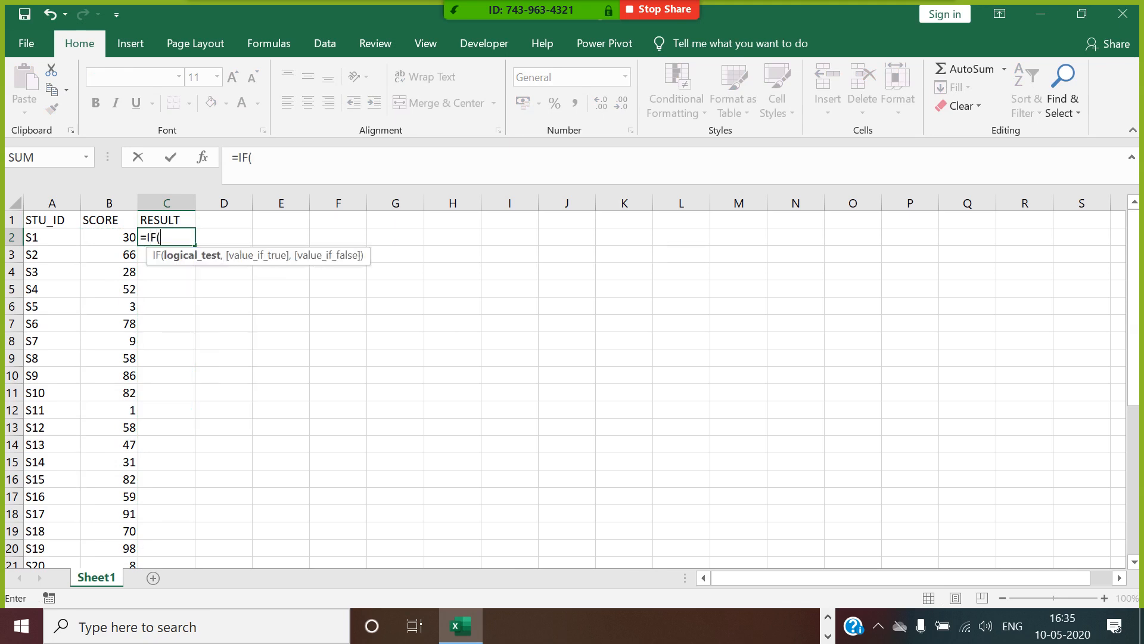
pyautogui.click(134, 239)
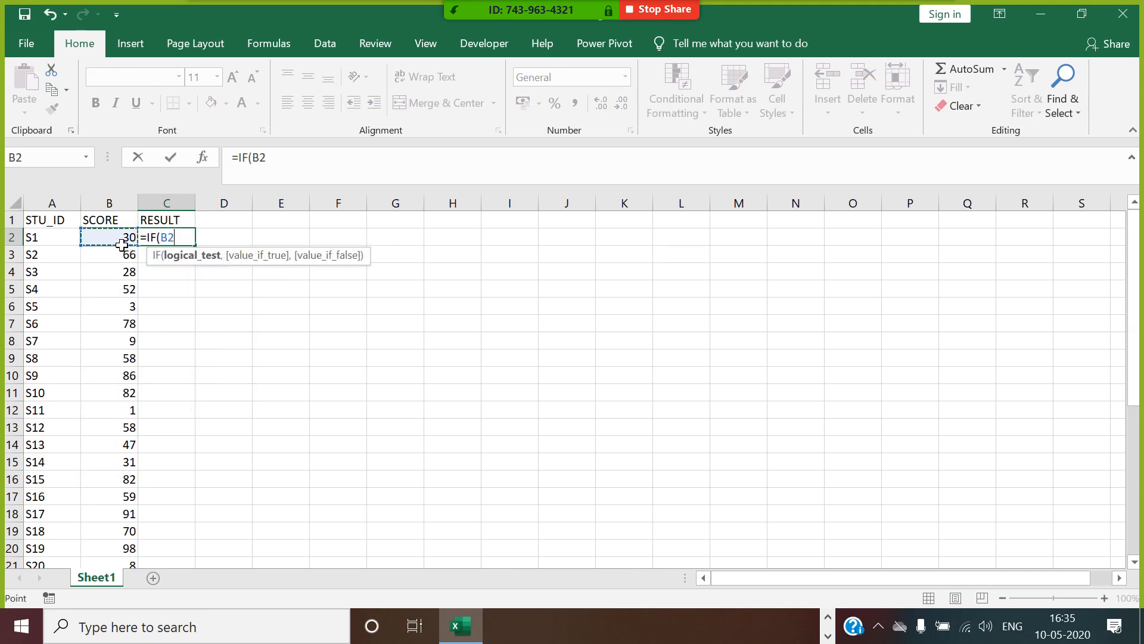
pyautogui.write('>=30,"PASS')
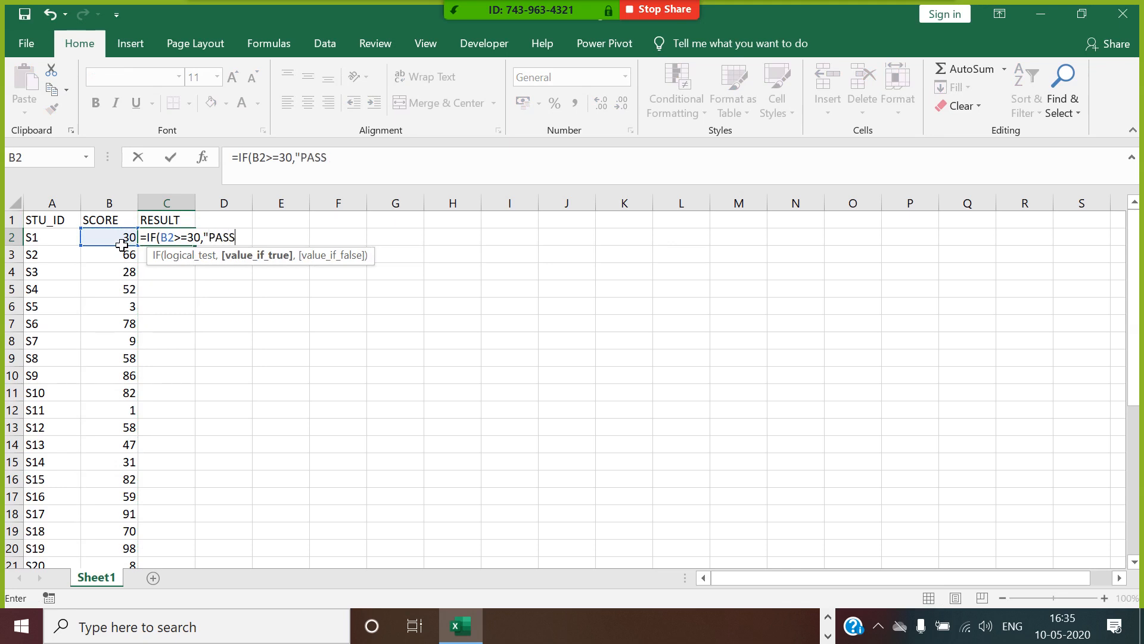
pyautogui.write('",')
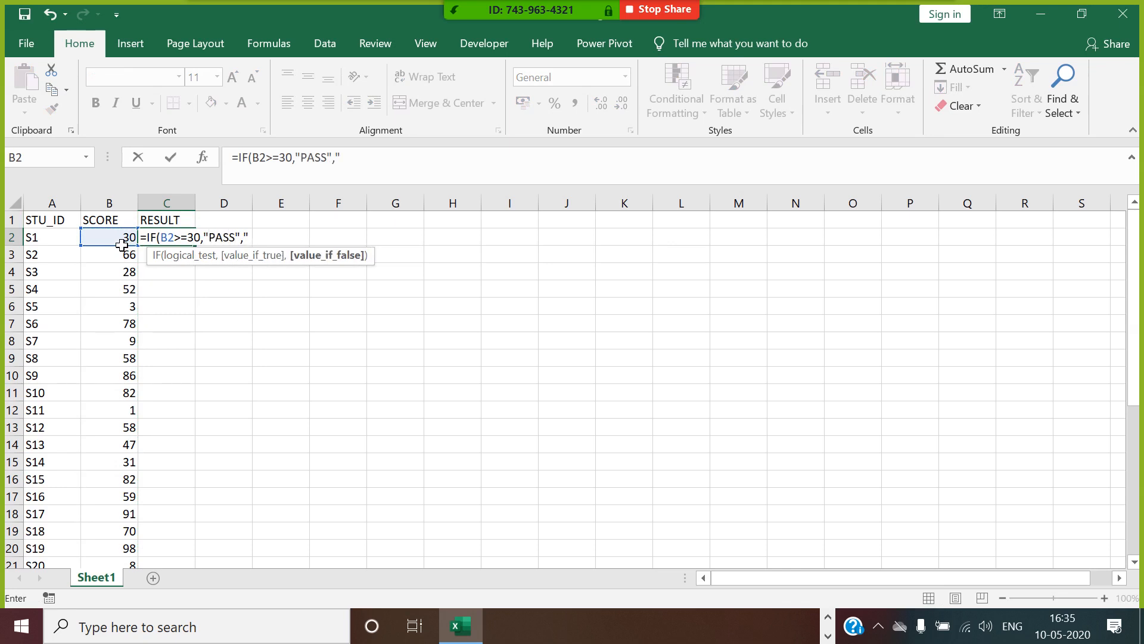
pyautogui.write('"FAIL"')
pyautogui.press('Return')
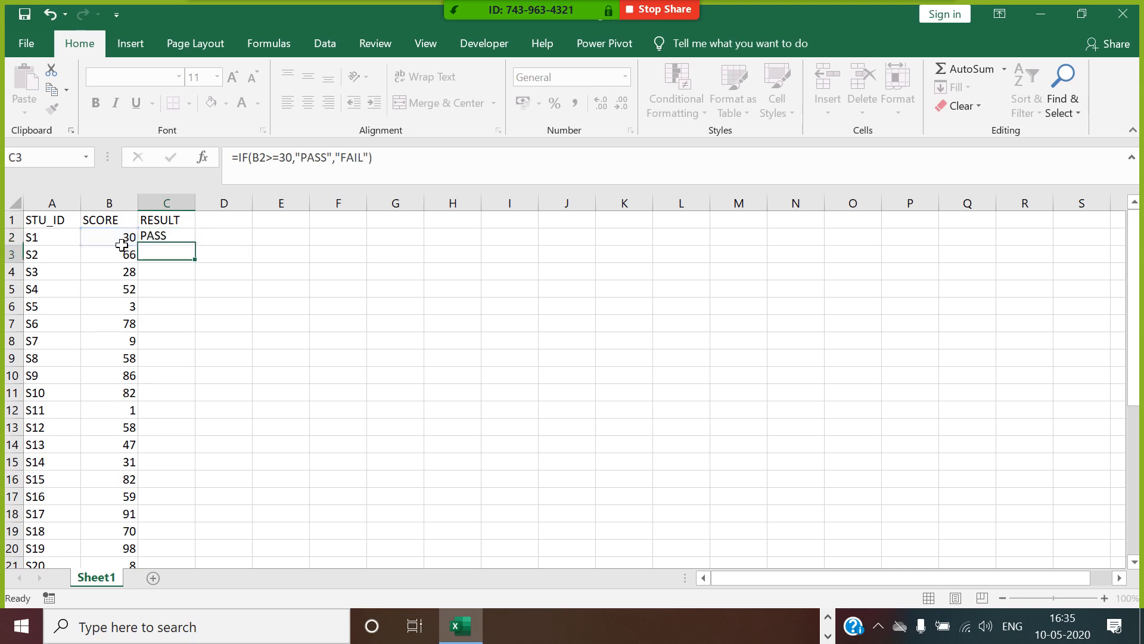
# Fill the pass/fail formula down the RESULT column for all students and autofit the width of column C.
pyautogui.press('Up')
pyautogui.doubleClick(200, 251)
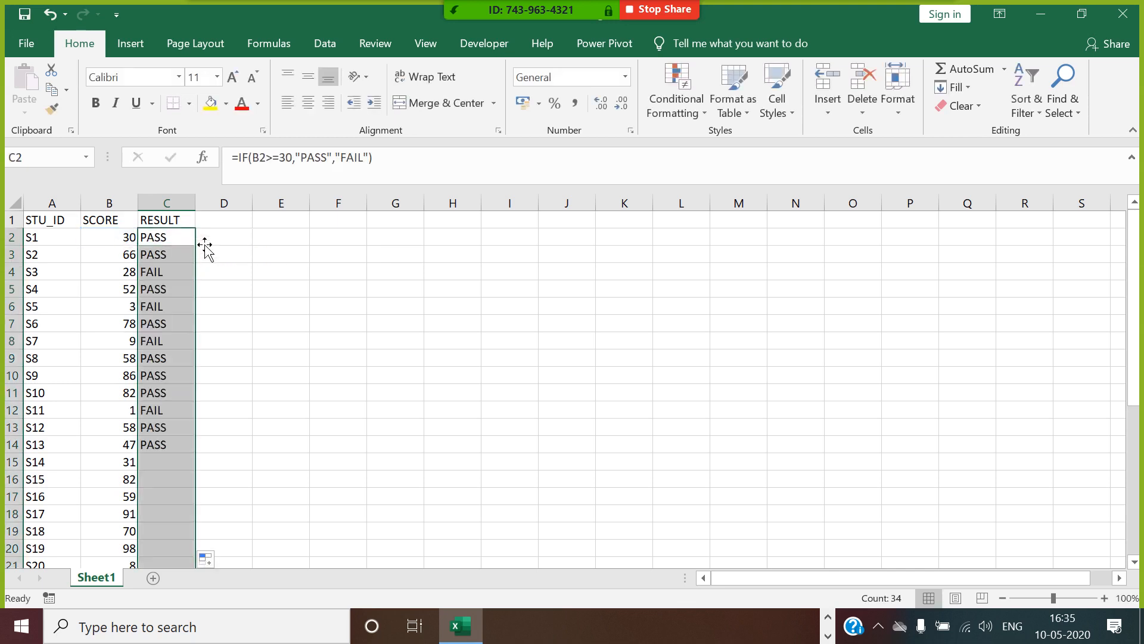
pyautogui.doubleClick(195, 203)
pyautogui.click(224, 222)
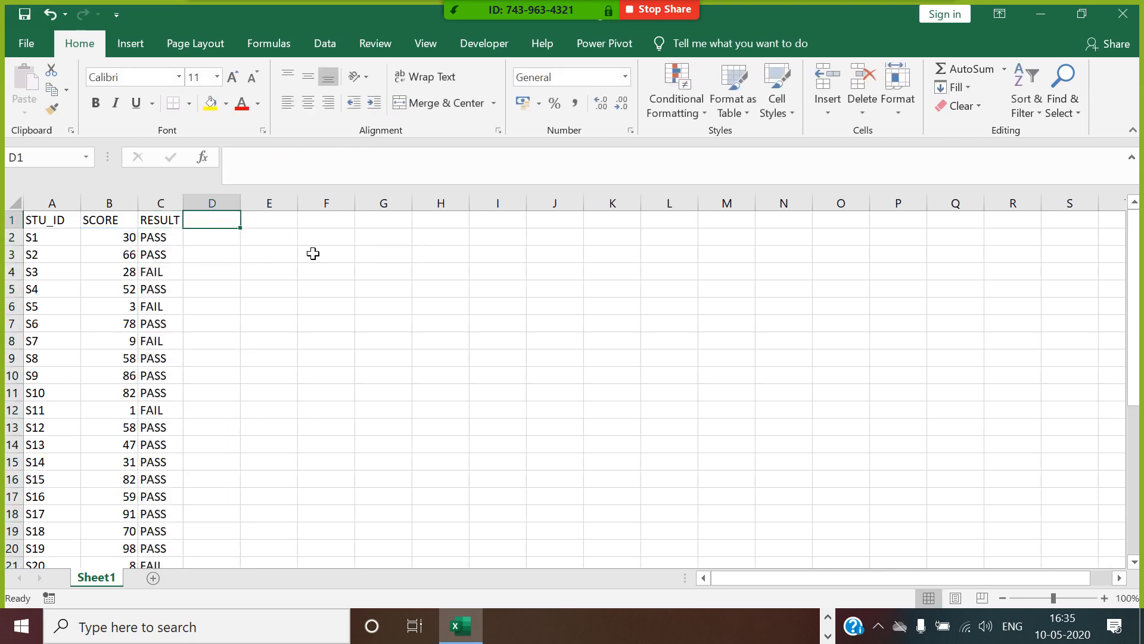
# Enter the column header DIVISION in cell D1.
pyautogui.write('DIS')
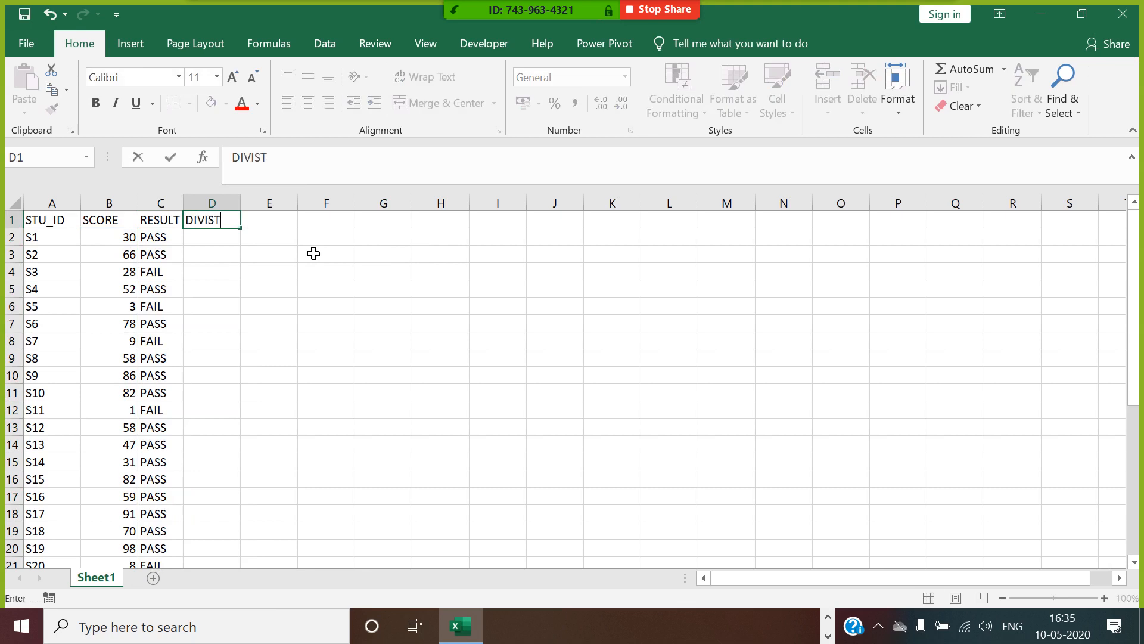
pyautogui.write('ION')
pyautogui.press('BackSpace')
pyautogui.press('BackSpace')
pyautogui.press('BackSpace')
pyautogui.write('ION')
pyautogui.press('Return')
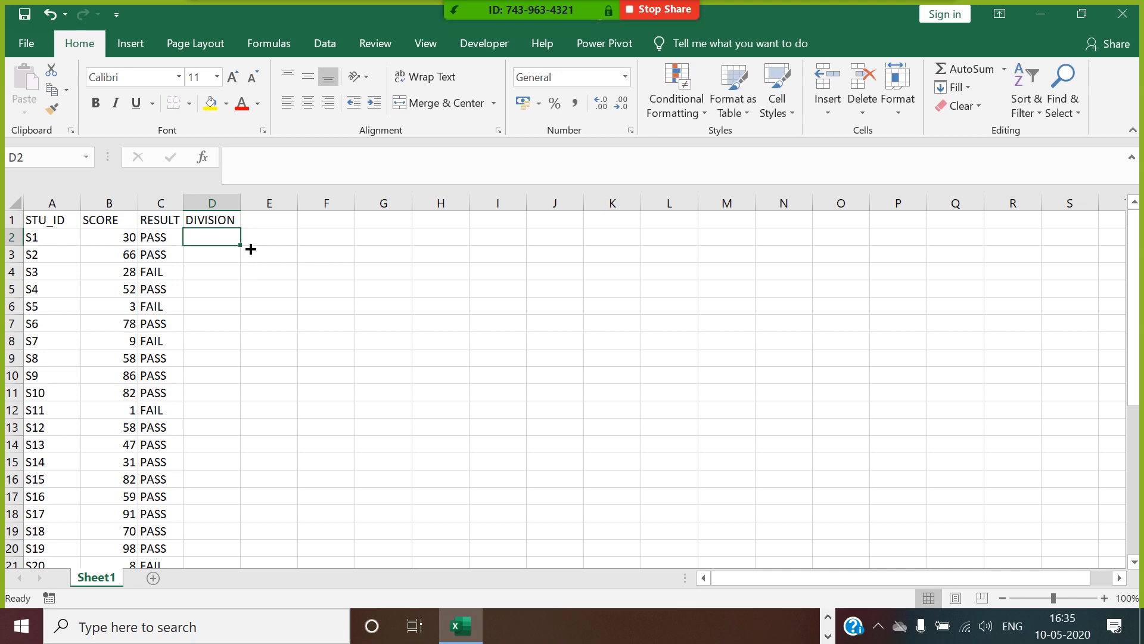
# Enter the nested formula =IF(B2>=60,"1ST",IF(B2>=50,"2ND",IF(B2>=40,"3RD",IF(B2>=30,"PASS","FAIL")))) in cell D2, accepting the suggested bracket correction.
pyautogui.write('=IF(')
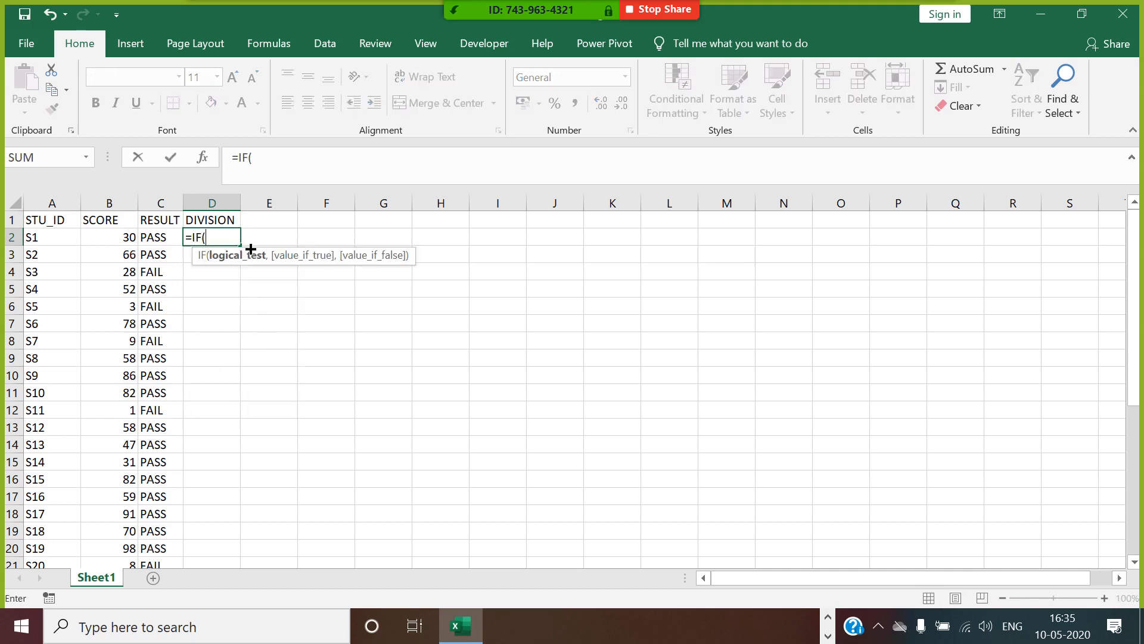
pyautogui.click(125, 240)
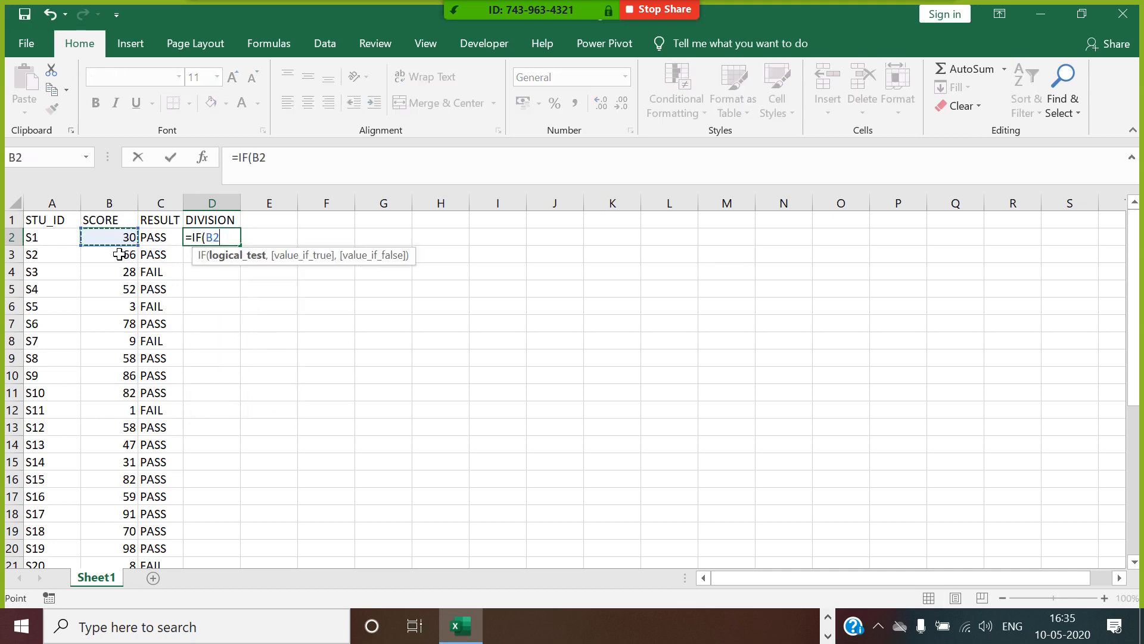
pyautogui.write('>=60,')
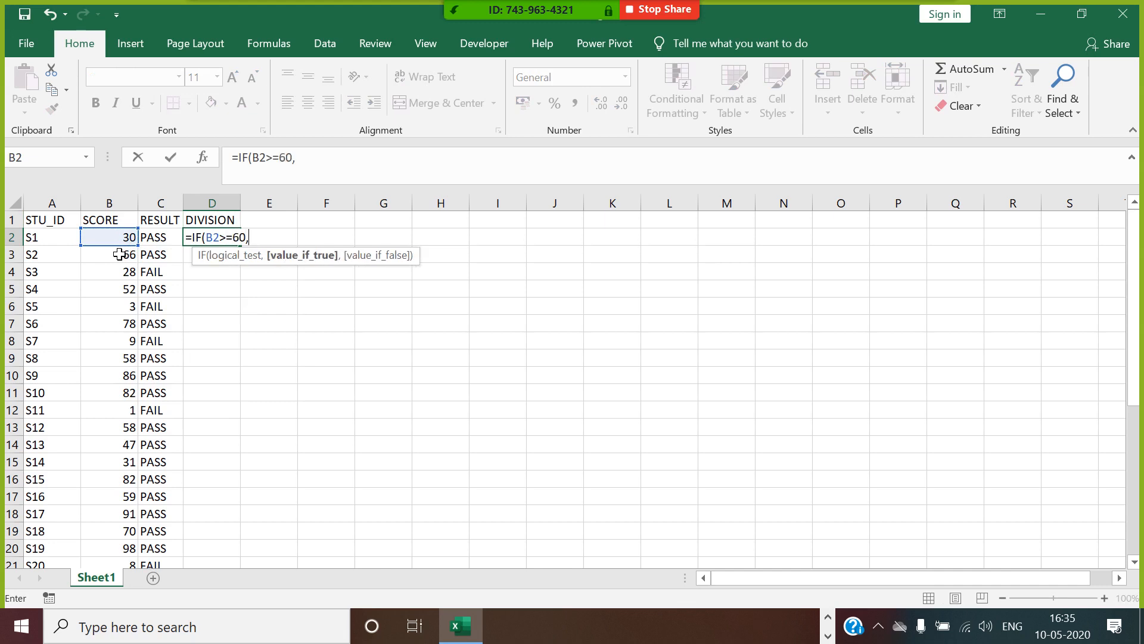
pyautogui.write('"1ST",IF(')
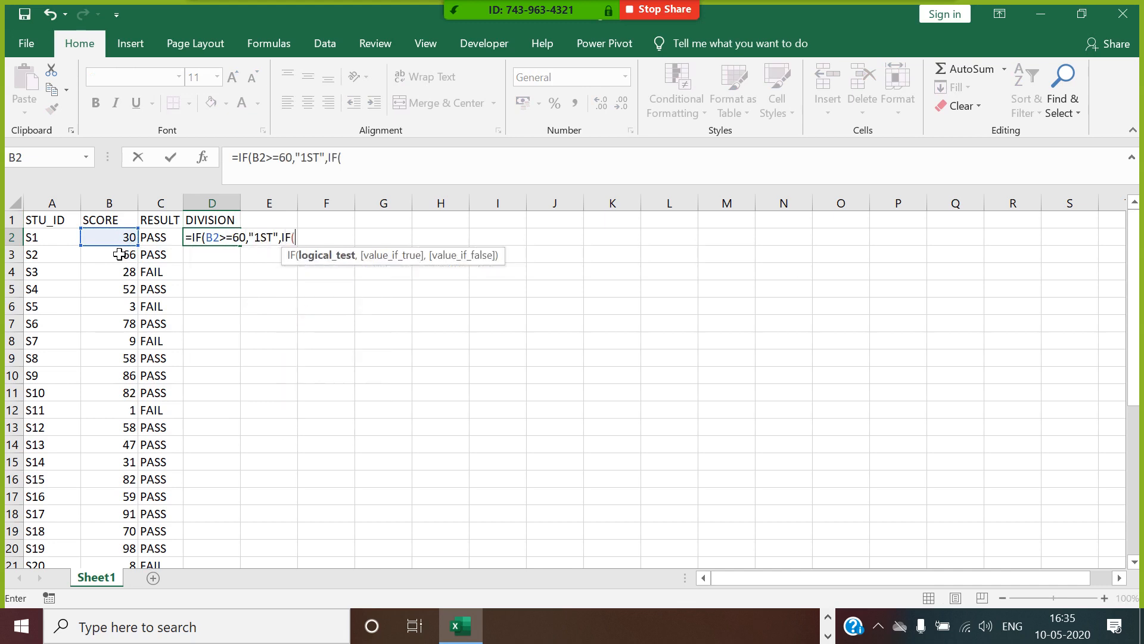
pyautogui.click(105, 240)
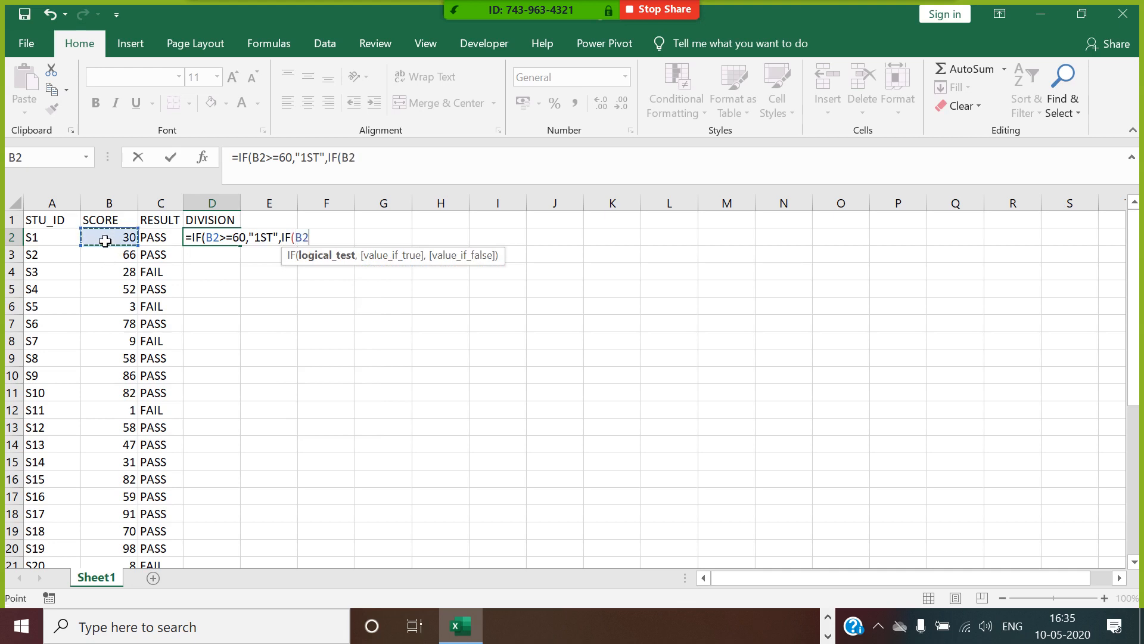
pyautogui.write('>=50,')
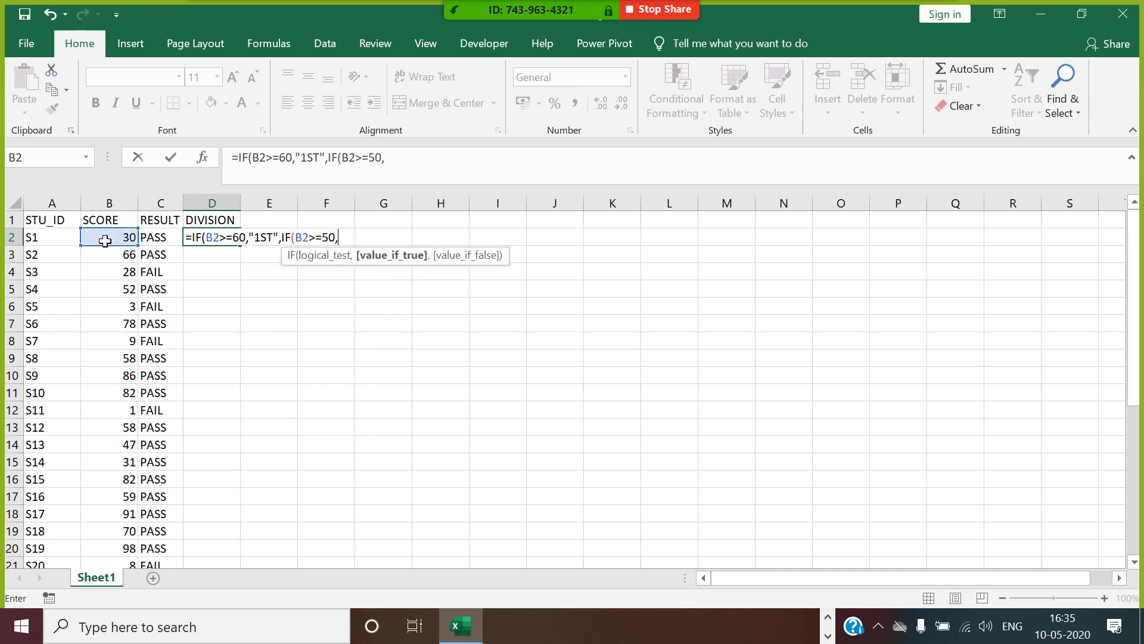
pyautogui.write('"2ND",IF(')
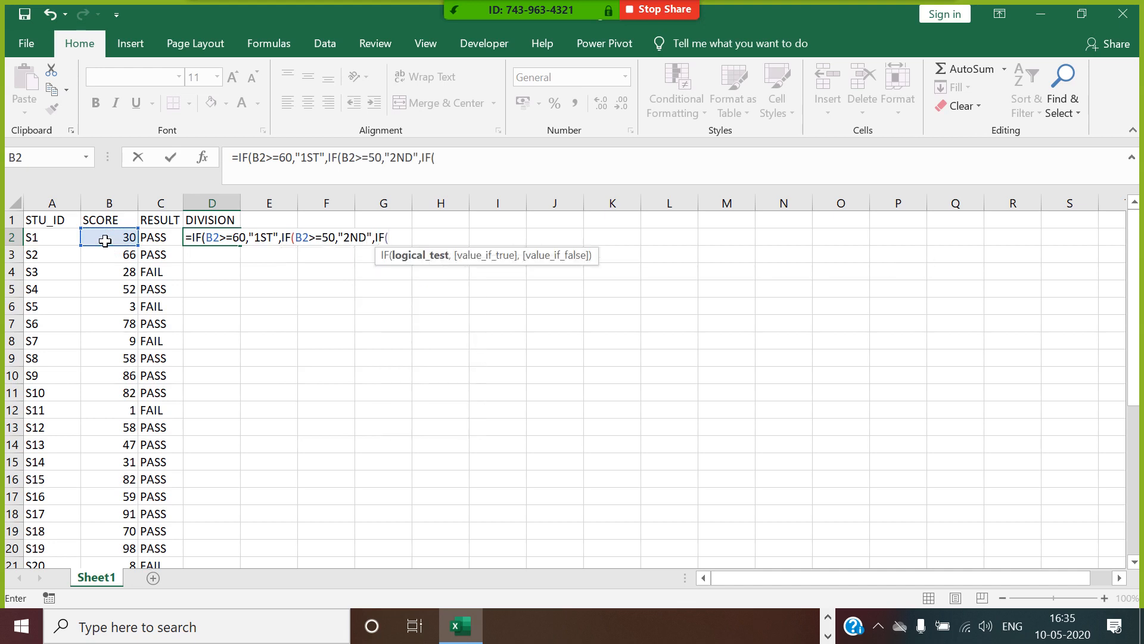
pyautogui.click(98, 243)
pyautogui.write('>=')
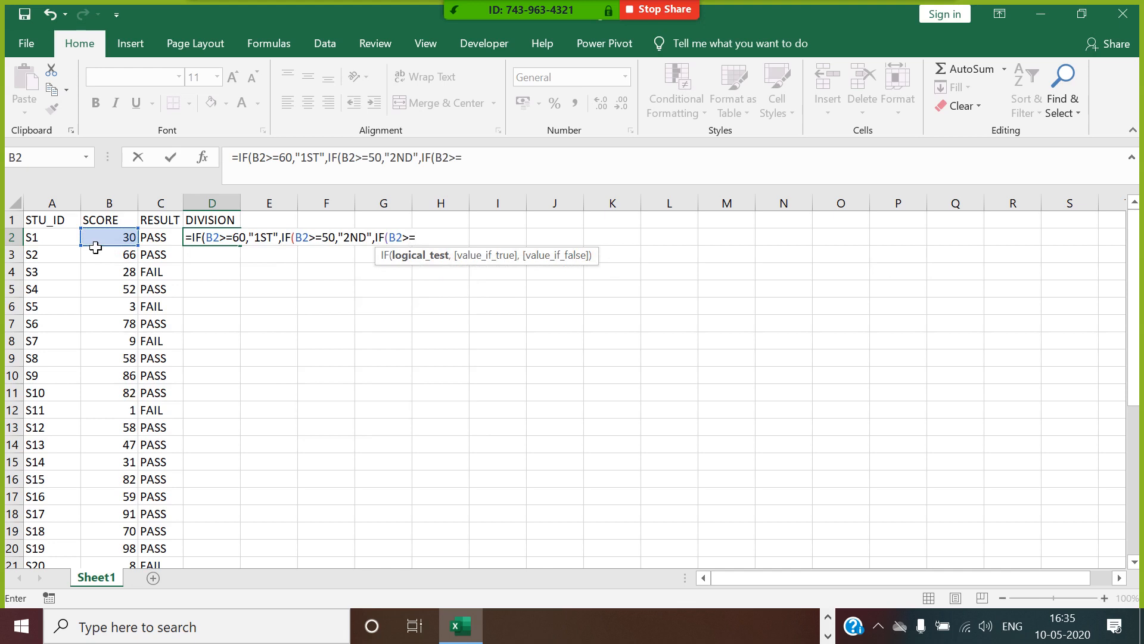
pyautogui.write('40,"3')
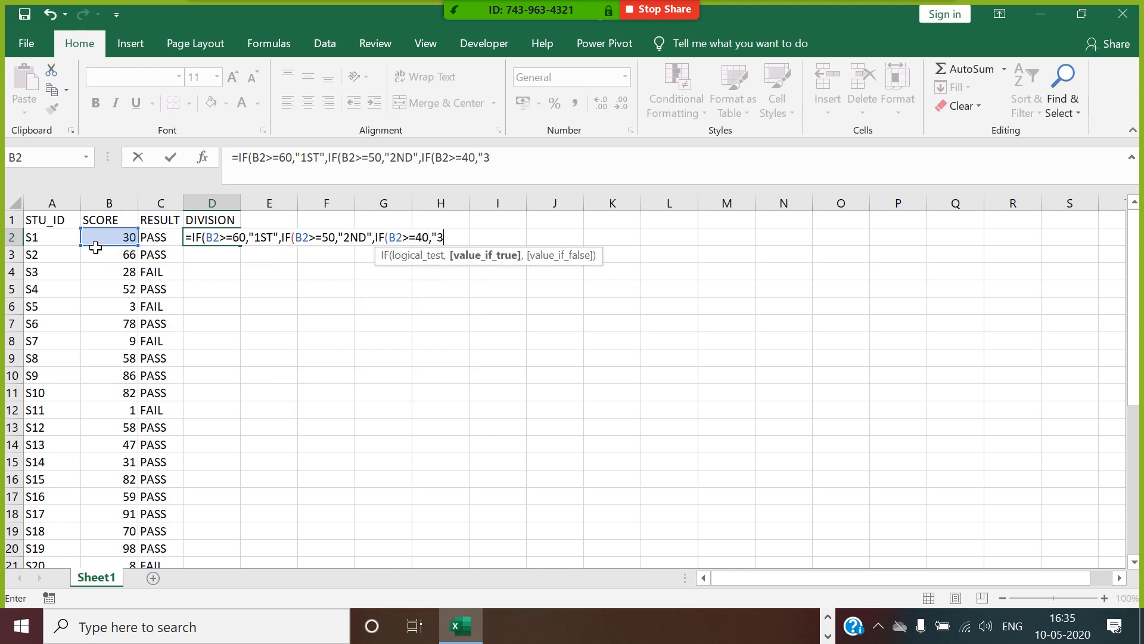
pyautogui.write('RD",IF(')
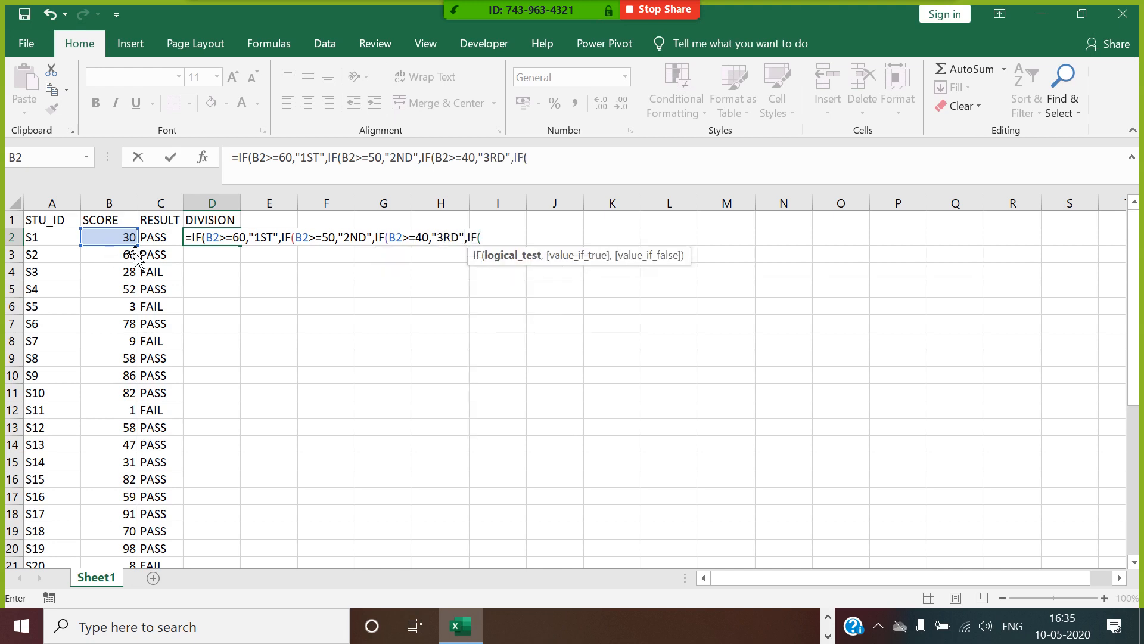
pyautogui.click(117, 242)
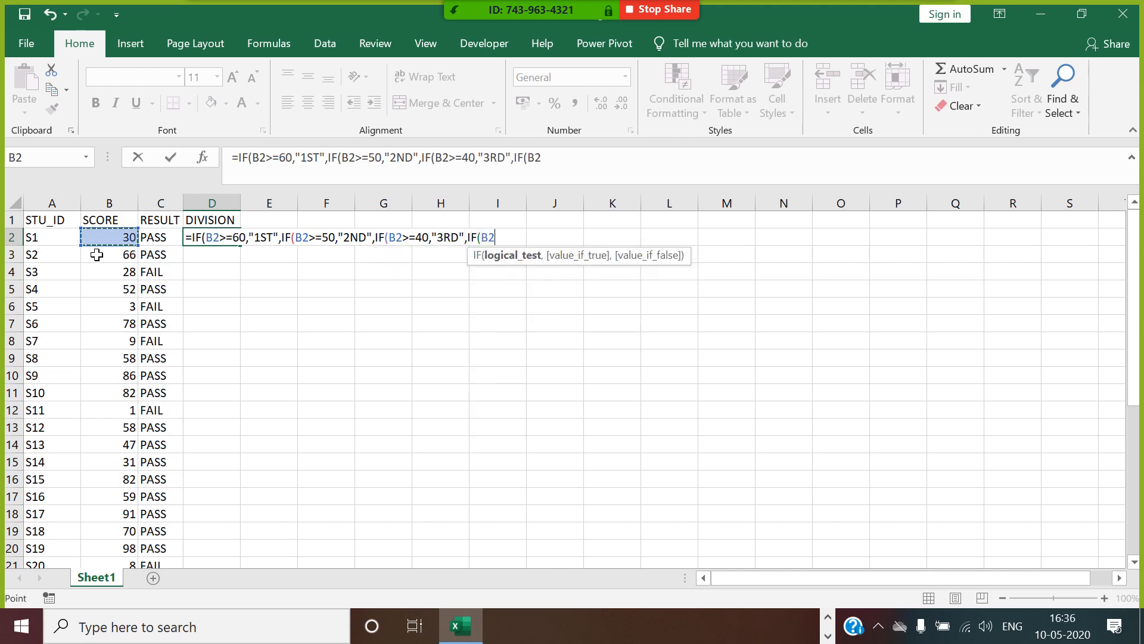
pyautogui.write('>')
pyautogui.write('=30')
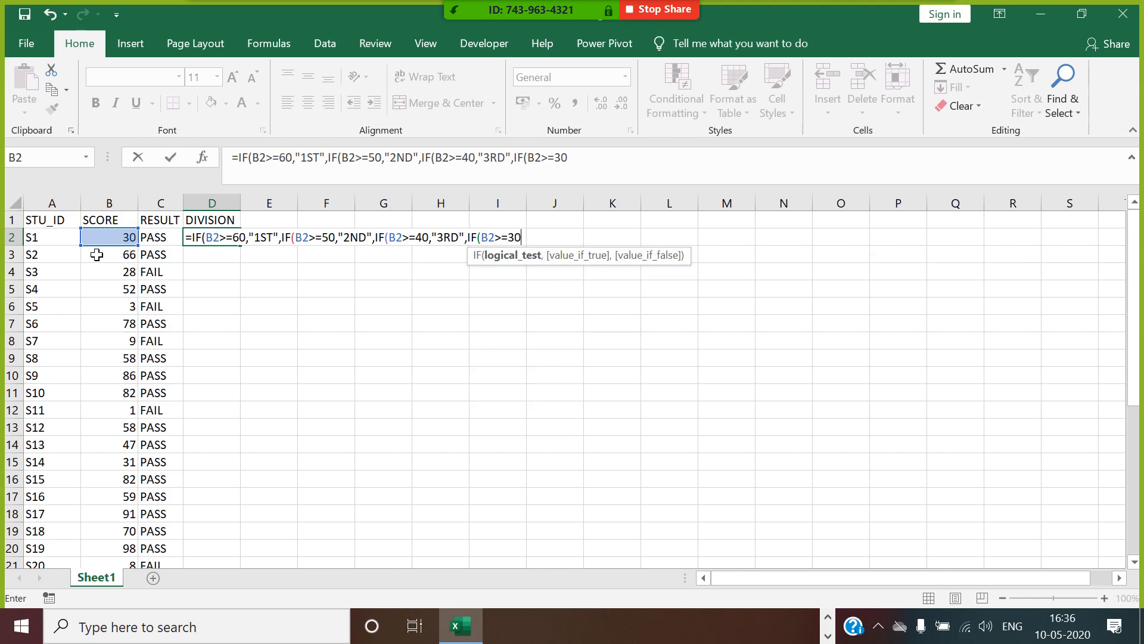
pyautogui.write(',"PAS')
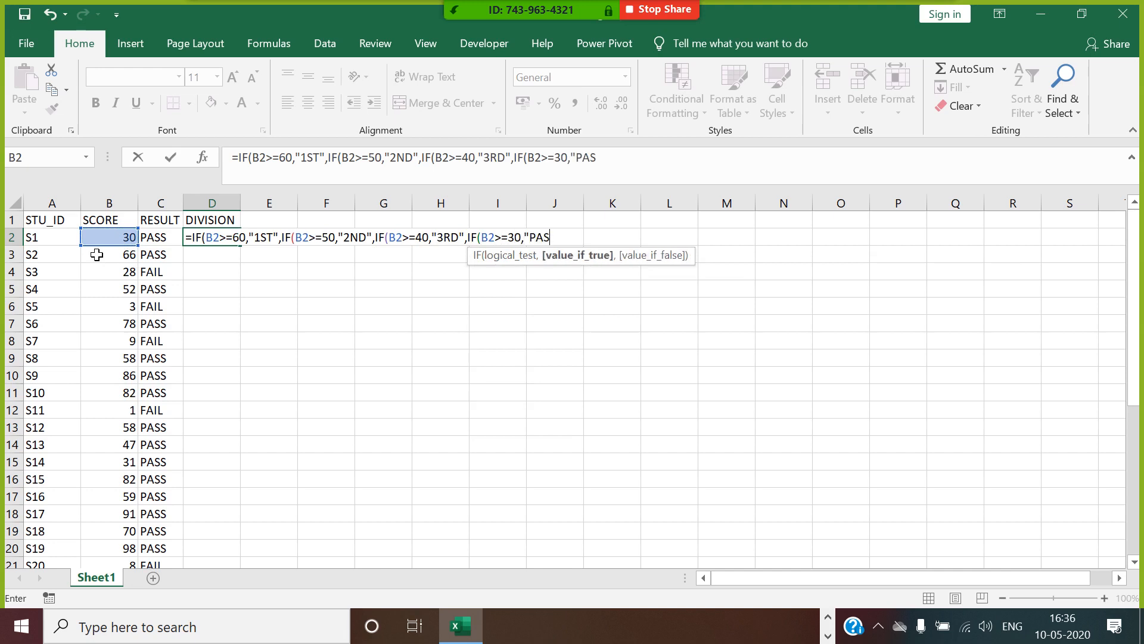
pyautogui.write('S",')
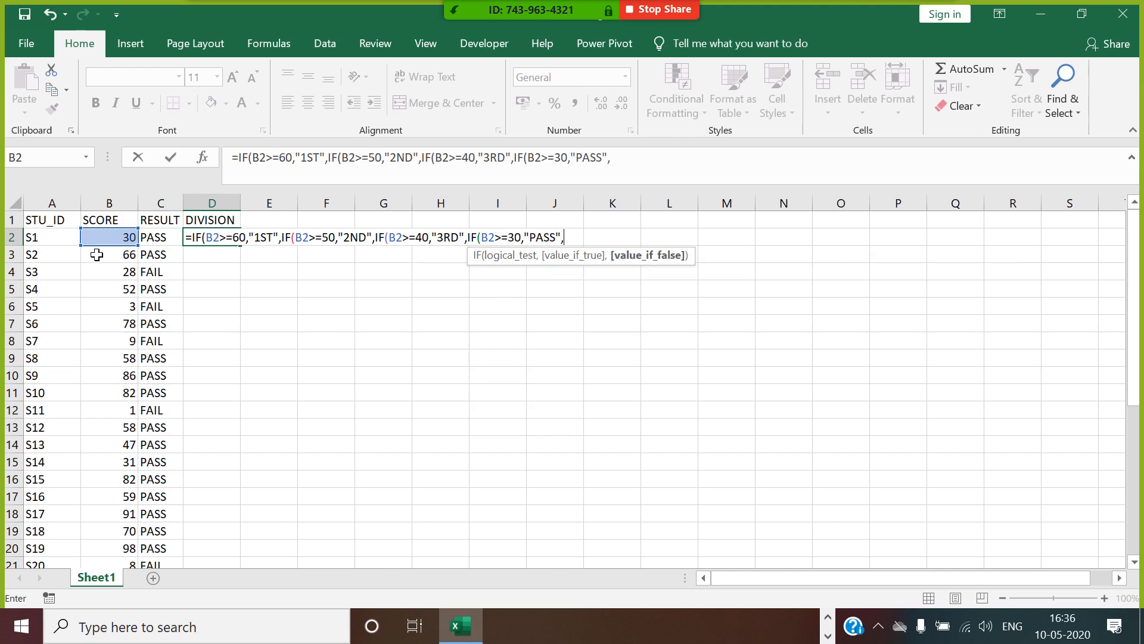
pyautogui.write('"FAIL")))')
pyautogui.press('Return')
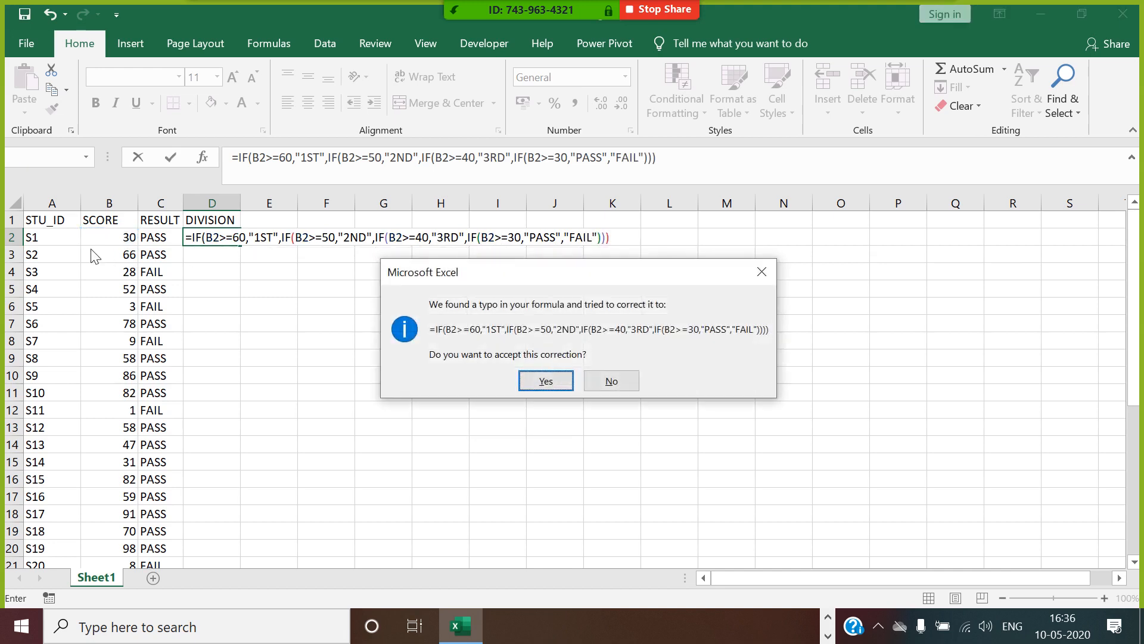
pyautogui.click(560, 383)
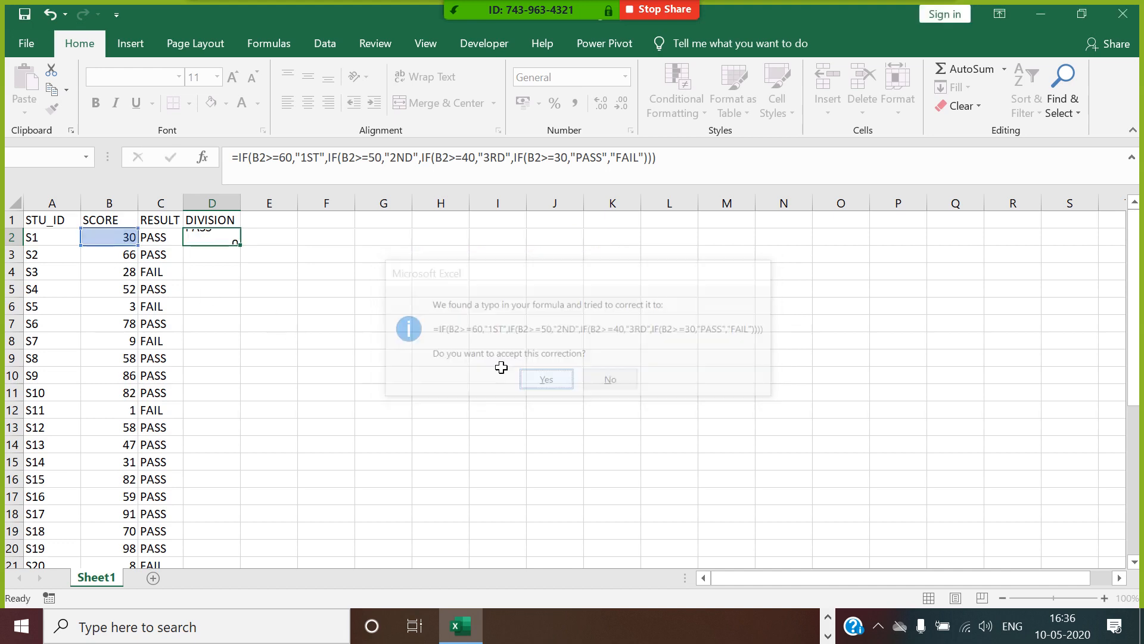
# Fill the division formula down the DIVISION column for all students and autofit the width of column D.
pyautogui.doubleClick(247, 251)
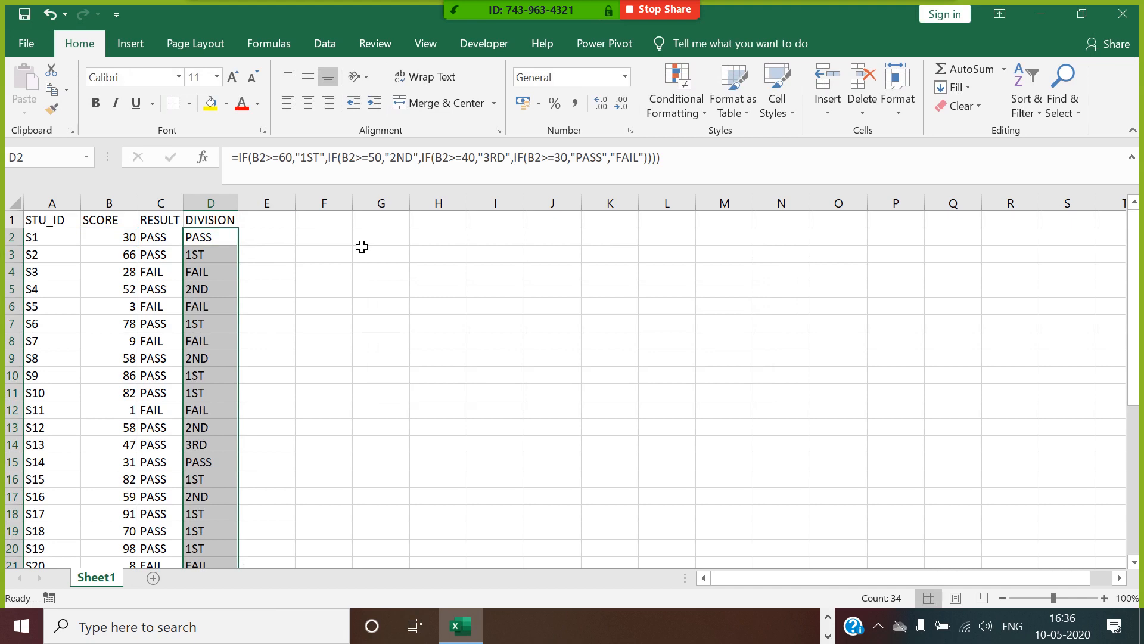
# Enter the formula =B2 in cell E2 and fill it down column E for all students.
pyautogui.click(292, 240)
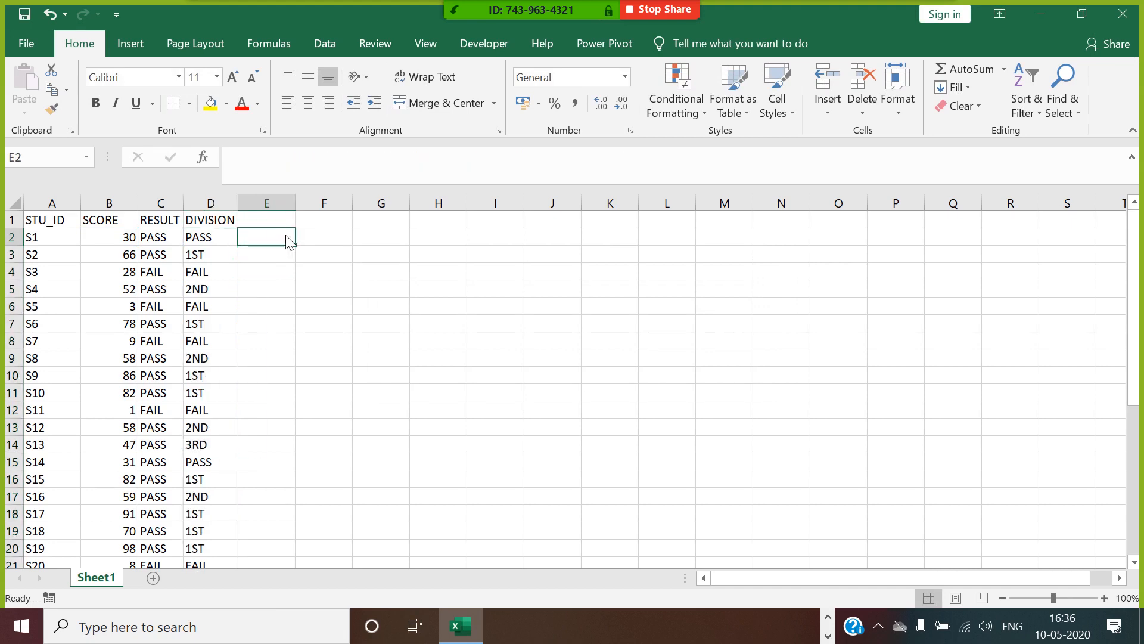
pyautogui.write('=')
pyautogui.click(130, 239)
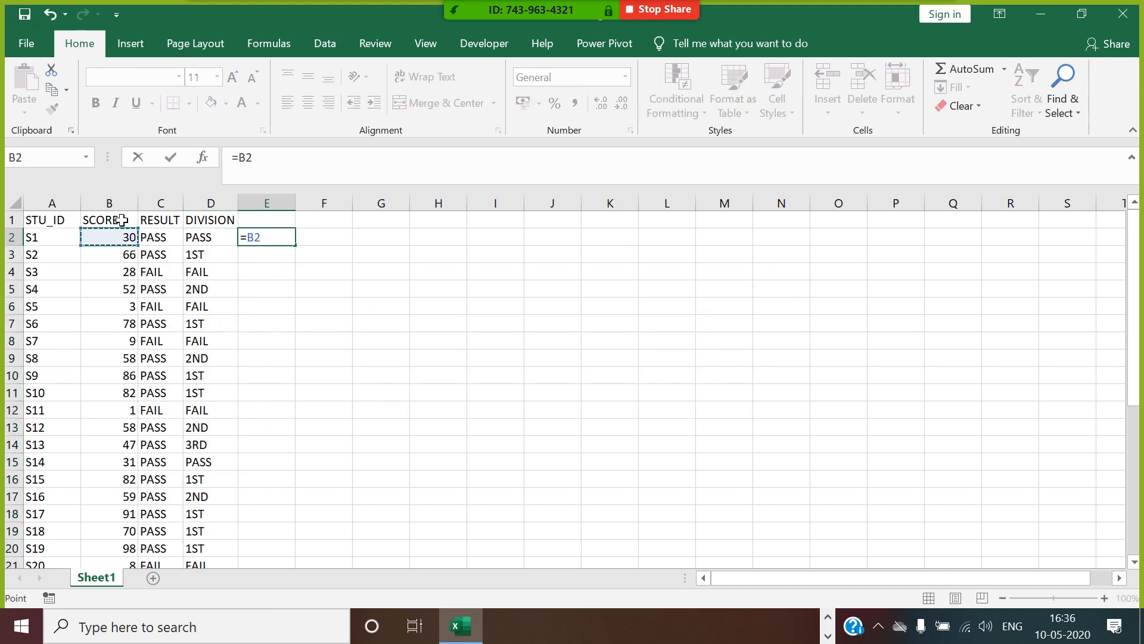
pyautogui.press('Return')
pyautogui.click(281, 237)
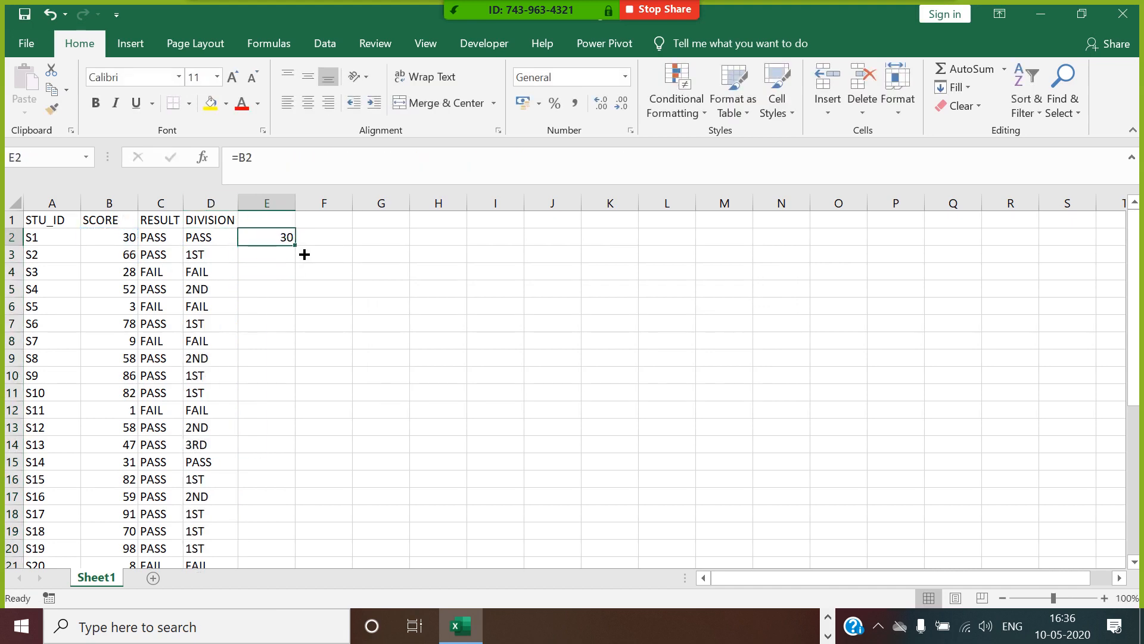
pyautogui.doubleClick(297, 246)
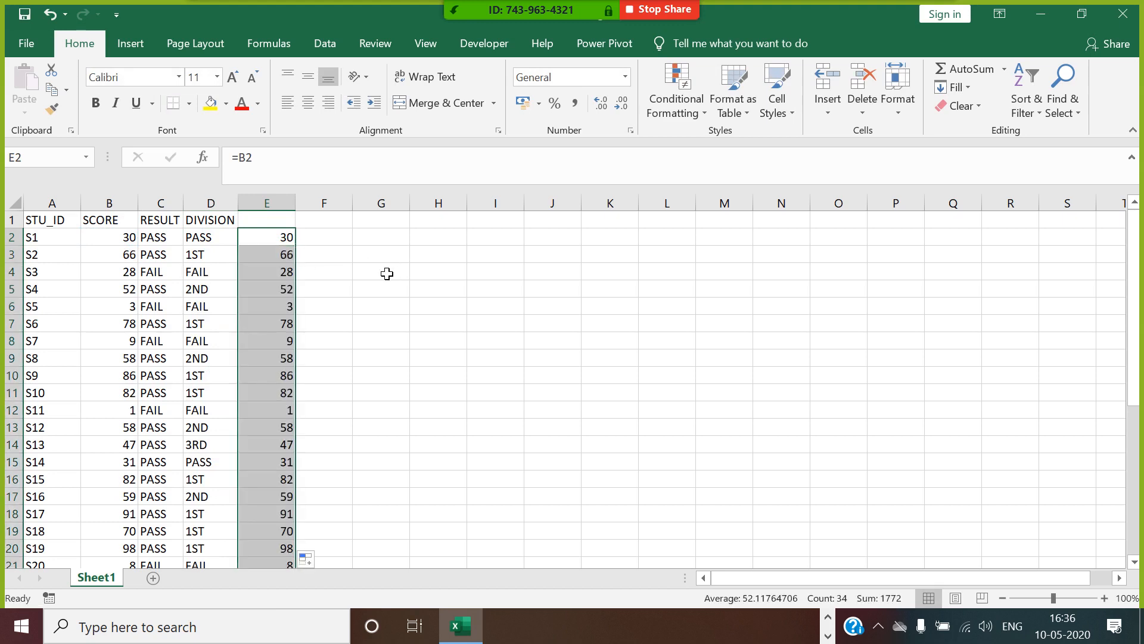
# Apply light blue gradient-fill data bars to the copied scores in column E.
pyautogui.click(682, 110)
pyautogui.moveTo(721, 219)
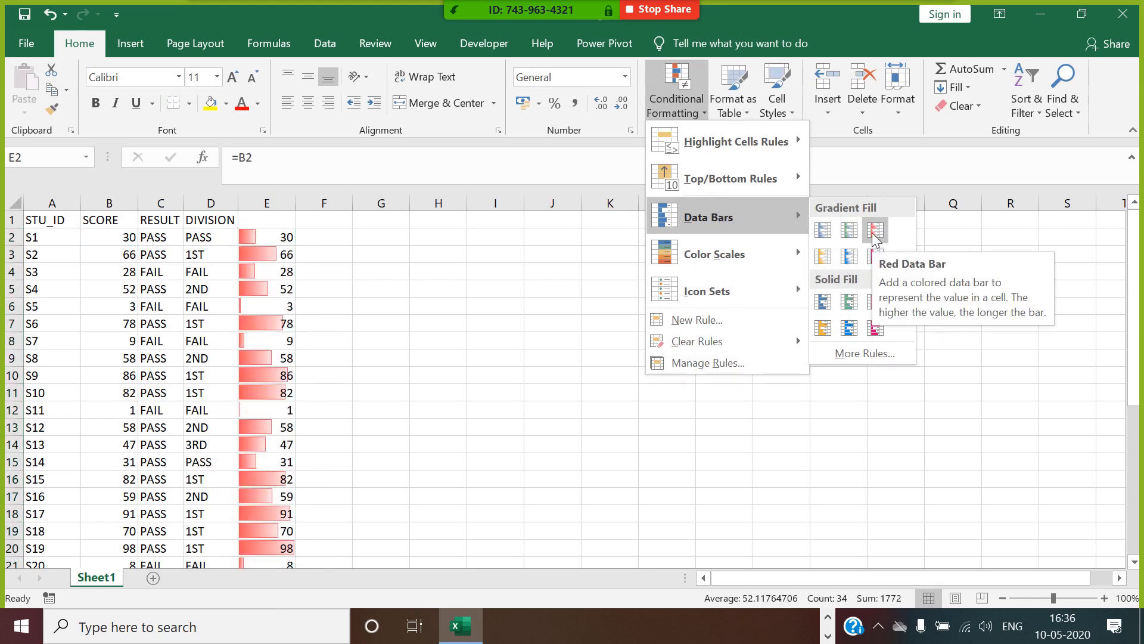
pyautogui.click(849, 256)
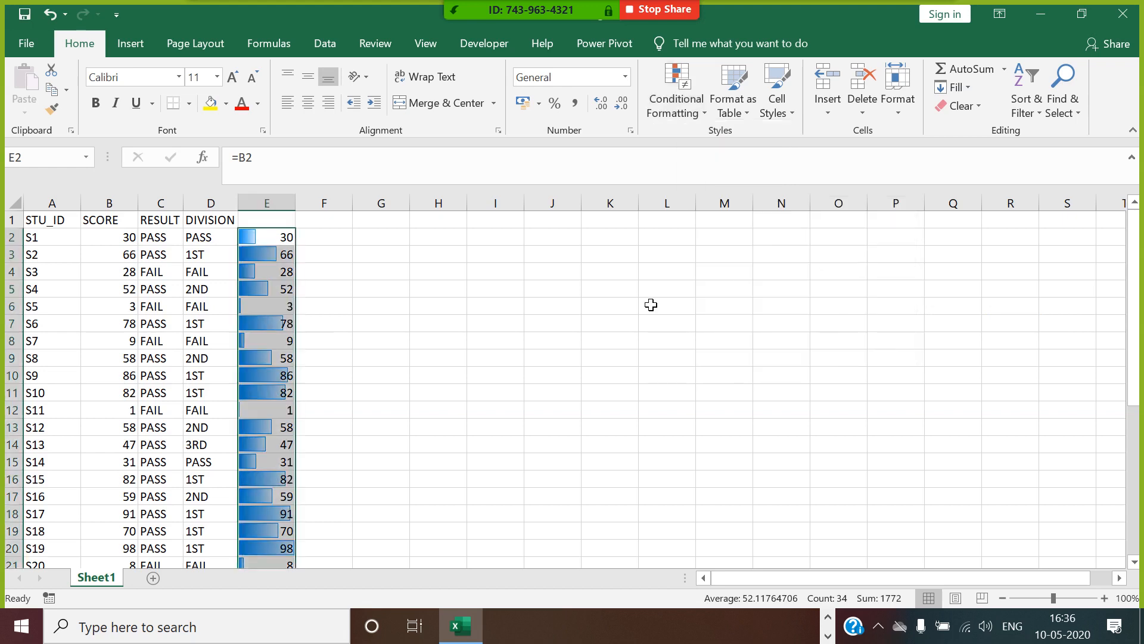
pyautogui.moveTo(393, 307); pyautogui.dragTo(425, 332)
pyautogui.click(425, 332)
# Edit the data bar rule on E2:E35 to show the bars only, and apply the change.
pyautogui.moveTo(266, 237); pyautogui.dragTo(296, 531)
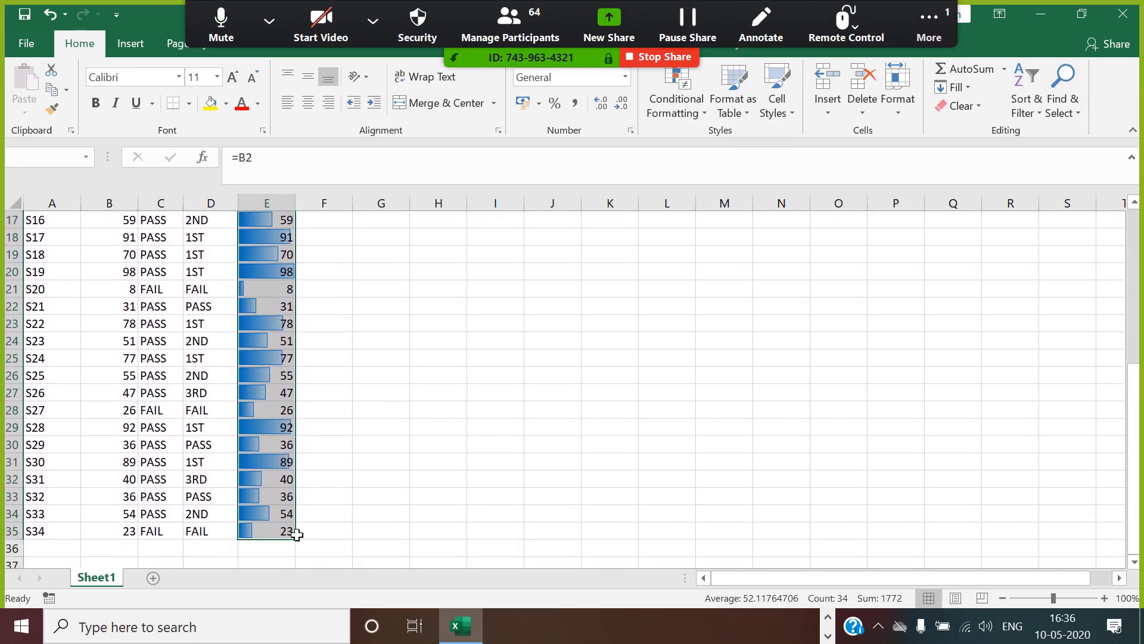
pyautogui.scroll(5, 440, 401)
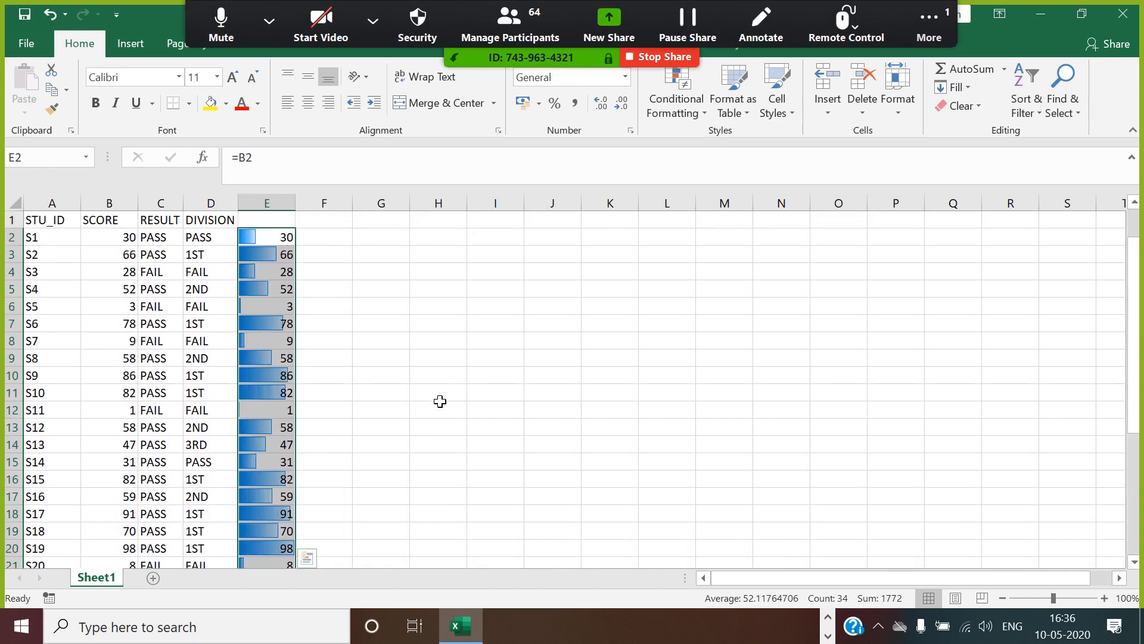
pyautogui.click(697, 116)
pyautogui.click(708, 363)
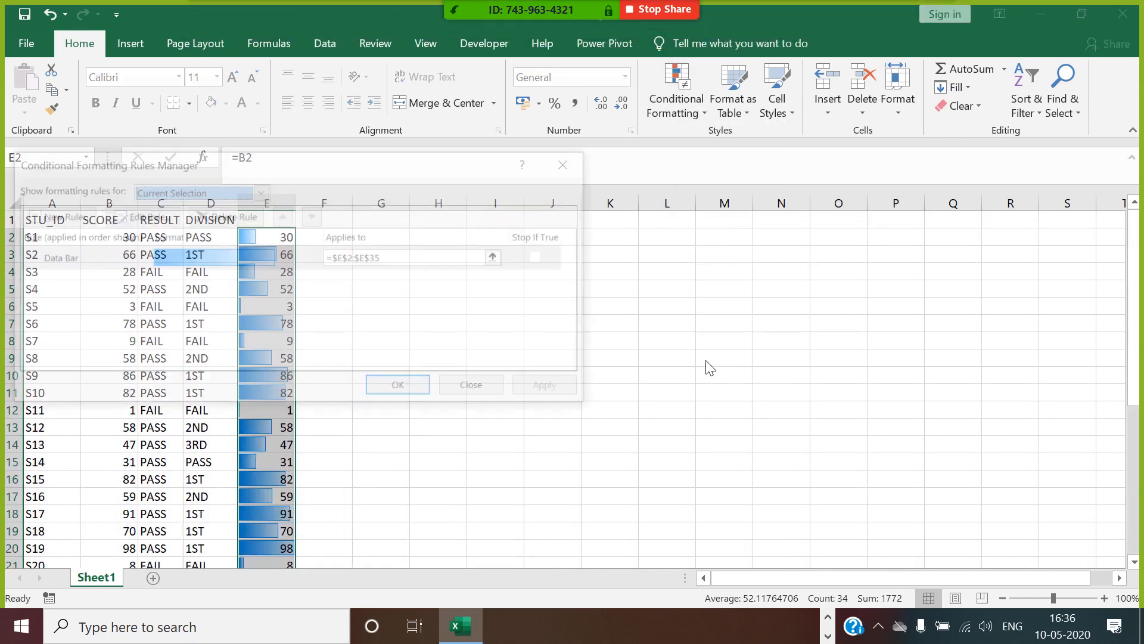
pyautogui.moveTo(381, 177); pyautogui.dragTo(715, 176)
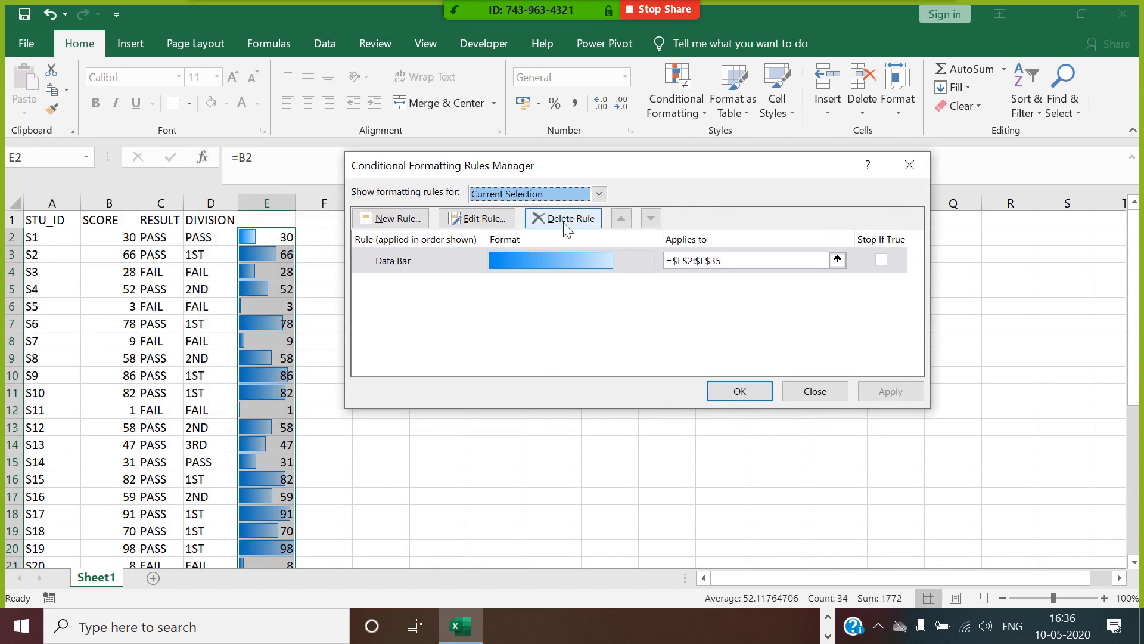
pyautogui.click(480, 220)
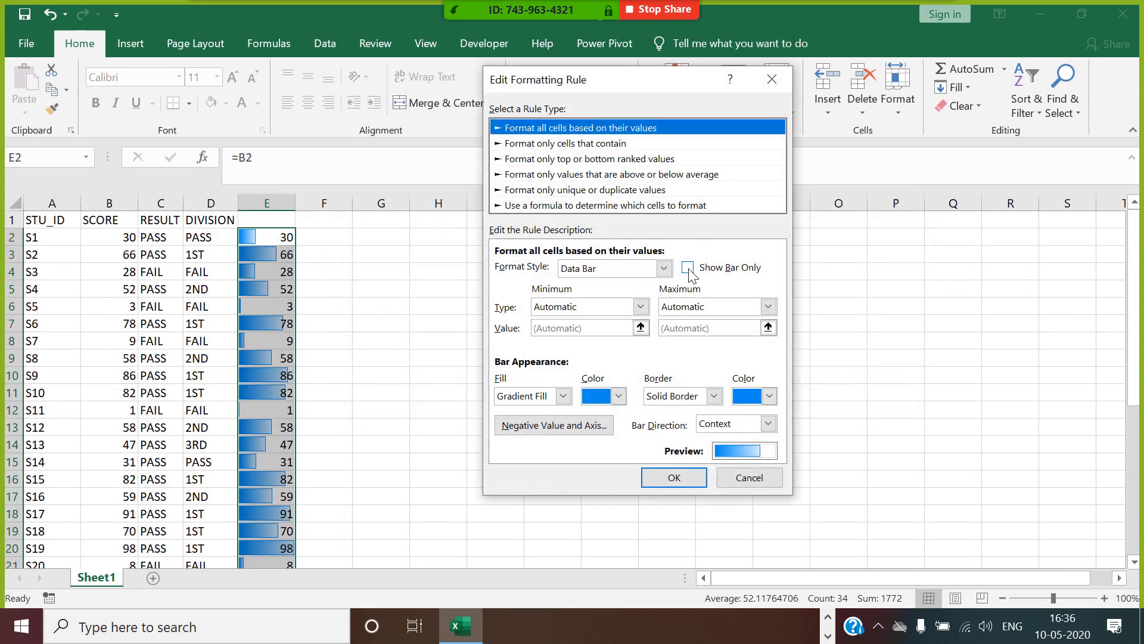
pyautogui.click(688, 267)
pyautogui.click(692, 477)
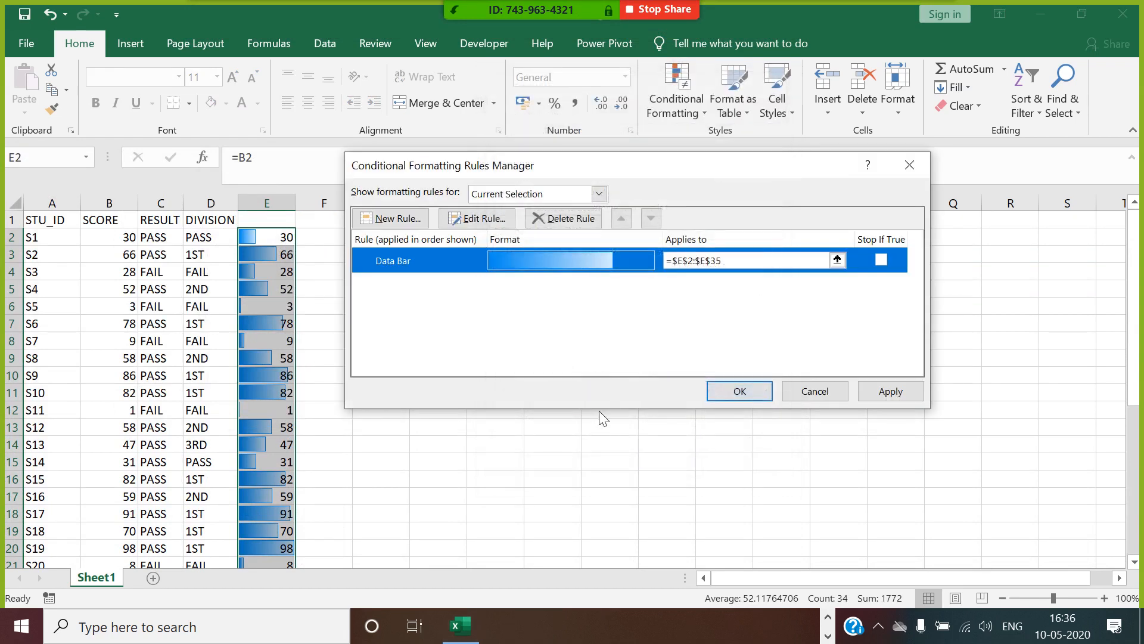
pyautogui.click(871, 393)
pyautogui.click(745, 394)
pyautogui.click(438, 394)
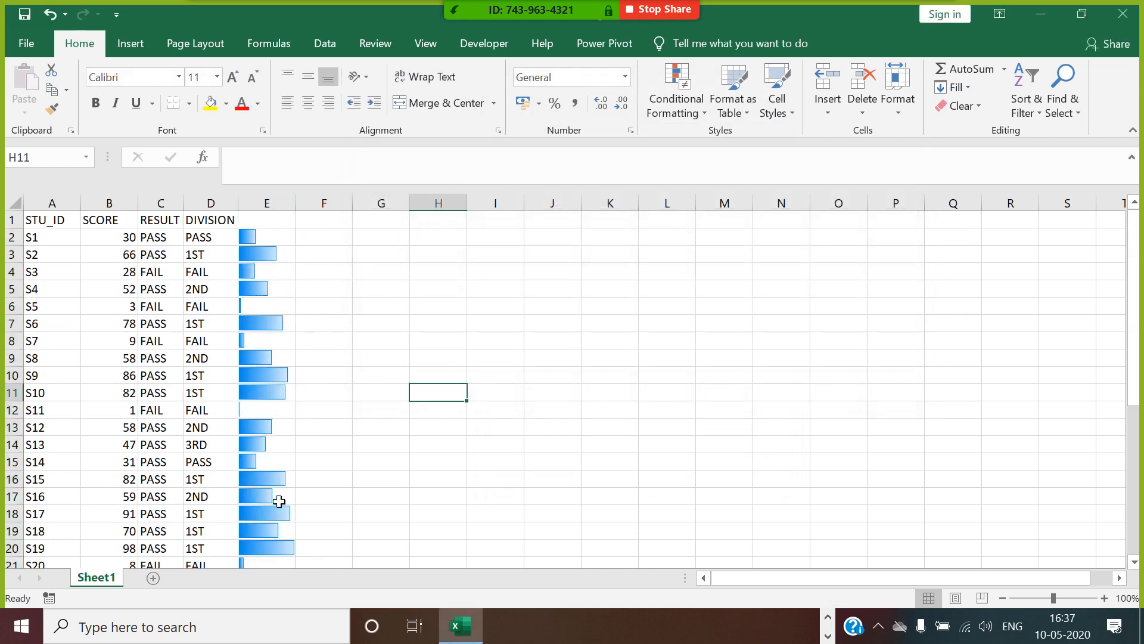
pyautogui.scroll(-1, 278, 498)
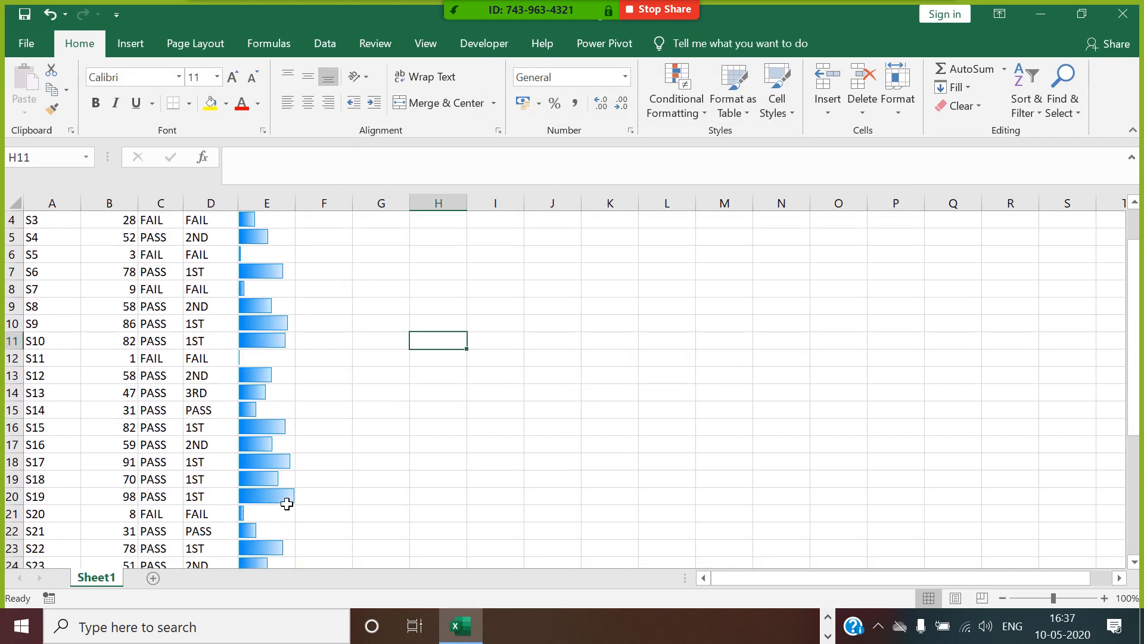
pyautogui.scroll(1, 375, 461)
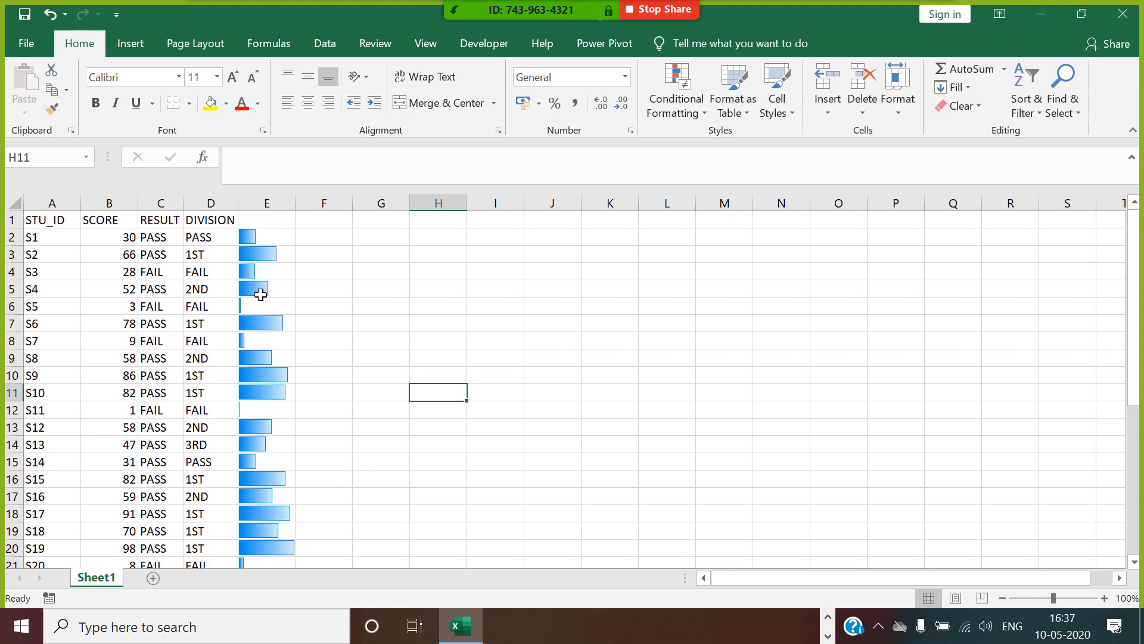
# Start an Equal To highlight rule on the whole RESULT column for cells equal to FAIL.
pyautogui.click(178, 218)
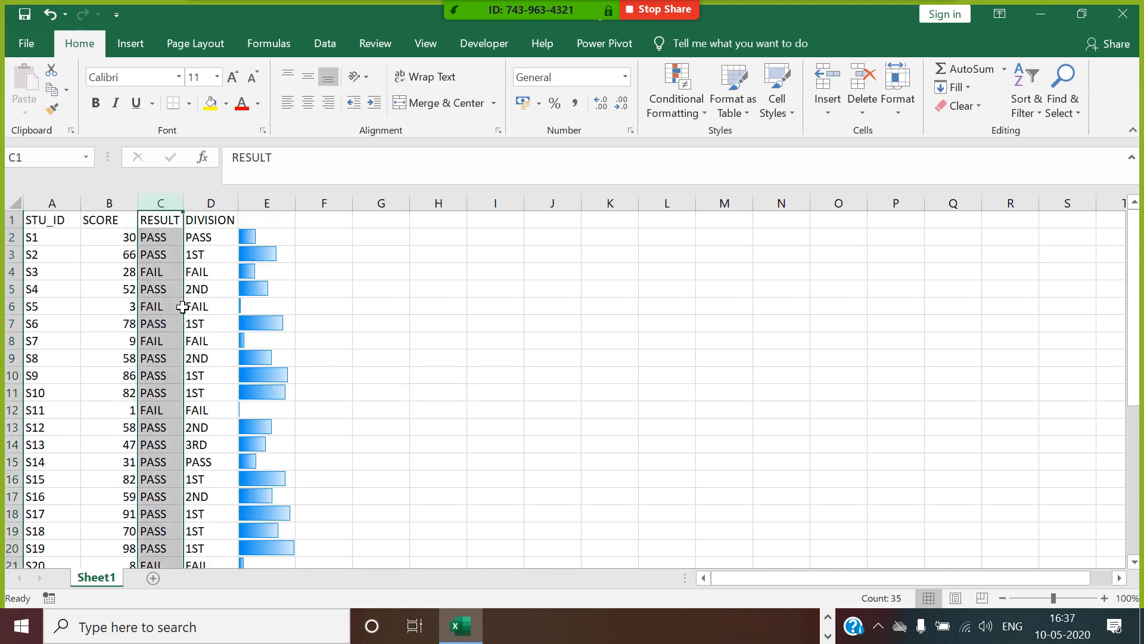
pyautogui.click(164, 274)
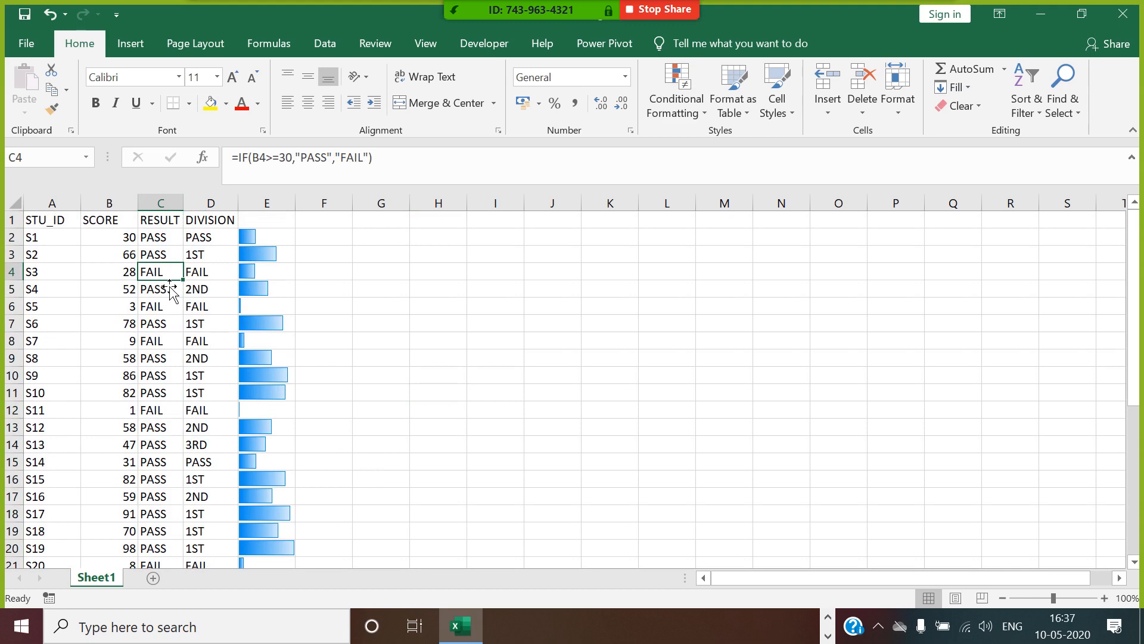
pyautogui.click(177, 218)
pyautogui.click(690, 108)
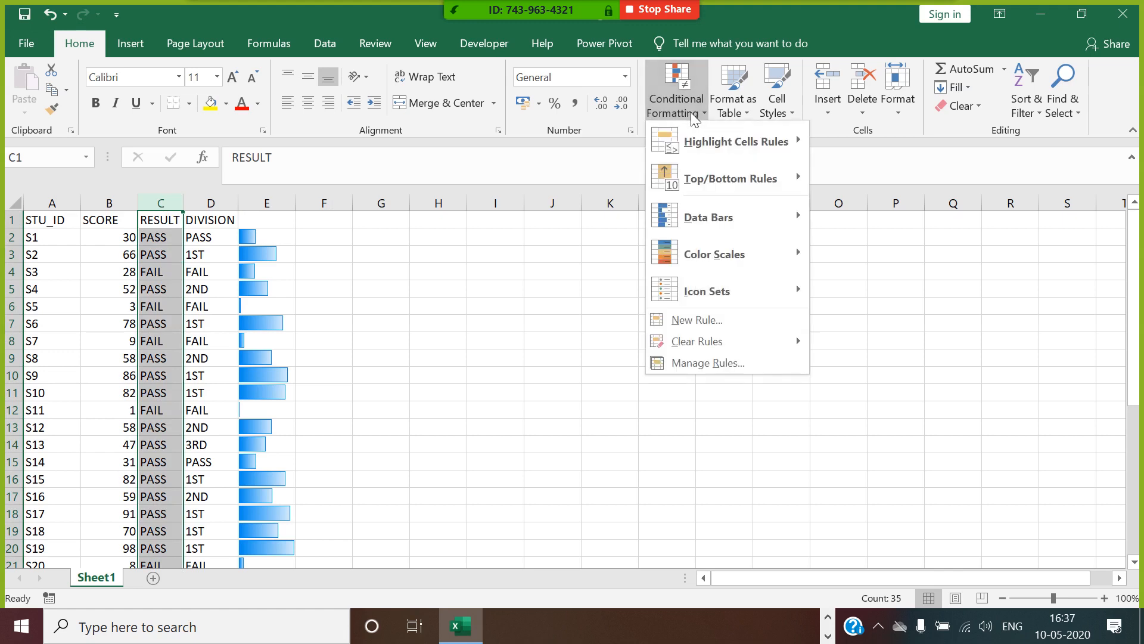
pyautogui.moveTo(700, 128)
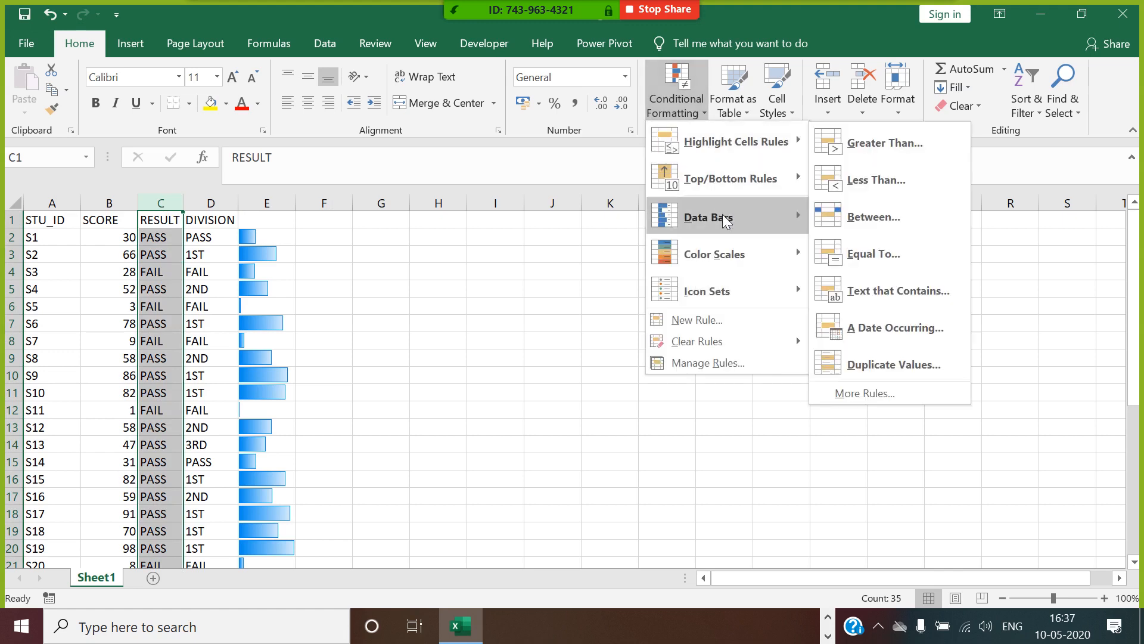
pyautogui.moveTo(763, 144)
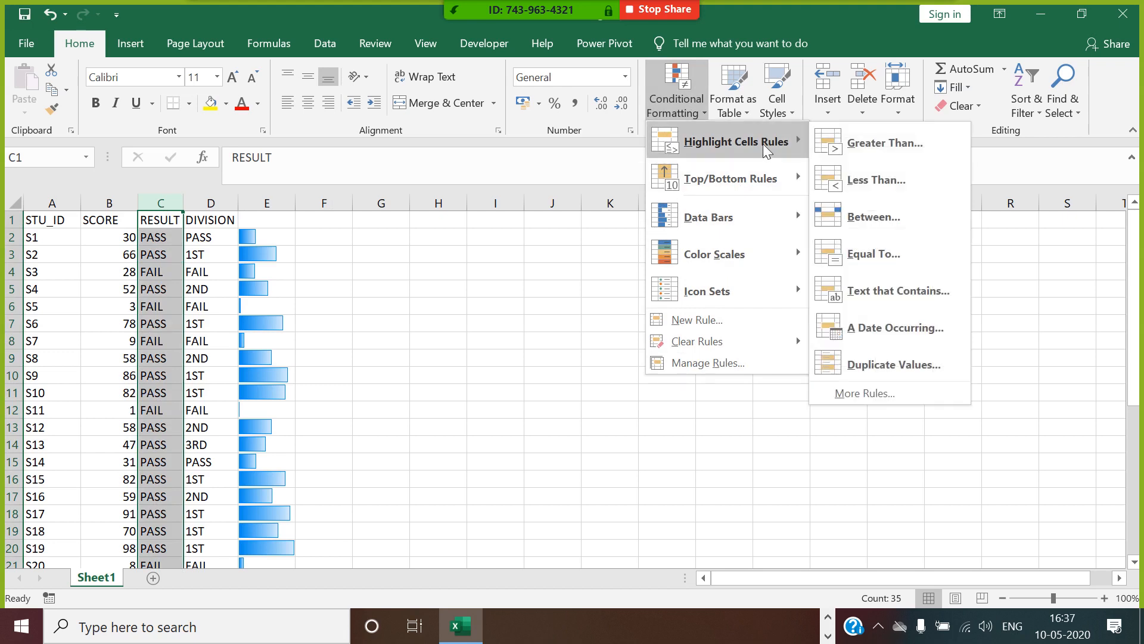
pyautogui.click(885, 250)
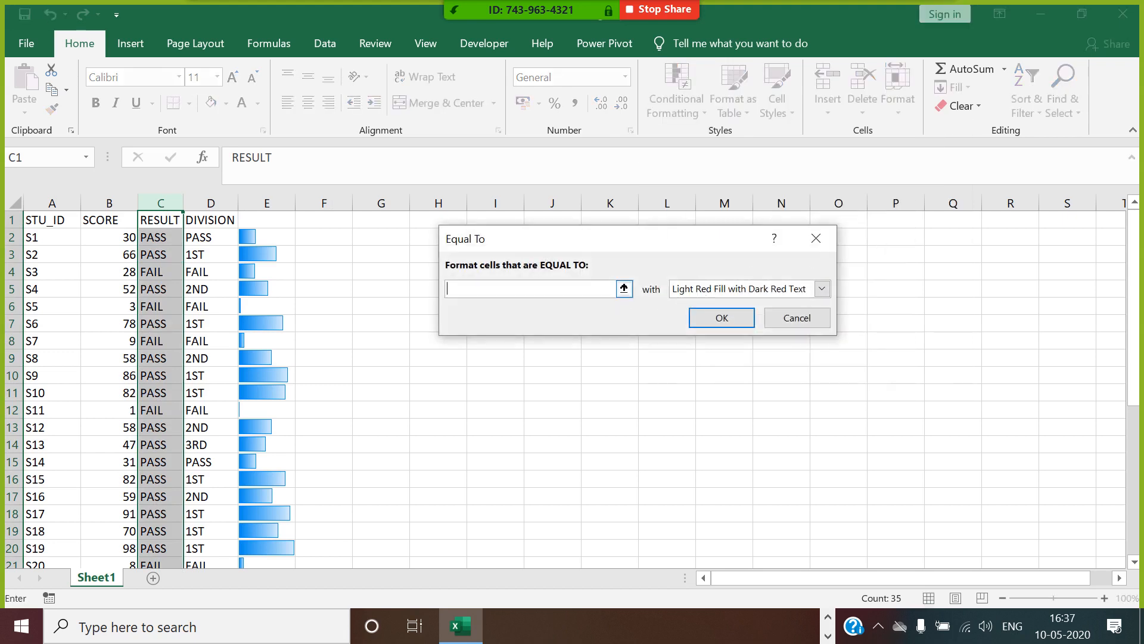
pyautogui.write('FAIL')
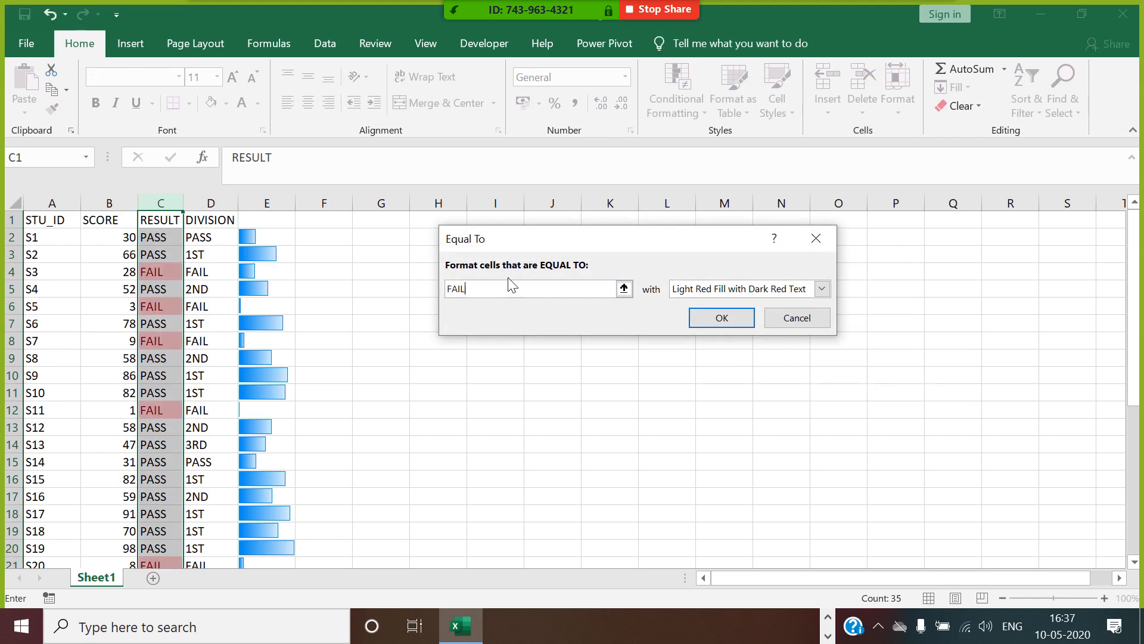
# Give the FAIL rule a custom format with red fill and bold white text, and apply it to the RESULT column.
pyautogui.click(822, 288)
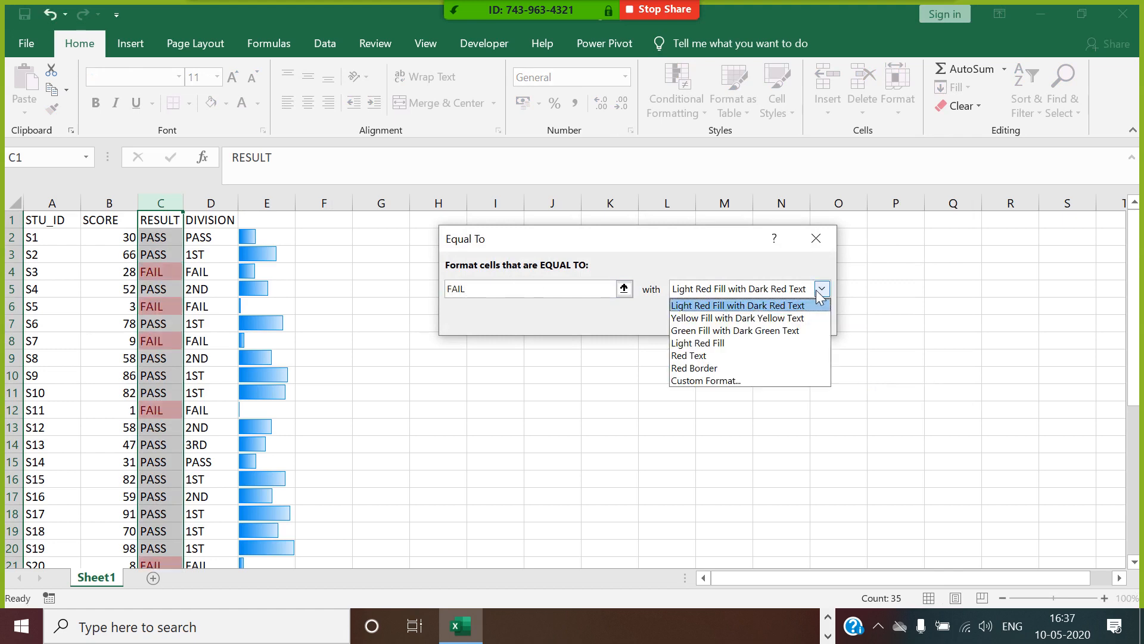
pyautogui.click(718, 381)
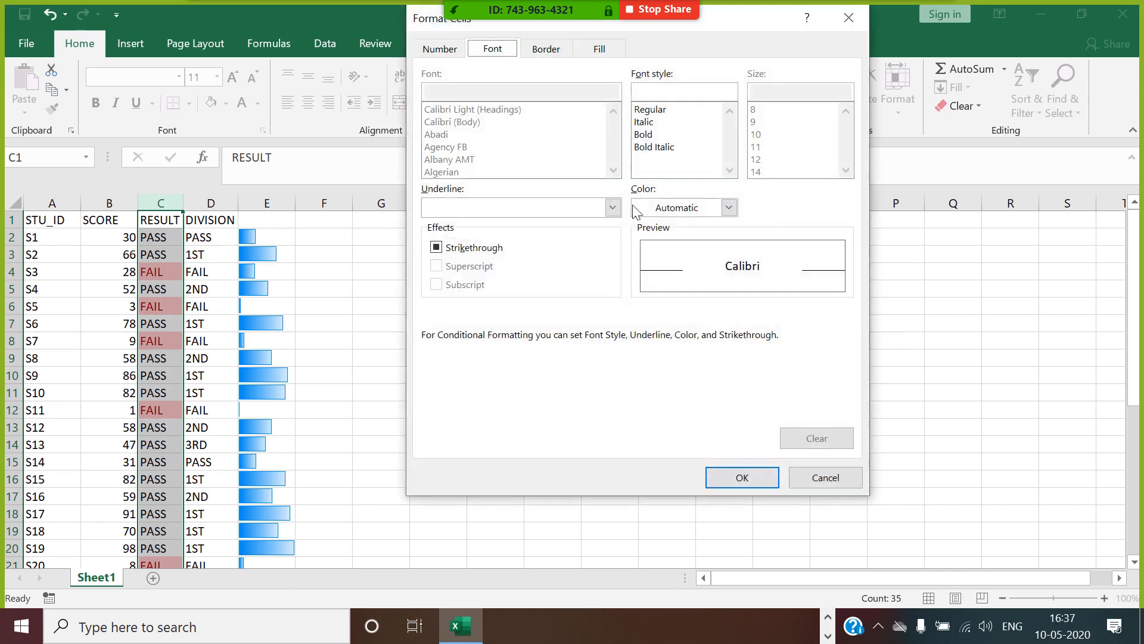
pyautogui.click(599, 50)
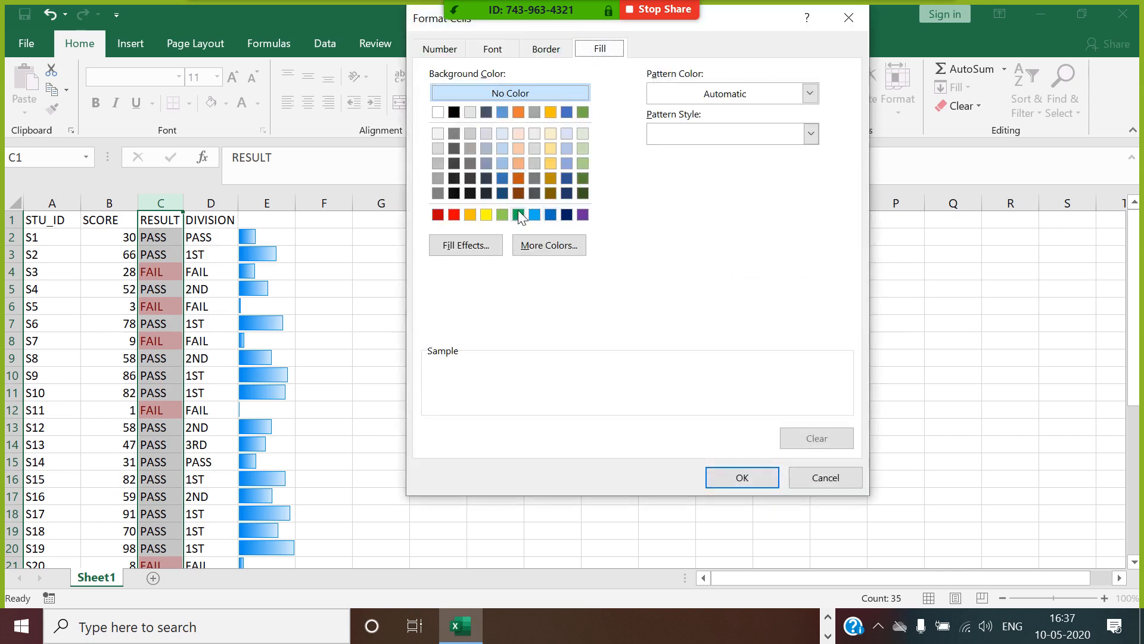
pyautogui.click(454, 215)
pyautogui.click(499, 49)
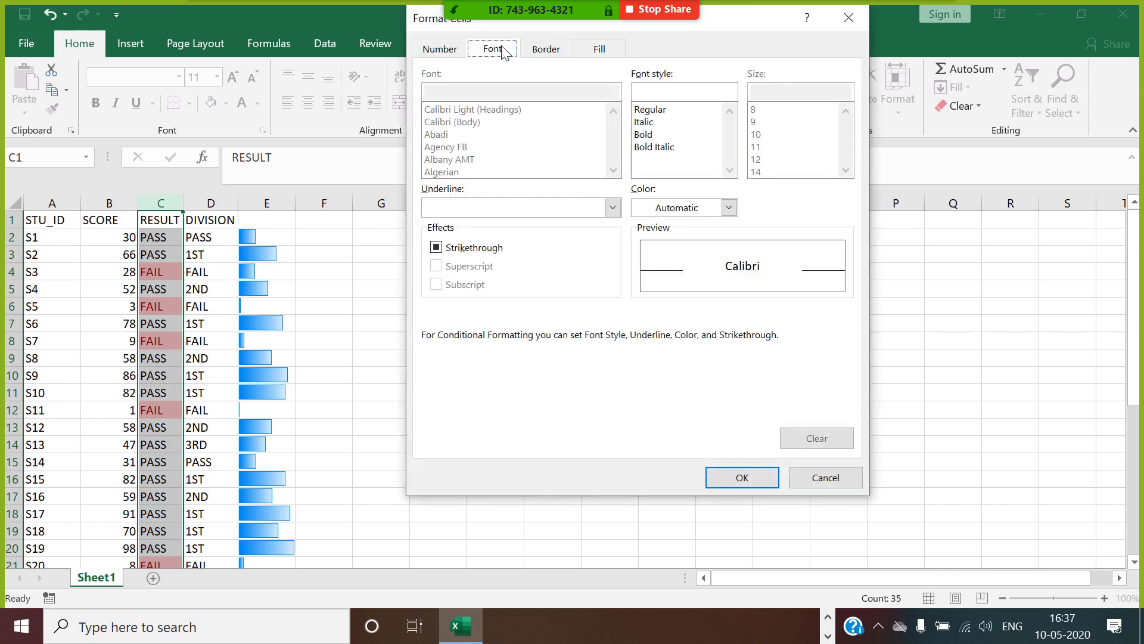
pyautogui.click(645, 135)
pyautogui.click(729, 208)
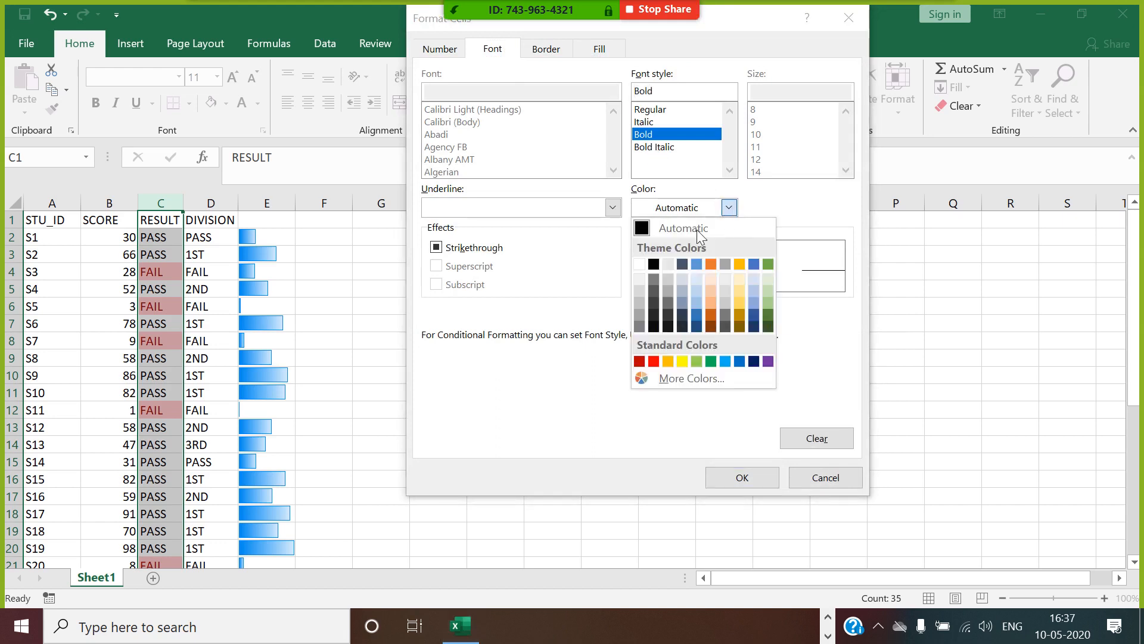
pyautogui.click(639, 263)
pyautogui.click(736, 475)
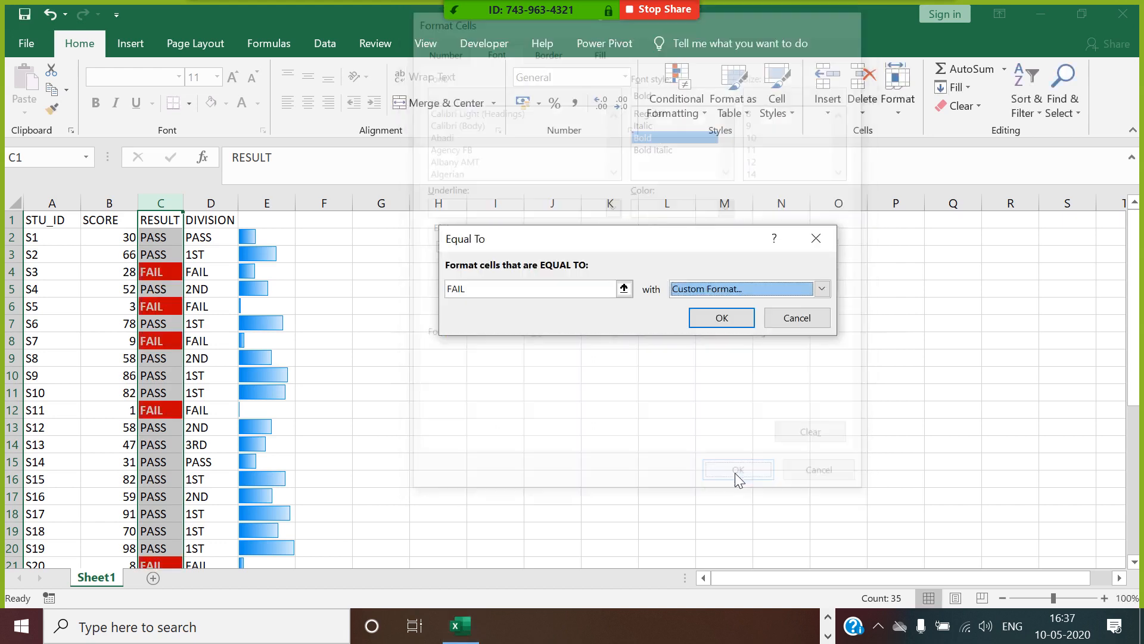
pyautogui.click(722, 317)
pyautogui.click(465, 319)
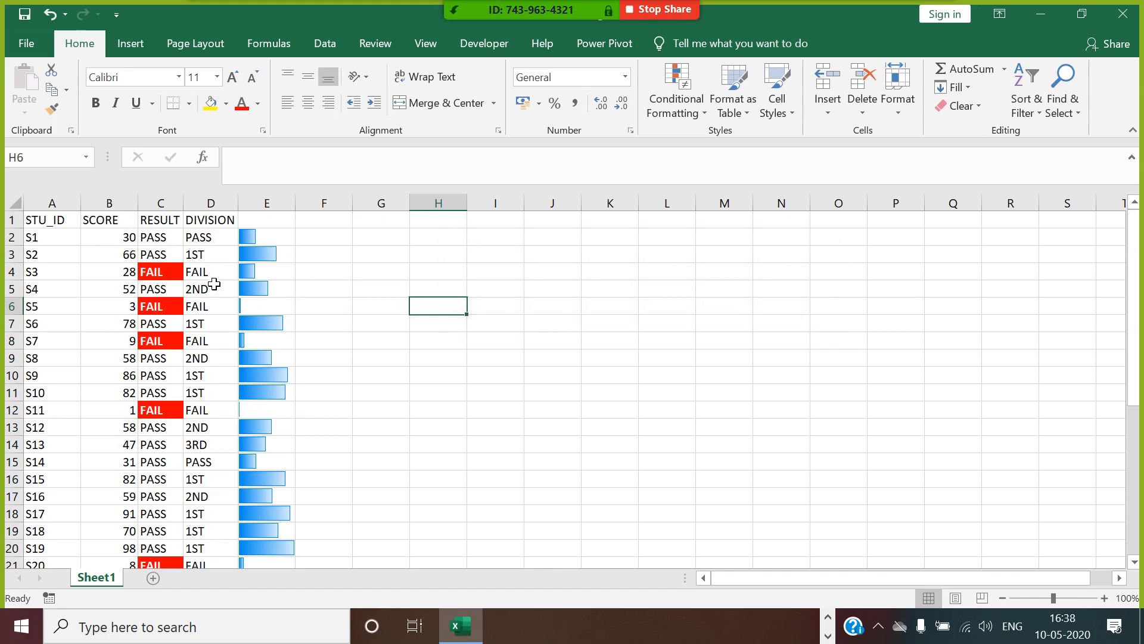
# Start an Equal To highlight rule on the whole DIVISION column for cells equal to 1ST.
pyautogui.click(215, 220)
pyautogui.hotkey('ctrl', 'shift', 'Down')
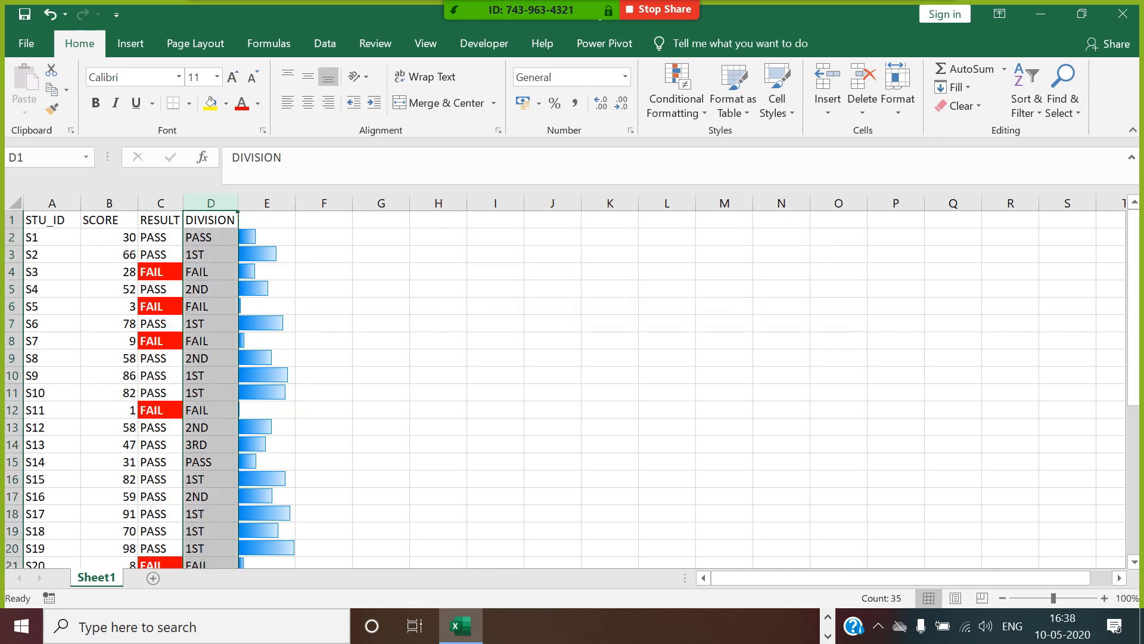
pyautogui.click(676, 101)
pyautogui.moveTo(702, 146)
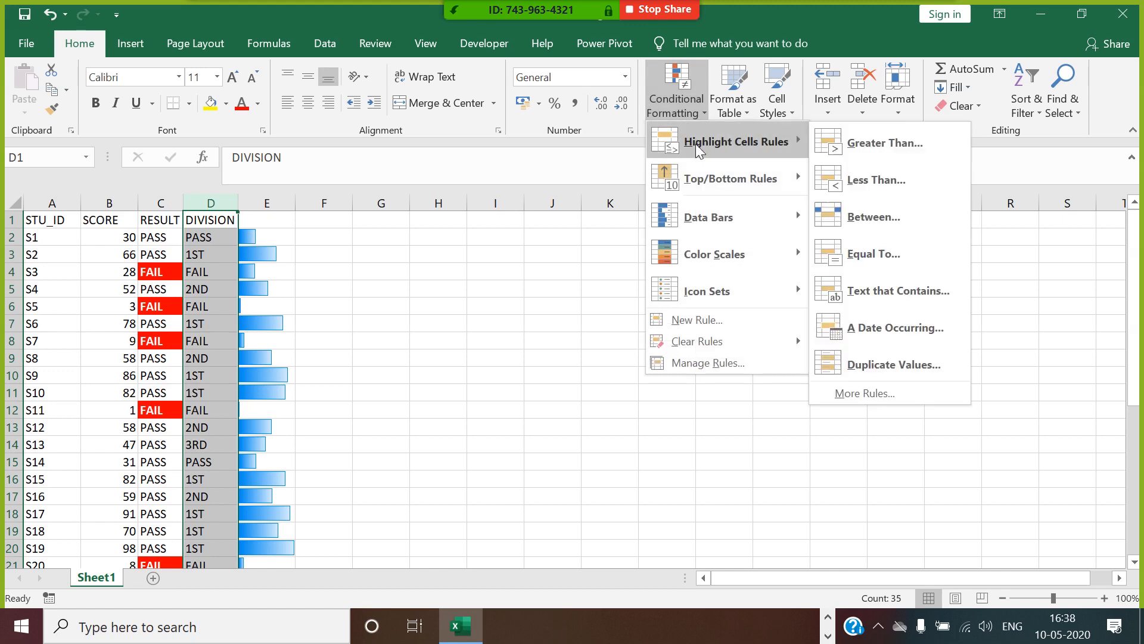
pyautogui.click(873, 253)
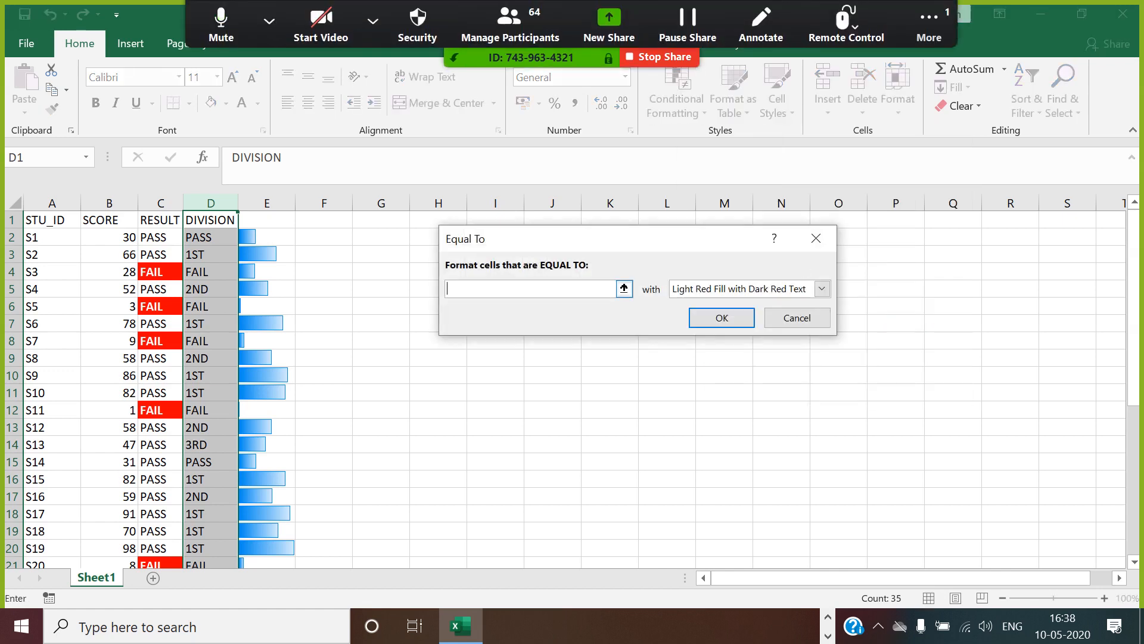
pyautogui.write('1ST')
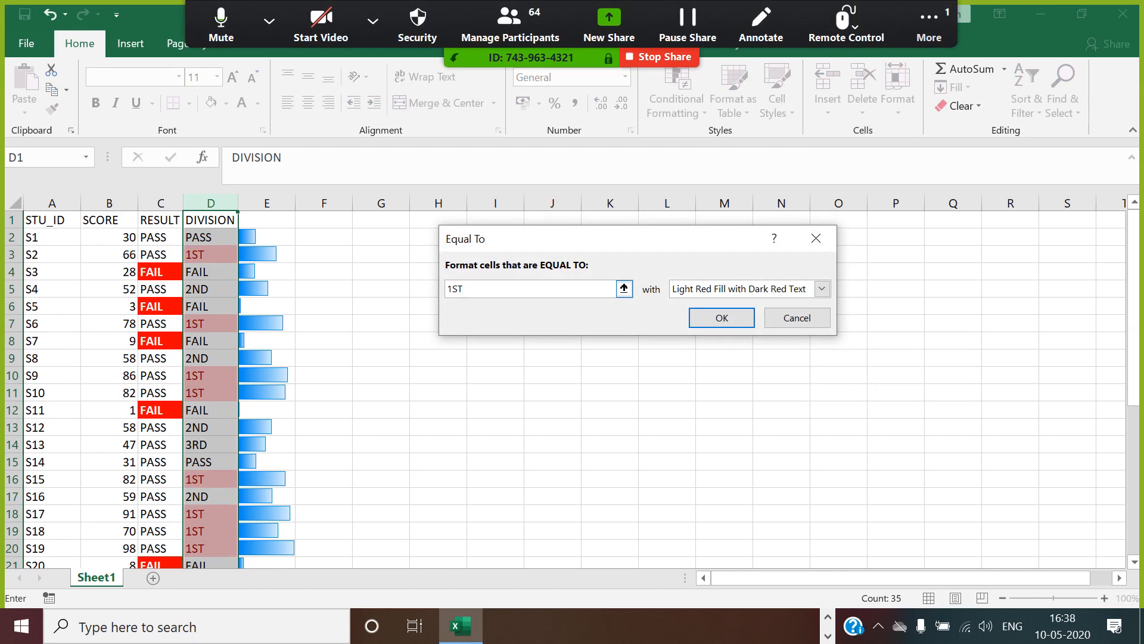
# Give the 1ST rule a custom format with green fill and bold white text, and apply it to the DIVISION column.
pyautogui.click(822, 289)
pyautogui.click(700, 381)
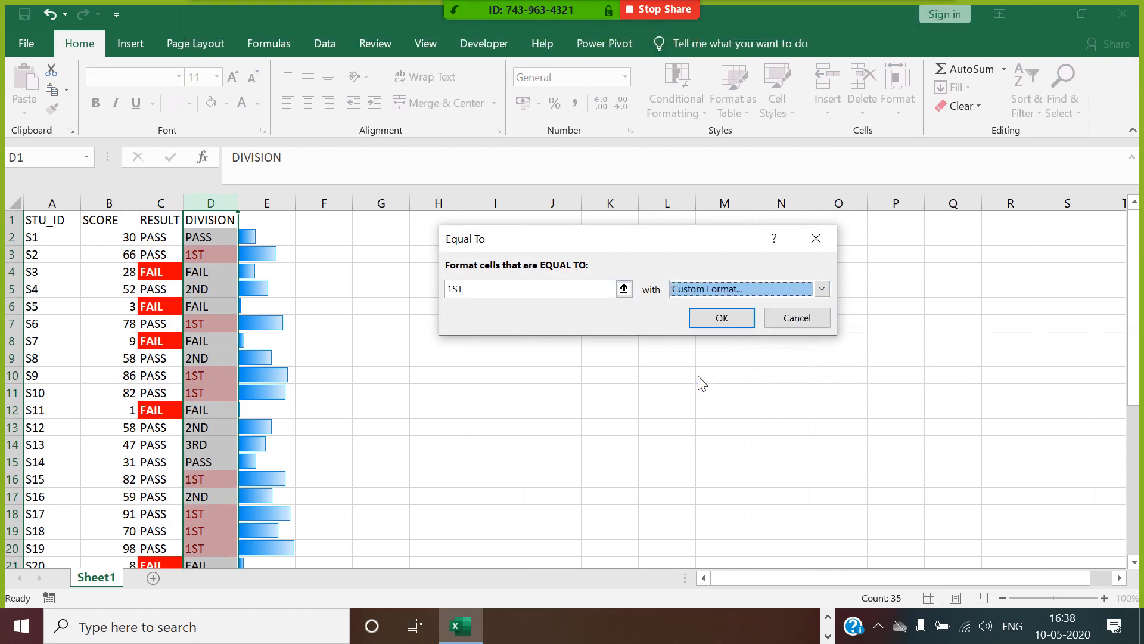
pyautogui.click(596, 50)
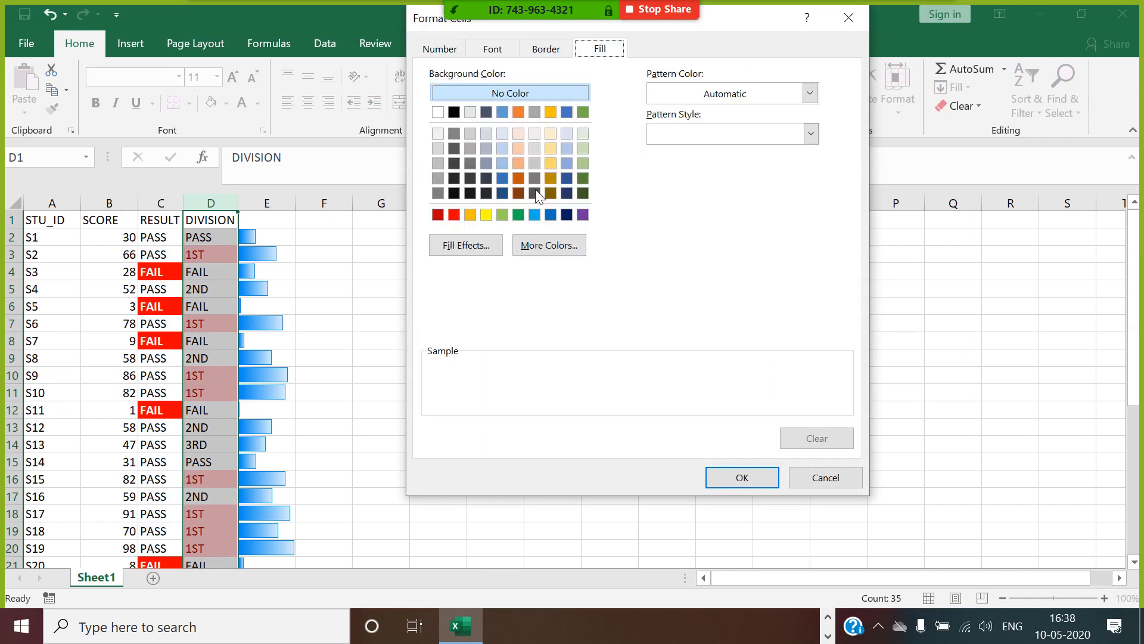
pyautogui.click(518, 215)
pyautogui.click(499, 48)
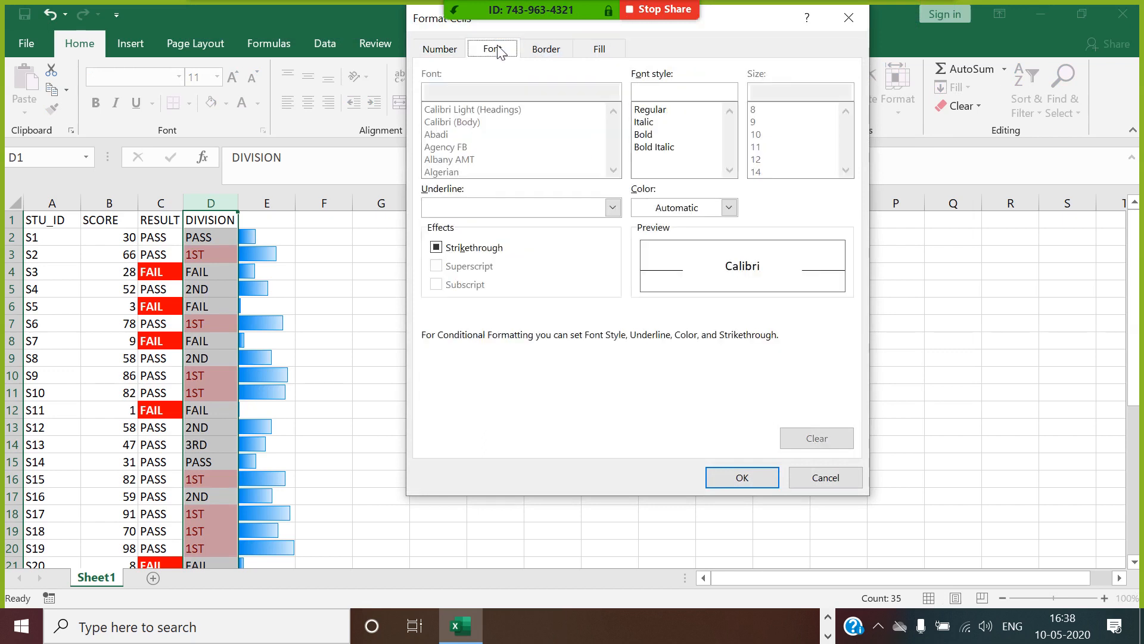
pyautogui.click(643, 135)
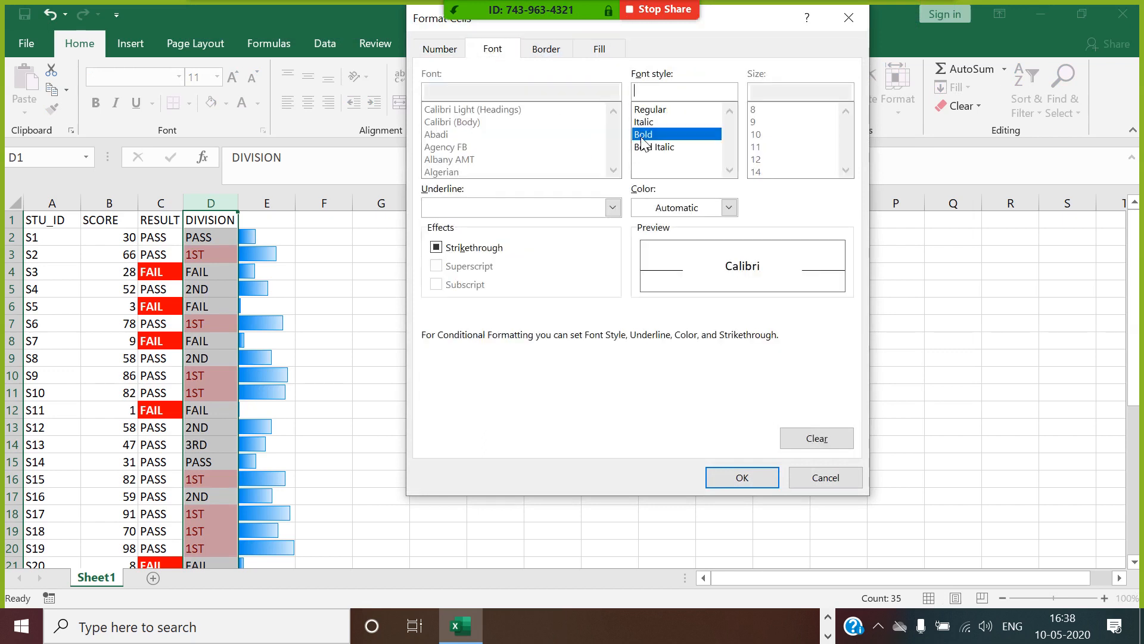
pyautogui.click(728, 208)
pyautogui.click(643, 266)
pyautogui.click(739, 476)
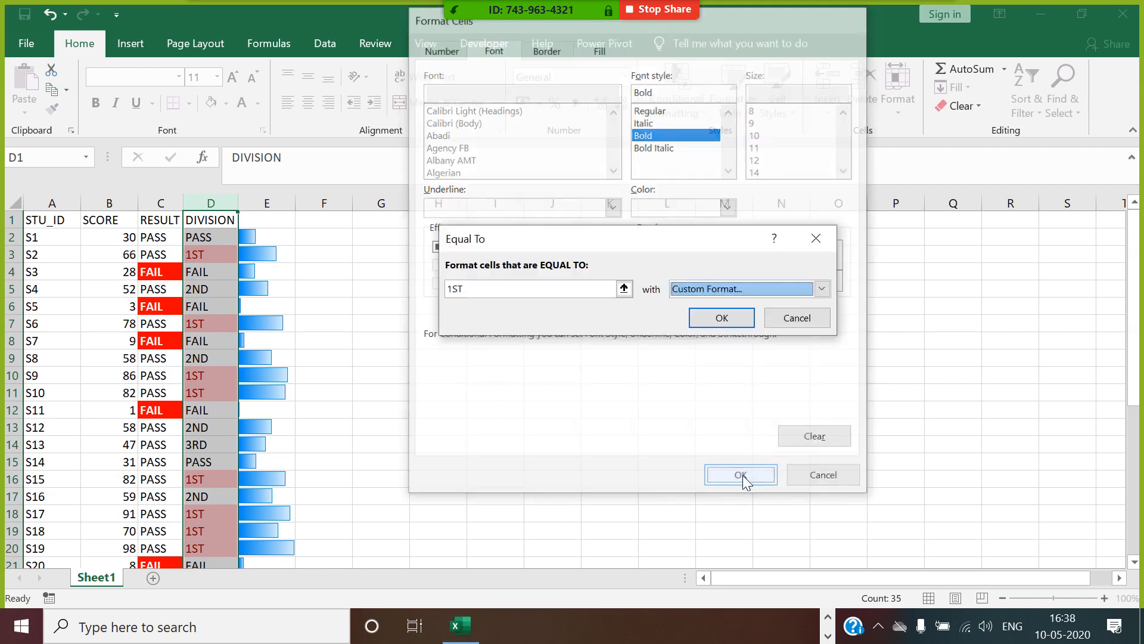
pyautogui.click(722, 317)
pyautogui.click(412, 307)
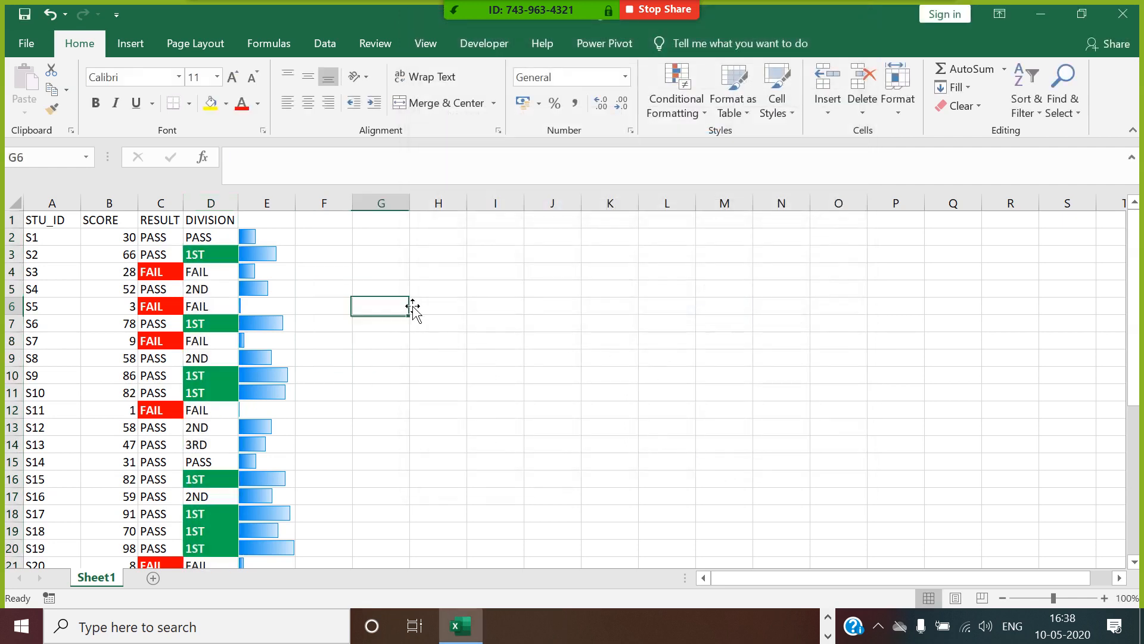
pyautogui.click(529, 289)
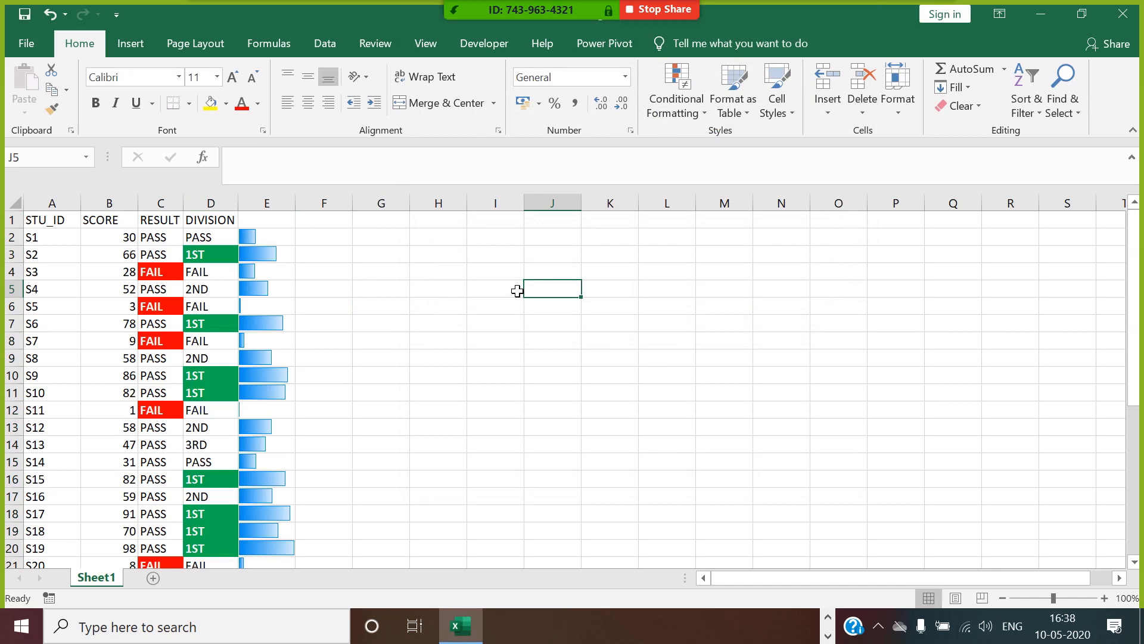
# Begin a new rule for the DIVISION column in the rules manager, formatting only cells whose value is equal to 2ND.
pyautogui.click(177, 204)
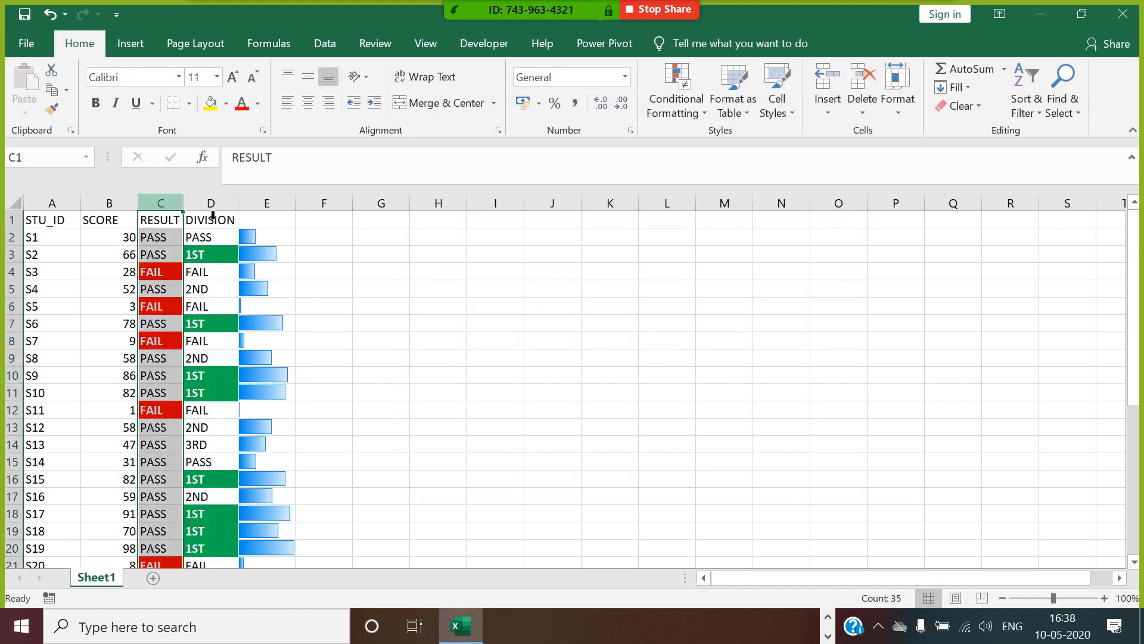
pyautogui.click(224, 204)
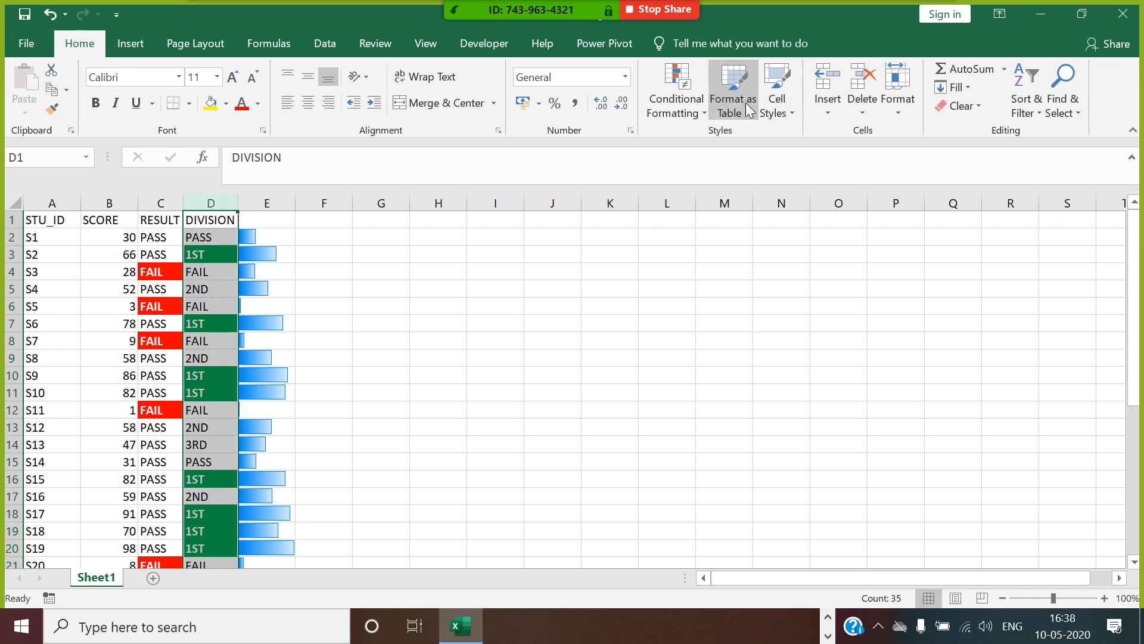
pyautogui.click(679, 108)
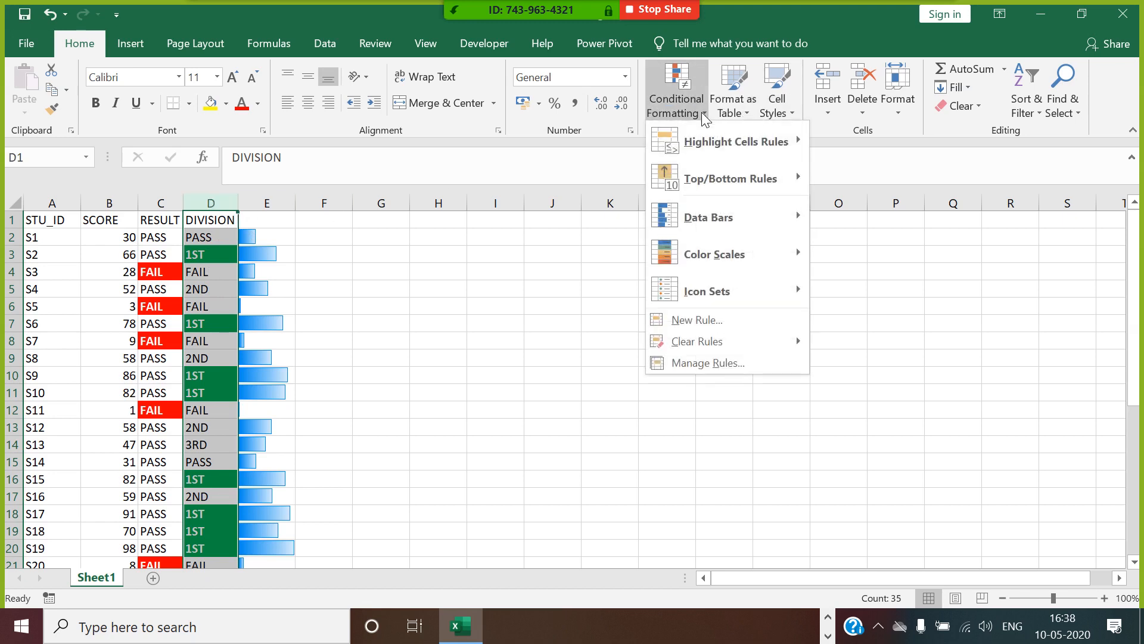
pyautogui.click(709, 363)
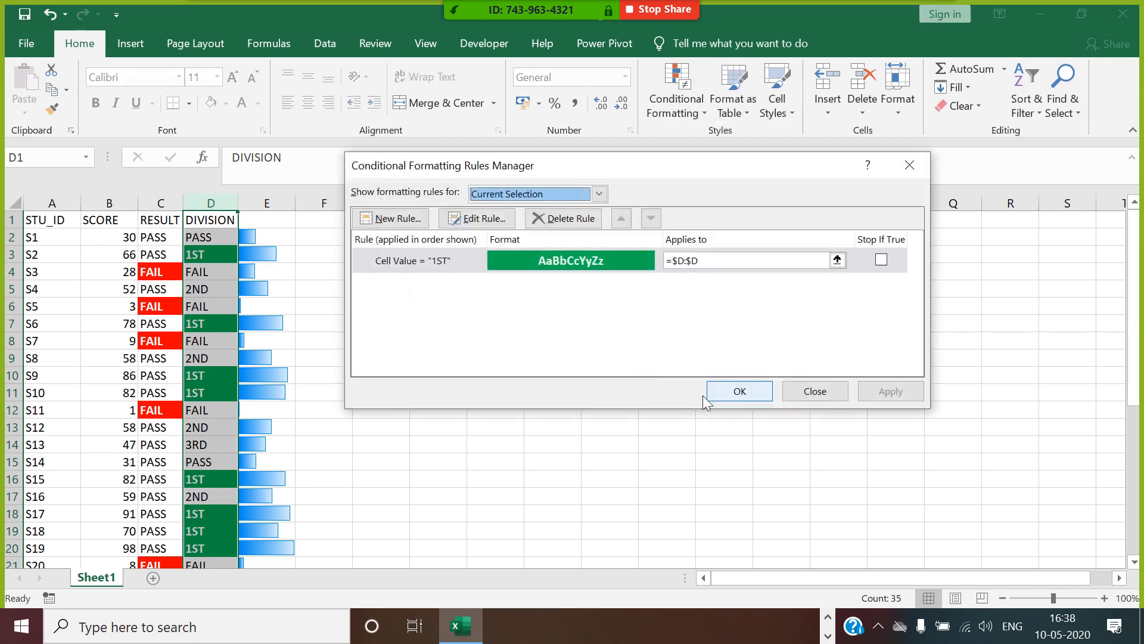
pyautogui.click(398, 219)
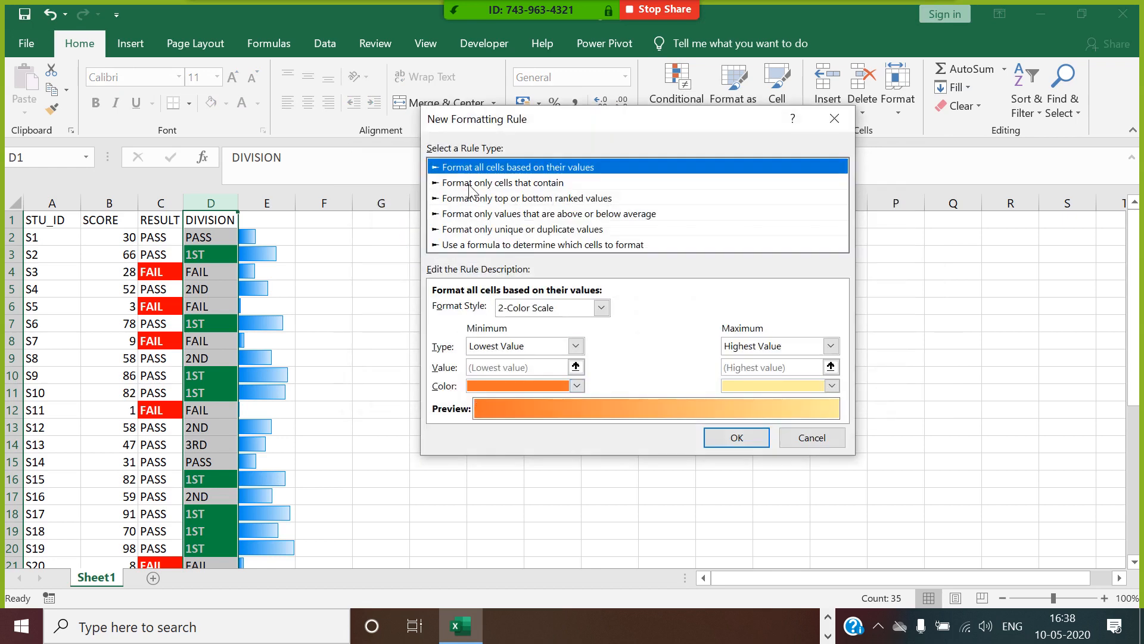
pyautogui.click(516, 189)
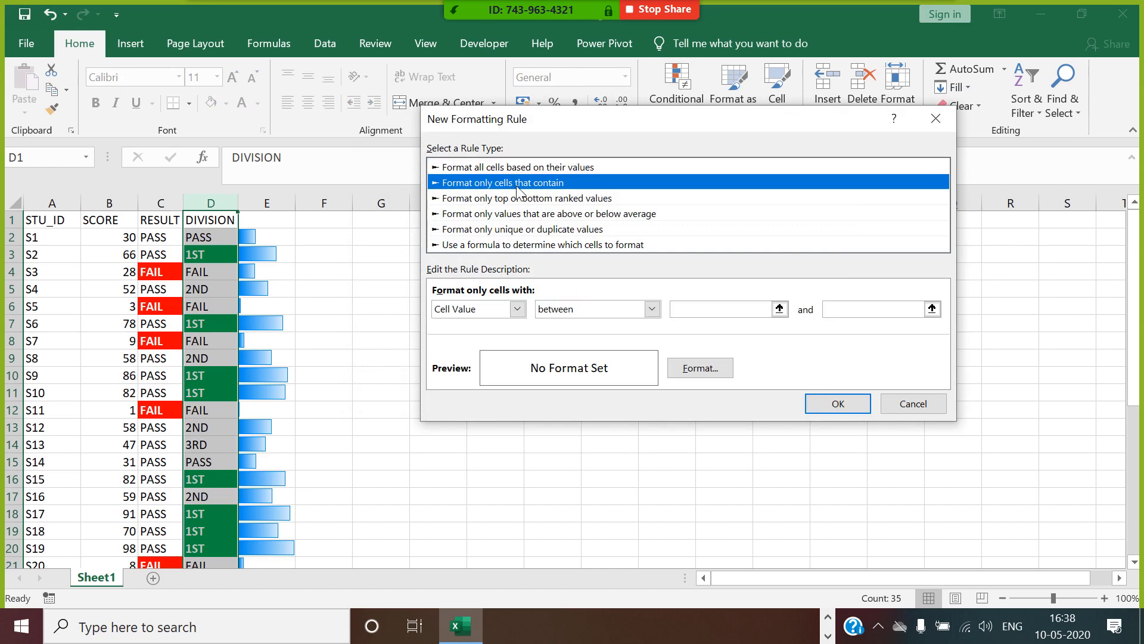
pyautogui.click(653, 309)
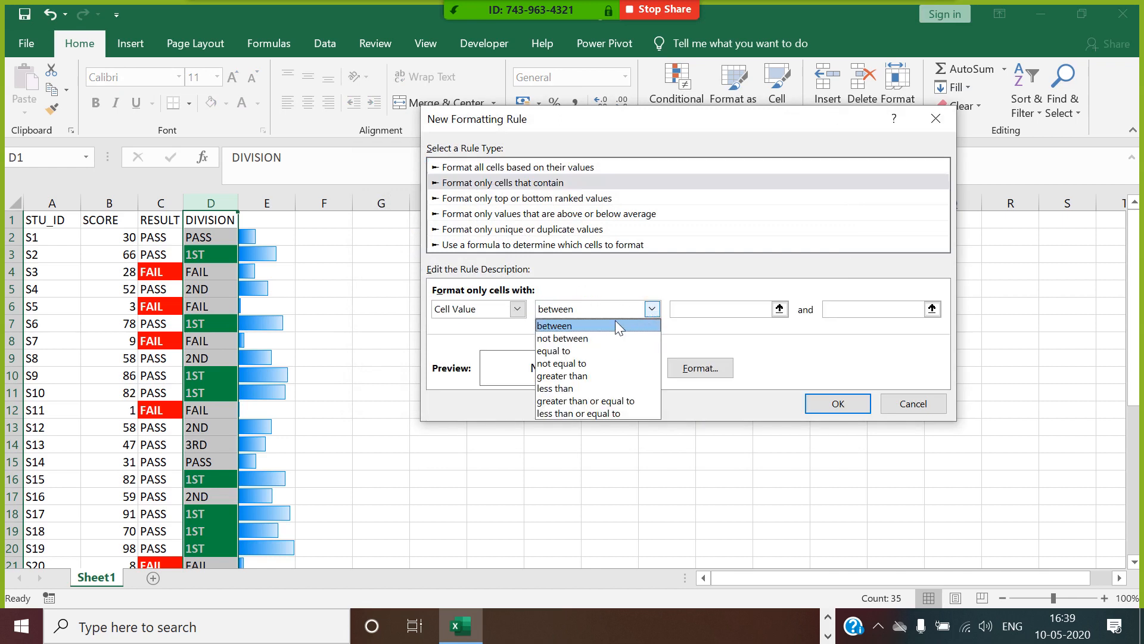
pyautogui.click(605, 357)
pyautogui.click(685, 311)
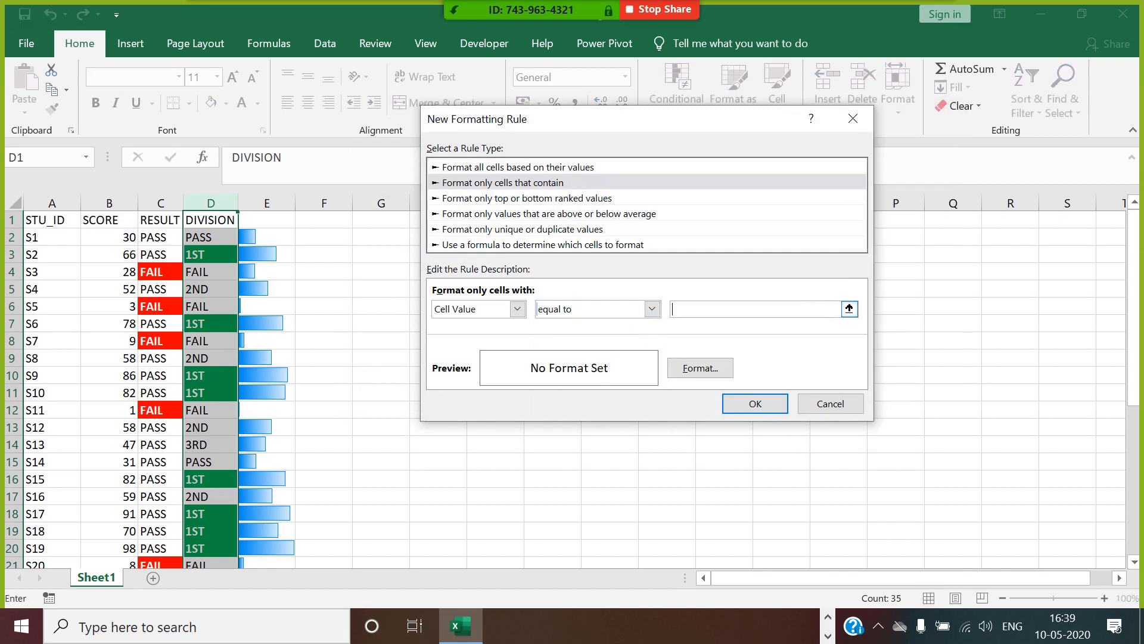
# Give the 2ND rule a custom format with orange fill and bold black text.
pyautogui.click(707, 372)
pyautogui.click(600, 49)
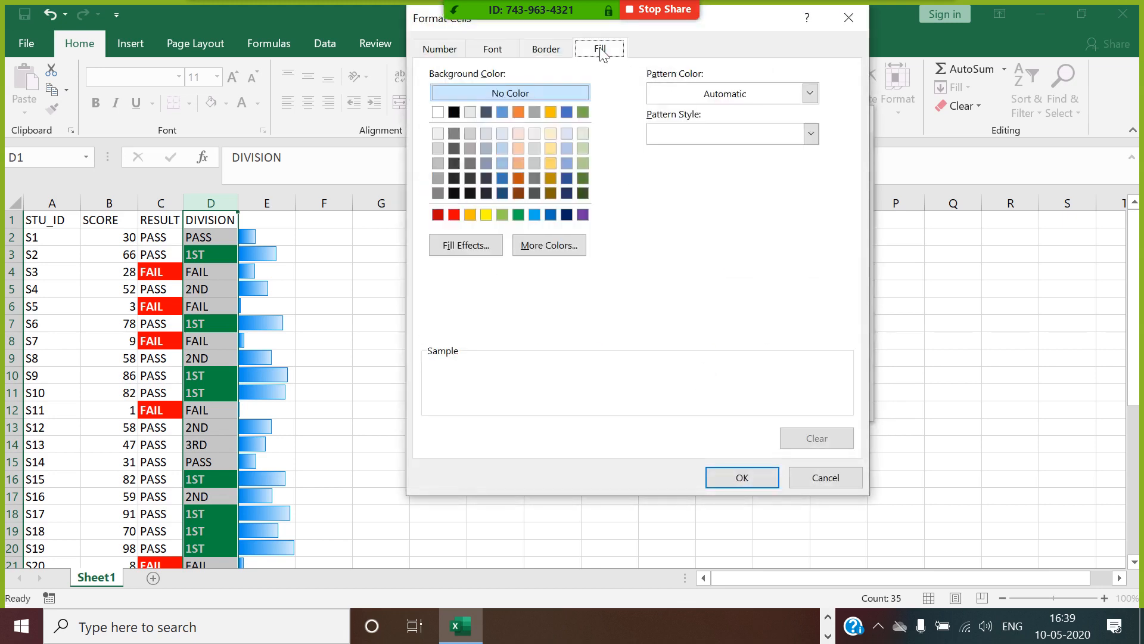
pyautogui.click(470, 215)
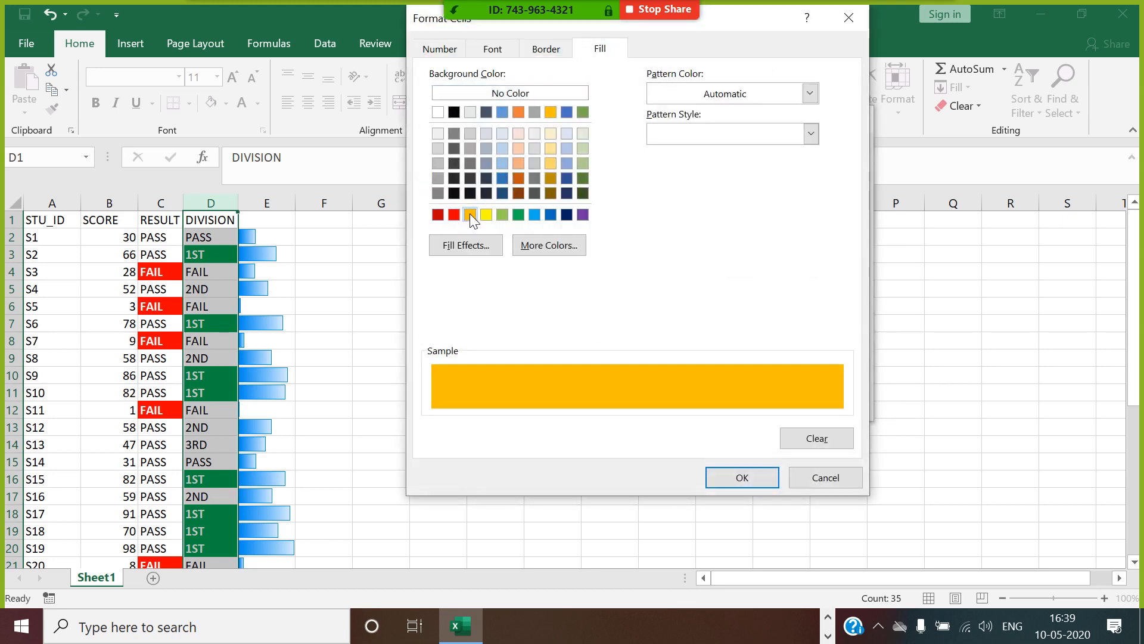
pyautogui.click(492, 49)
pyautogui.click(642, 135)
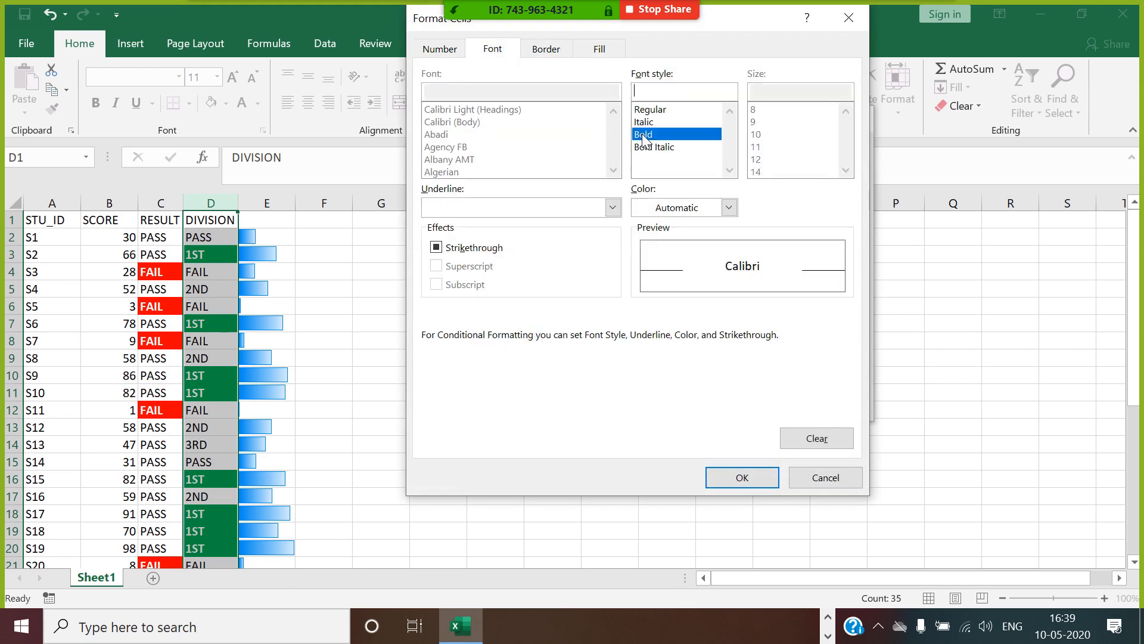
pyautogui.click(728, 207)
pyautogui.click(654, 264)
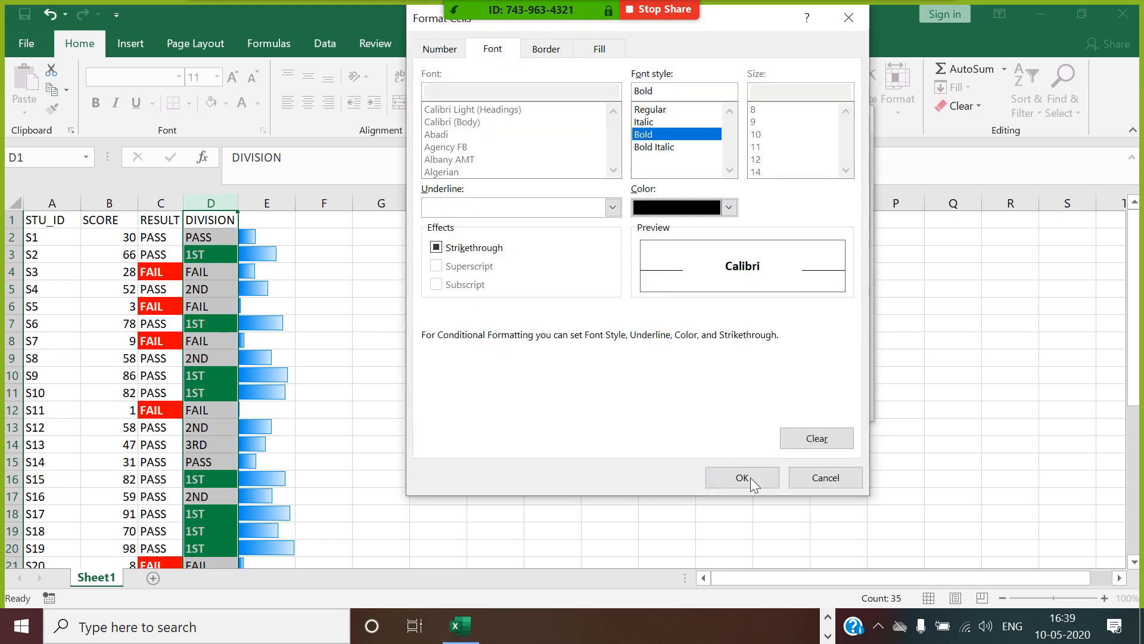
pyautogui.click(750, 478)
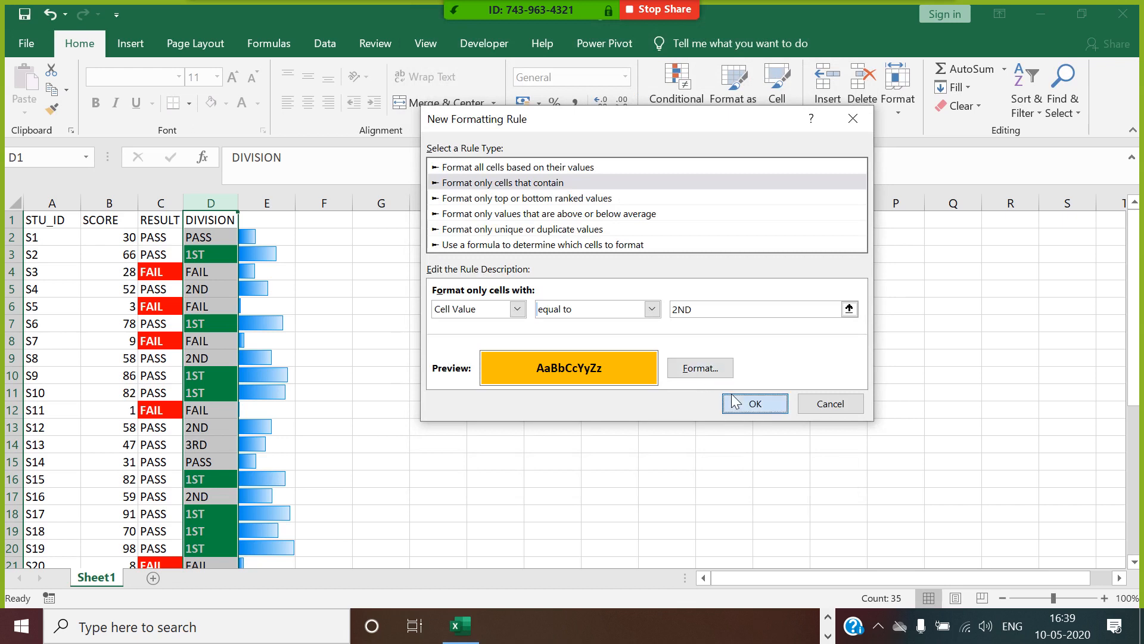
# Save the 2ND rule, apply it to the DIVISION column and close the rules manager.
pyautogui.click(755, 404)
pyautogui.click(890, 391)
pyautogui.click(741, 391)
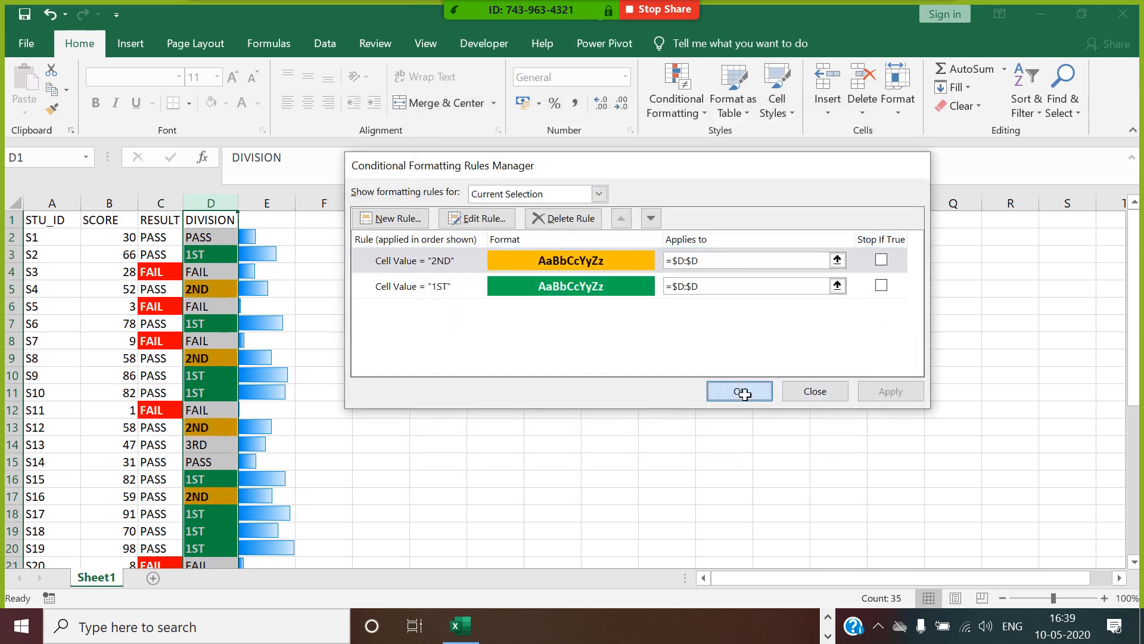
pyautogui.click(381, 323)
pyautogui.click(466, 279)
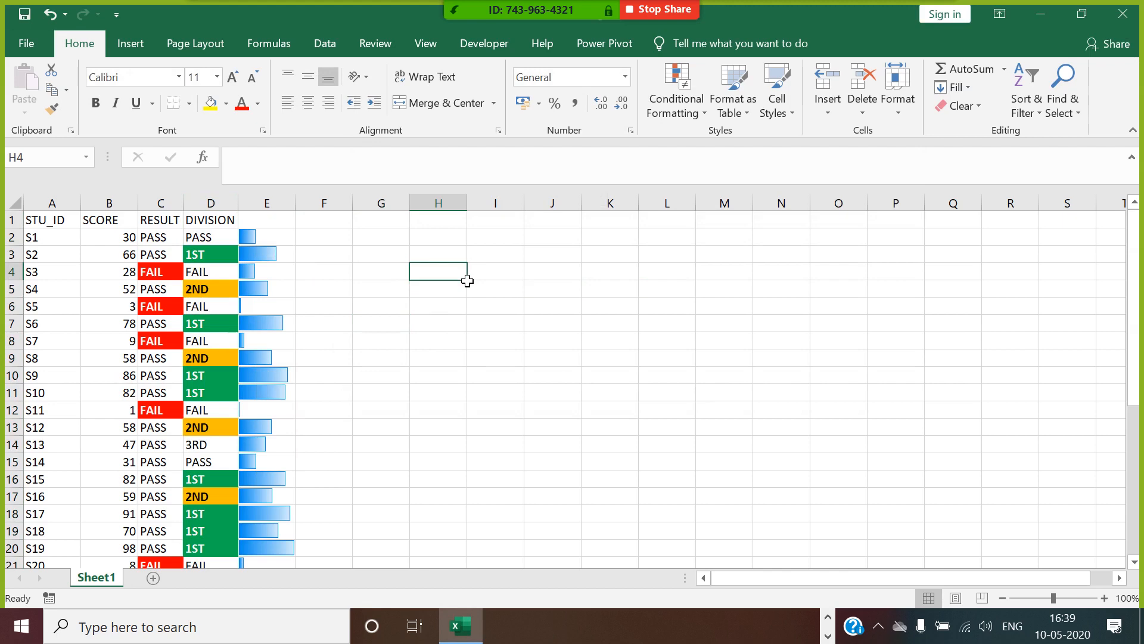
# Rename Sheet1 as CONDITIONAL FORMATTING-1.
pyautogui.rightClick(102, 584)
pyautogui.click(166, 416)
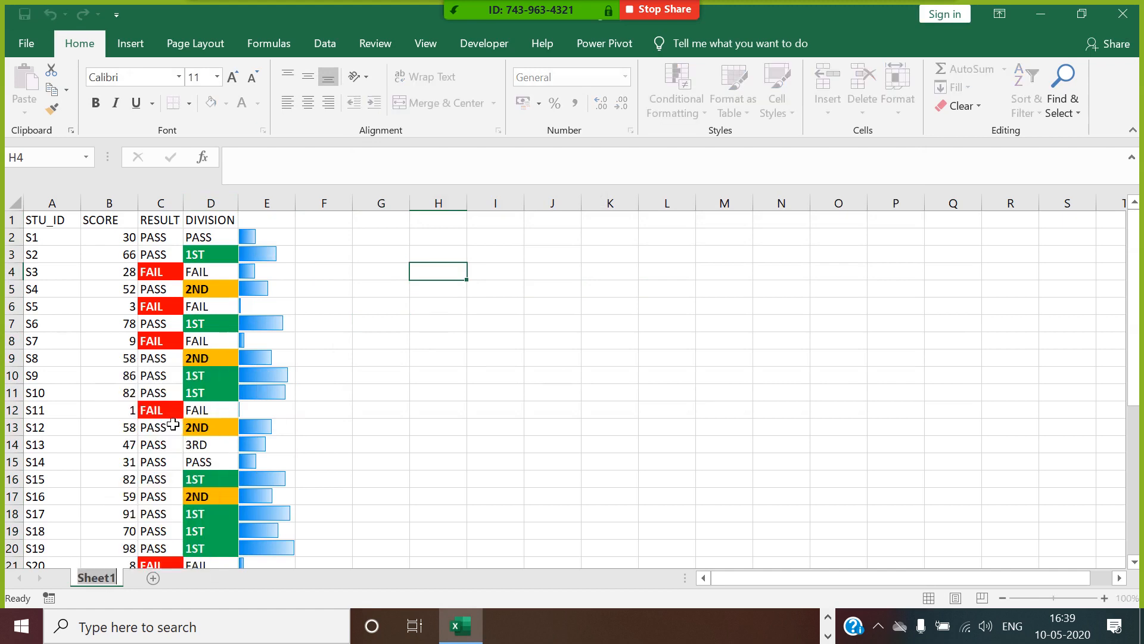
pyautogui.write('CONDITI')
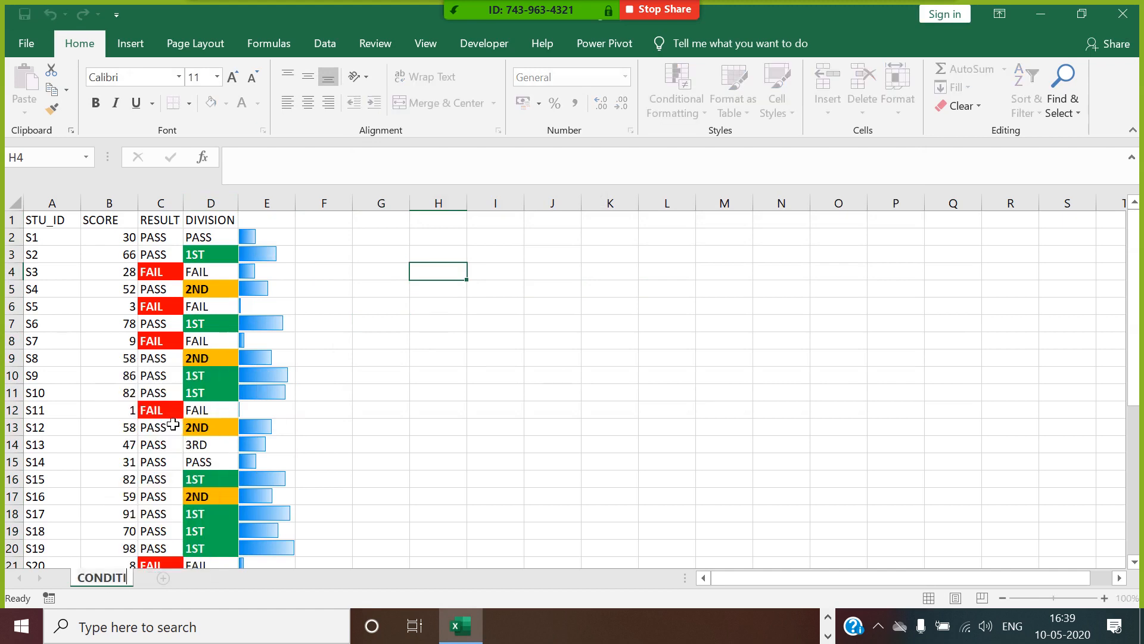
pyautogui.write('ONAL FOR')
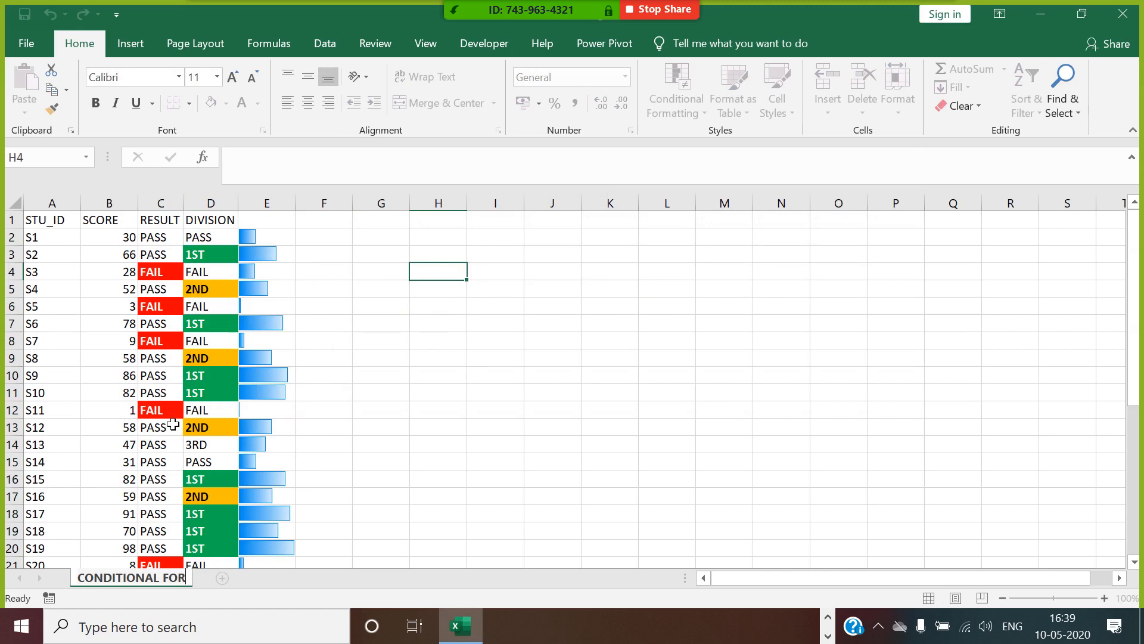
pyautogui.write('MATTING-1')
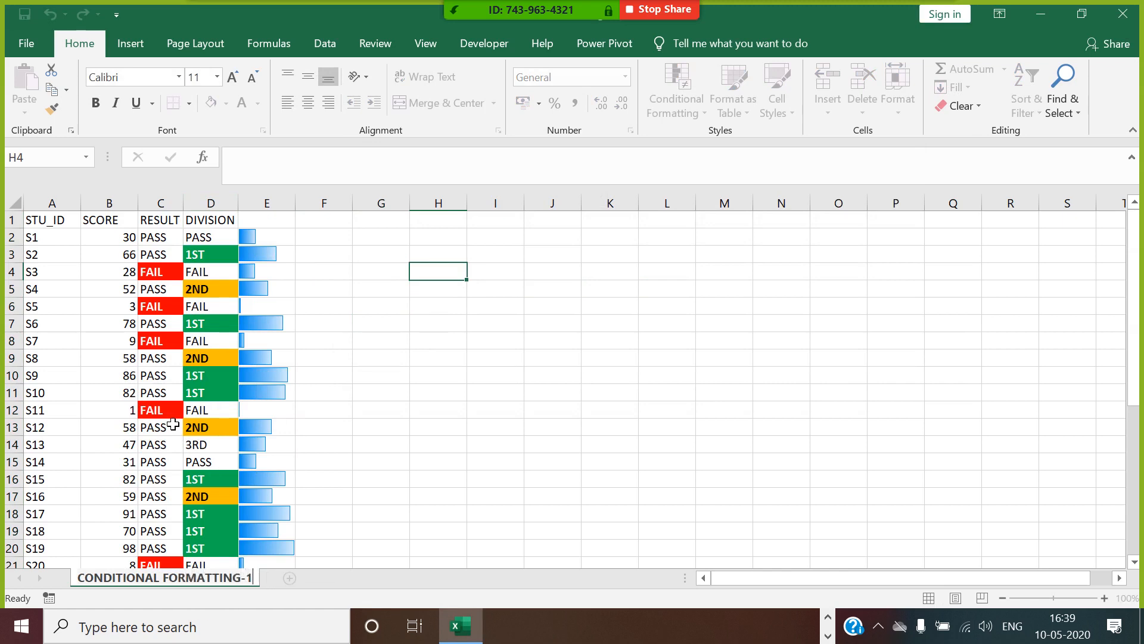
# Add a new worksheet and name it CONDITIONAL_FORMATTING-2.
pyautogui.click(295, 577)
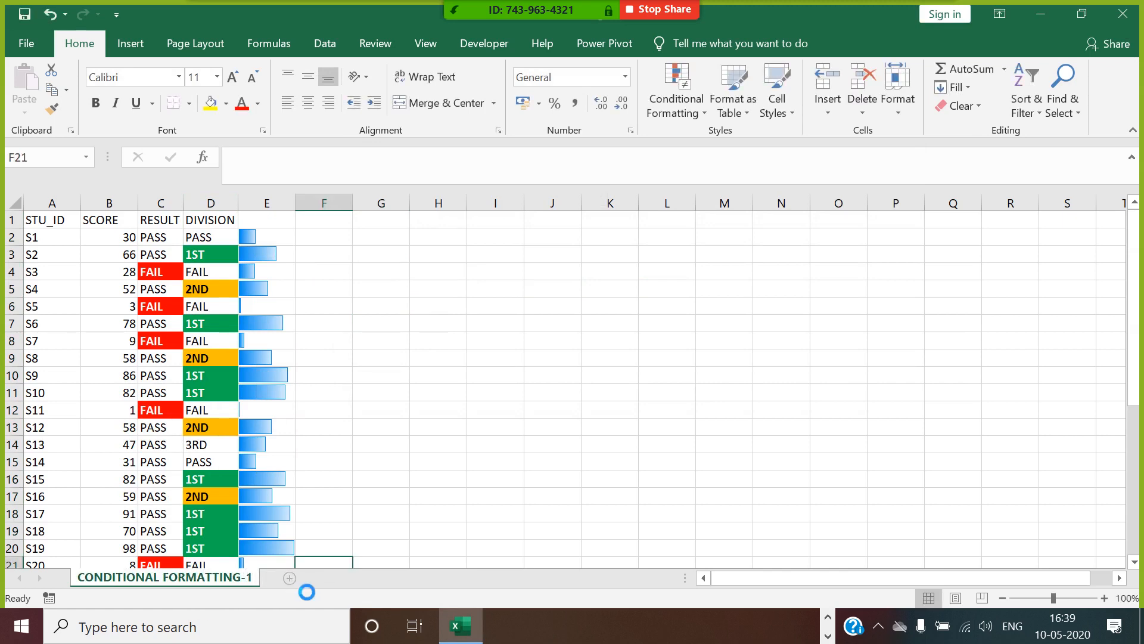
pyautogui.click(294, 577)
pyautogui.rightClick(291, 578)
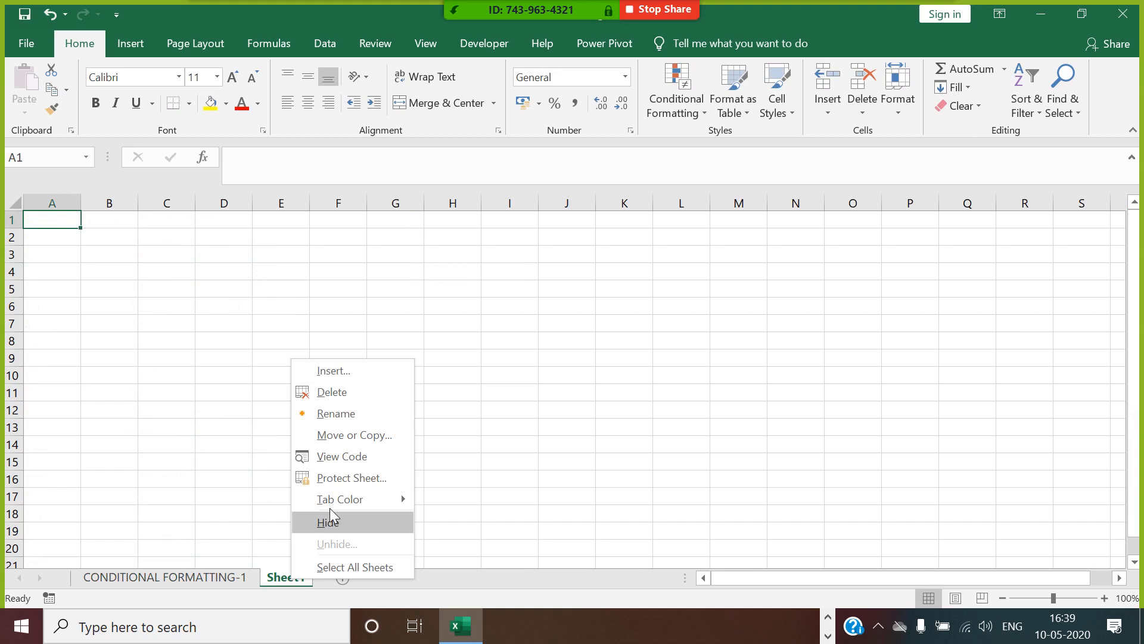
pyautogui.click(338, 413)
pyautogui.write('CONDITI')
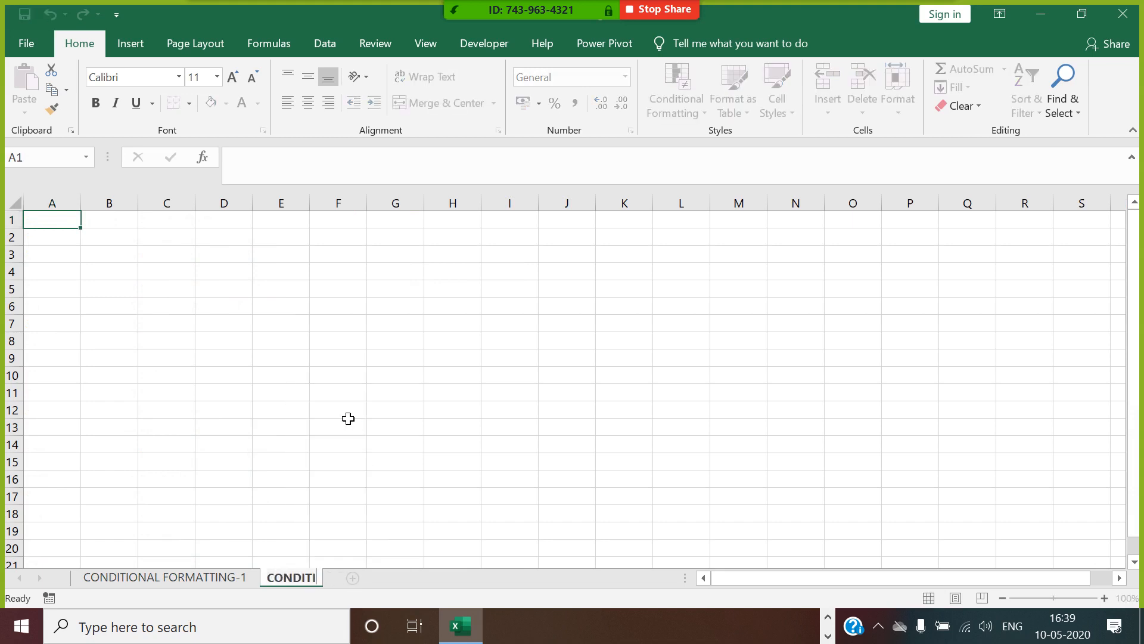
pyautogui.write('ONAL_FORMATTING0')
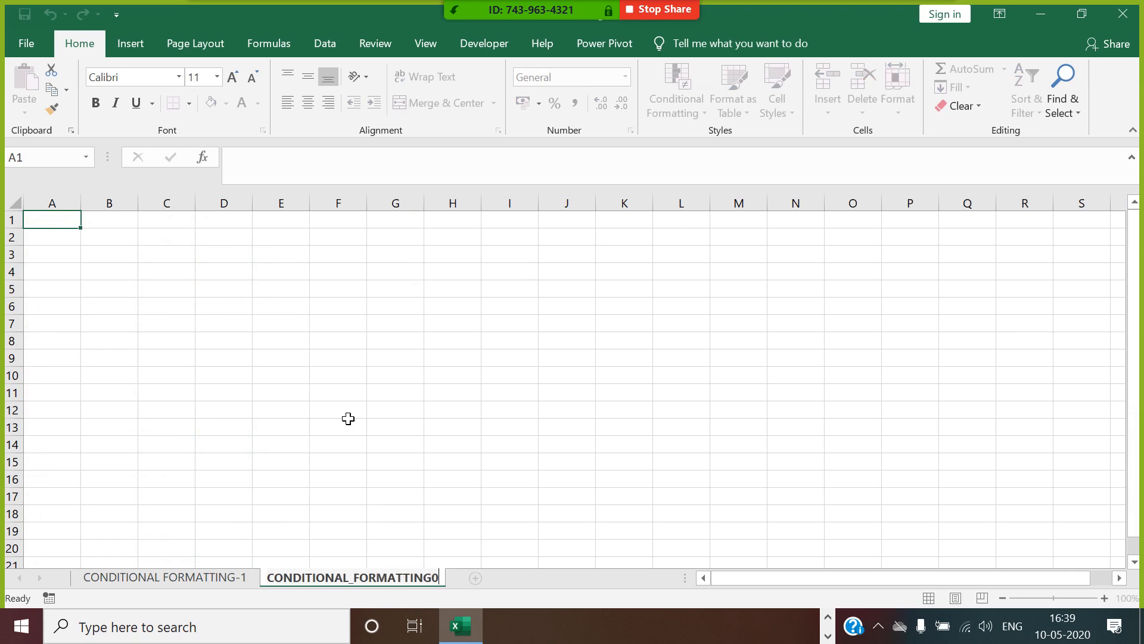
pyautogui.press('BackSpace')
pyautogui.write('-2')
pyautogui.press('Return')
pyautogui.click(345, 417)
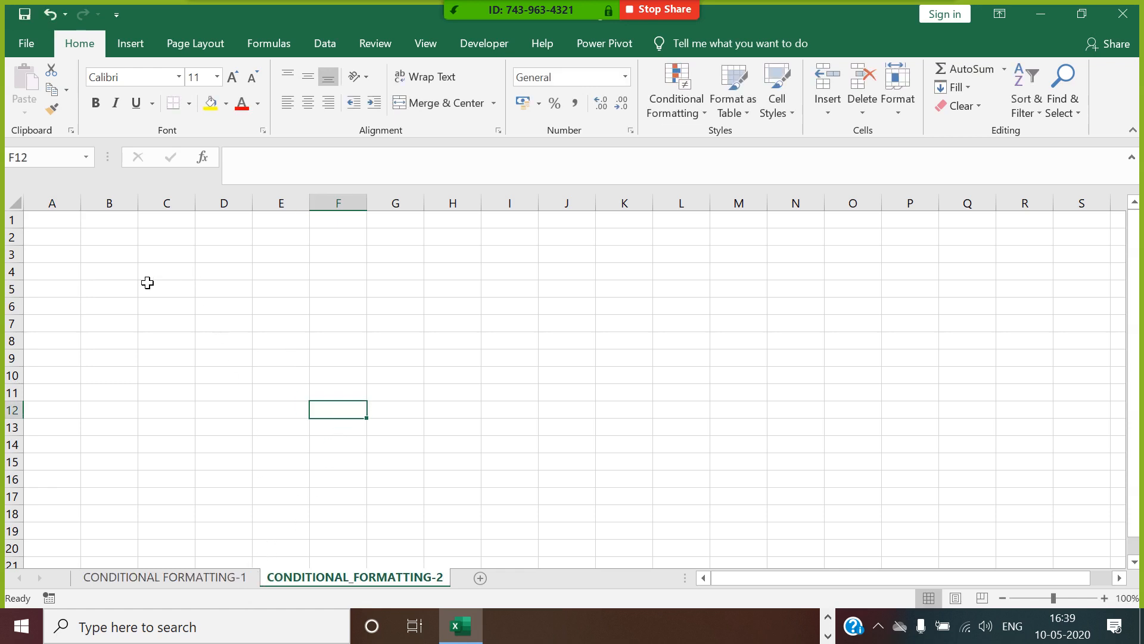
# Enter the column header PRODUCT in cell A1 of the new sheet.
pyautogui.click(79, 241)
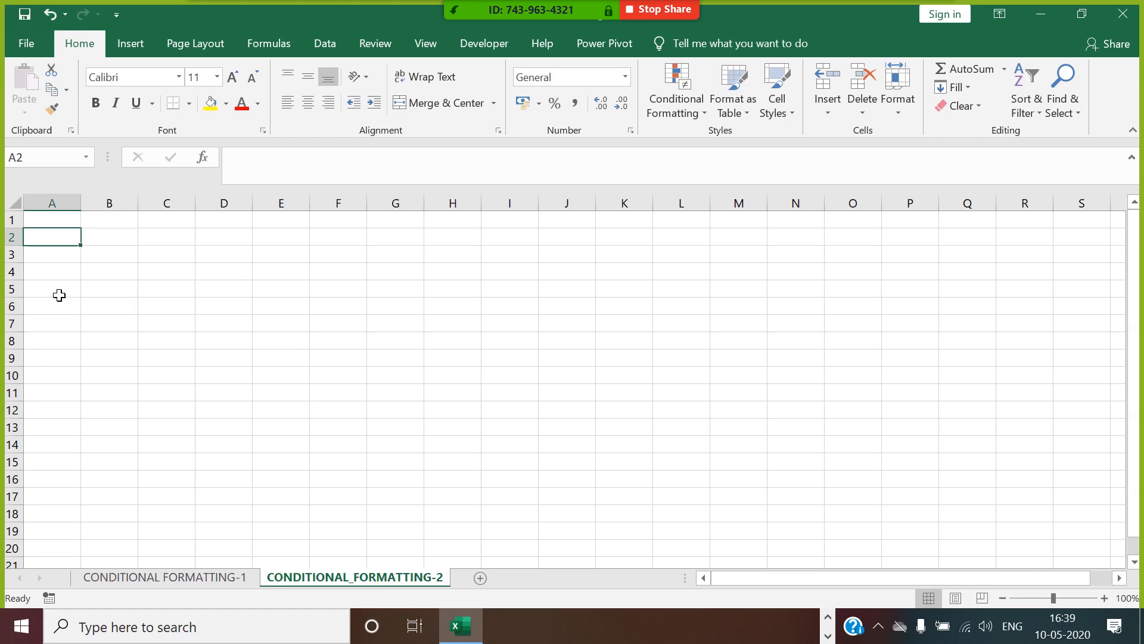
pyautogui.click(61, 222)
pyautogui.write('PRODUCT')
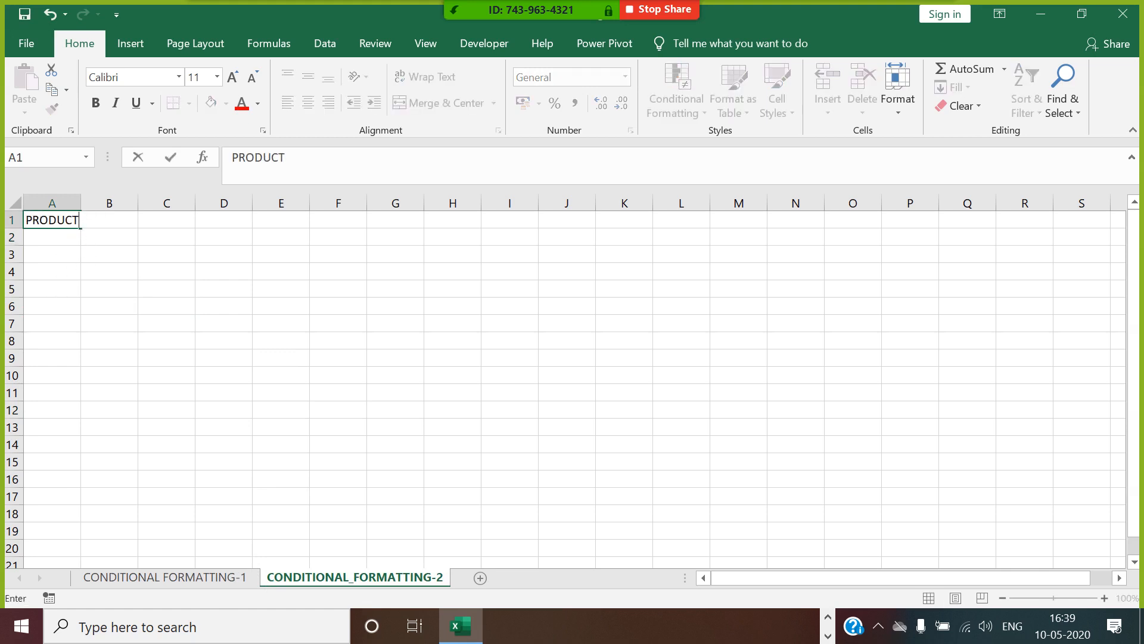
pyautogui.click(125, 346)
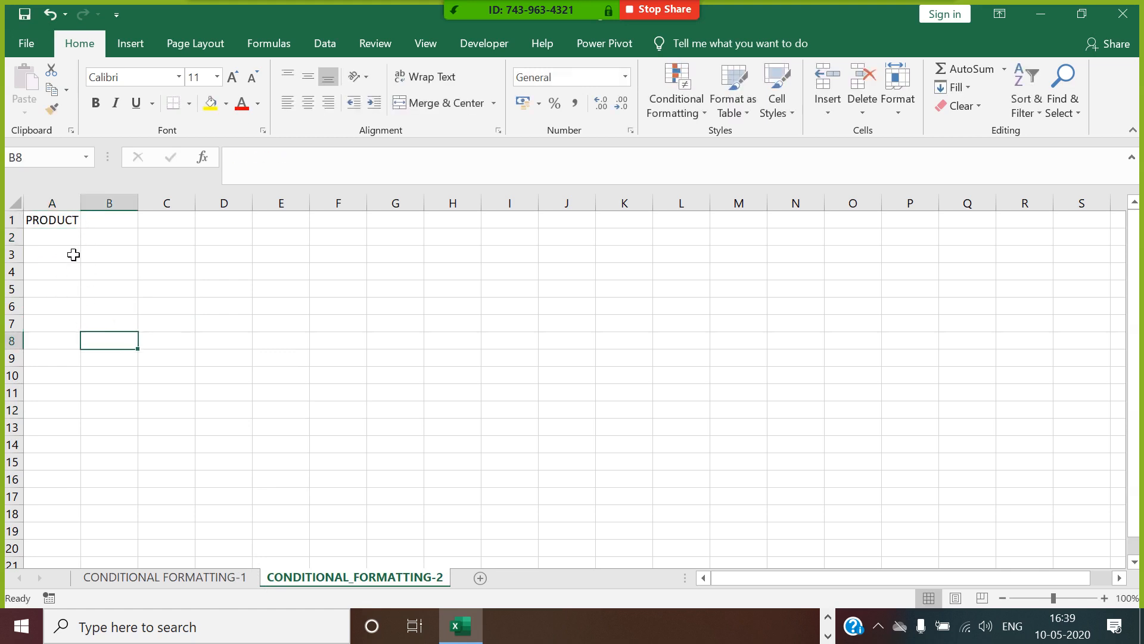
# List the products LENOVO, DELL and HP in cells A2 to A4 under the PRODUCT header.
pyautogui.click(72, 240)
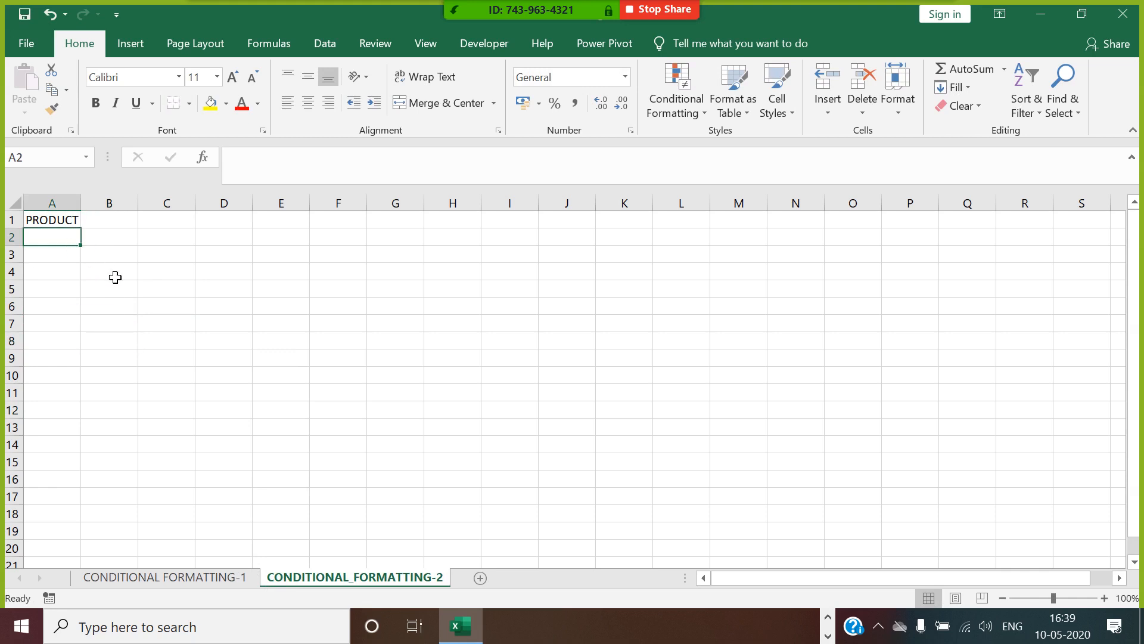
pyautogui.write('LEN')
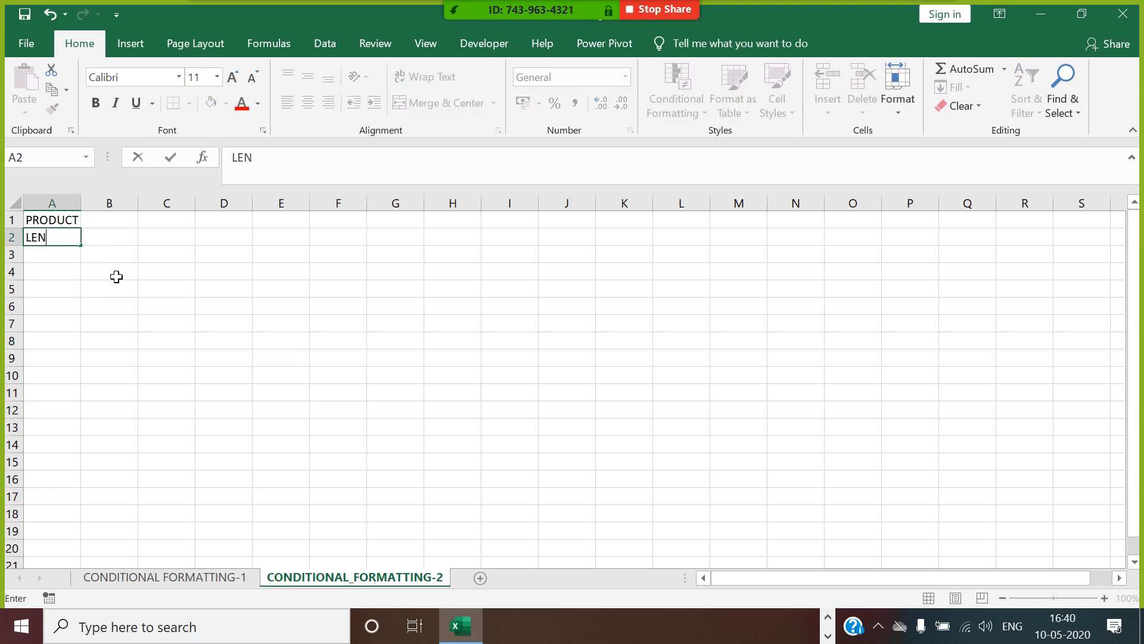
pyautogui.write('OVO')
pyautogui.press('Return')
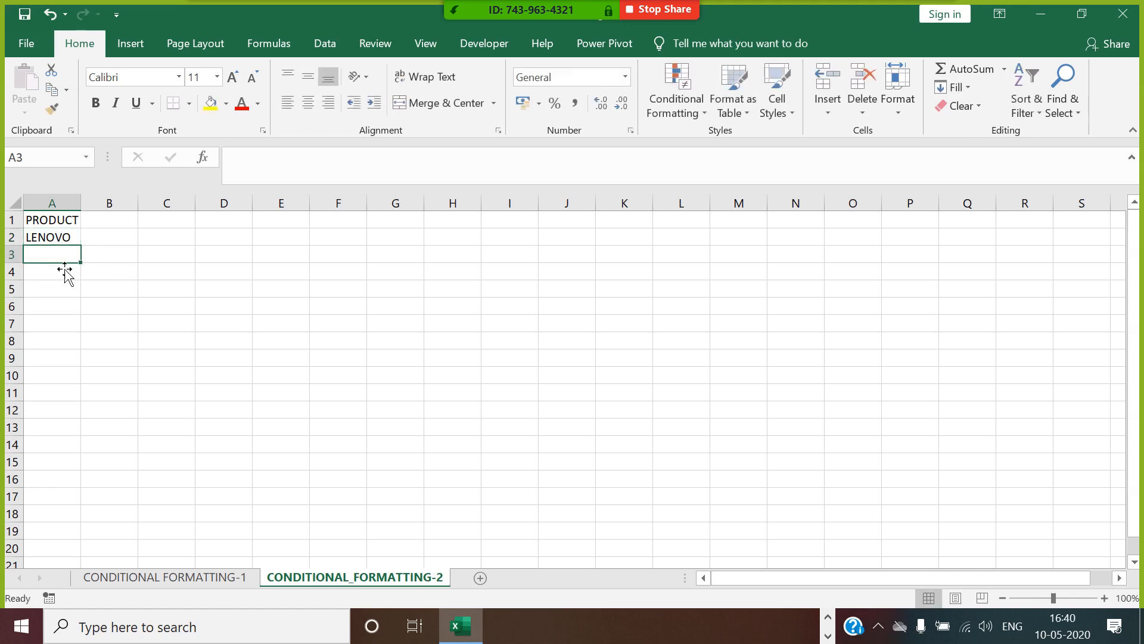
pyautogui.write('DELL')
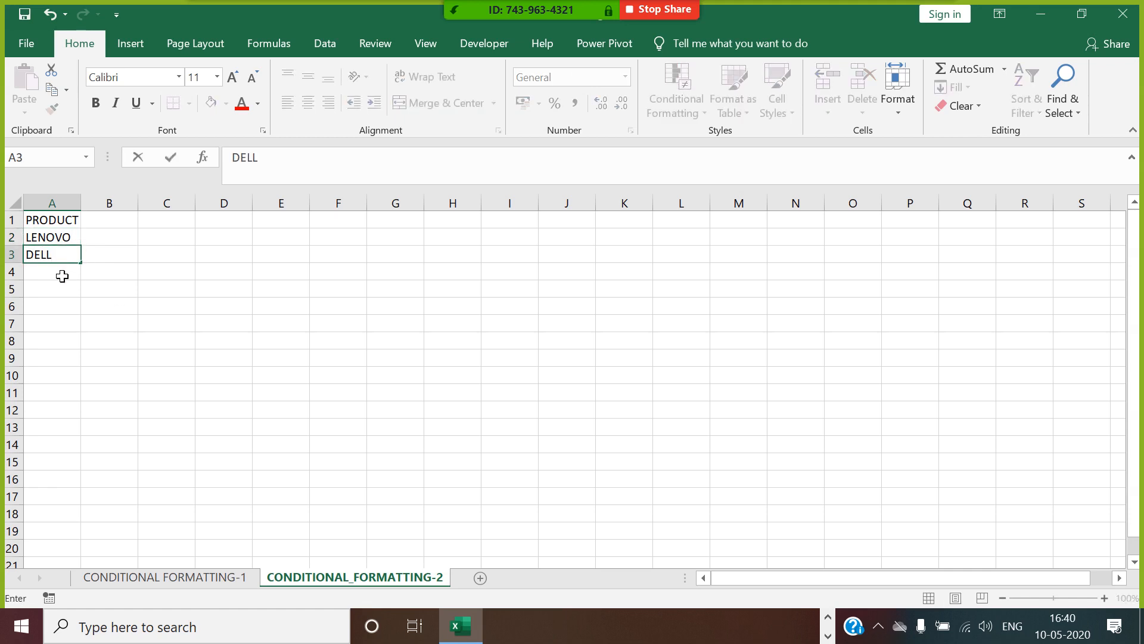
pyautogui.press('Return')
pyautogui.write('HP')
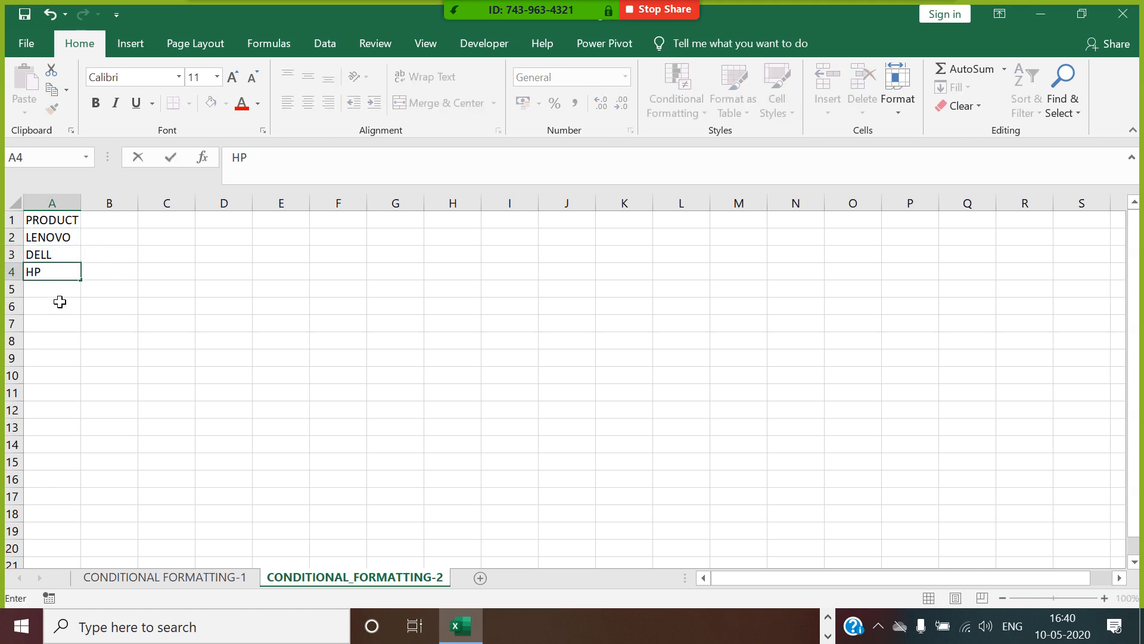
pyautogui.press('Return')
# Continue the product list with ACER, ASUS, APPLE and TOSHIBA in cells A5 to A8.
pyautogui.write('ACER')
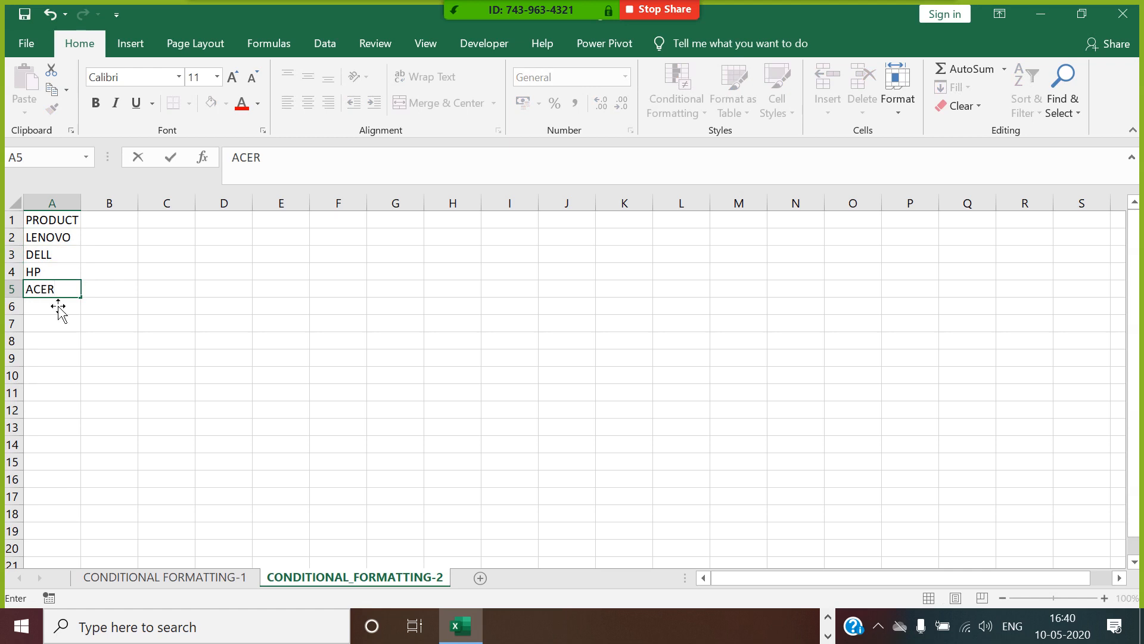
pyautogui.press('Return')
pyautogui.write('ASUS')
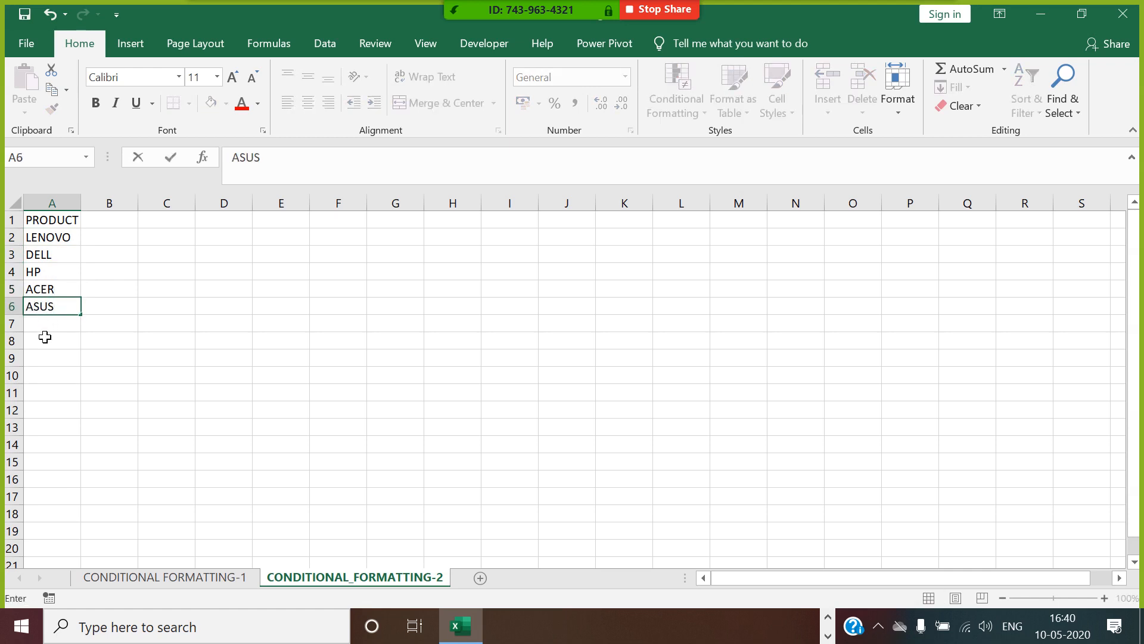
pyautogui.press('Return')
pyautogui.write('APP')
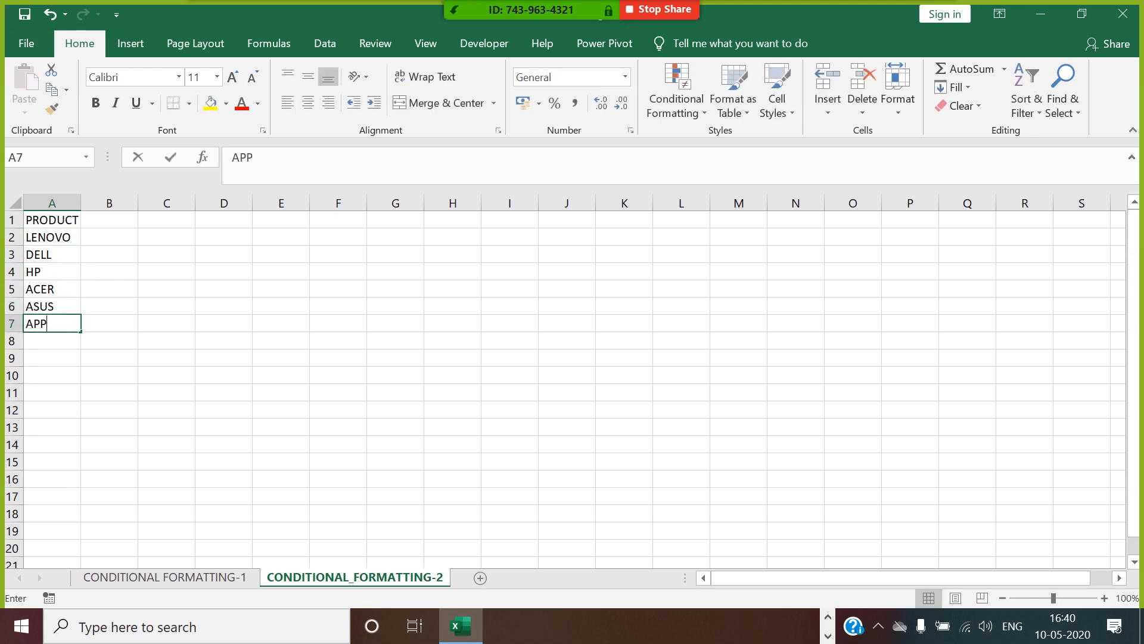
pyautogui.write('LE')
pyautogui.press('Return')
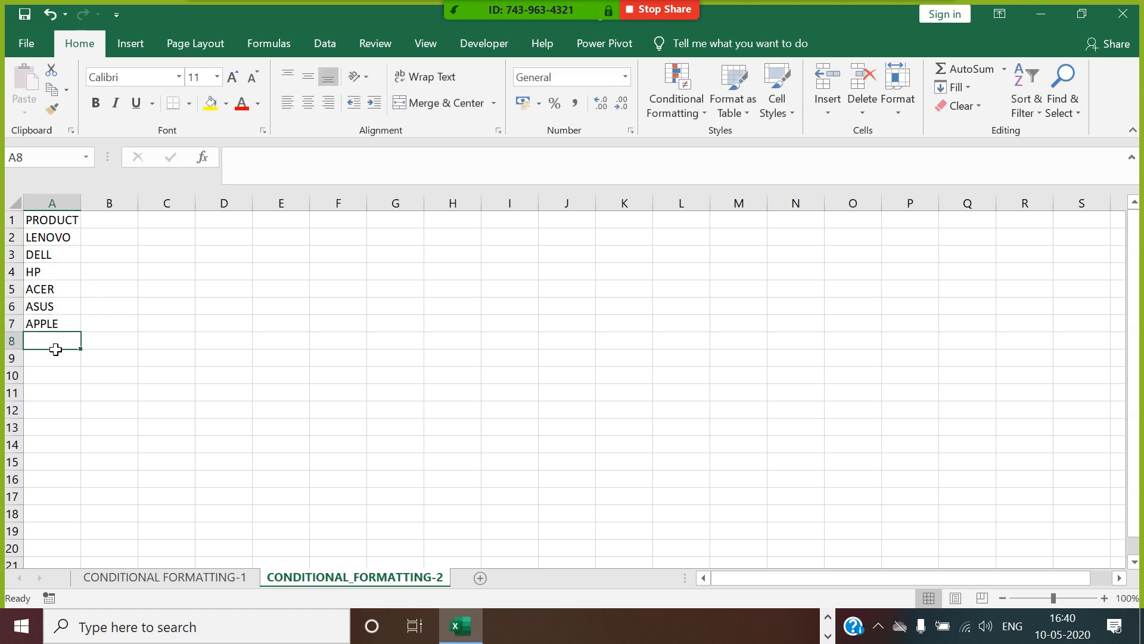
pyautogui.write('TOSHIBA')
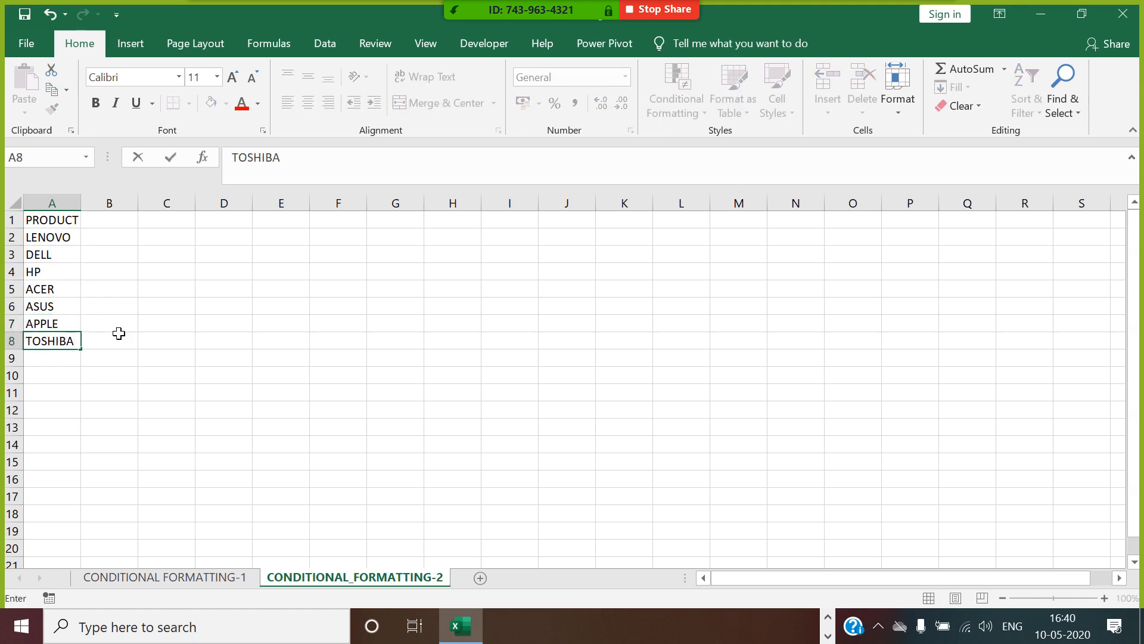
# Enter the city headers BANGALORE, CHENNAI and NEW DELHI in cells B1 to D1.
pyautogui.click(120, 223)
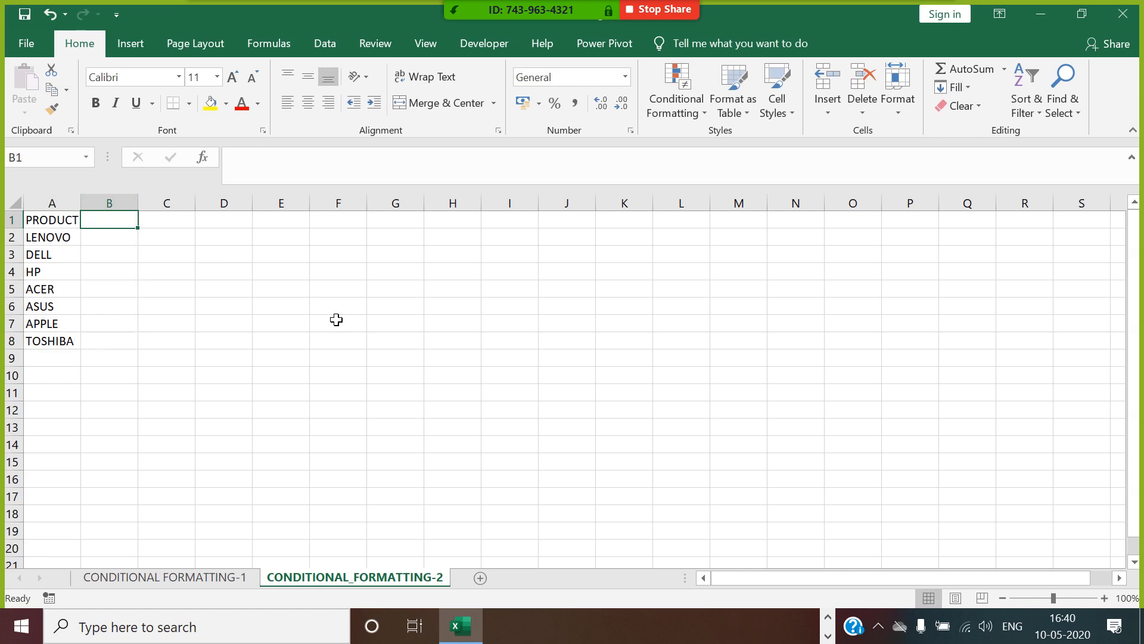
pyautogui.write('BANGALORE')
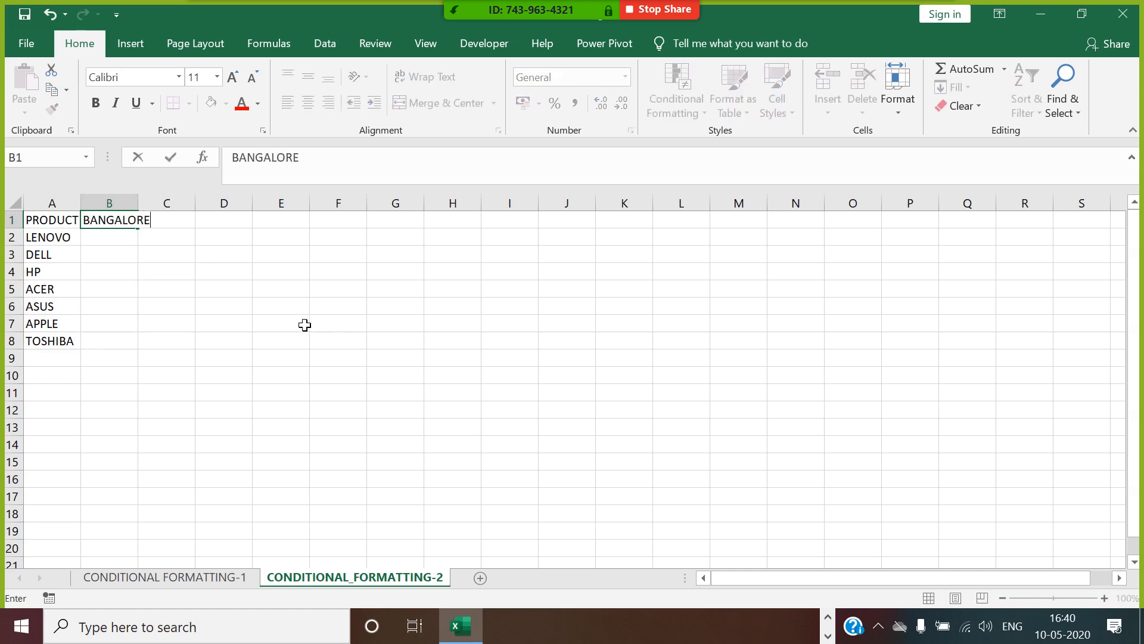
pyautogui.click(303, 322)
pyautogui.click(182, 223)
pyautogui.write('CHENNAI')
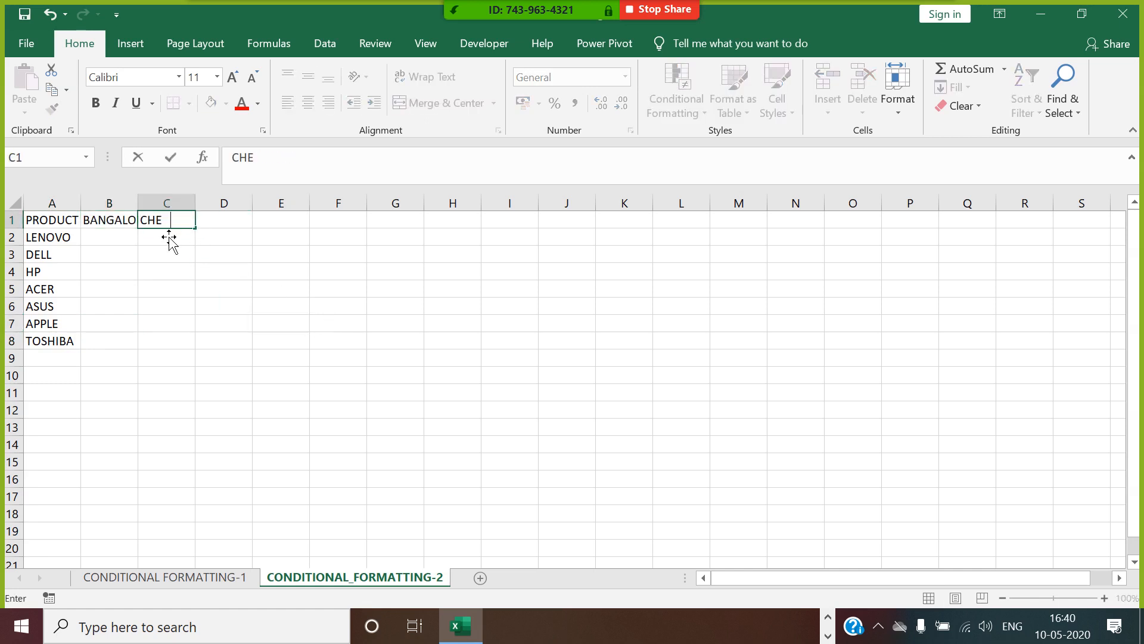
pyautogui.click(271, 241)
pyautogui.click(236, 223)
pyautogui.write('NEW DE')
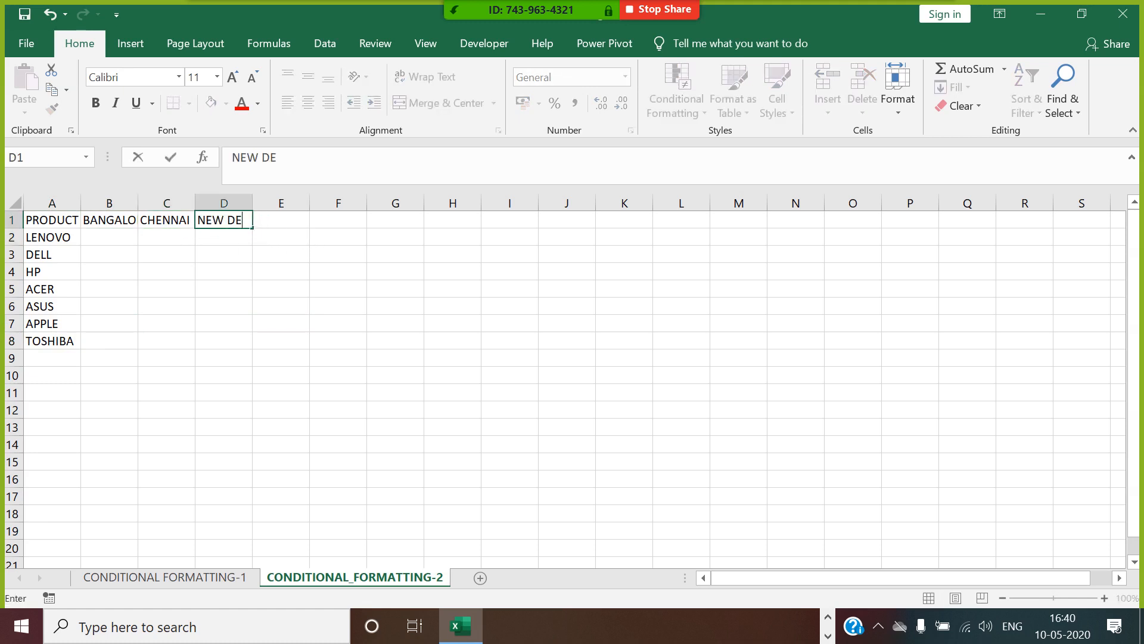
pyautogui.write('LHI')
pyautogui.click(304, 289)
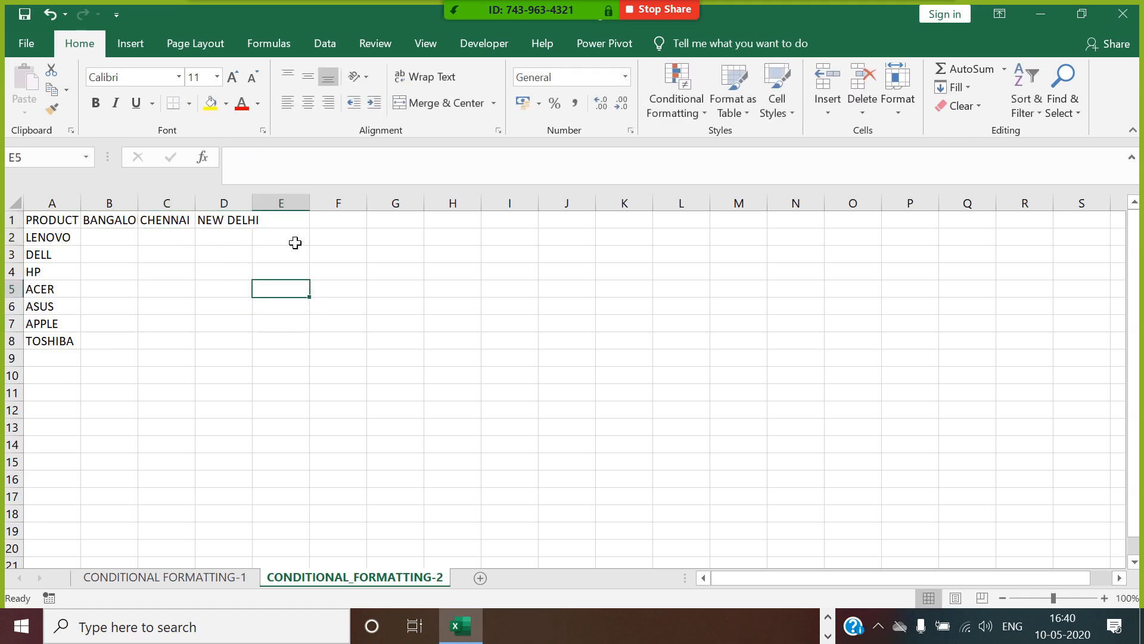
# Enter the city header BHUBANESWAR in cell E1 and autofit the width of column E.
pyautogui.click(298, 218)
pyautogui.write('BHUBA')
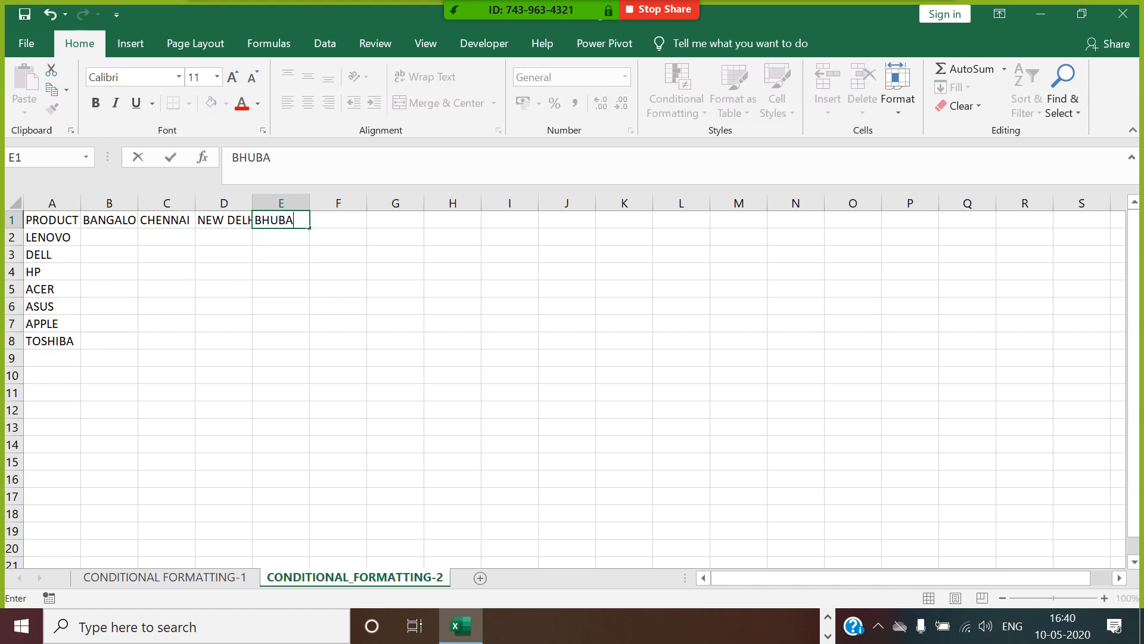
pyautogui.write('NESWAR')
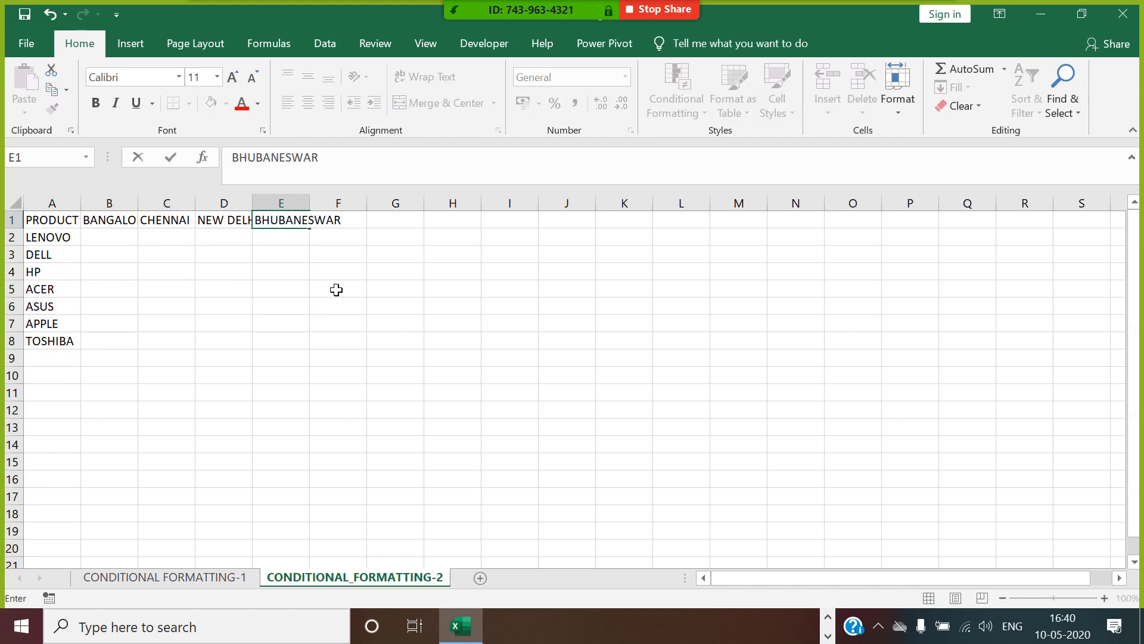
pyautogui.click(337, 290)
pyautogui.doubleClick(310, 204)
# Enter the city headers BHOPAL and HYDERABAD in cells F1 and G1.
pyautogui.click(391, 225)
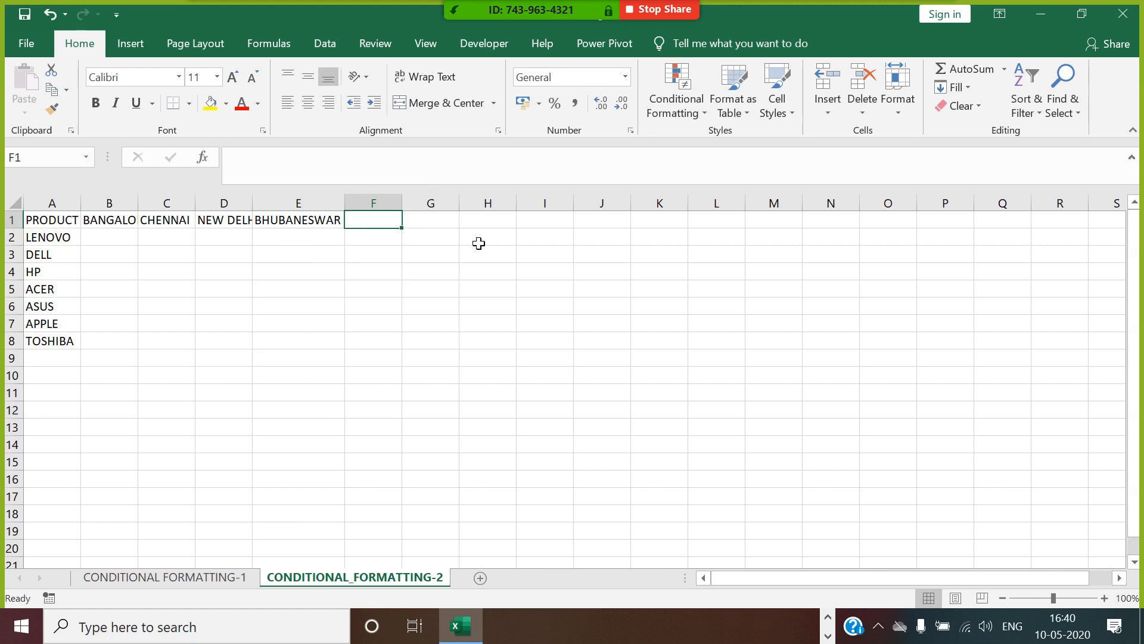
pyautogui.write('BH')
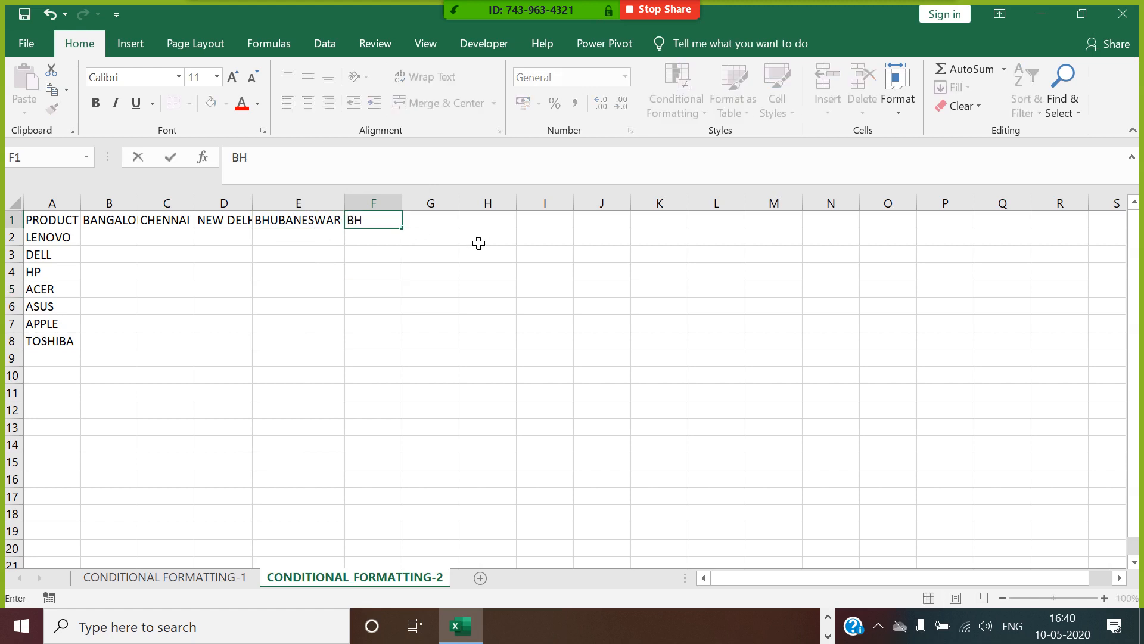
pyautogui.write('OPAL')
pyautogui.click(439, 224)
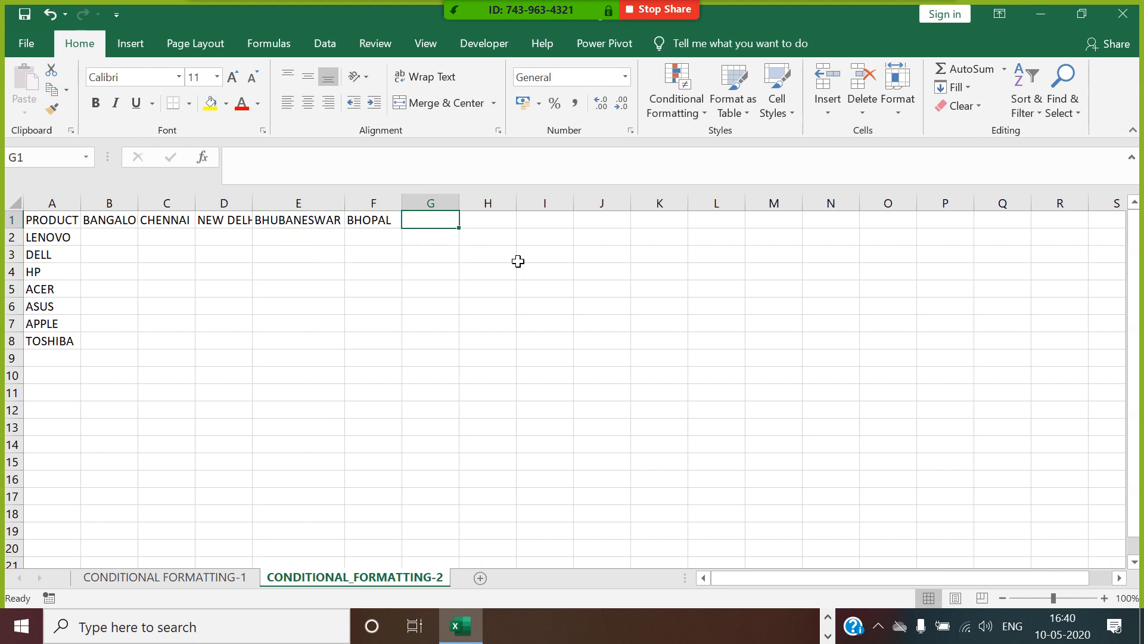
pyautogui.write('HYDERABAD')
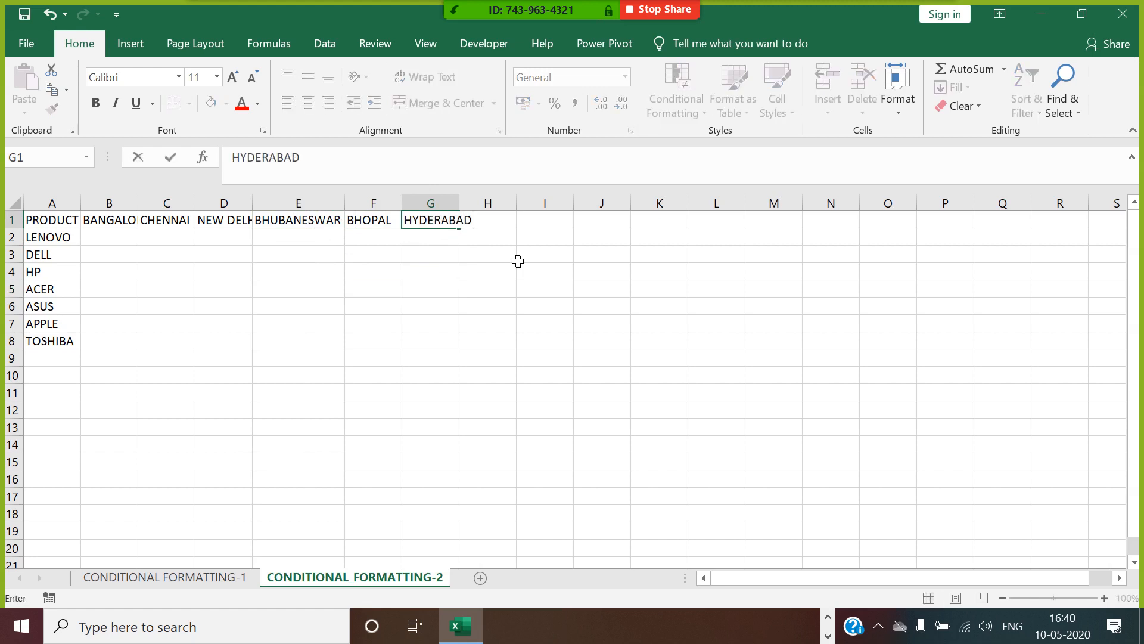
pyautogui.moveTo(514, 268); pyautogui.dragTo(515, 257)
pyautogui.click(507, 207)
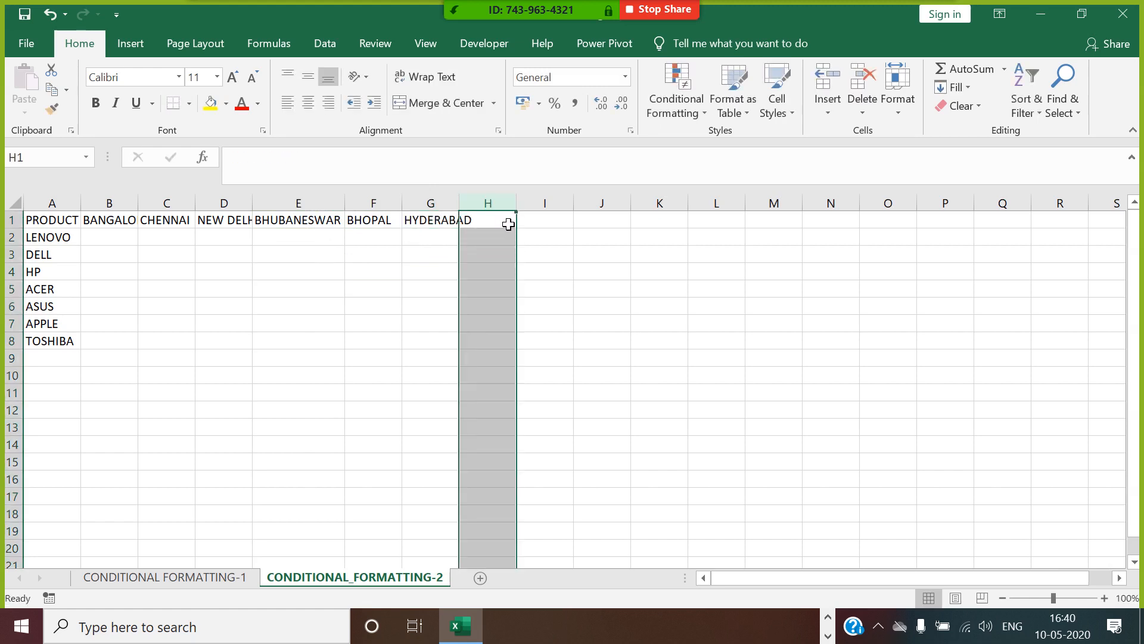
# Complete the city headers with PUNE in cell H1 and BARODA in cell I1.
pyautogui.click(490, 221)
pyautogui.write('PUNE')
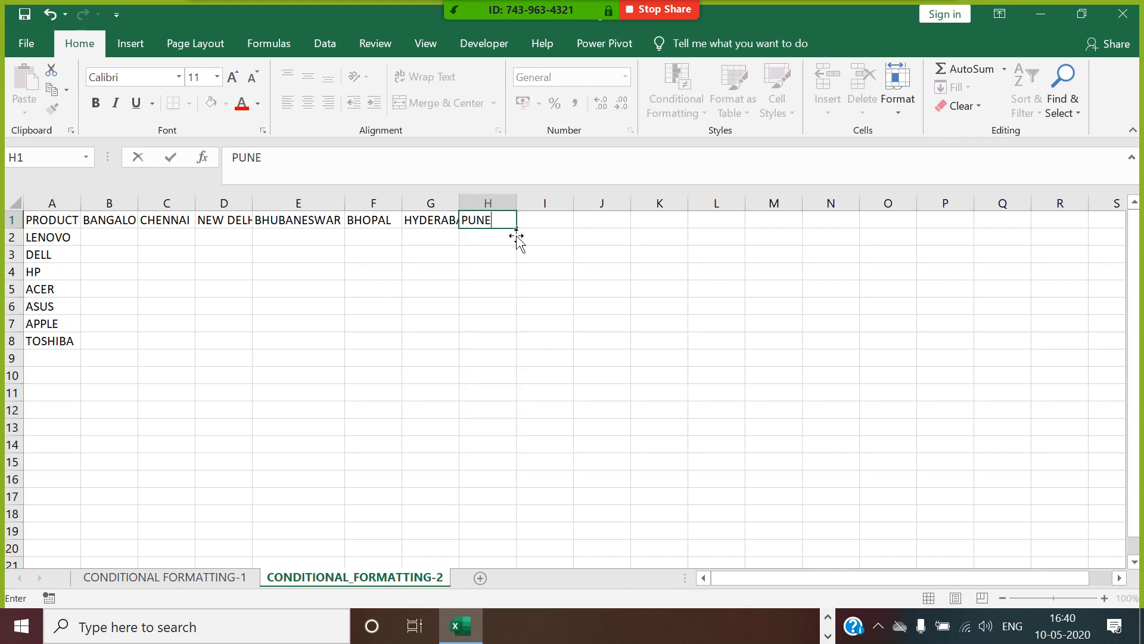
pyautogui.click(566, 224)
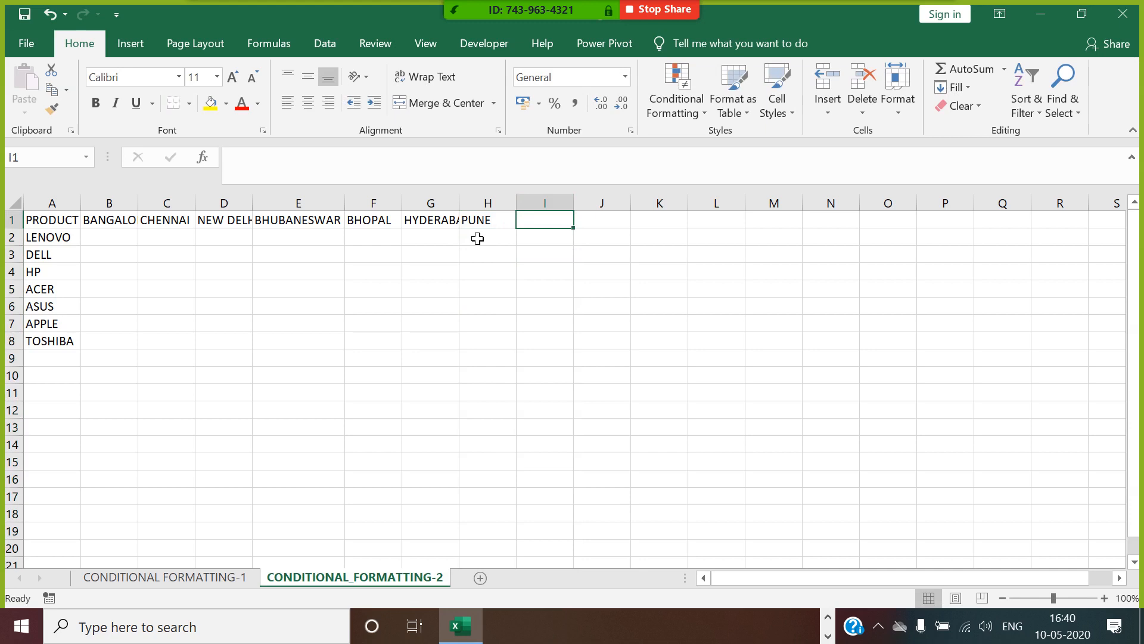
pyautogui.write('BARO')
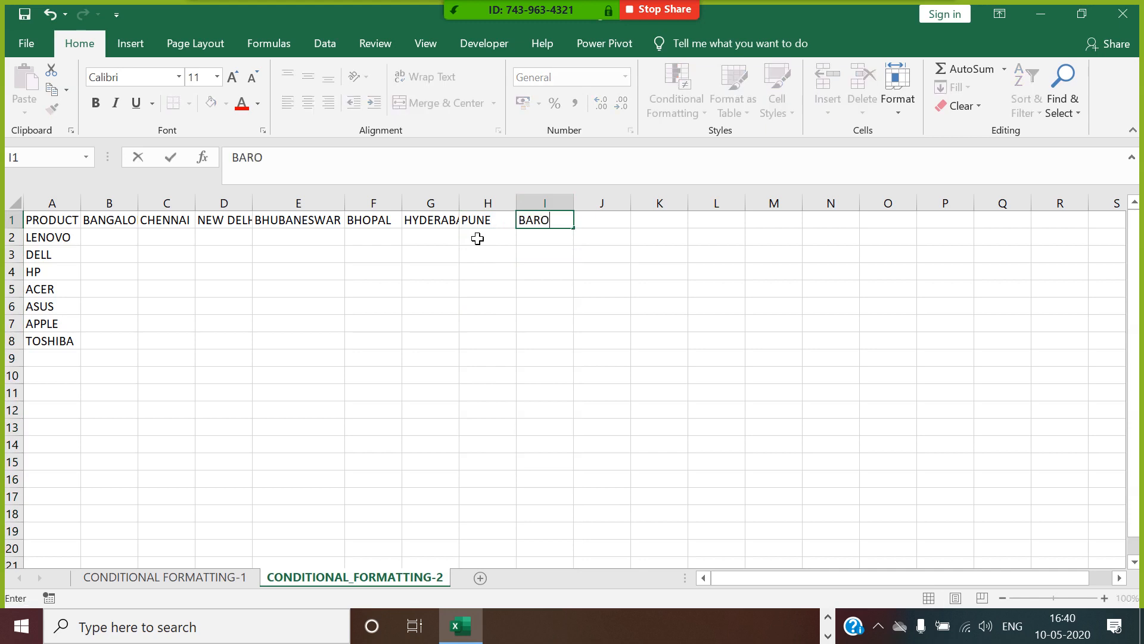
pyautogui.write('DA')
pyautogui.click(612, 327)
# Enter =RANDBETWEEN(100,900) in cell B2 and fill the formula across the whole product-by-city range B2:I8.
pyautogui.click(135, 243)
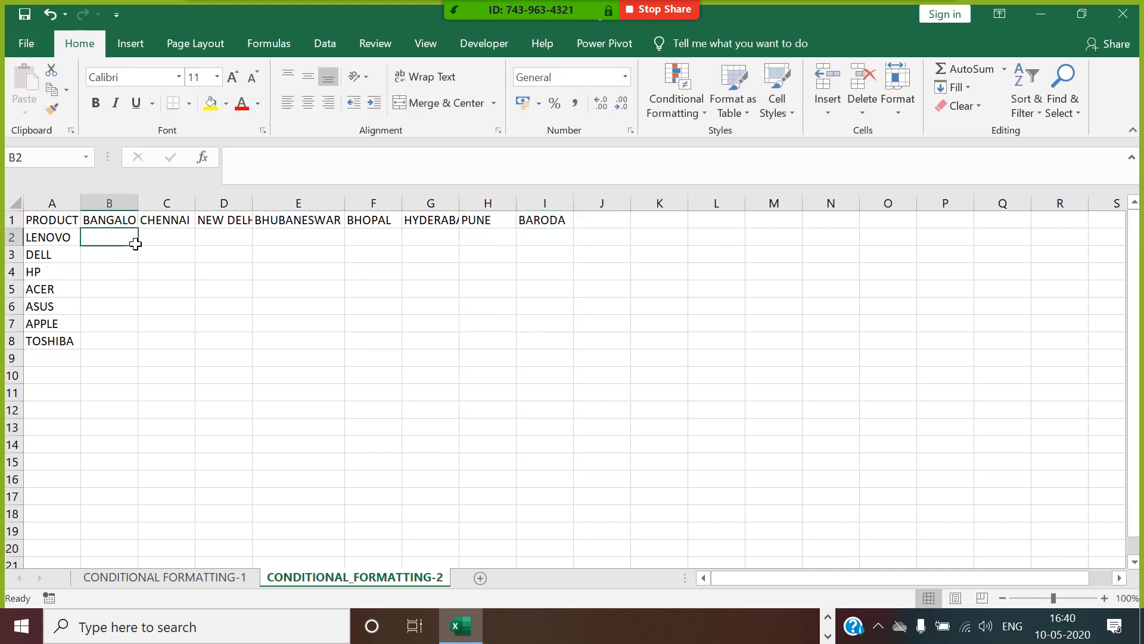
pyautogui.write('=RA')
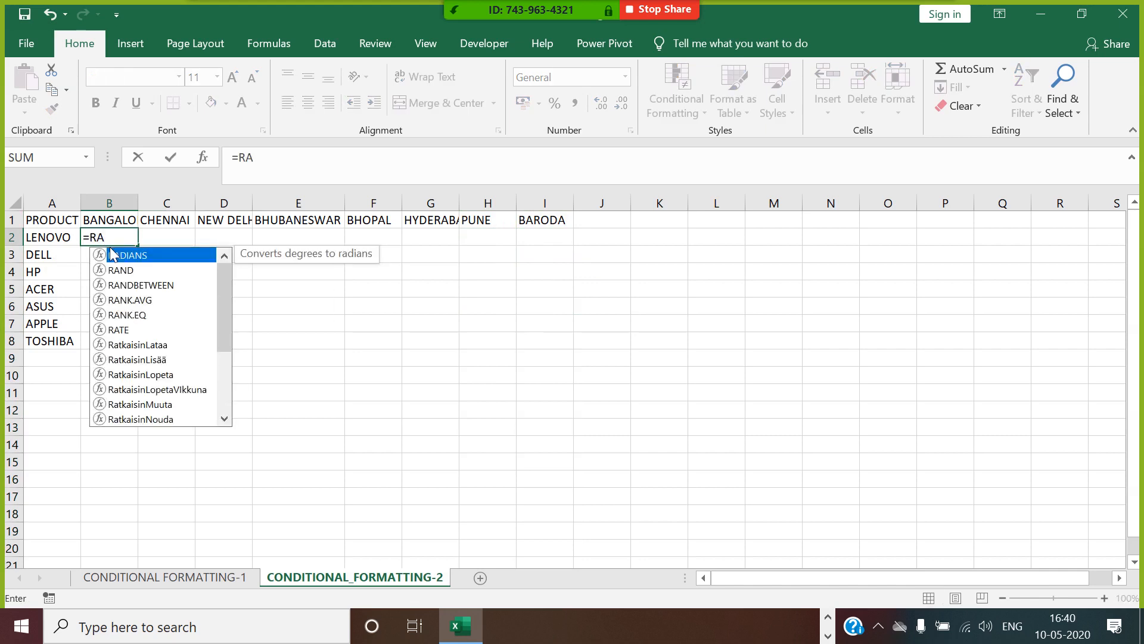
pyautogui.write('ND')
pyautogui.doubleClick(132, 270)
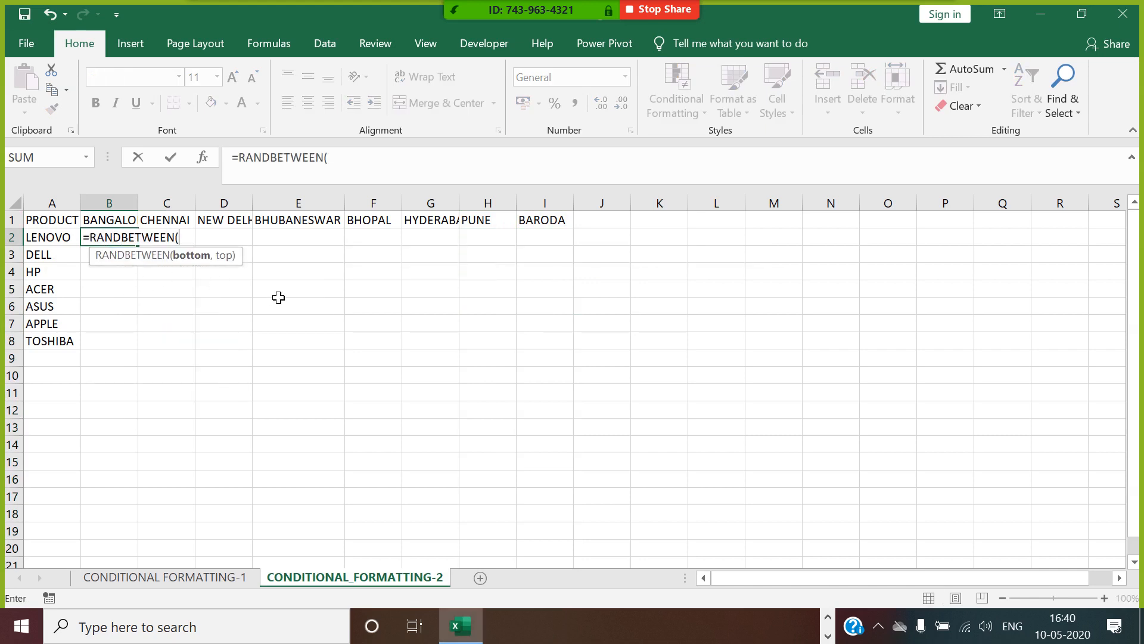
pyautogui.write('100,900)')
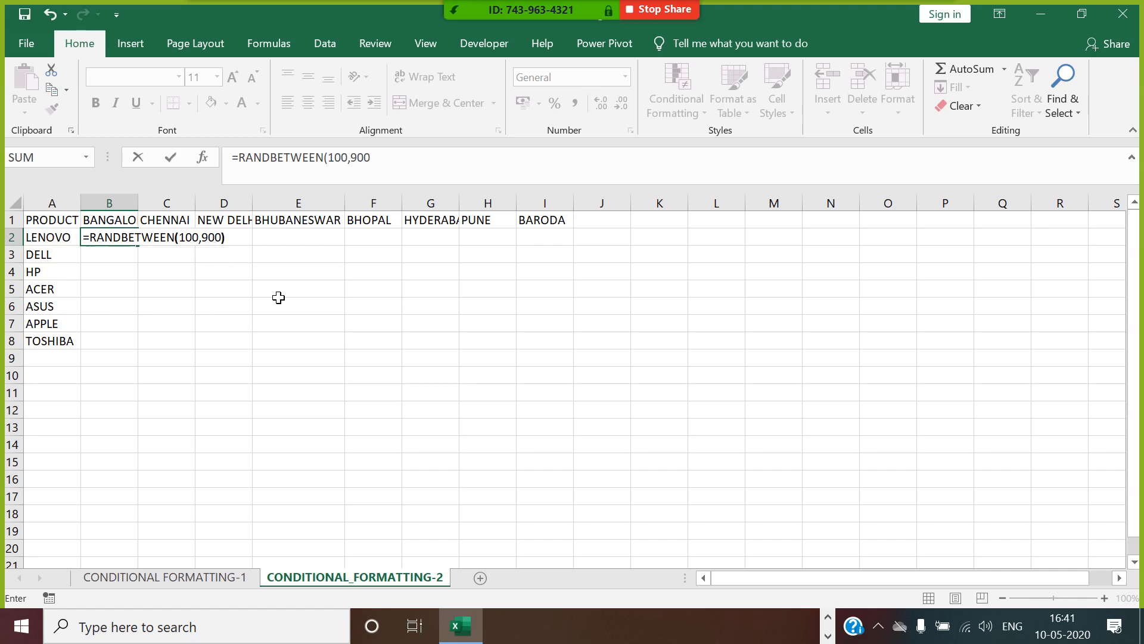
pyautogui.press('Return')
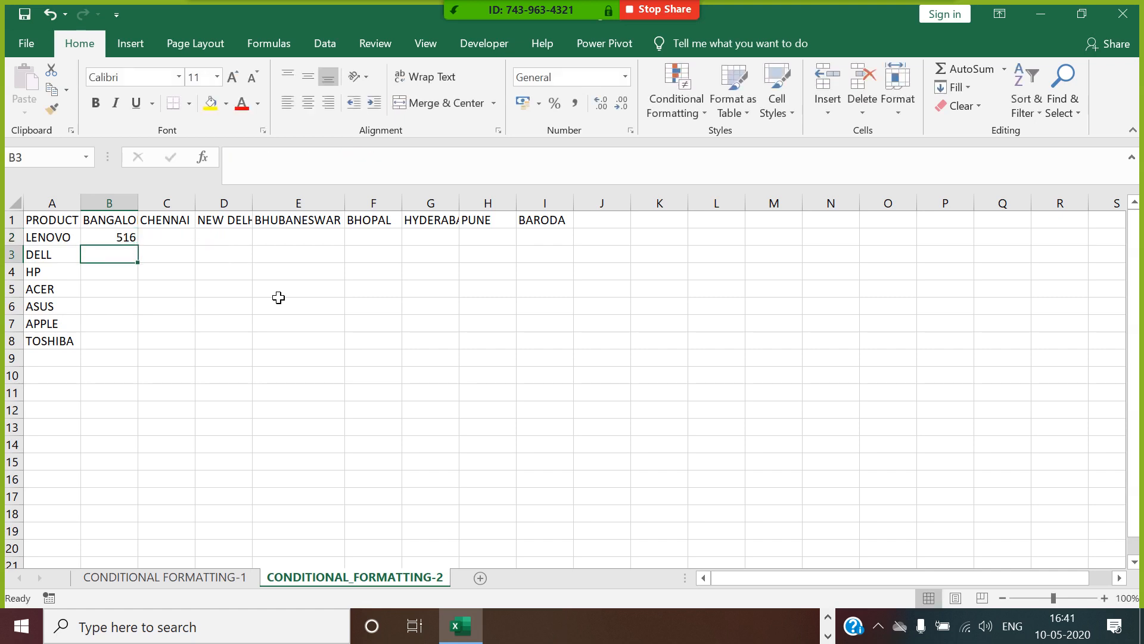
pyautogui.click(112, 237)
pyautogui.moveTo(138, 245); pyautogui.dragTo(573, 347)
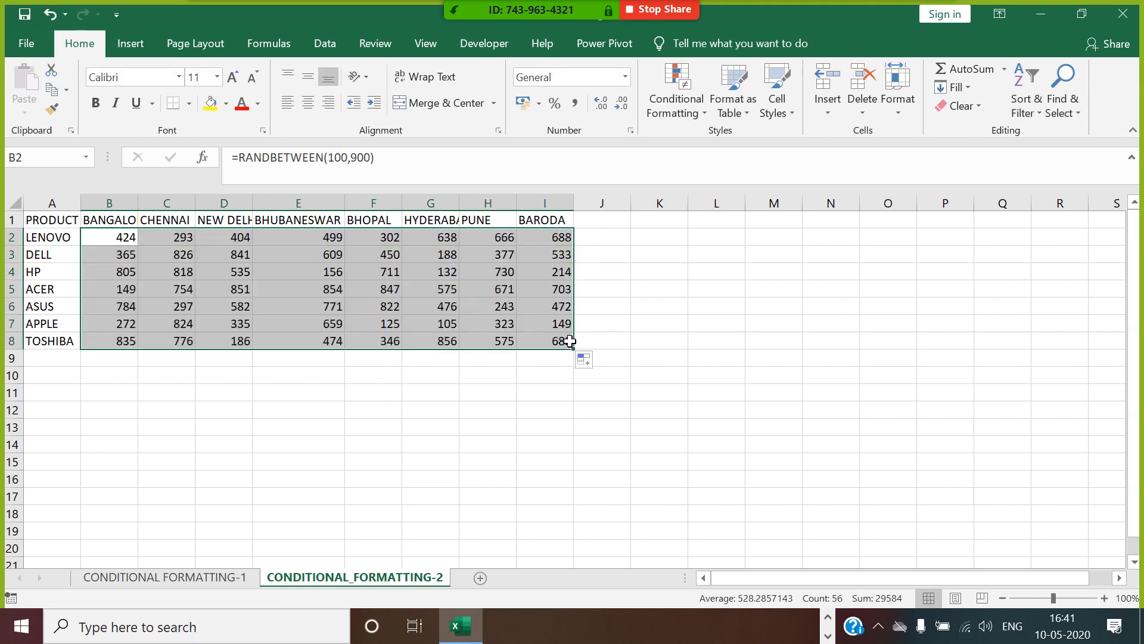
# Replace the random formulas in B2:I8 with fixed numbers by copying the range and pasting it over itself as values.
pyautogui.hotkey('ctrl', 'c')
pyautogui.rightClick(332, 288)
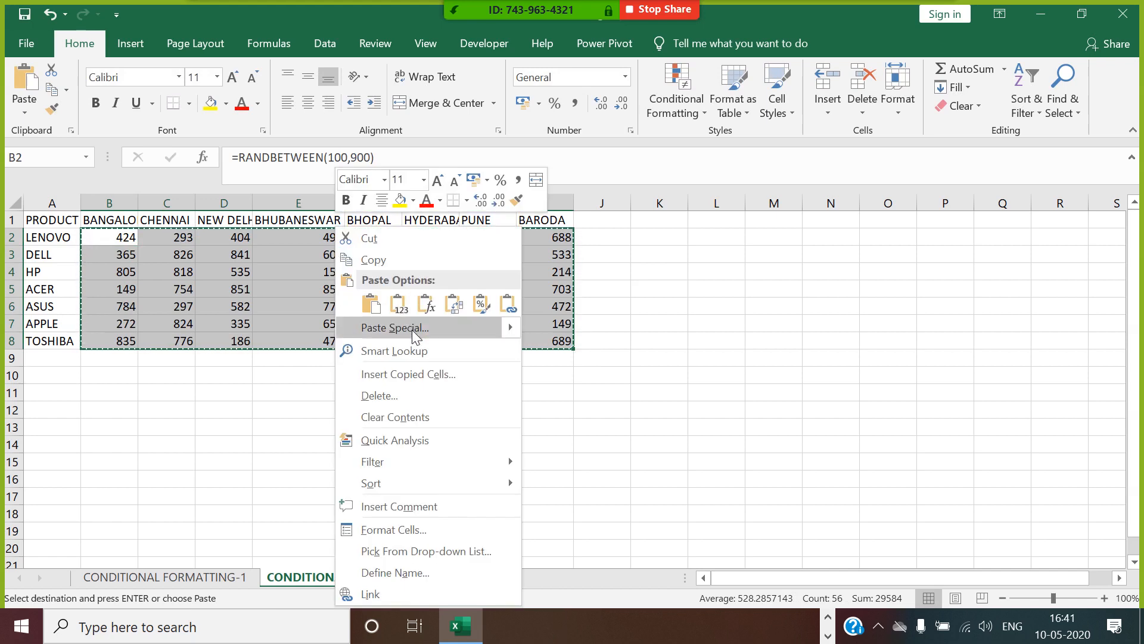
pyautogui.click(415, 328)
pyautogui.click(269, 256)
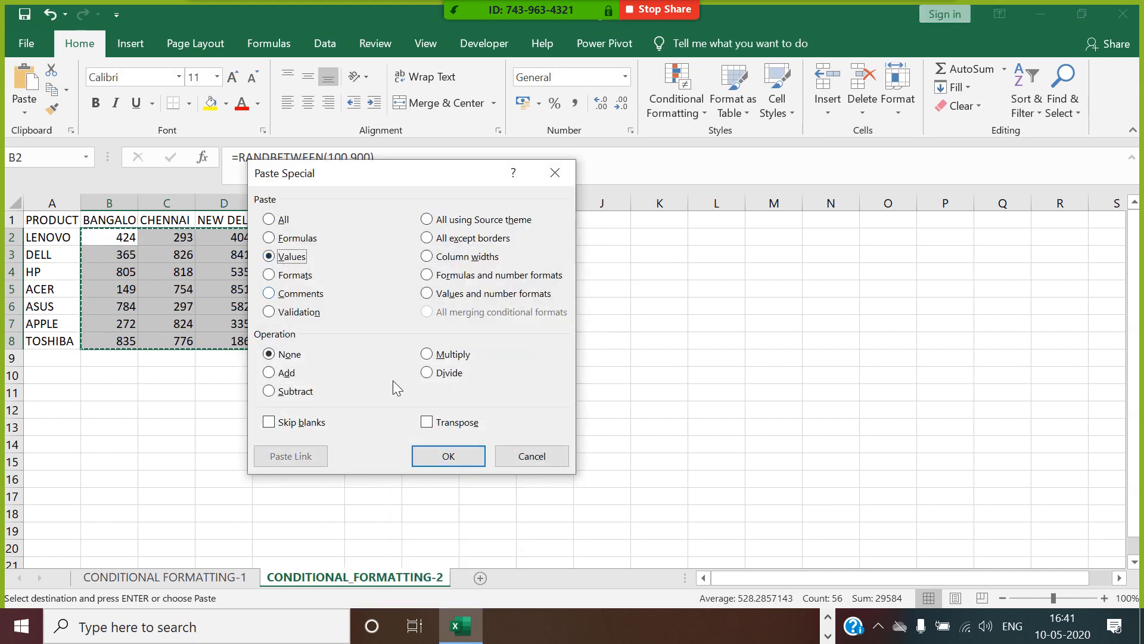
pyautogui.click(450, 456)
pyautogui.click(648, 412)
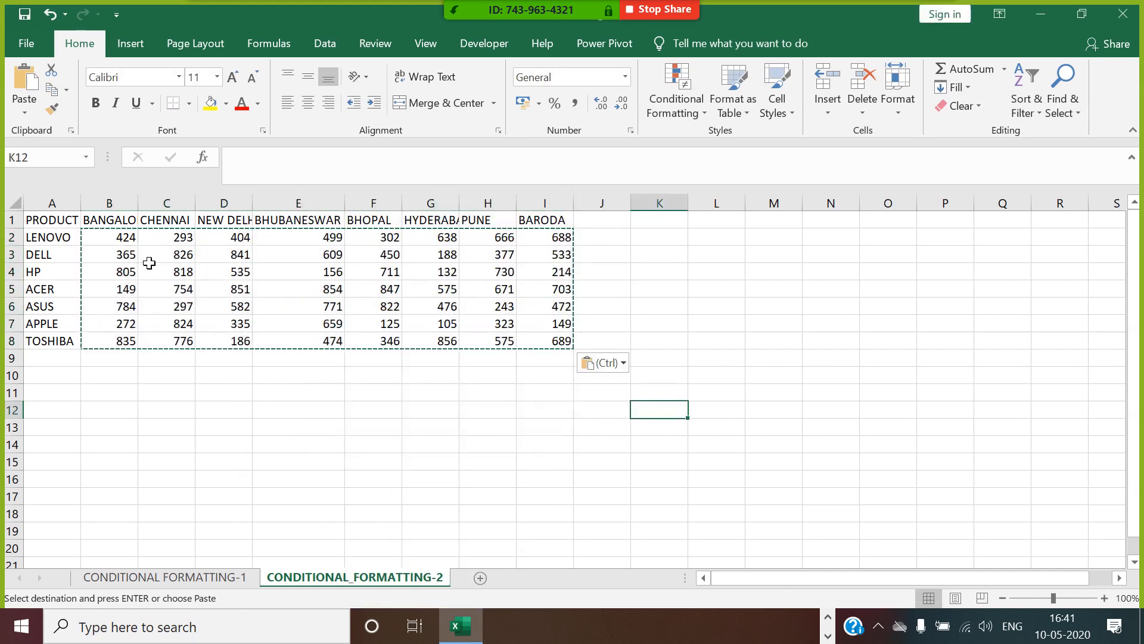
# Apply the red-white-blue color scale, with red for the highest numbers, to B2:I8 and clear the copy outline.
pyautogui.moveTo(122, 235); pyautogui.dragTo(561, 341)
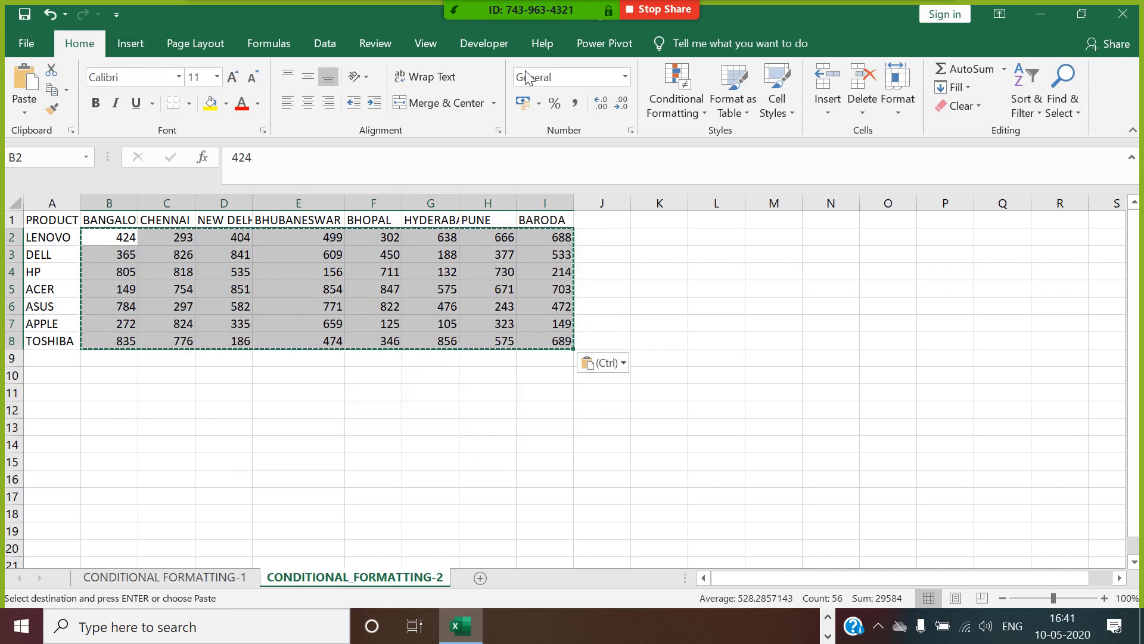
pyautogui.click(689, 112)
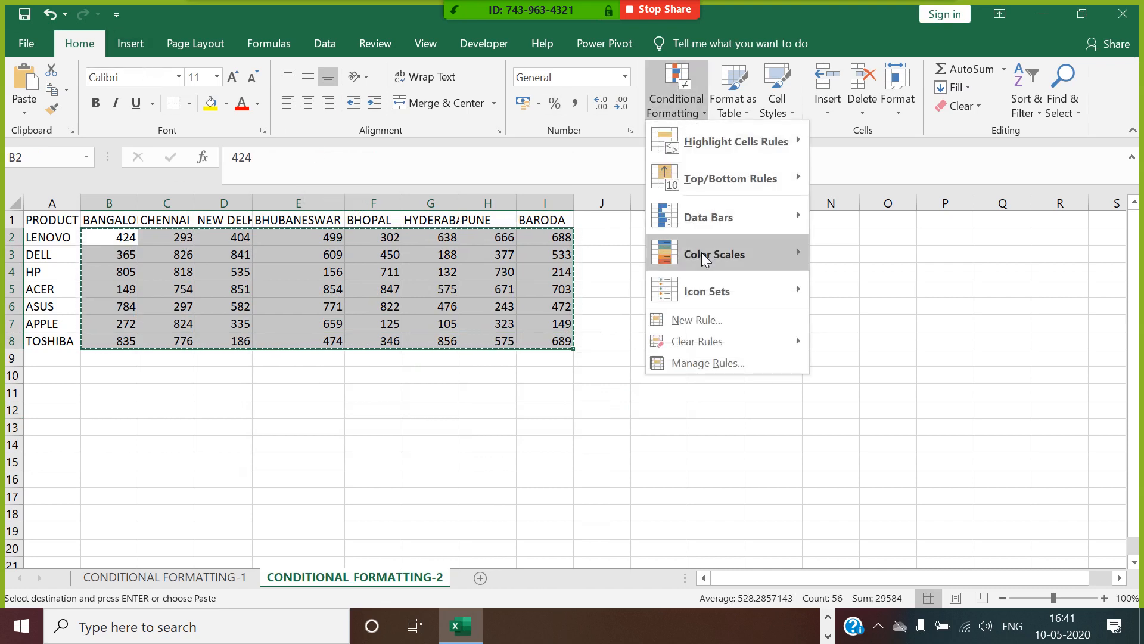
pyautogui.moveTo(704, 253)
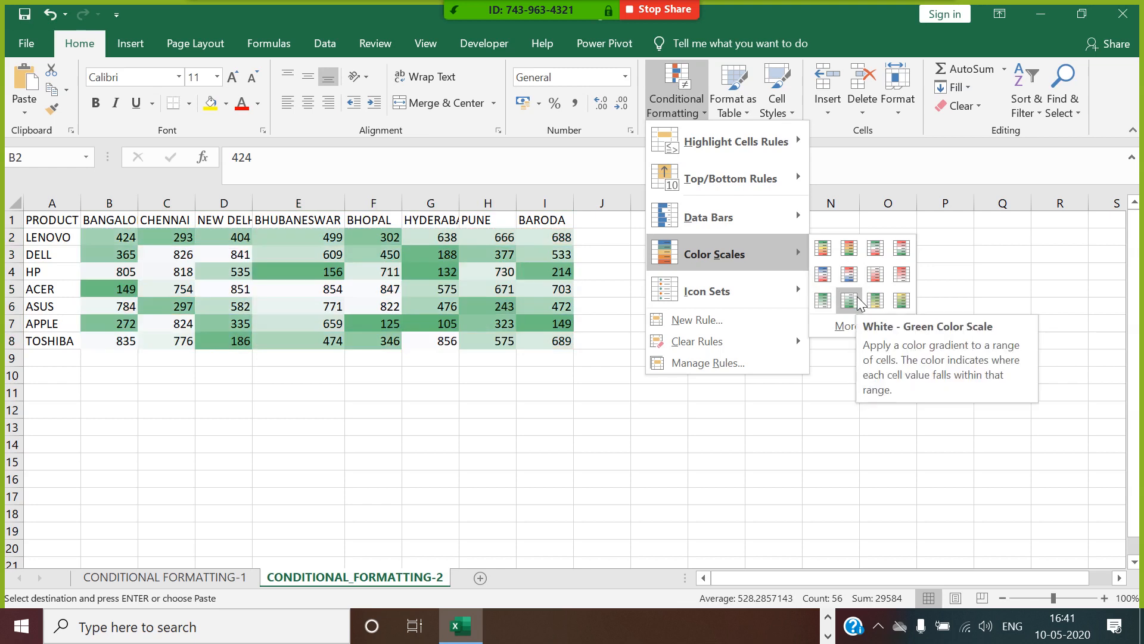
pyautogui.click(856, 282)
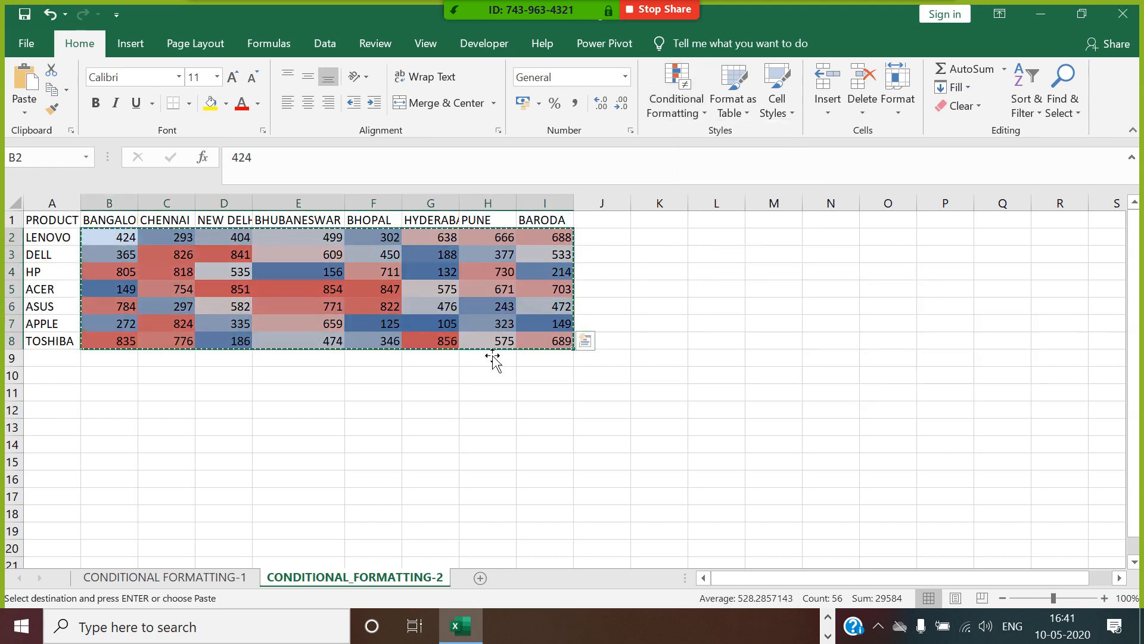
pyautogui.click(831, 340)
pyautogui.click(342, 468)
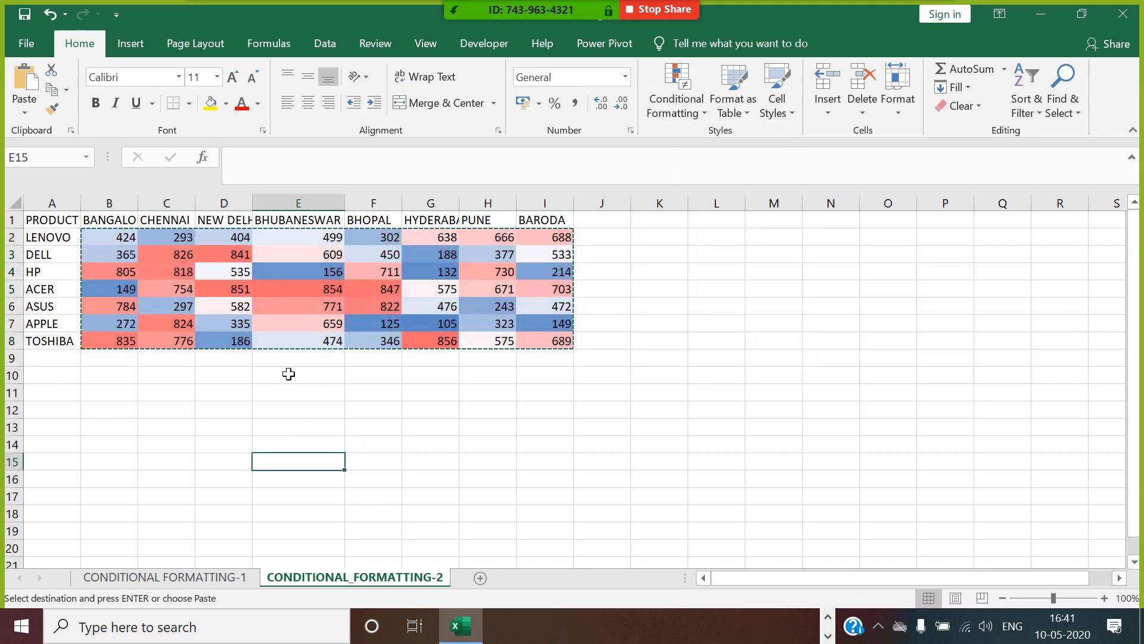
pyautogui.click(338, 295)
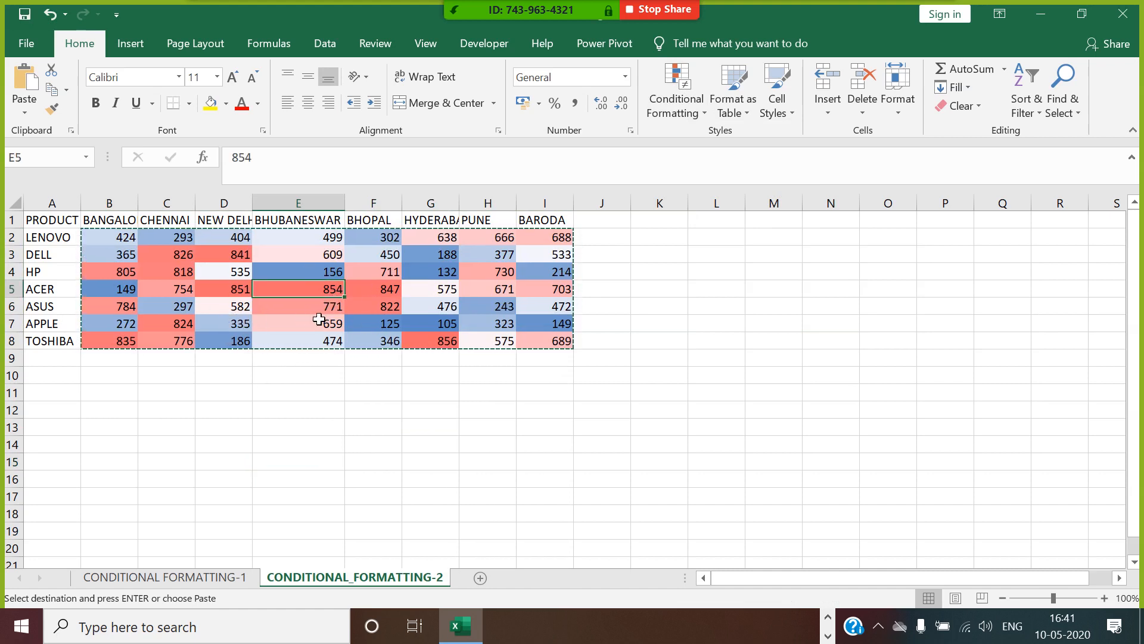
pyautogui.press('Escape')
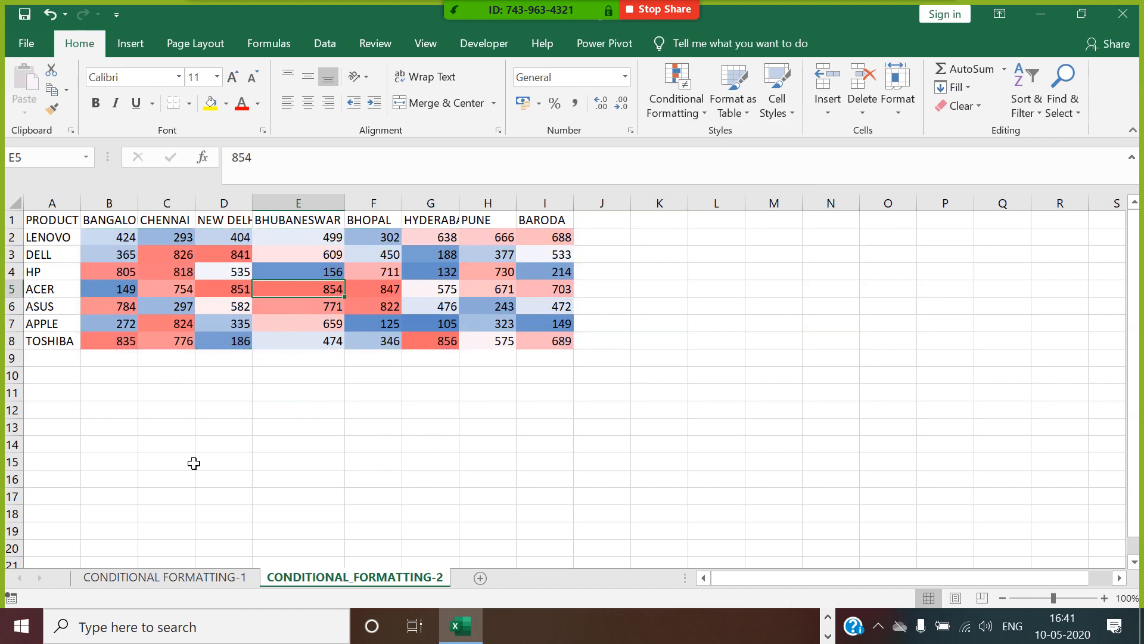
pyautogui.click(190, 462)
# Edit the graded color scale rule of B2:I8, setting the minimum color to light gold and the maximum color to green.
pyautogui.moveTo(118, 242); pyautogui.dragTo(566, 342)
pyautogui.click(682, 111)
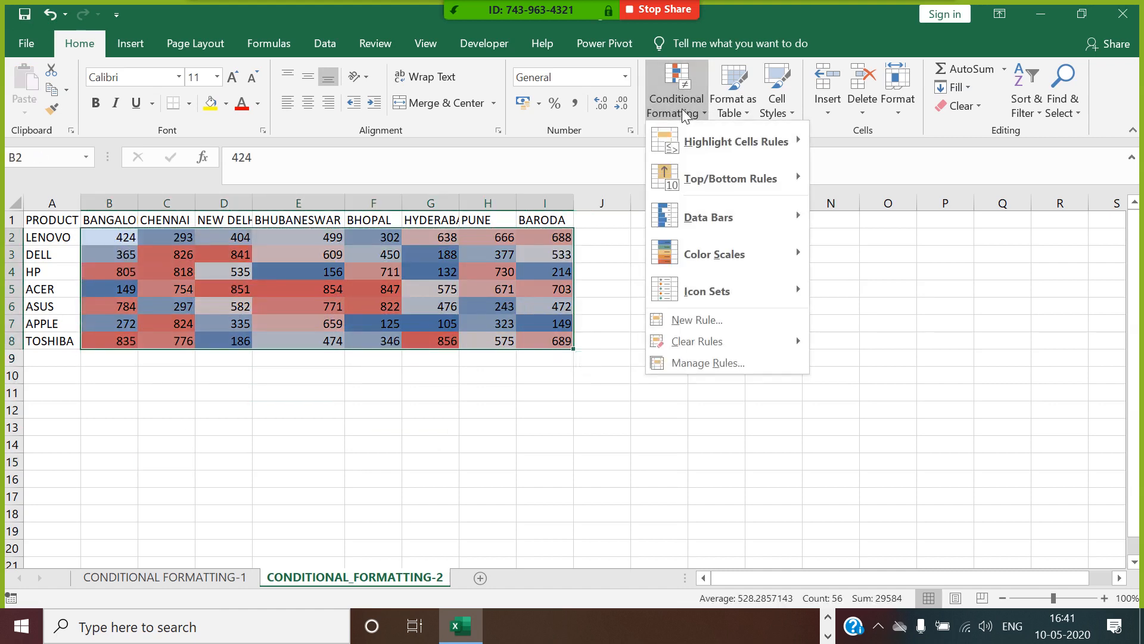
pyautogui.click(703, 369)
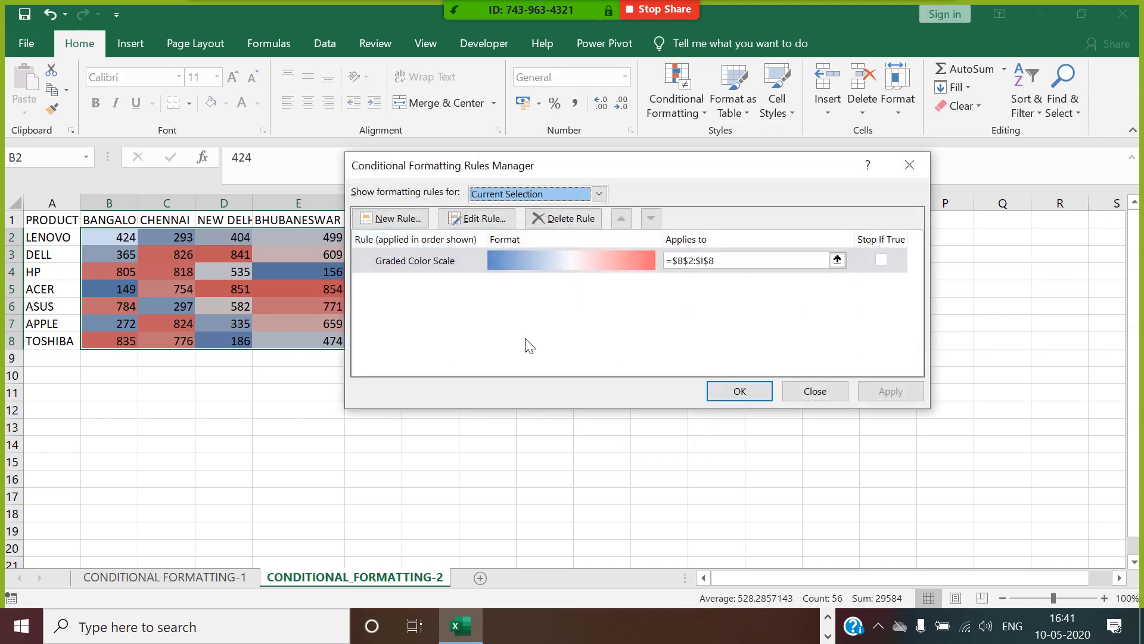
pyautogui.click(483, 219)
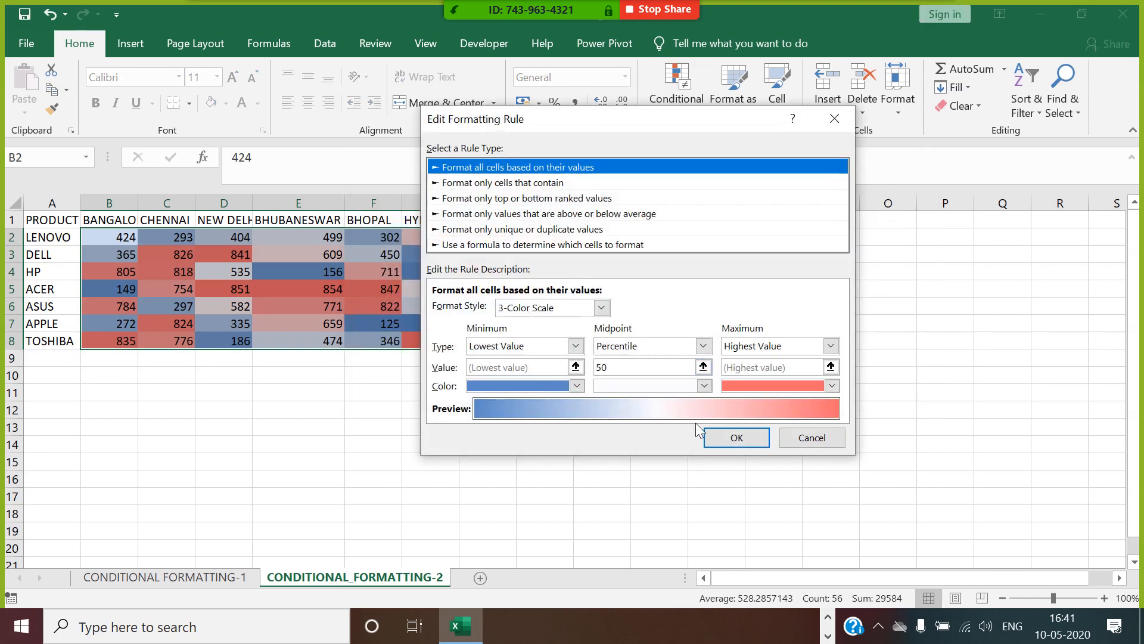
pyautogui.click(577, 385)
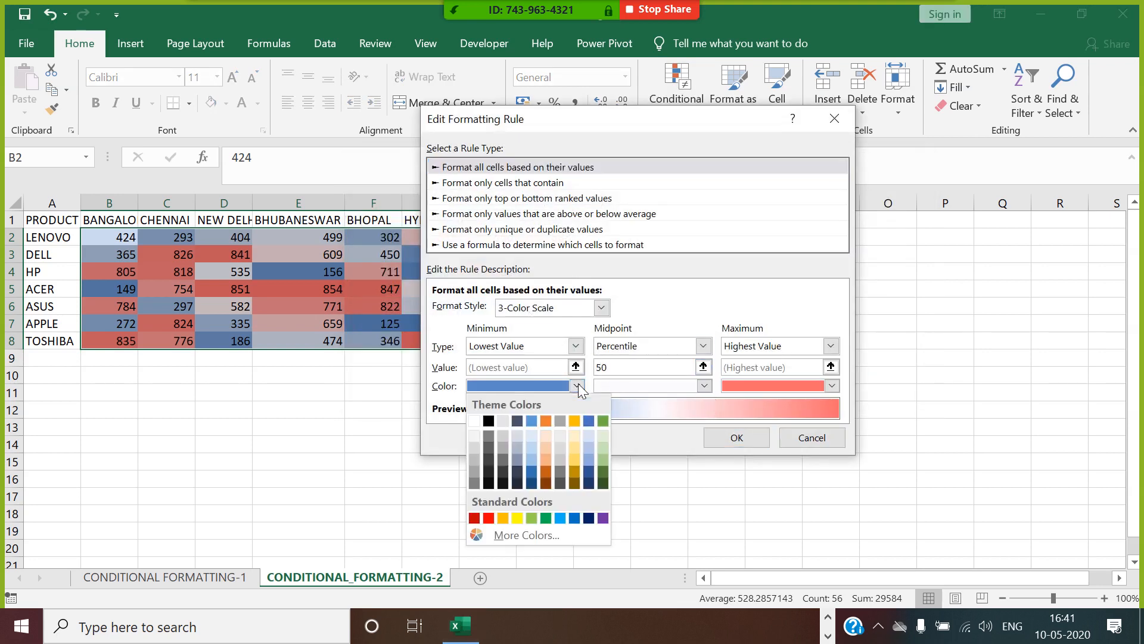
pyautogui.click(577, 448)
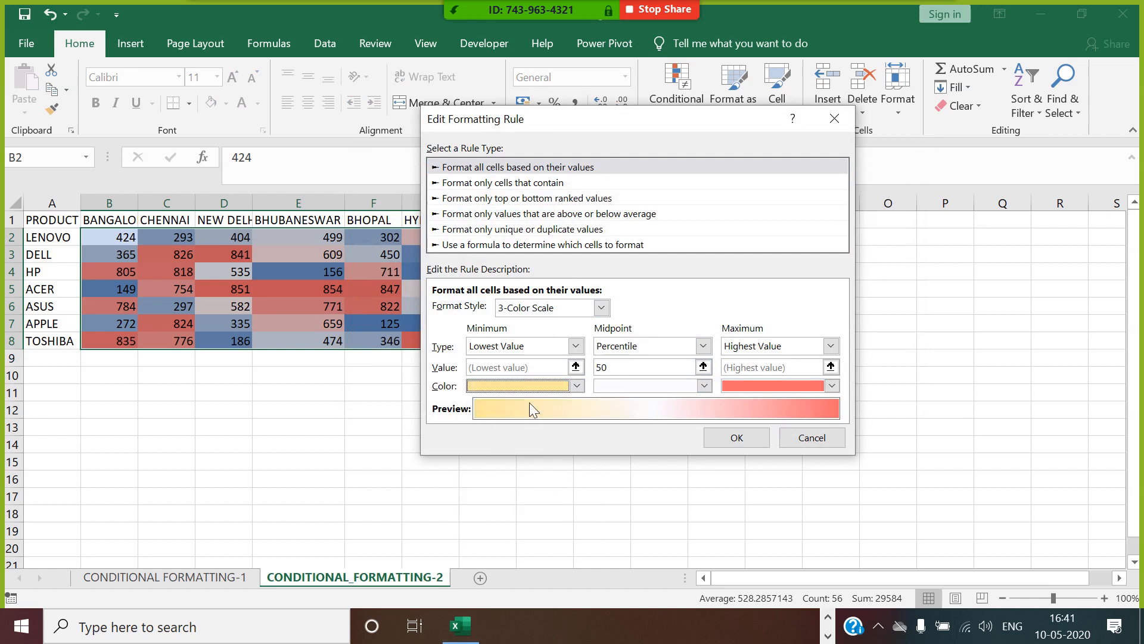
pyautogui.click(832, 385)
pyautogui.click(801, 518)
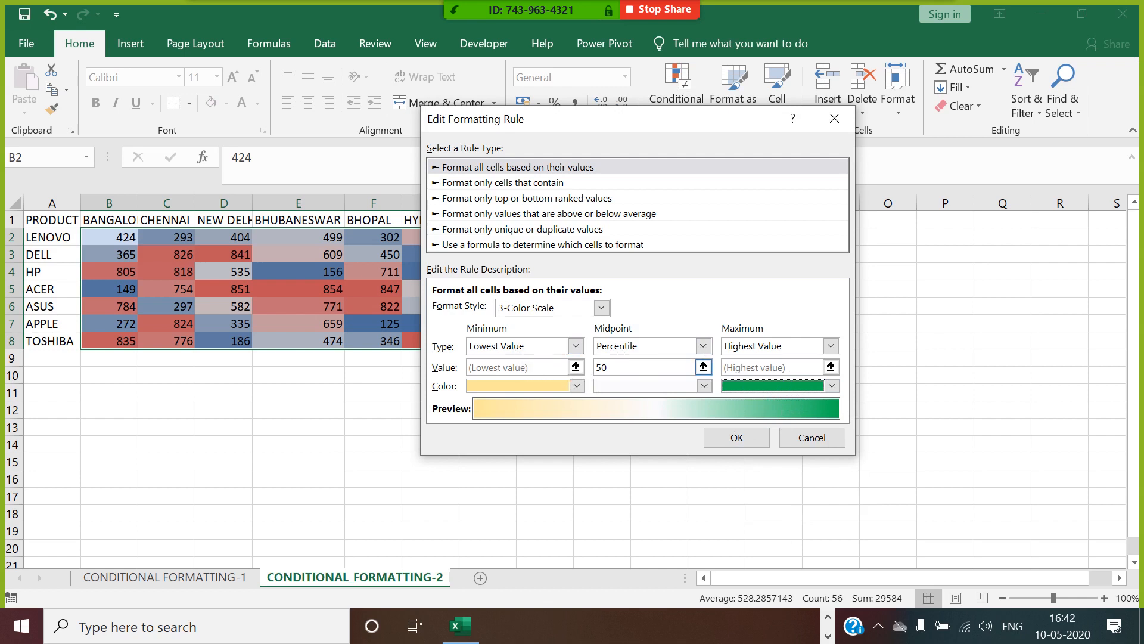
# Set the midpoint color of the 3-color scale rule to dark orange.
pyautogui.click(649, 367)
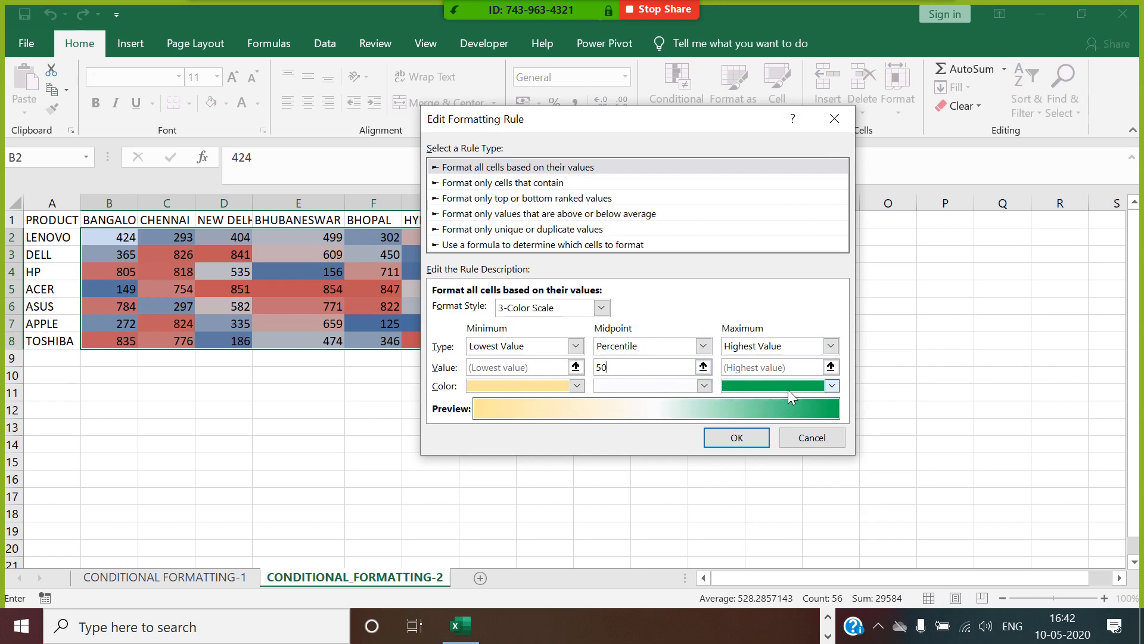
pyautogui.click(703, 386)
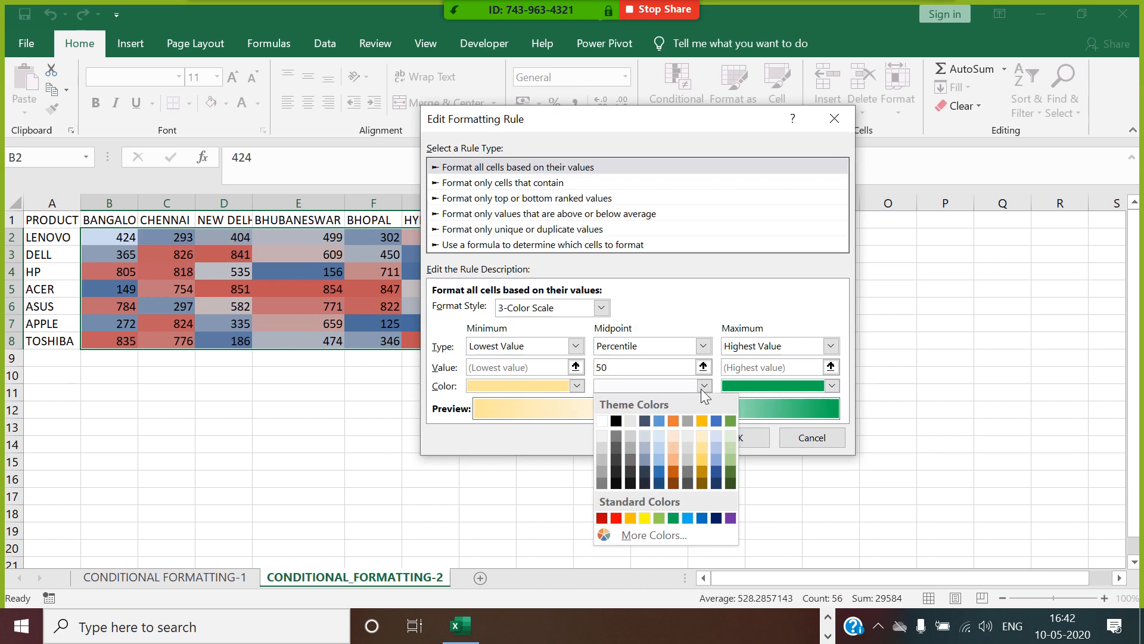
pyautogui.click(702, 387)
pyautogui.click(702, 388)
pyautogui.click(674, 471)
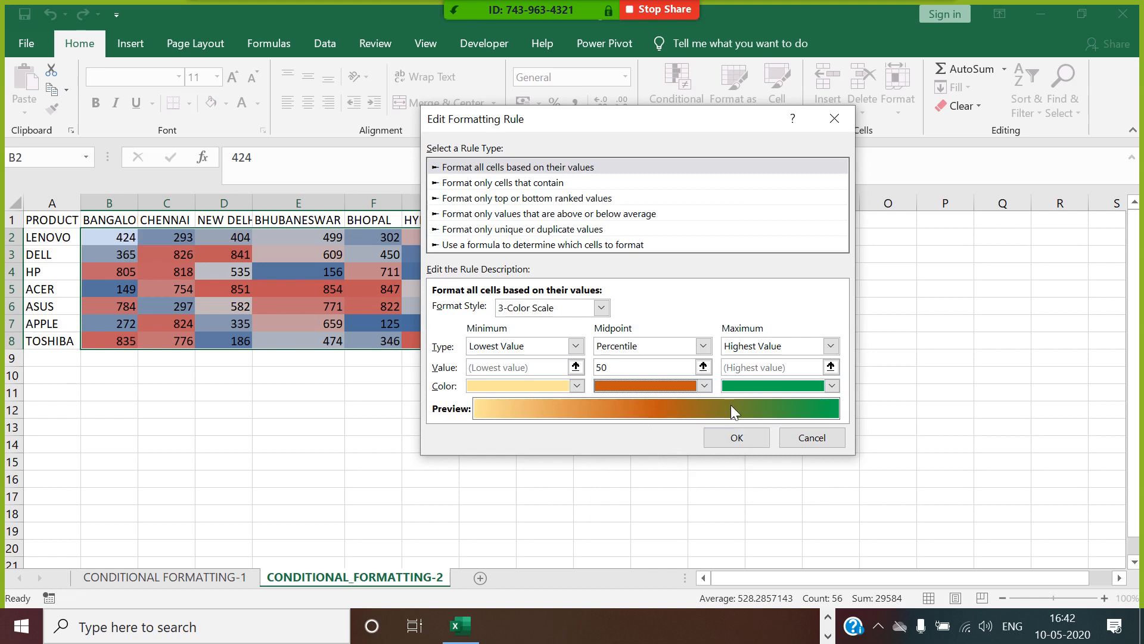
# Confirm the edited three-color scale rule and apply it to B2:I8, closing the rules manager and deselecting the range.
pyautogui.click(737, 439)
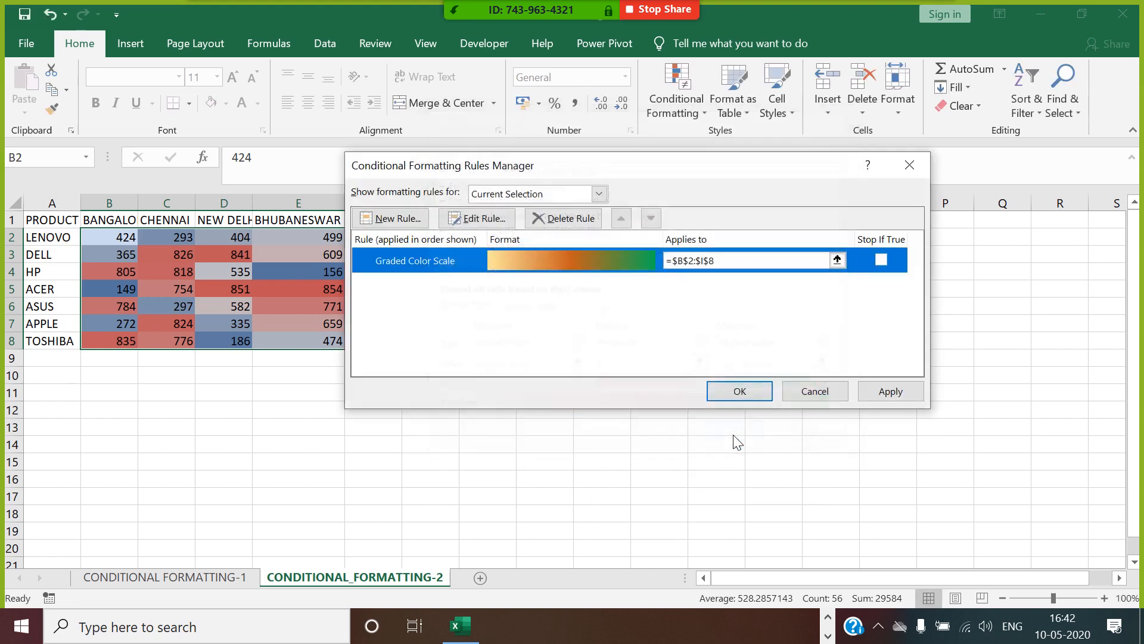
pyautogui.click(886, 391)
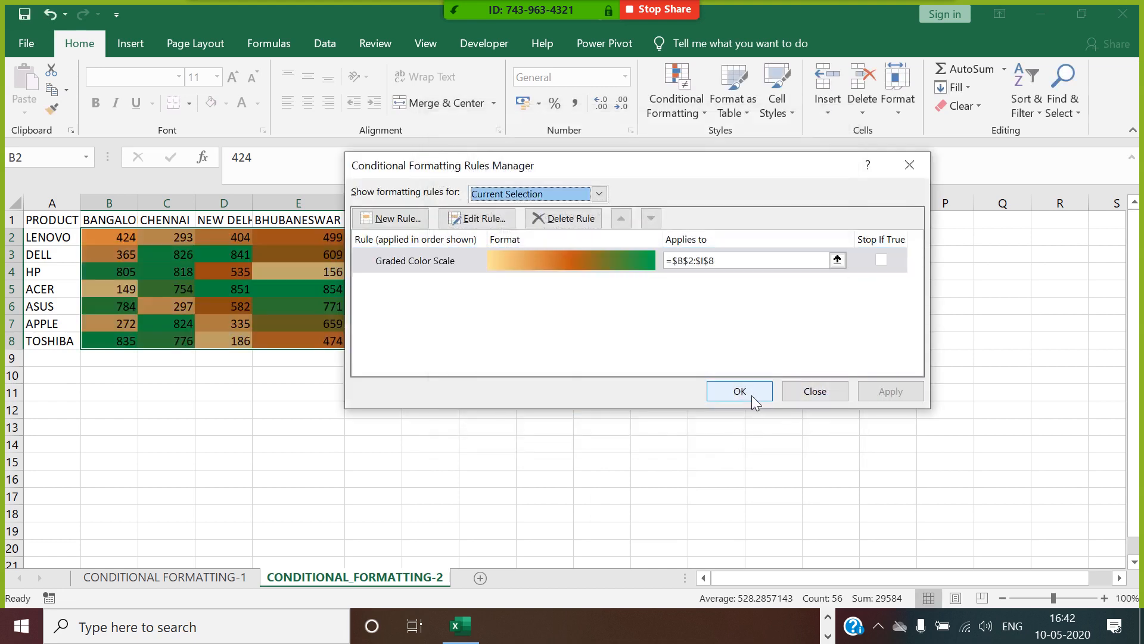
pyautogui.click(752, 393)
pyautogui.click(728, 328)
pyautogui.click(292, 412)
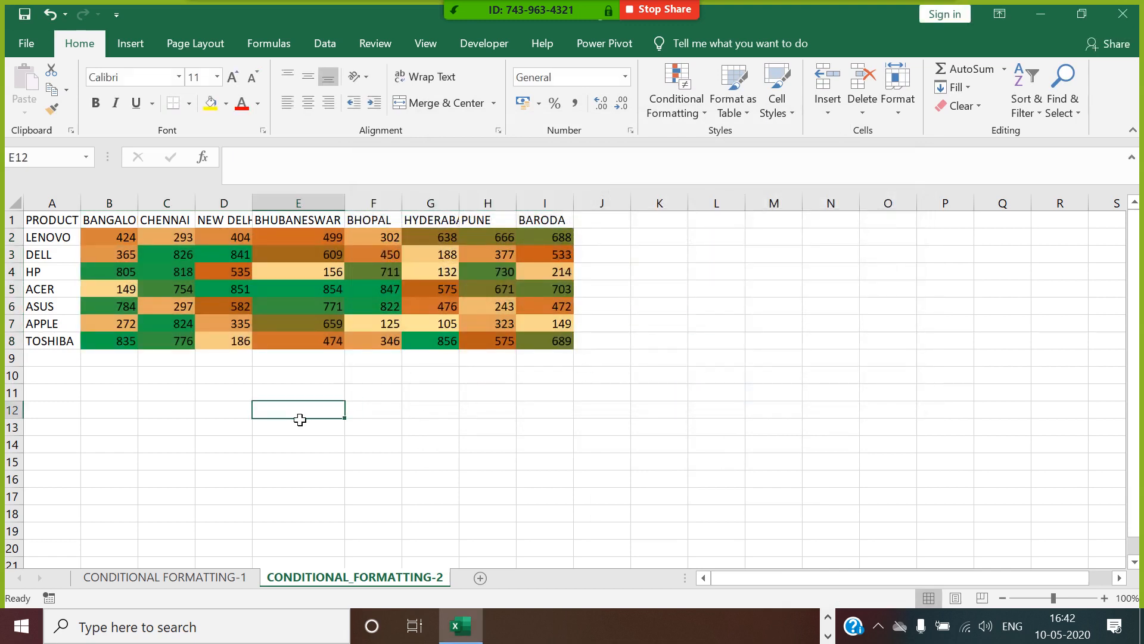
pyautogui.click(742, 427)
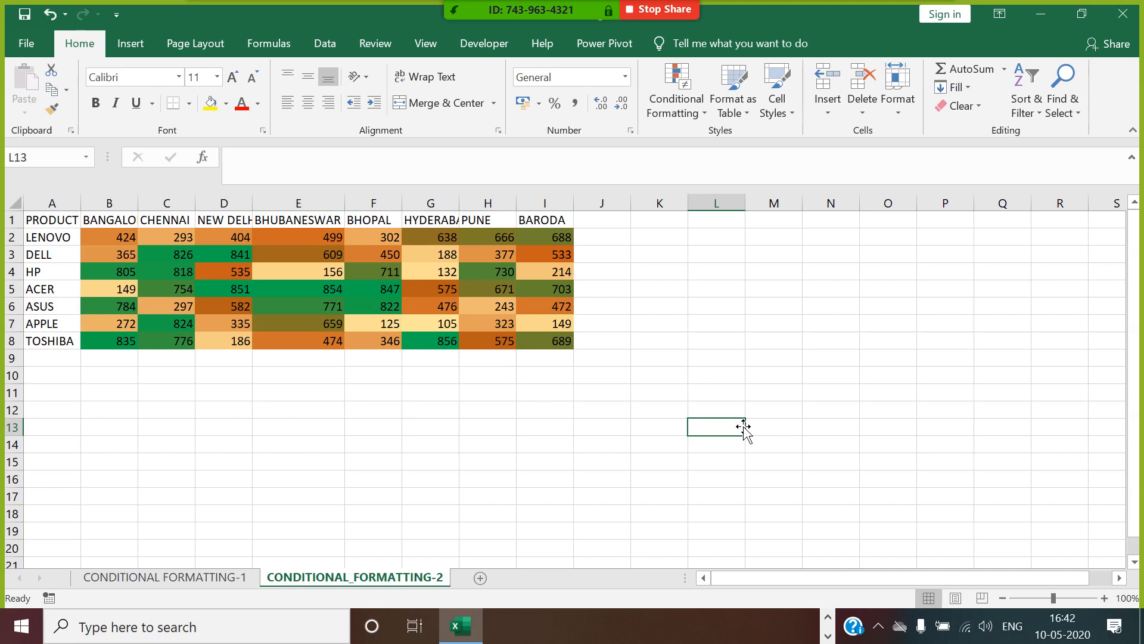
# Examine the graded color scale rule of B2:I8 in the rule editor and close it without changes.
pyautogui.moveTo(119, 240); pyautogui.dragTo(571, 345)
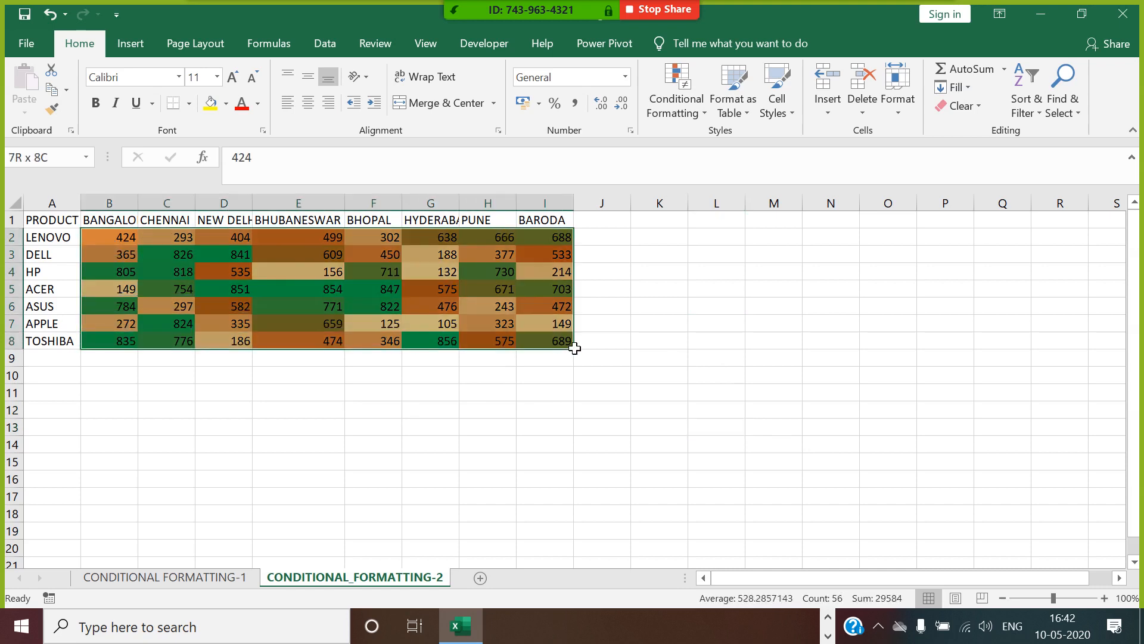
pyautogui.click(676, 113)
pyautogui.click(714, 363)
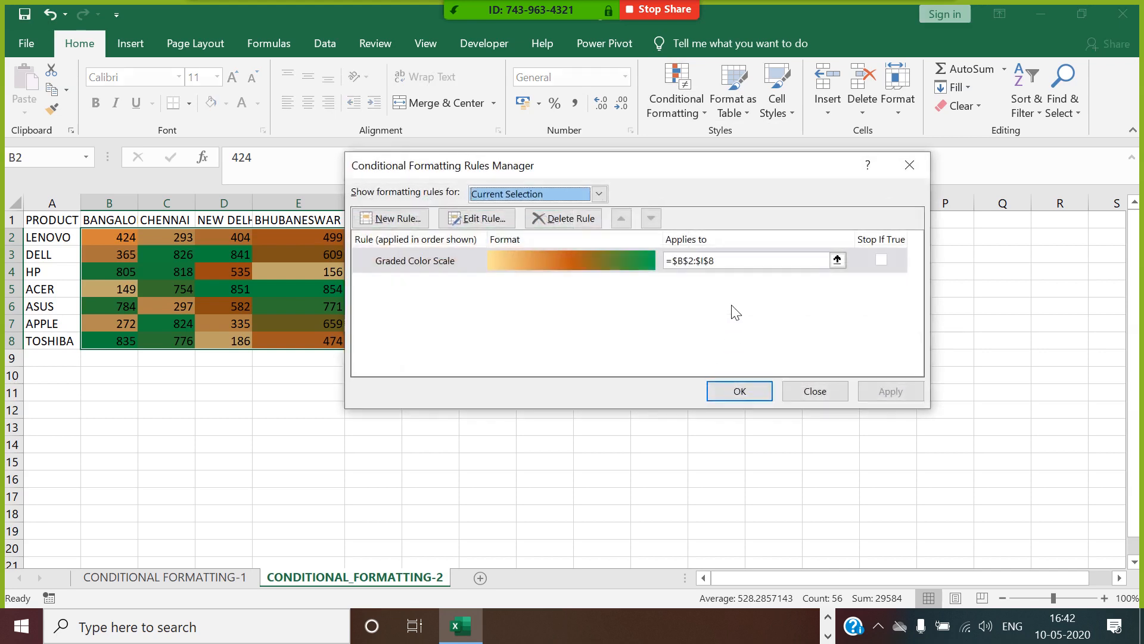
pyautogui.click(477, 218)
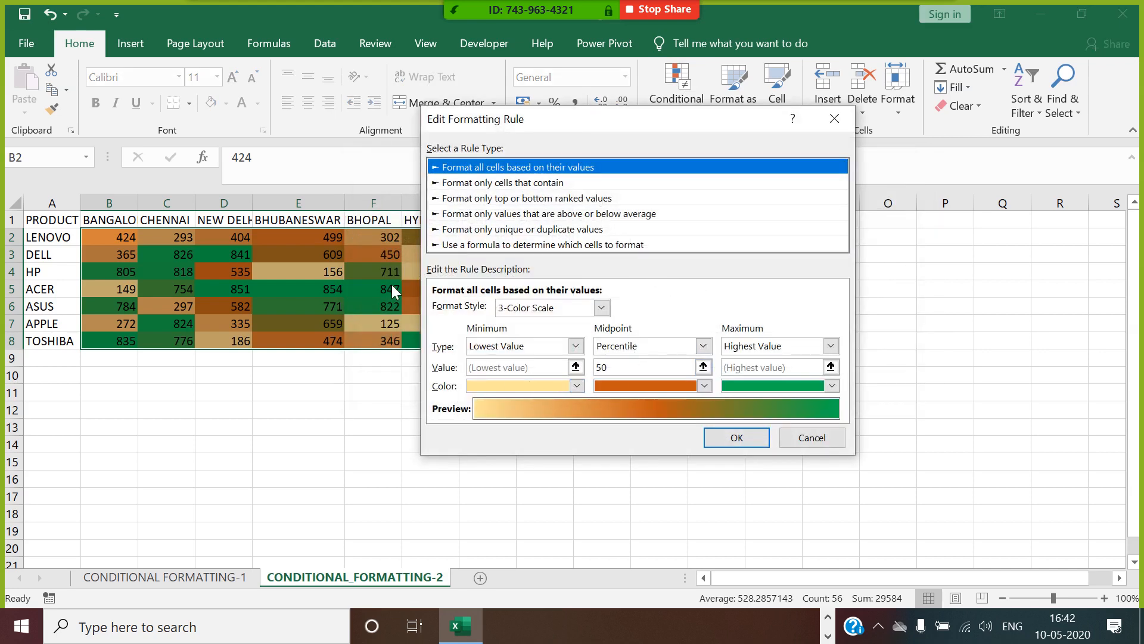
pyautogui.click(829, 123)
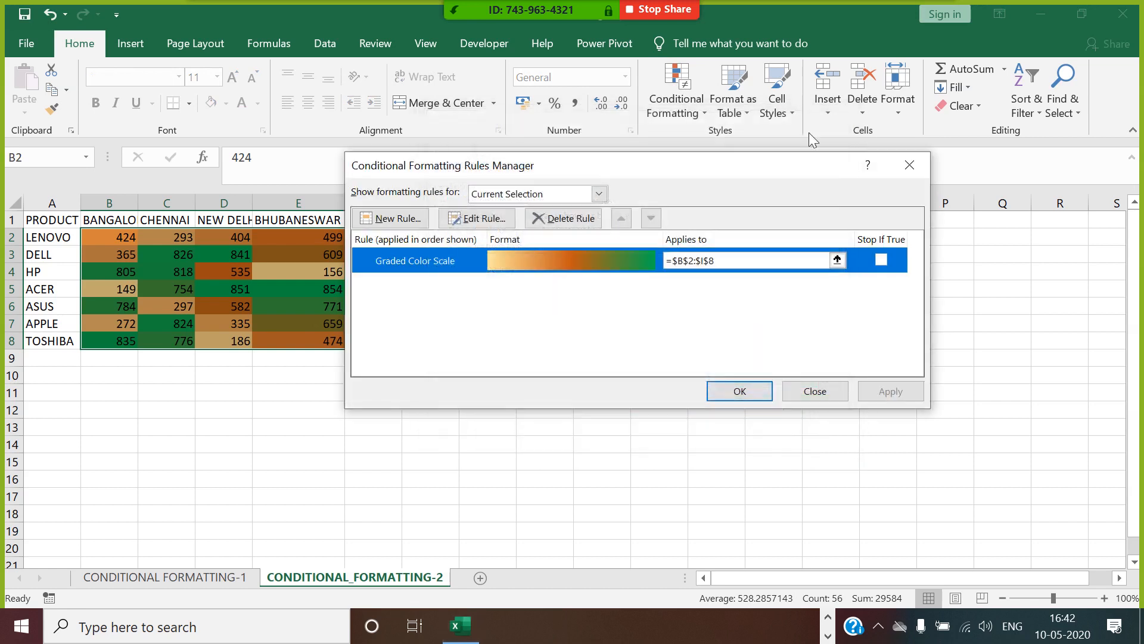
pyautogui.click(772, 392)
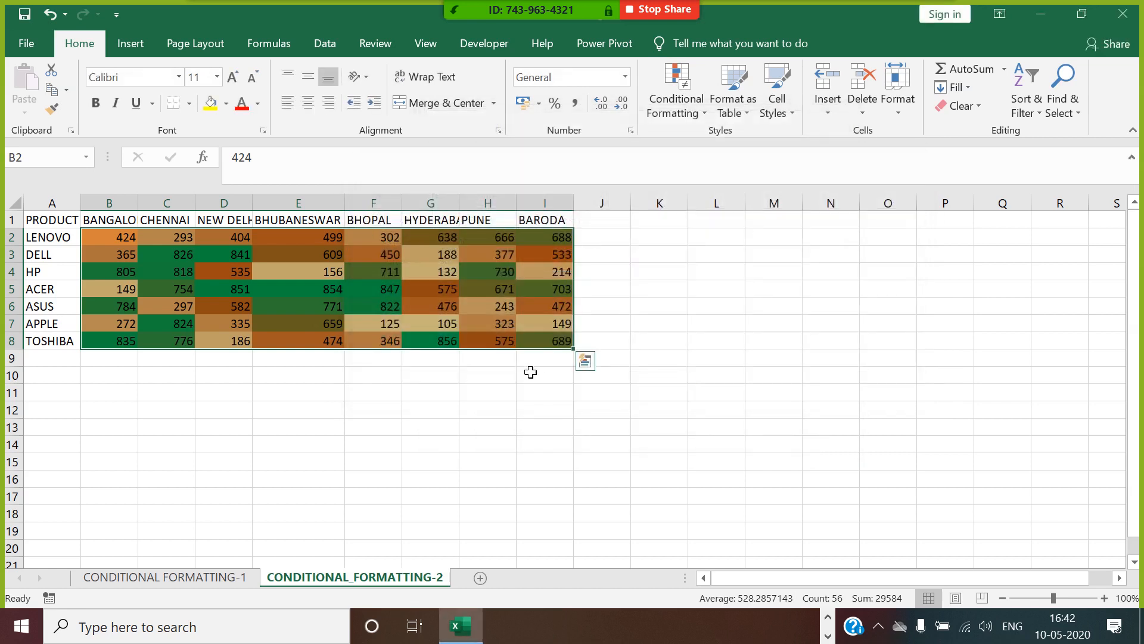
pyautogui.click(532, 359)
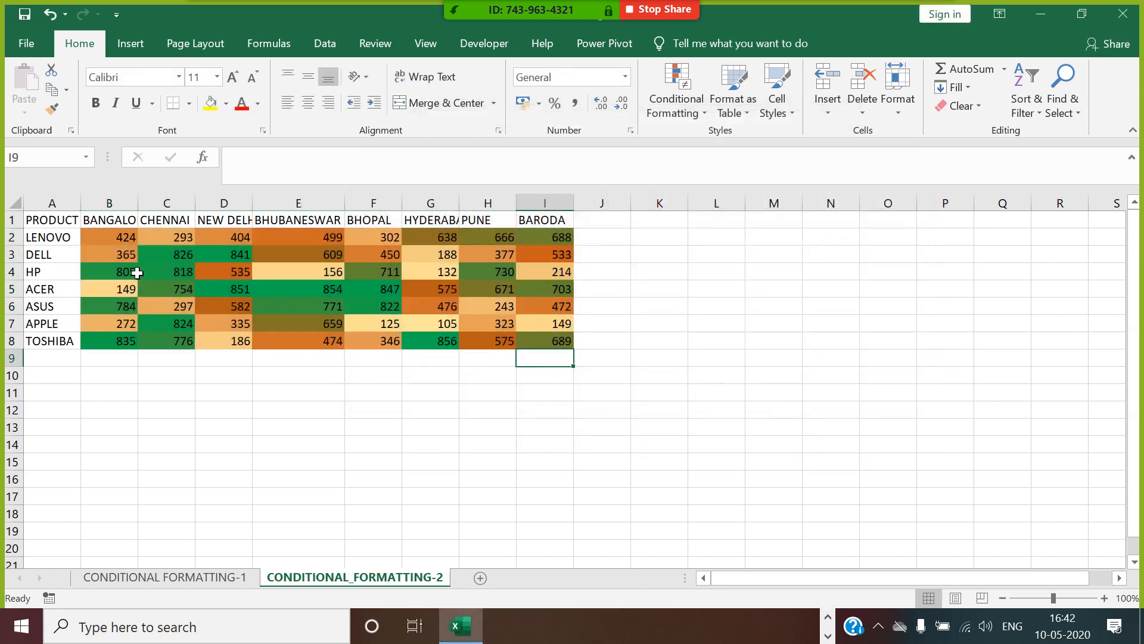
pyautogui.moveTo(126, 239); pyautogui.dragTo(560, 343)
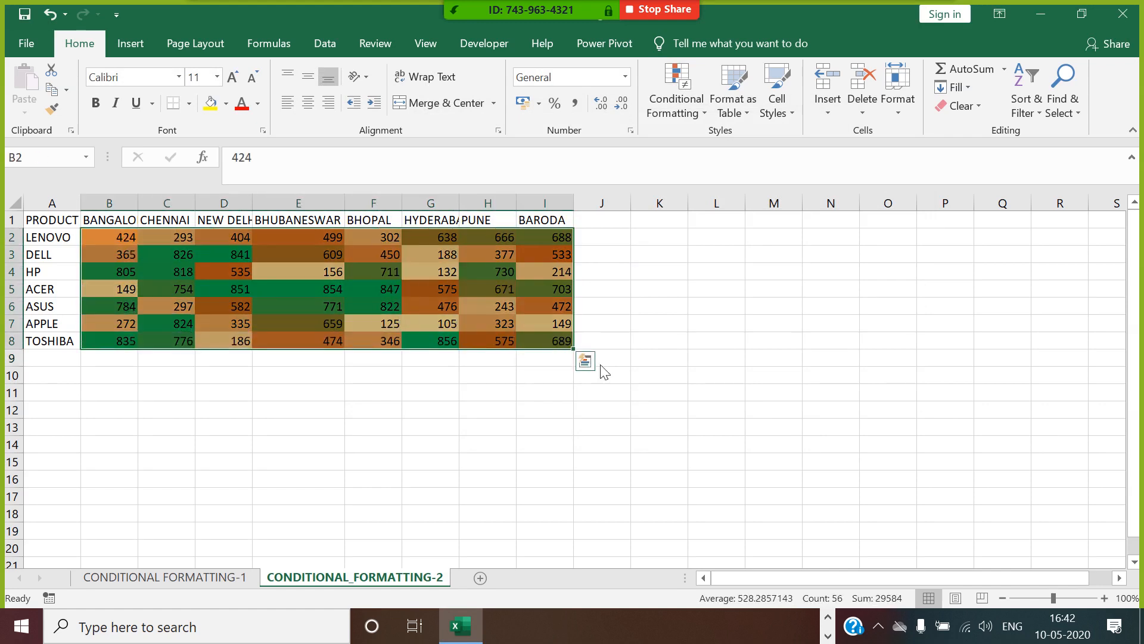
pyautogui.click(736, 398)
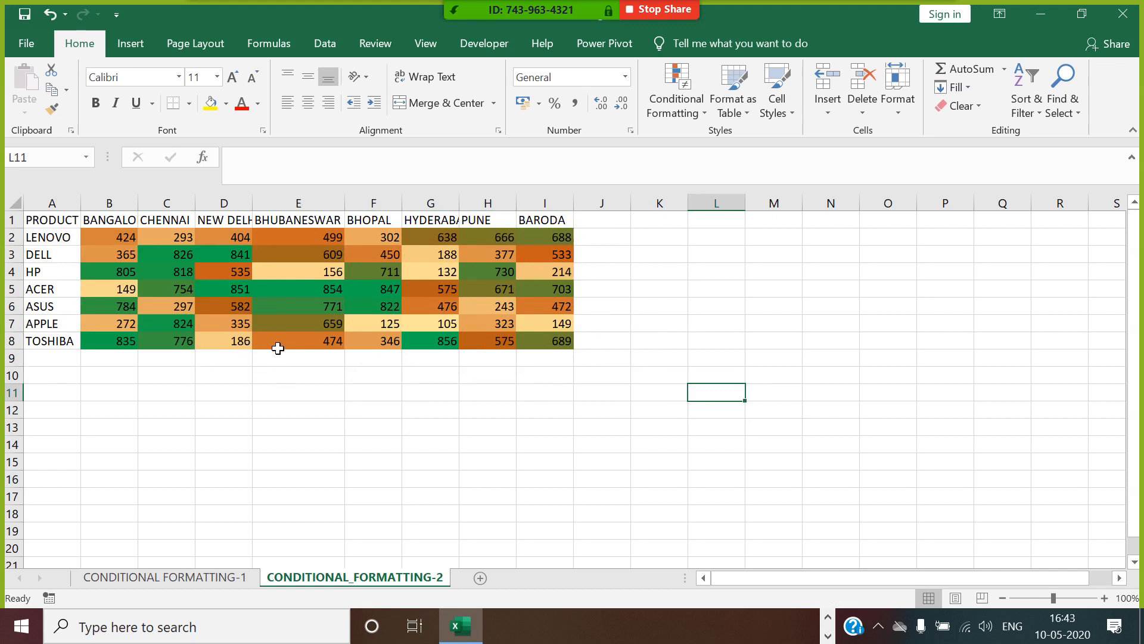
pyautogui.moveTo(126, 240); pyautogui.dragTo(541, 342)
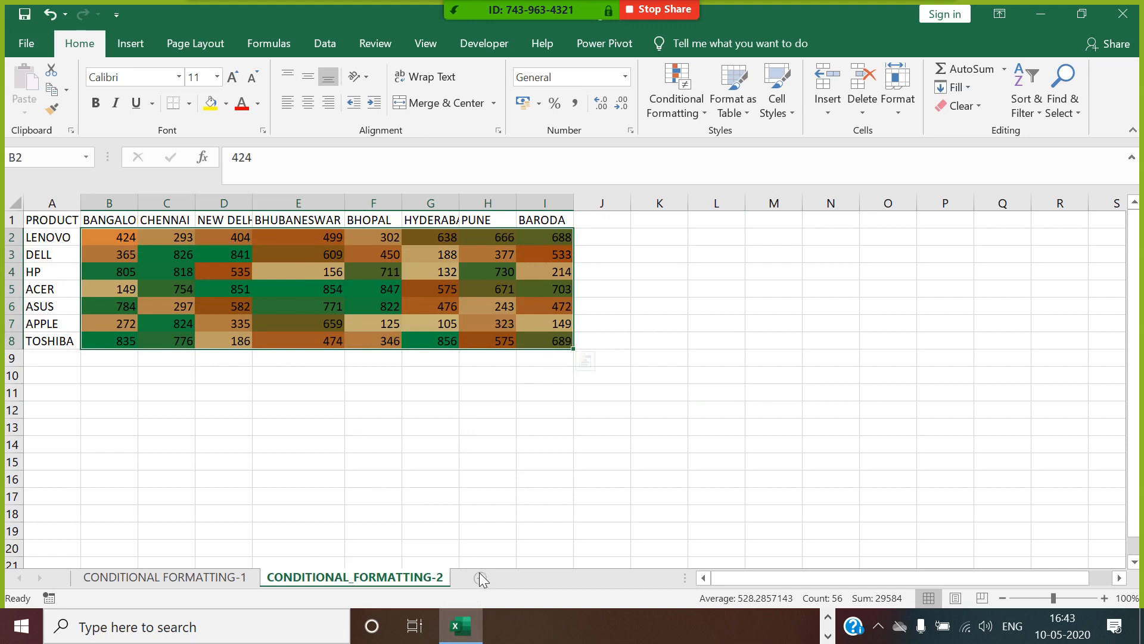
# Add a new worksheet and paste the copied name of the CONDITIONAL_FORMATTING-2 sheet into its name.
pyautogui.click(518, 578)
pyautogui.rightClick(398, 575)
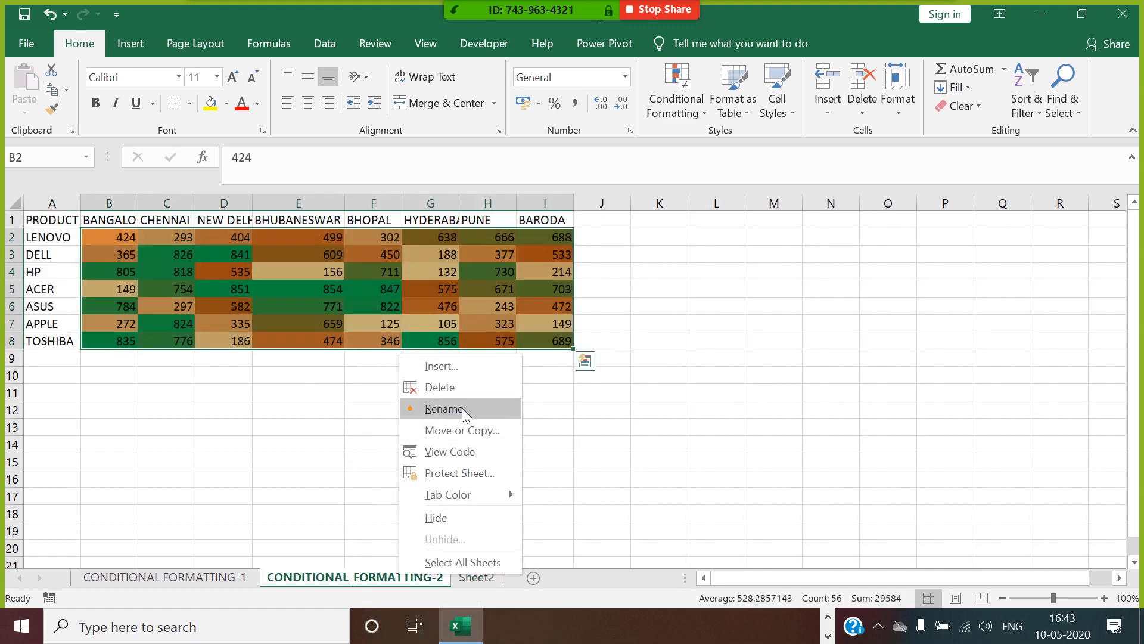
pyautogui.click(475, 423)
pyautogui.rightClick(480, 576)
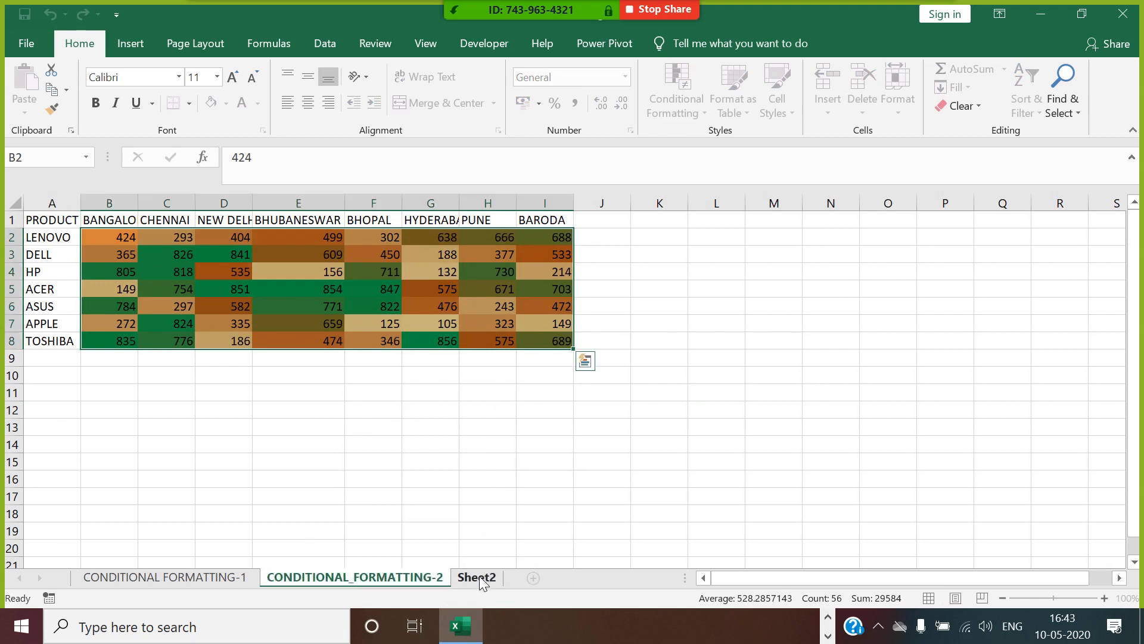
pyautogui.click(556, 404)
pyautogui.write('CONDITIONAL_FORMATTING-2')
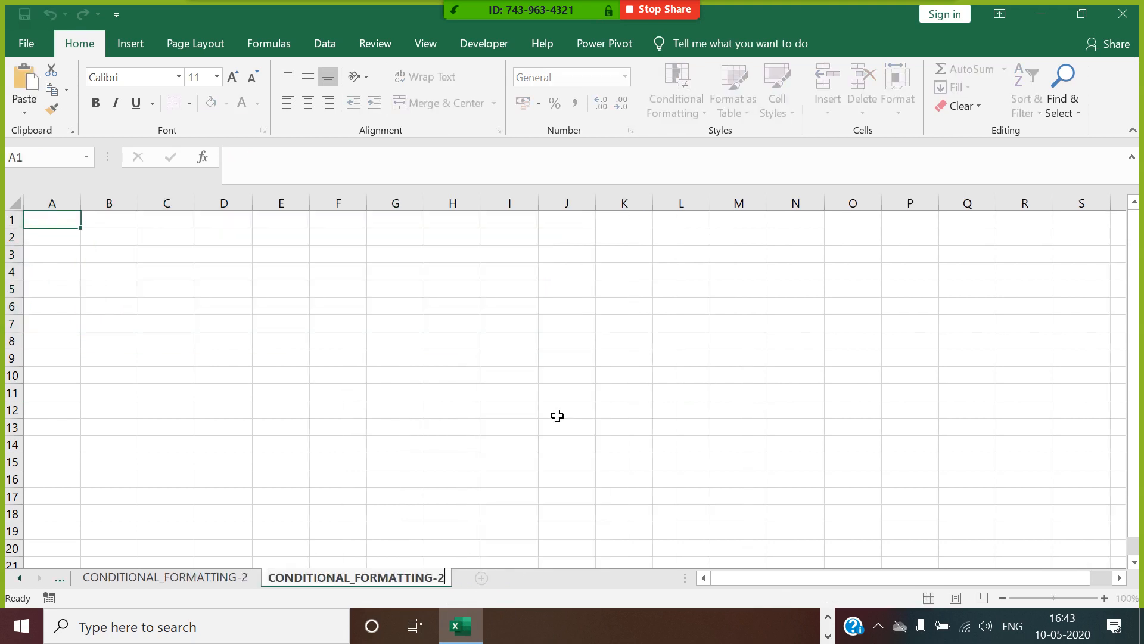
# Change the new worksheet's name to the unique name CONDITIONAL_FORMATTING-3.
pyautogui.press('Return')
pyautogui.click(590, 368)
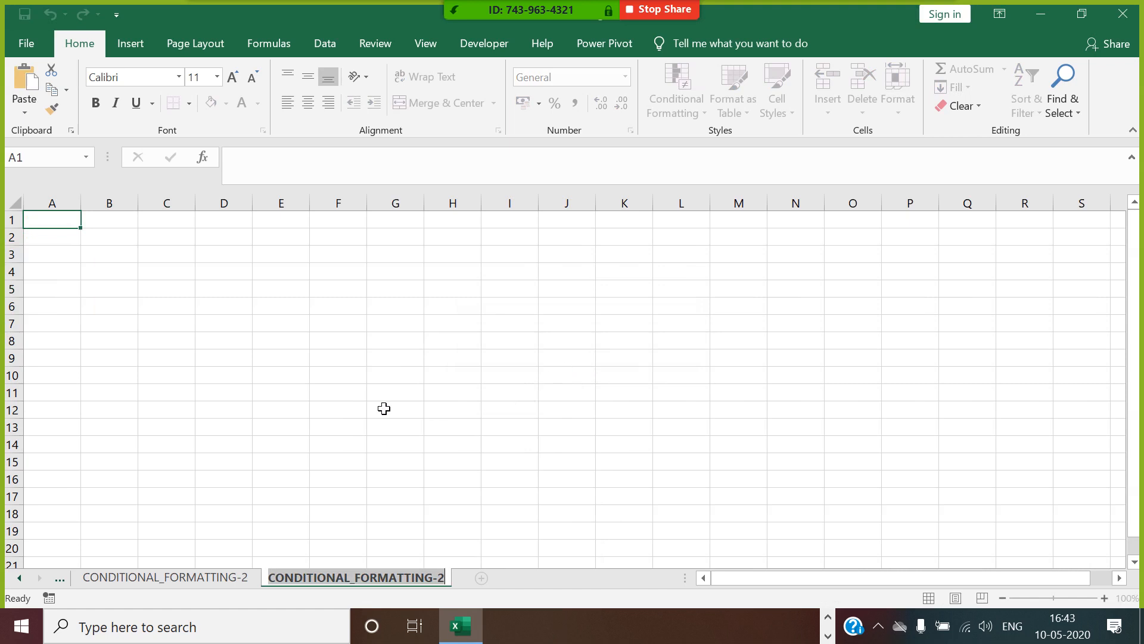
pyautogui.press('Return')
pyautogui.click(697, 289)
pyautogui.press('Return')
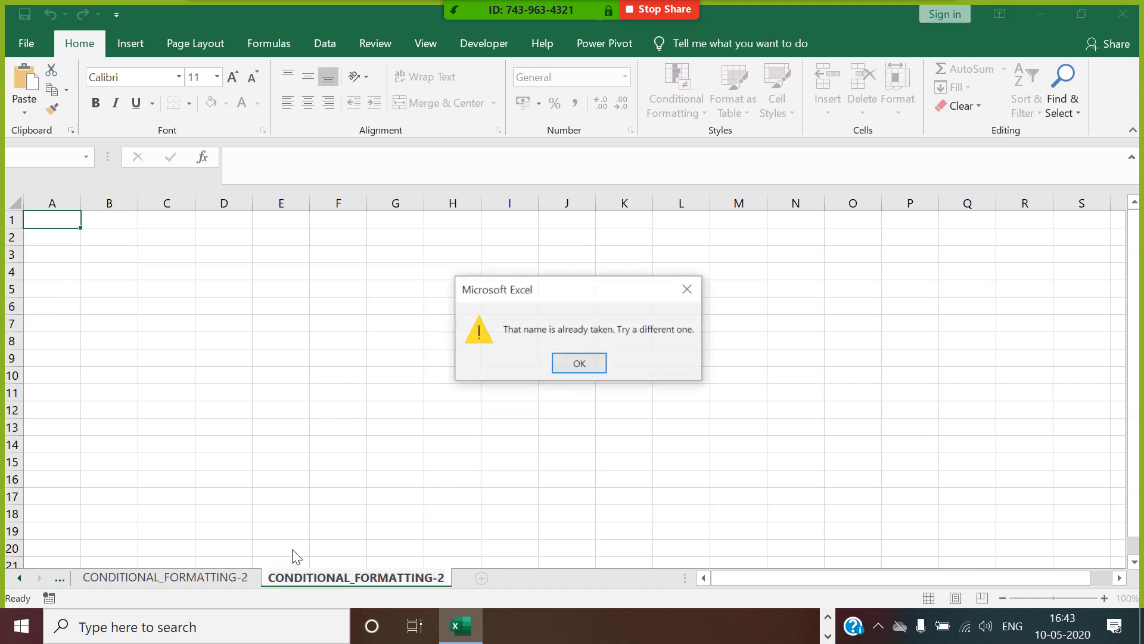
pyautogui.click(579, 364)
pyautogui.press('End')
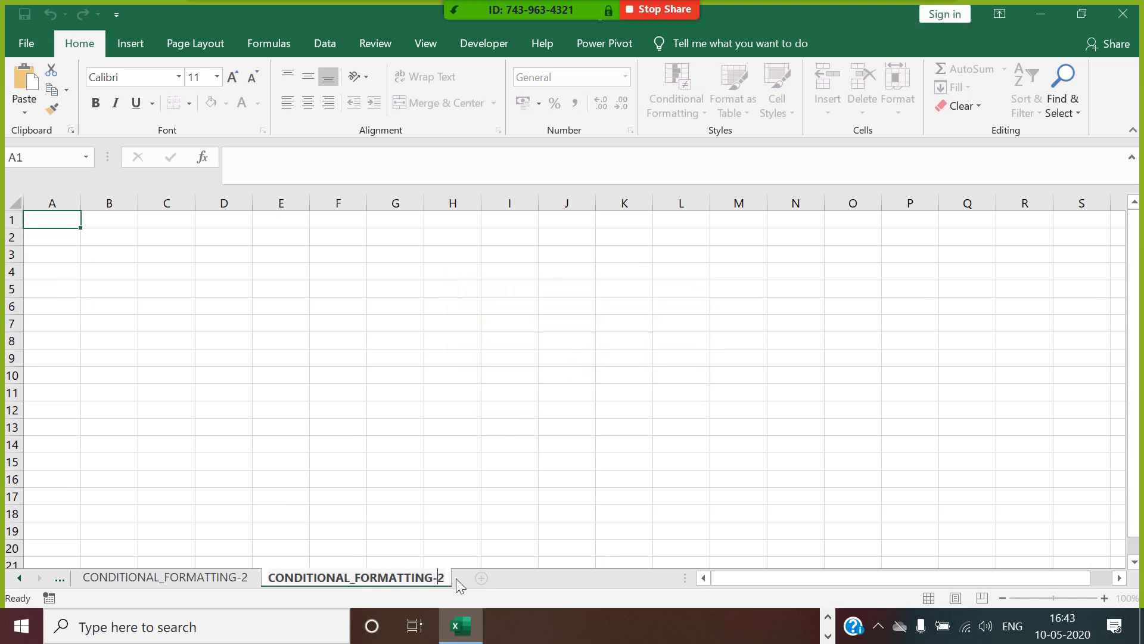
pyautogui.press('BackSpace')
pyautogui.write('3')
pyautogui.click(488, 499)
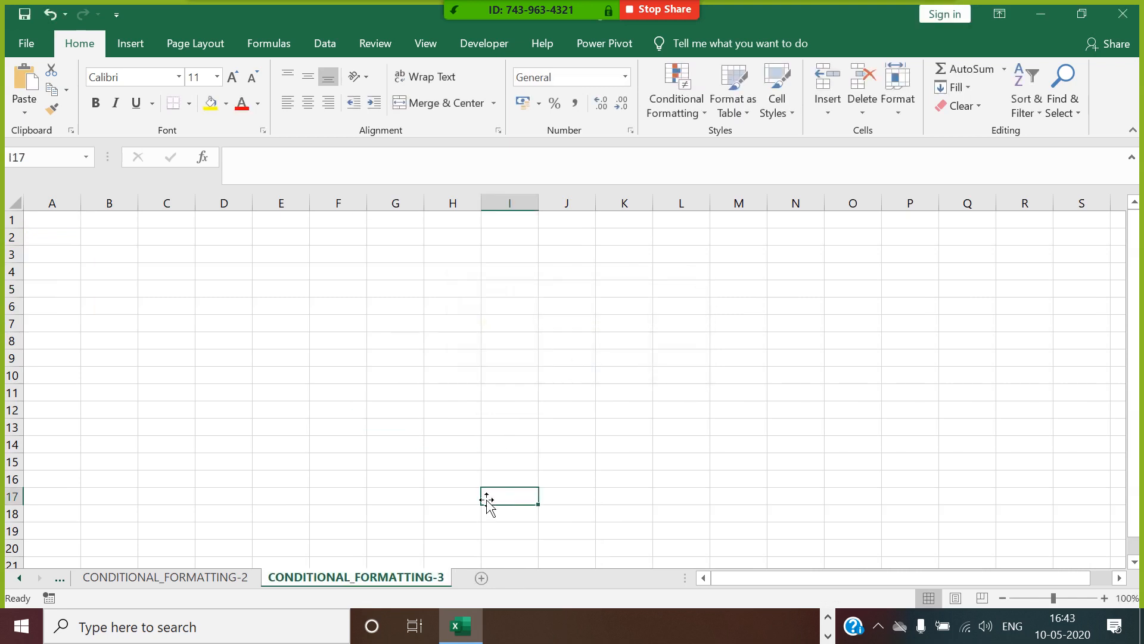
pyautogui.click(20, 576)
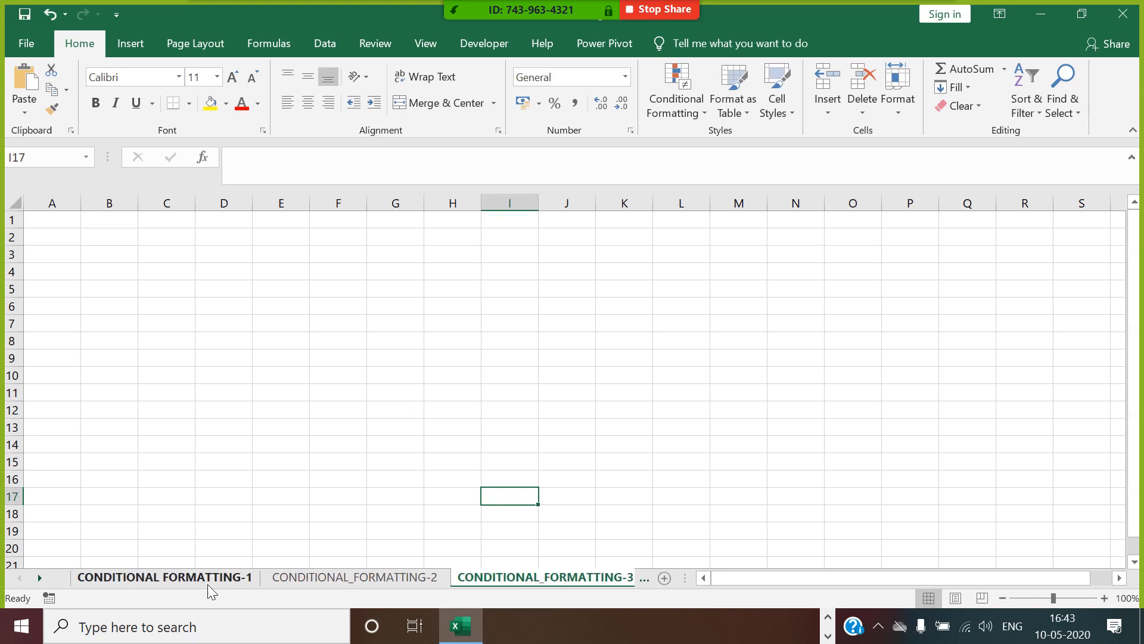
pyautogui.click(207, 579)
pyautogui.click(352, 579)
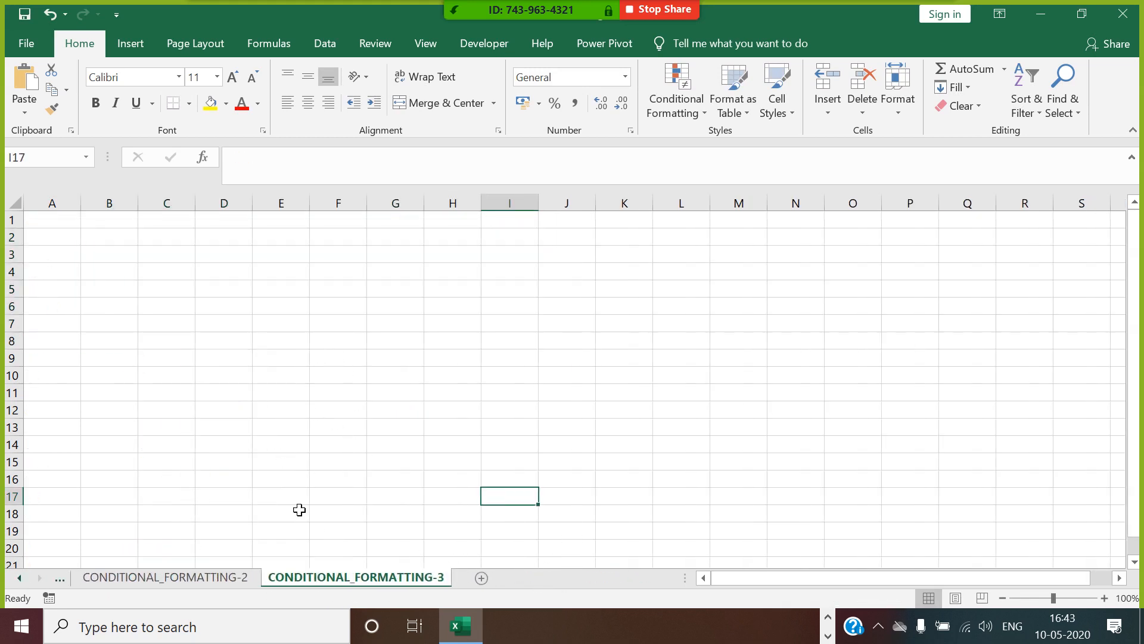
# Enter the headers SUBJECT in A1 and ASSIGNMENT STATUS in B1 of the CONDITIONAL_FORMATTING-3 sheet.
pyautogui.hotkey('ctrl', 'Home')
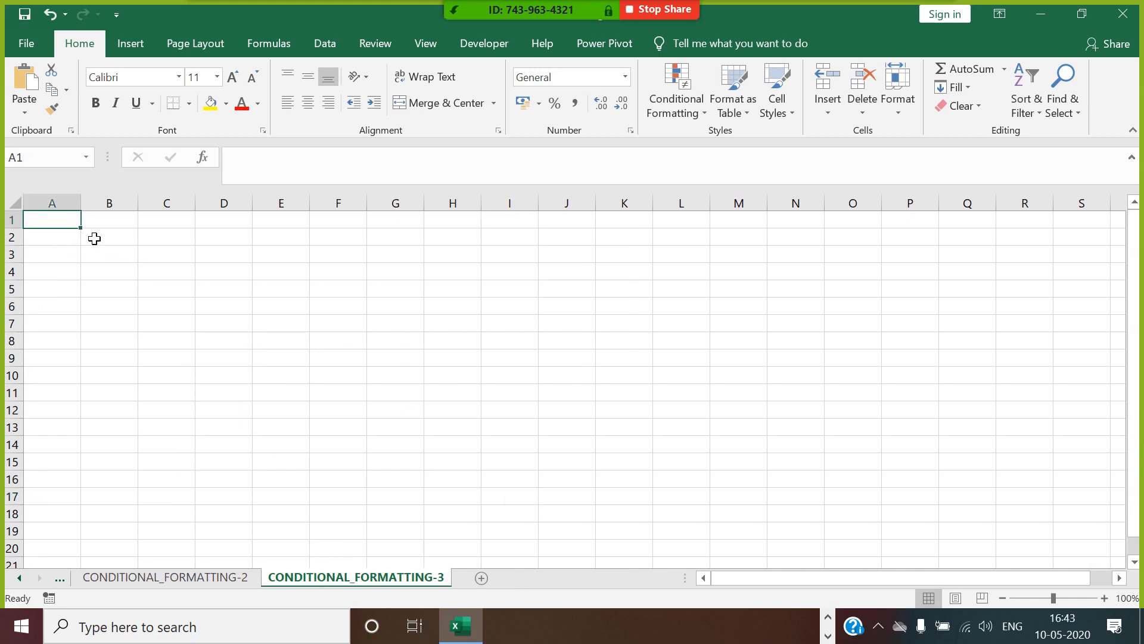
pyautogui.write('SUBJECT')
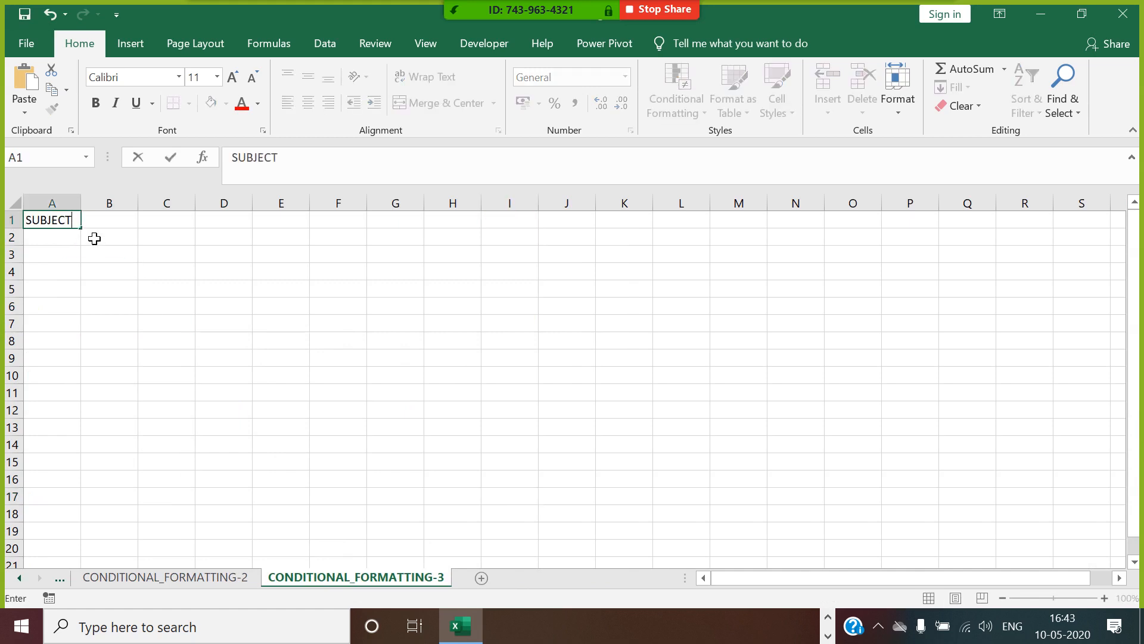
pyautogui.click(113, 227)
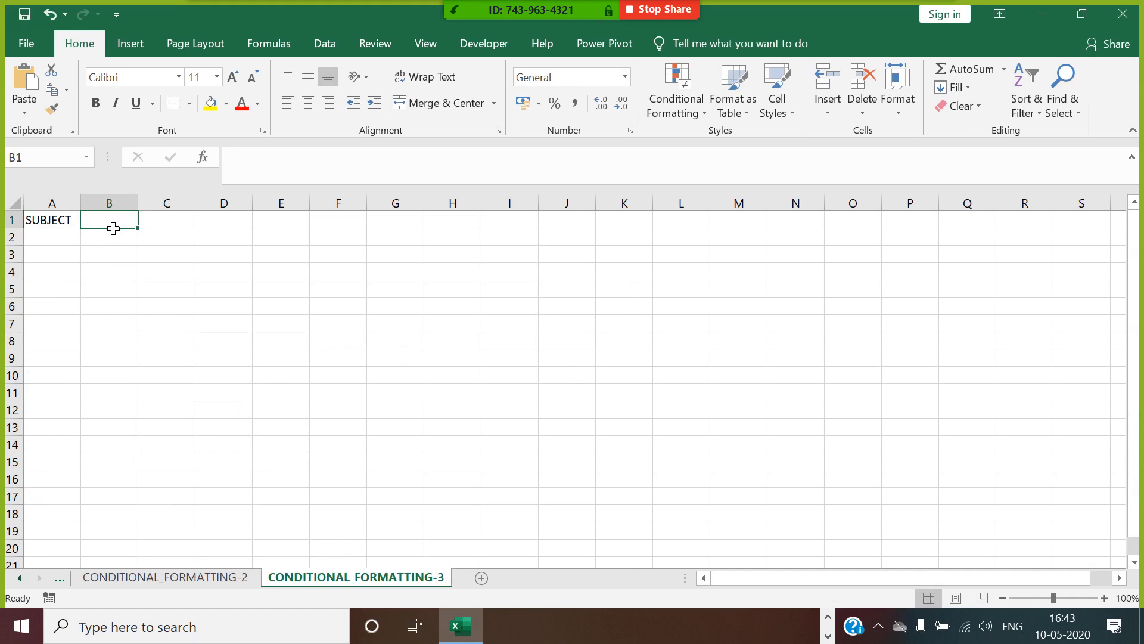
pyautogui.write('ASSIGN')
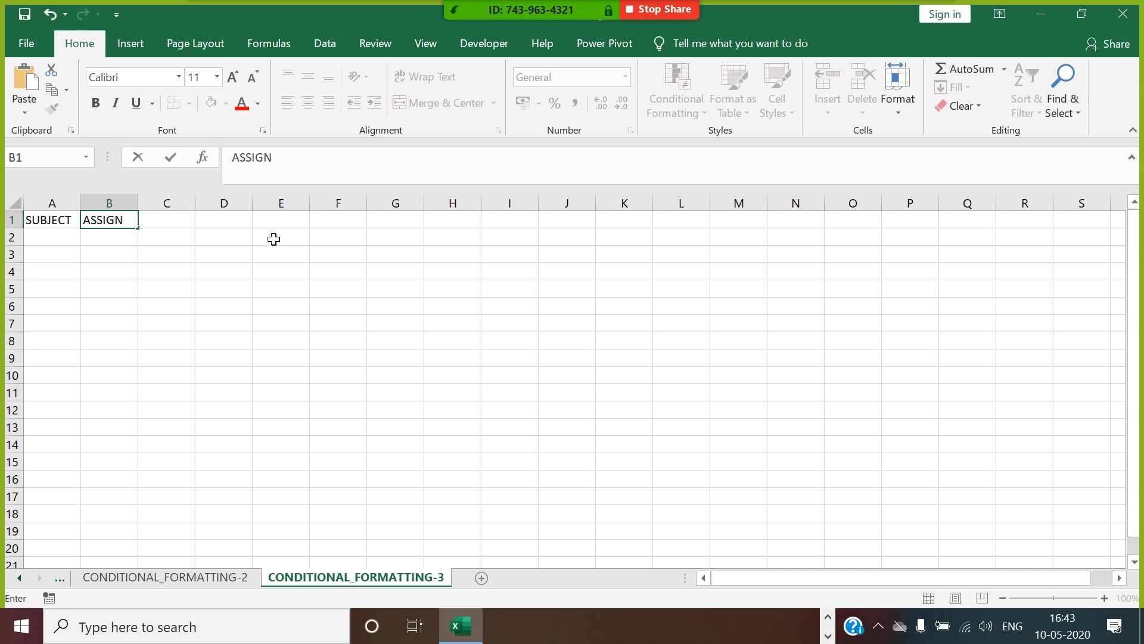
pyautogui.write('MENT ')
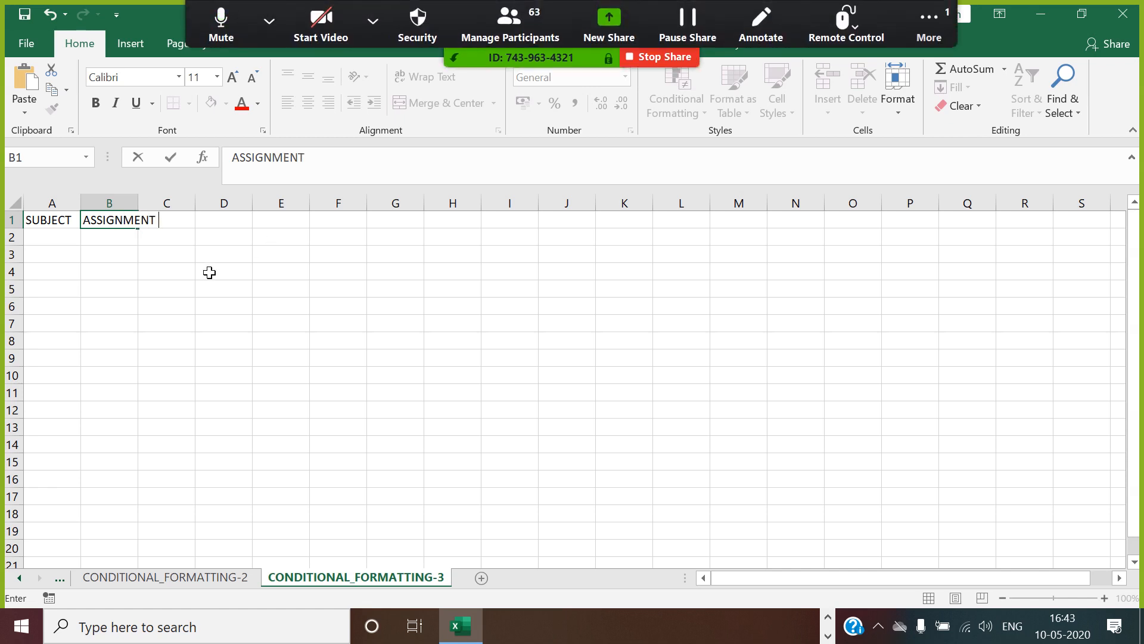
pyautogui.write('STATUS')
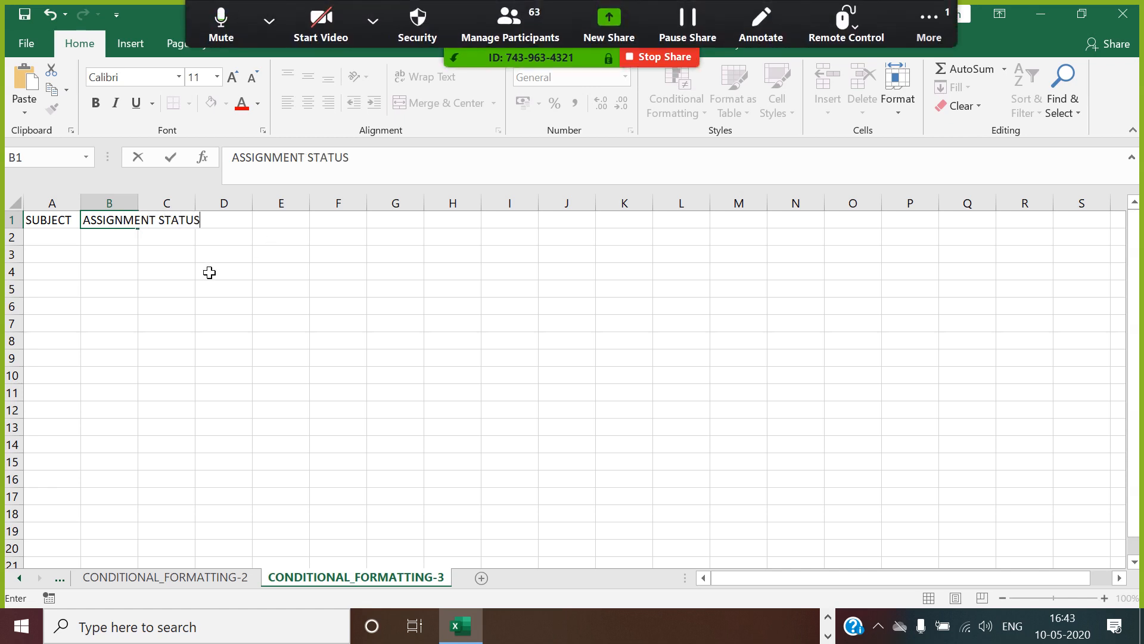
# Autofit the widths of columns A and B to their header text.
pyautogui.click(244, 288)
pyautogui.doubleClick(150, 210)
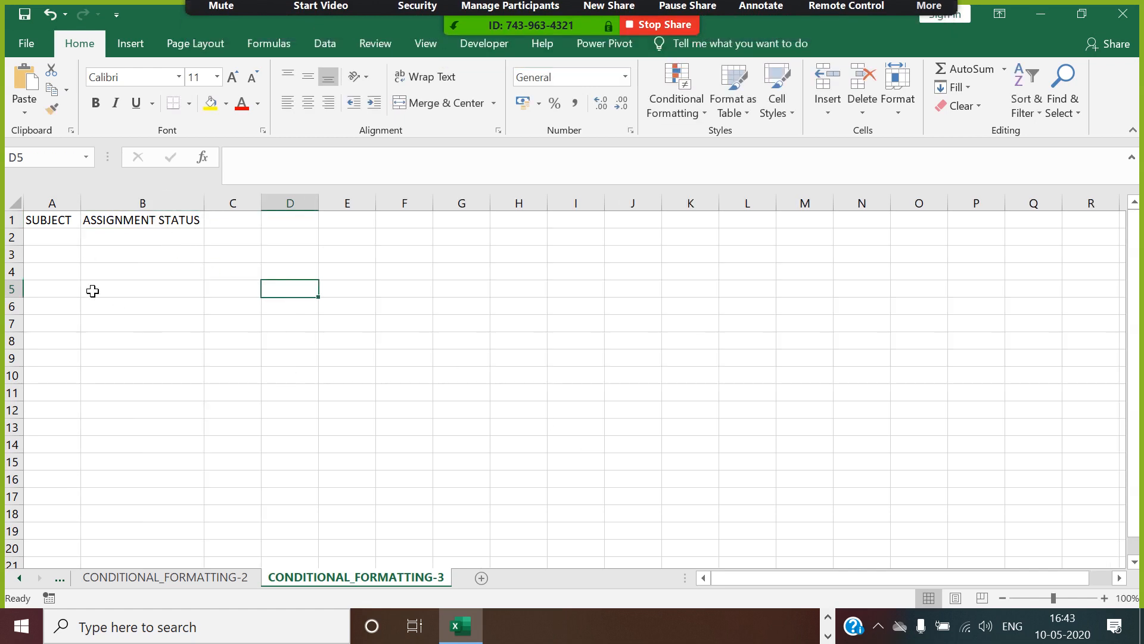
pyautogui.doubleClick(91, 208)
# Enter the subjects SAS, R, EXCEL and VBA in cells A2 to A5 under the SUBJECT header.
pyautogui.click(72, 237)
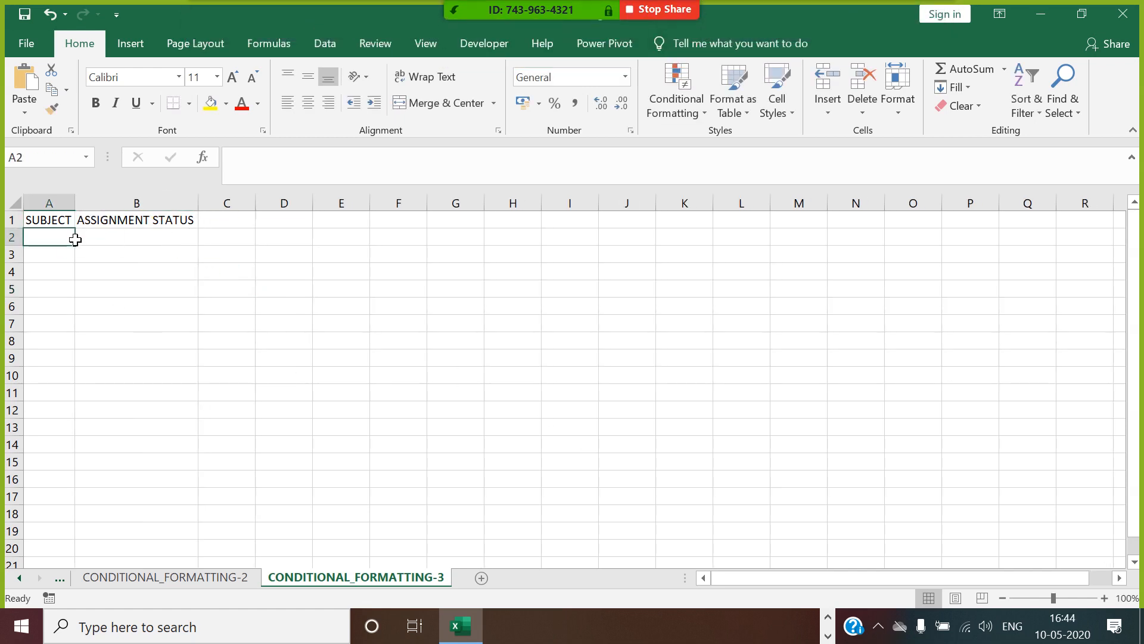
pyautogui.write('SAS')
pyautogui.click(57, 258)
pyautogui.write('R')
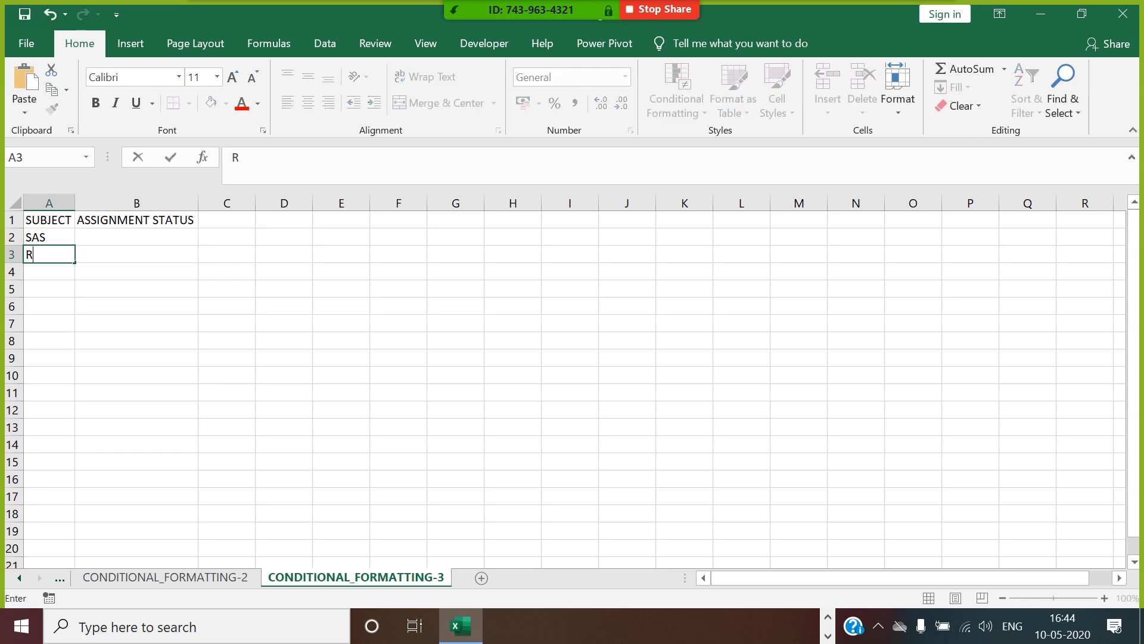
pyautogui.click(46, 276)
pyautogui.write('EXCEL')
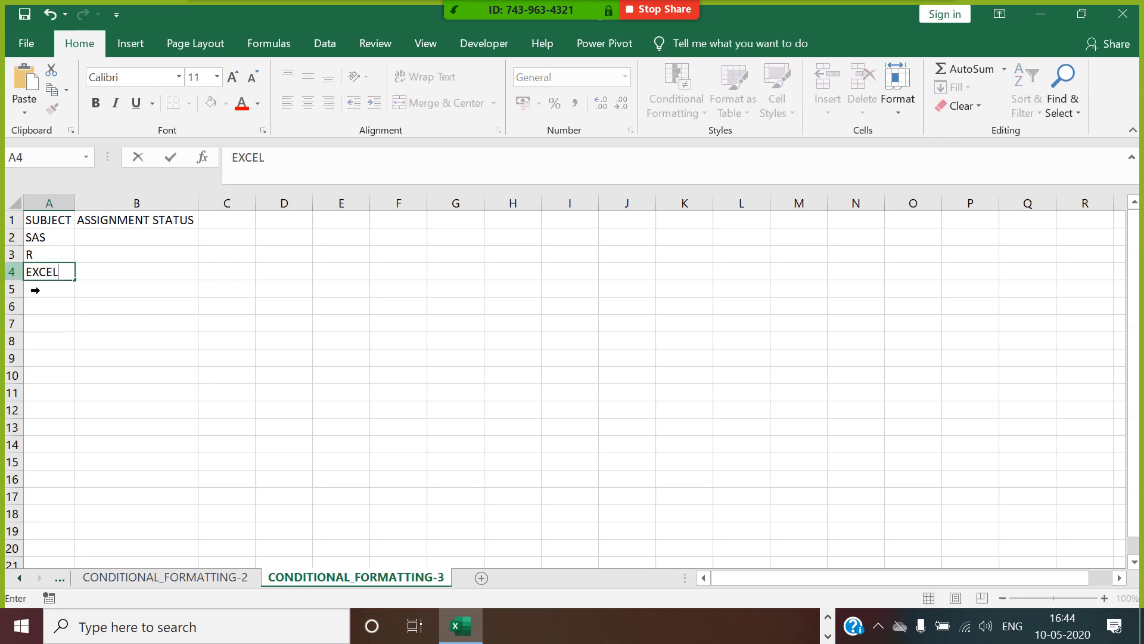
pyautogui.click(33, 289)
pyautogui.write('VBA')
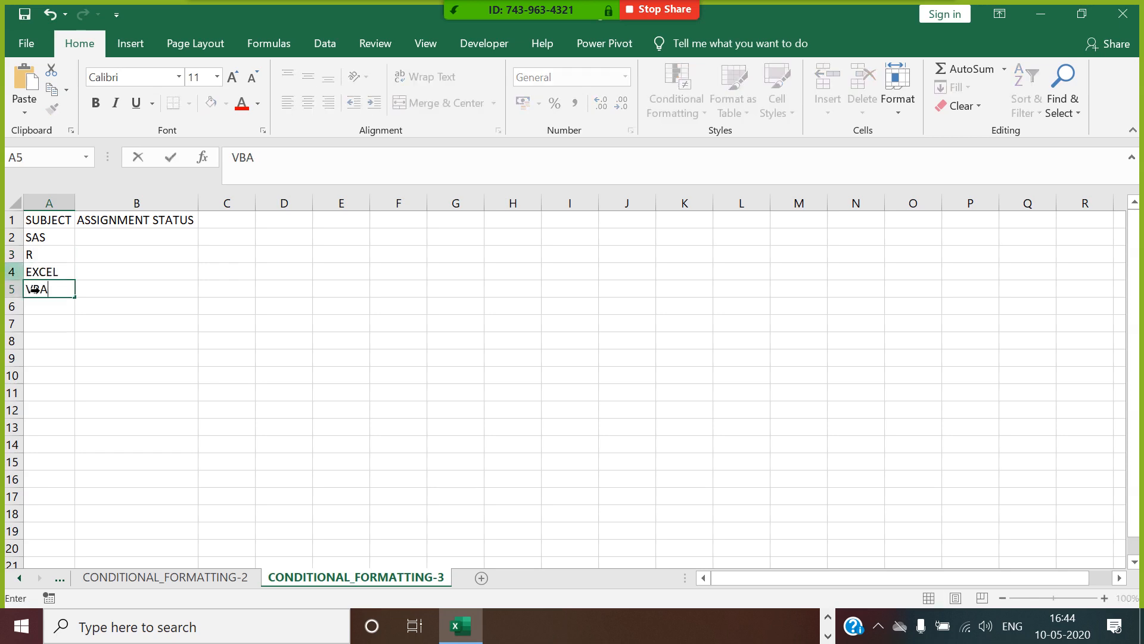
# Add the subjects ML, DL, PYTHON and TABLEAU in cells A6 to A9 and widen column A slightly.
pyautogui.press('Return')
pyautogui.write('ML')
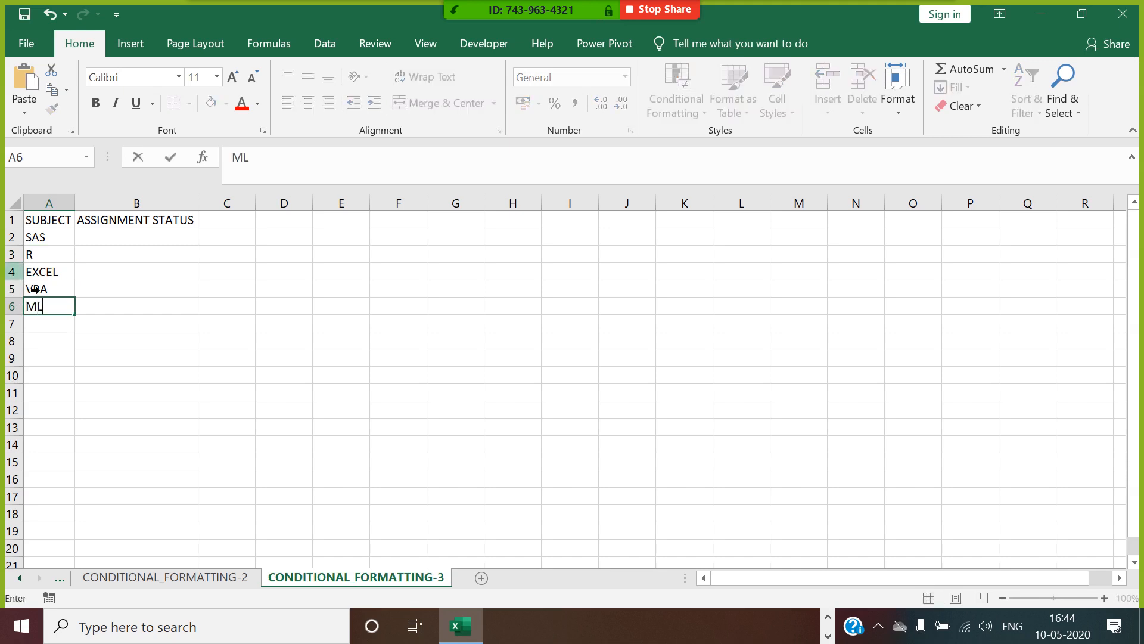
pyautogui.press('Return')
pyautogui.write('DL')
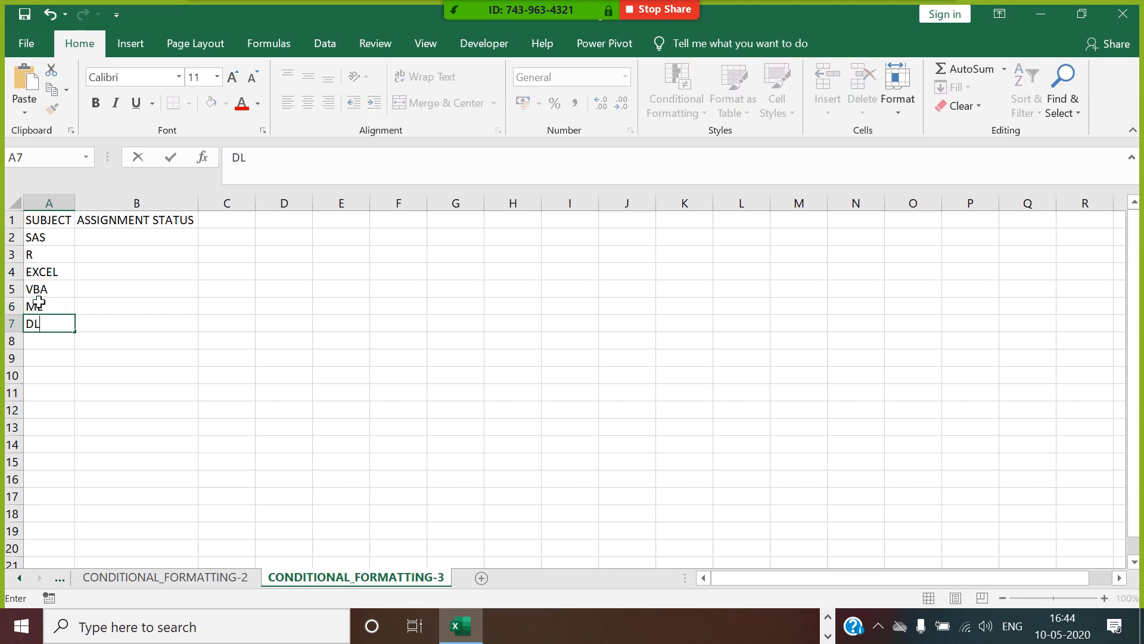
pyautogui.press('Return')
pyautogui.write('PYTHON')
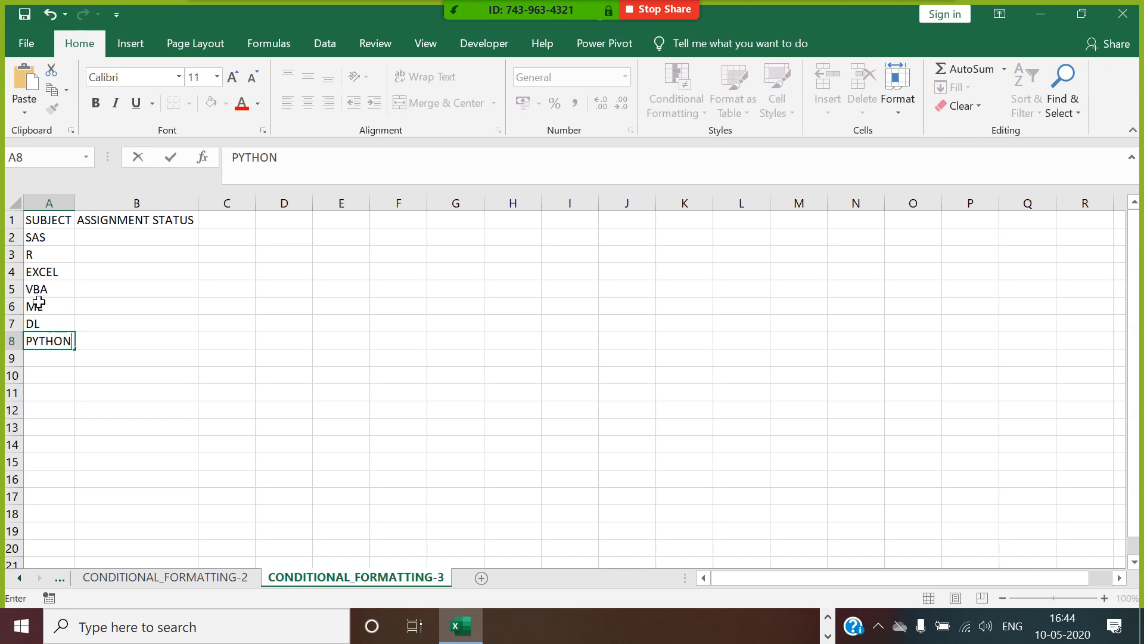
pyautogui.press('Return')
pyautogui.write('TAB')
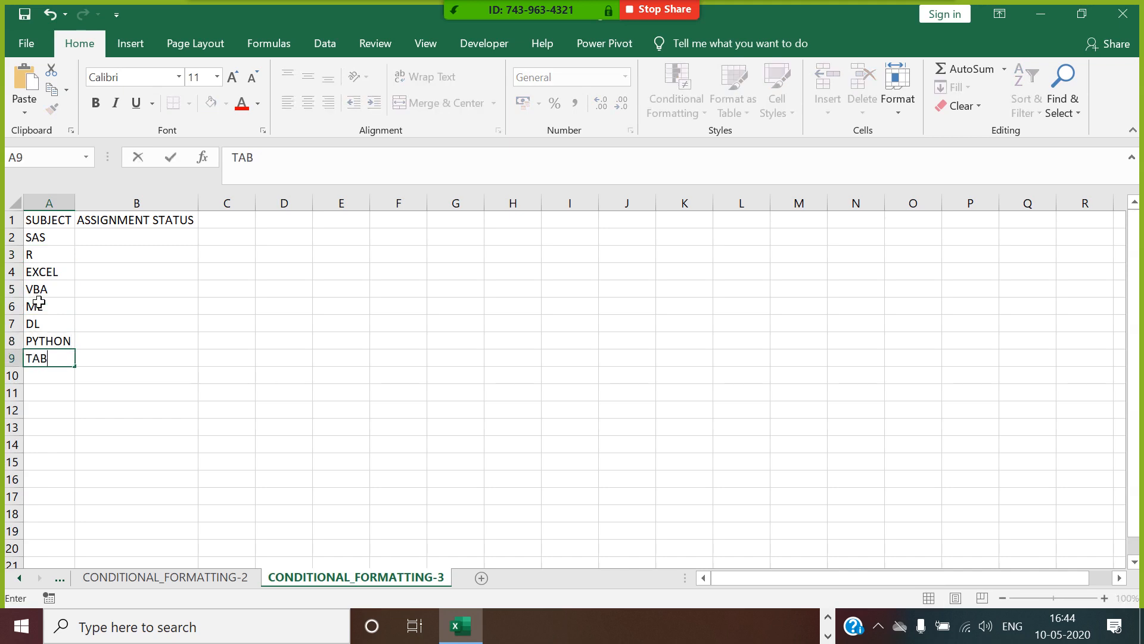
pyautogui.write('LEAU')
pyautogui.press('Return')
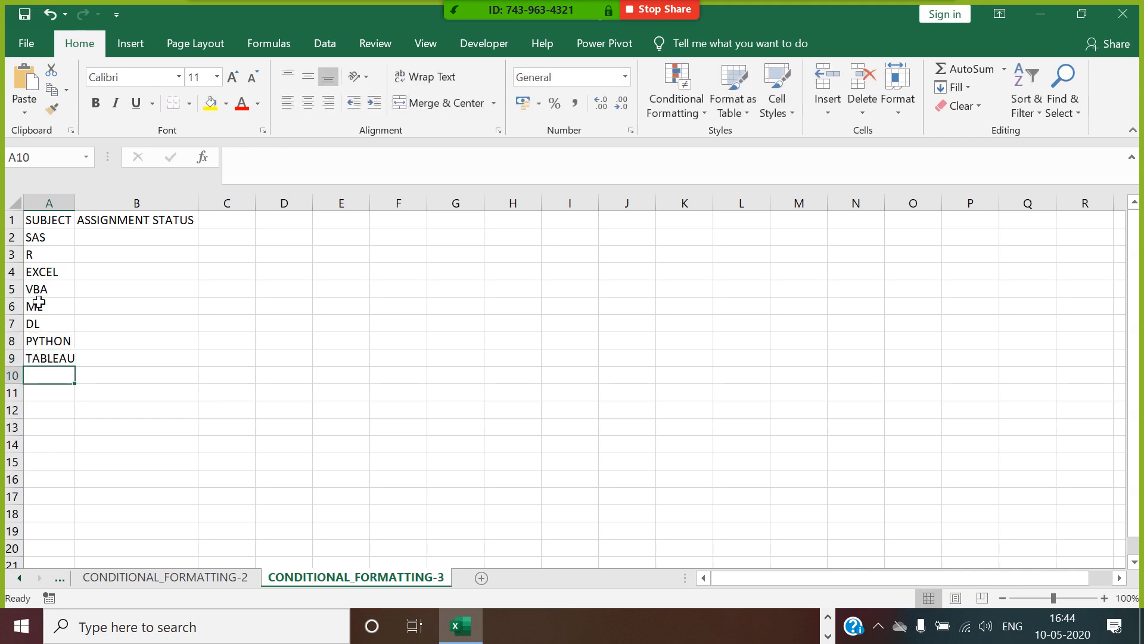
pyautogui.moveTo(75, 203); pyautogui.dragTo(77, 203)
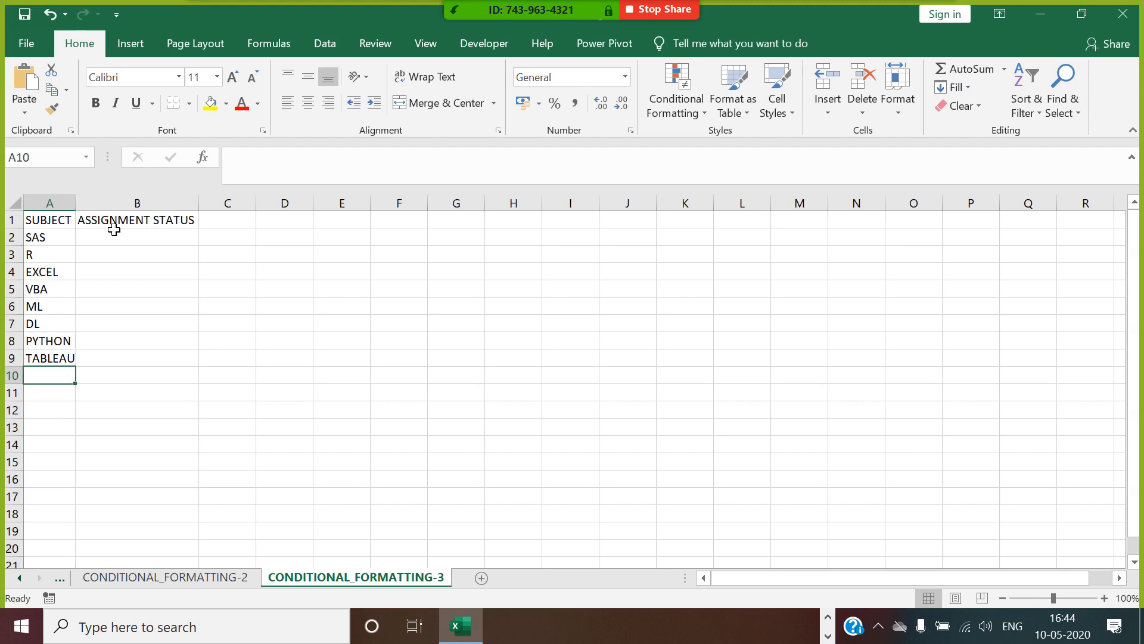
# Enter the status options YET TO START, IN PROGRESS and COMPLETED in cells J1 to J3.
pyautogui.click(117, 237)
pyautogui.click(635, 222)
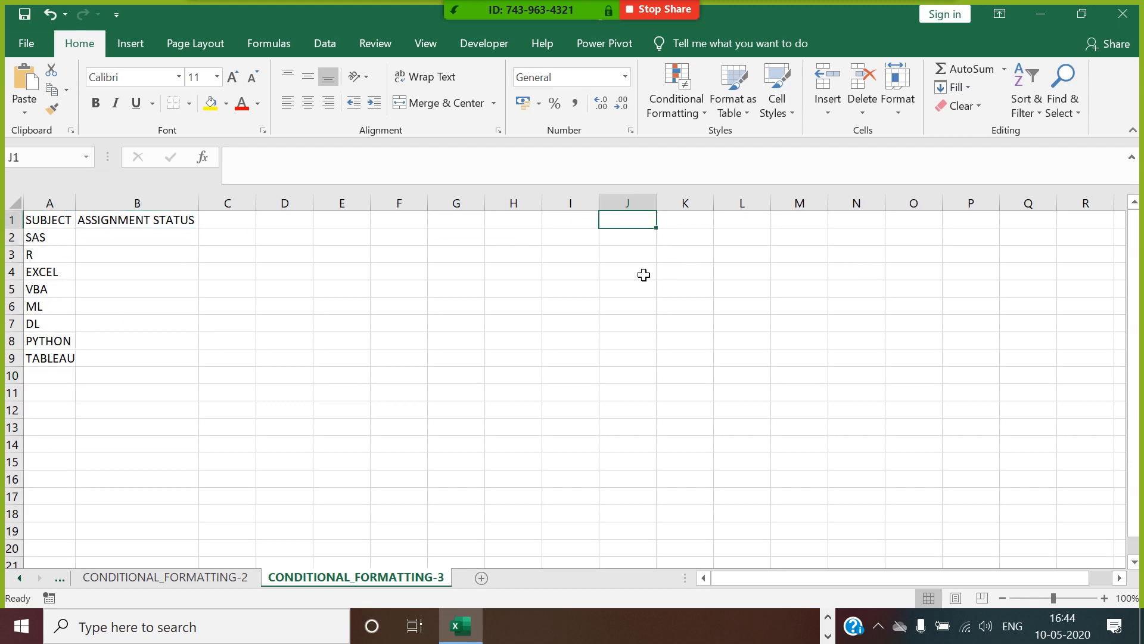
pyautogui.write('YET ')
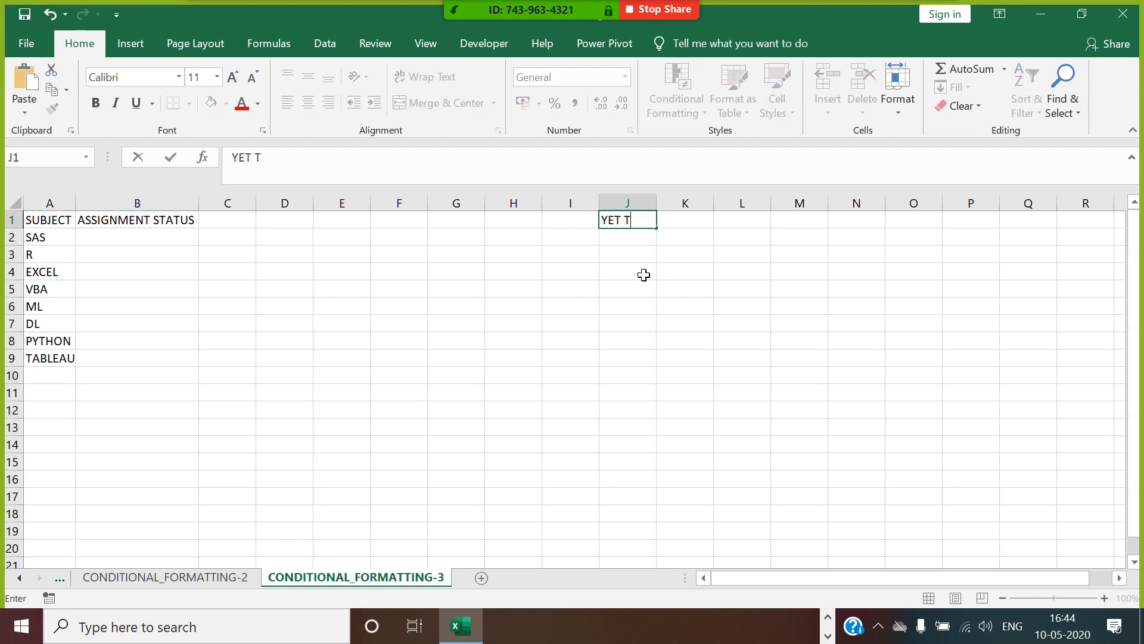
pyautogui.write('TO START')
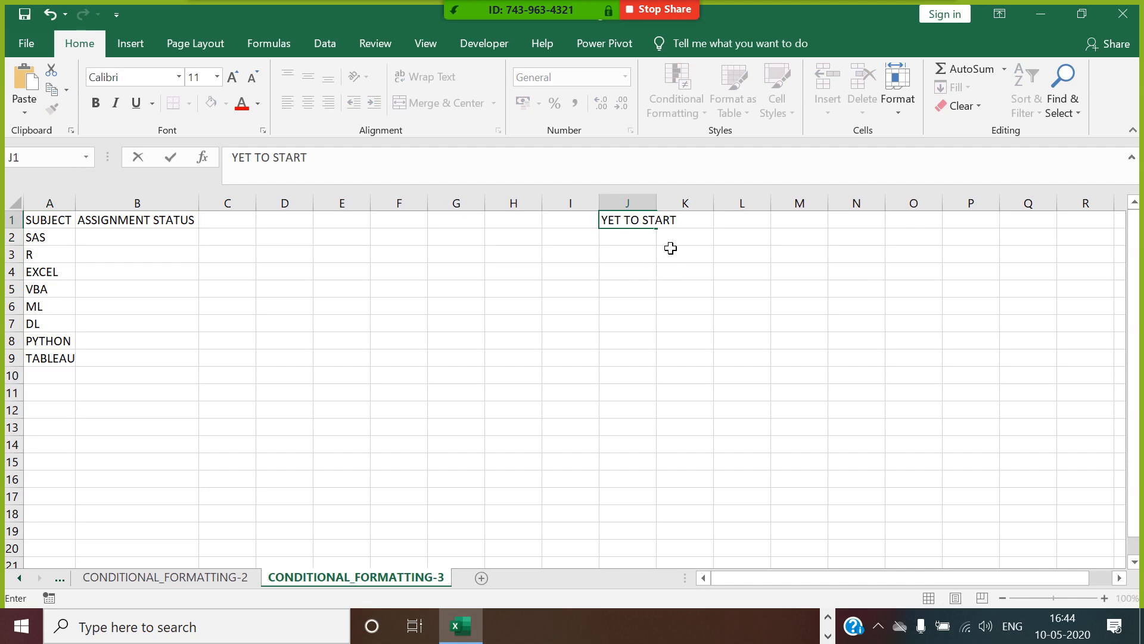
pyautogui.click(646, 238)
pyautogui.write('W')
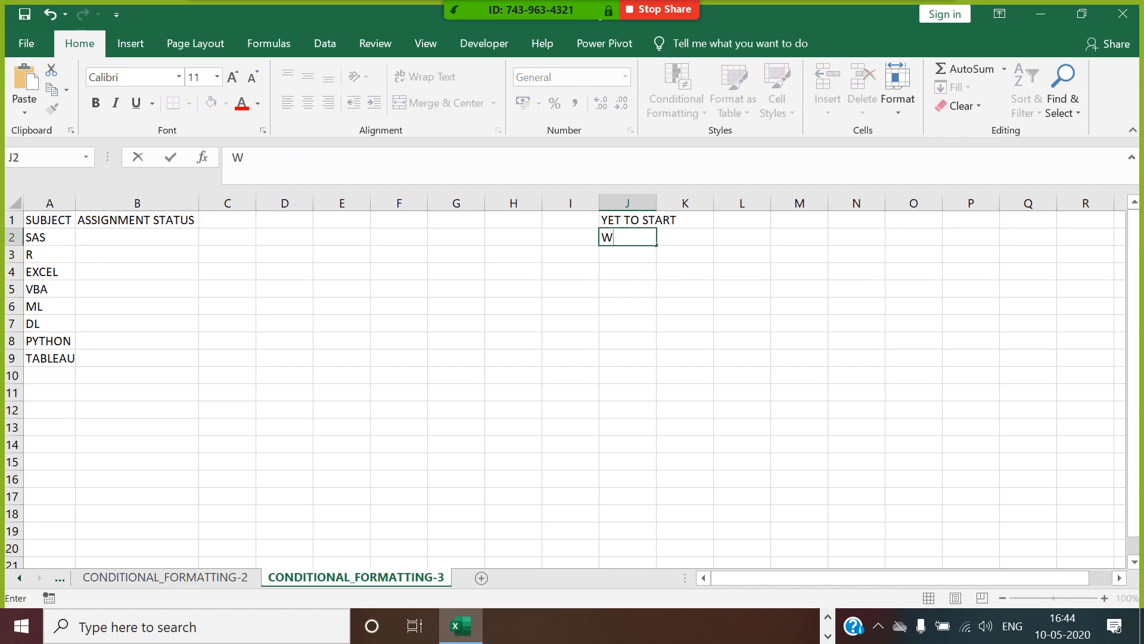
pyautogui.write('OR')
pyautogui.press('BackSpace')
pyautogui.press('BackSpace')
pyautogui.press('BackSpace')
pyautogui.write('IN PROGRESS')
pyautogui.click(634, 262)
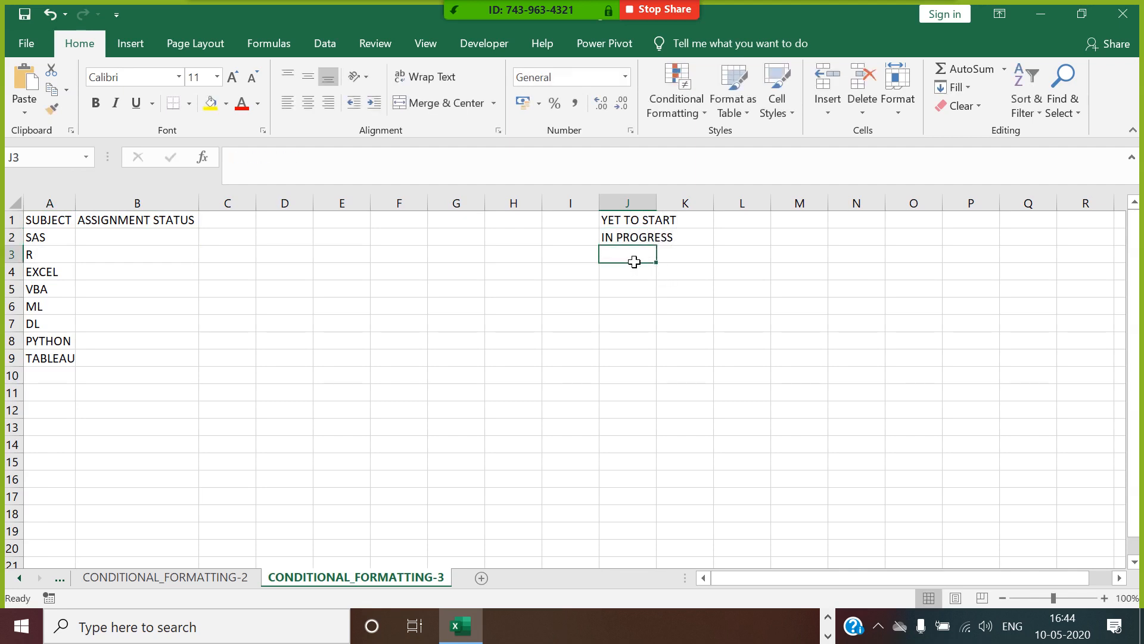
pyautogui.write('COMPLETED')
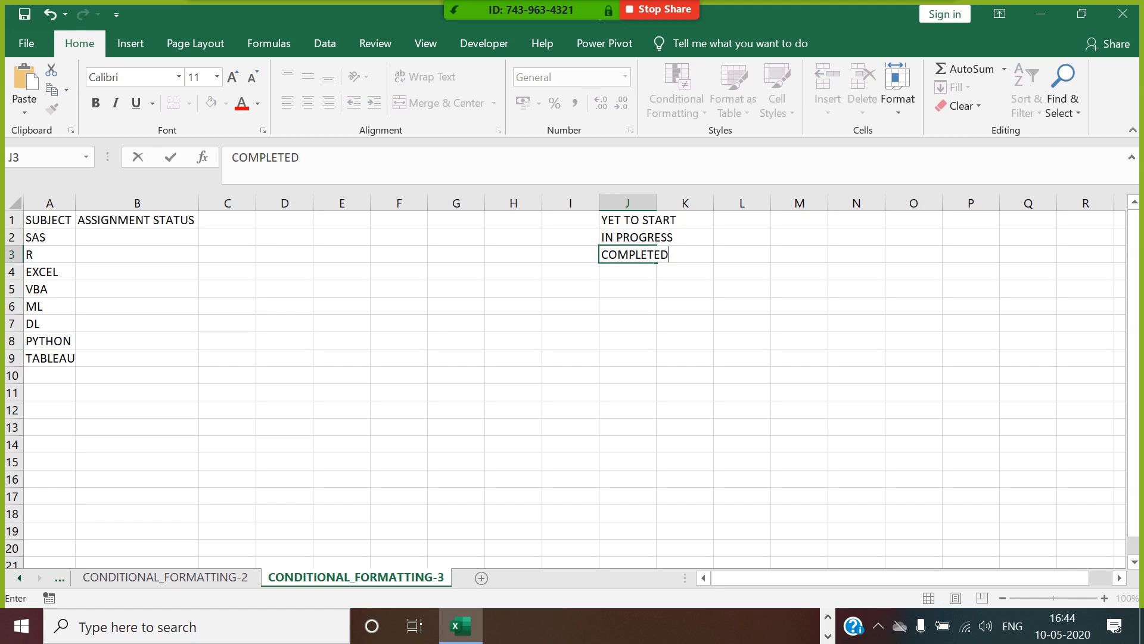
pyautogui.click(701, 327)
# Apply list data validation to B2 with J1:J3 as its source, and fill it down to B9.
pyautogui.click(136, 239)
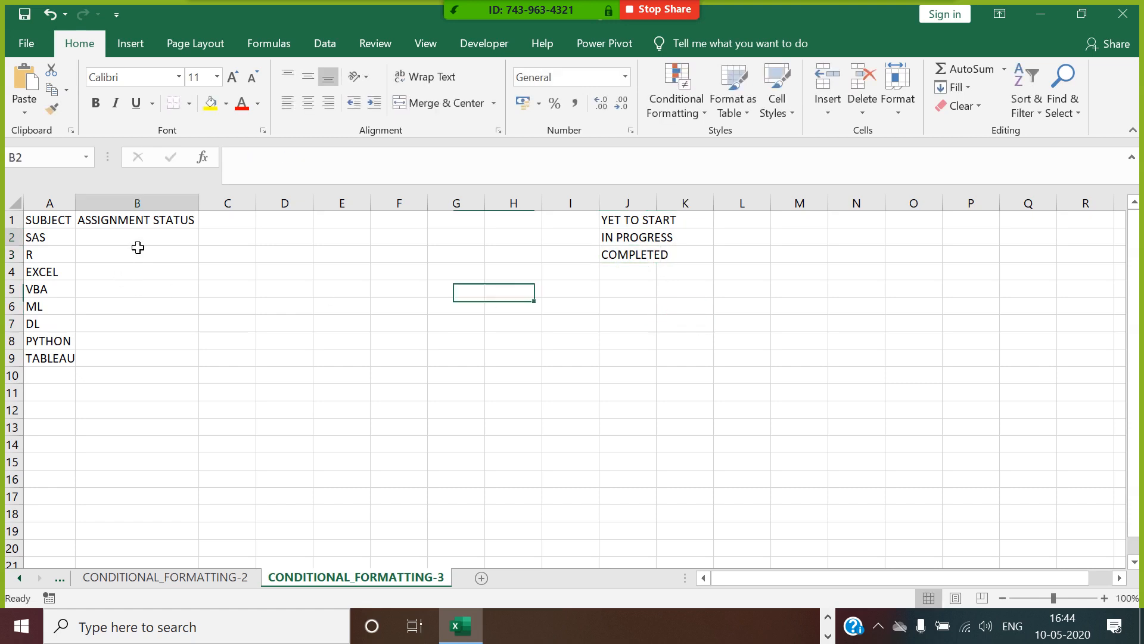
pyautogui.click(323, 47)
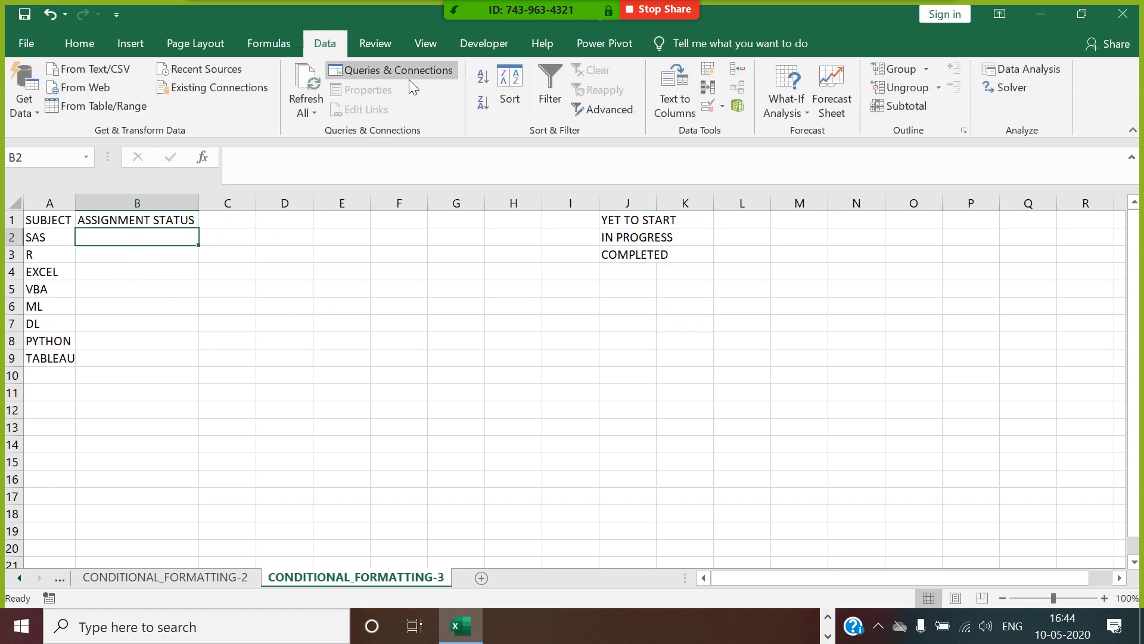
pyautogui.click(723, 108)
pyautogui.click(735, 128)
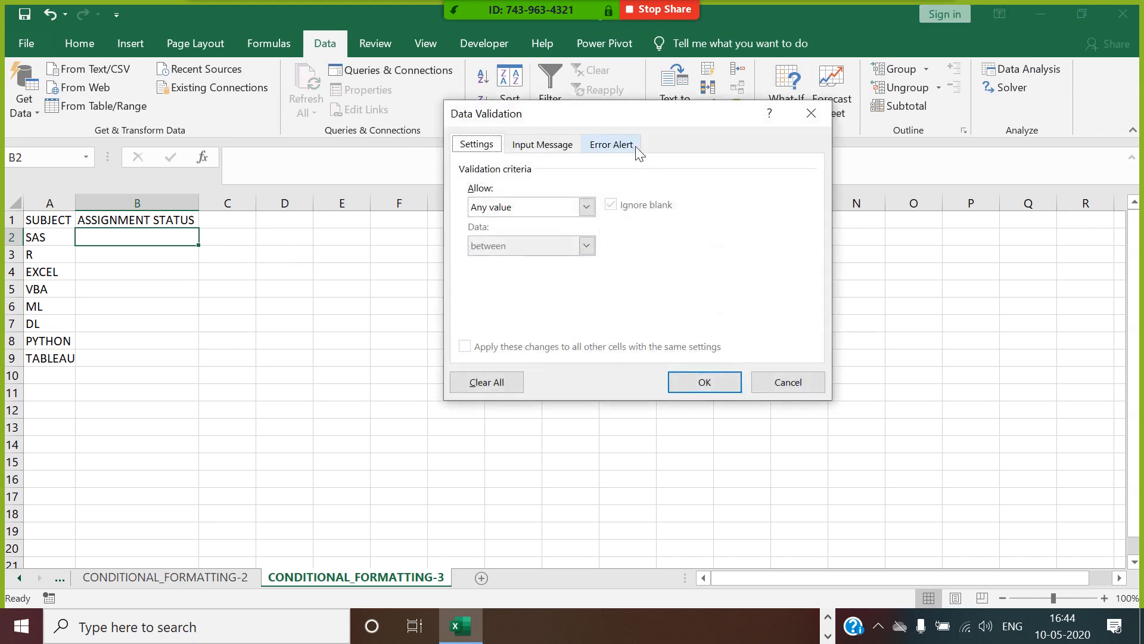
pyautogui.moveTo(638, 118); pyautogui.dragTo(822, 425)
pyautogui.click(773, 513)
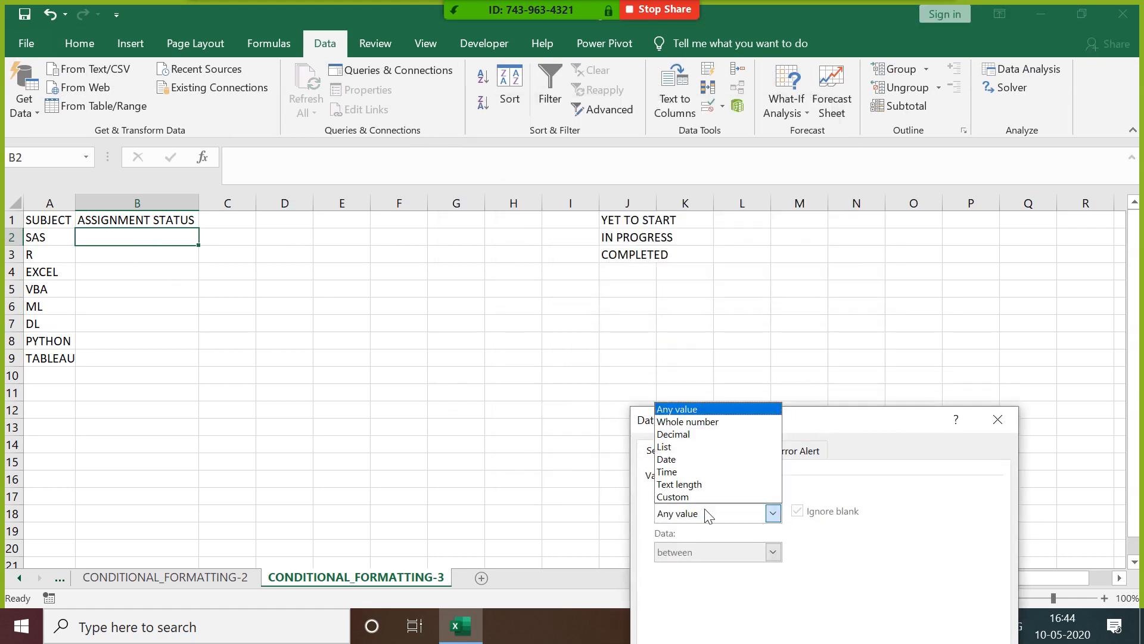
pyautogui.click(703, 453)
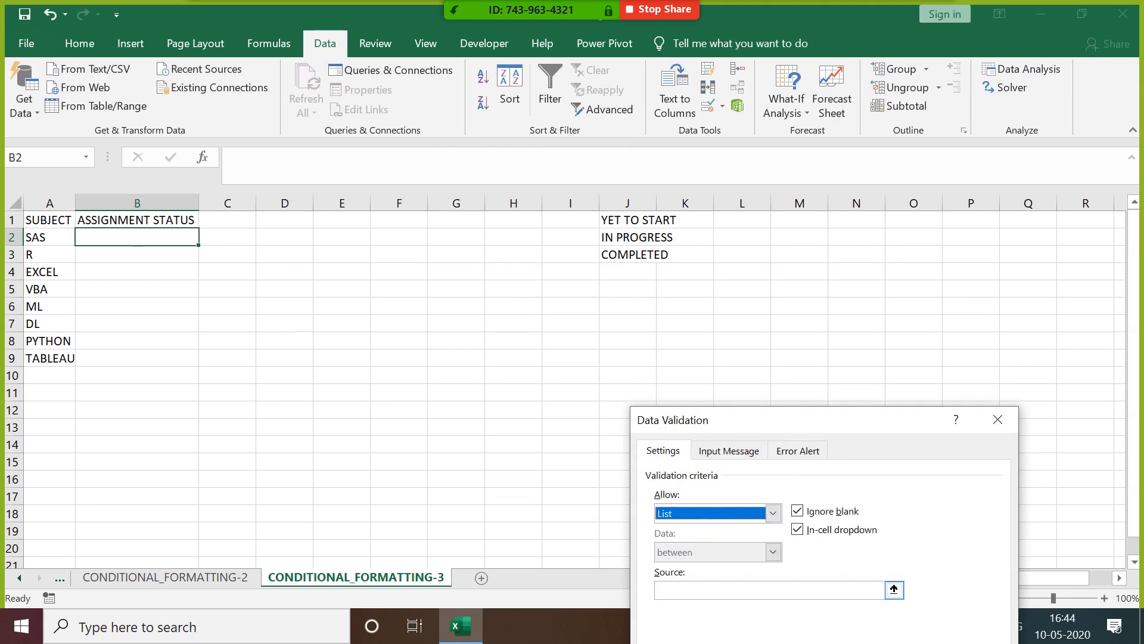
pyautogui.click(768, 590)
pyautogui.moveTo(644, 222); pyautogui.dragTo(644, 257)
pyautogui.moveTo(874, 424); pyautogui.dragTo(918, 278)
pyautogui.click(929, 542)
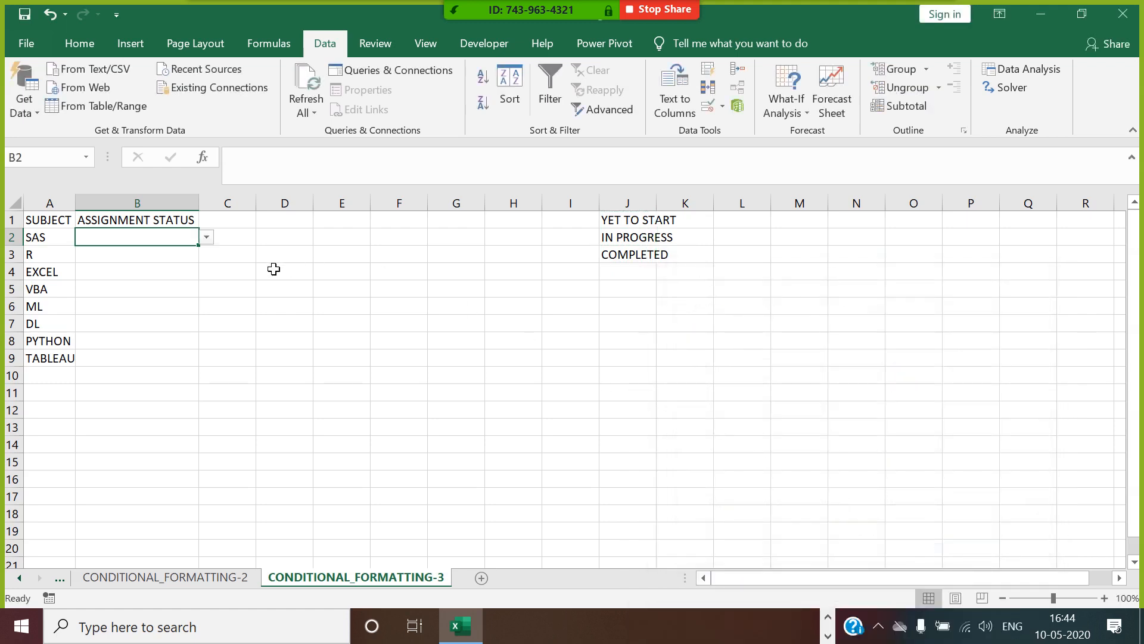
pyautogui.moveTo(208, 255); pyautogui.dragTo(199, 365)
pyautogui.click(289, 307)
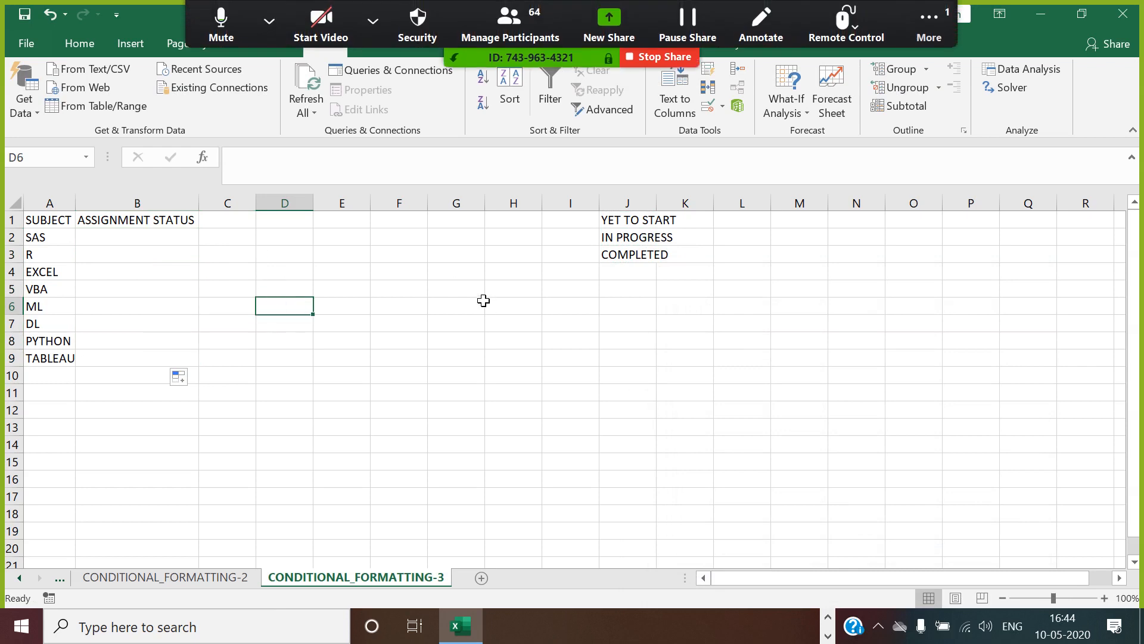
# Start a new conditional formatting rule on B2 for cells whose value is equal to YET TO START.
pyautogui.click(176, 240)
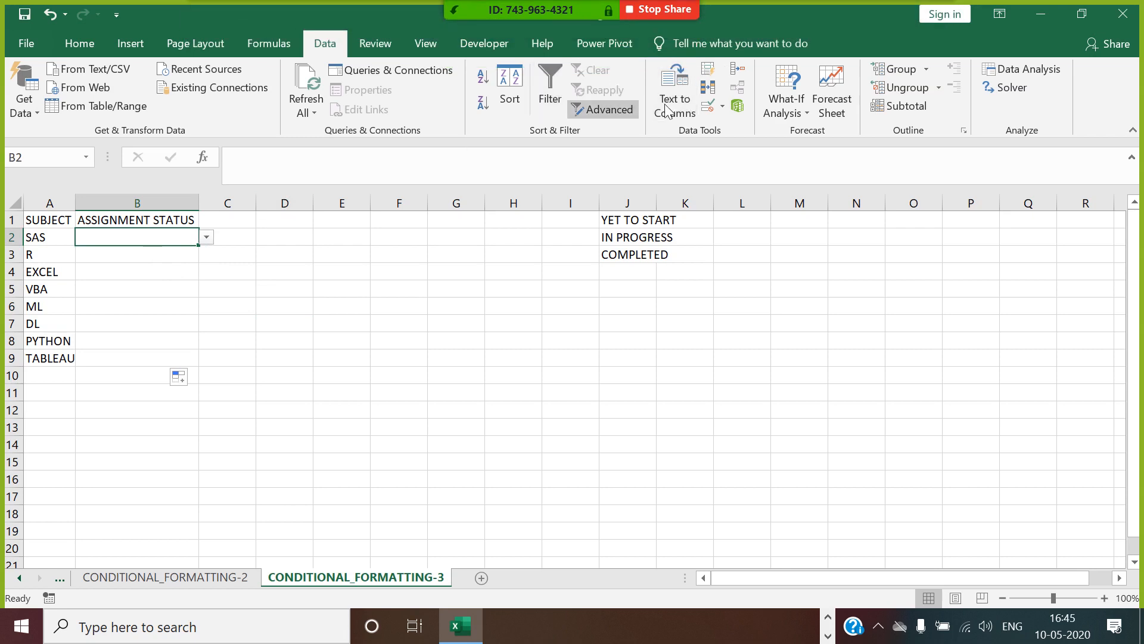
pyautogui.click(81, 43)
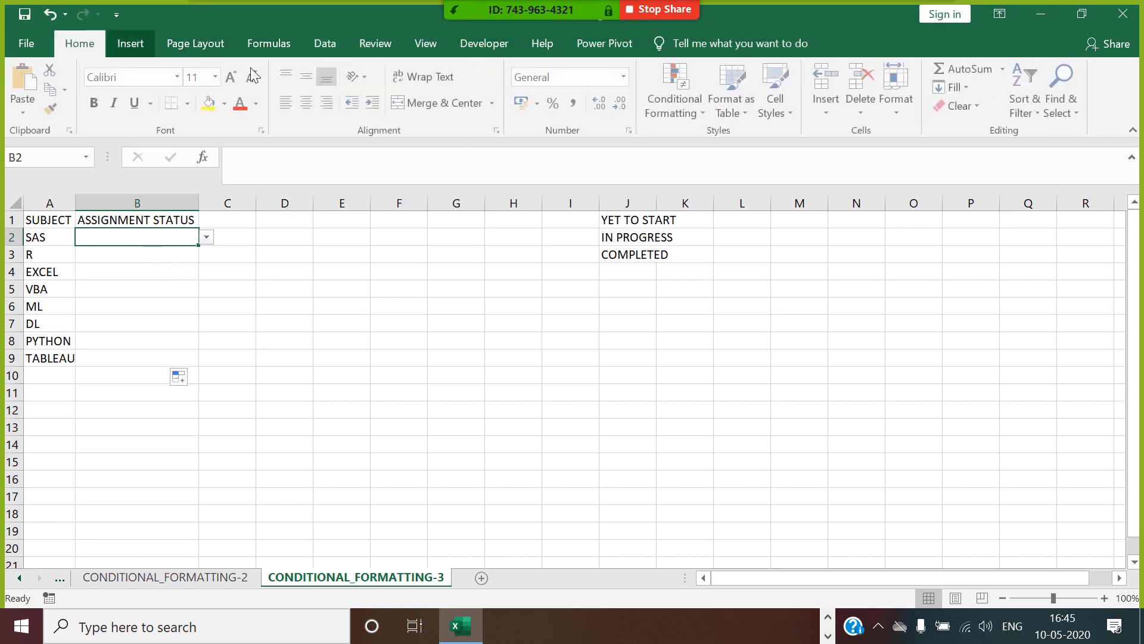
pyautogui.click(692, 111)
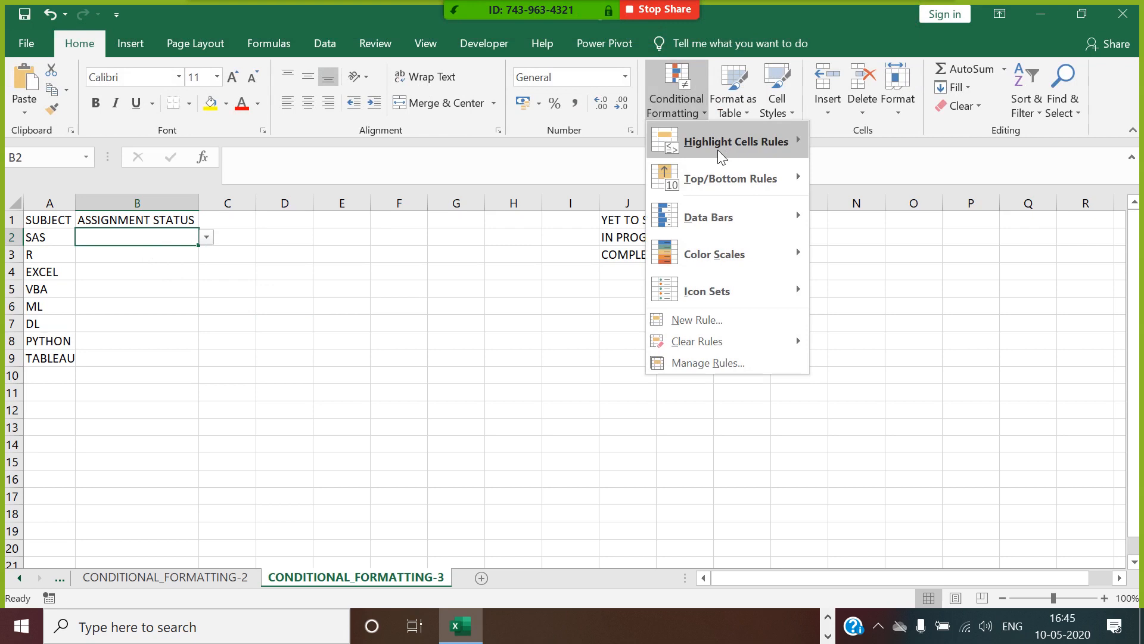
pyautogui.click(710, 321)
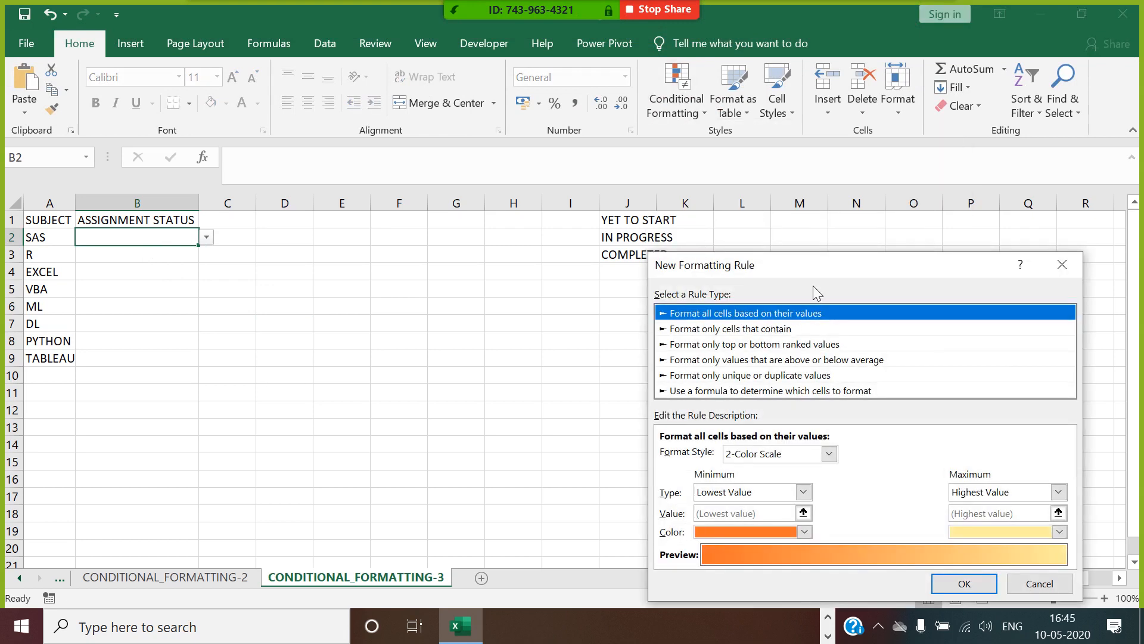
pyautogui.moveTo(815, 264); pyautogui.dragTo(911, 232)
pyautogui.click(878, 295)
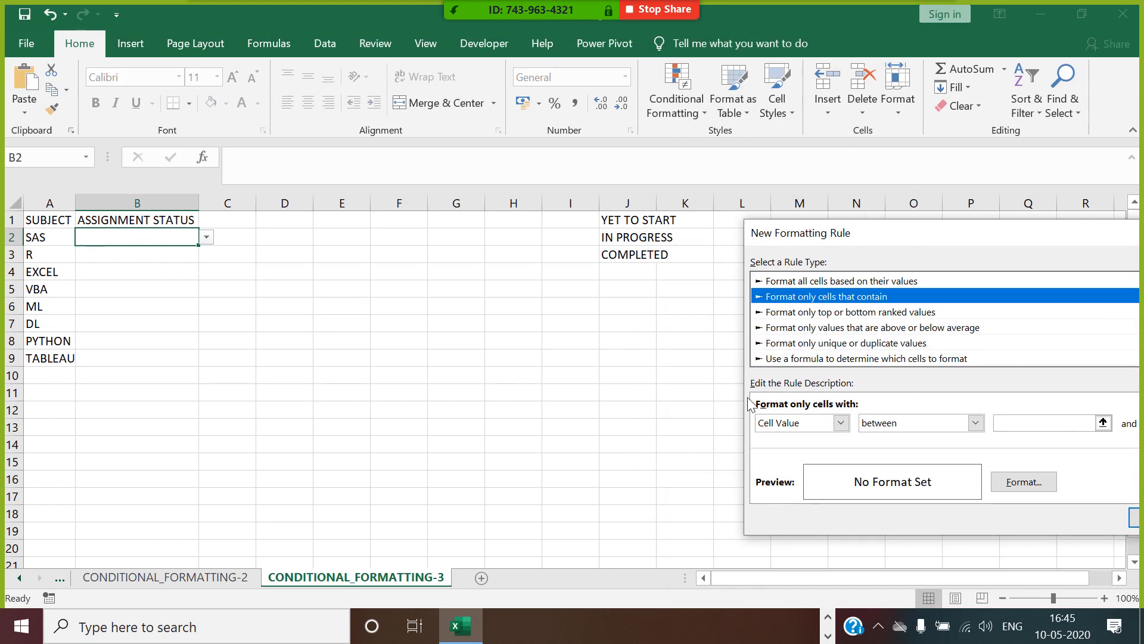
pyautogui.click(975, 423)
pyautogui.click(963, 462)
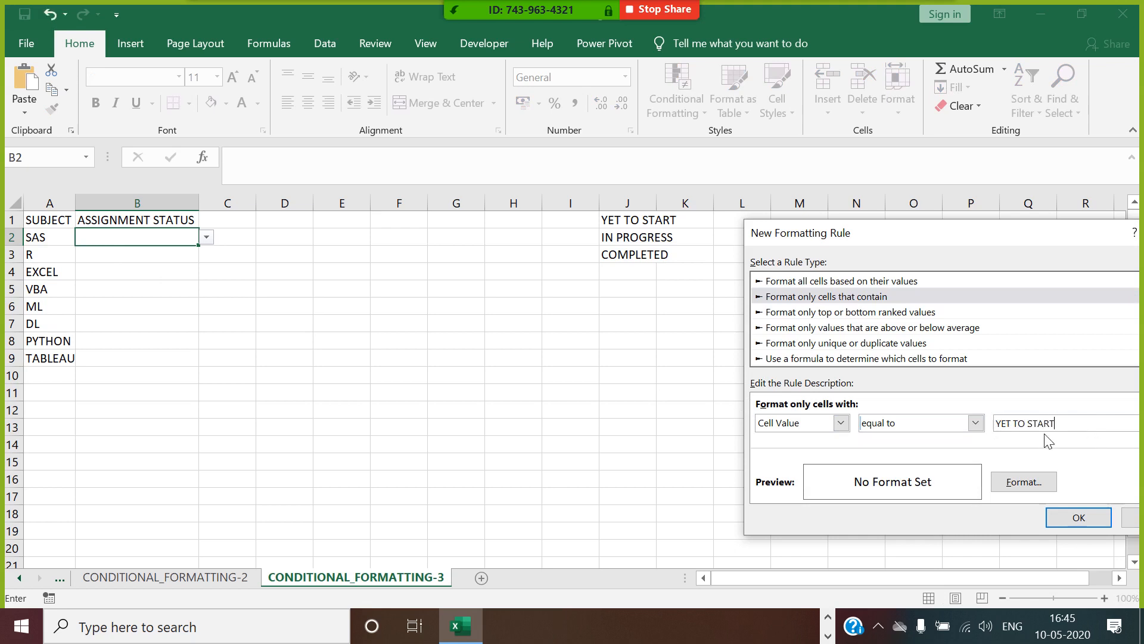
# Format the YET TO START rule with a red fill and bold white font, and apply it to B2.
pyautogui.click(1016, 484)
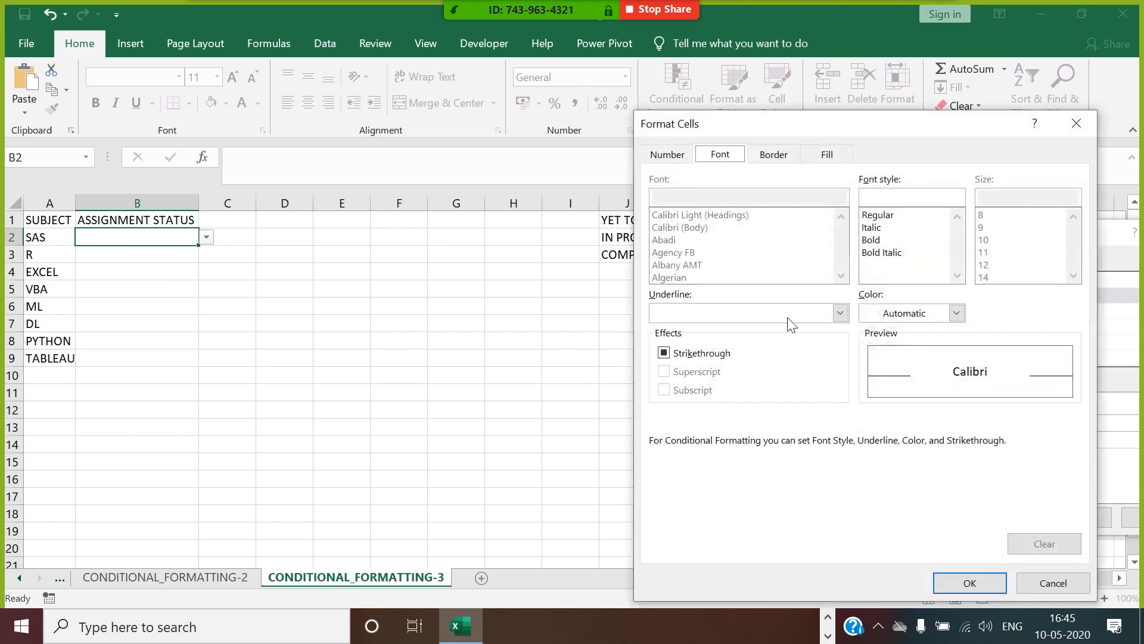
pyautogui.click(812, 156)
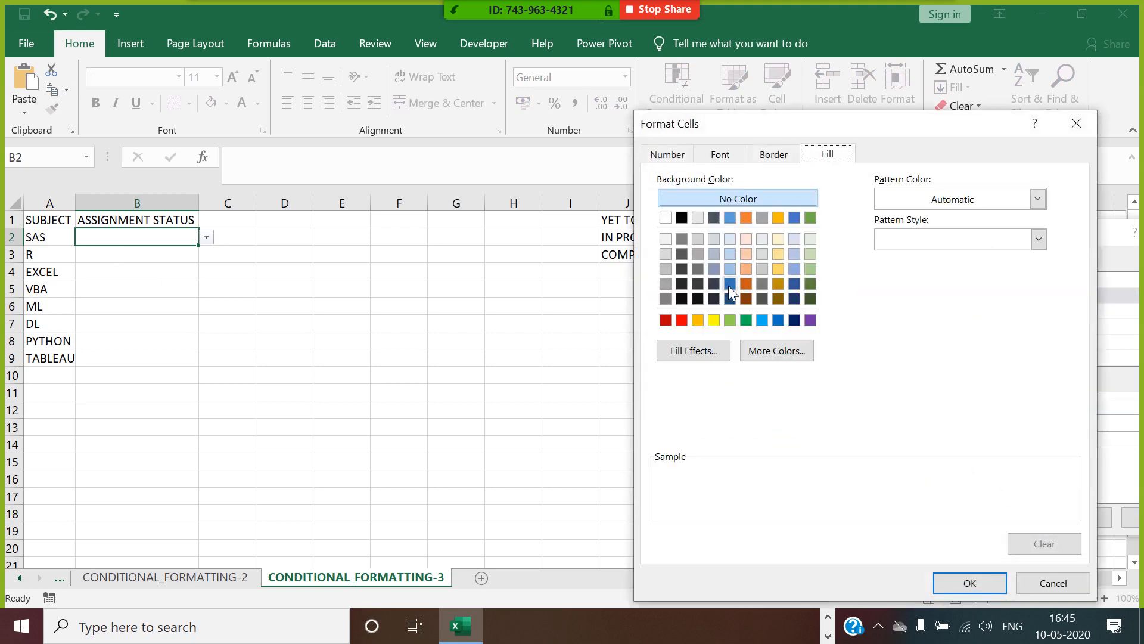
pyautogui.click(686, 320)
pyautogui.click(720, 154)
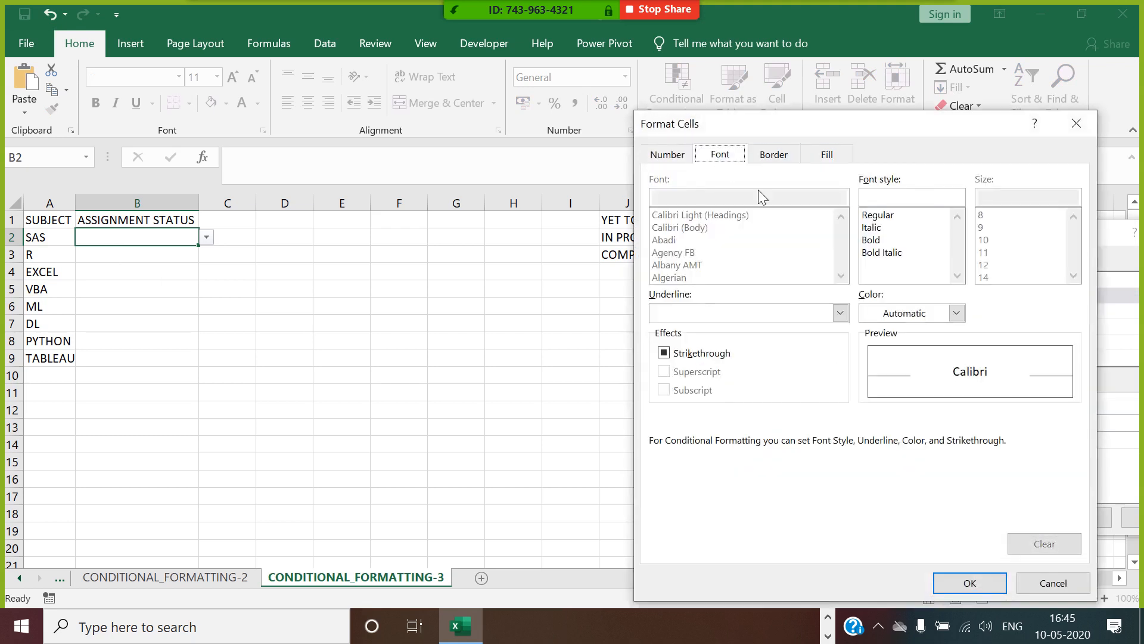
pyautogui.click(874, 241)
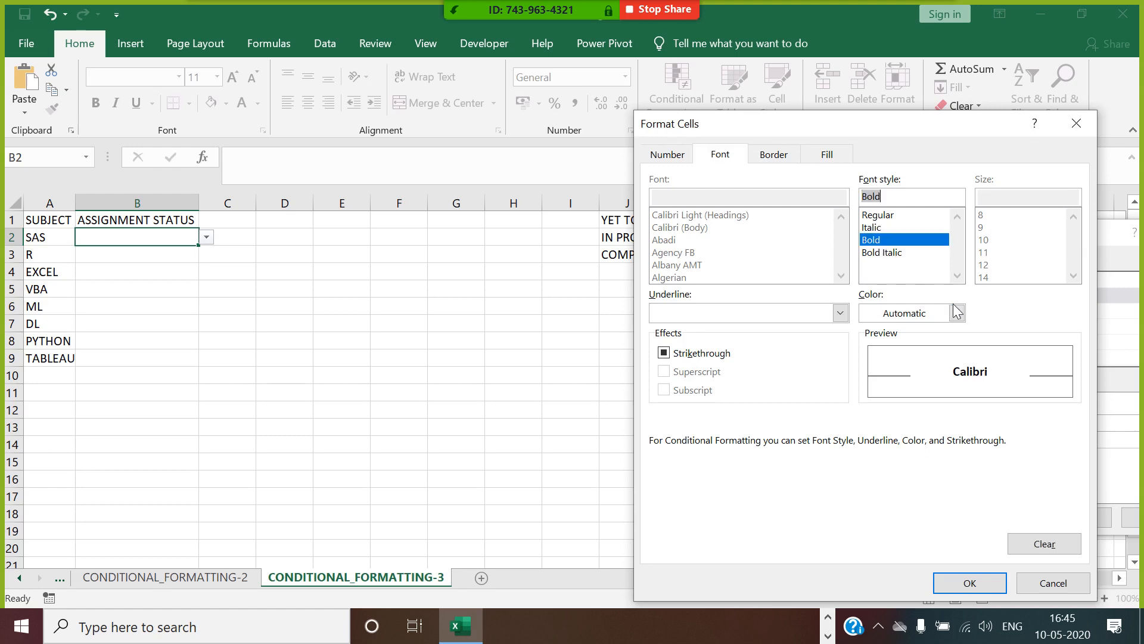
pyautogui.click(957, 313)
pyautogui.click(867, 371)
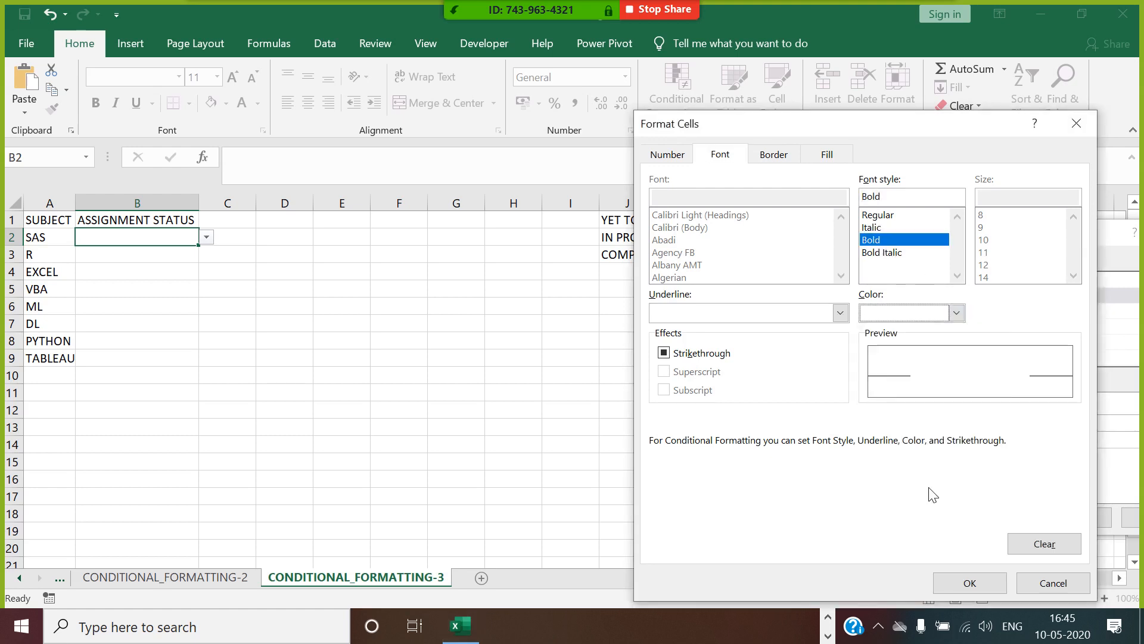
pyautogui.click(969, 583)
pyautogui.click(1078, 517)
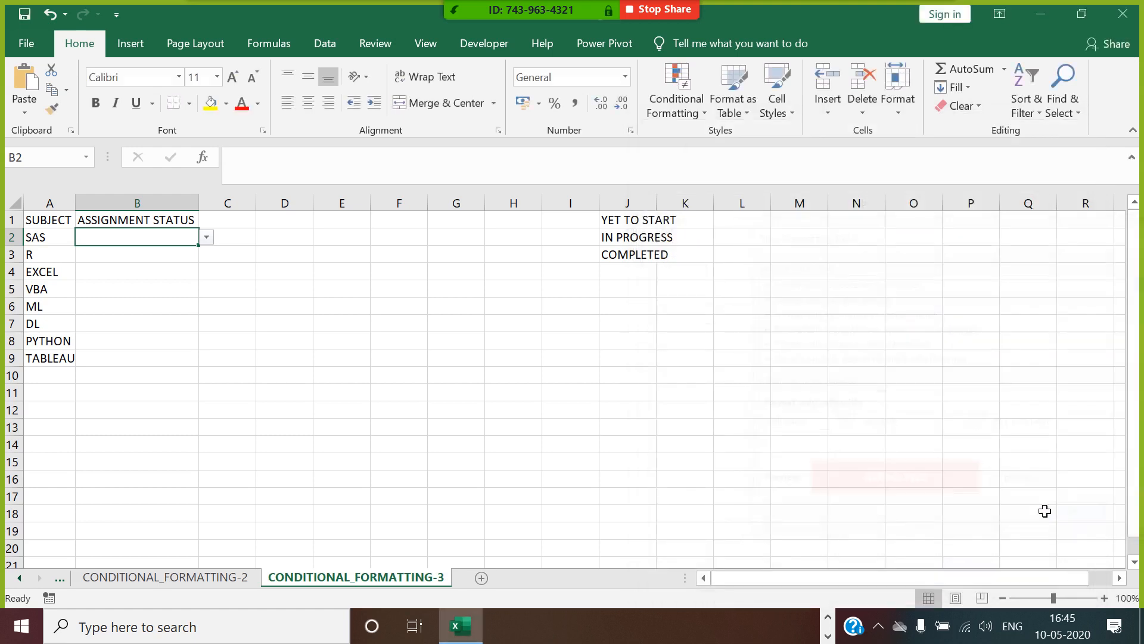
# Add a second conditional formatting rule on B2 for cells whose value is equal to IN PROGRESS.
pyautogui.click(697, 109)
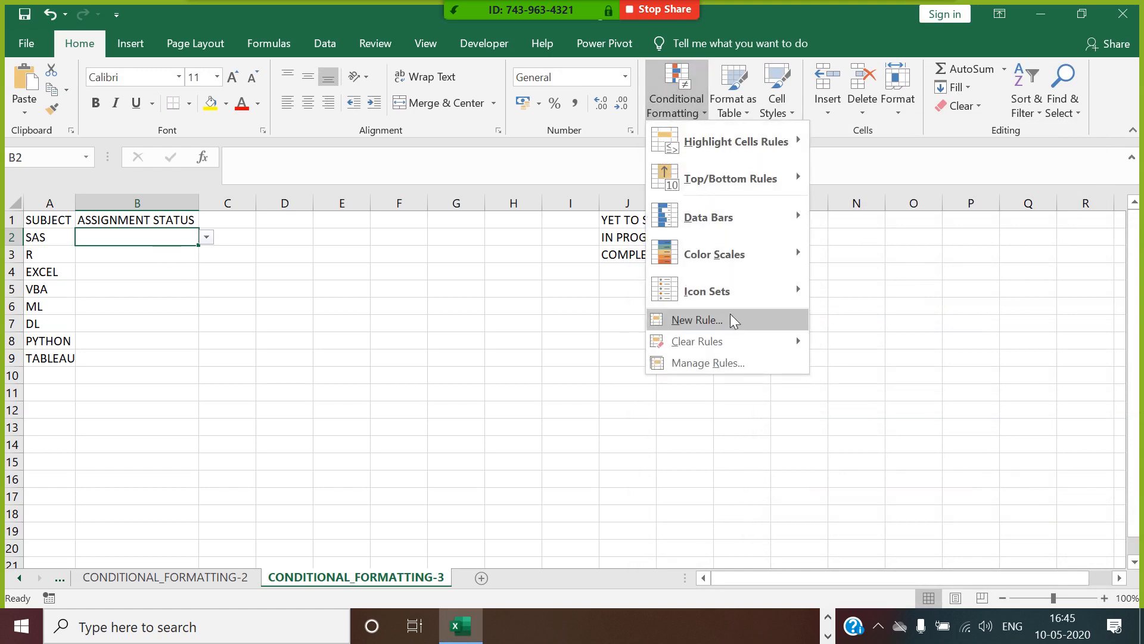
pyautogui.moveTo(737, 345)
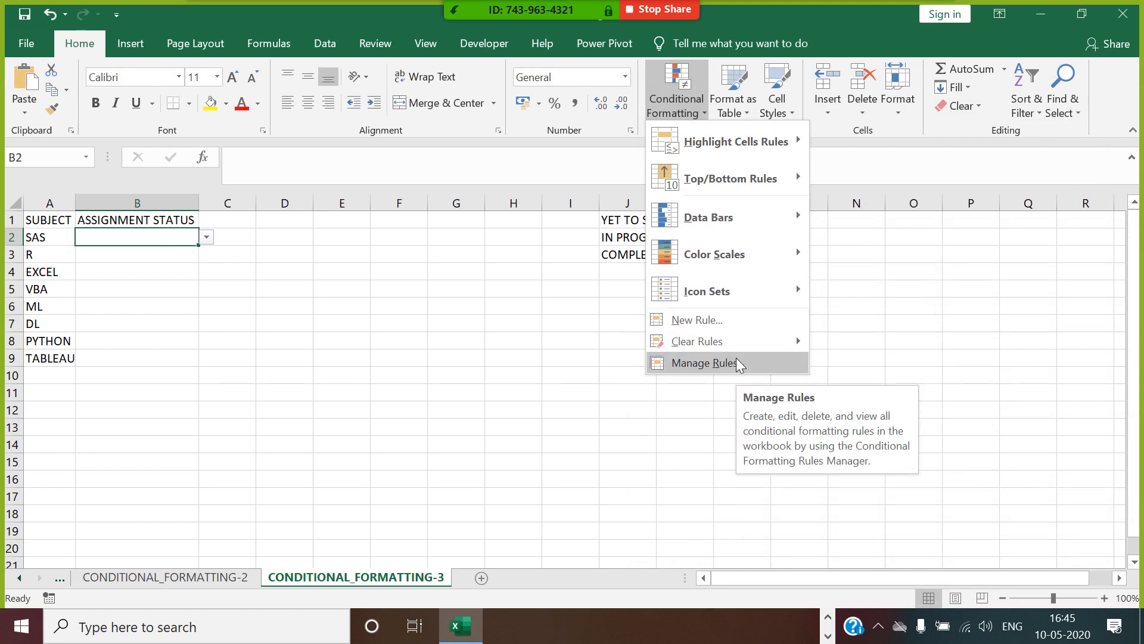
pyautogui.click(732, 363)
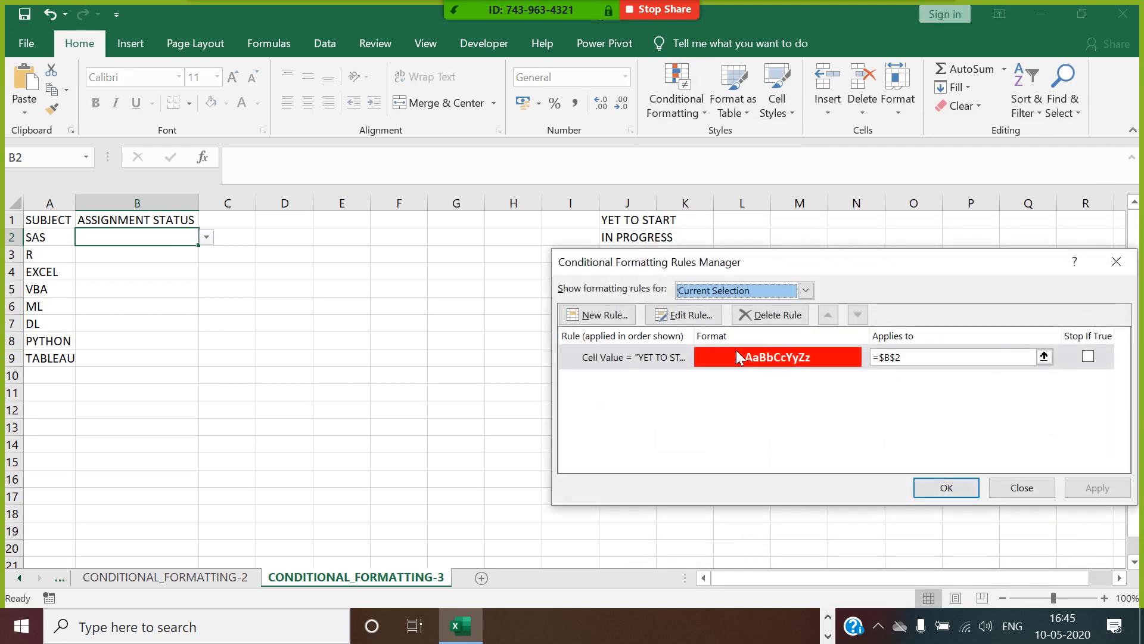
pyautogui.click(626, 319)
pyautogui.click(727, 280)
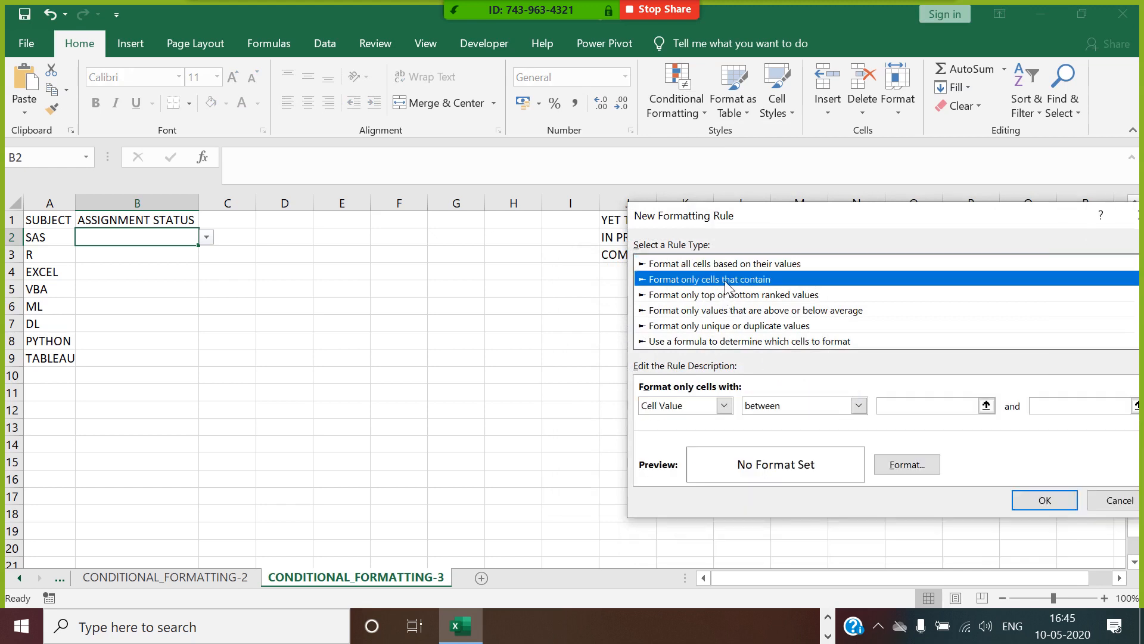
pyautogui.click(858, 405)
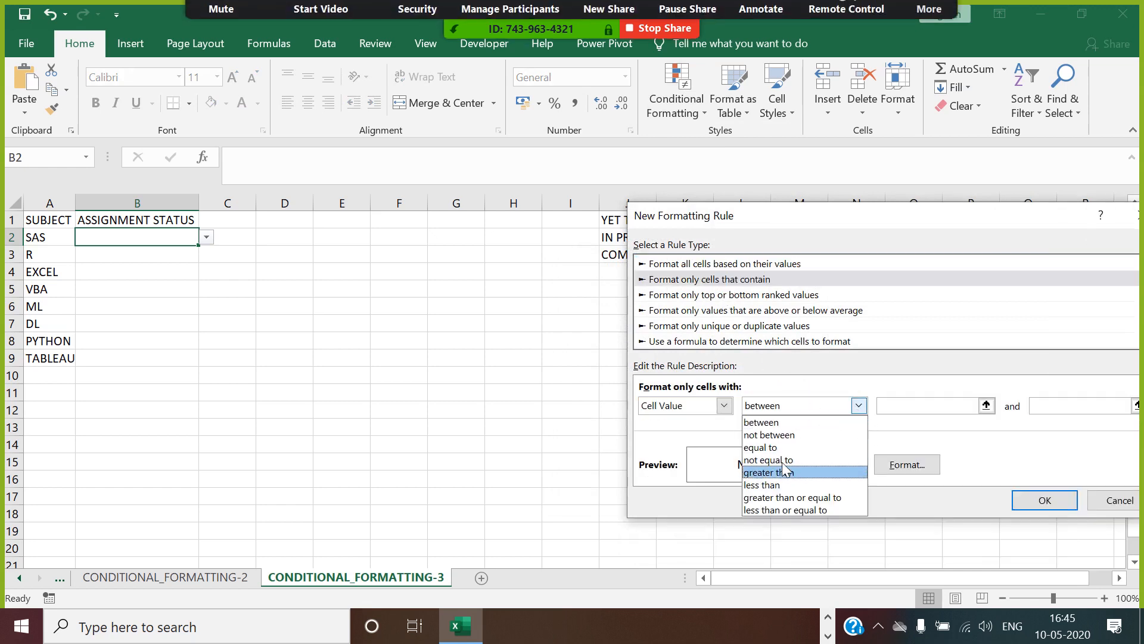
pyautogui.click(786, 449)
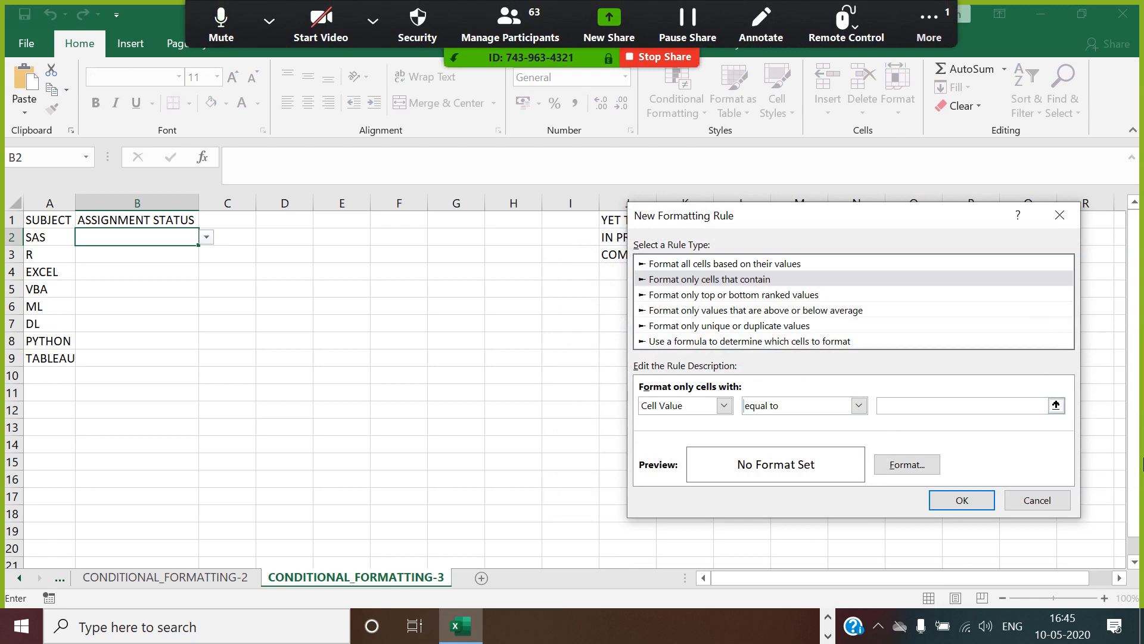
pyautogui.write('IN PROGRESS')
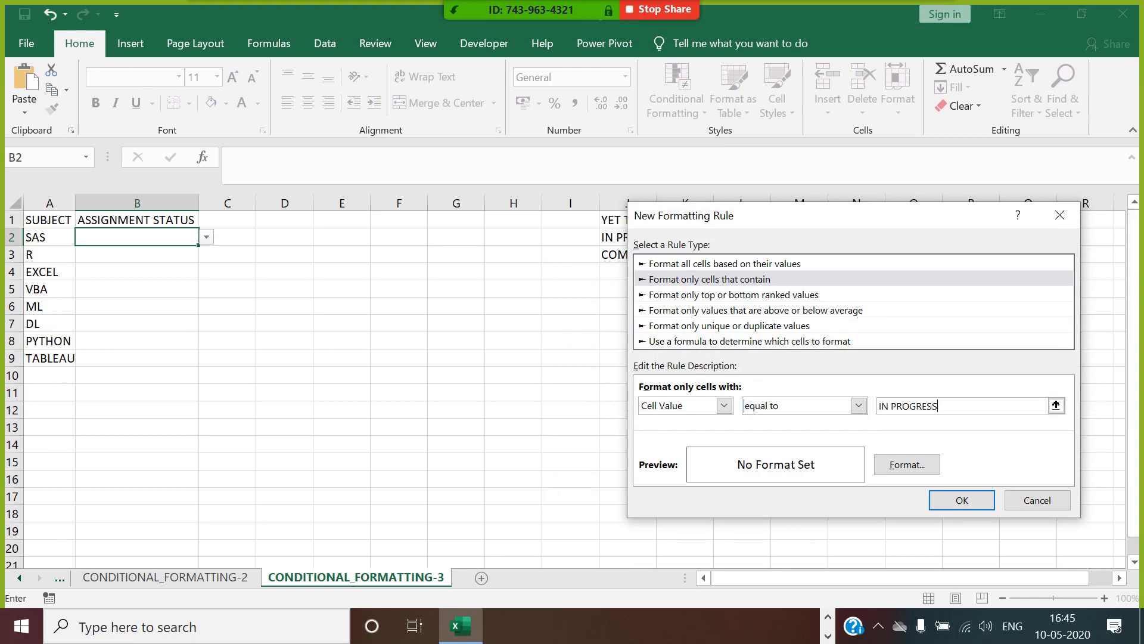
# Format the IN PROGRESS rule with a yellow fill and bold black font, and save the rule.
pyautogui.click(907, 465)
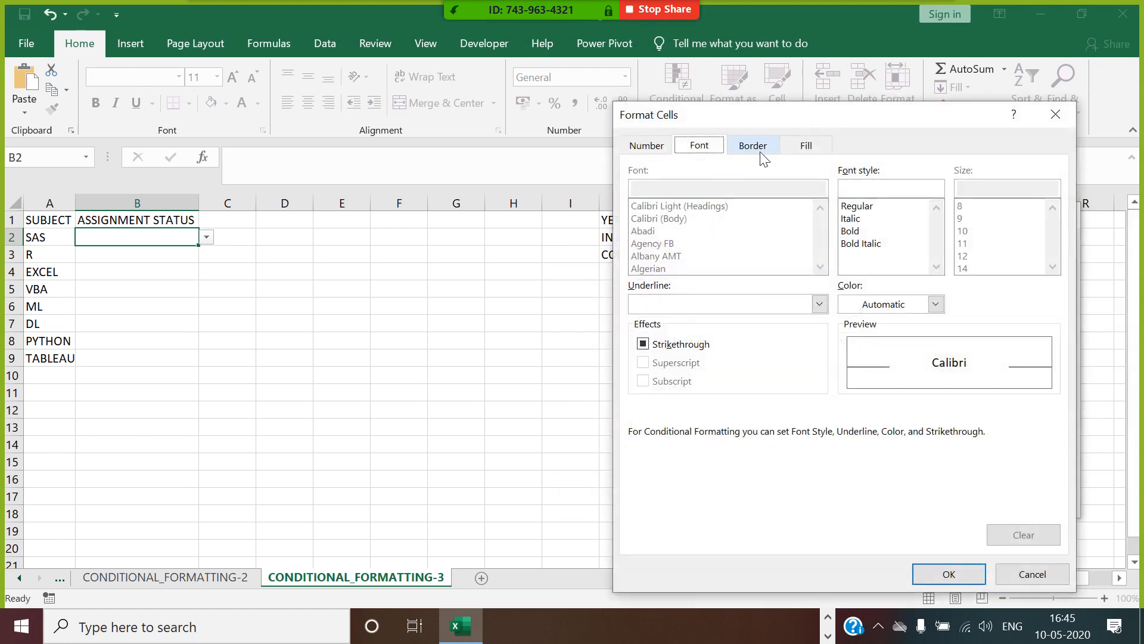
pyautogui.click(813, 147)
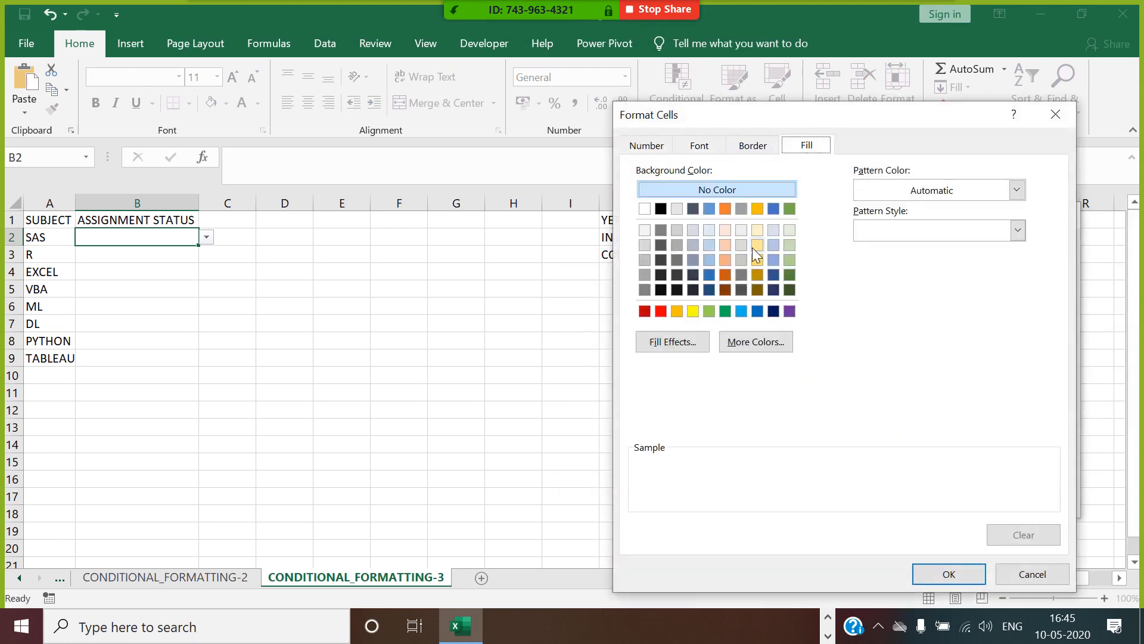
pyautogui.click(693, 311)
pyautogui.click(711, 150)
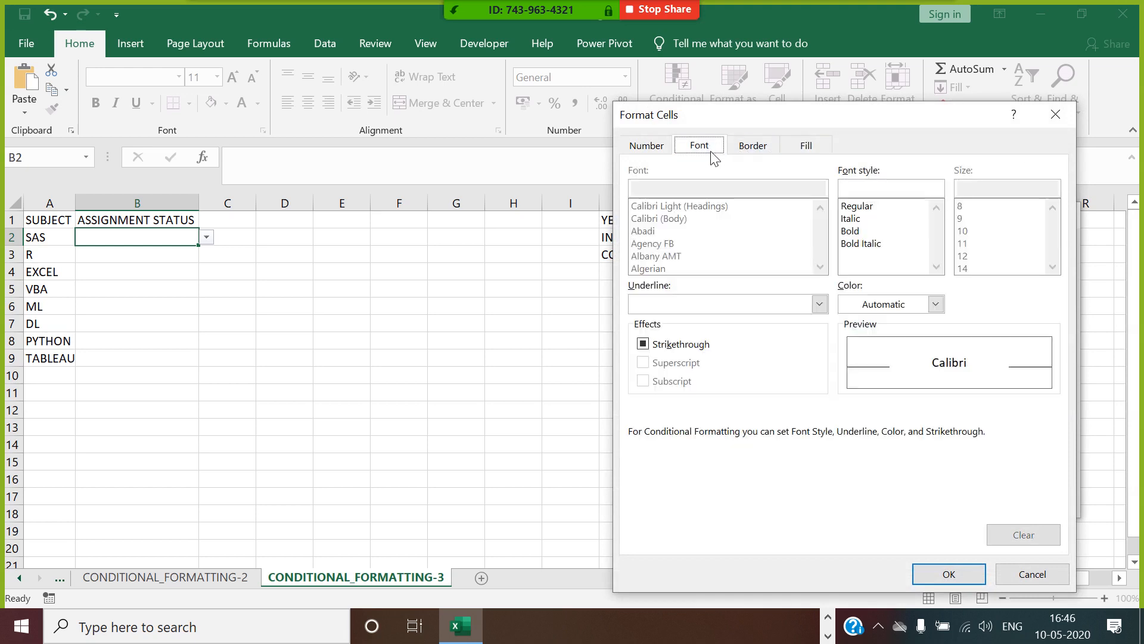
pyautogui.click(851, 232)
pyautogui.click(936, 304)
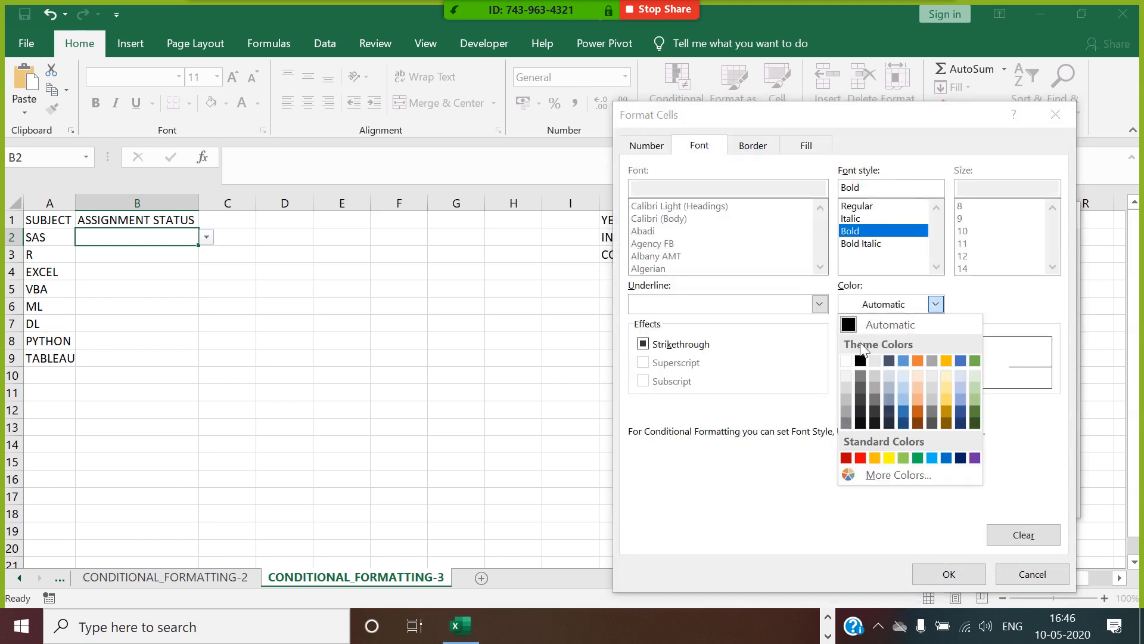
pyautogui.click(861, 361)
pyautogui.click(948, 574)
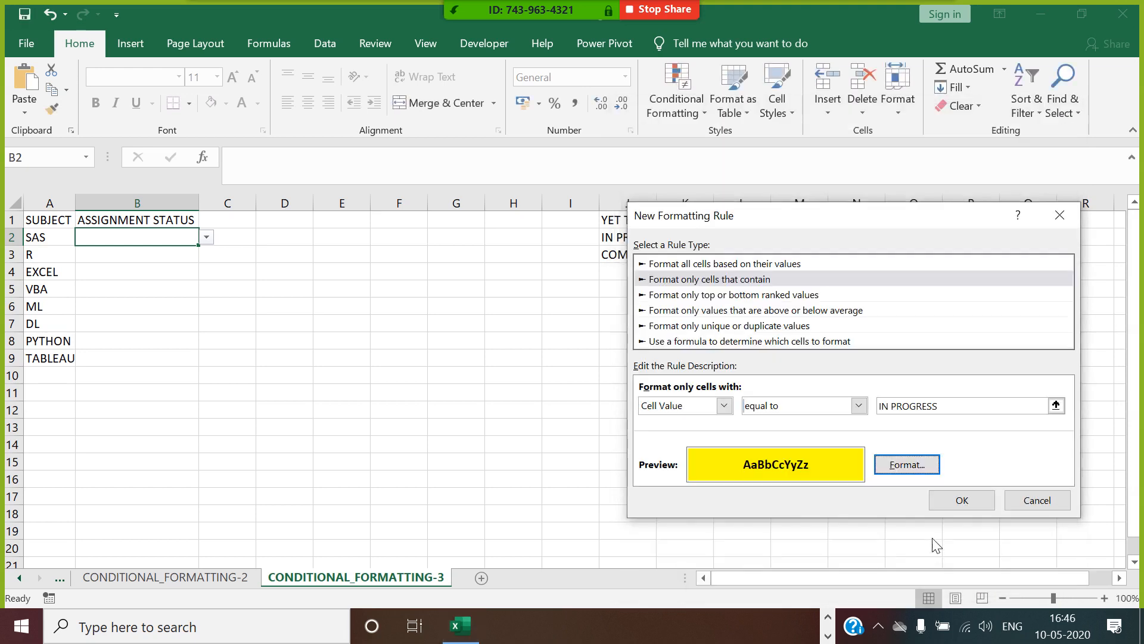
pyautogui.click(956, 504)
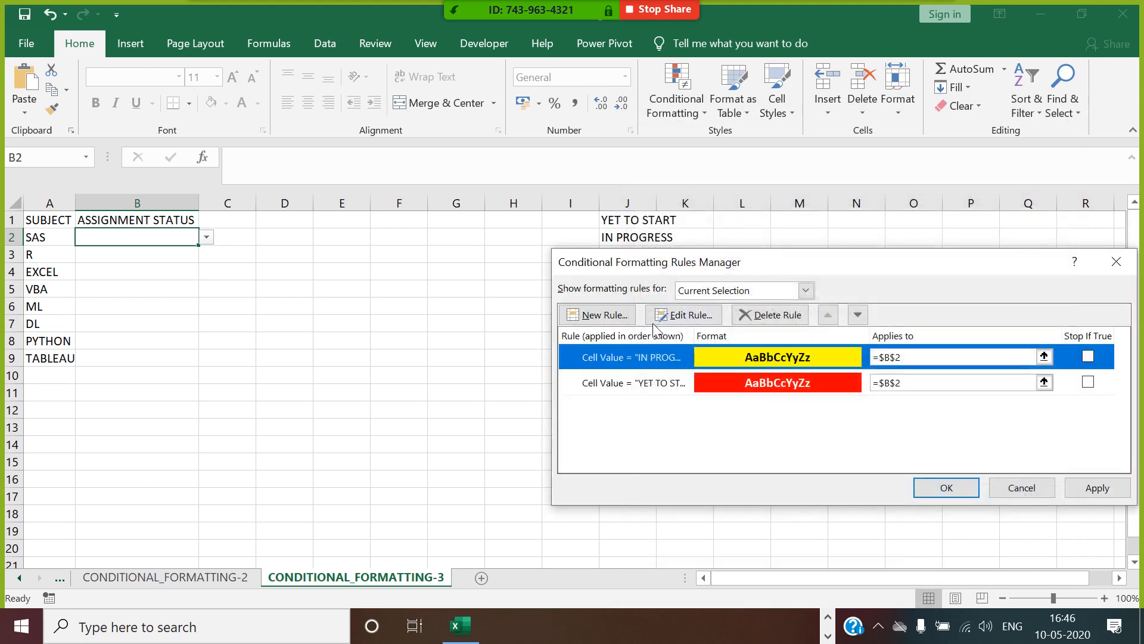
# Add a third rule on B2 for cells whose value is equal to COMPLETED.
pyautogui.click(620, 315)
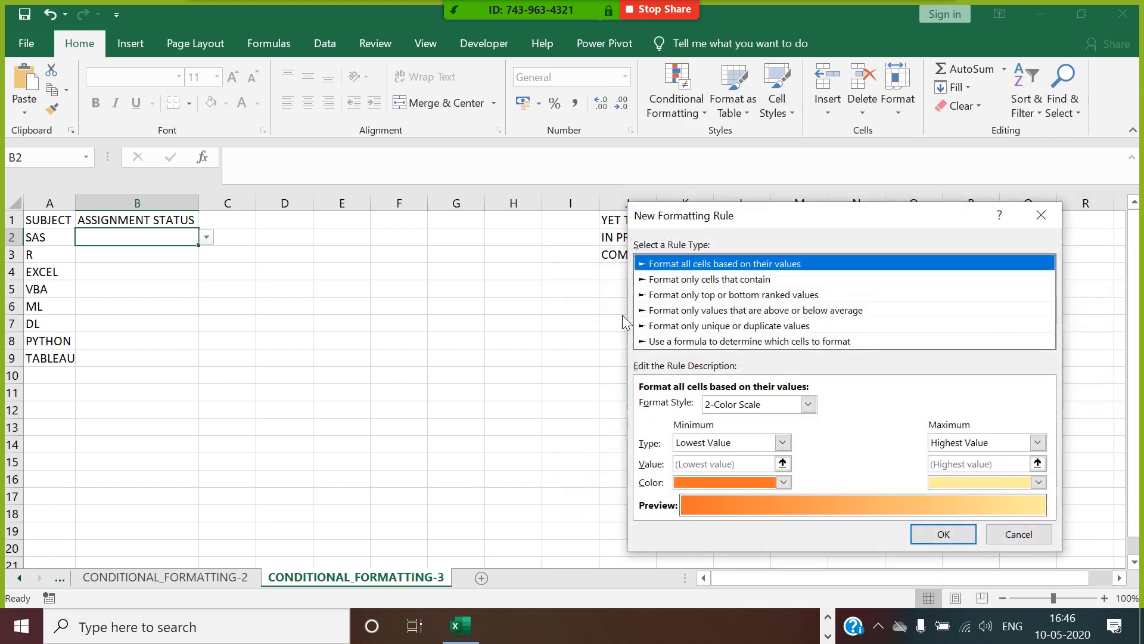
pyautogui.click(736, 280)
pyautogui.click(857, 406)
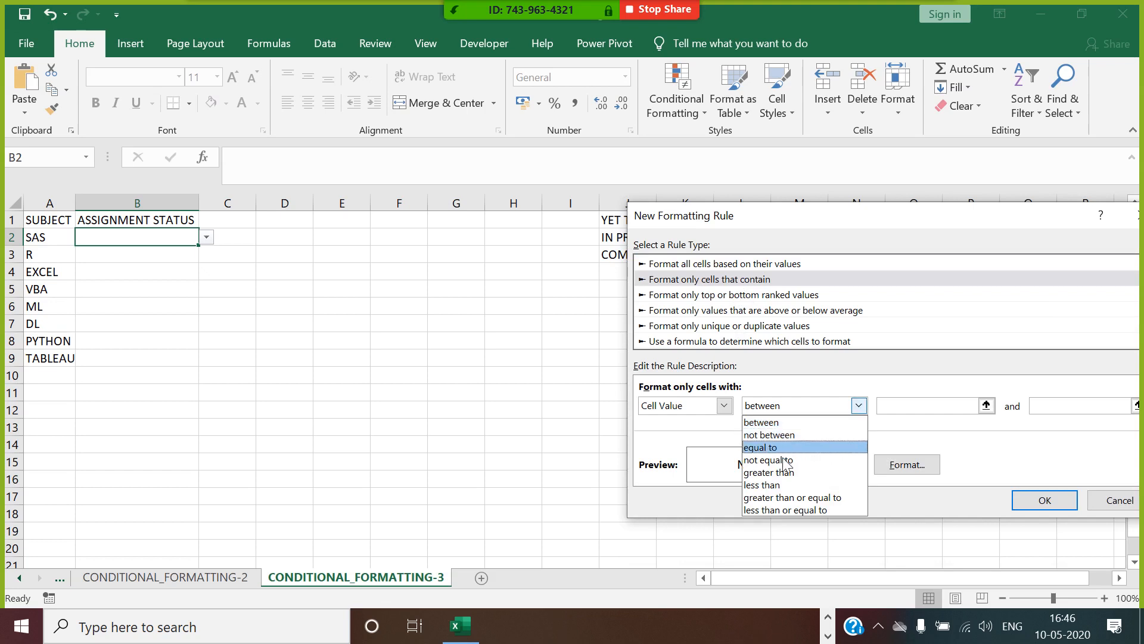
pyautogui.click(778, 447)
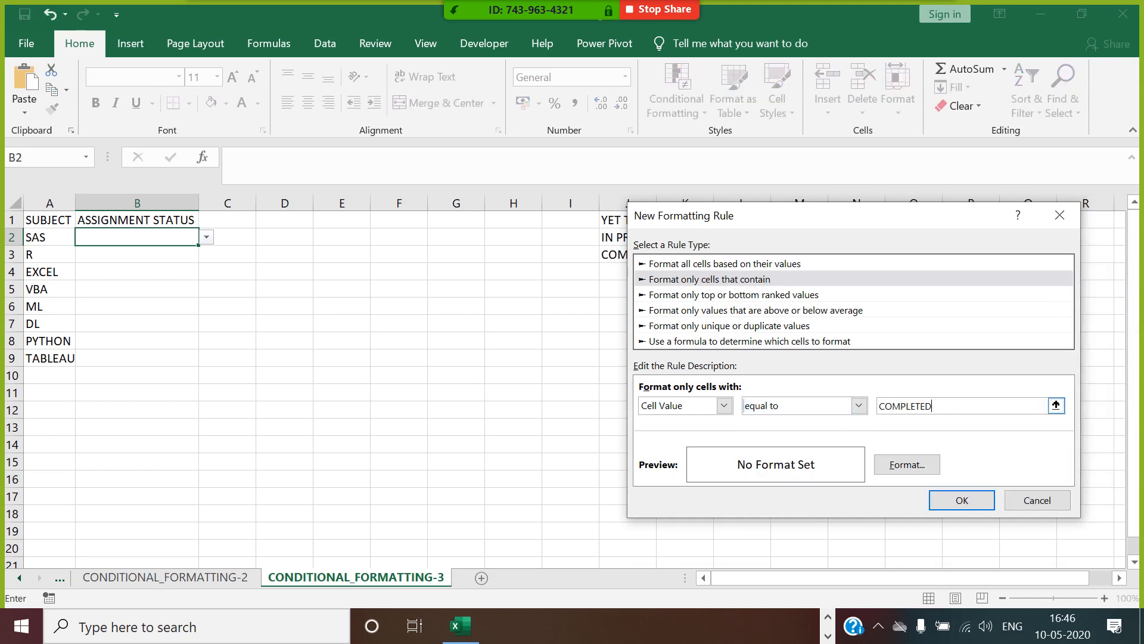
# Format the COMPLETED rule with bold white font and a green fill, and apply the set of rules to B2.
pyautogui.click(908, 468)
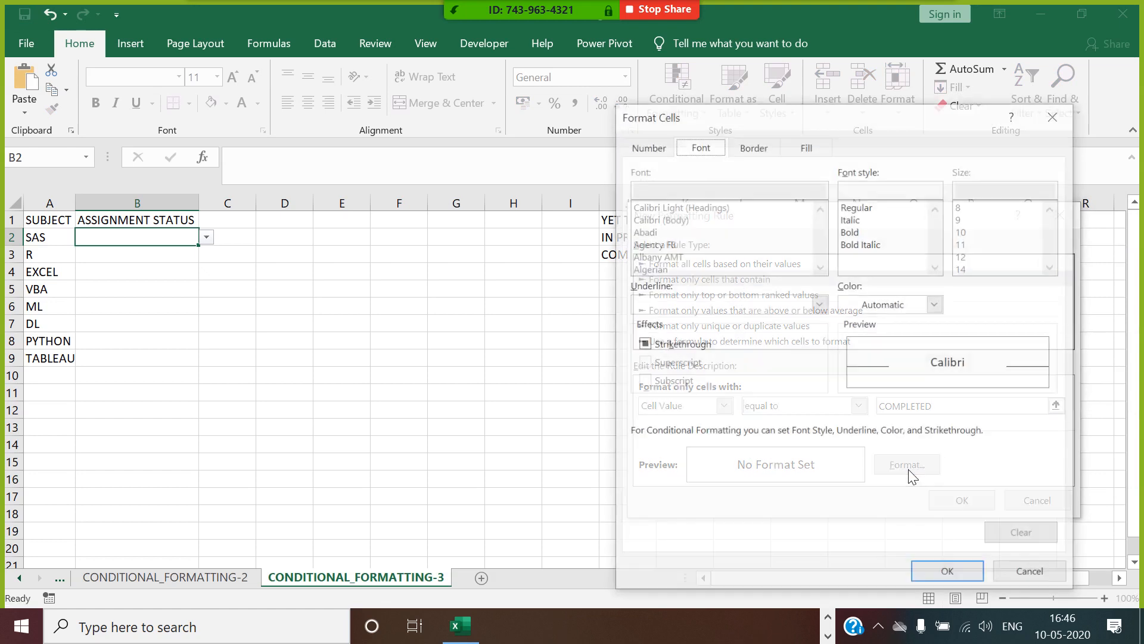
pyautogui.click(854, 232)
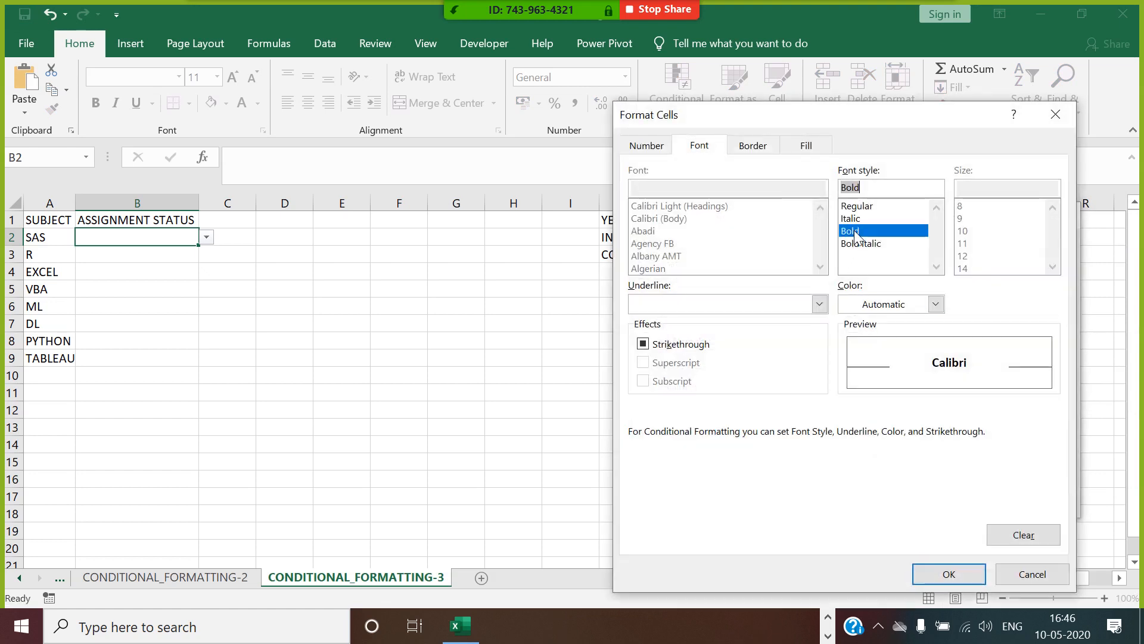
pyautogui.click(935, 304)
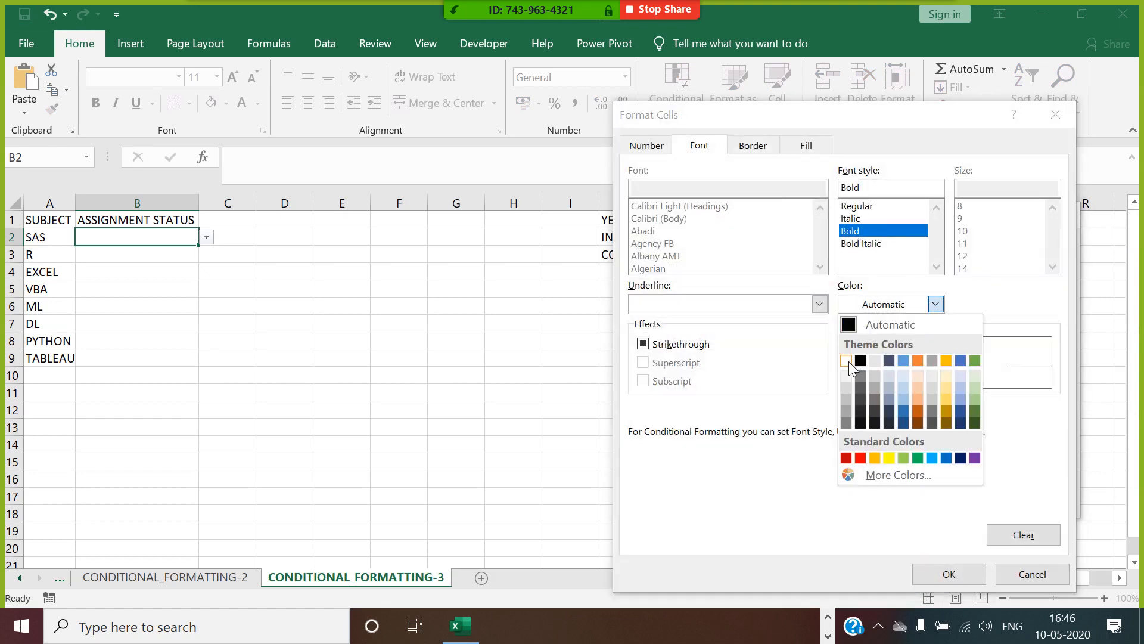
pyautogui.click(847, 361)
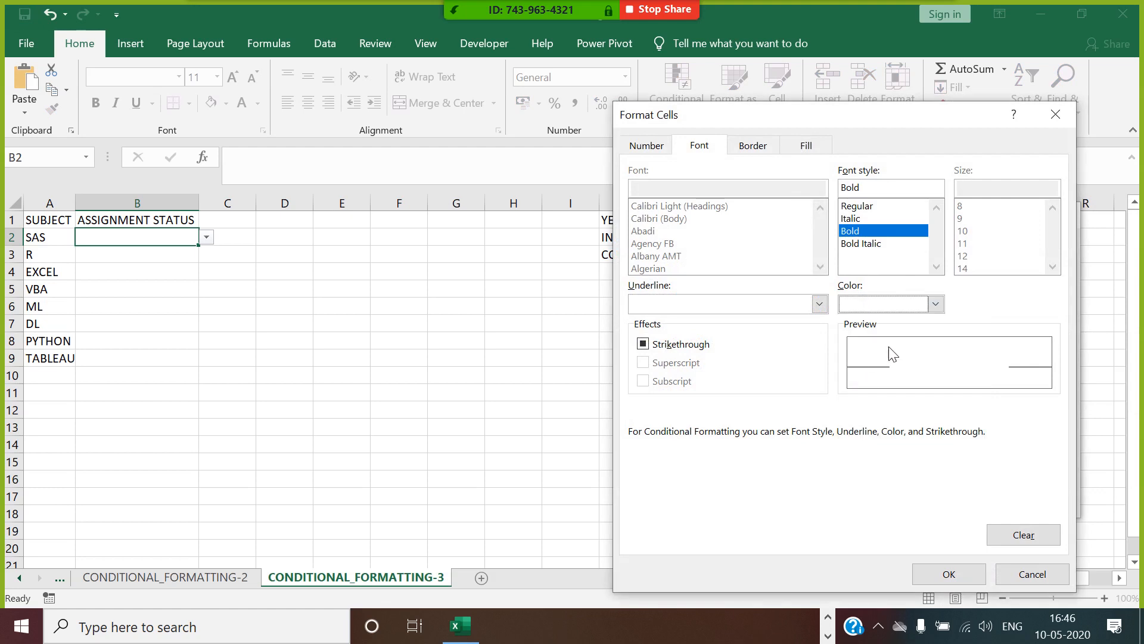
pyautogui.click(799, 152)
pyautogui.click(725, 312)
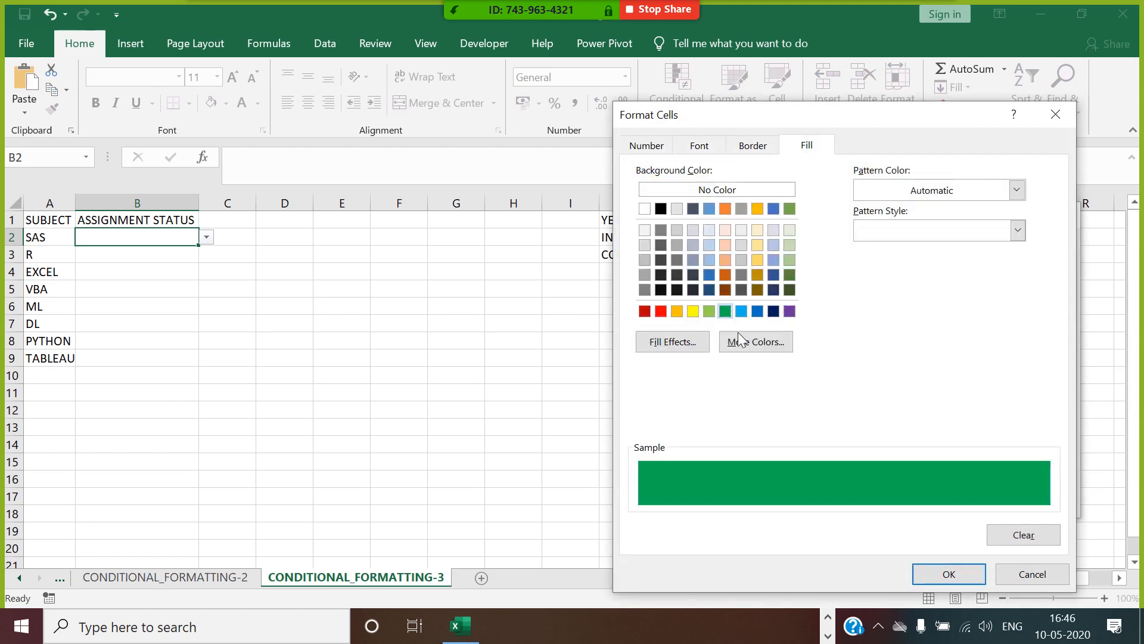
pyautogui.click(952, 573)
pyautogui.click(955, 498)
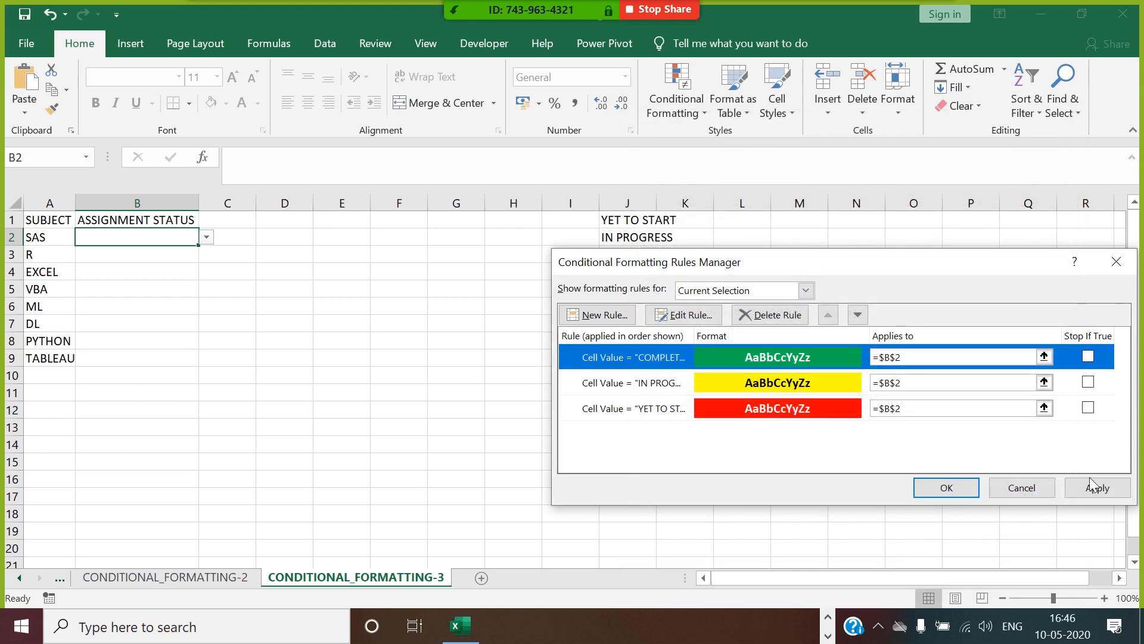
pyautogui.click(1094, 486)
pyautogui.click(949, 488)
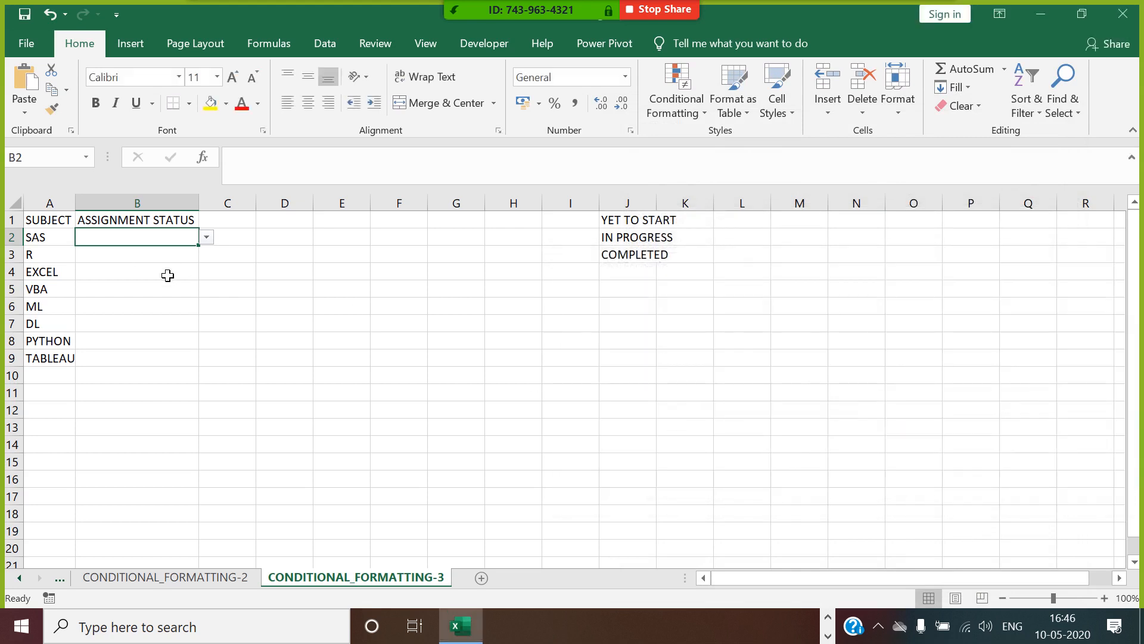
# Try the YET TO START and IN PROGRESS statuses in B2 to test their colour rules.
pyautogui.click(237, 272)
pyautogui.click(194, 238)
pyautogui.click(207, 237)
pyautogui.click(154, 251)
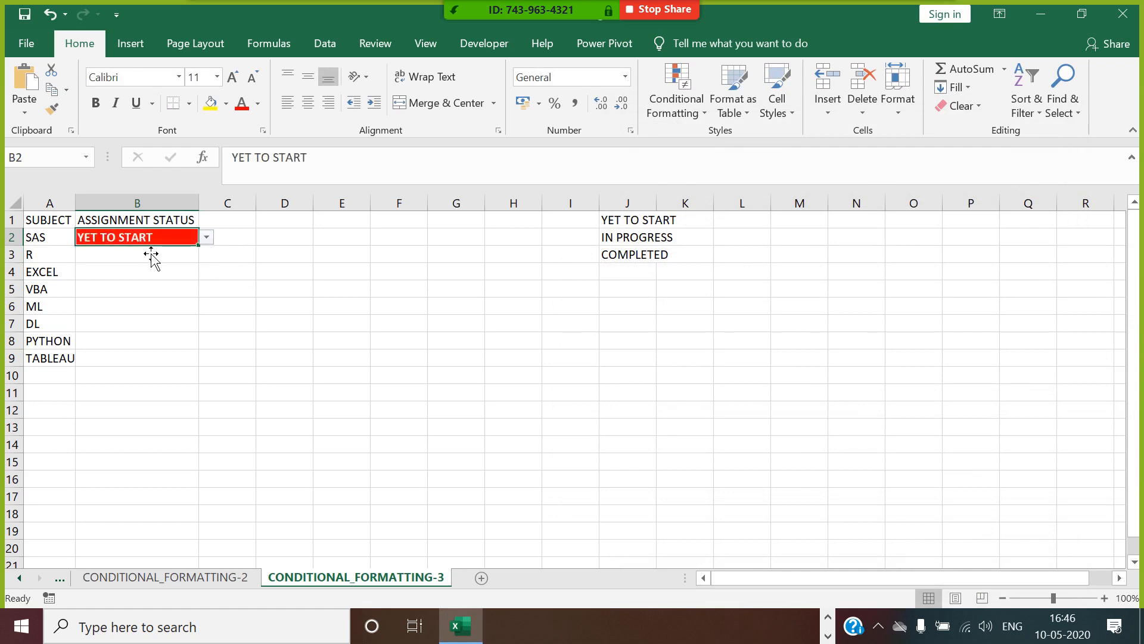
pyautogui.click(207, 238)
pyautogui.click(190, 261)
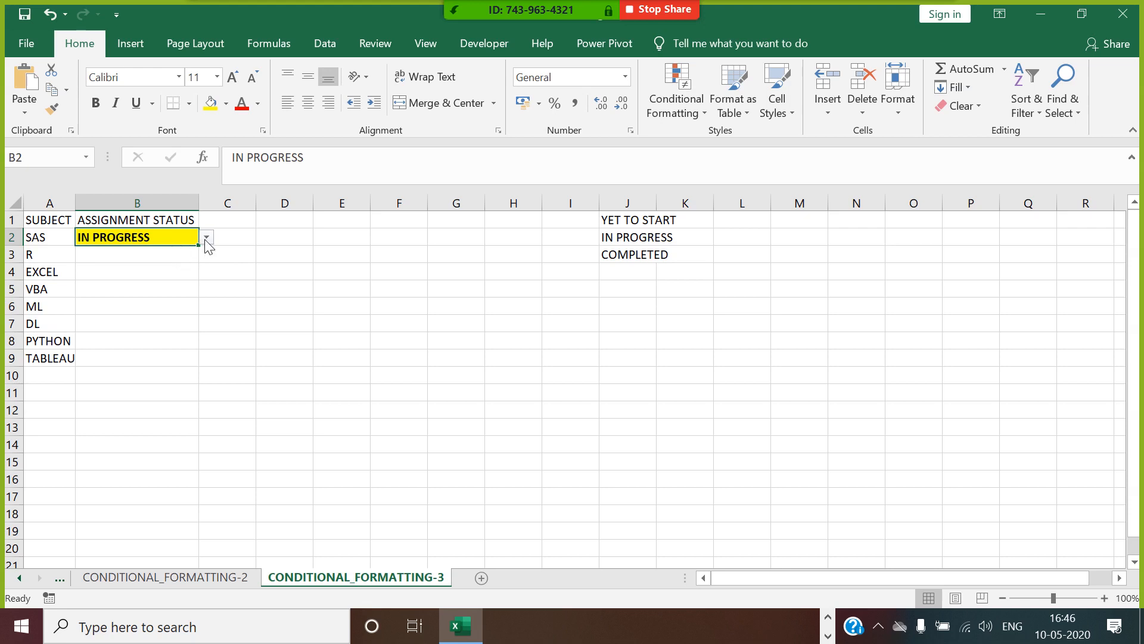
# Set the status in B2 to COMPLETED and fill it down with its formatting to B9.
pyautogui.click(206, 237)
pyautogui.click(164, 280)
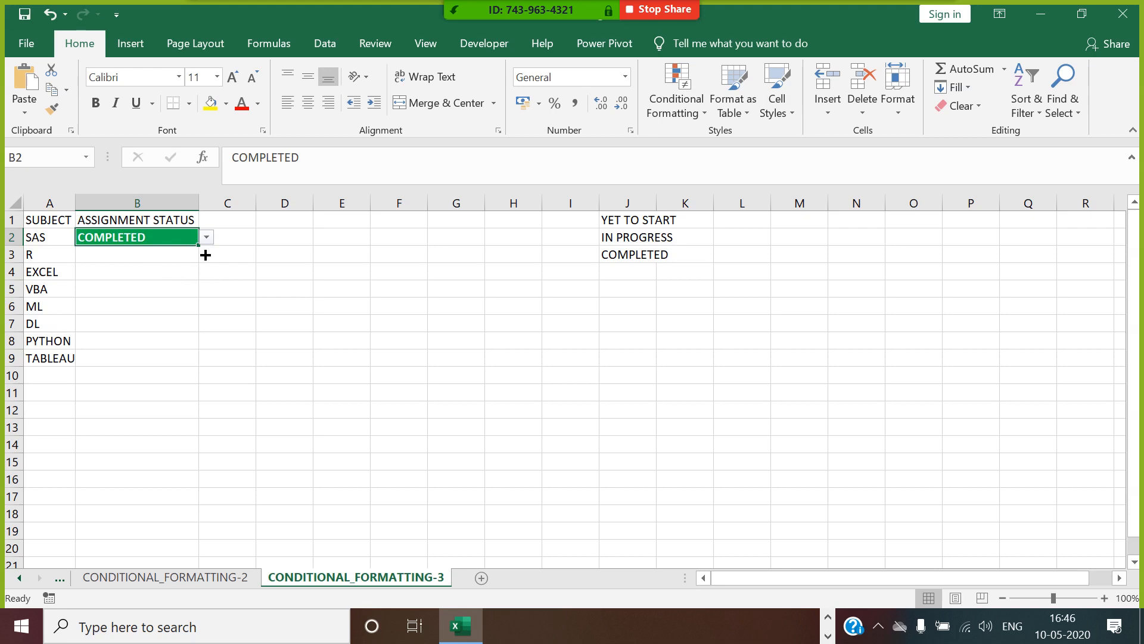
pyautogui.moveTo(205, 255); pyautogui.dragTo(184, 364)
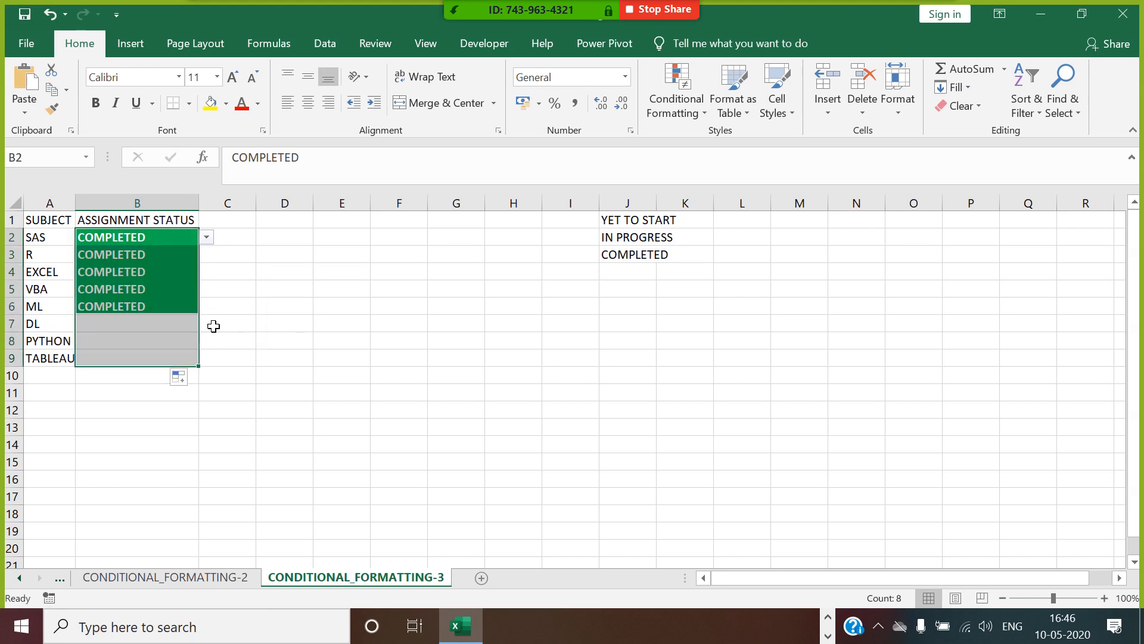
# Set the assignment status of R and EXCEL to YET TO START.
pyautogui.click(187, 260)
pyautogui.click(207, 255)
pyautogui.click(159, 270)
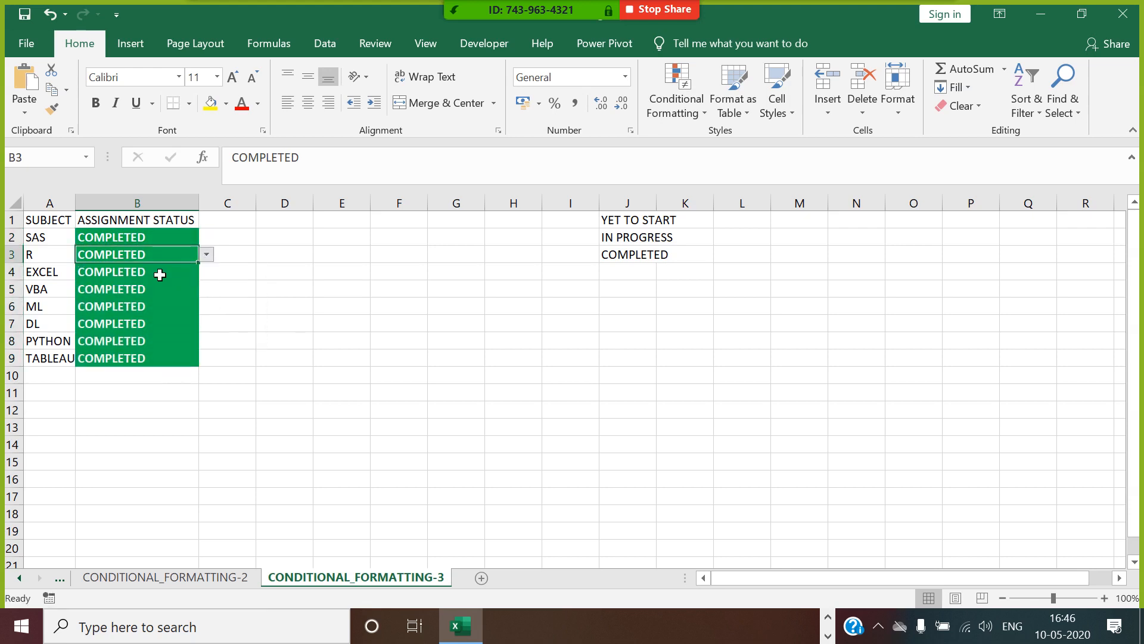
pyautogui.click(174, 273)
pyautogui.click(206, 272)
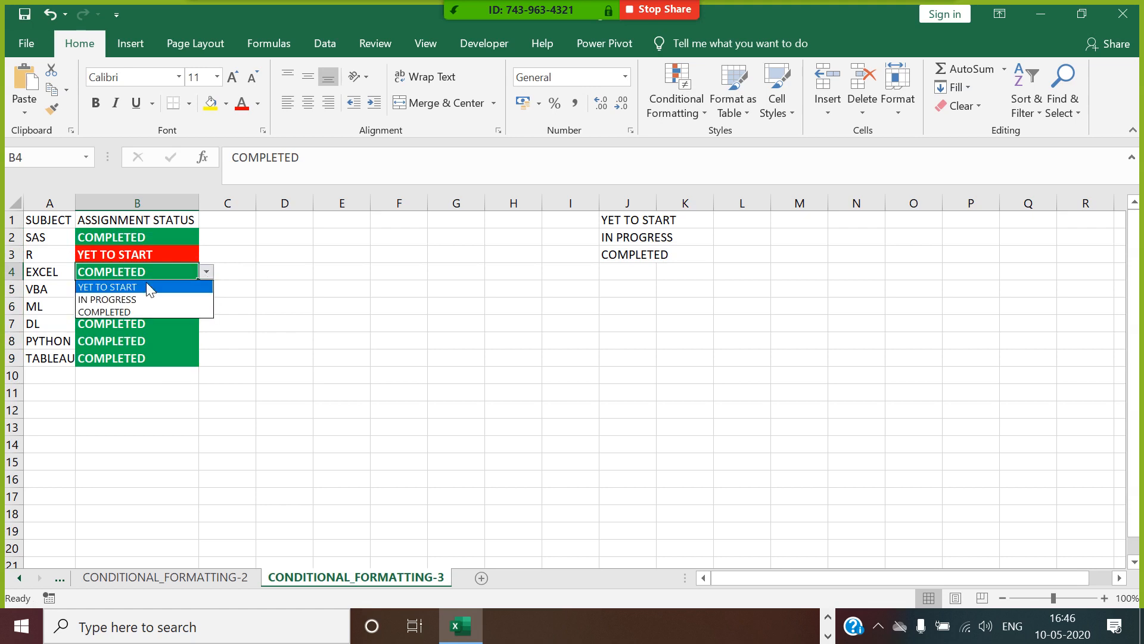
pyautogui.click(149, 287)
# Set the assignment status of VBA and ML to IN PROGRESS.
pyautogui.click(195, 288)
pyautogui.click(207, 289)
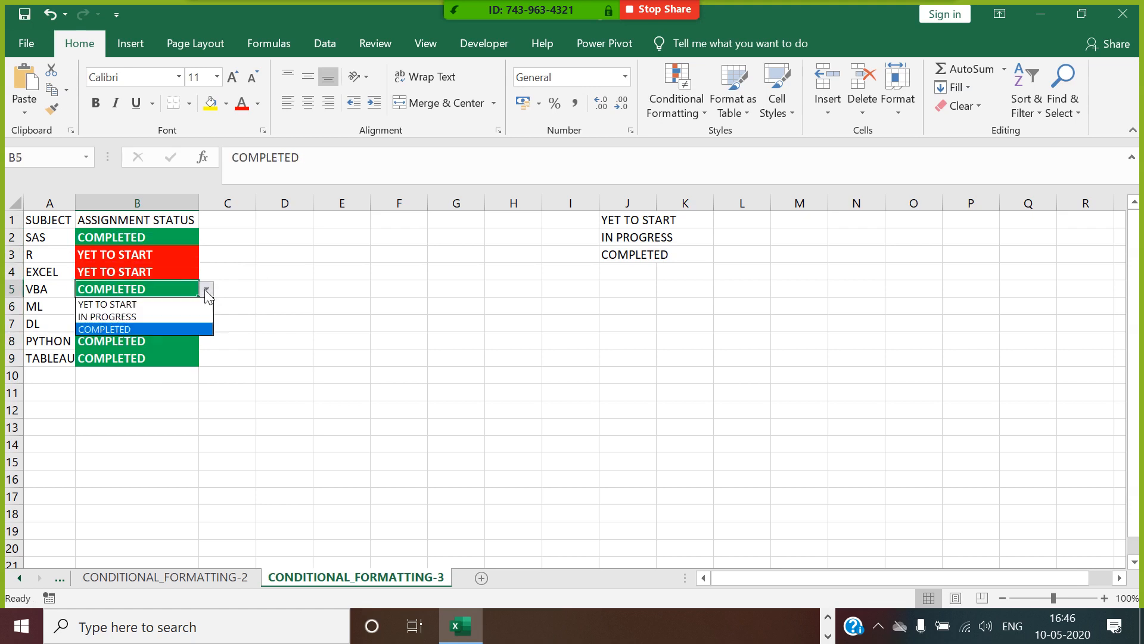
pyautogui.click(158, 316)
pyautogui.click(164, 309)
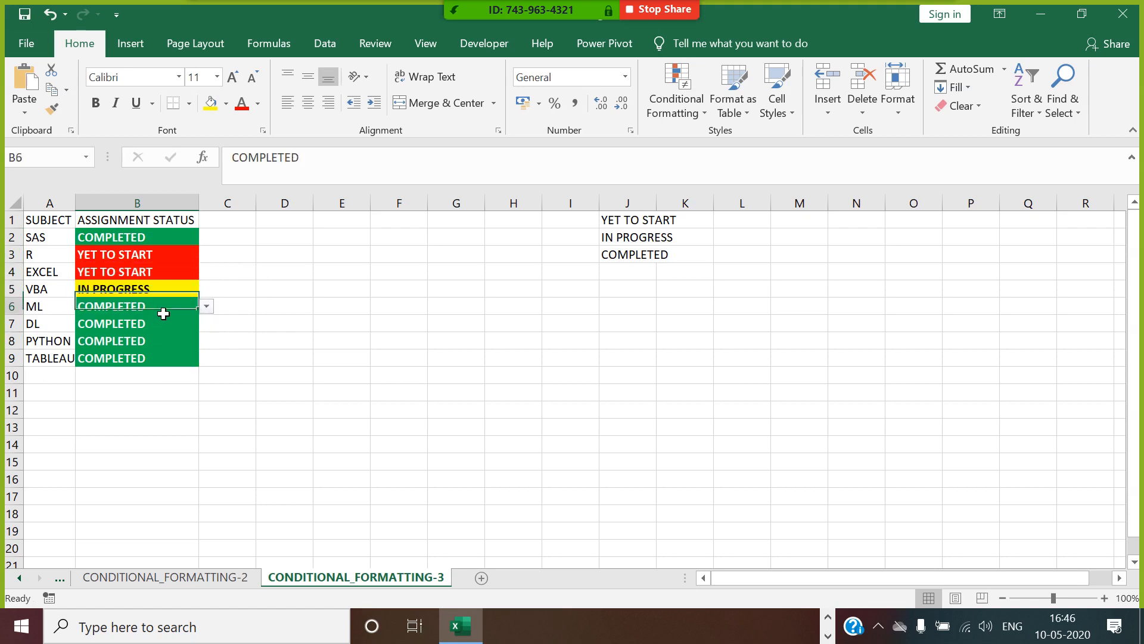
pyautogui.click(206, 306)
pyautogui.click(148, 332)
# Set the assignment status of PYTHON to YET TO START, leaving DL and TABLEAU as COMPLETED.
pyautogui.click(157, 331)
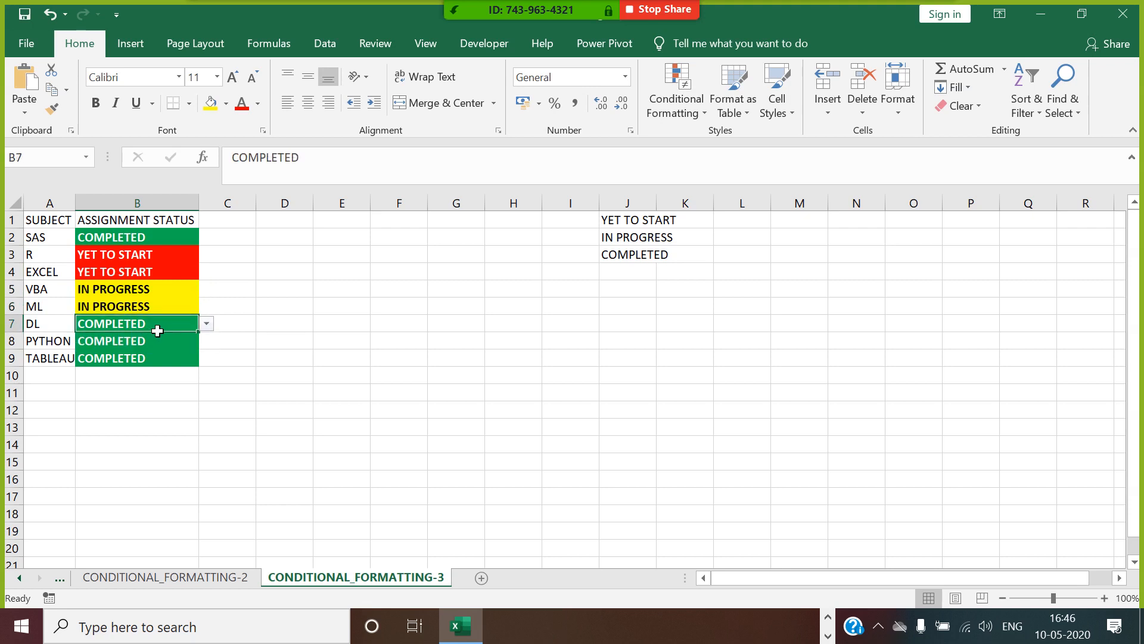
pyautogui.click(164, 345)
pyautogui.click(205, 340)
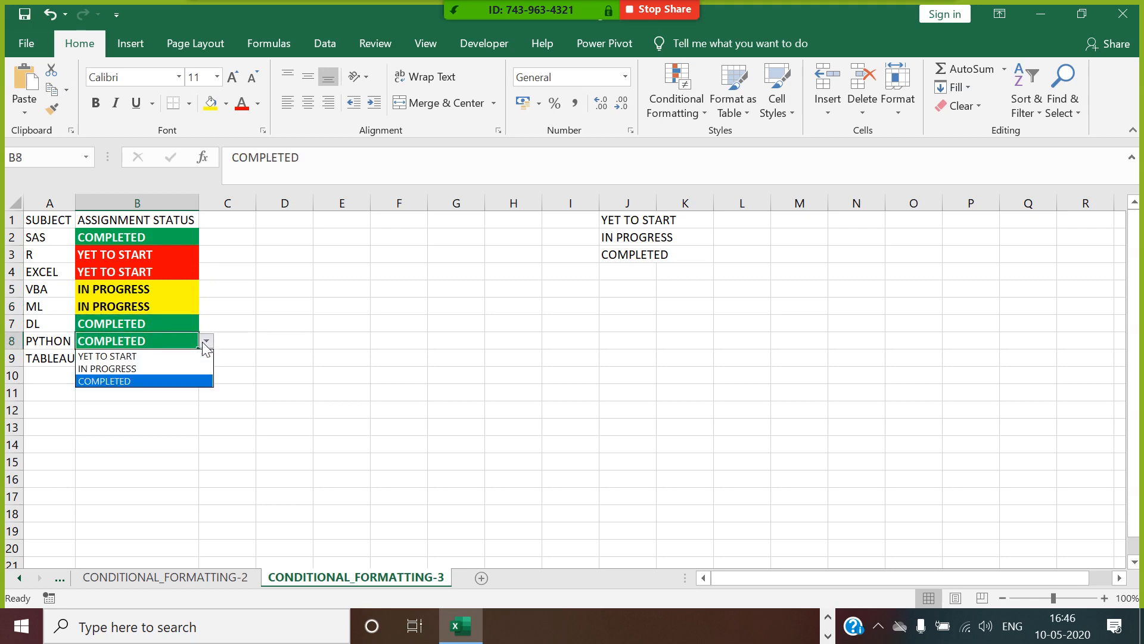
pyautogui.click(169, 358)
pyautogui.click(166, 369)
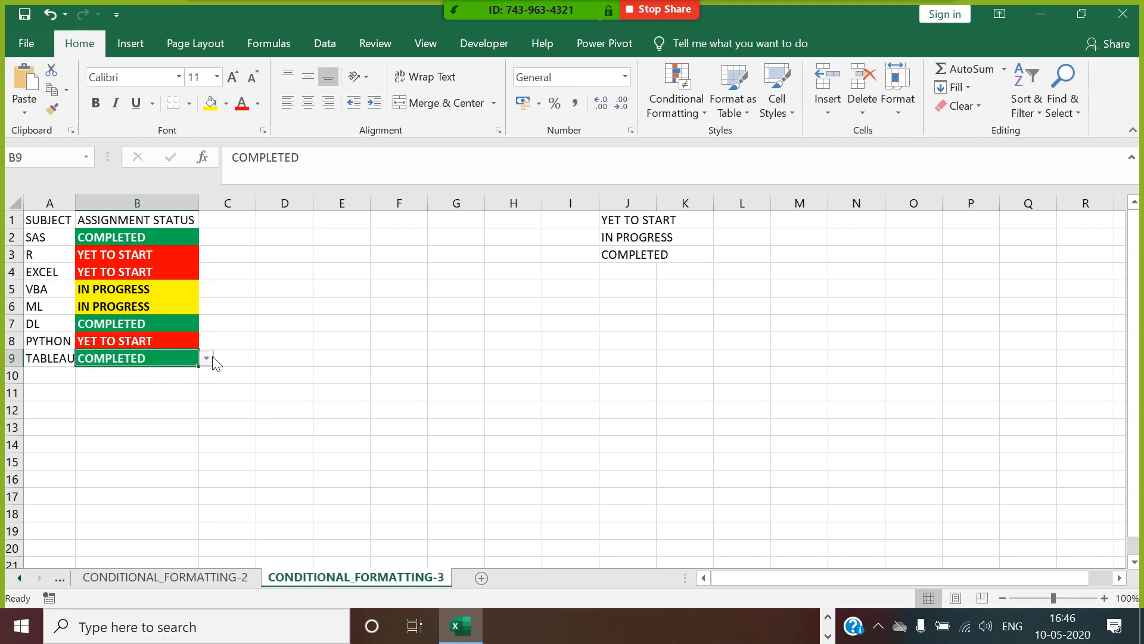
pyautogui.click(207, 358)
pyautogui.click(272, 353)
pyautogui.click(229, 308)
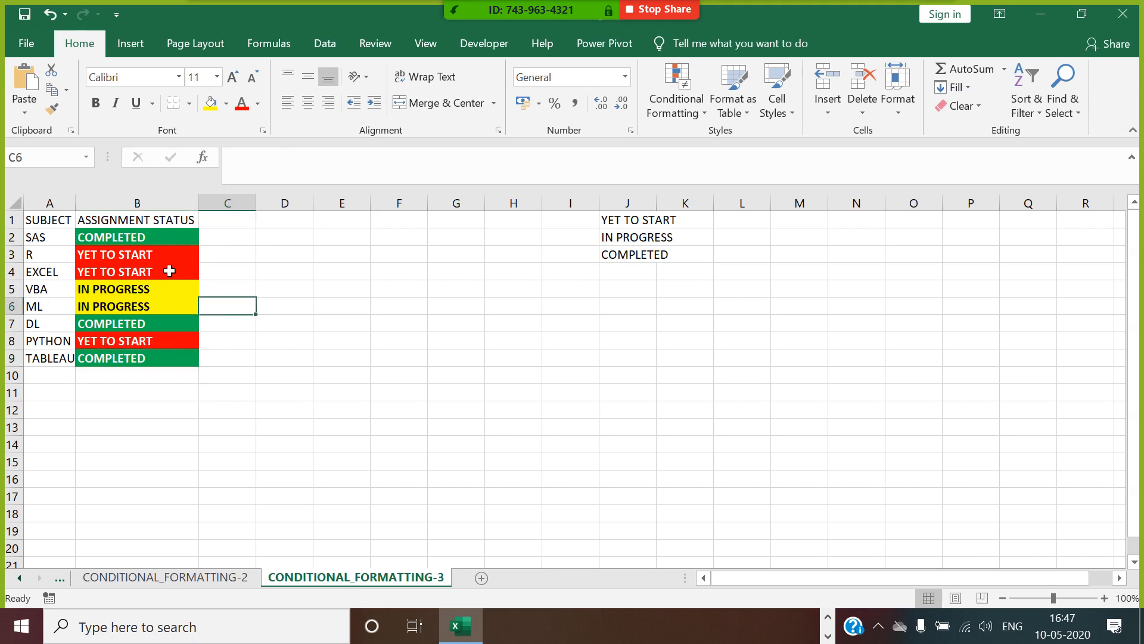
# Fit column A's width to its contents and close the conditional formatting workbook.
pyautogui.doubleClick(76, 203)
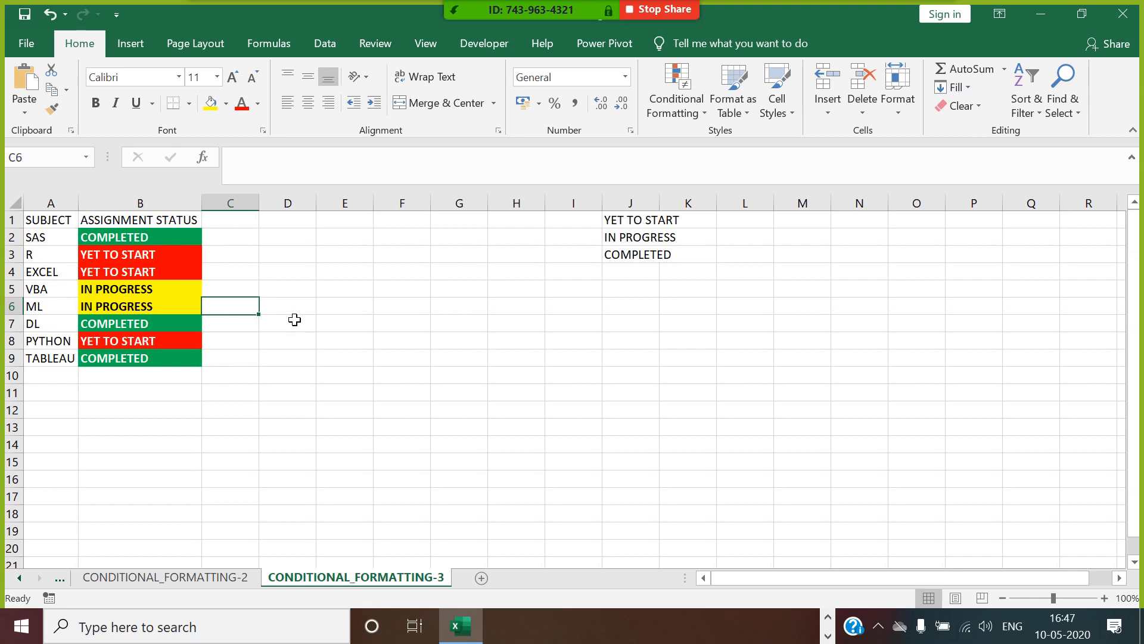
pyautogui.click(171, 240)
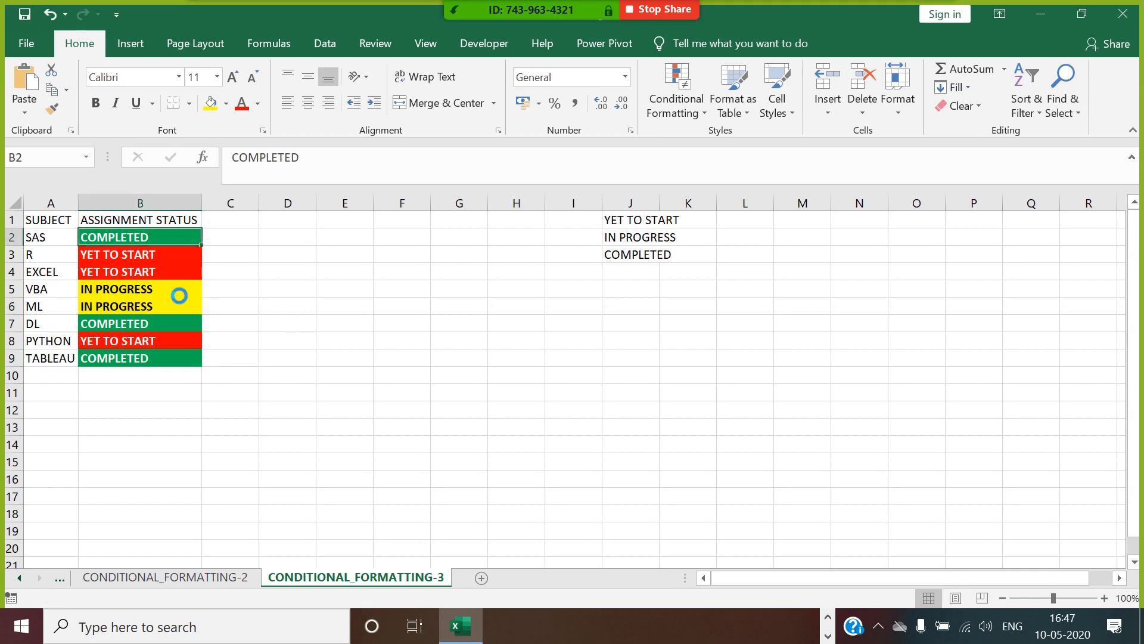
pyautogui.click(1139, 12)
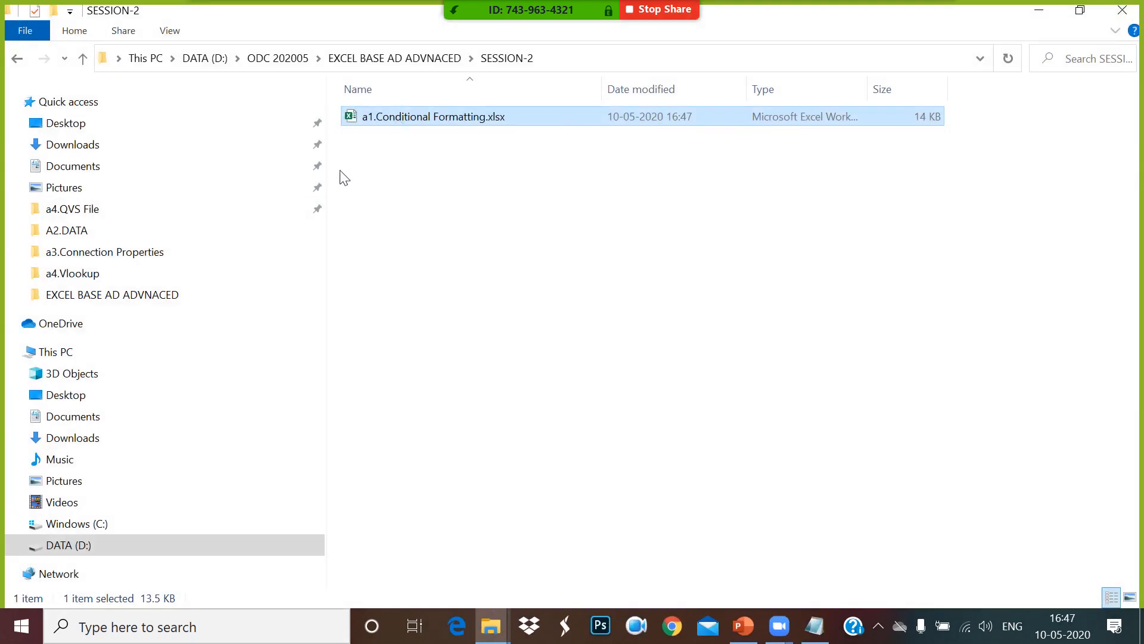
# Create a new Microsoft Excel Worksheet file in the SESSION-2 folder in File Explorer.
pyautogui.rightClick(354, 149)
pyautogui.moveTo(466, 363)
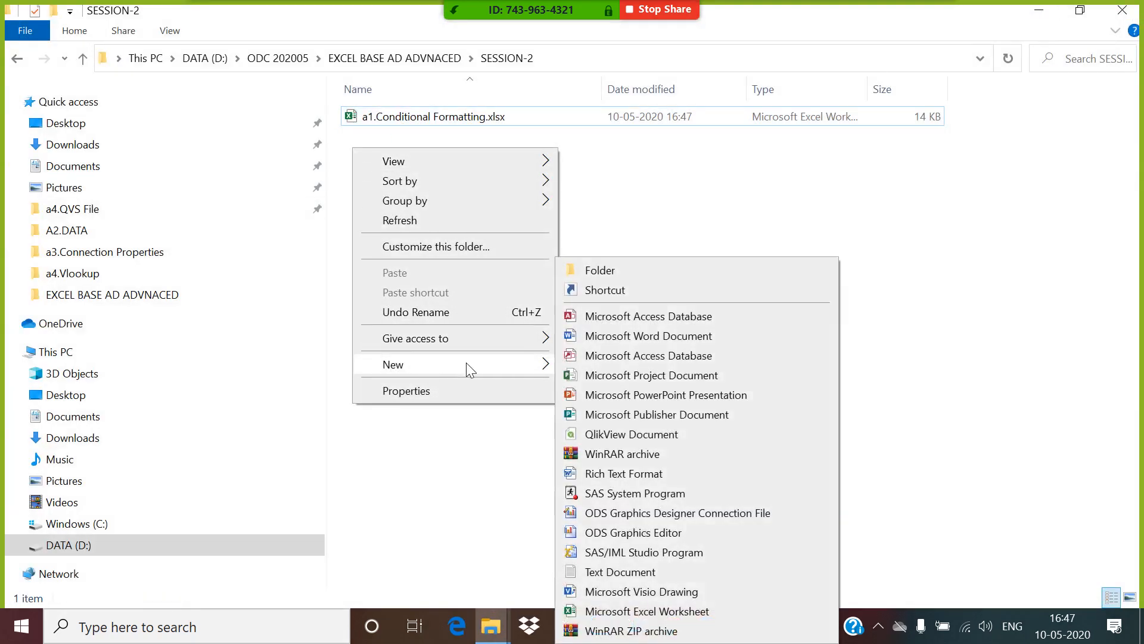
pyautogui.click(620, 612)
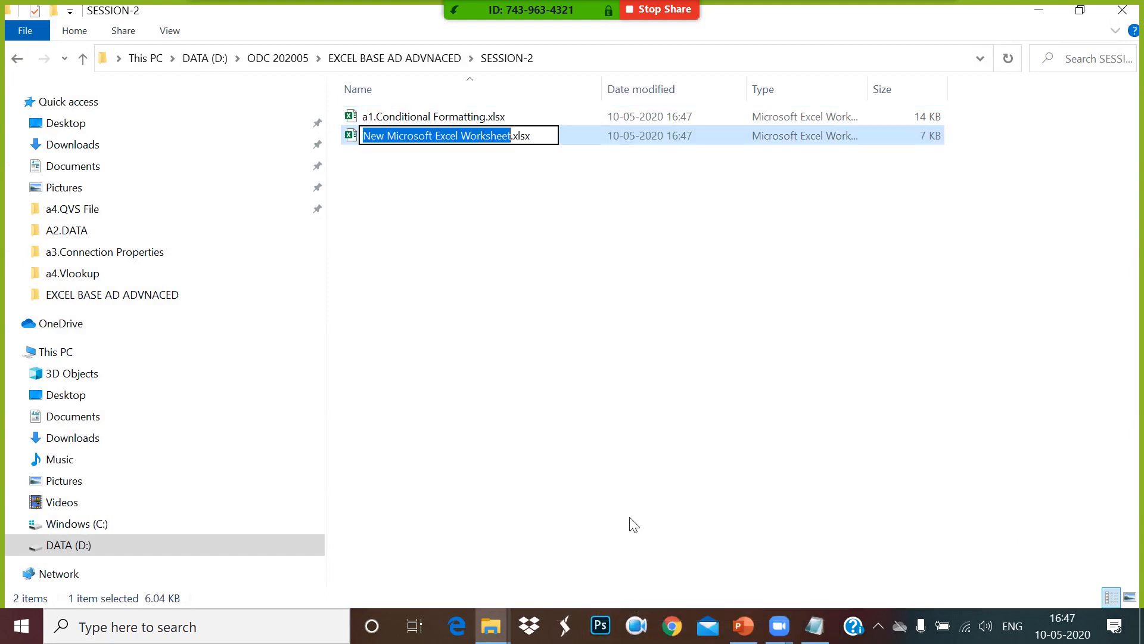
# Name the new Excel file a2.Charts, keeping the .xlsx extension, and open it.
pyautogui.write('A1')
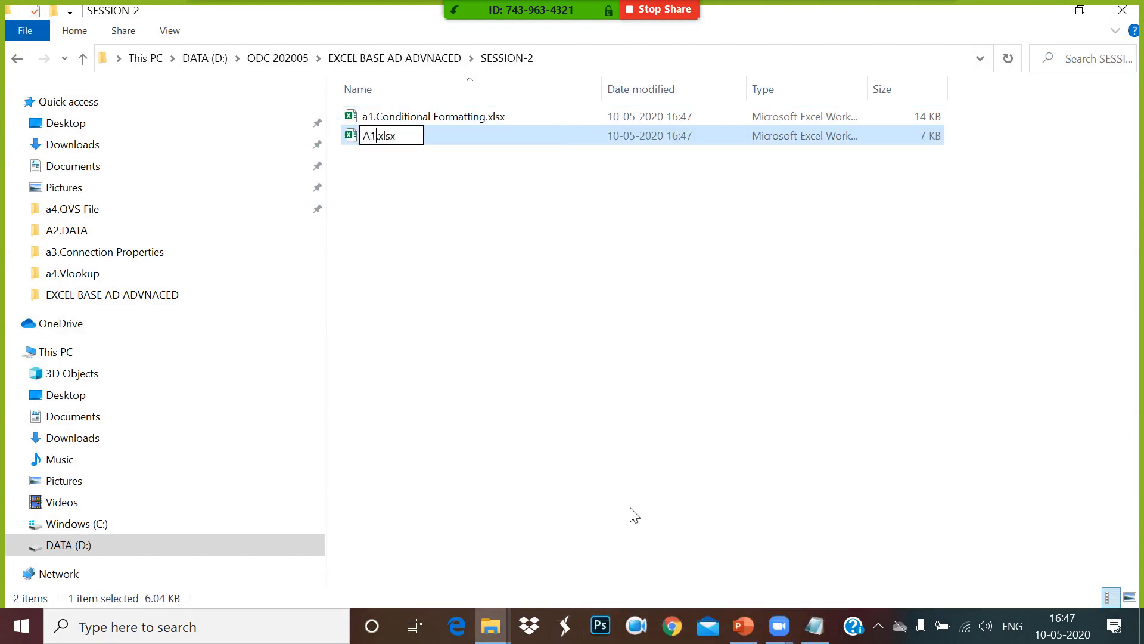
pyautogui.press('BackSpace')
pyautogui.press('BackSpace')
pyautogui.write('s')
pyautogui.write('a2')
pyautogui.write('.')
pyautogui.write('Chat')
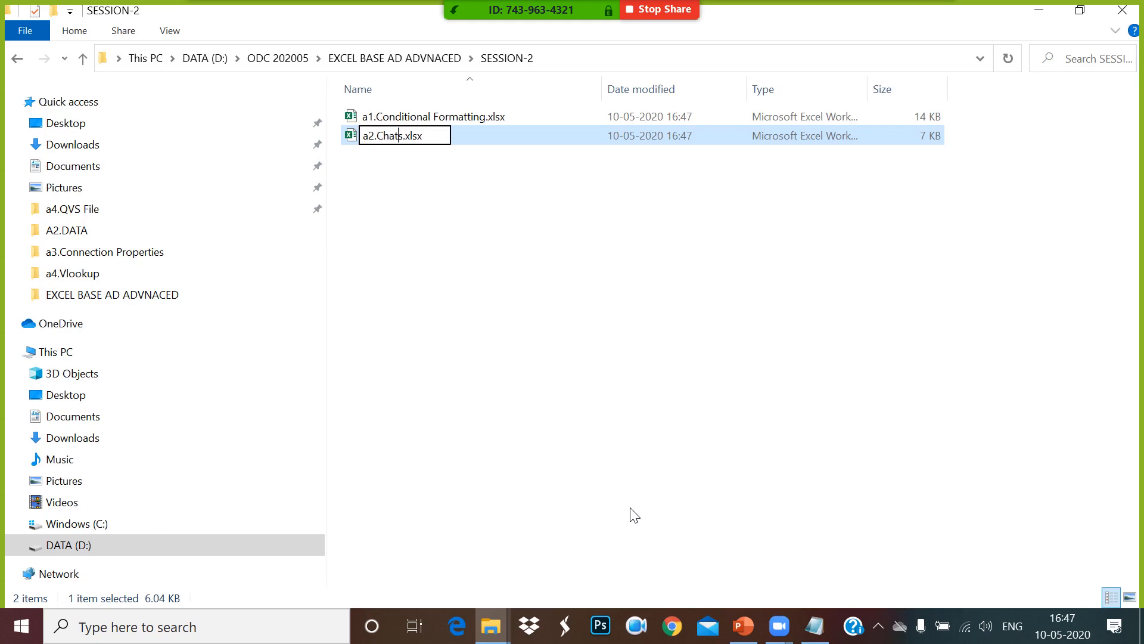
pyautogui.press('BackSpace')
pyautogui.write('rts')
pyautogui.press('Delete')
pyautogui.click(431, 229)
pyautogui.doubleClick(395, 137)
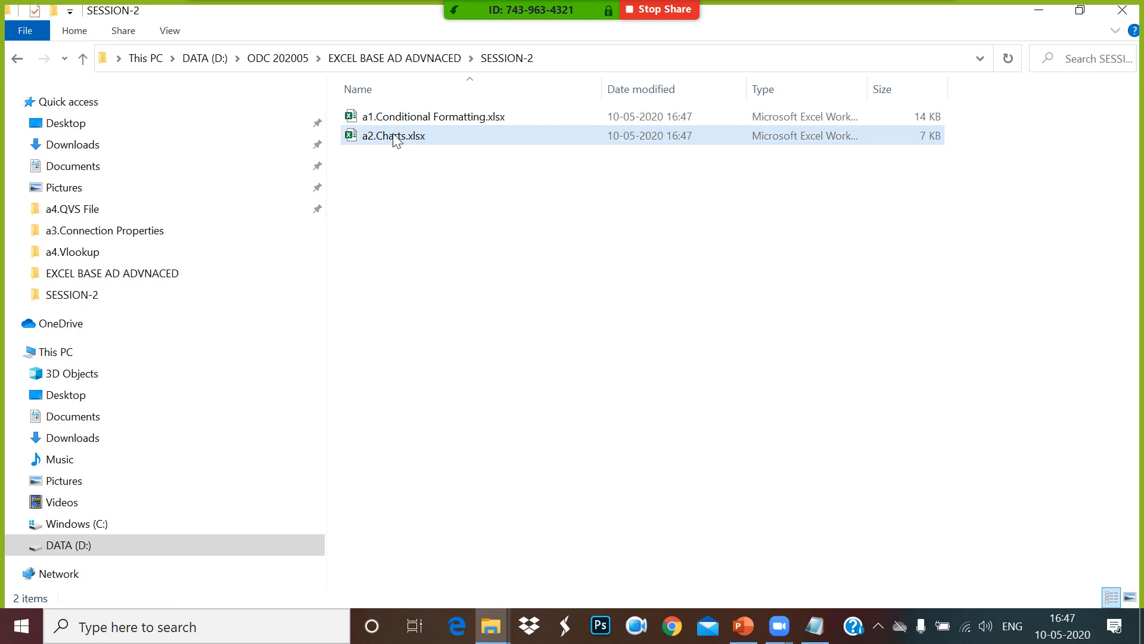
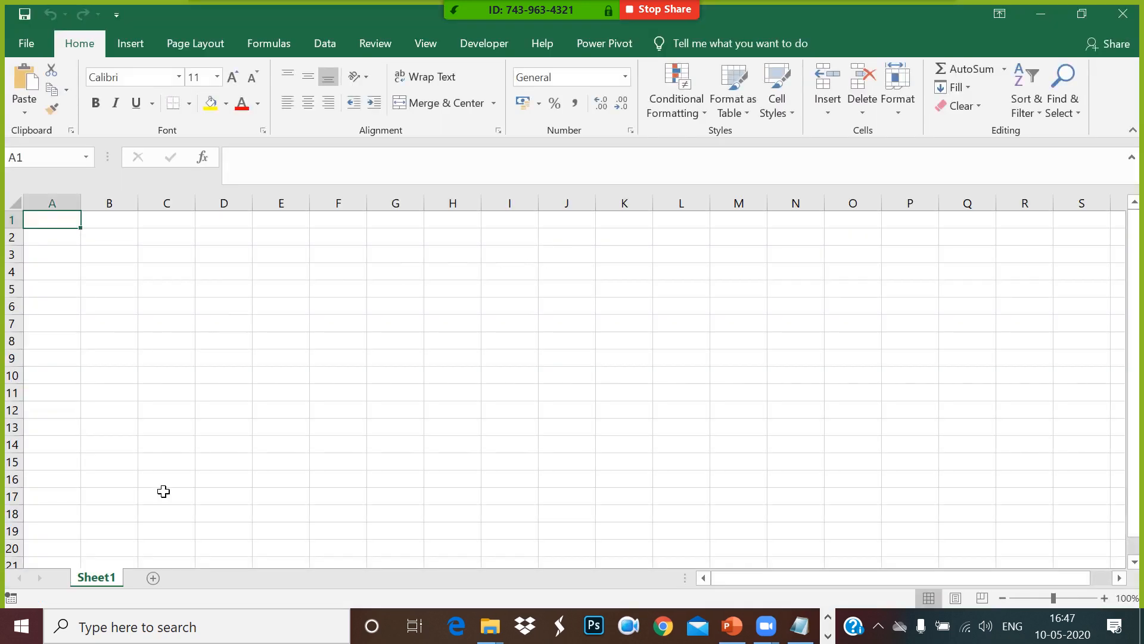
# Rename the first worksheet, Sheet1, as VBAR.
pyautogui.rightClick(115, 577)
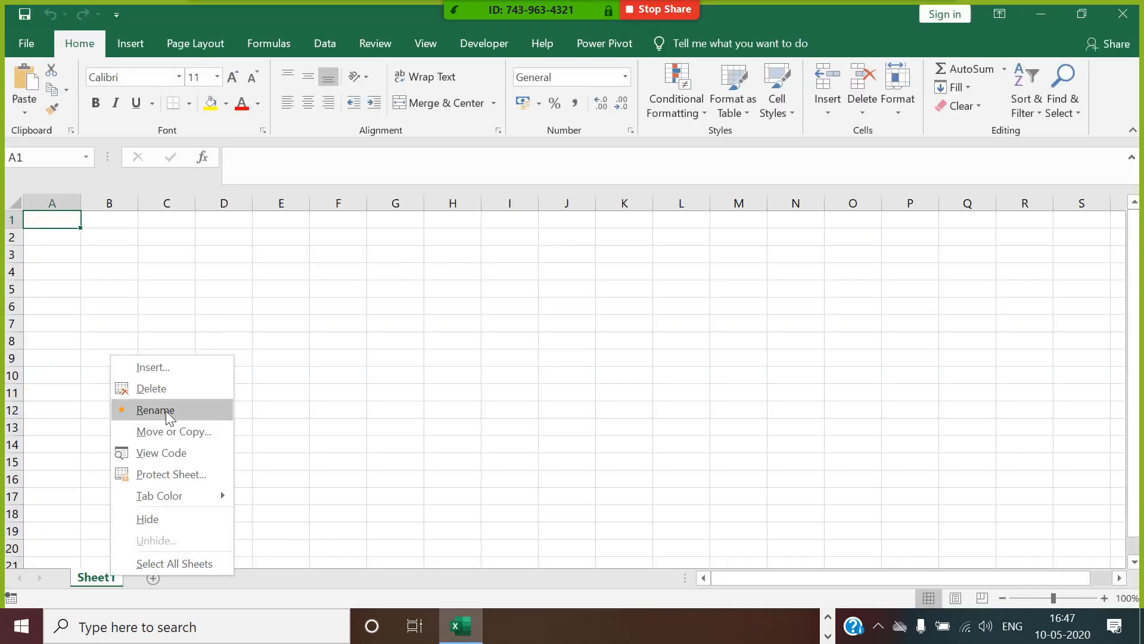
pyautogui.click(154, 410)
pyautogui.write('vbar')
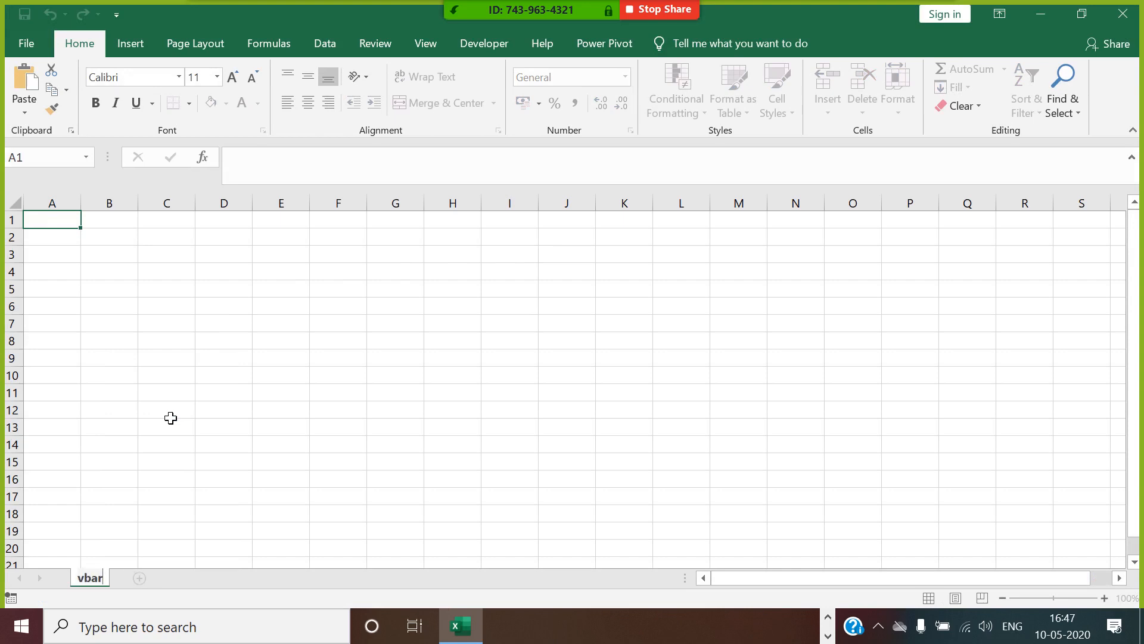
pyautogui.press('BackSpace')
pyautogui.press('BackSpace')
pyautogui.press('BackSpace')
pyautogui.press('BackSpace')
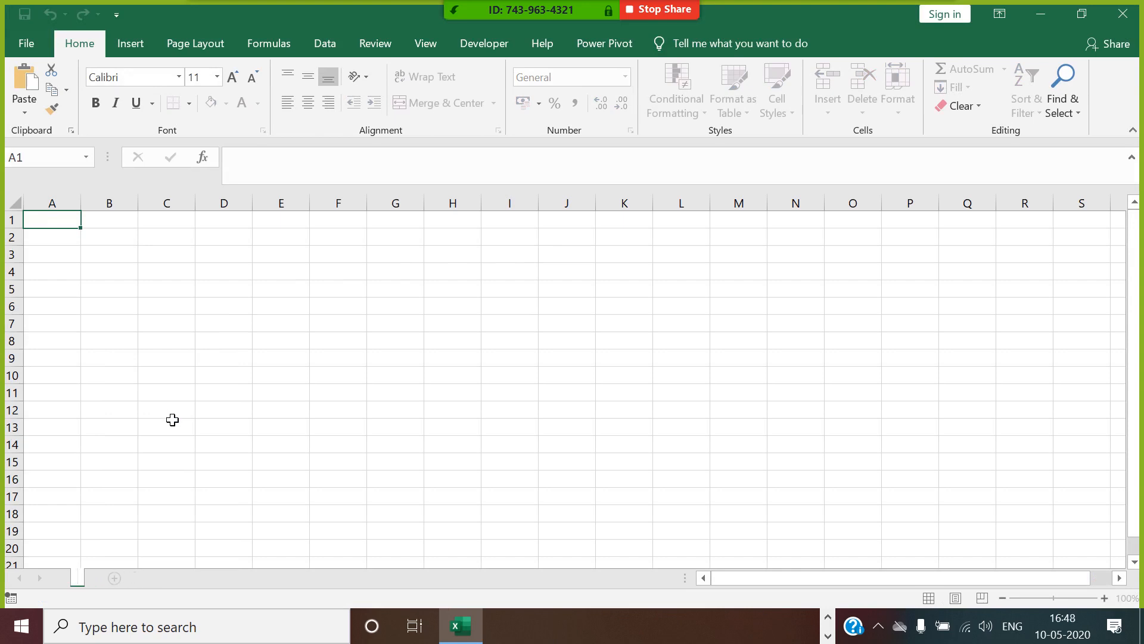
pyautogui.write('VBAR')
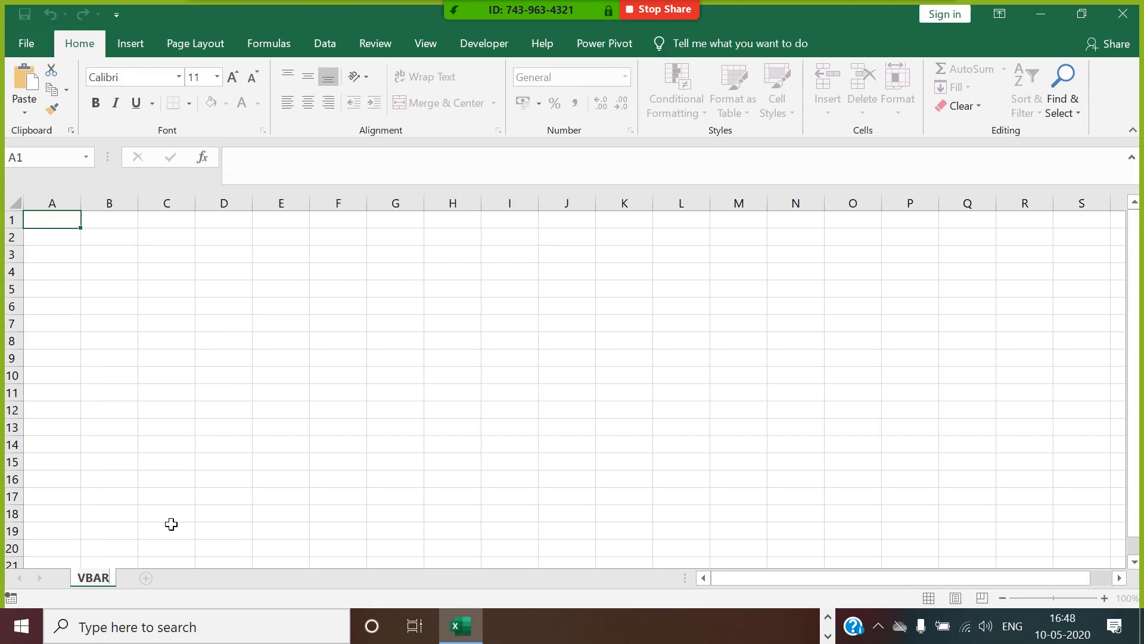
# Add a new worksheet after VBAR and name it HBAR.
pyautogui.click(147, 578)
pyautogui.rightClick(152, 581)
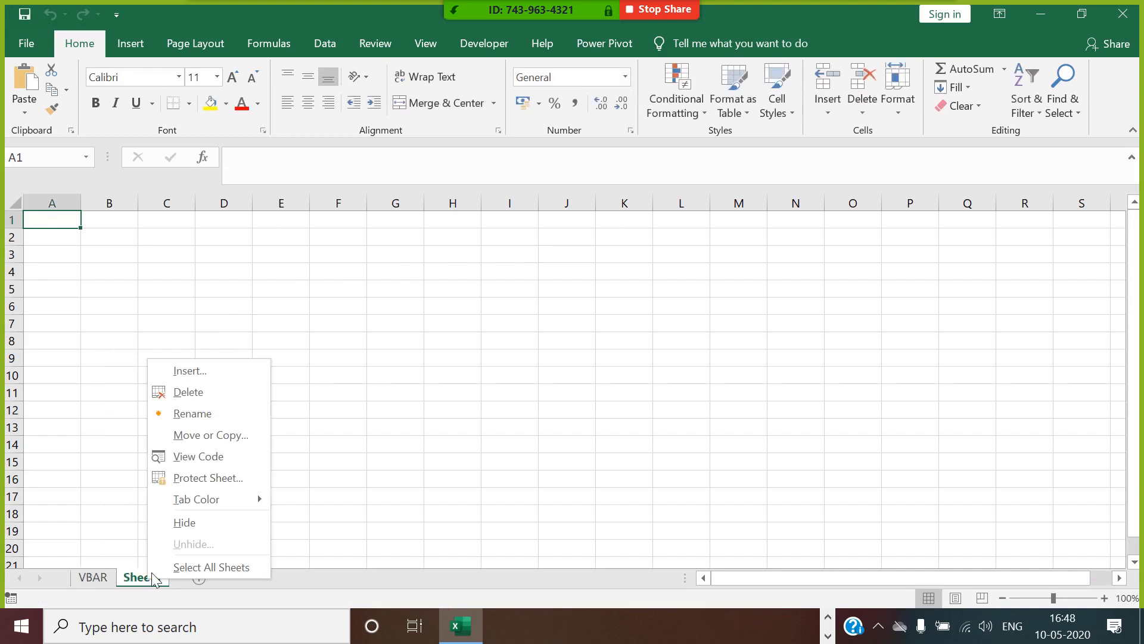
pyautogui.click(212, 413)
pyautogui.write('HBAR')
pyautogui.press('Return')
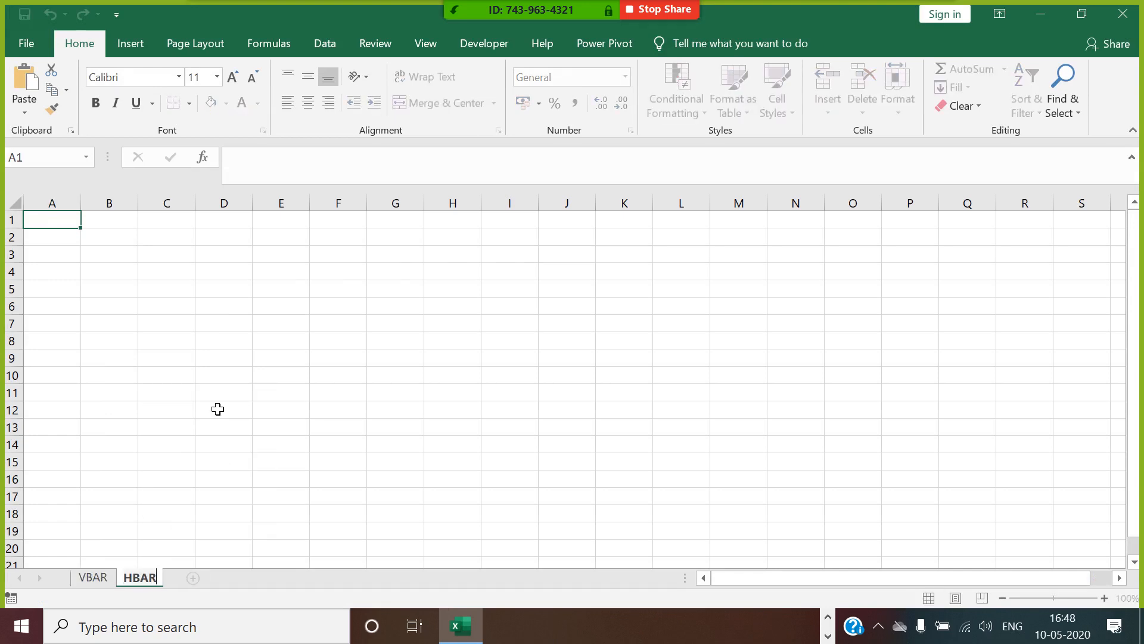
# Add a new worksheet after HBAR and name it STACKED BAR CHART.
pyautogui.click(227, 578)
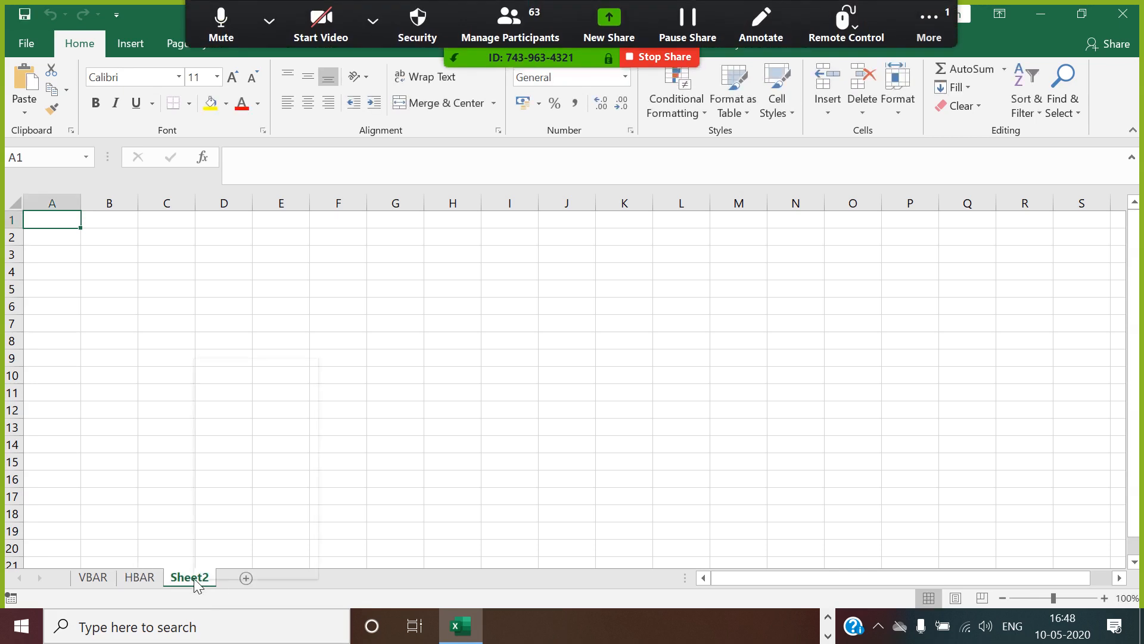
pyautogui.rightClick(194, 577)
pyautogui.click(263, 409)
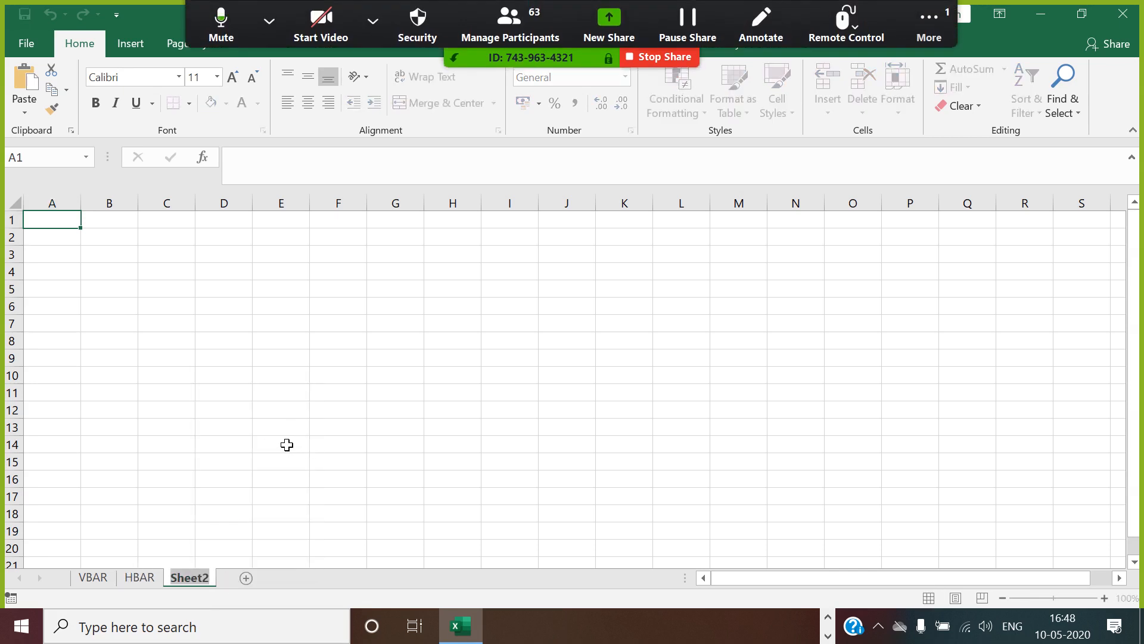
pyautogui.write('STACKE')
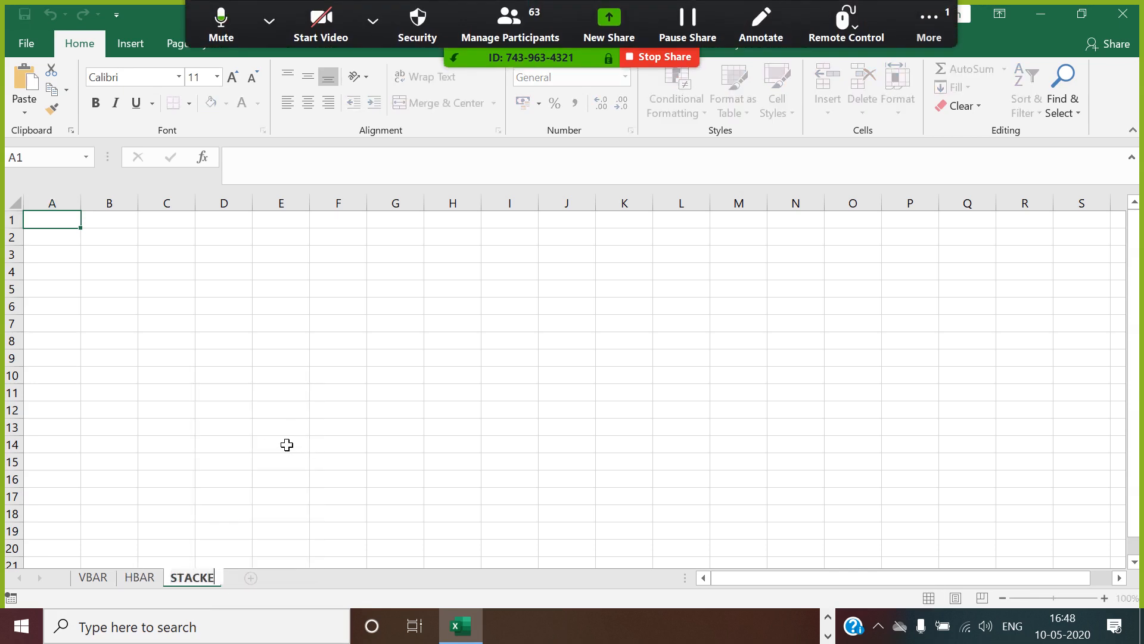
pyautogui.write('D BAR CHART')
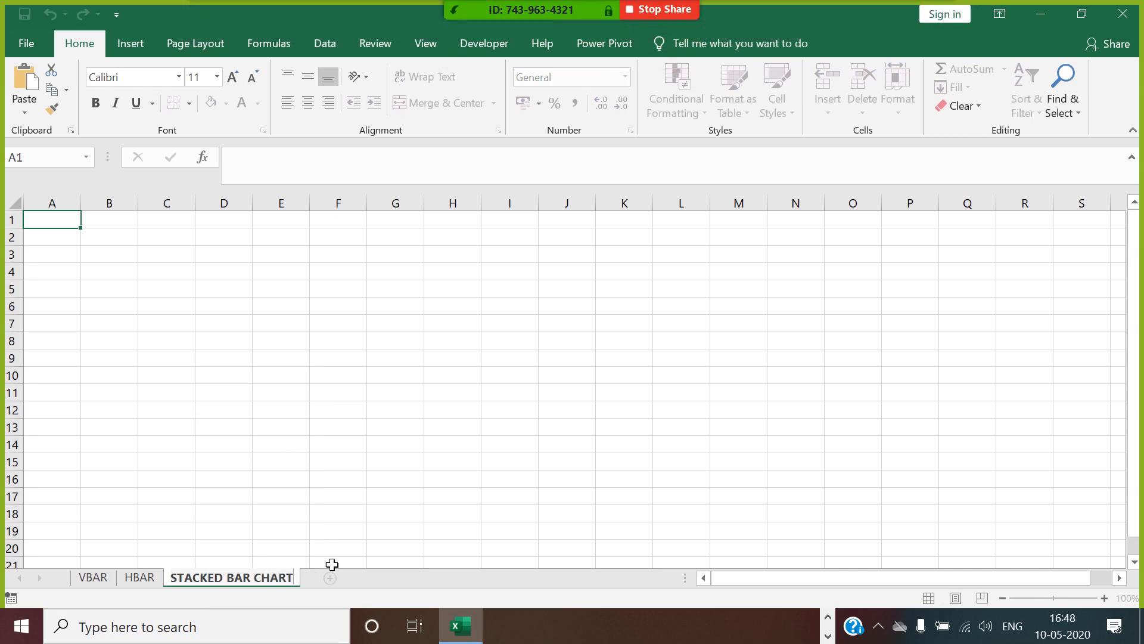
# Add a new worksheet after STACKED BAR CHART and name it PIE.
pyautogui.click(326, 576)
pyautogui.rightClick(326, 576)
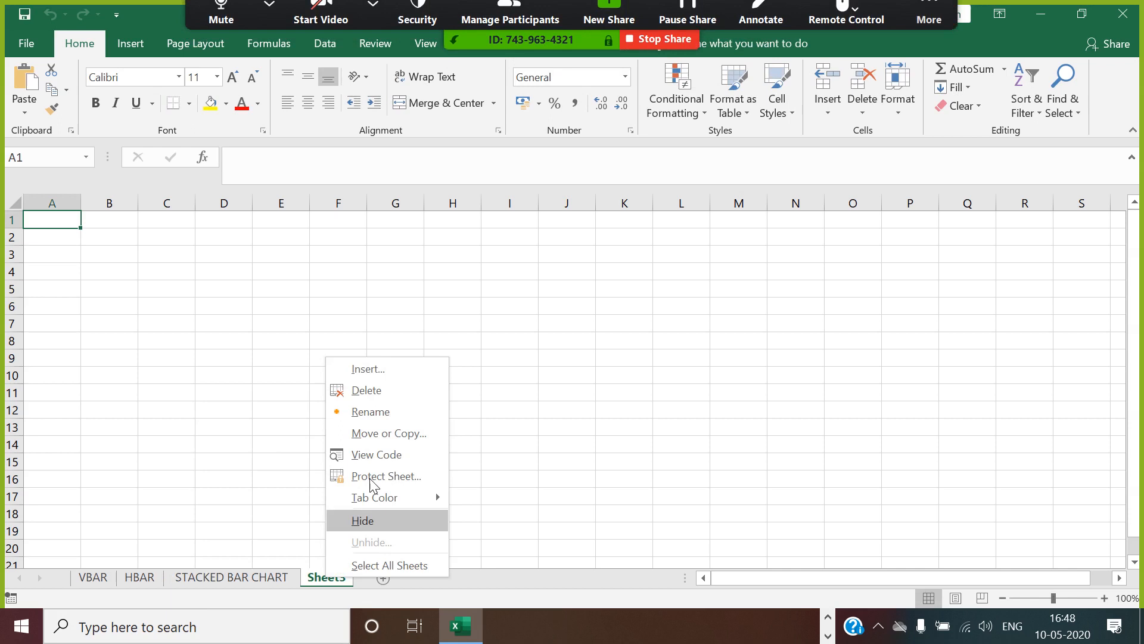
pyautogui.click(400, 410)
pyautogui.write('PIE')
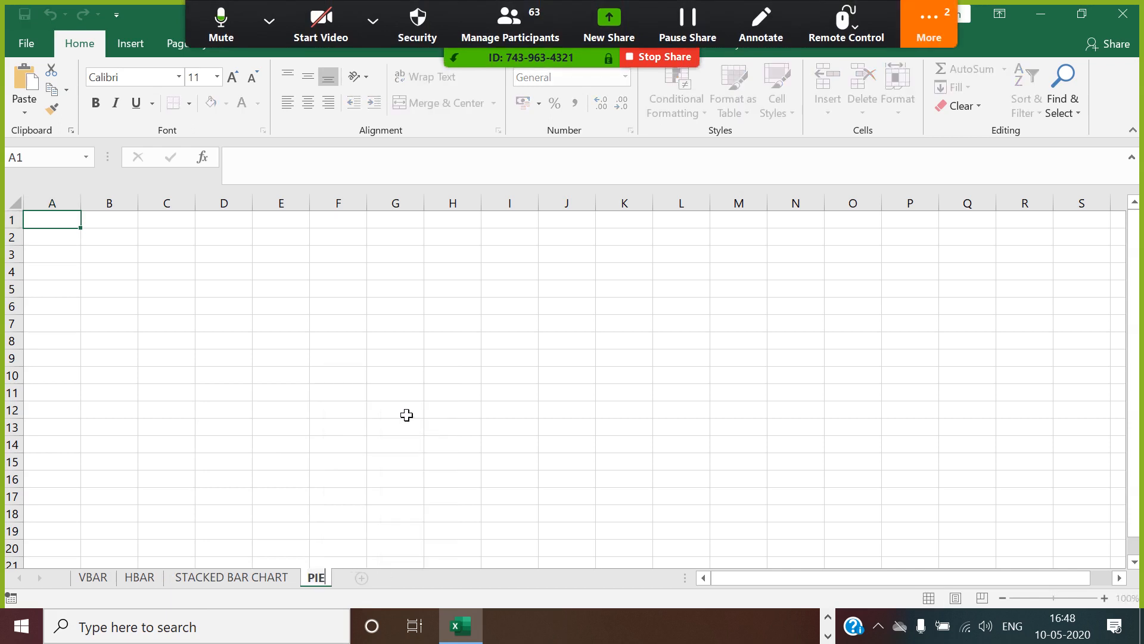
# Add a new worksheet after PIE and name it LINE CHART.
pyautogui.click(362, 577)
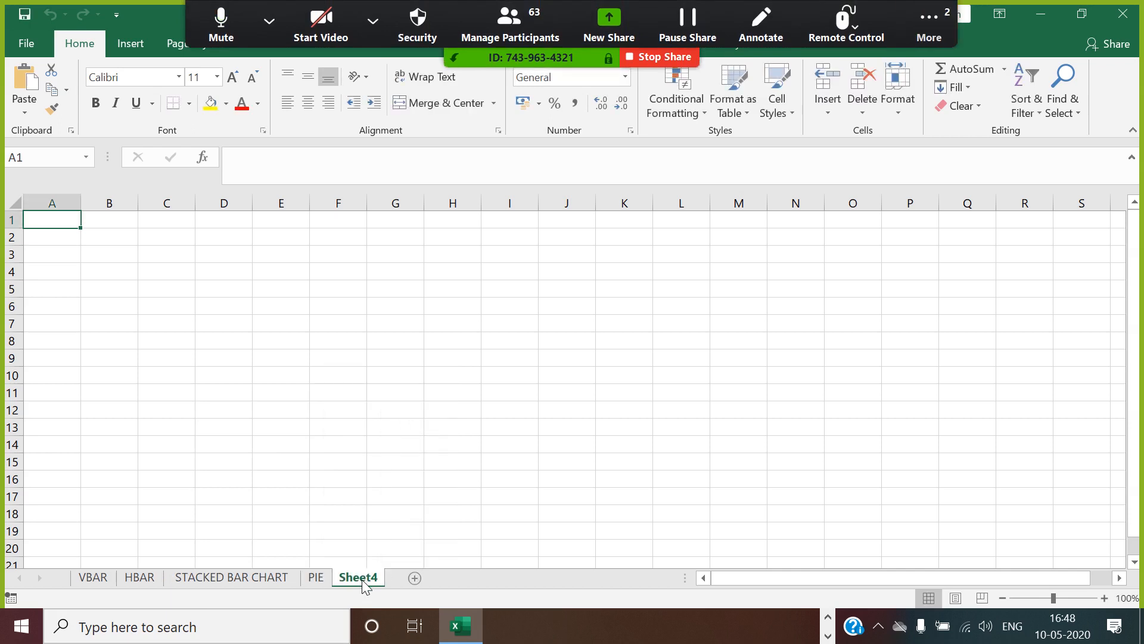
pyautogui.rightClick(363, 581)
pyautogui.click(407, 413)
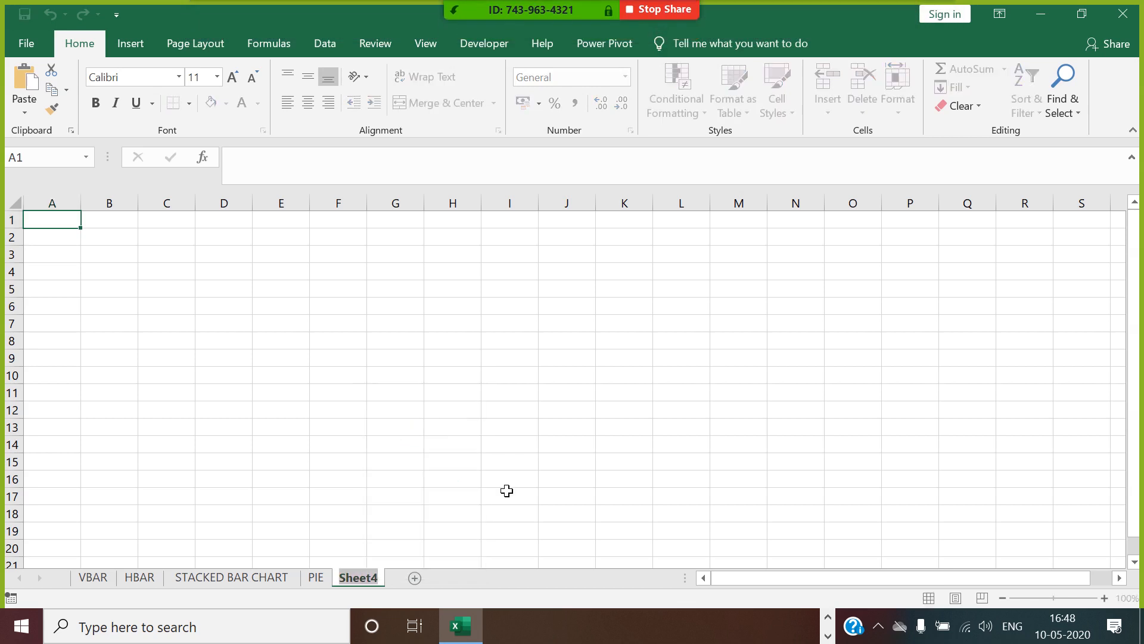
pyautogui.write('LINE CHART')
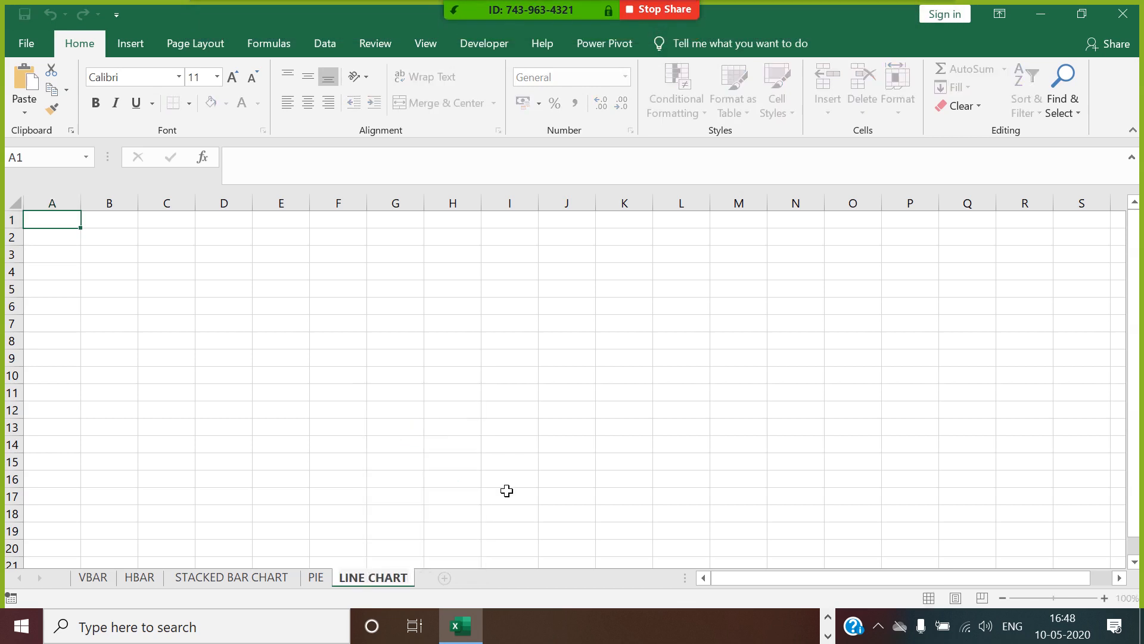
# Add a new worksheet after LINE CHART and name it SPARK LINE.
pyautogui.click(444, 579)
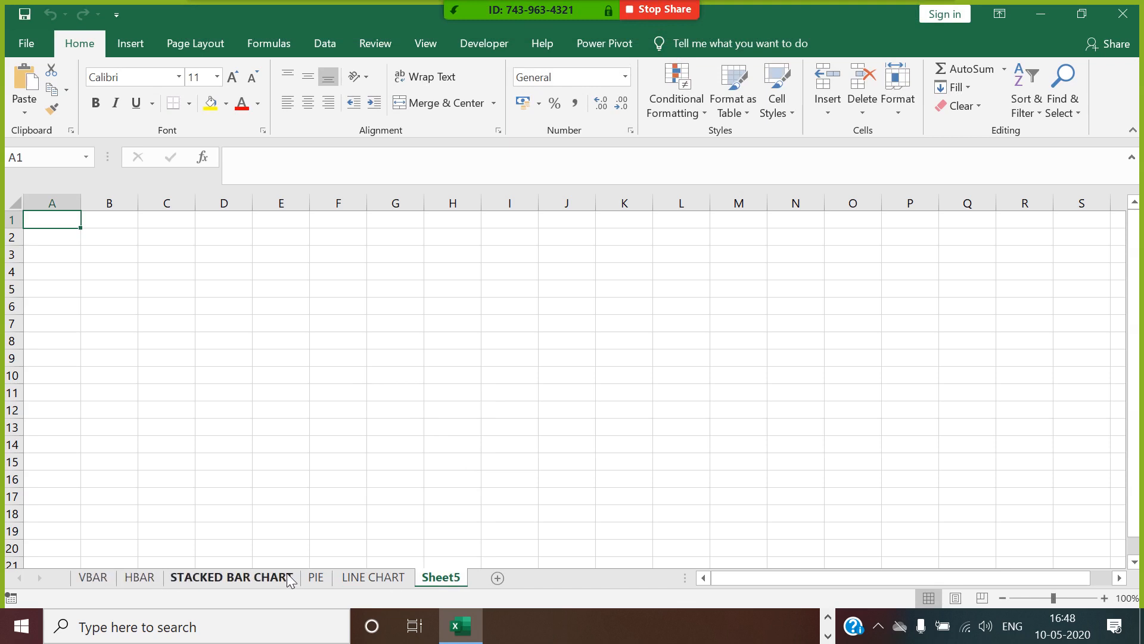
pyautogui.rightClick(446, 577)
pyautogui.click(511, 416)
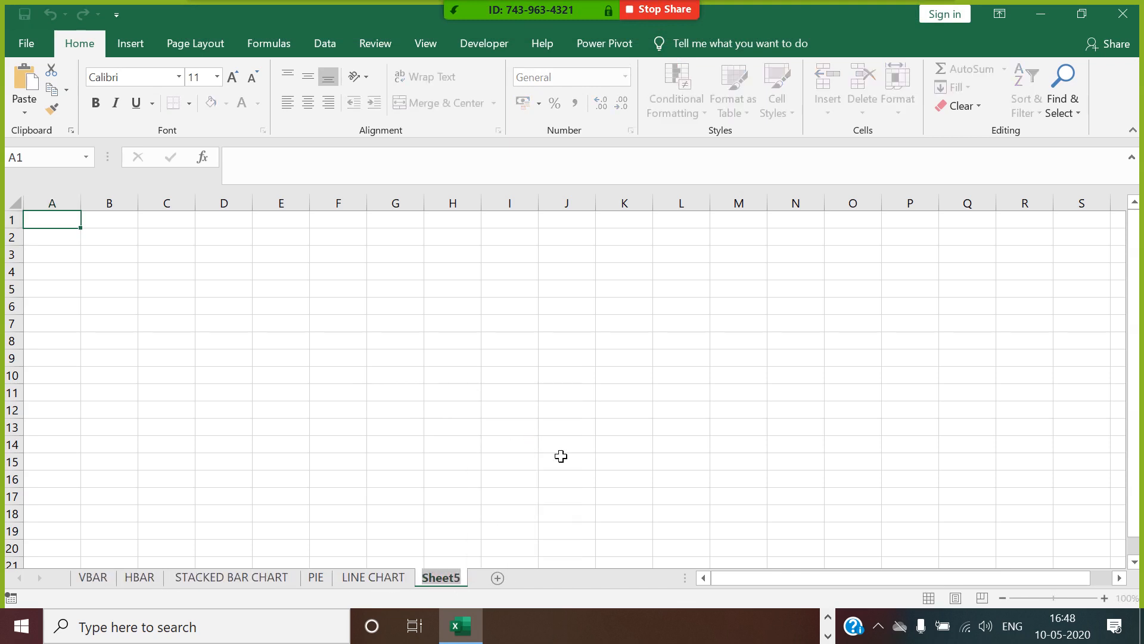
pyautogui.write('SPARK LINE')
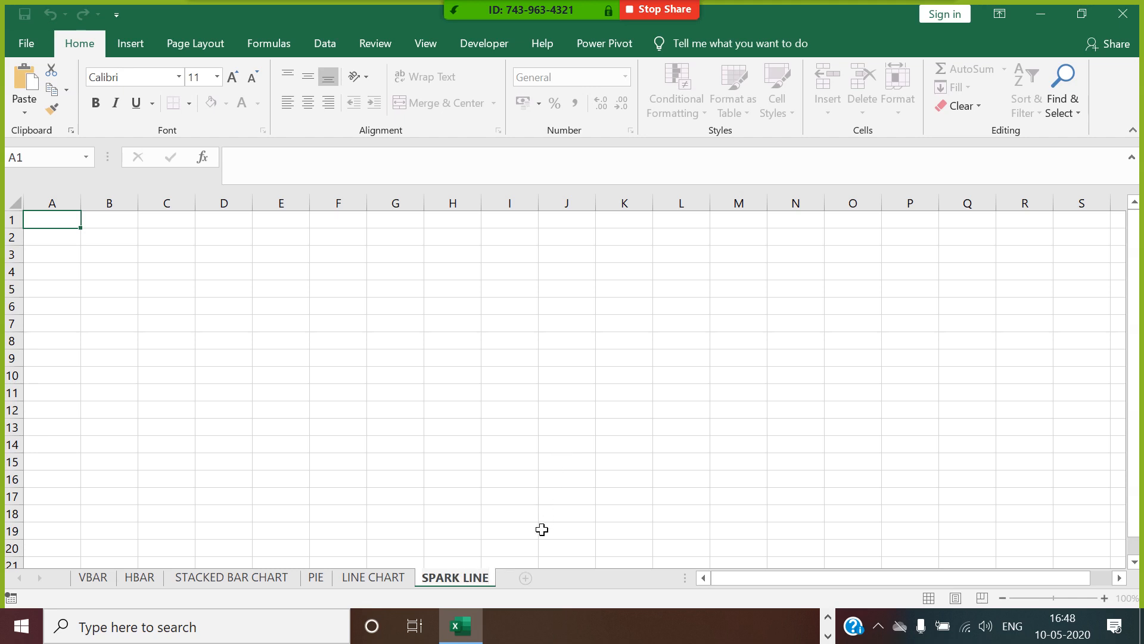
# Add a new worksheet after SPARK LINE and name it COMBO CHART.
pyautogui.click(526, 577)
pyautogui.rightClick(516, 578)
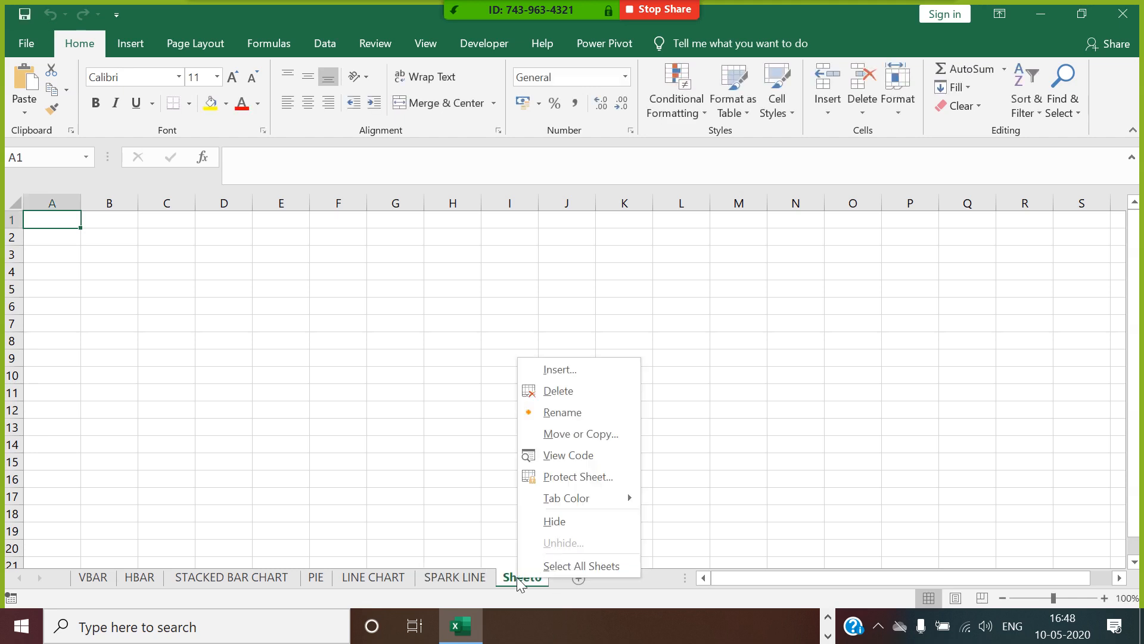
pyautogui.click(574, 412)
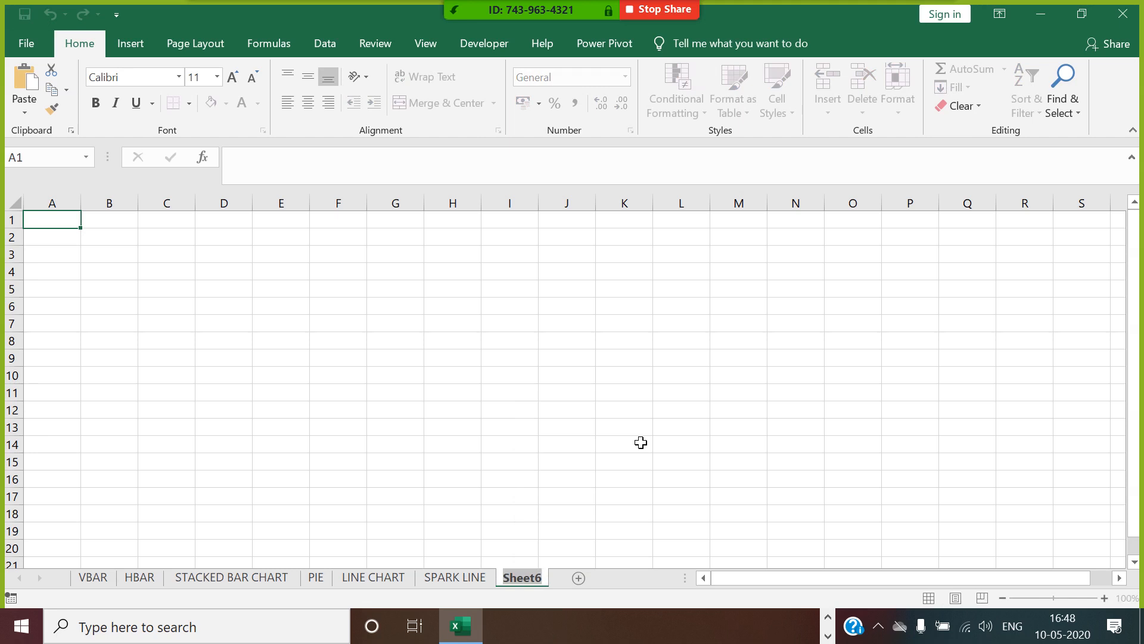
pyautogui.write('COM')
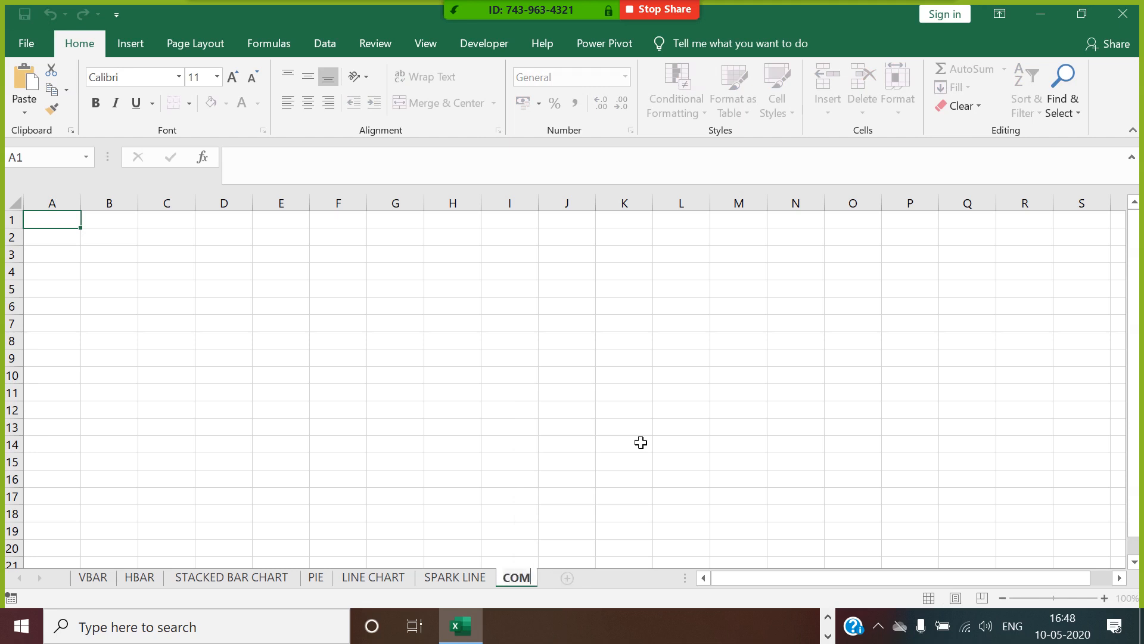
pyautogui.write('BO CHART')
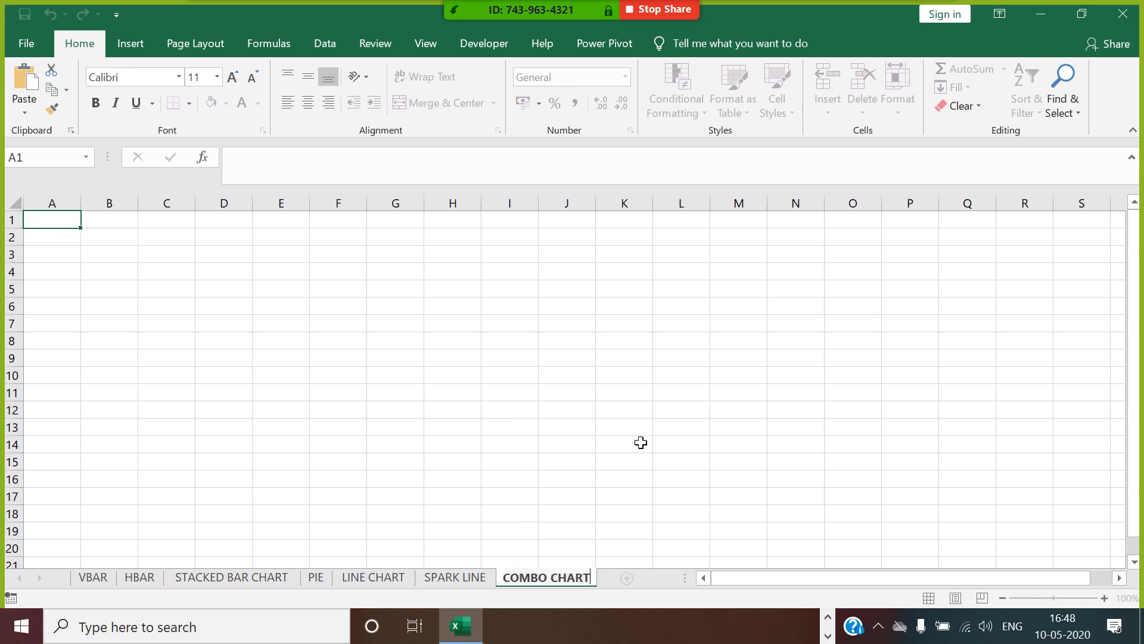
pyautogui.click(392, 479)
# On the VBAR sheet, enter the column headings PROD in A1 and SALES in B1.
pyautogui.click(93, 576)
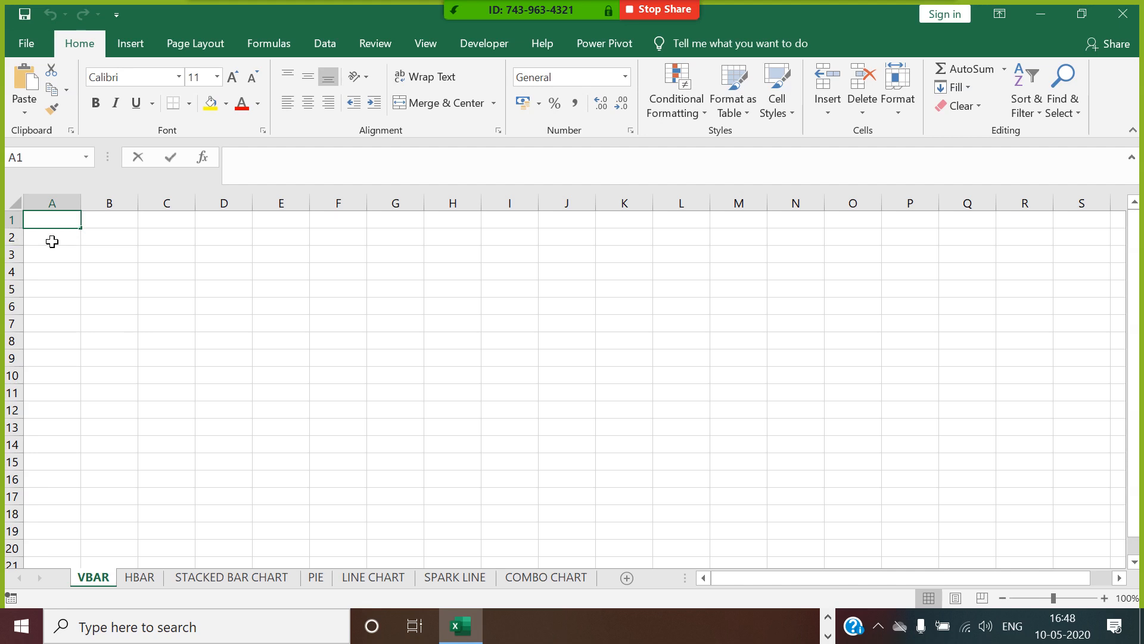
pyautogui.write('PROD')
pyautogui.click(120, 227)
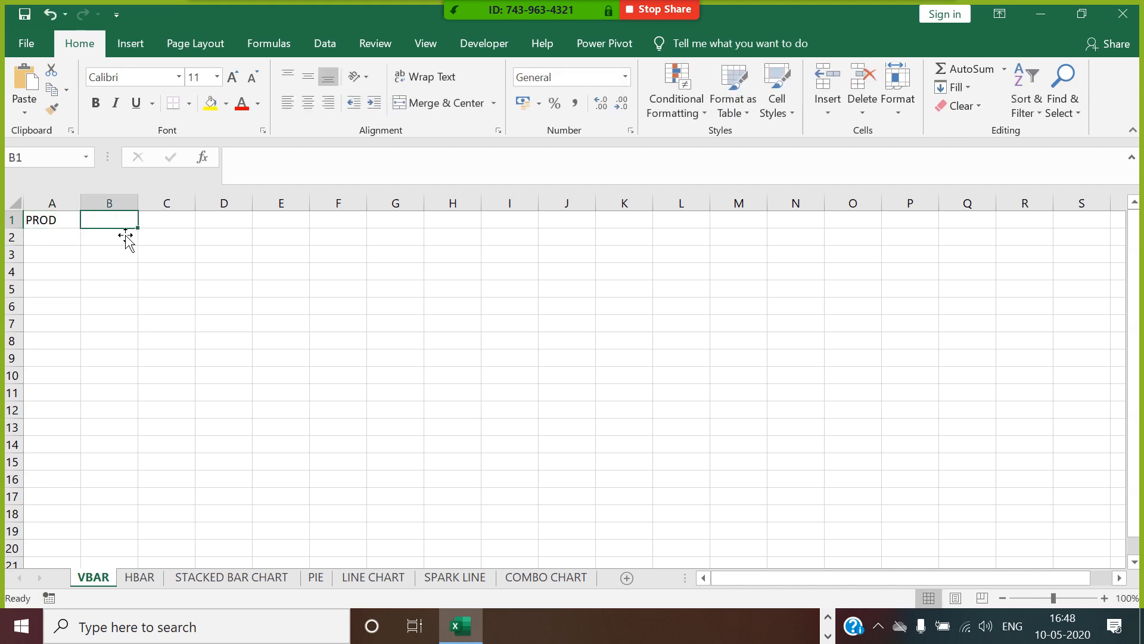
pyautogui.write('SALES')
pyautogui.click(89, 272)
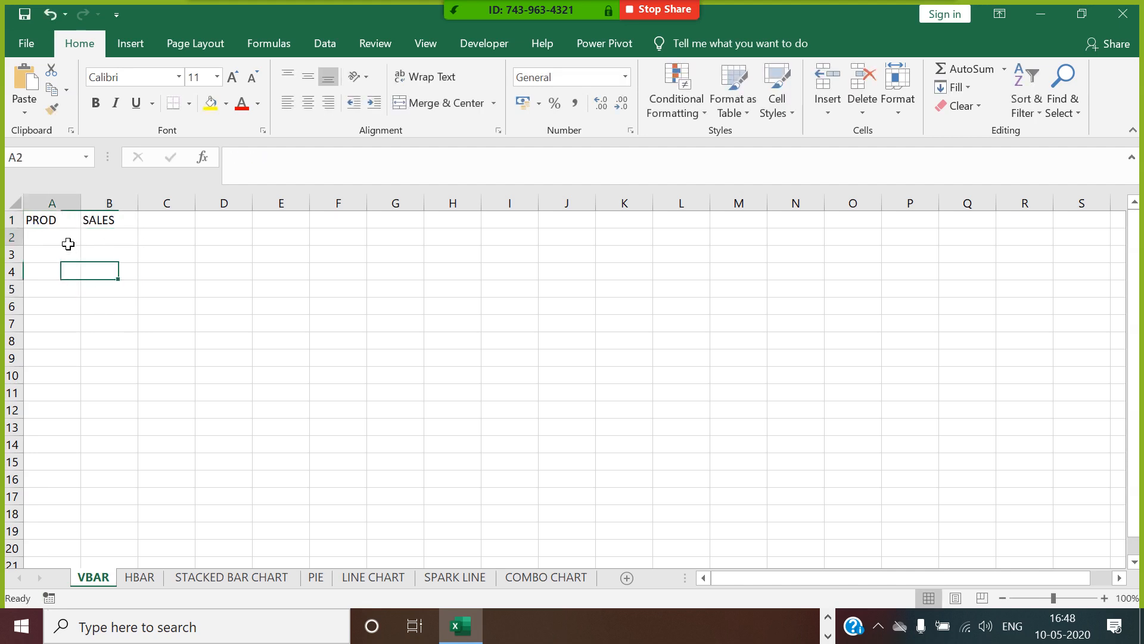
# Enter the product names APPLE, ACER, ASUS and DELL in cells A2 to A5 of the PROD column.
pyautogui.click(66, 241)
pyautogui.write('APPLE')
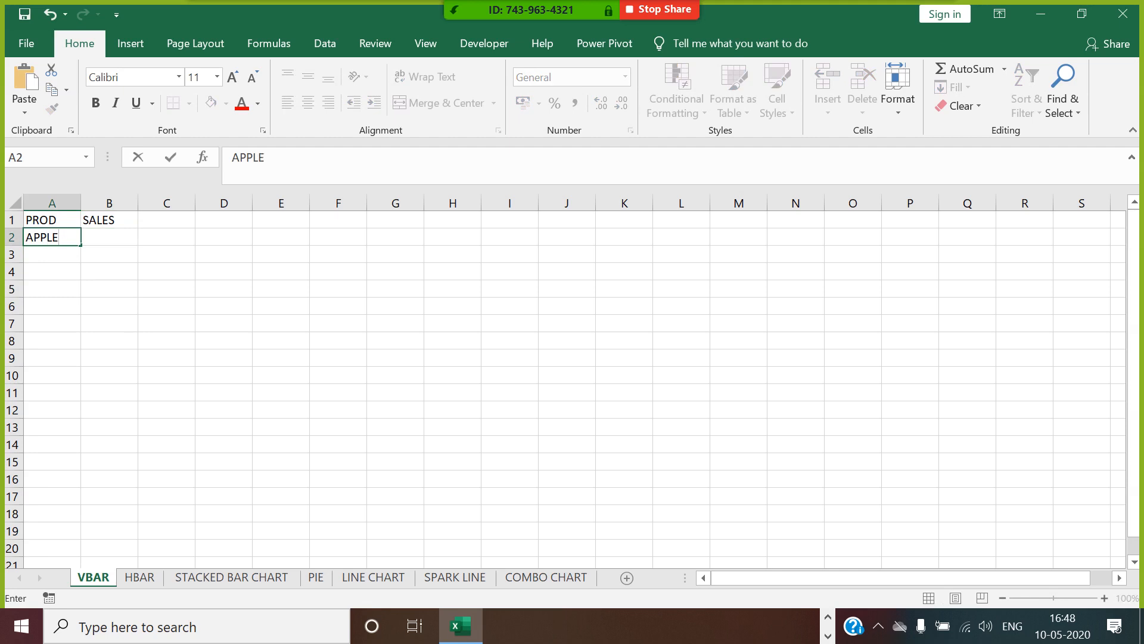
pyautogui.click(66, 255)
pyautogui.write('ACER')
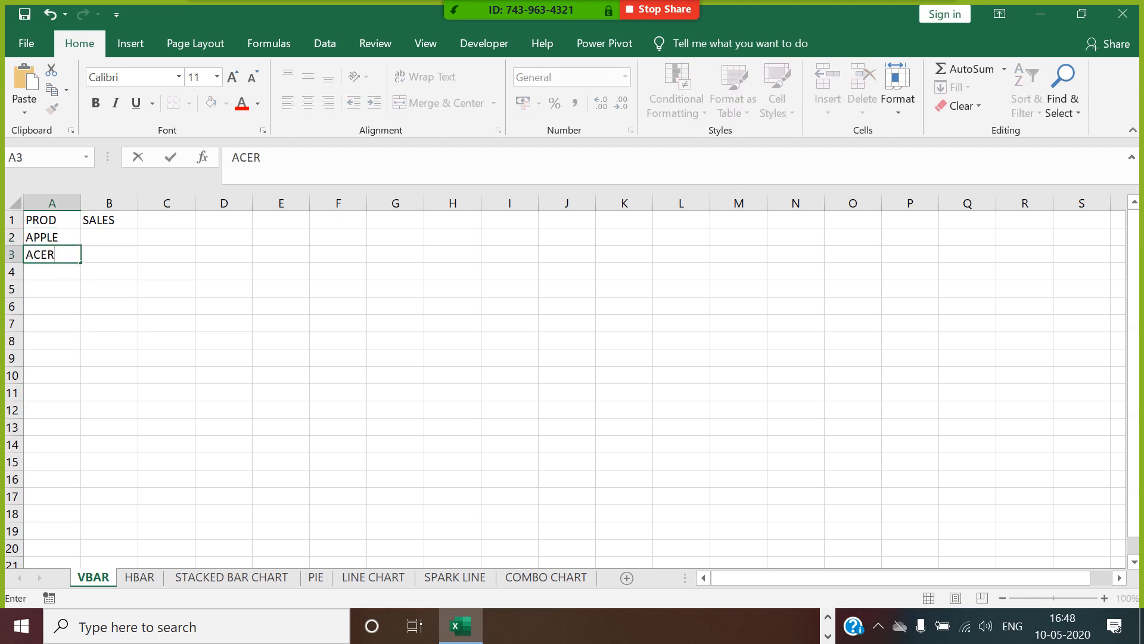
pyautogui.click(58, 279)
pyautogui.write('ASUS')
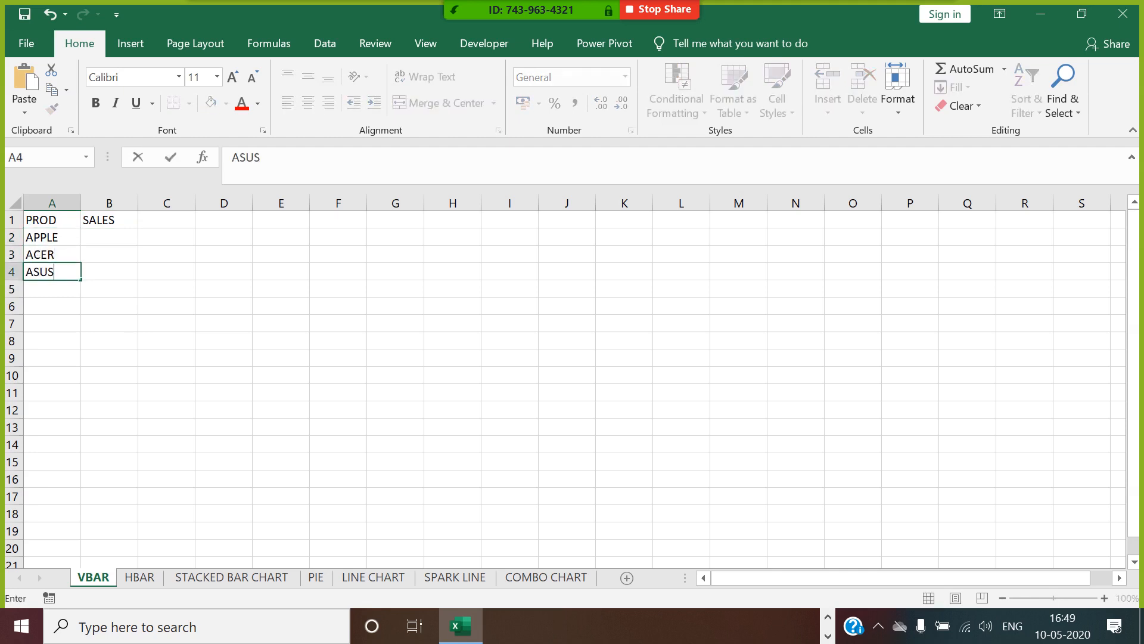
pyautogui.click(57, 293)
pyautogui.write('DE')
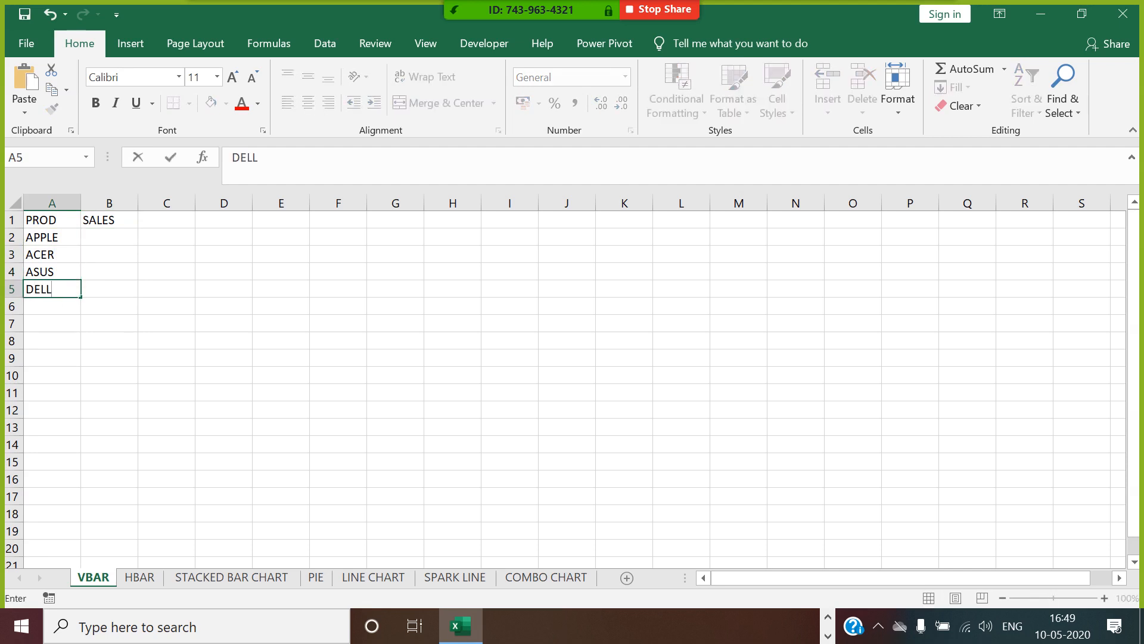
pyautogui.write('LL')
pyautogui.press('Return')
# Continue the PROD column with SAMSUNG, HP, LENOVO and TOSHIBA in cells A6 to A9.
pyautogui.write('SAM')
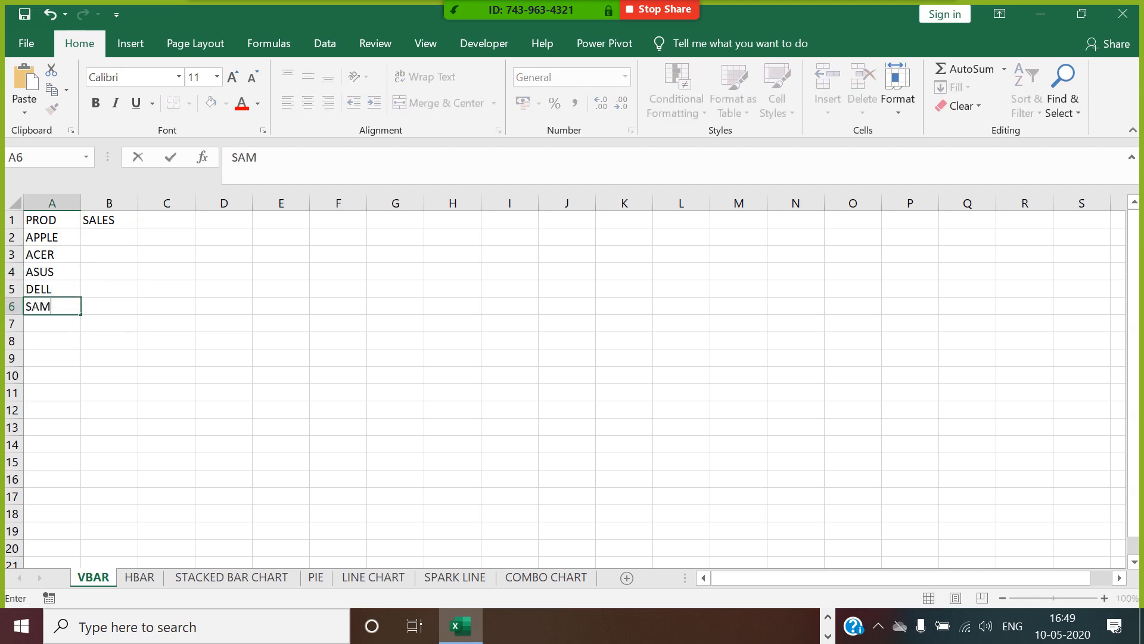
pyautogui.write('SUNG')
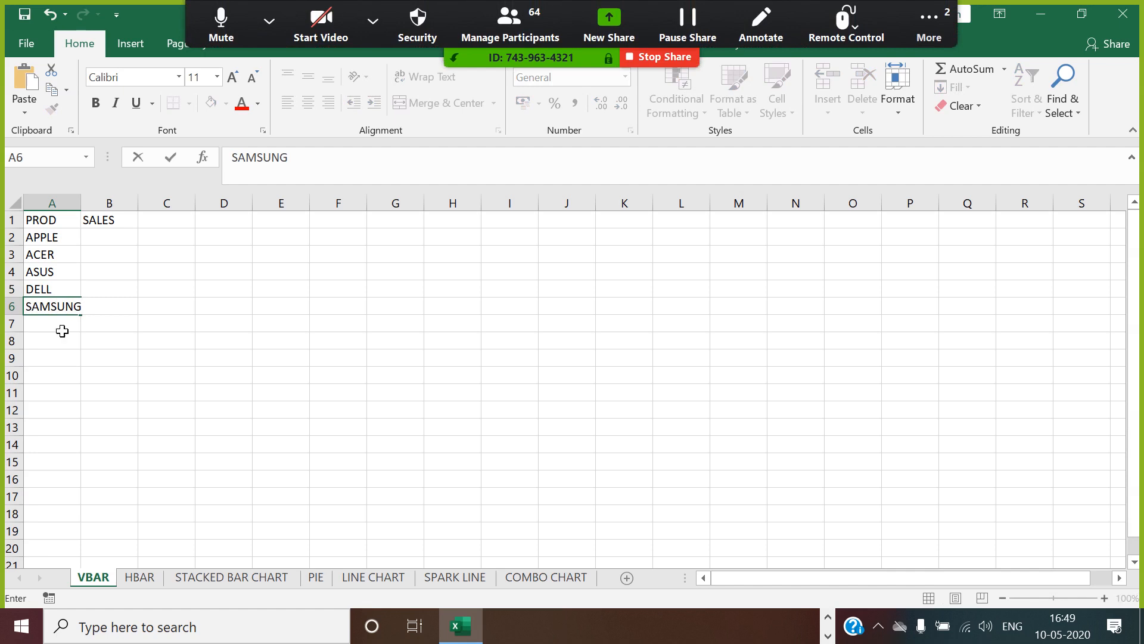
pyautogui.click(62, 331)
pyautogui.write('HP')
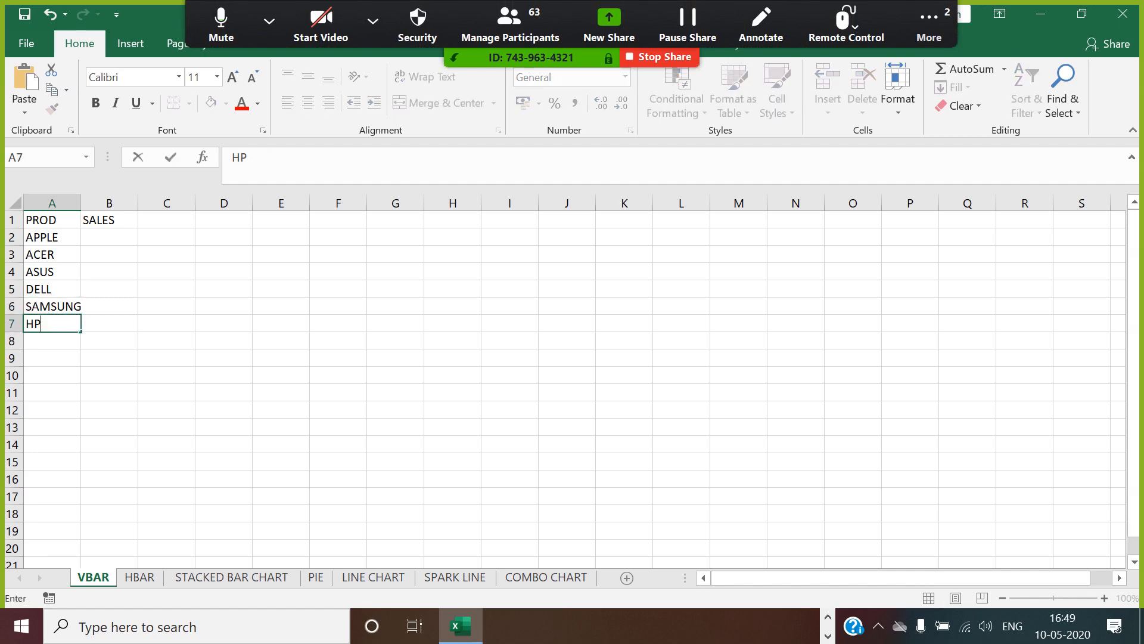
pyautogui.click(68, 348)
pyautogui.write('LENO')
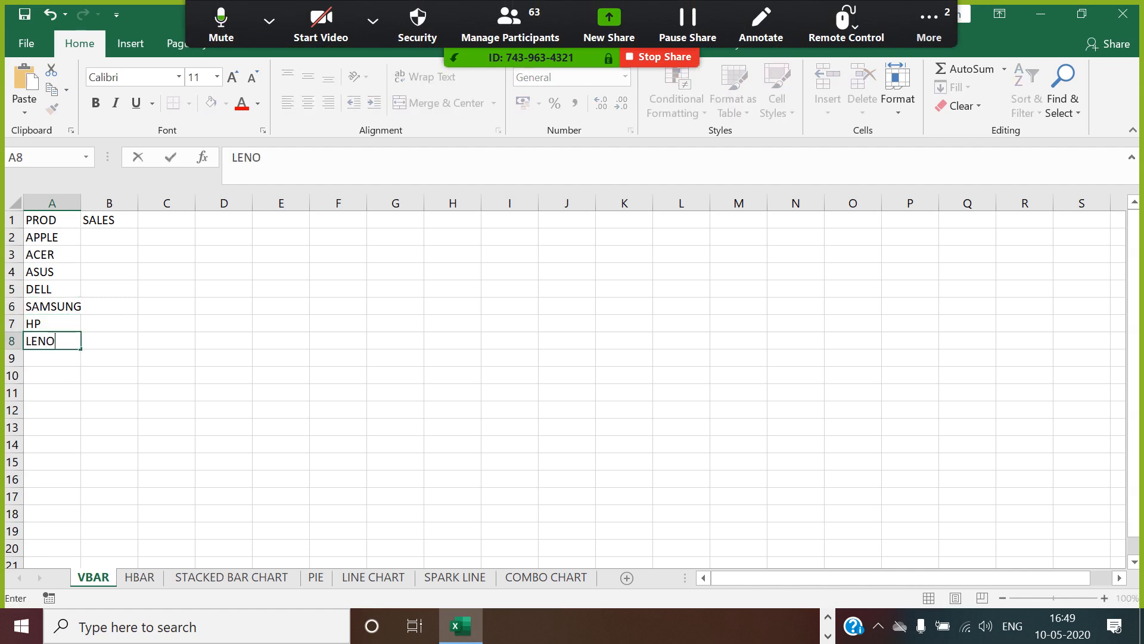
pyautogui.write('VO')
pyautogui.click(67, 360)
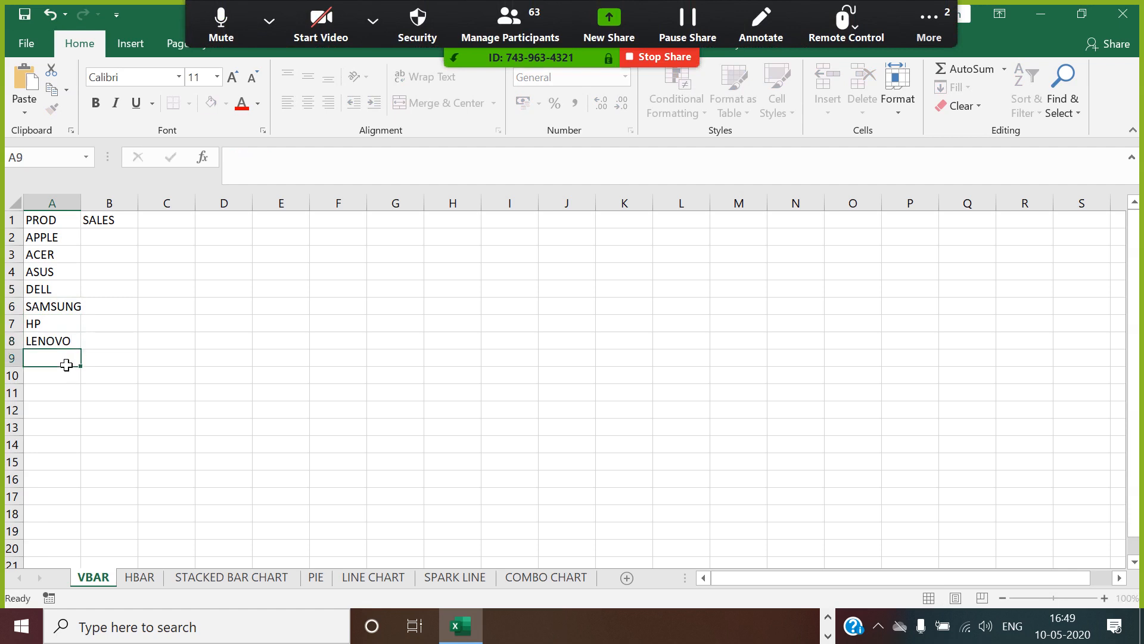
pyautogui.write('TOSHIBA')
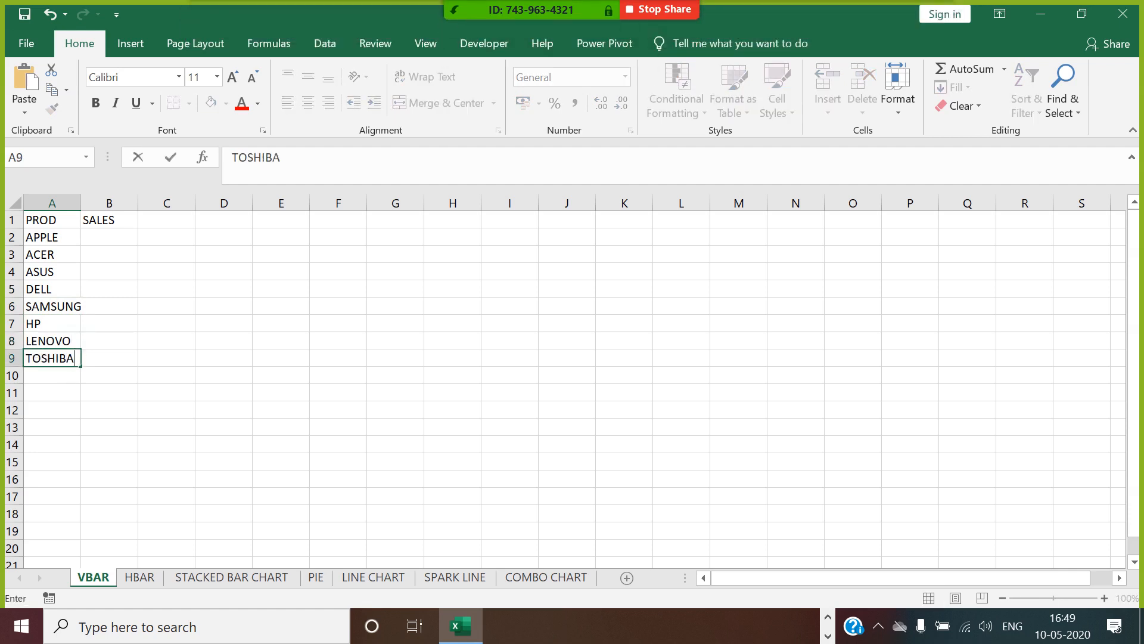
# Enter the formula =RANDBETWEEN(100,900)*1000 in cell B2 as the sales figure for APPLE.
pyautogui.click(130, 240)
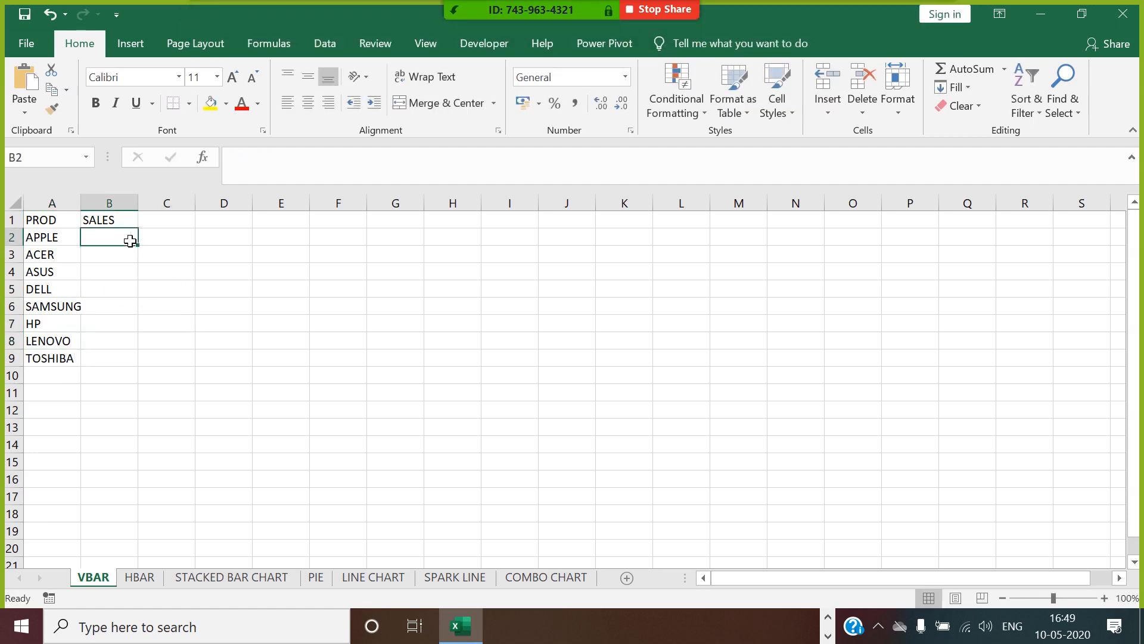
pyautogui.write('=RAND')
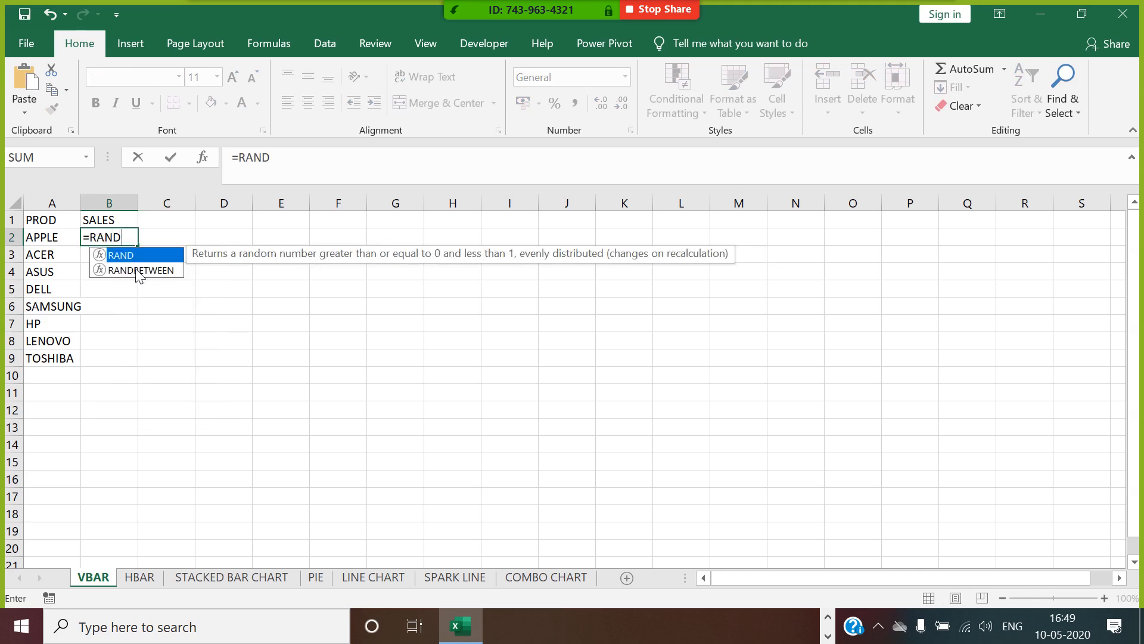
pyautogui.doubleClick(137, 270)
pyautogui.write('100,9')
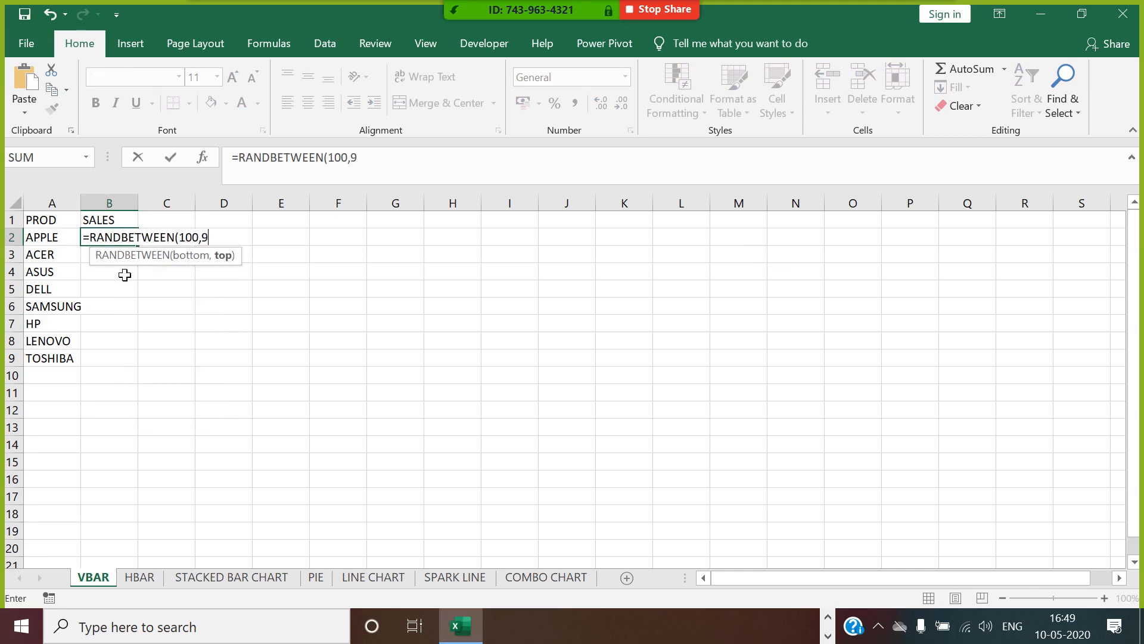
pyautogui.write('00)*!00')
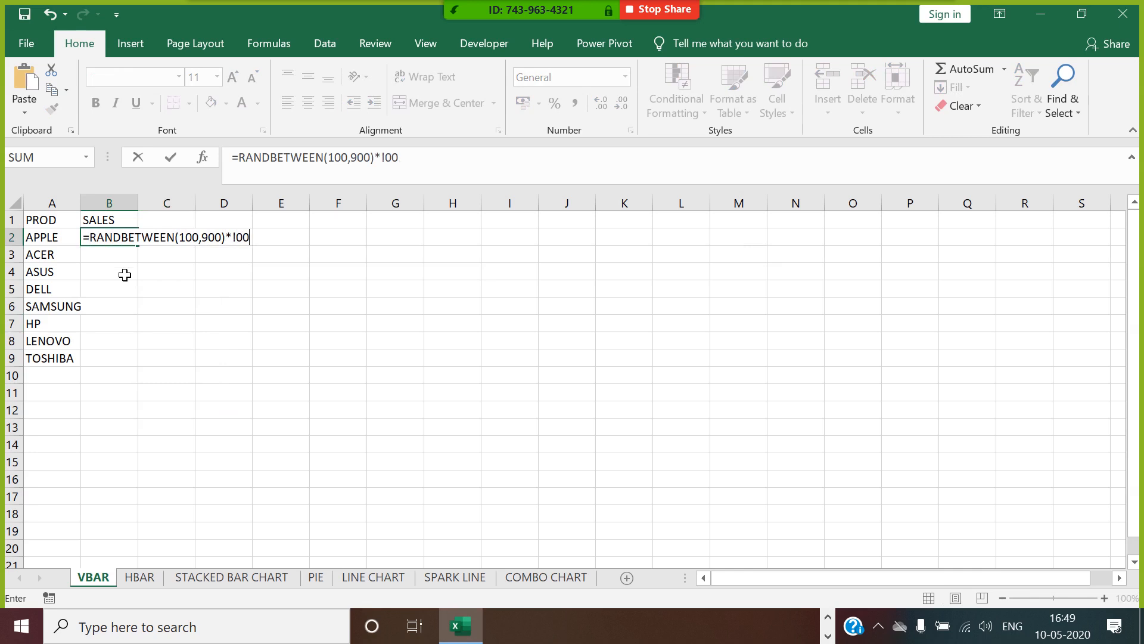
pyautogui.press('BackSpace')
pyautogui.press('BackSpace')
pyautogui.press('BackSpace')
pyautogui.write('10')
pyautogui.press('Return')
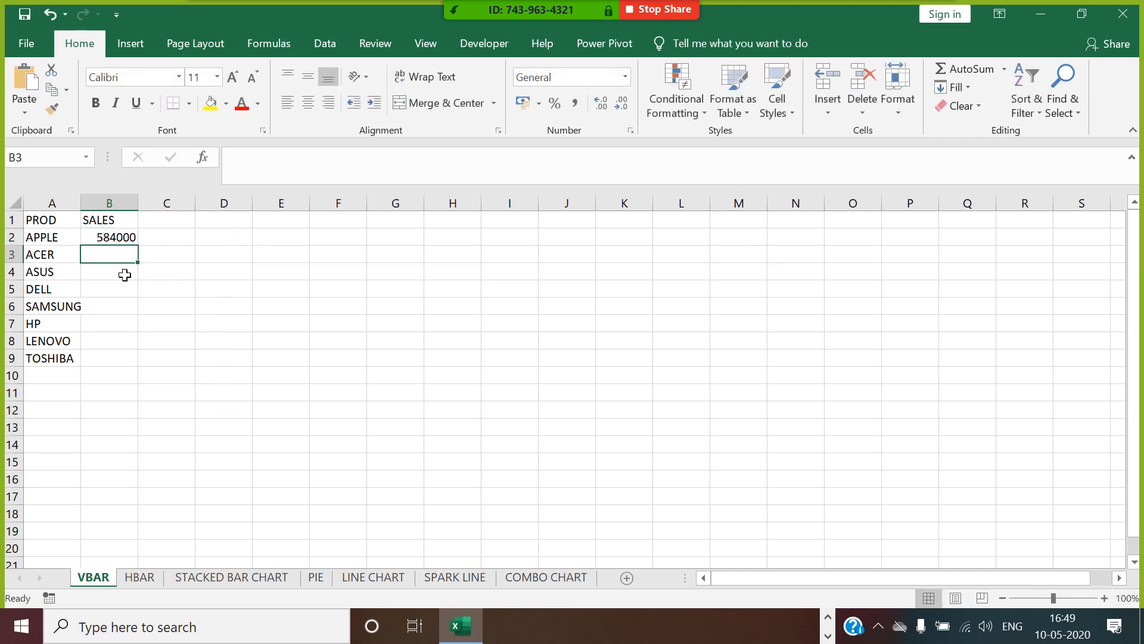
# Fill the random sales formula from B2 down to B9 and auto-fit the width of column A.
pyautogui.click(122, 238)
pyautogui.moveTo(145, 256); pyautogui.dragTo(143, 361)
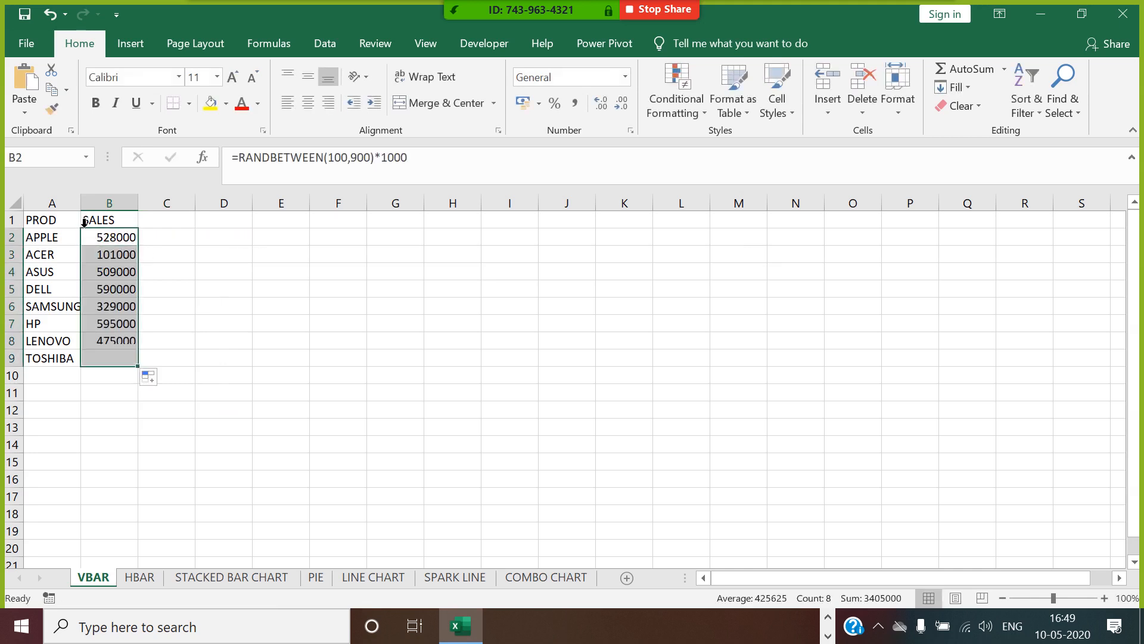
pyautogui.doubleClick(81, 203)
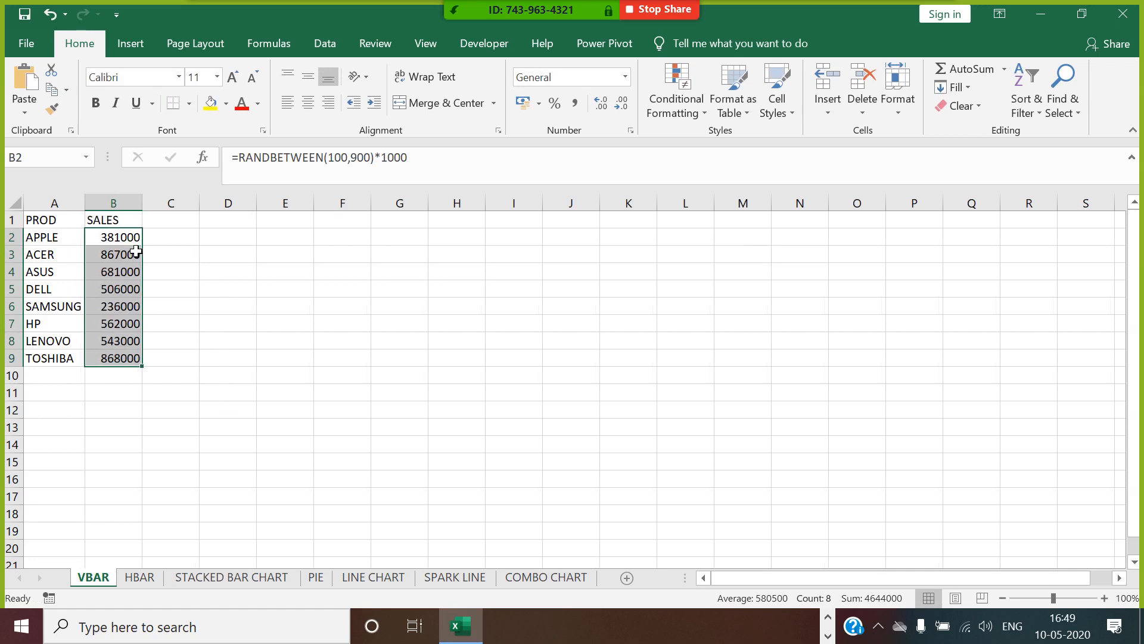
# Convert the sales formulas in B2:B9 to static numbers by copying them and pasting values only over themselves.
pyautogui.hotkey('ctrl', 'c')
pyautogui.rightClick(118, 251)
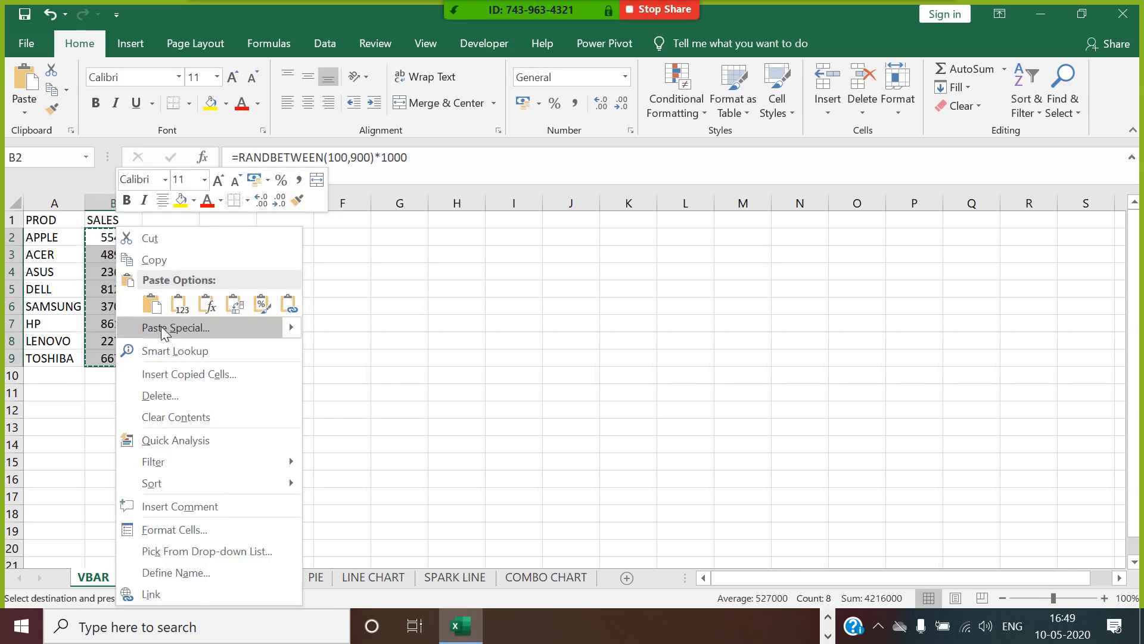
pyautogui.click(163, 328)
pyautogui.click(50, 252)
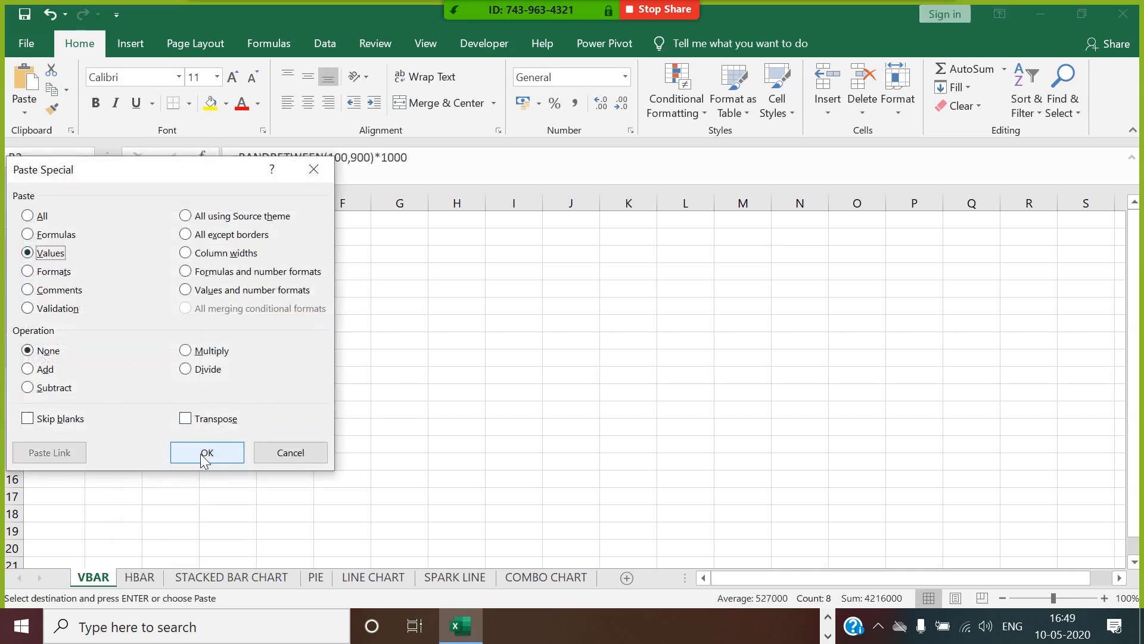
pyautogui.click(205, 456)
pyautogui.press('Escape')
pyautogui.click(306, 380)
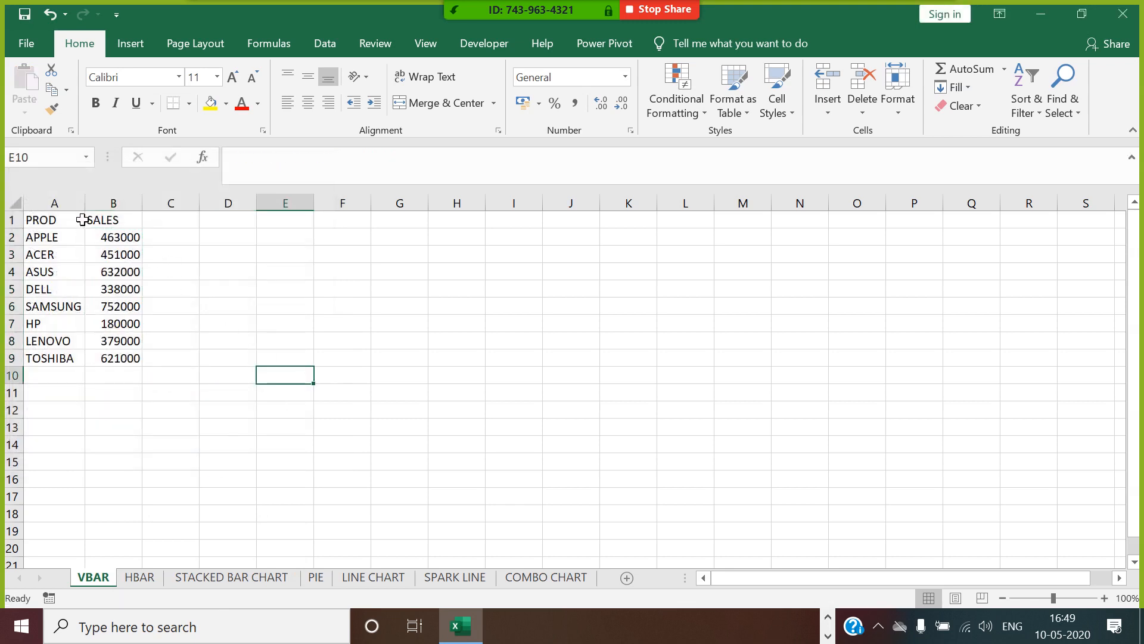
# Insert a 2-D clustered column chart from the product sales table in A1:B9.
pyautogui.moveTo(82, 220); pyautogui.dragTo(119, 358)
pyautogui.click(130, 44)
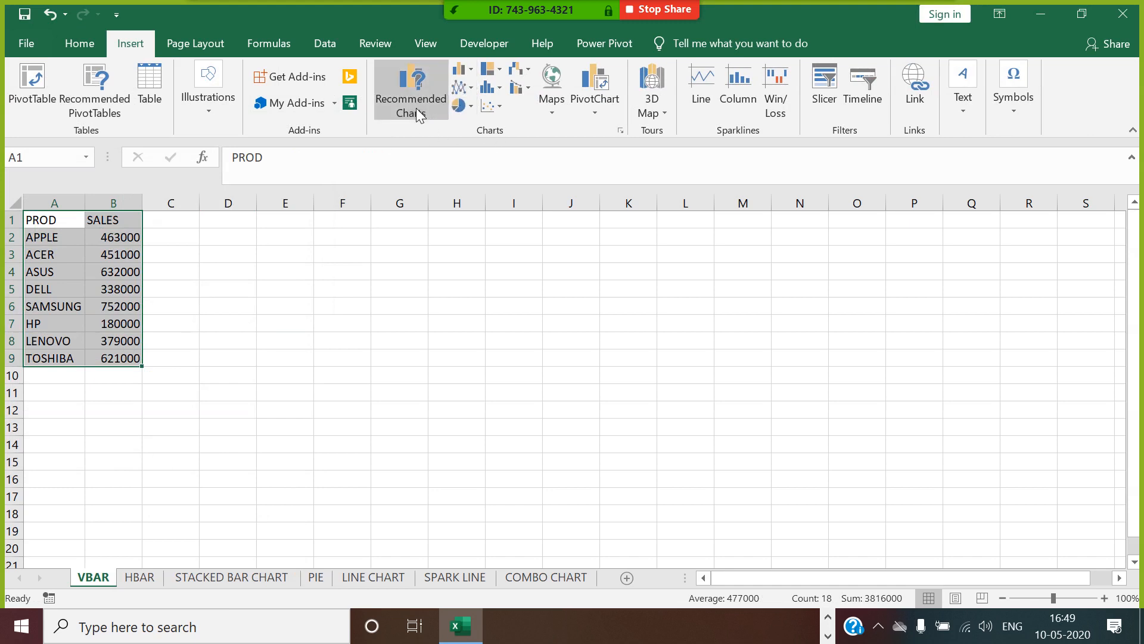
pyautogui.click(472, 70)
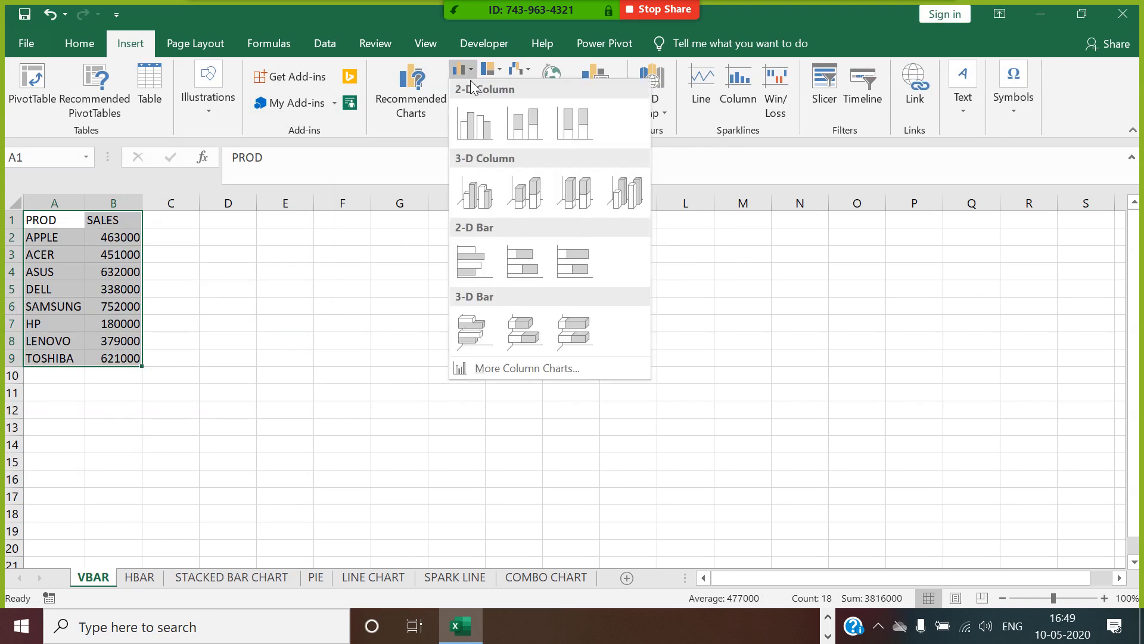
pyautogui.click(477, 123)
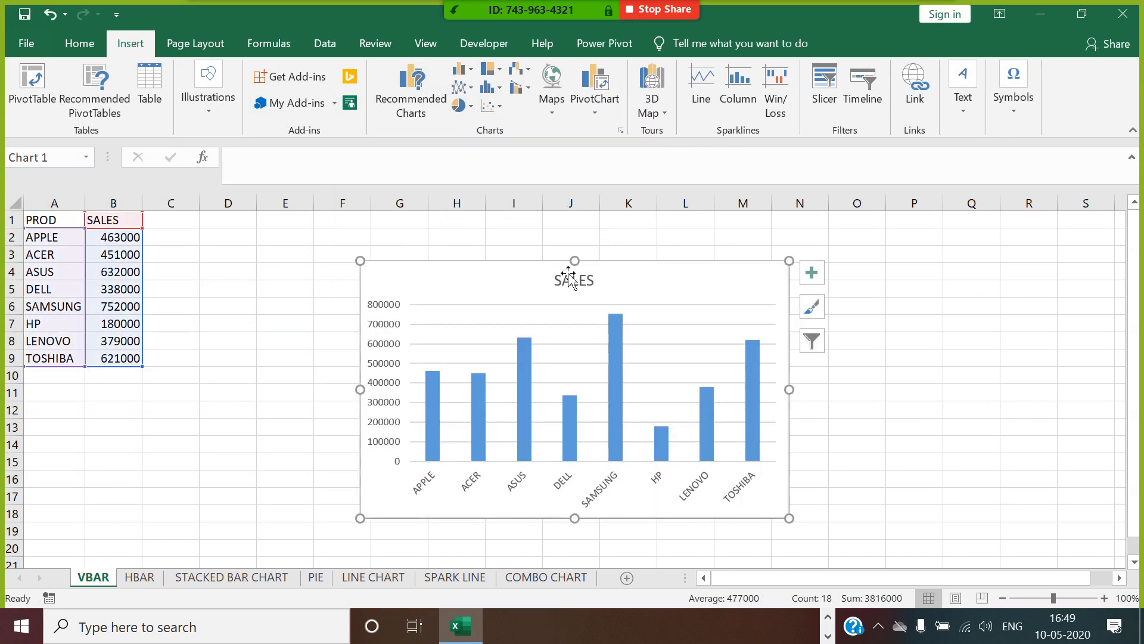
# Move the chart closer to the data table and enlarge it to about 14.88 cm wide and 8.35 cm high.
pyautogui.moveTo(562, 277); pyautogui.dragTo(506, 245)
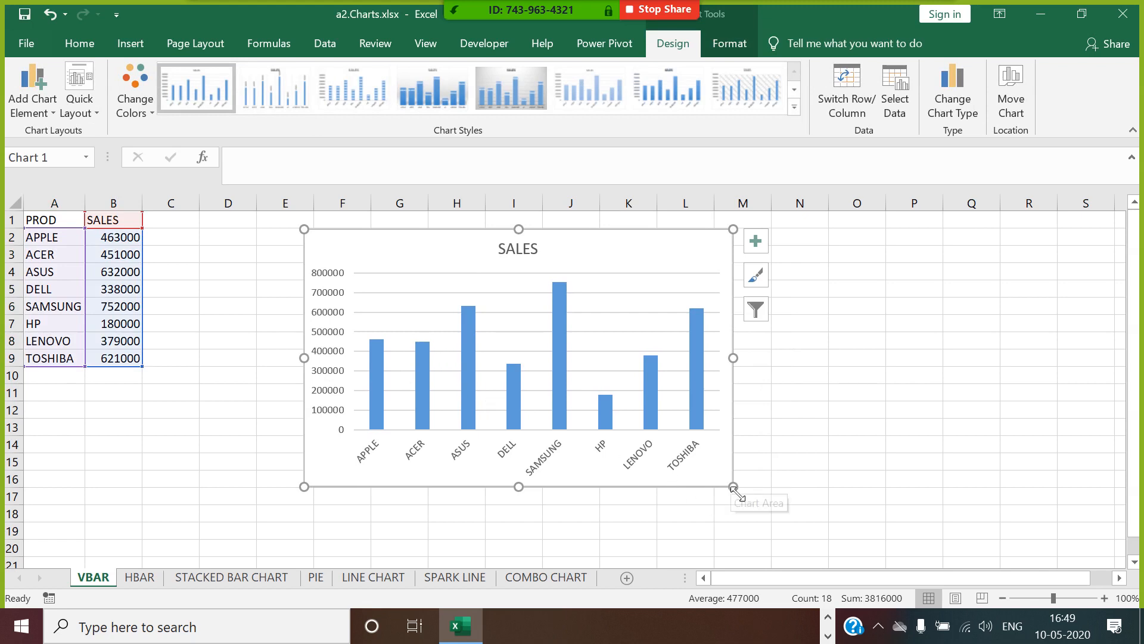
pyautogui.moveTo(734, 487); pyautogui.dragTo(807, 512)
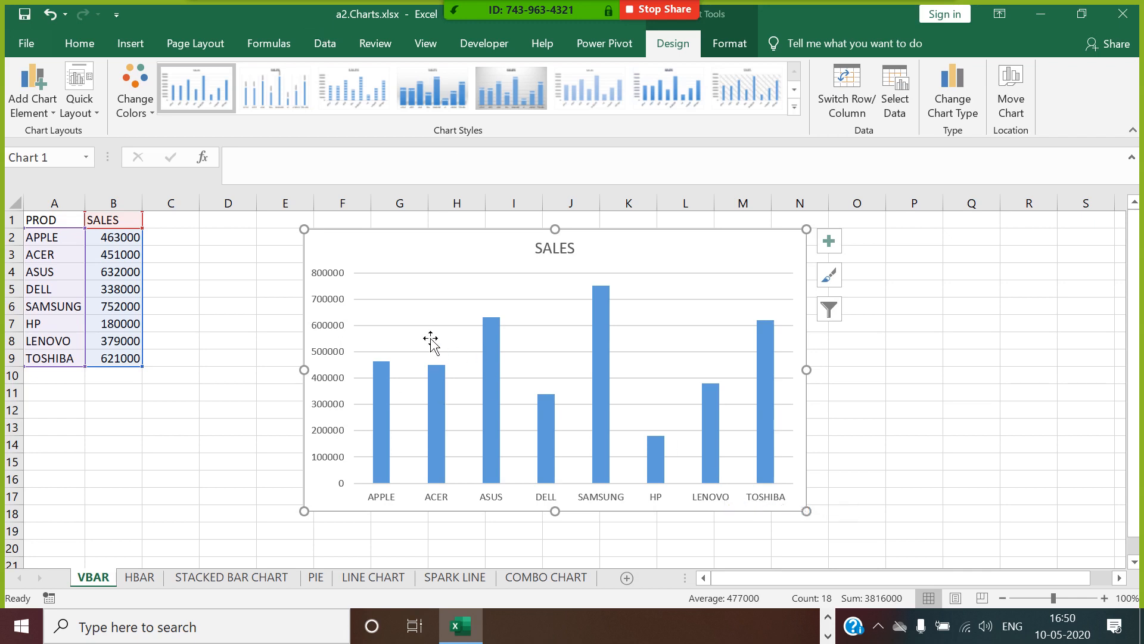
pyautogui.click(956, 356)
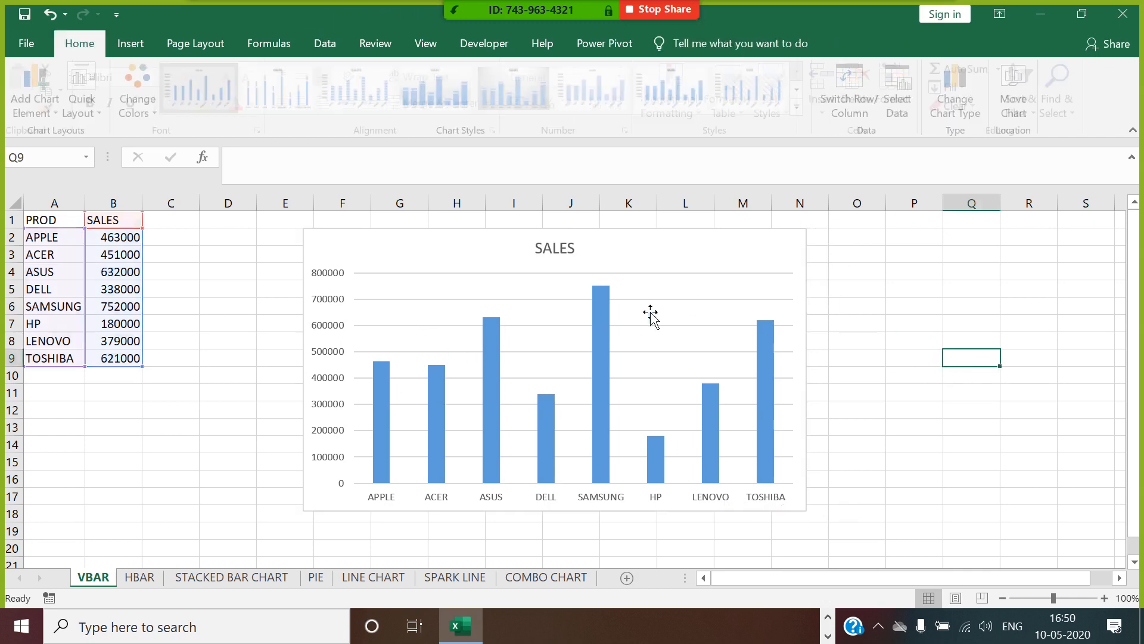
# Examine the parts of the SALES chart, including the chart area, plot area, axes, data series and gridlines.
pyautogui.click(656, 243)
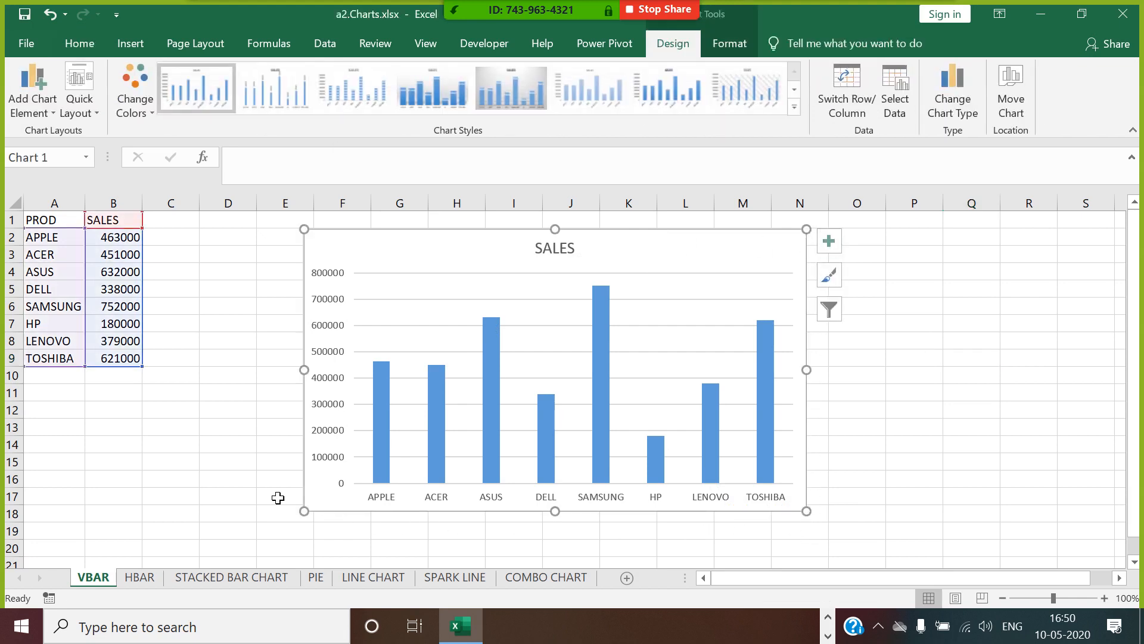
pyautogui.click(561, 304)
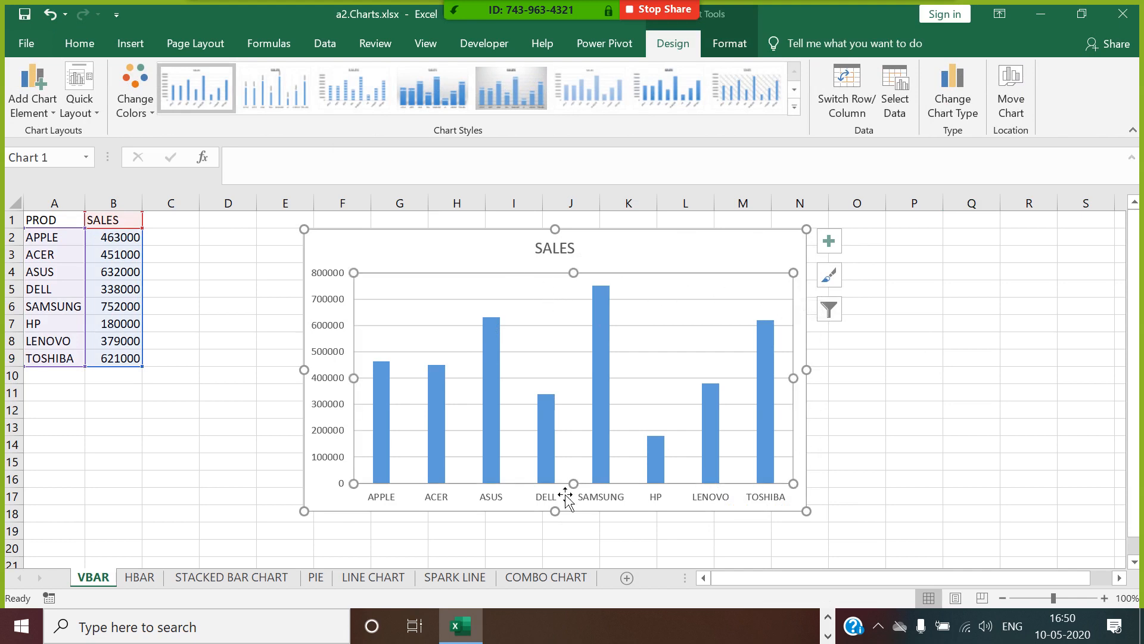
pyautogui.click(332, 357)
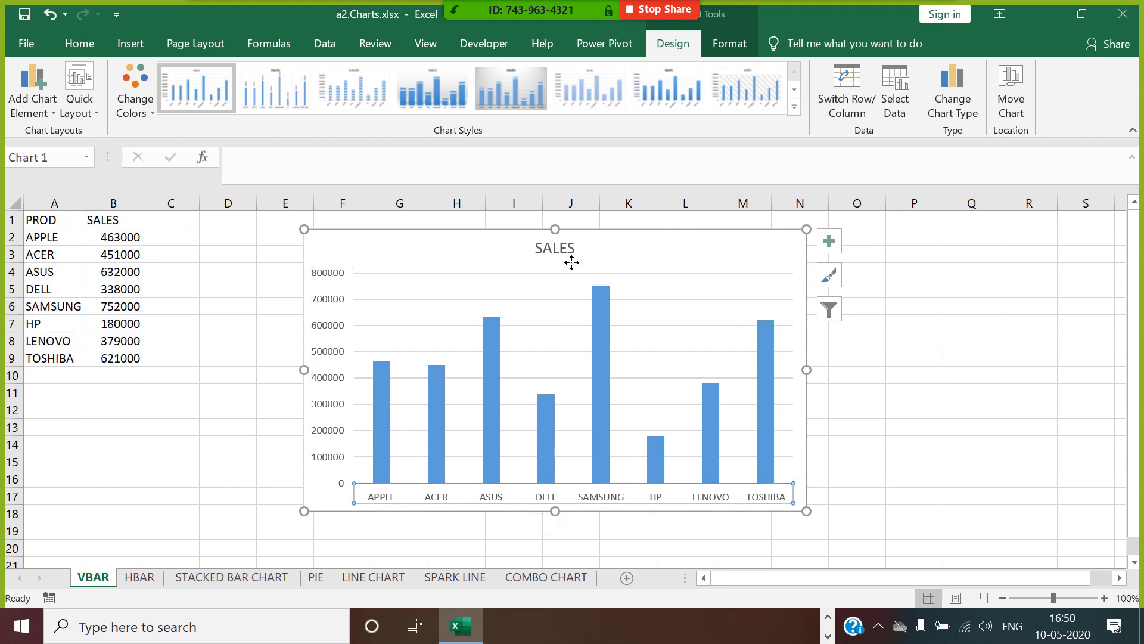
pyautogui.click(494, 345)
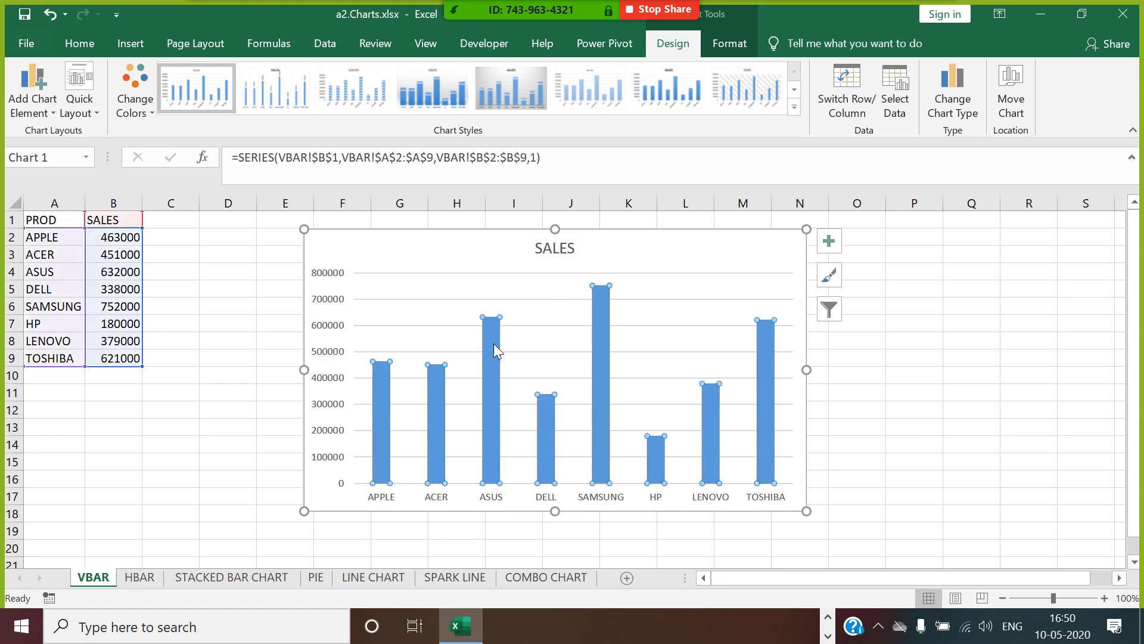
pyautogui.click(532, 326)
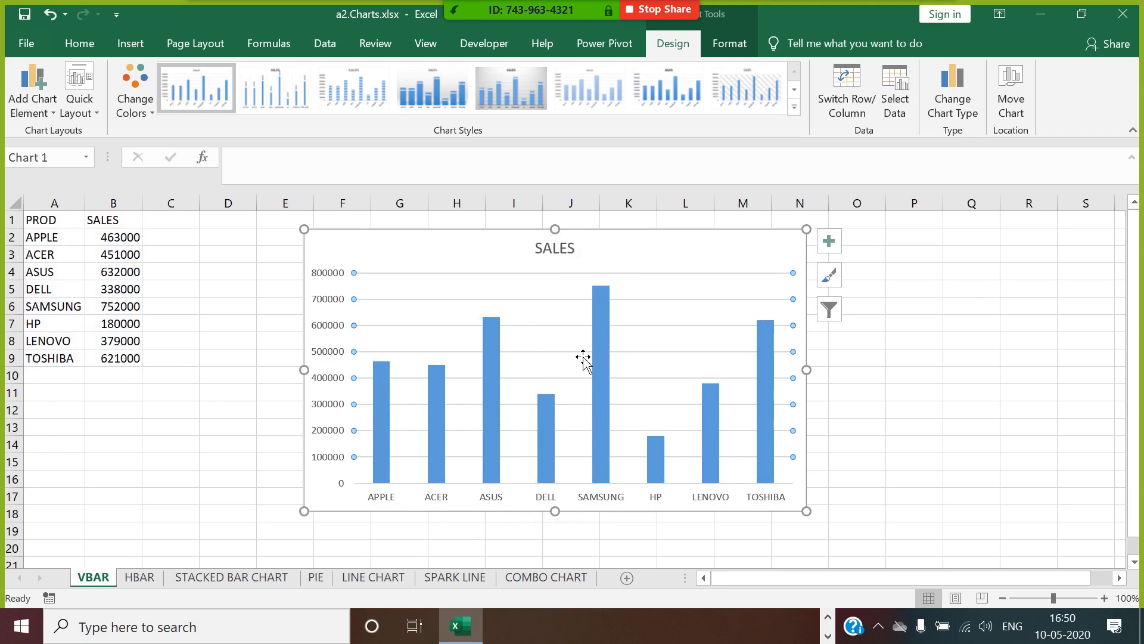
pyautogui.click(1052, 393)
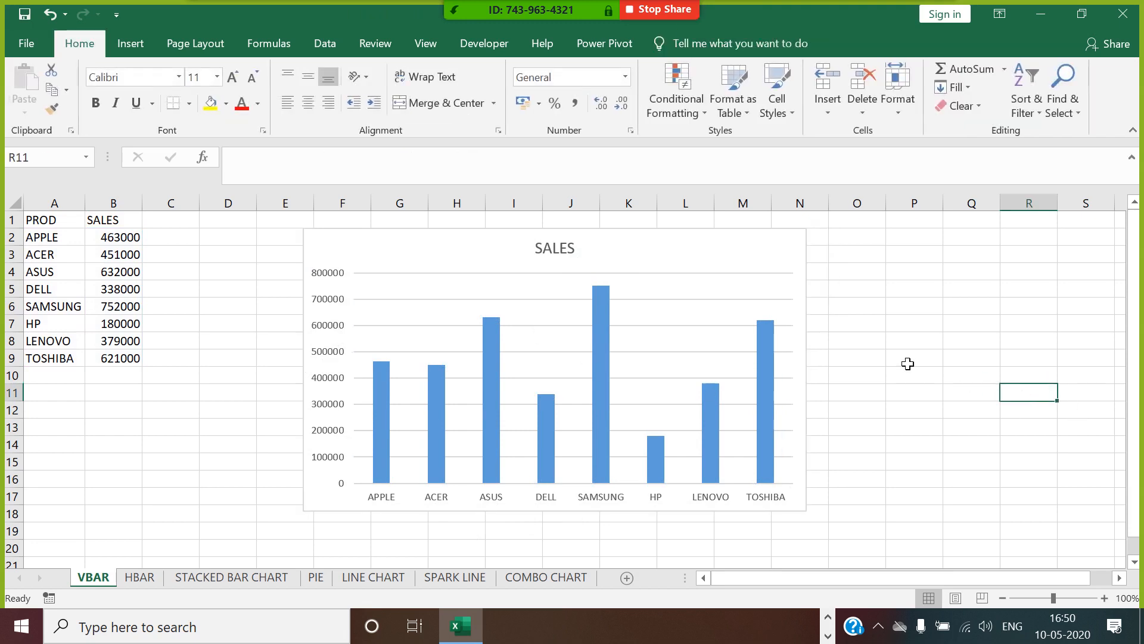
# Give the SALES chart area a black outline with a weight of 4.5 pt.
pyautogui.click(337, 244)
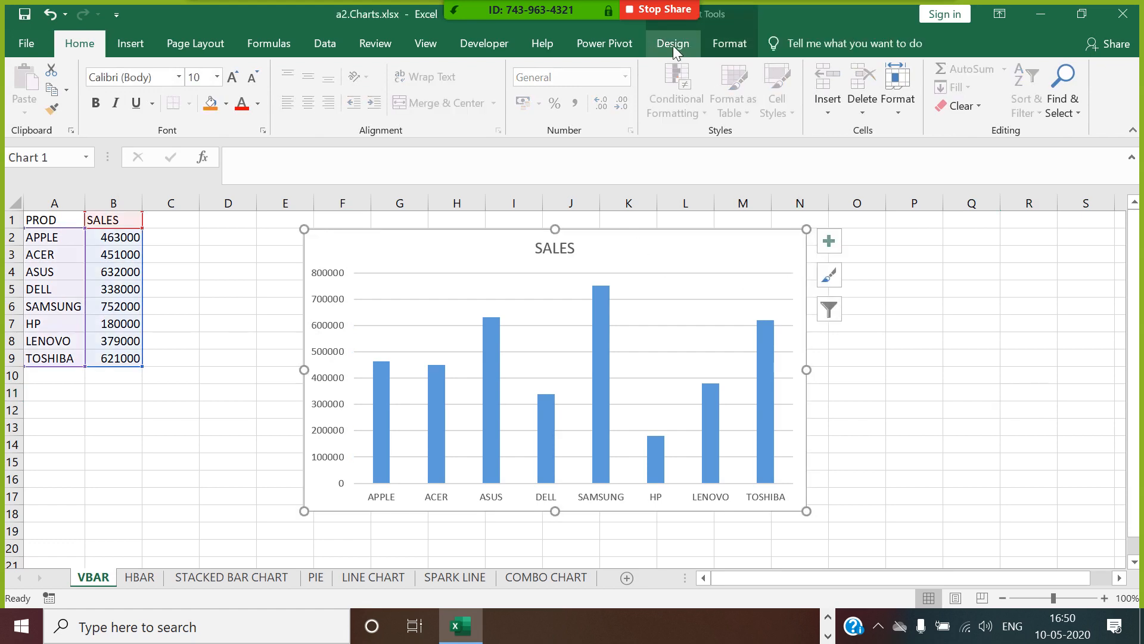
pyautogui.click(731, 45)
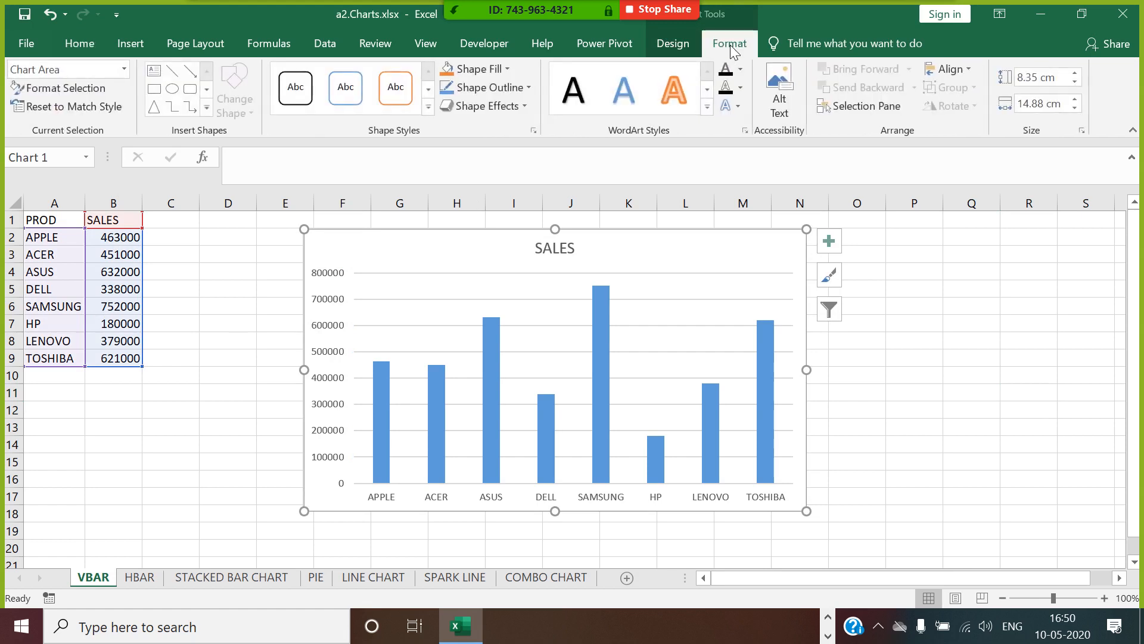
pyautogui.click(491, 87)
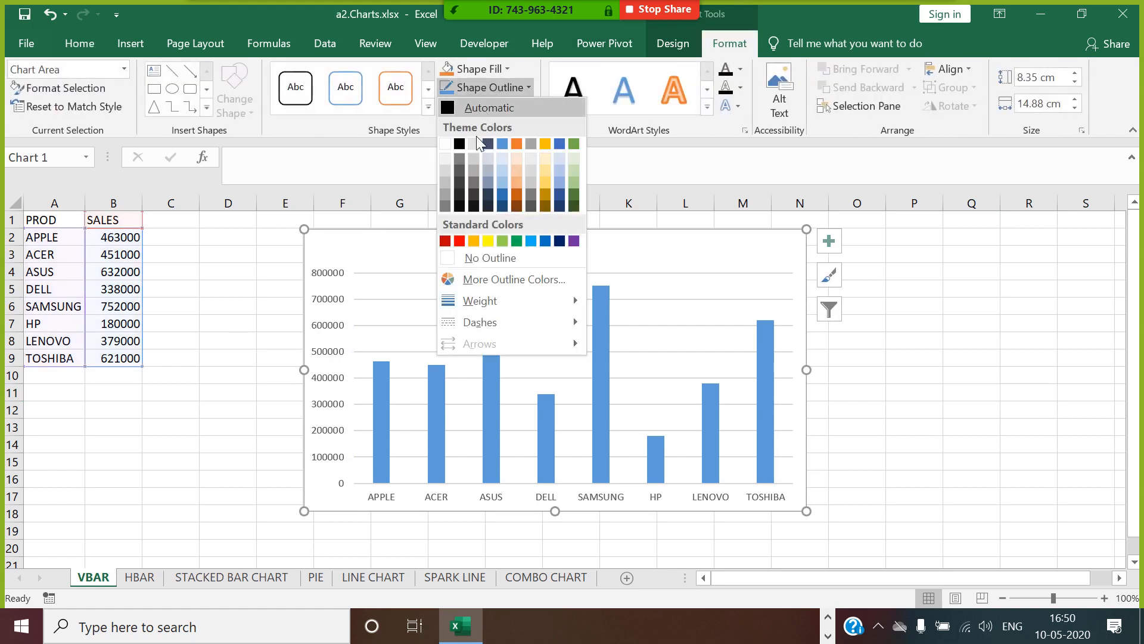
pyautogui.click(462, 147)
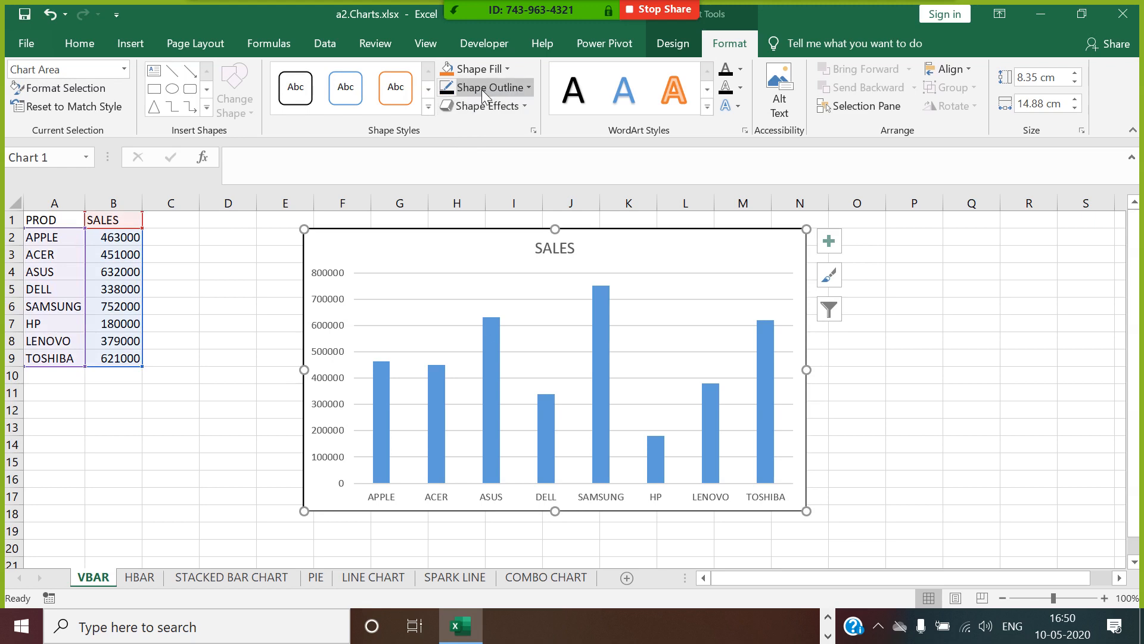
pyautogui.click(482, 88)
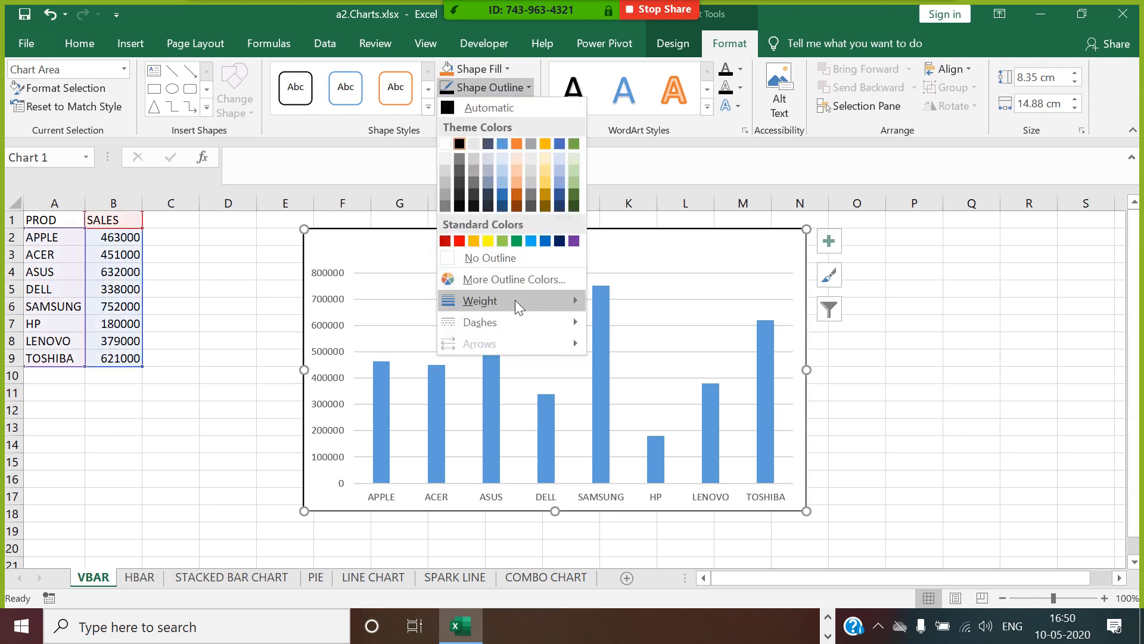
pyautogui.moveTo(559, 297)
pyautogui.click(689, 417)
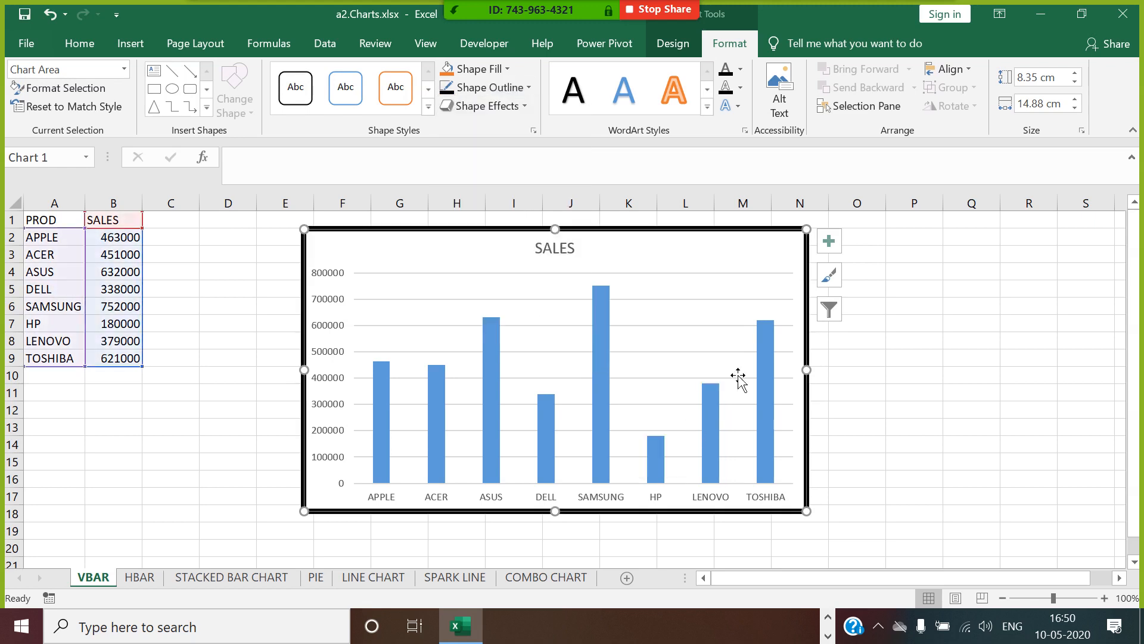
pyautogui.click(900, 322)
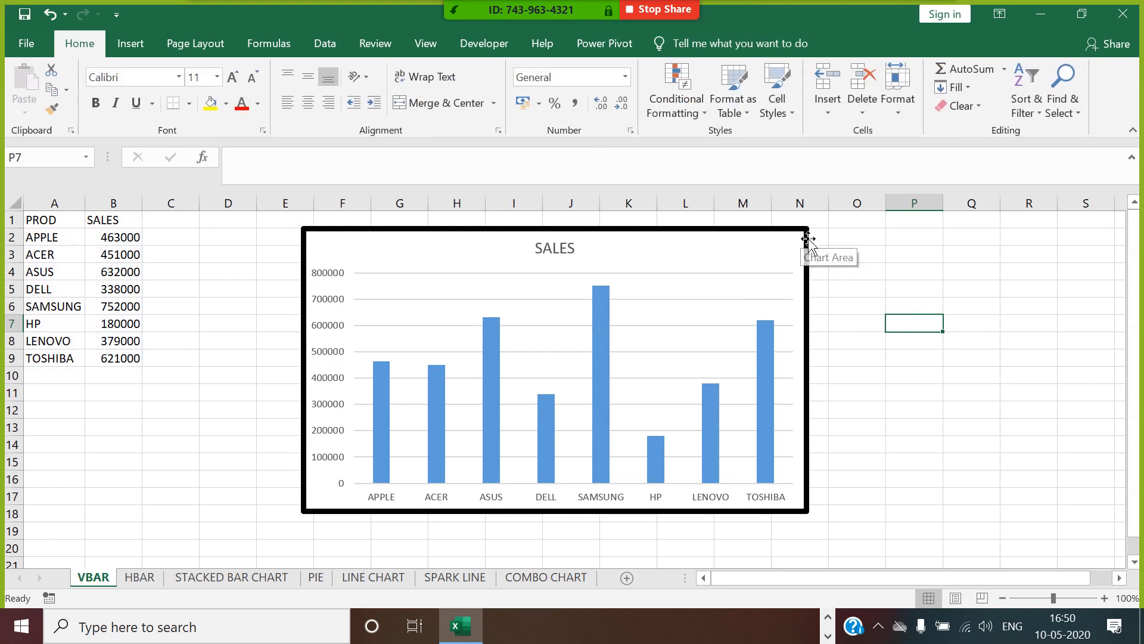
# Turn on rounded corners for the chart area border through Format Chart Area.
pyautogui.click(785, 220)
pyautogui.click(810, 256)
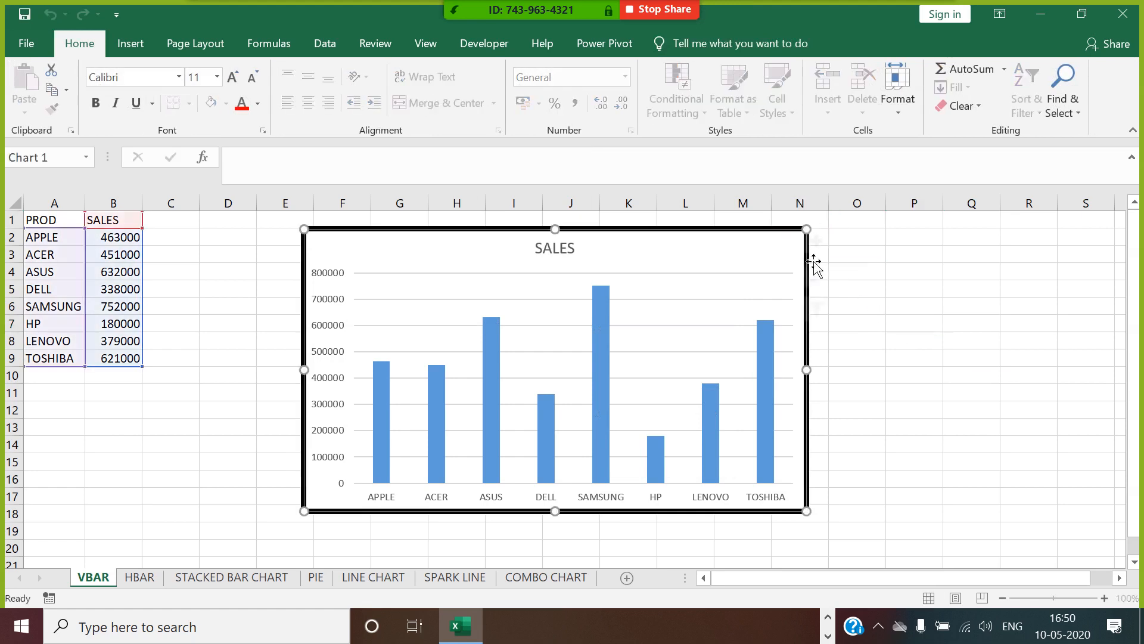
pyautogui.rightClick(812, 257)
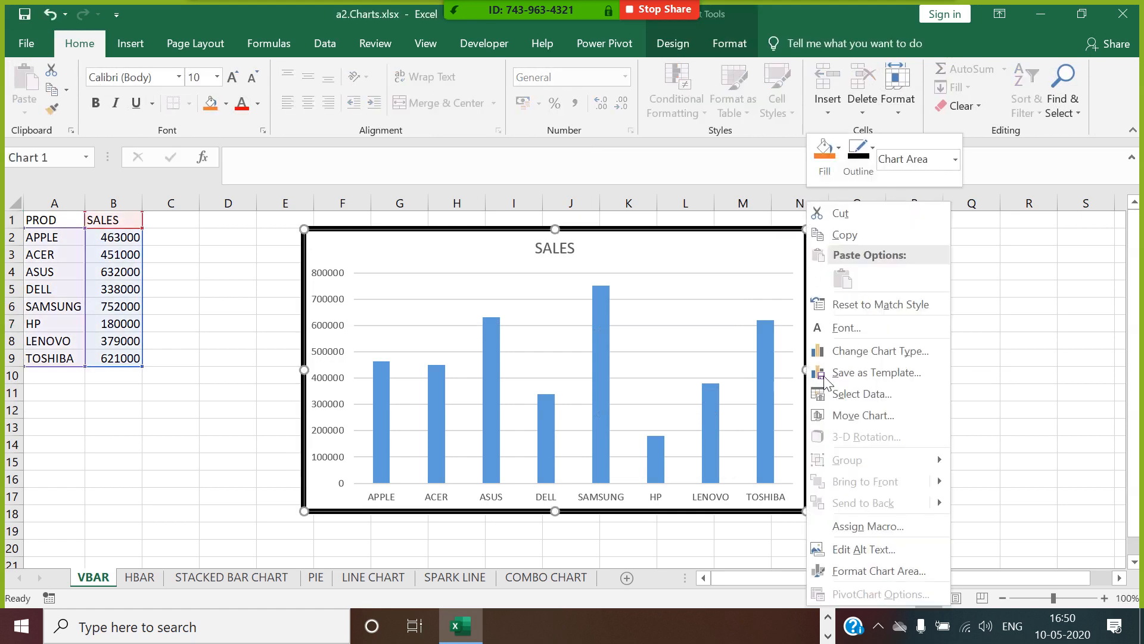
pyautogui.click(876, 571)
pyautogui.click(921, 325)
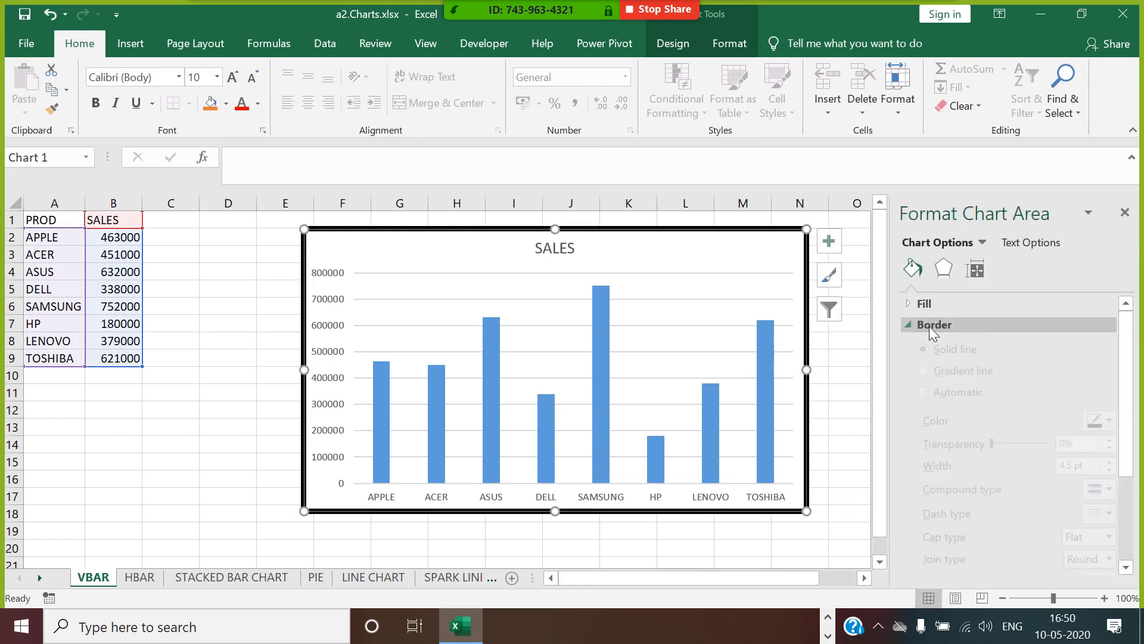
pyautogui.scroll(-3, 1128, 334)
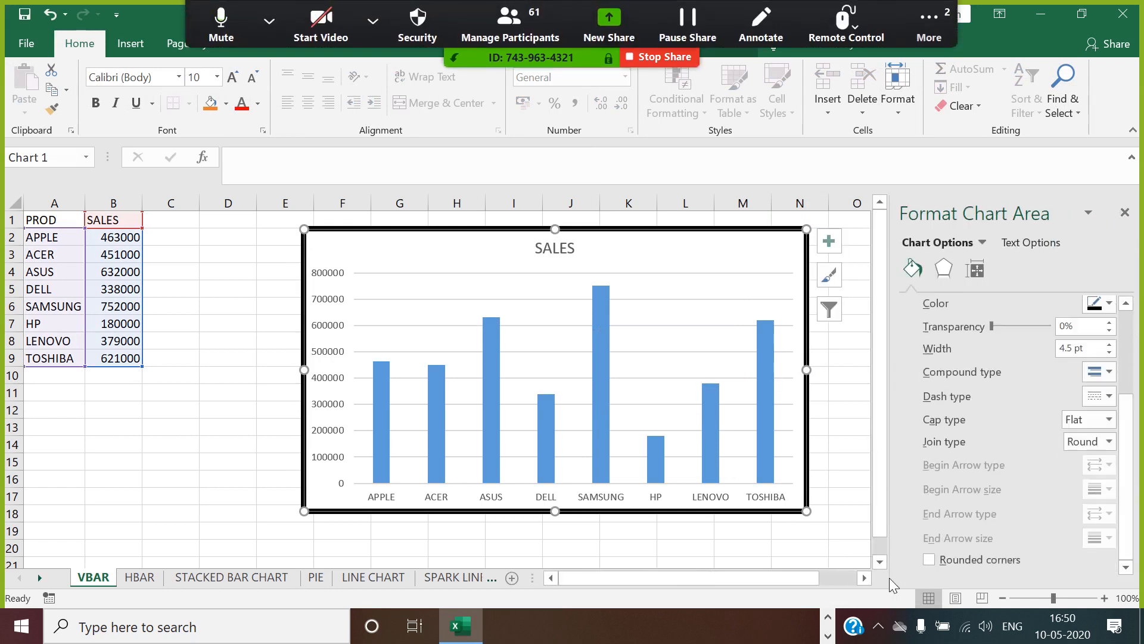
pyautogui.click(1125, 213)
pyautogui.click(865, 287)
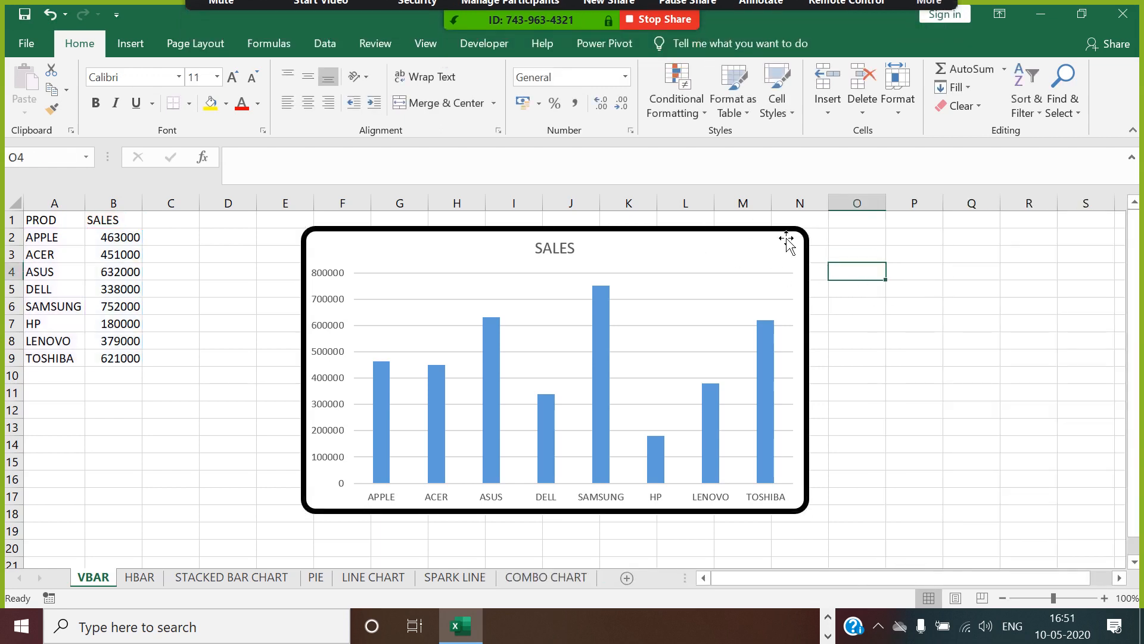
# Fill the SALES chart area with a light grey theme colour.
pyautogui.click(757, 242)
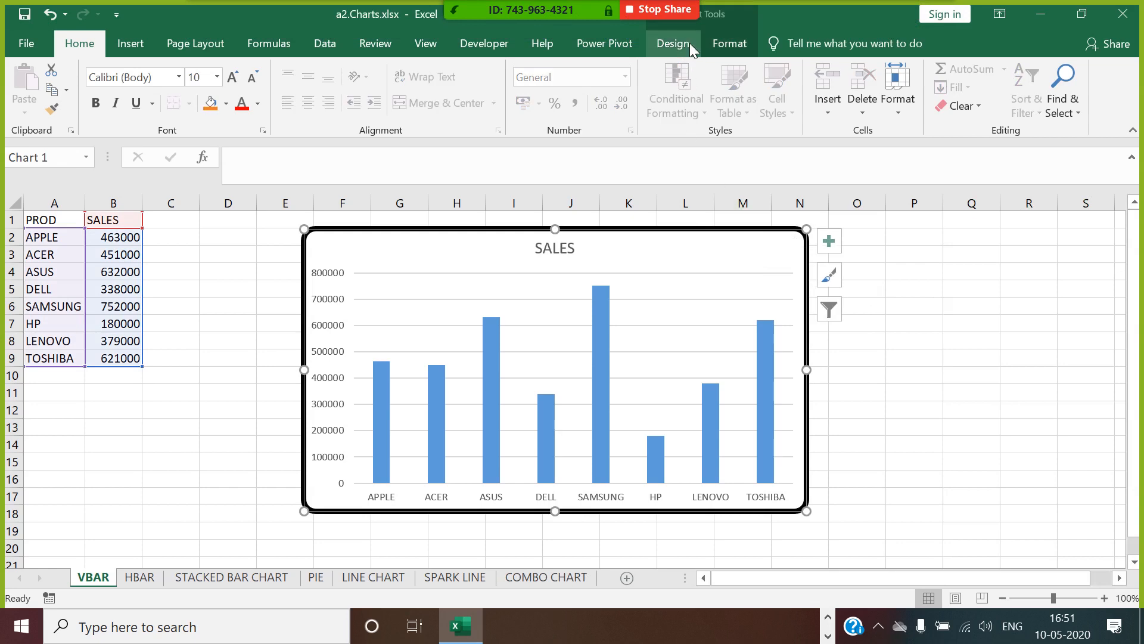
pyautogui.click(729, 44)
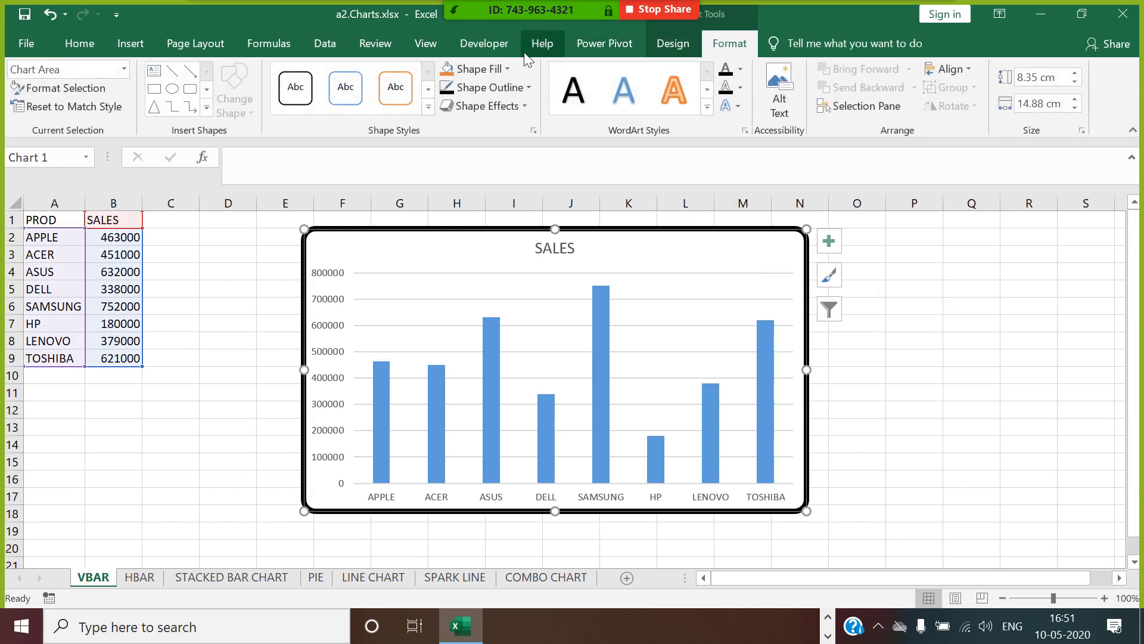
pyautogui.click(473, 70)
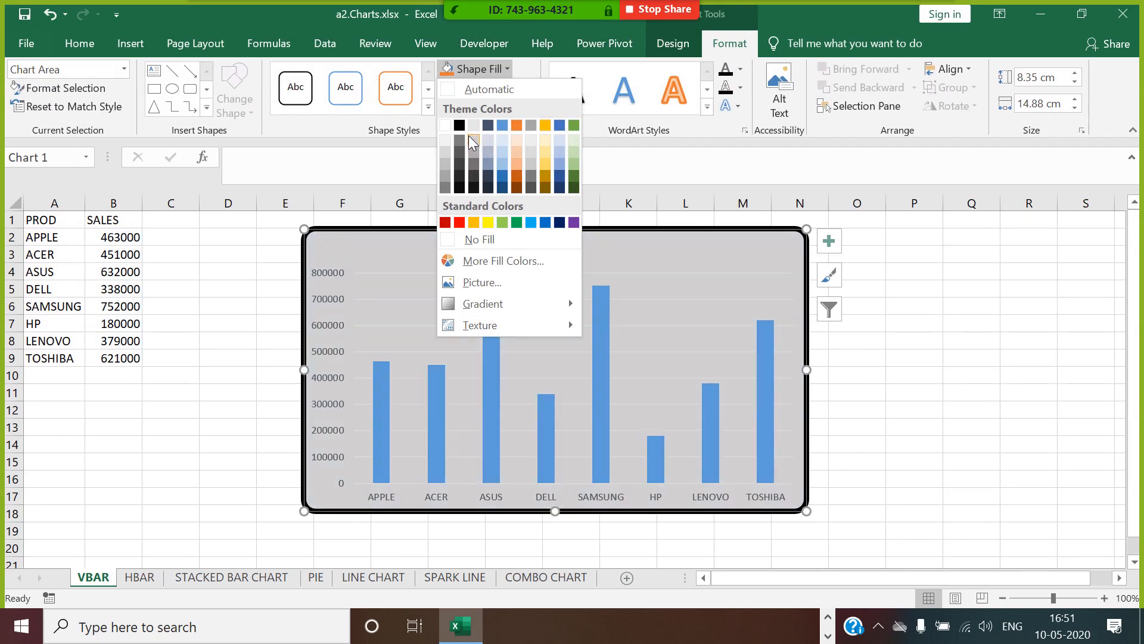
pyautogui.click(470, 136)
pyautogui.click(960, 410)
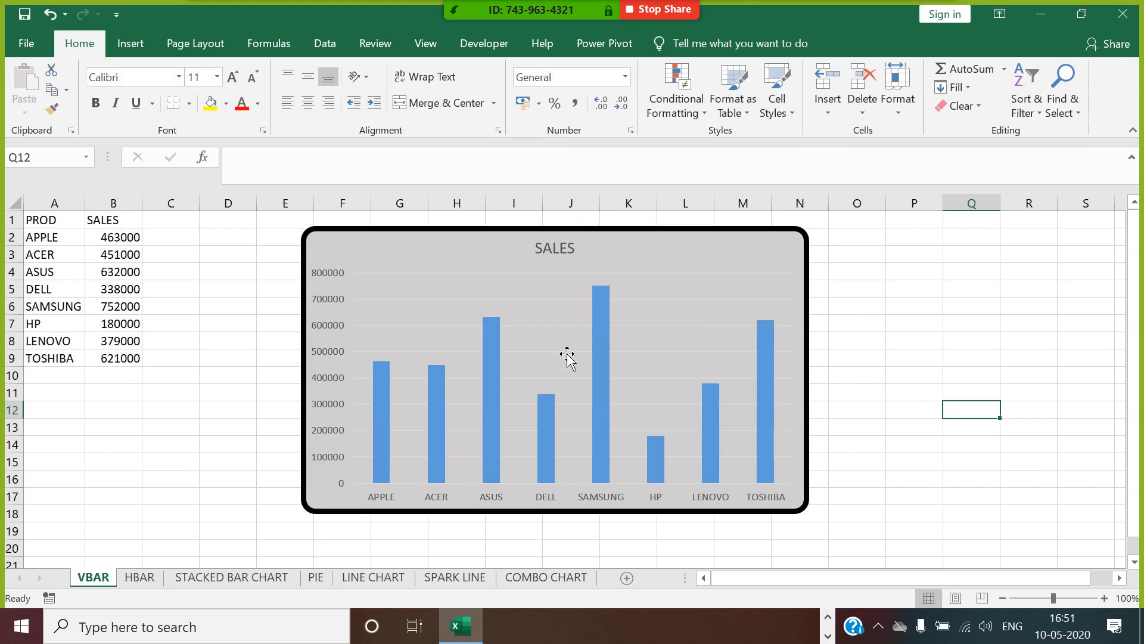
# Delete the chart's horizontal gridlines and fill the SALES data series bars with the standard dark blue.
pyautogui.click(540, 327)
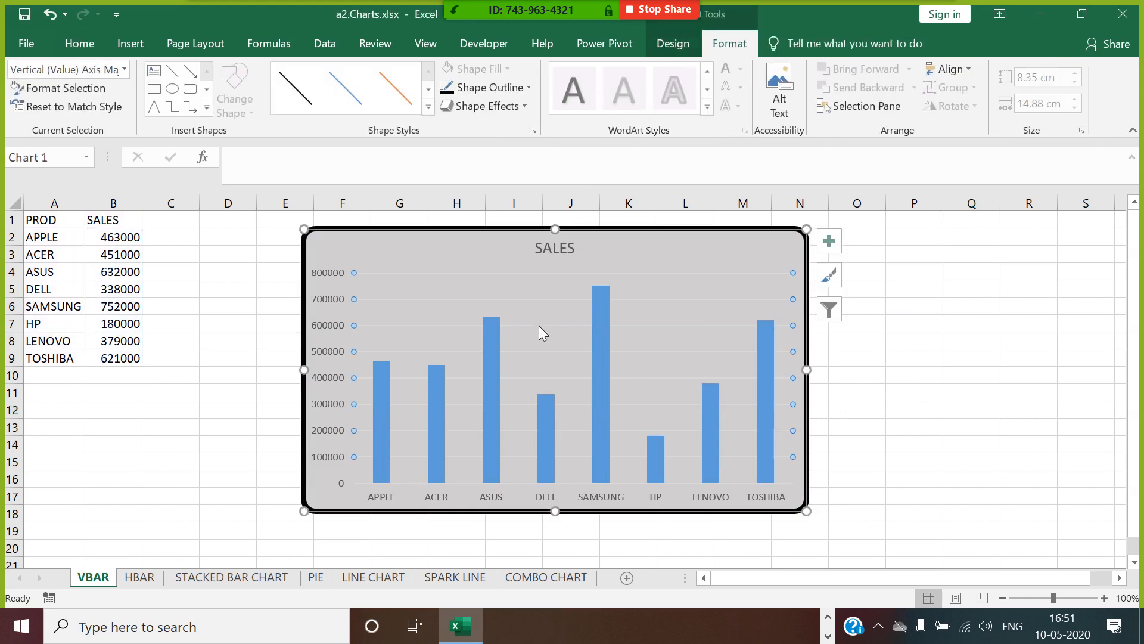
pyautogui.click(545, 337)
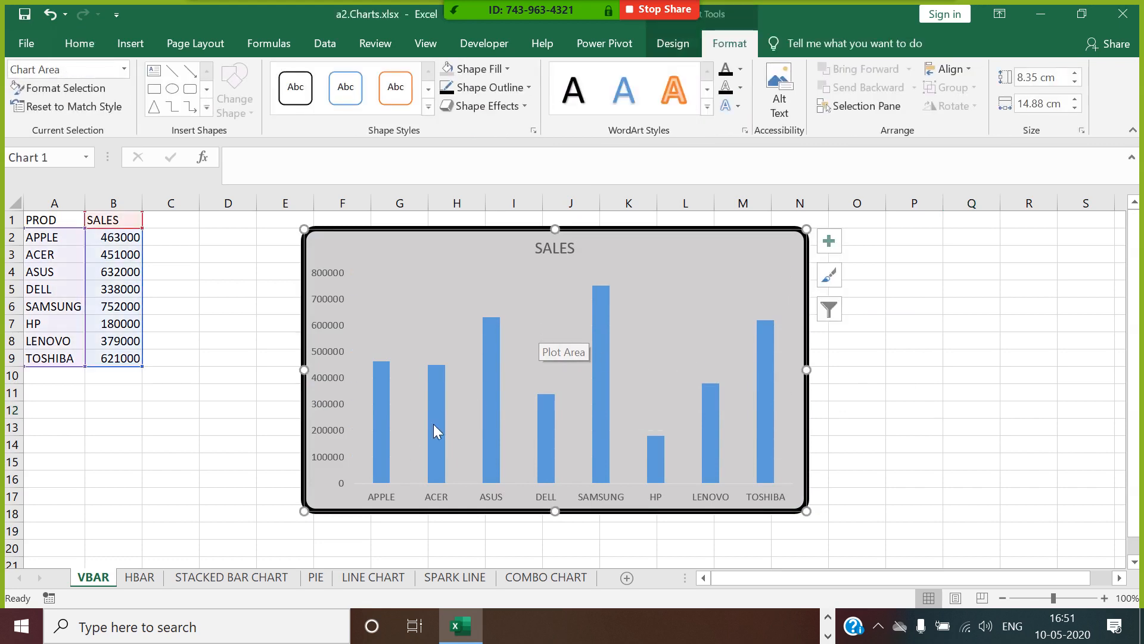
pyautogui.click(385, 420)
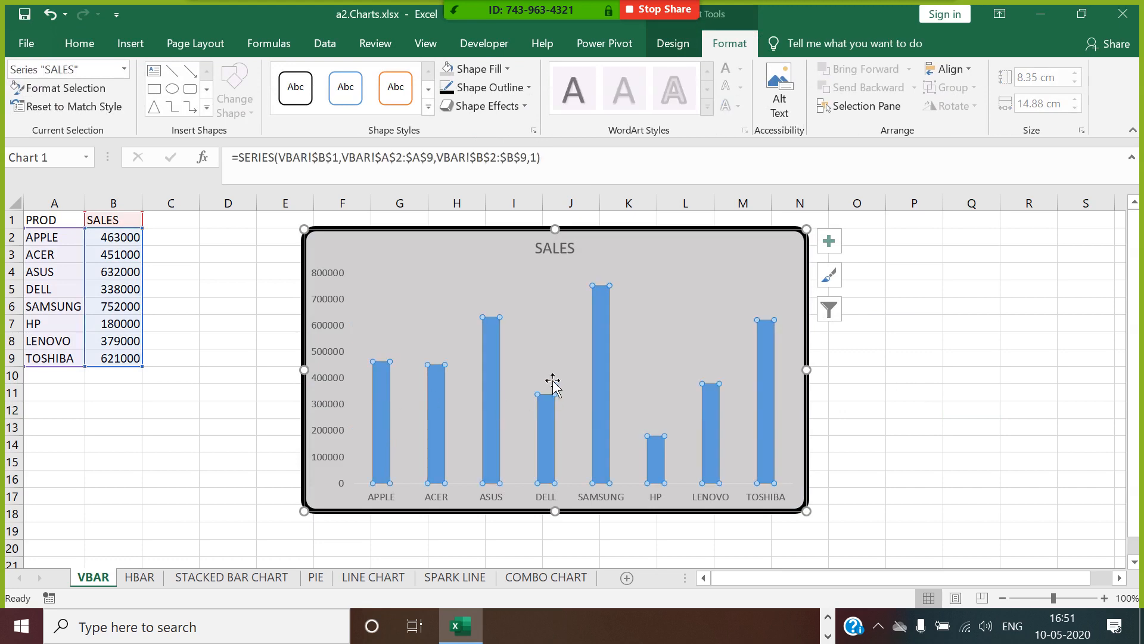
pyautogui.click(477, 69)
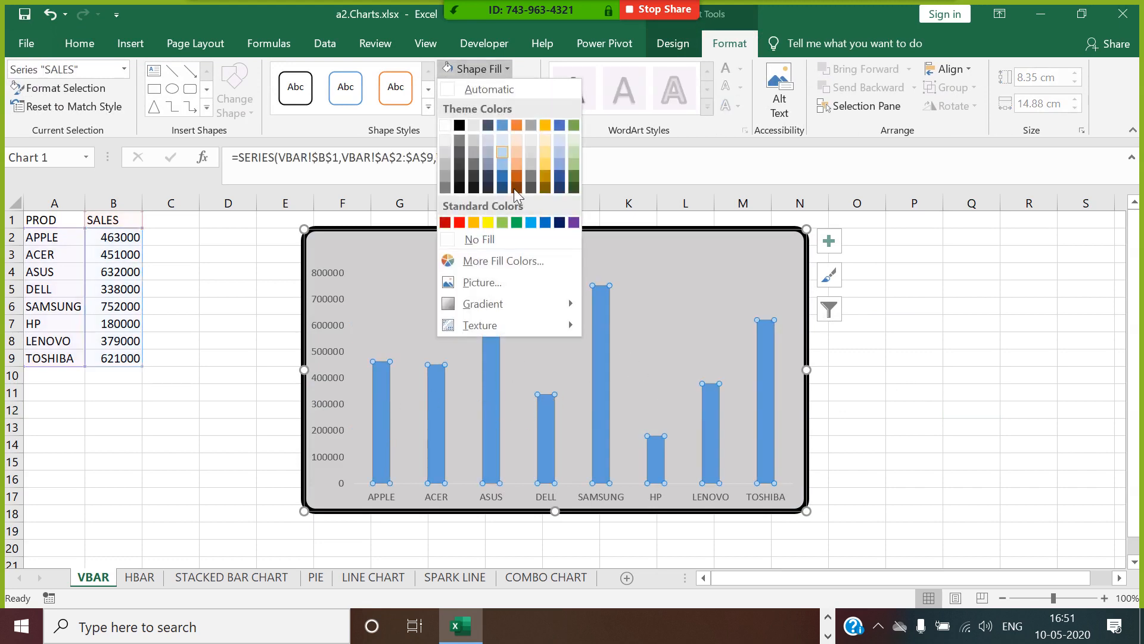
pyautogui.click(560, 223)
pyautogui.click(1021, 398)
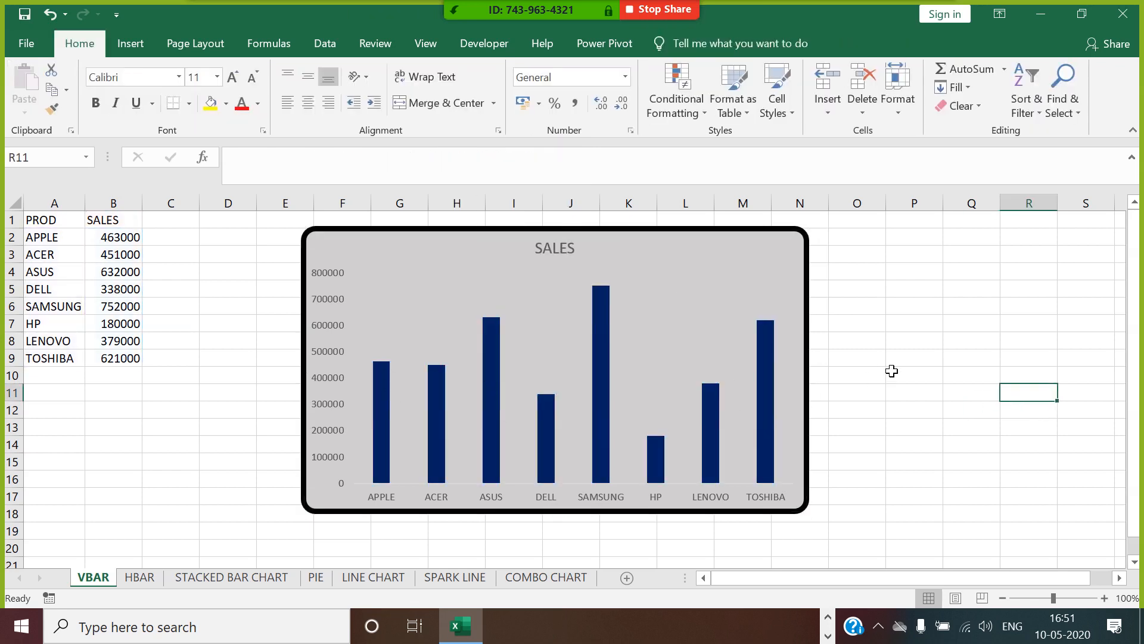
# Change the chart title to PRODUCT WISE SALES.
pyautogui.click(571, 249)
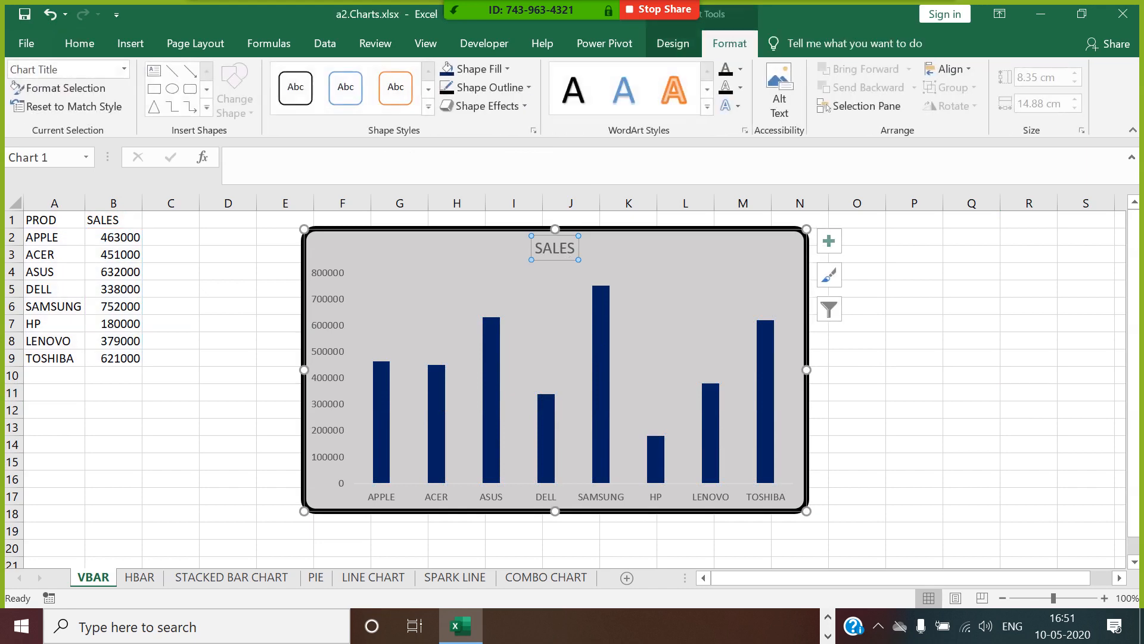
pyautogui.doubleClick(560, 248)
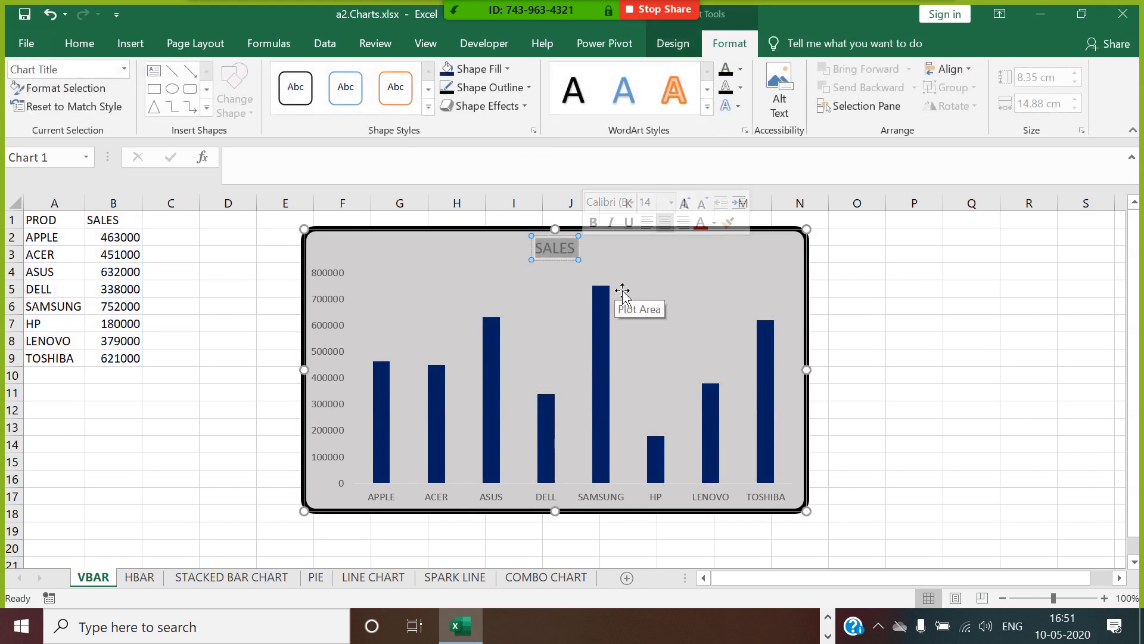
pyautogui.write('PRODUCT W')
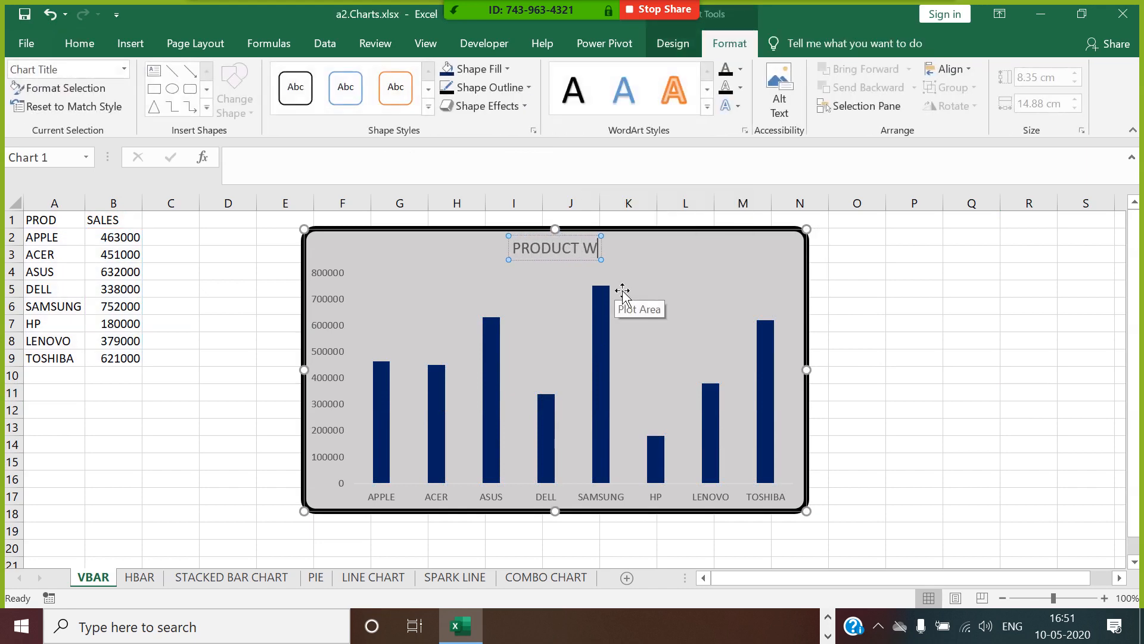
pyautogui.write('ISE SALES')
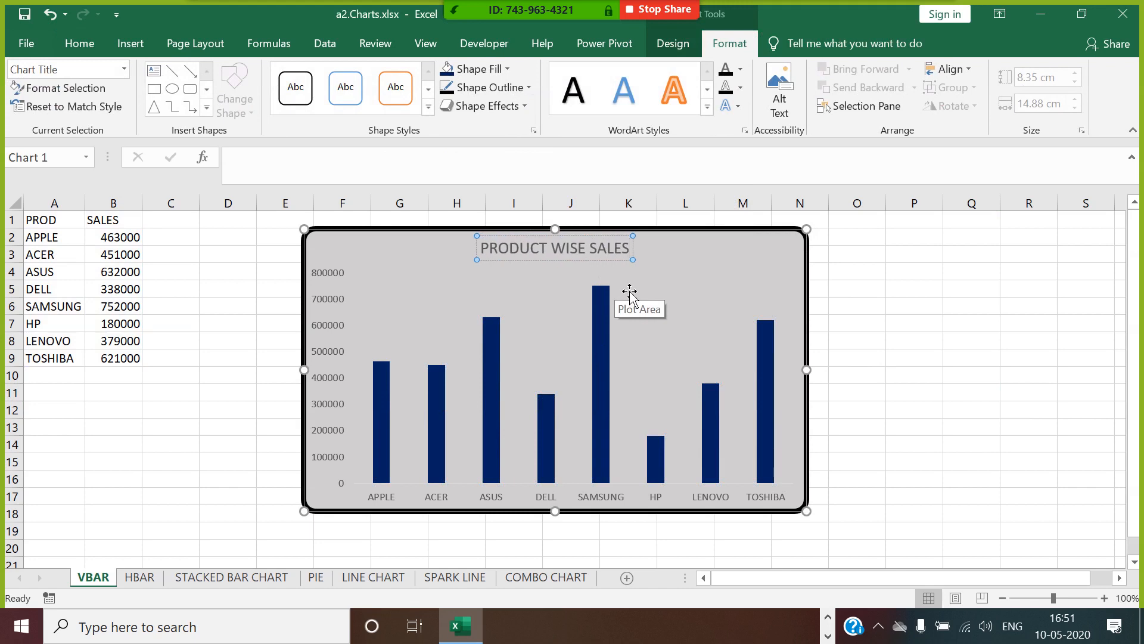
pyautogui.click(939, 330)
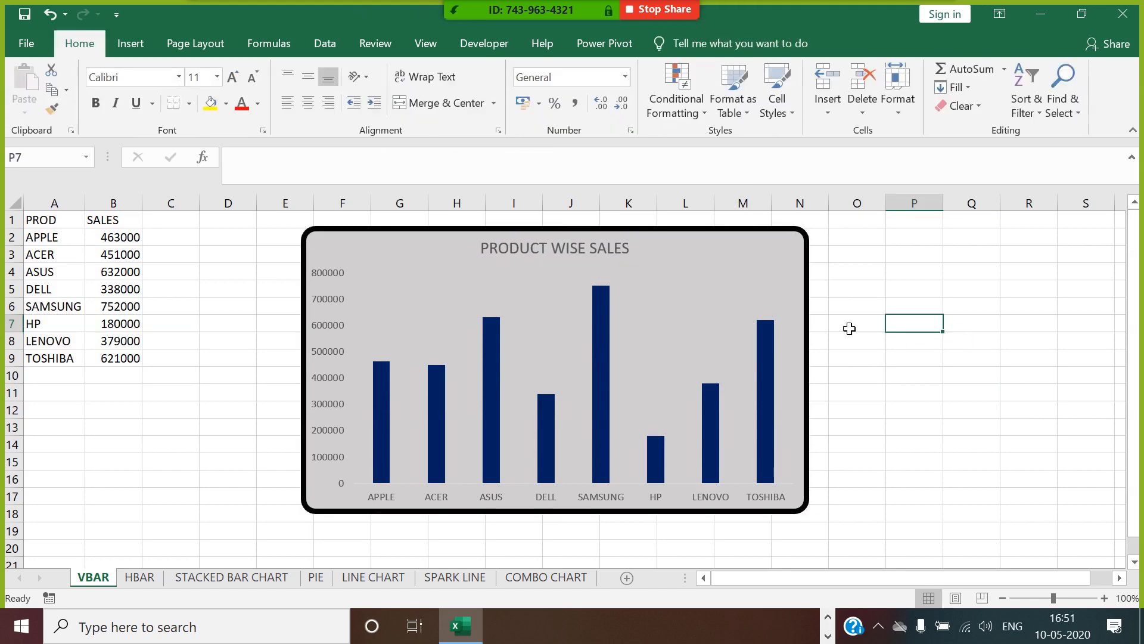
# Set the vertical value axis display units to Thousands through Format Axis, keeping the units label on the chart.
pyautogui.click(332, 355)
pyautogui.click(332, 353)
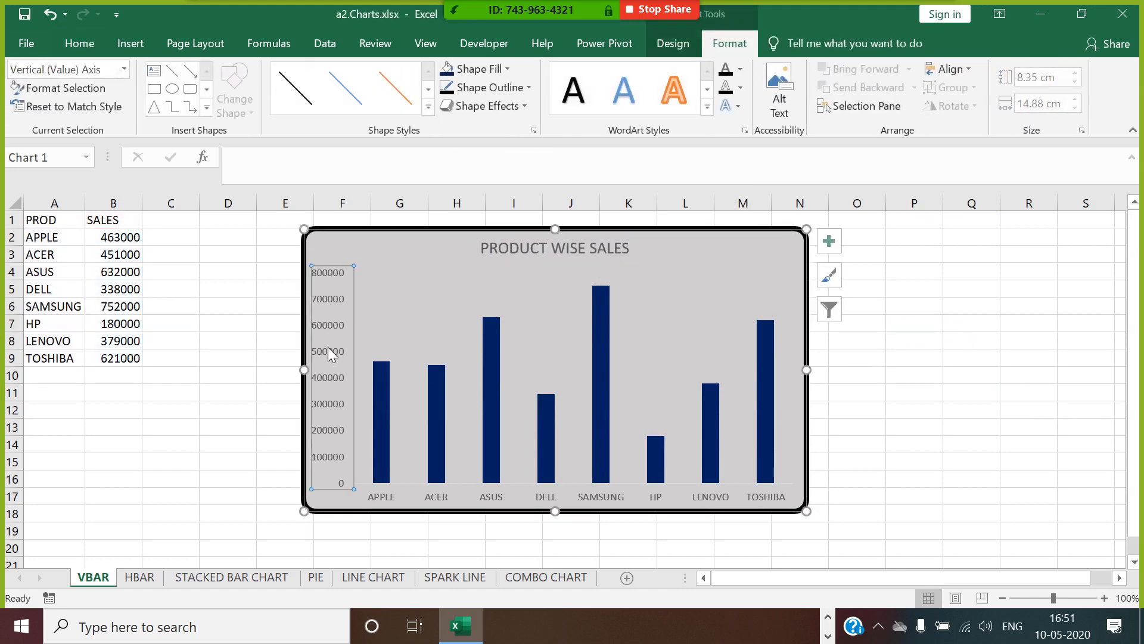
pyautogui.rightClick(328, 314)
pyautogui.press('Escape')
pyautogui.rightClick(324, 304)
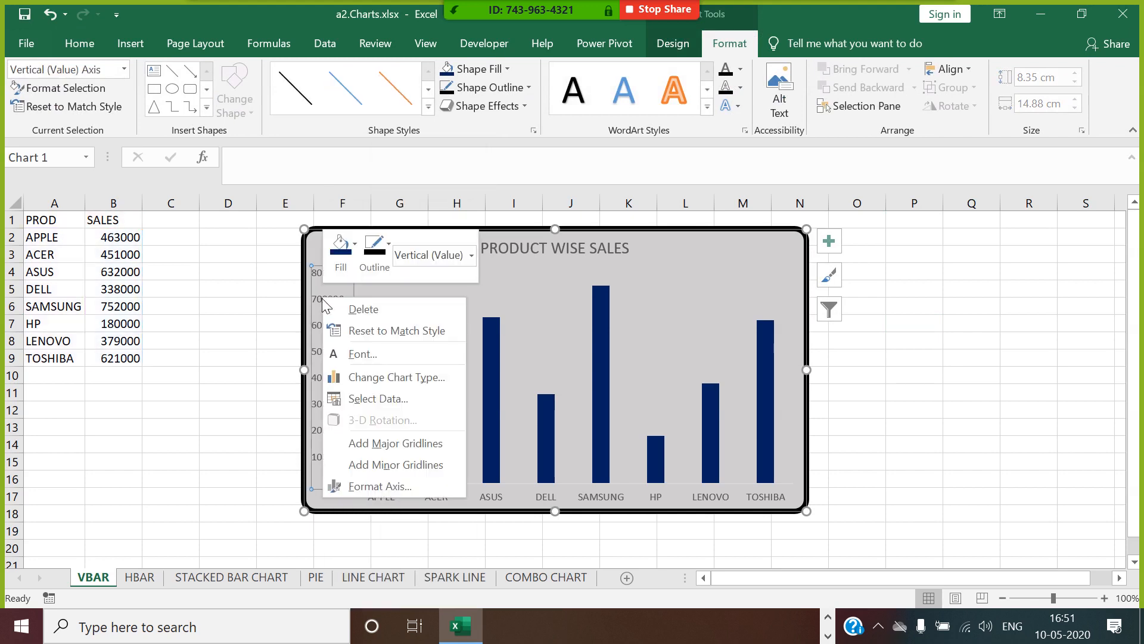
pyautogui.click(406, 485)
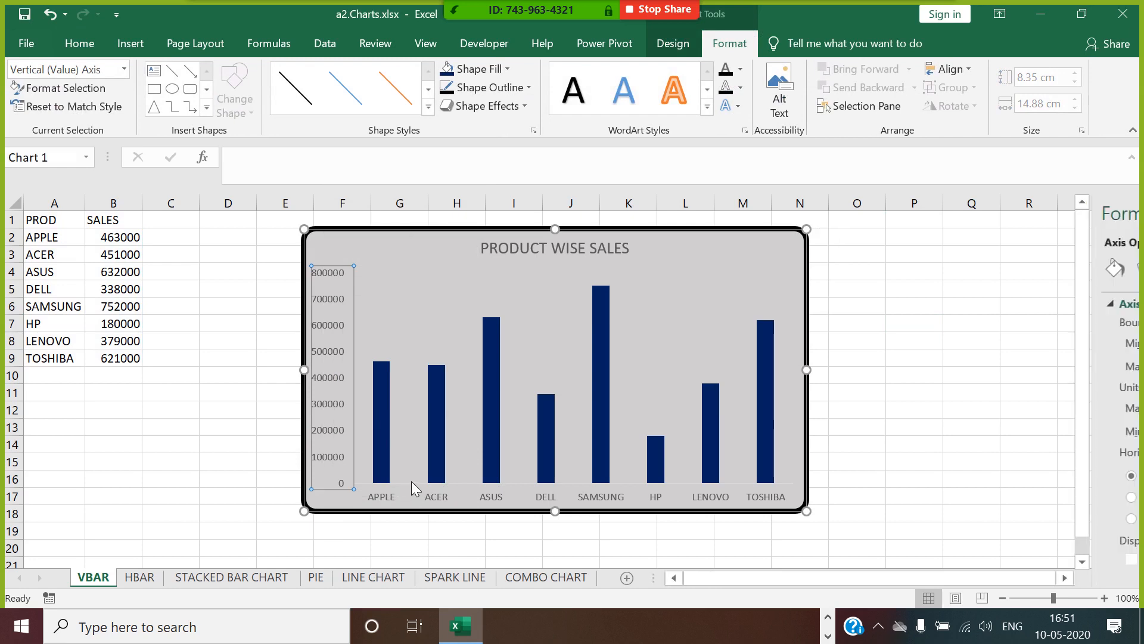
pyautogui.scroll(-1, 1072, 513)
pyautogui.click(1079, 498)
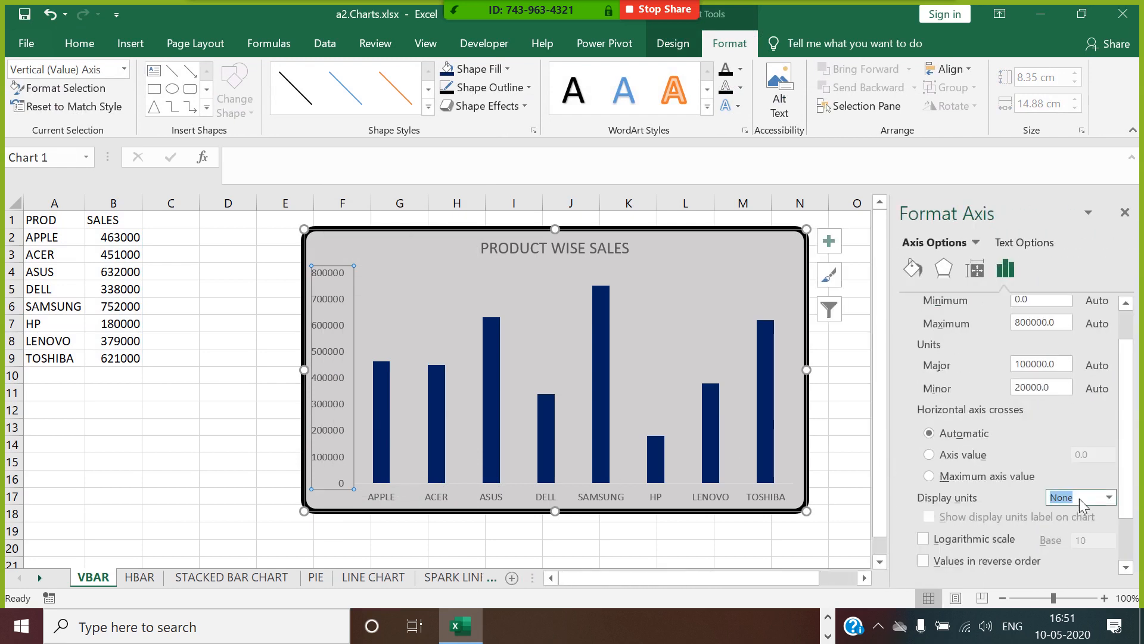
pyautogui.click(1108, 498)
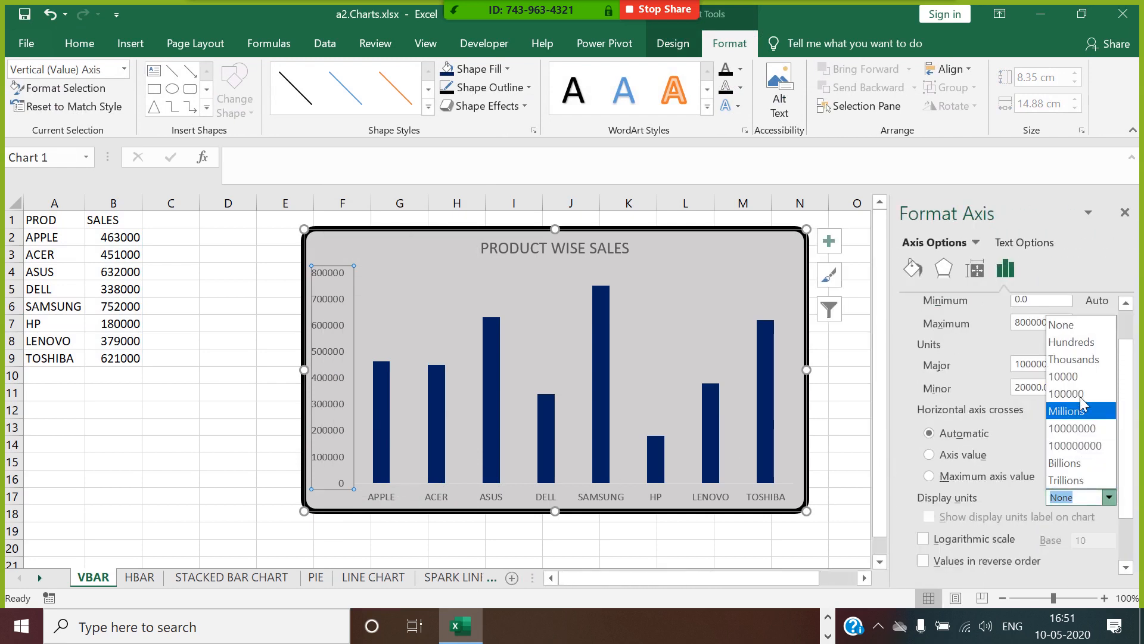
pyautogui.click(1081, 360)
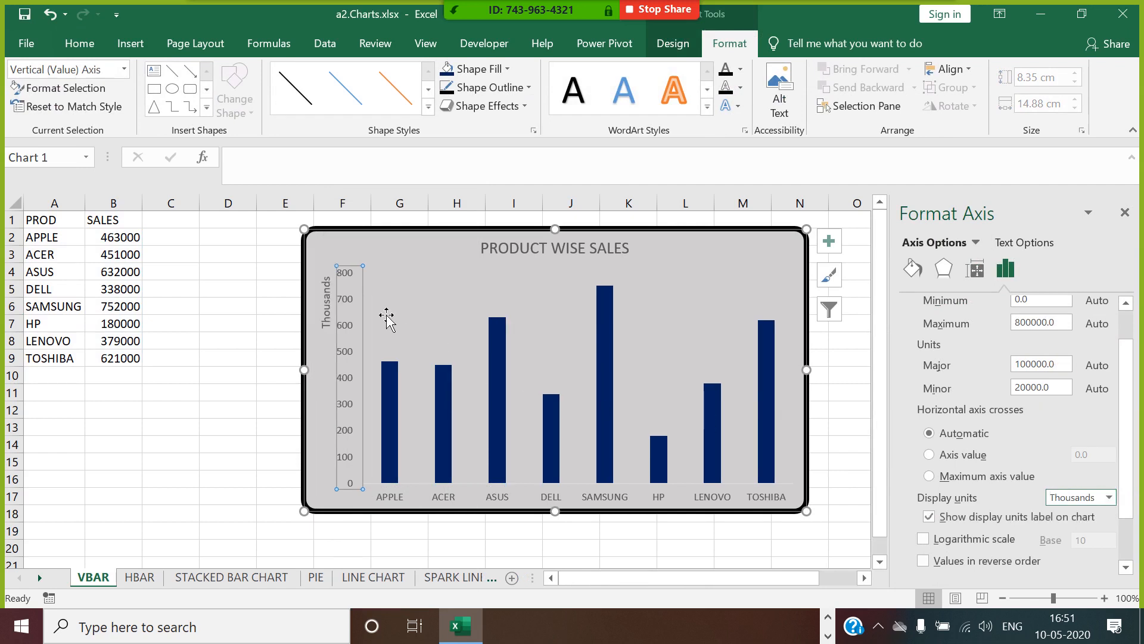
pyautogui.click(1125, 213)
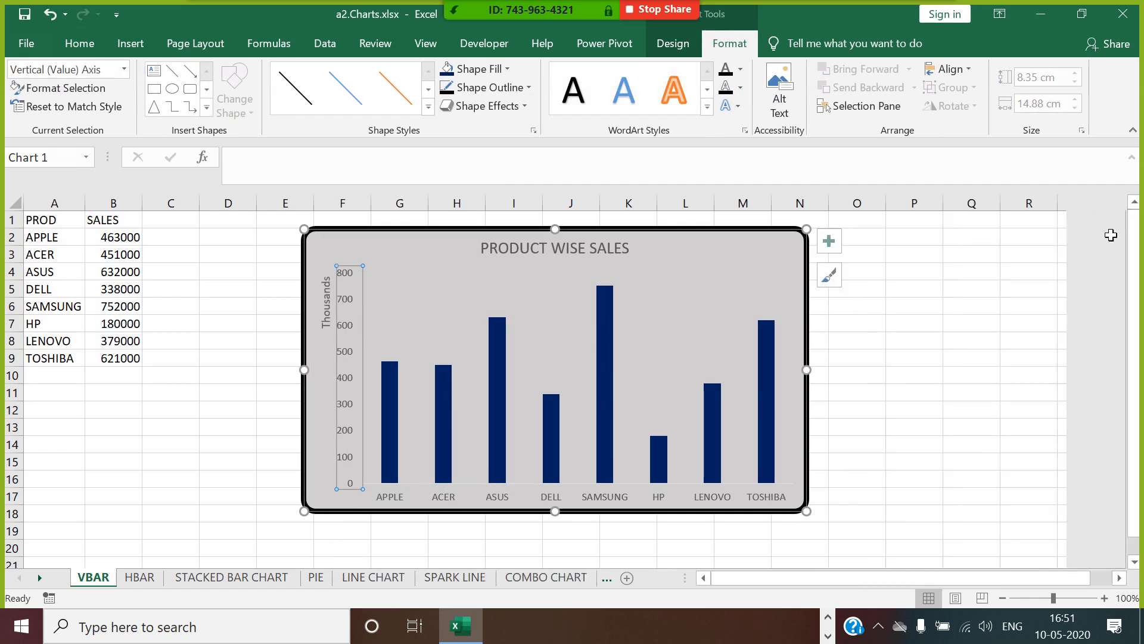
pyautogui.click(930, 399)
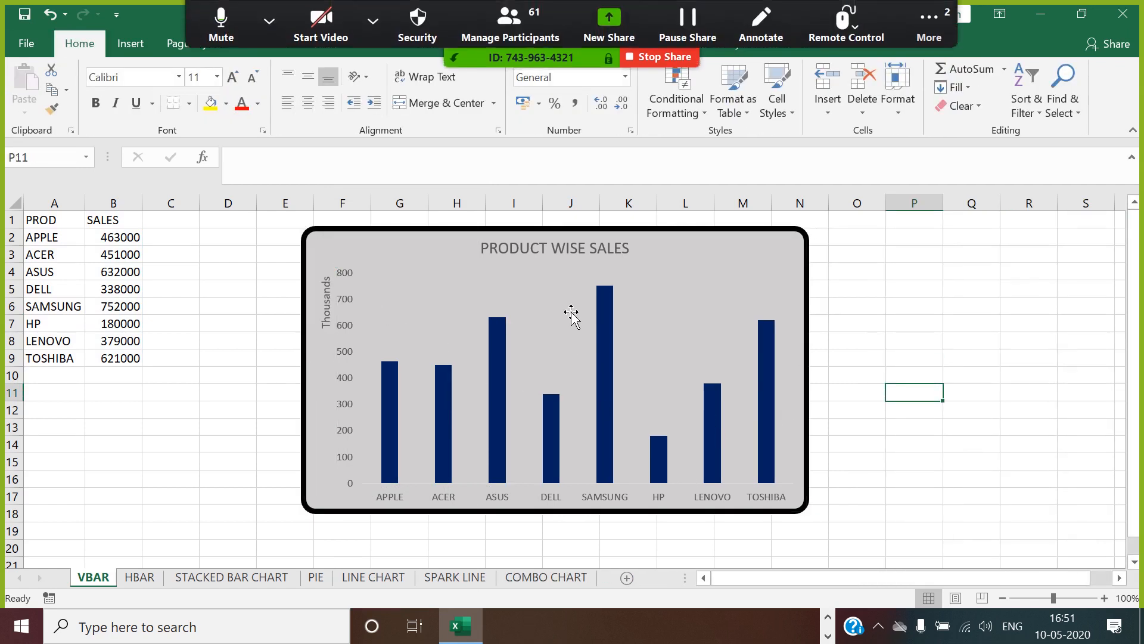
# Make the PRODUCT WISE SALES chart title bold.
pyautogui.click(581, 253)
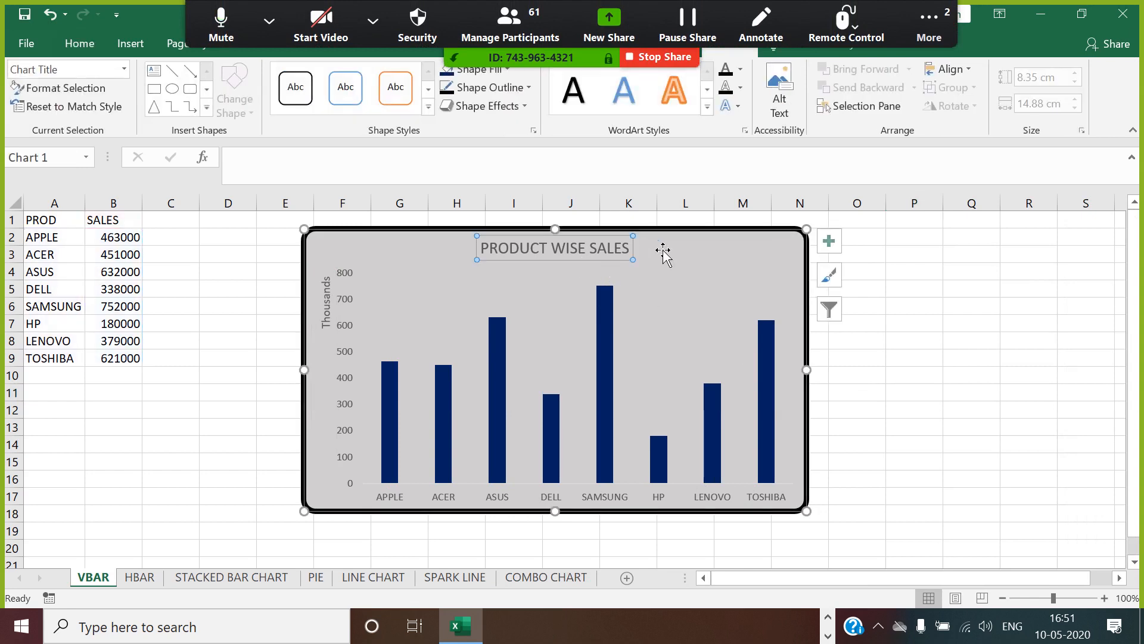
pyautogui.click(76, 44)
pyautogui.click(97, 102)
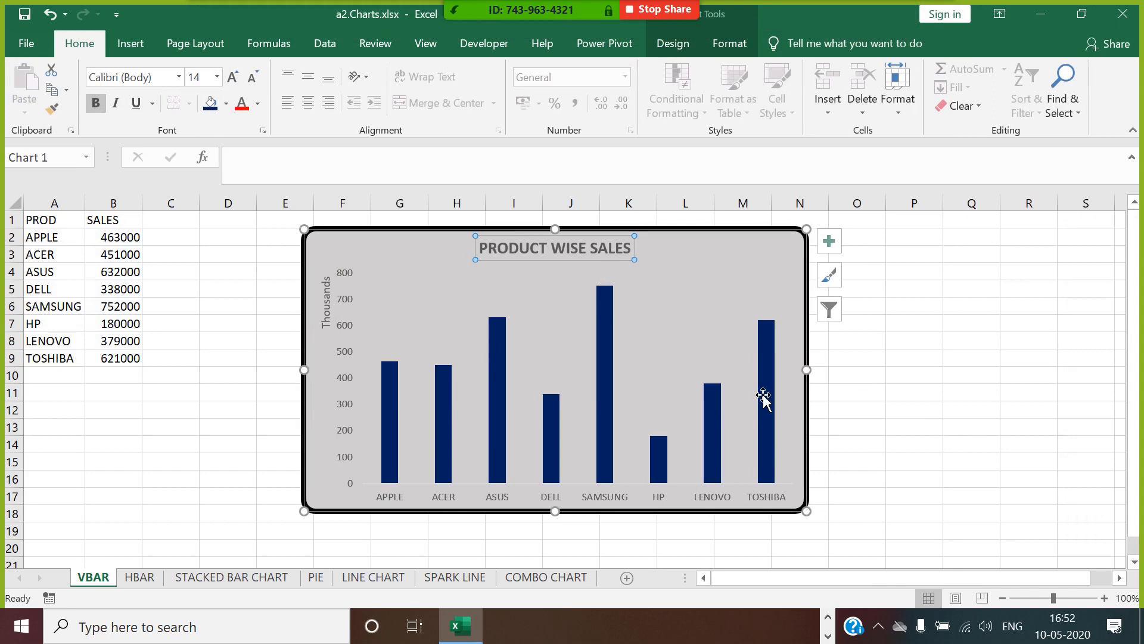
pyautogui.click(930, 393)
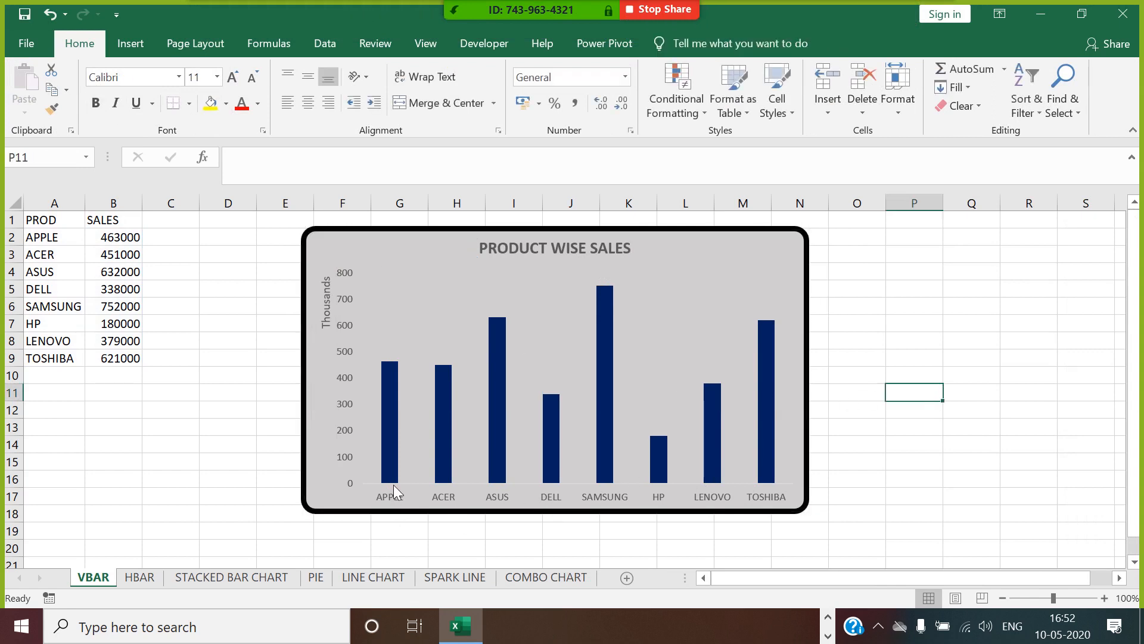
# Widen the bars by reducing the SALES series gap width to 52% through Format Data Series.
pyautogui.click(389, 450)
pyautogui.rightClick(388, 449)
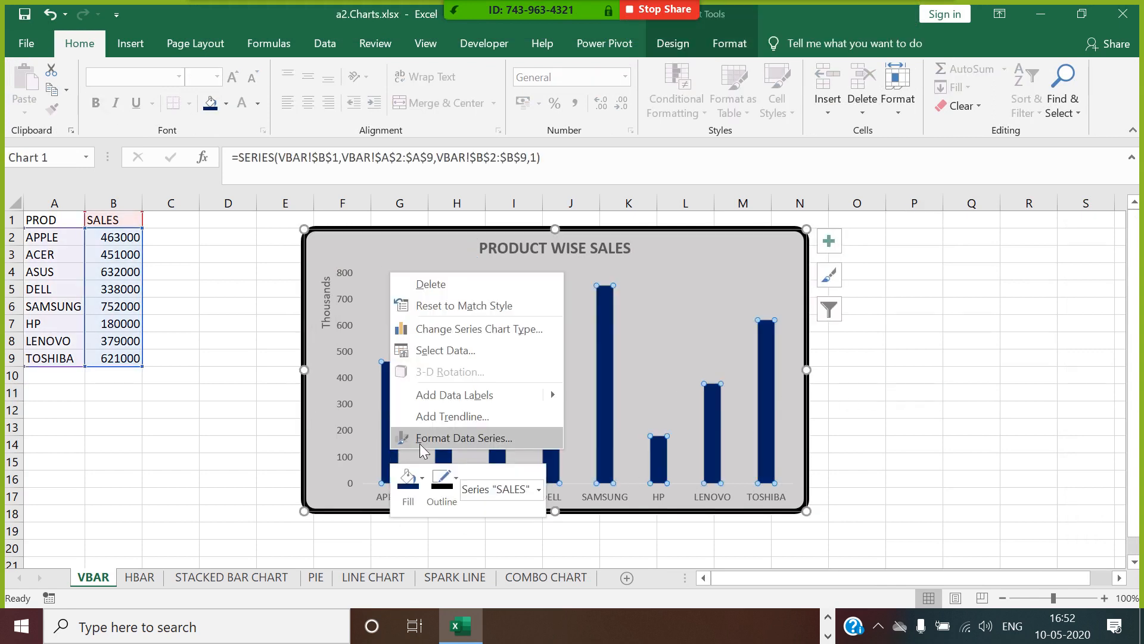
pyautogui.click(420, 443)
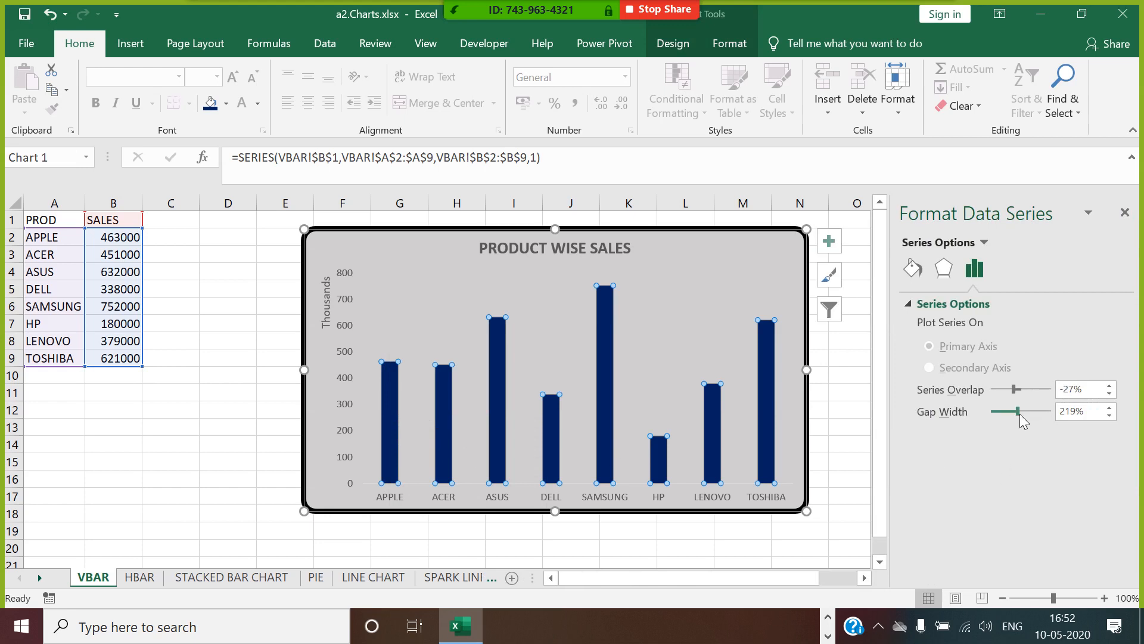
pyautogui.moveTo(1019, 412); pyautogui.dragTo(1001, 417)
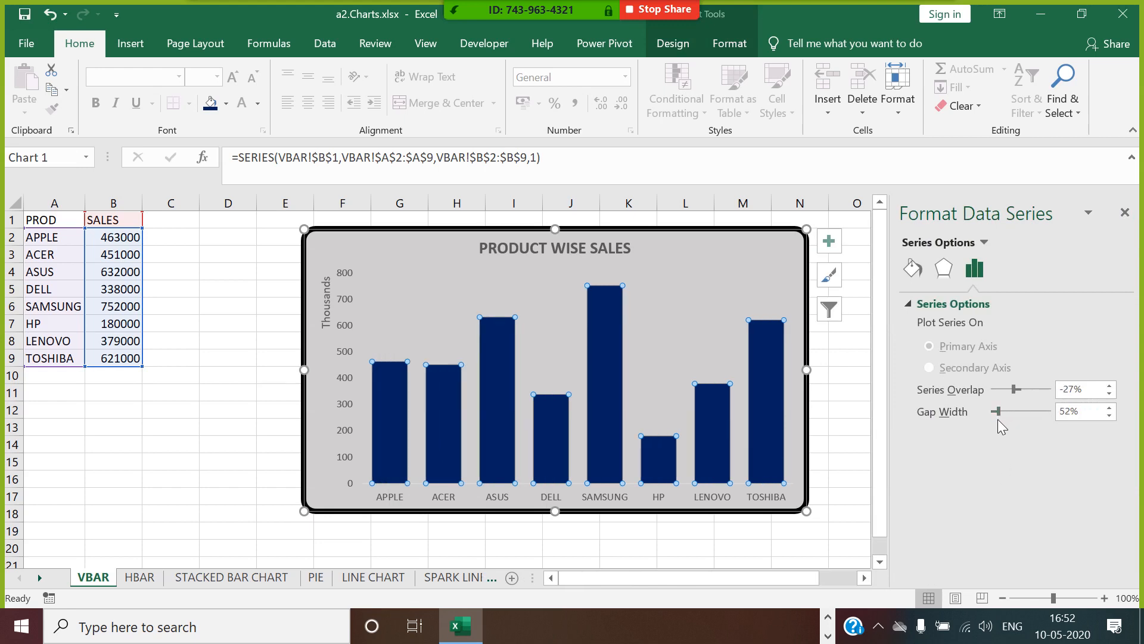
pyautogui.click(1125, 216)
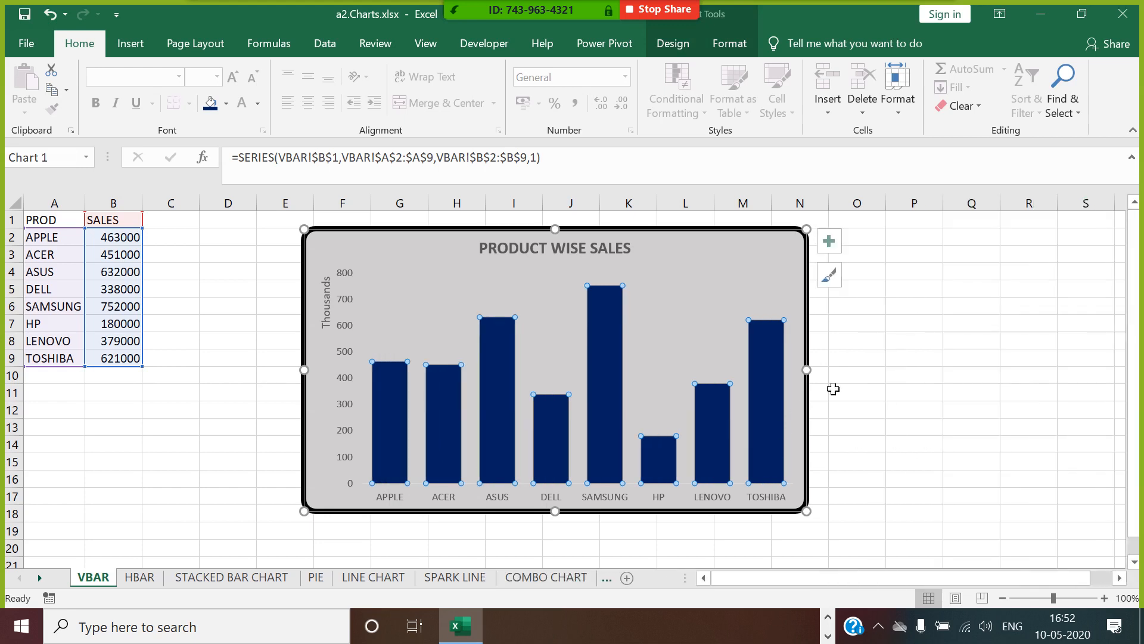
pyautogui.click(1044, 361)
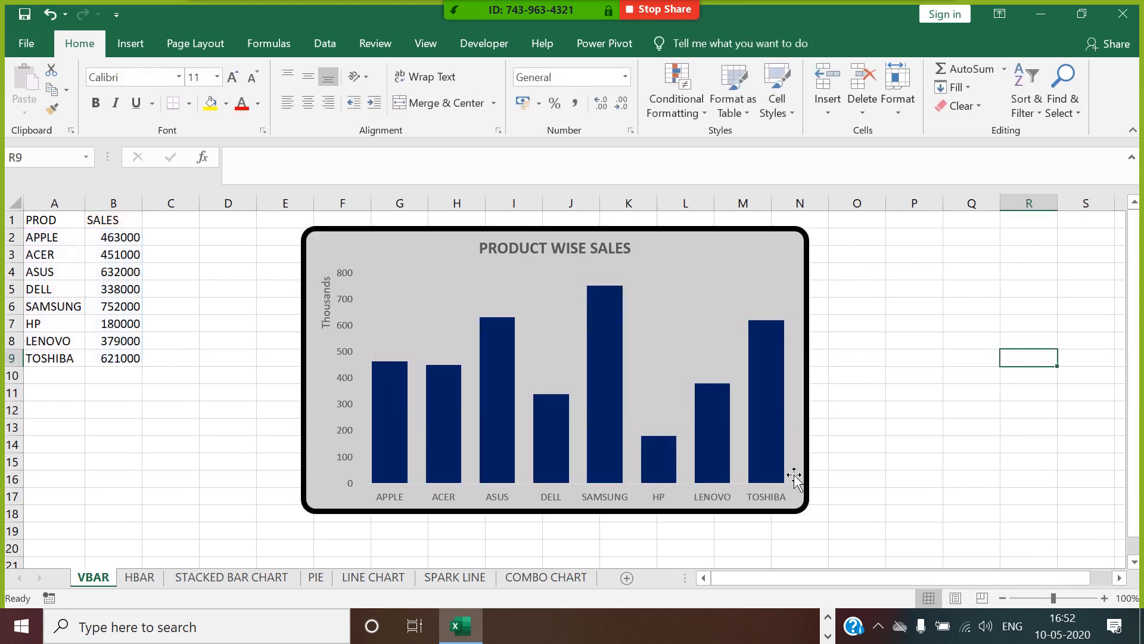
# Add data labels to the bars of the SALES data series.
pyautogui.click(393, 385)
pyautogui.rightClick(394, 385)
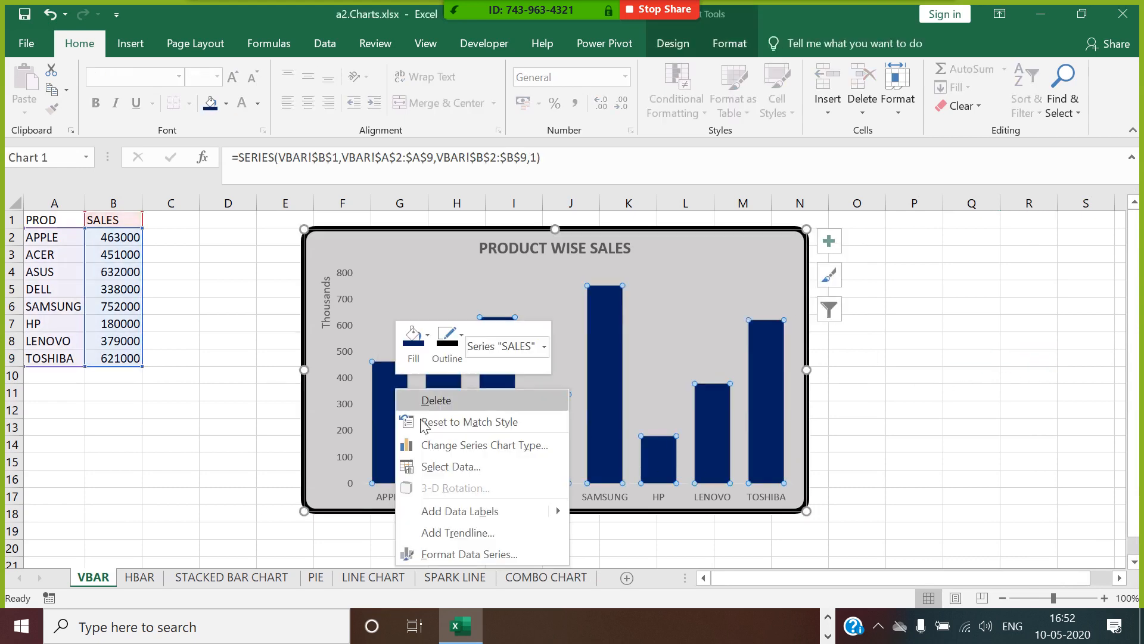
pyautogui.click(459, 511)
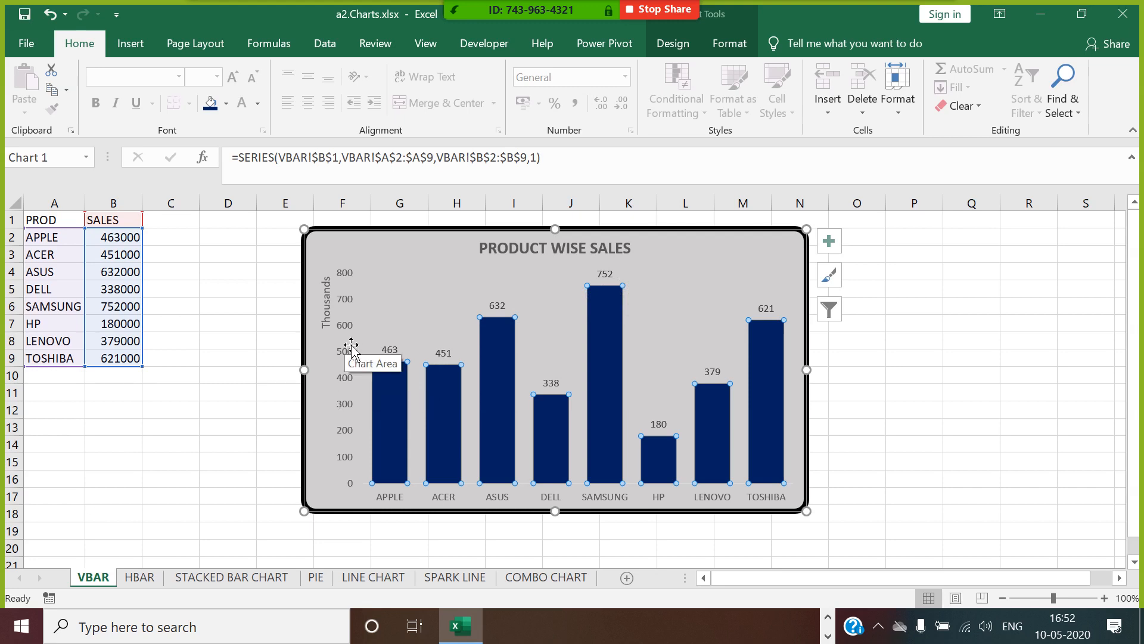
pyautogui.click(974, 396)
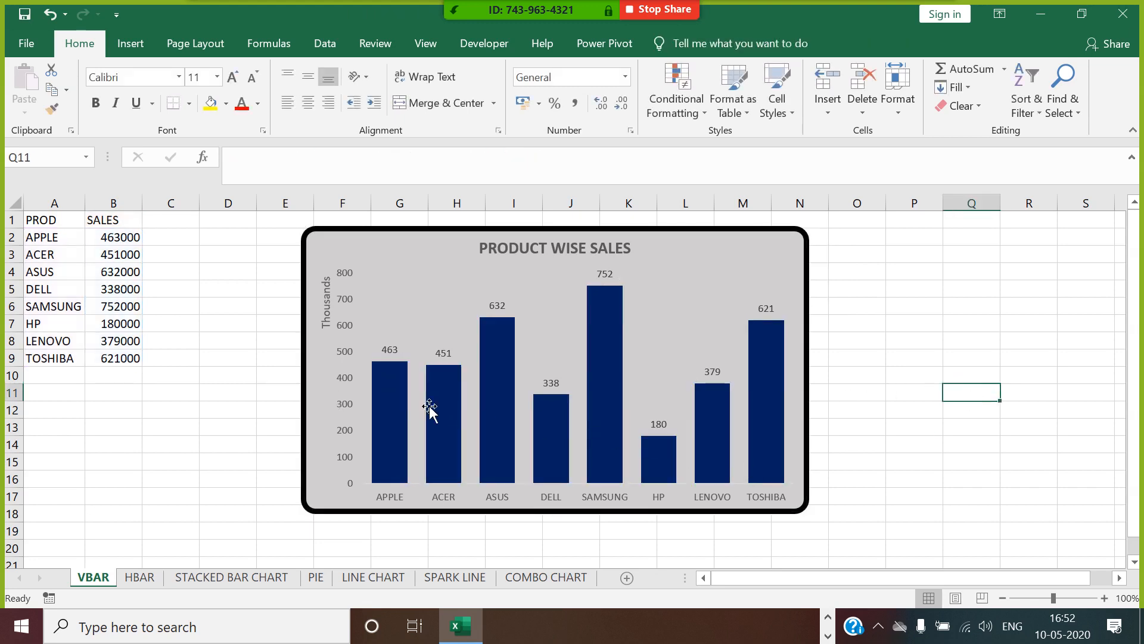
# Vary the colors by point for the SALES series bars in the VBAR chart through Format Data Series.
pyautogui.click(391, 388)
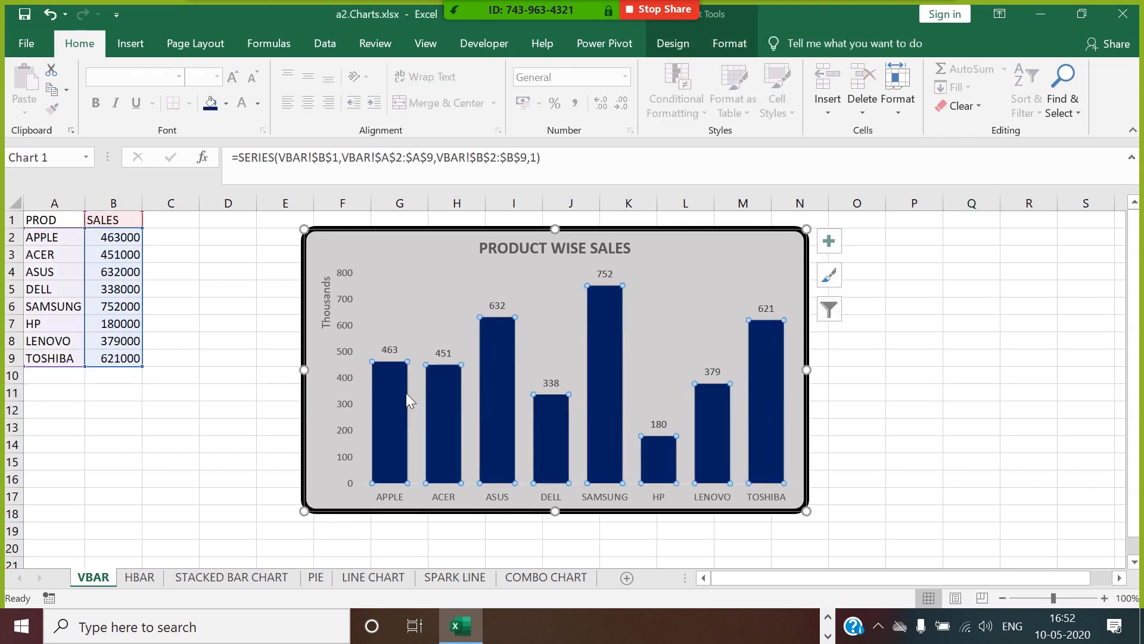
pyautogui.rightClick(393, 391)
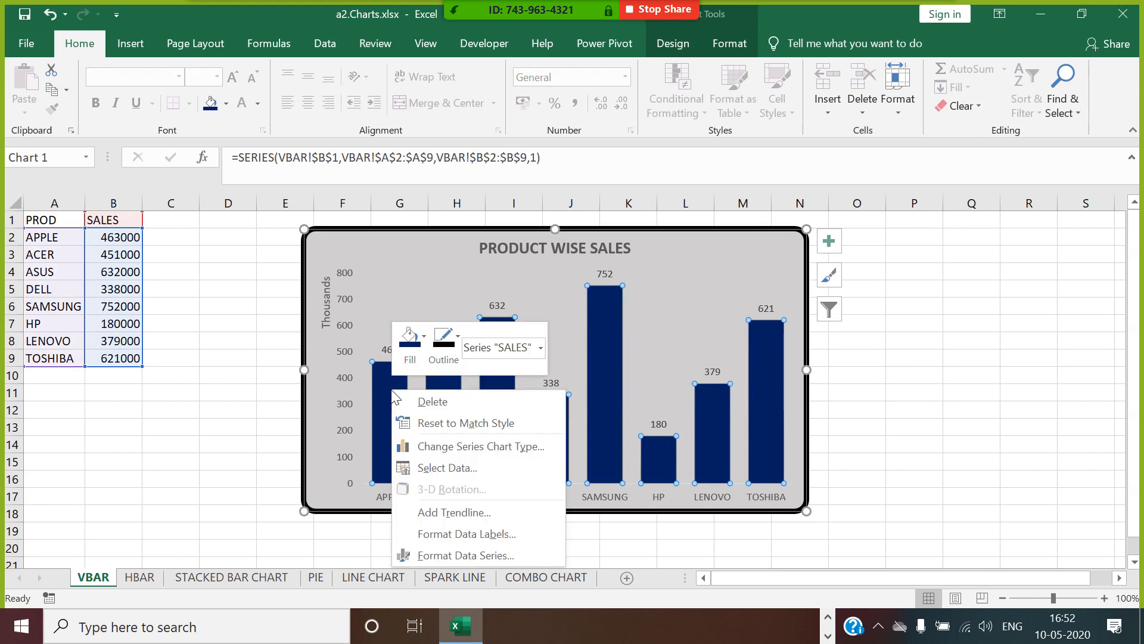
pyautogui.click(492, 554)
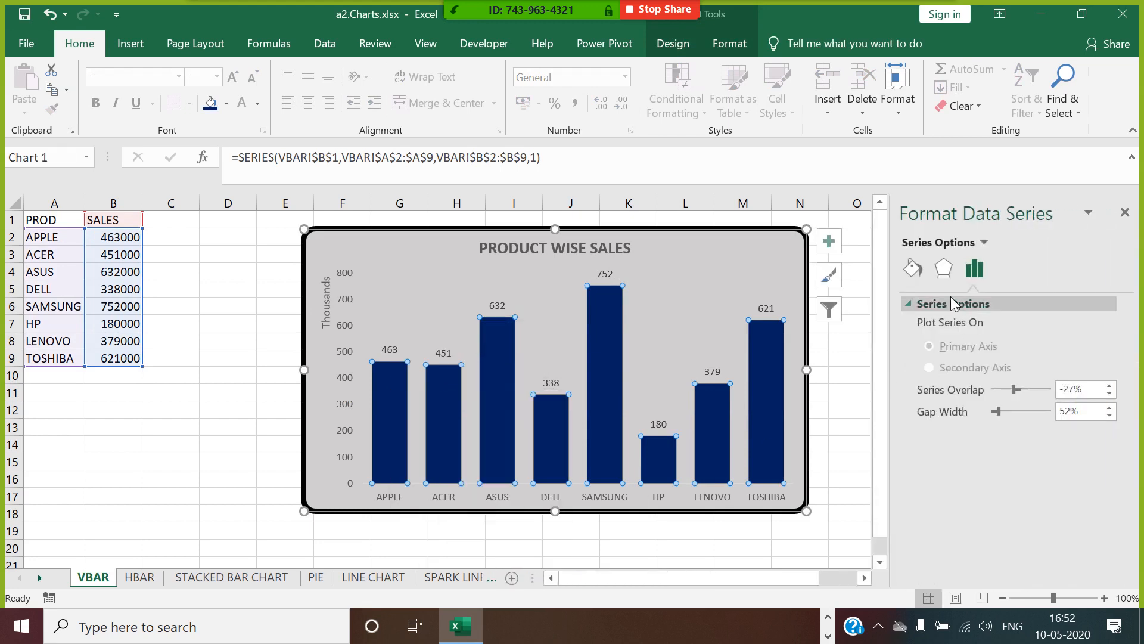
pyautogui.click(912, 270)
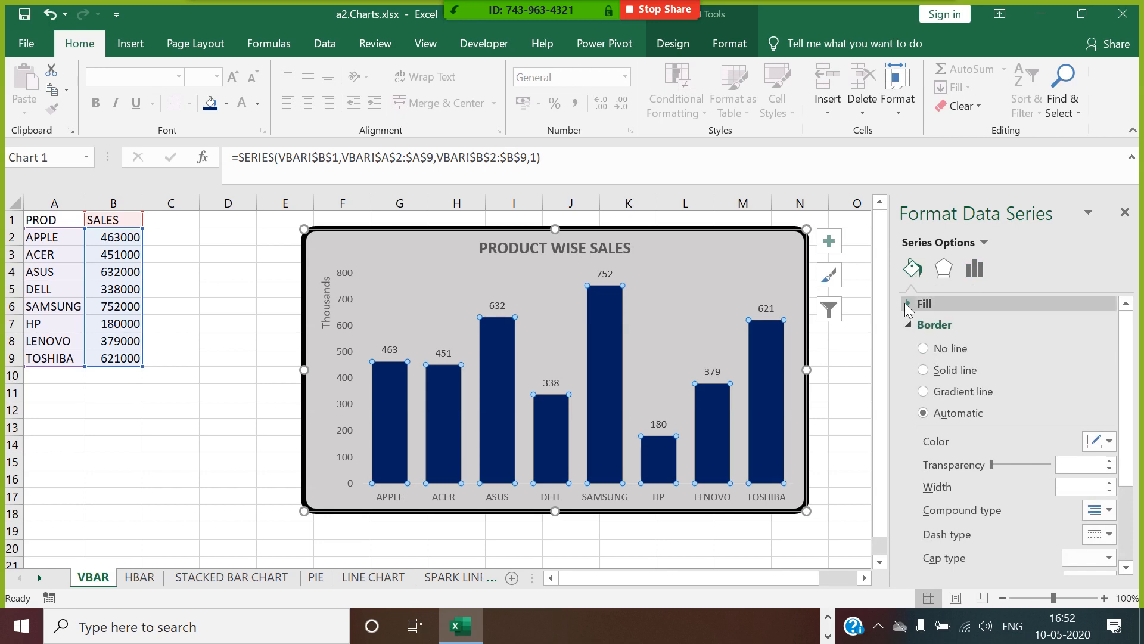
pyautogui.click(907, 306)
pyautogui.click(923, 476)
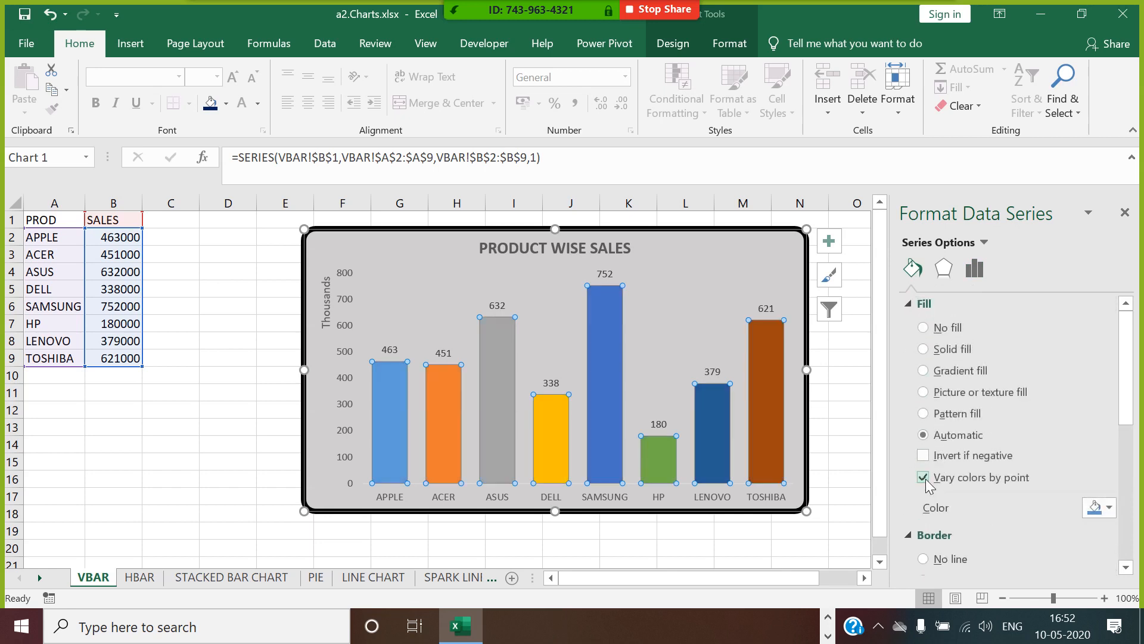
pyautogui.click(1125, 213)
pyautogui.click(940, 276)
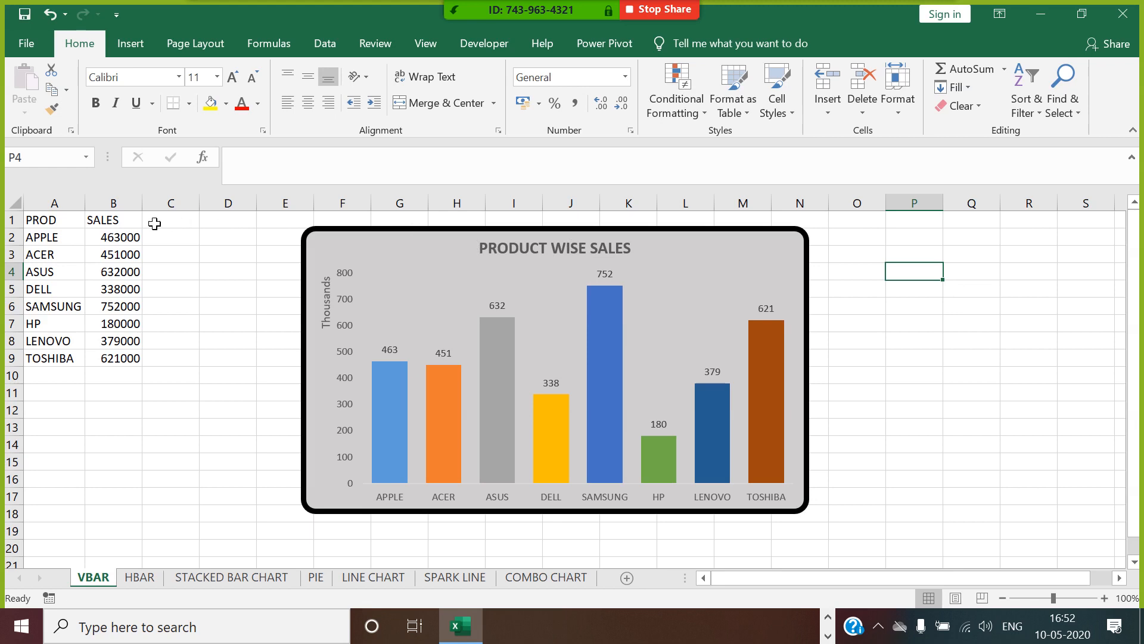
# Copy the PROD and SALES table A1:B9 from VBAR into cell A1 of HBAR and autofit column A.
pyautogui.moveTo(76, 223); pyautogui.dragTo(132, 361)
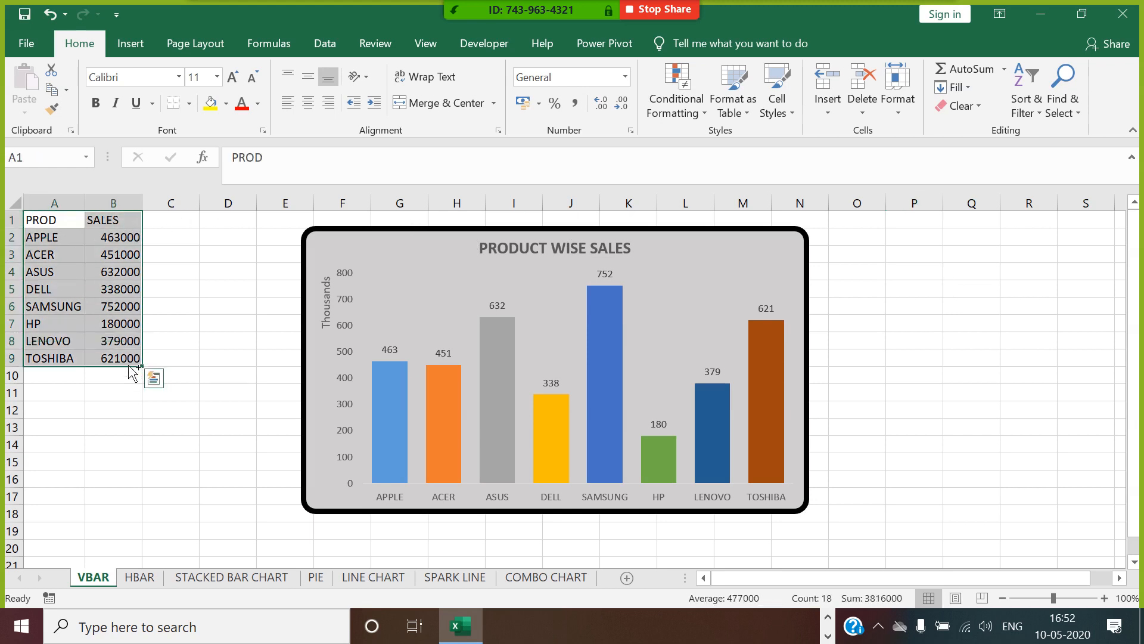
pyautogui.hotkey('ctrl', 'c')
pyautogui.click(143, 577)
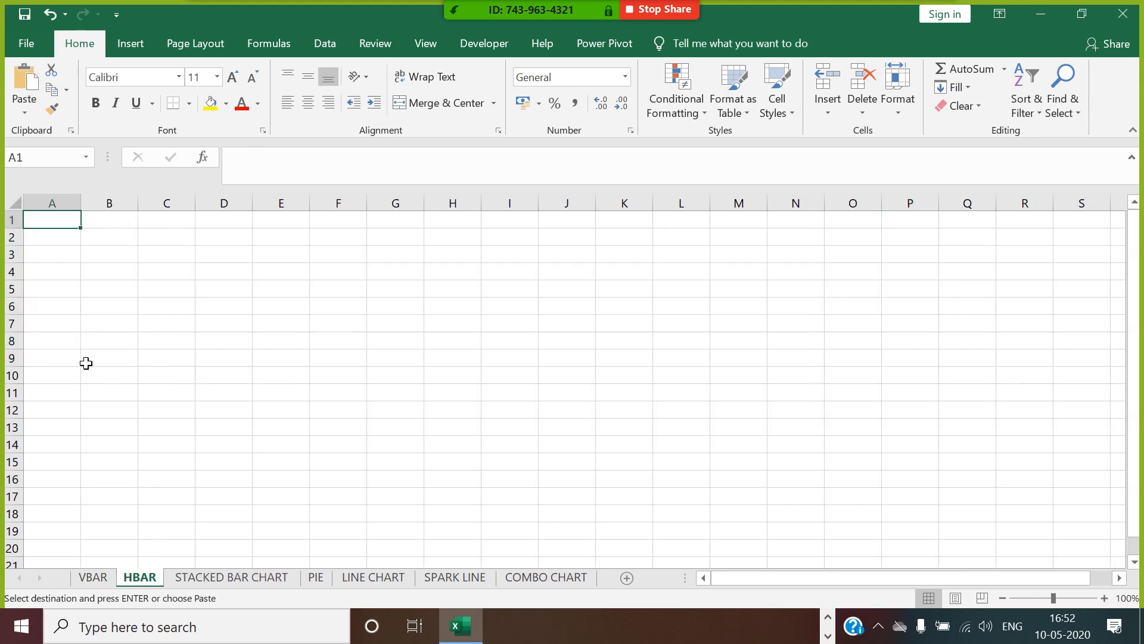
pyautogui.hotkey('ctrl', 'v')
pyautogui.doubleClick(81, 204)
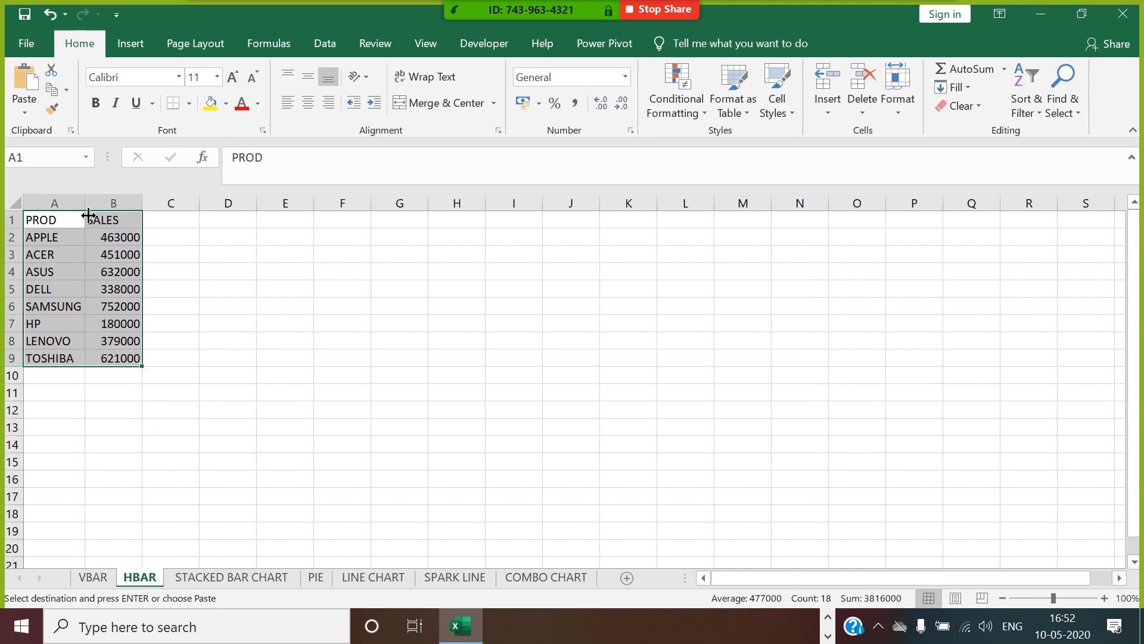
# Insert a 2-D clustered bar chart from the table A1:B9 on the HBAR sheet.
pyautogui.moveTo(73, 224); pyautogui.dragTo(119, 358)
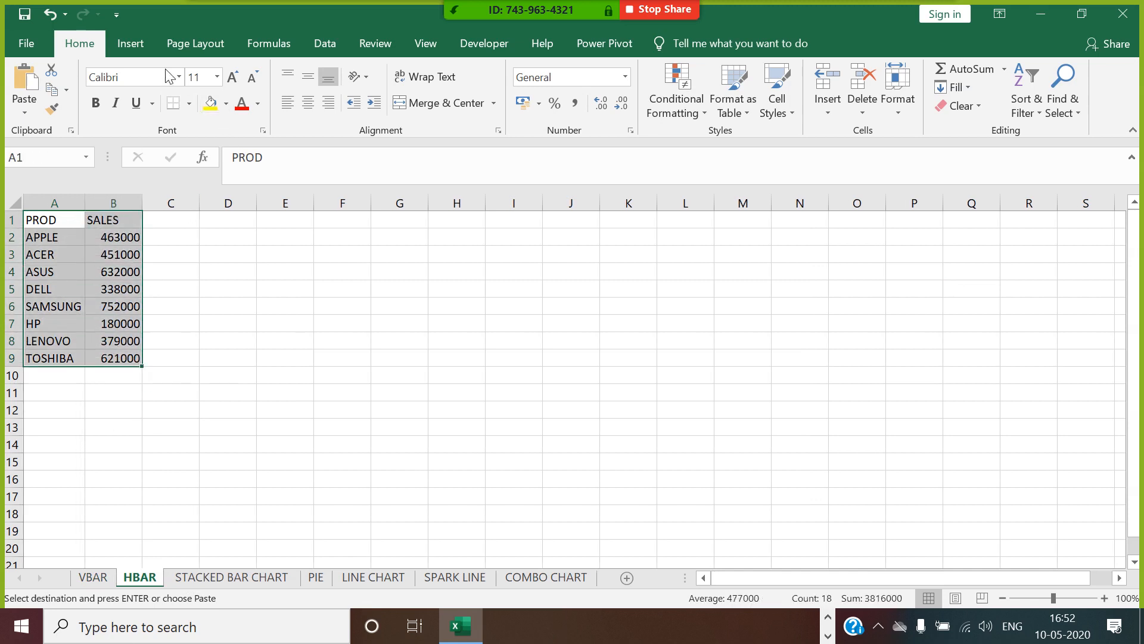
pyautogui.click(145, 52)
pyautogui.click(464, 69)
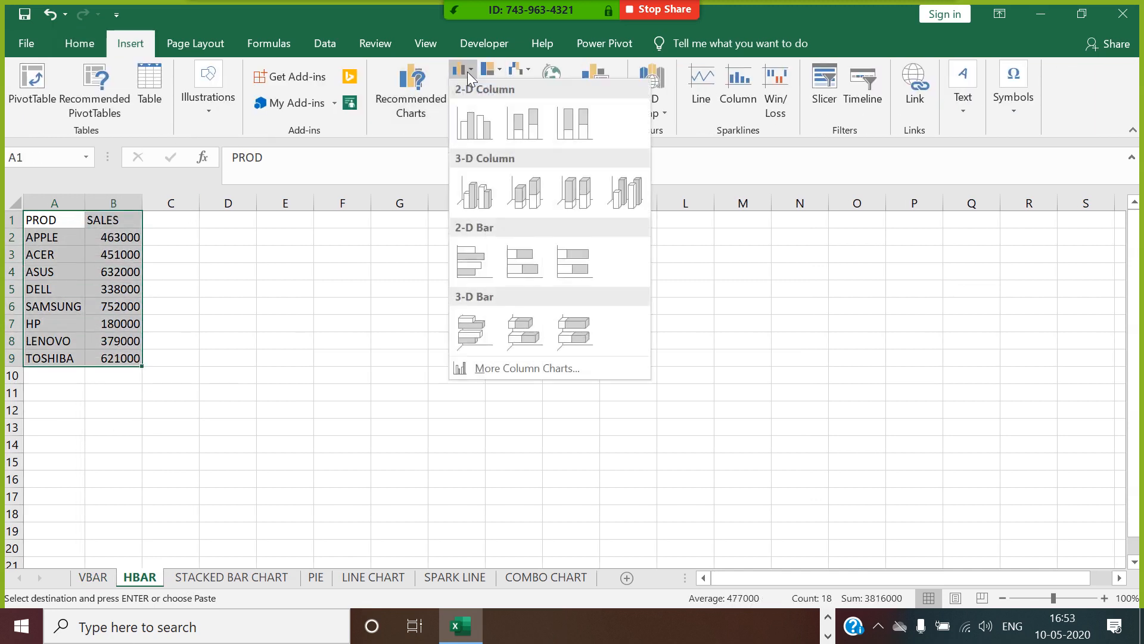
pyautogui.click(478, 256)
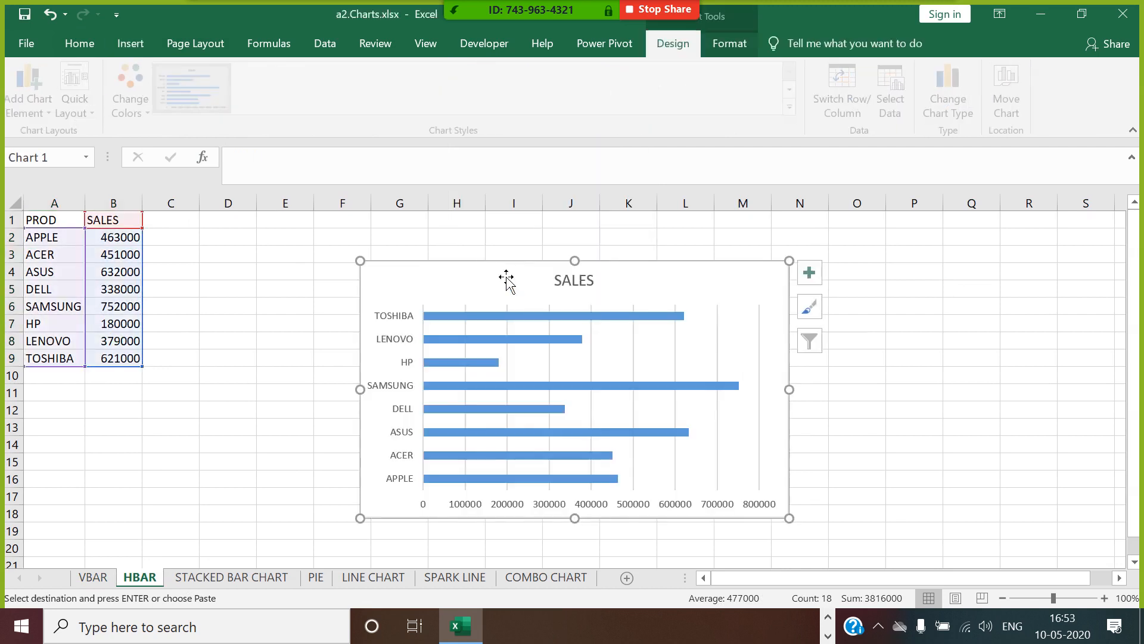
# Move the bar chart up near the first rows and increase its height to about 9.6 cm.
pyautogui.moveTo(574, 518); pyautogui.dragTo(575, 561)
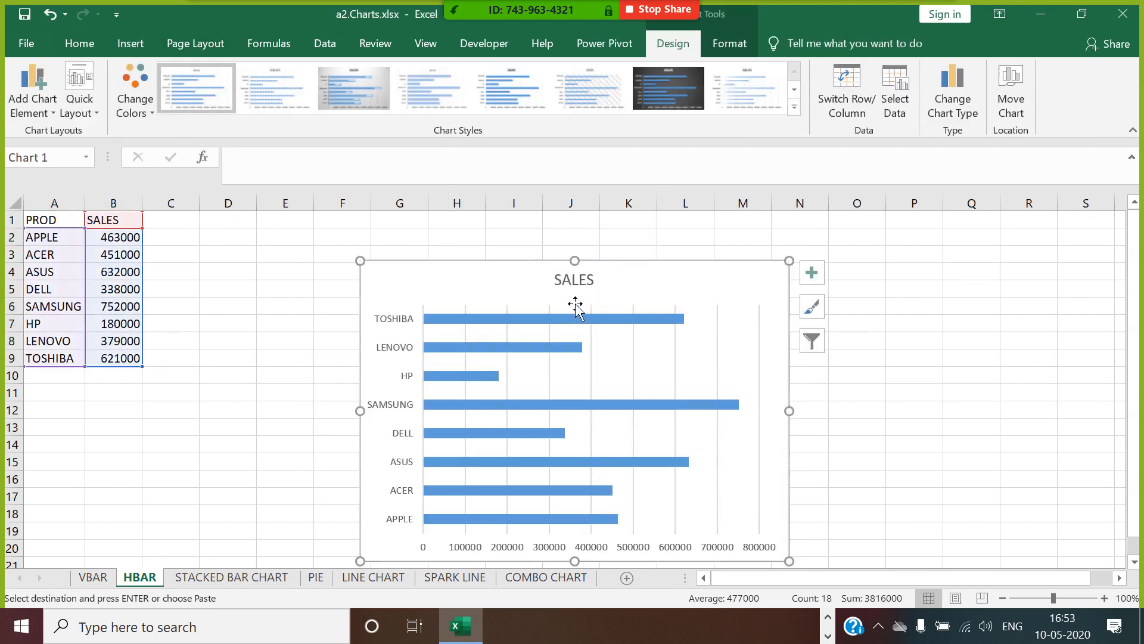
pyautogui.moveTo(544, 275); pyautogui.dragTo(541, 238)
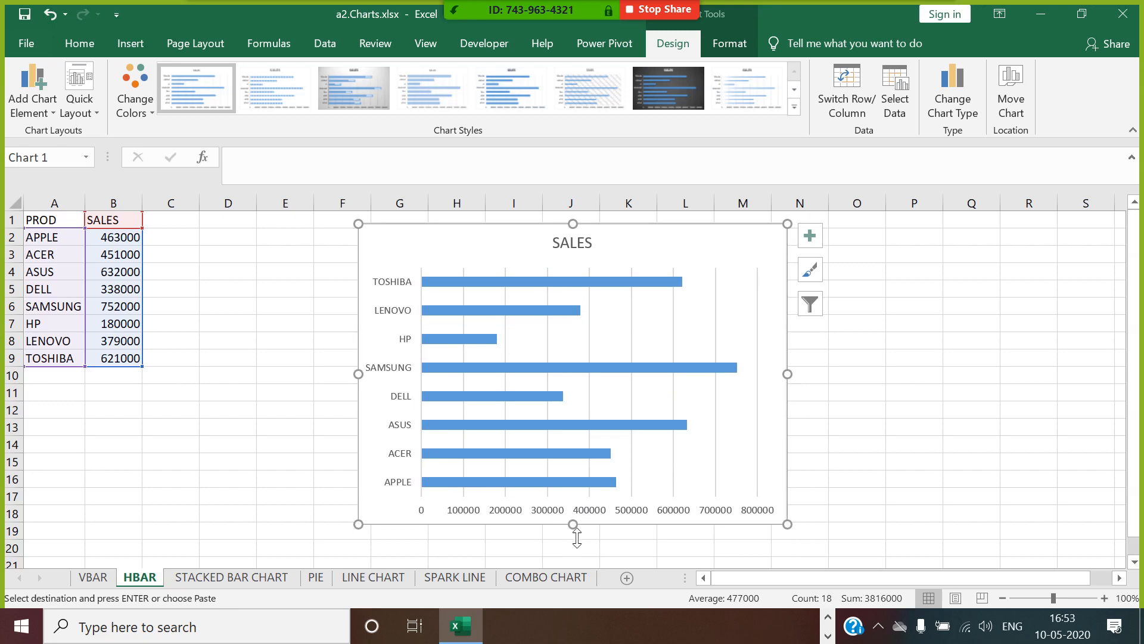
pyautogui.moveTo(577, 538); pyautogui.dragTo(586, 561)
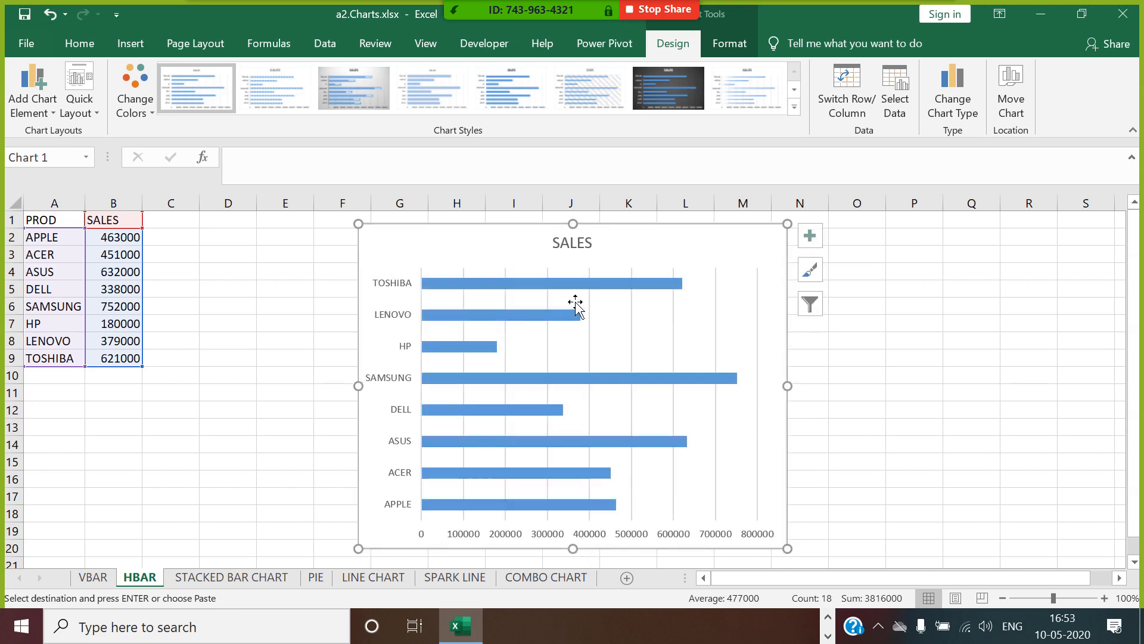
# Change the bar chart's title to PRODUCT WISE SALES and delete its vertical gridlines.
pyautogui.click(582, 247)
pyautogui.doubleClick(592, 242)
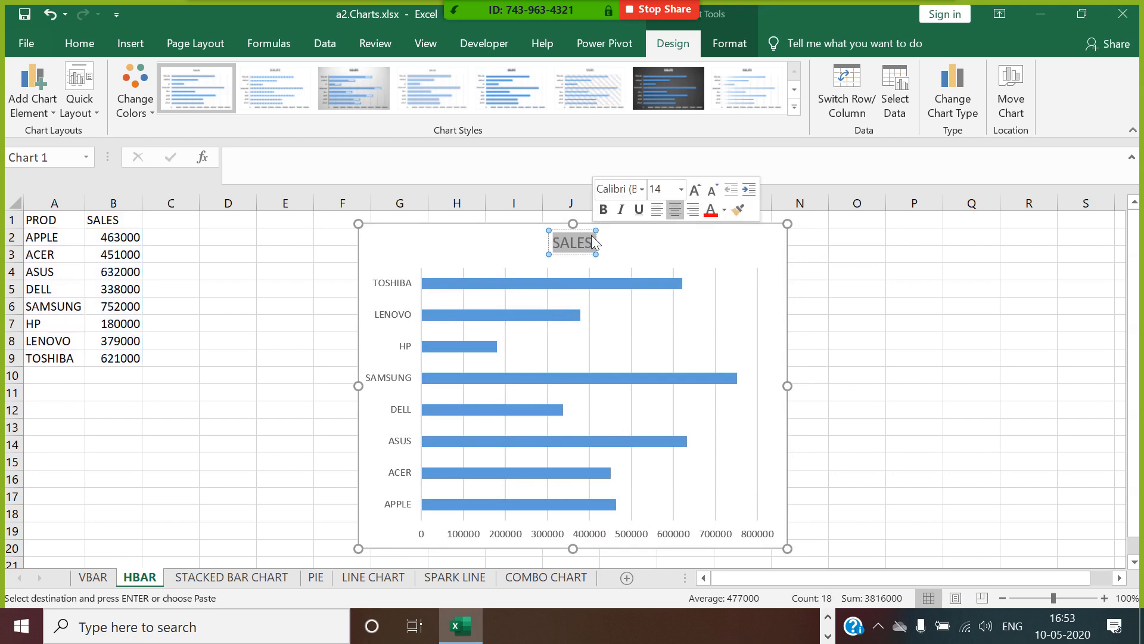
pyautogui.write('PRODUCT')
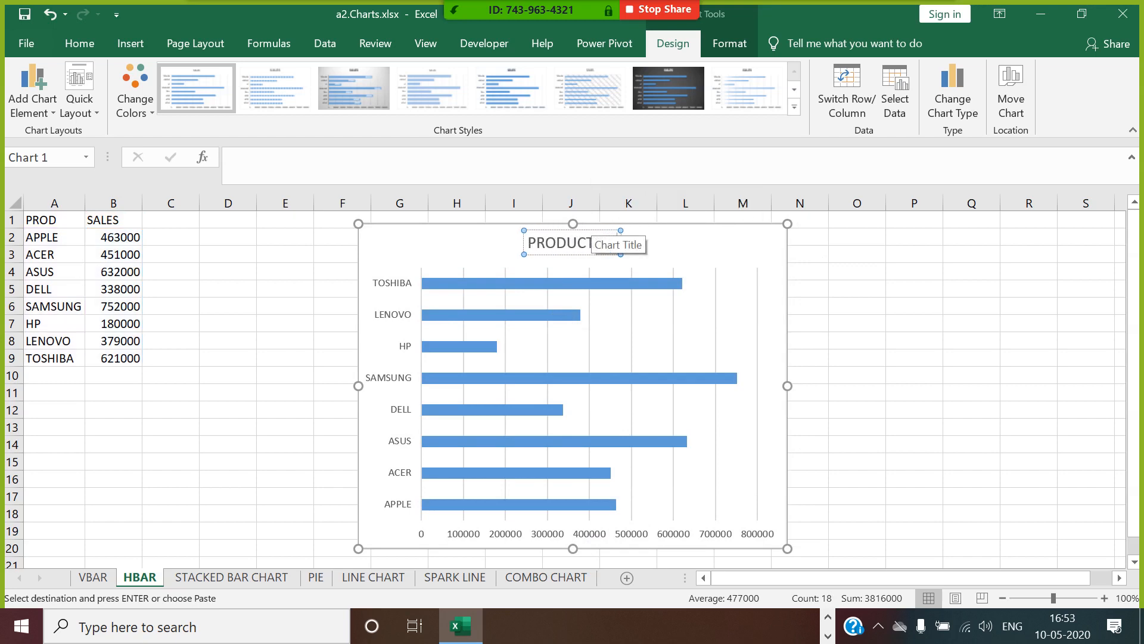
pyautogui.write(' WISE SALES')
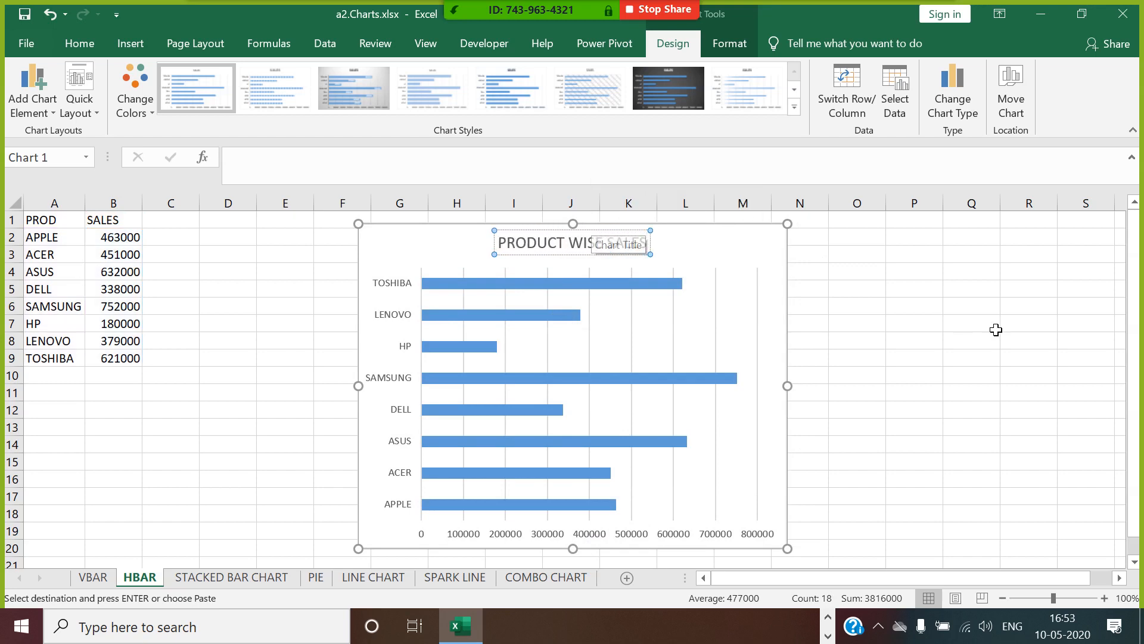
pyautogui.click(994, 328)
pyautogui.click(465, 300)
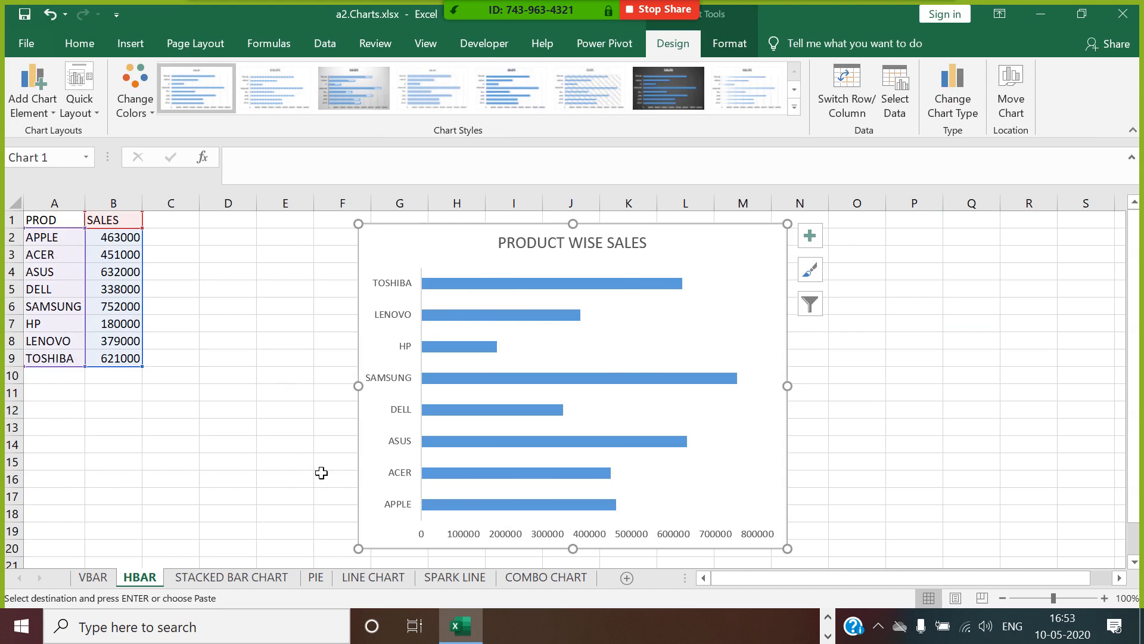
# Put the vertical axis categories in reverse order through Format Axis, and delete the horizontal value axis.
pyautogui.click(416, 444)
pyautogui.rightClick(415, 444)
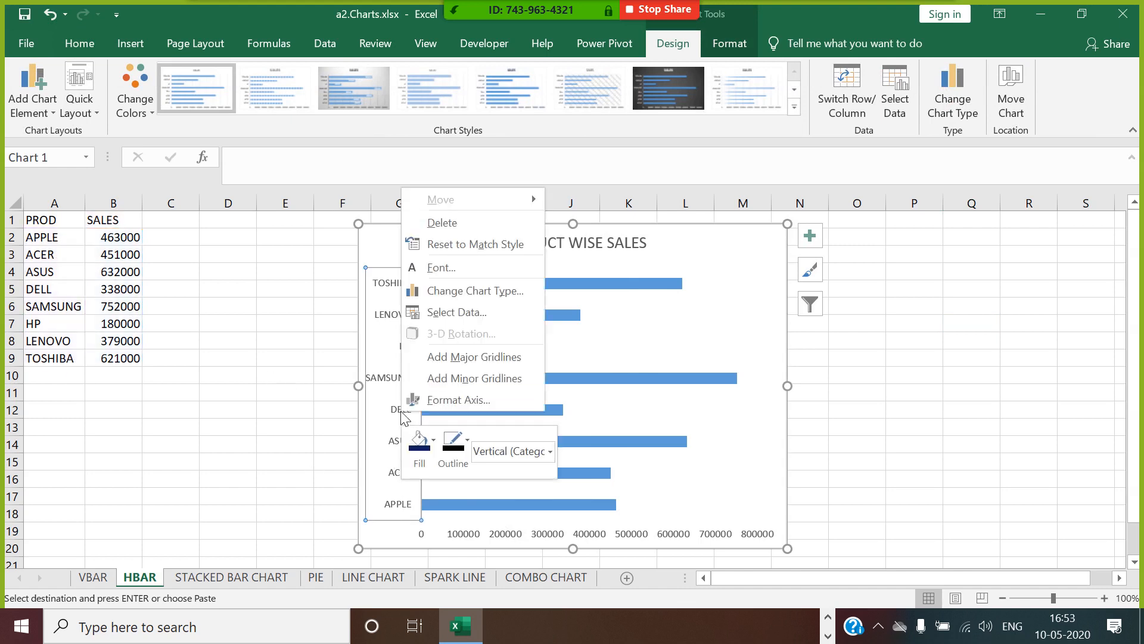
pyautogui.click(459, 398)
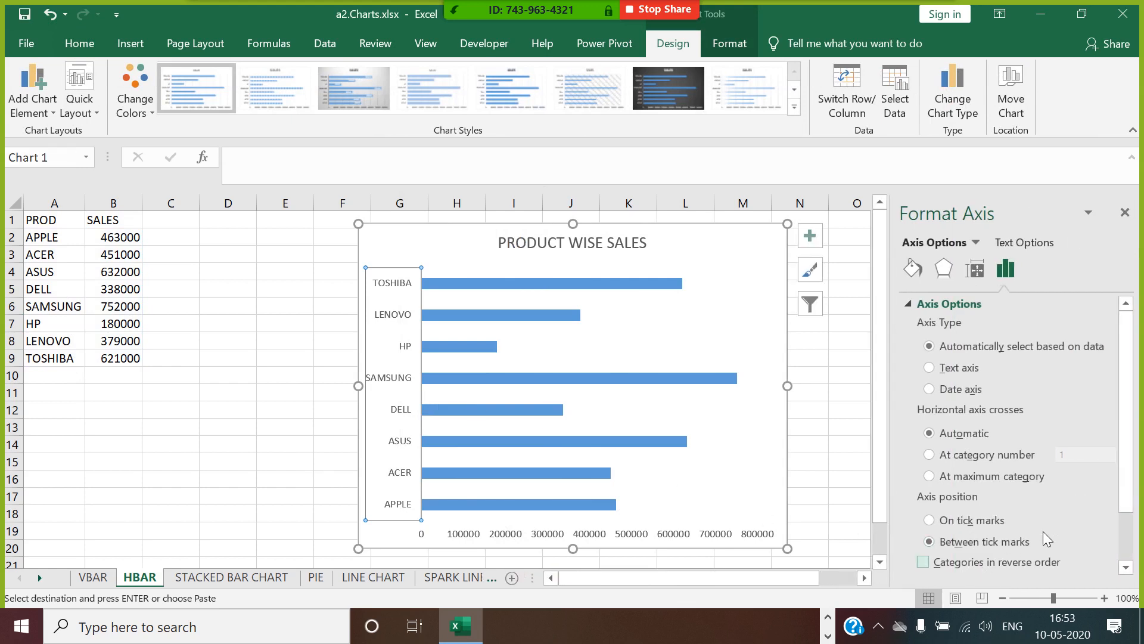
pyautogui.click(926, 564)
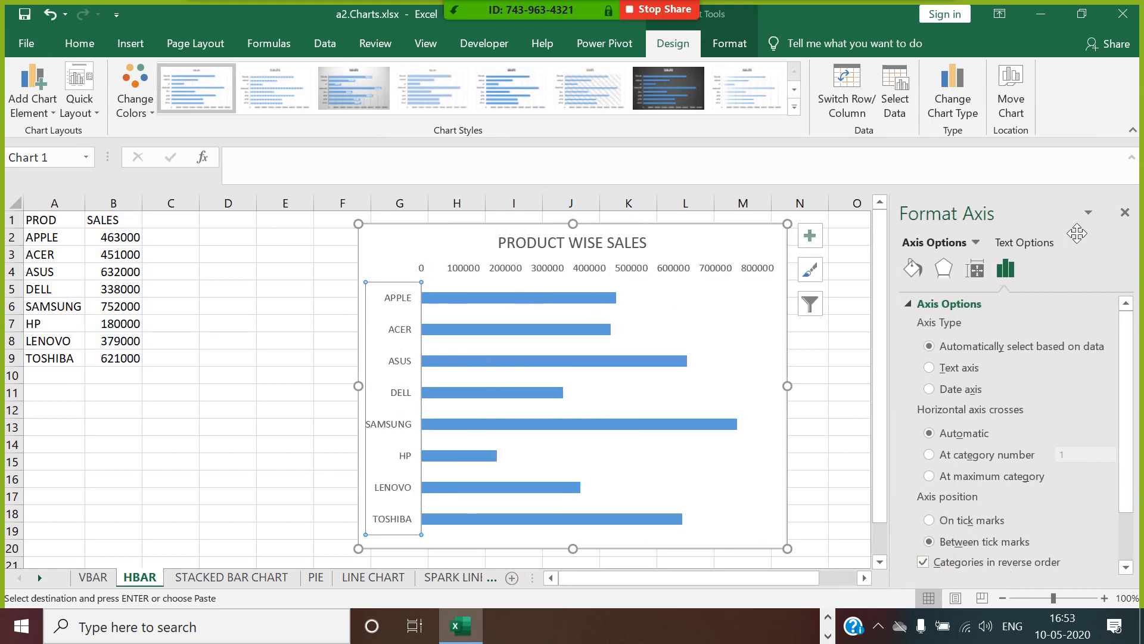
pyautogui.click(1124, 213)
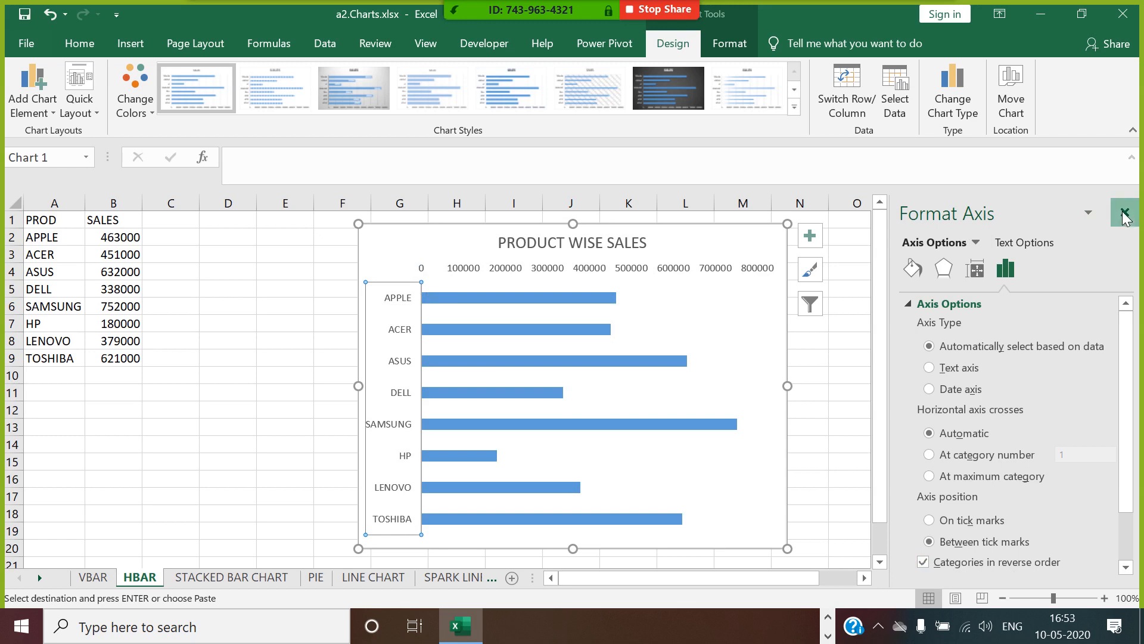
pyautogui.click(702, 275)
pyautogui.click(691, 285)
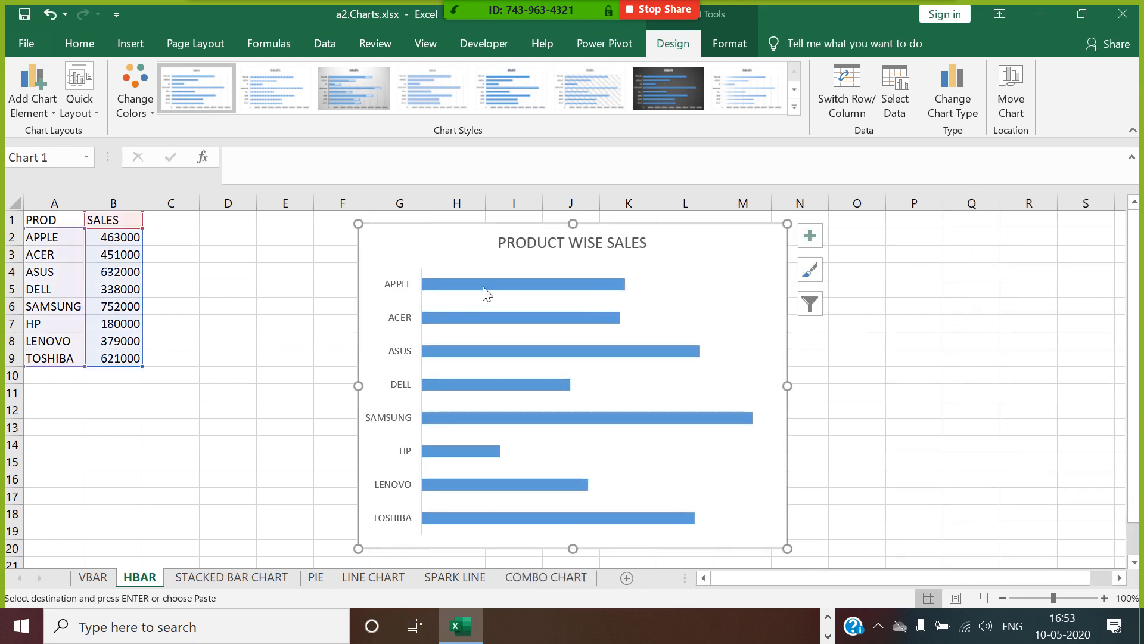
# Reduce the SALES series gap width to 27% and vary its bar colors by point through Format Data Series.
pyautogui.rightClick(468, 277)
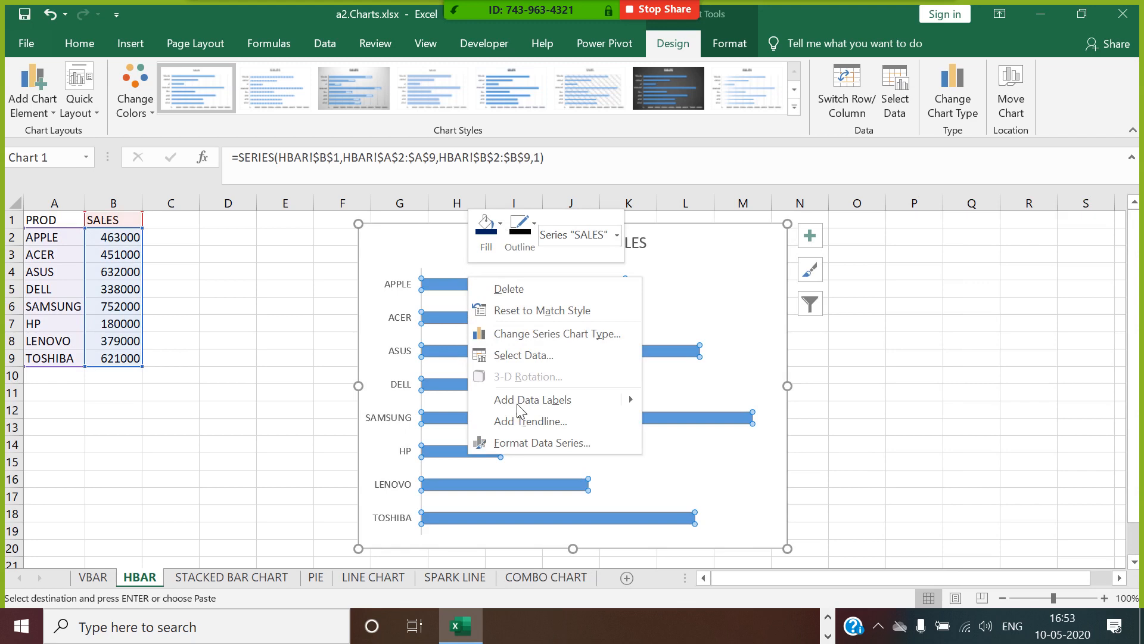
pyautogui.click(533, 442)
pyautogui.moveTo(1013, 409); pyautogui.dragTo(996, 418)
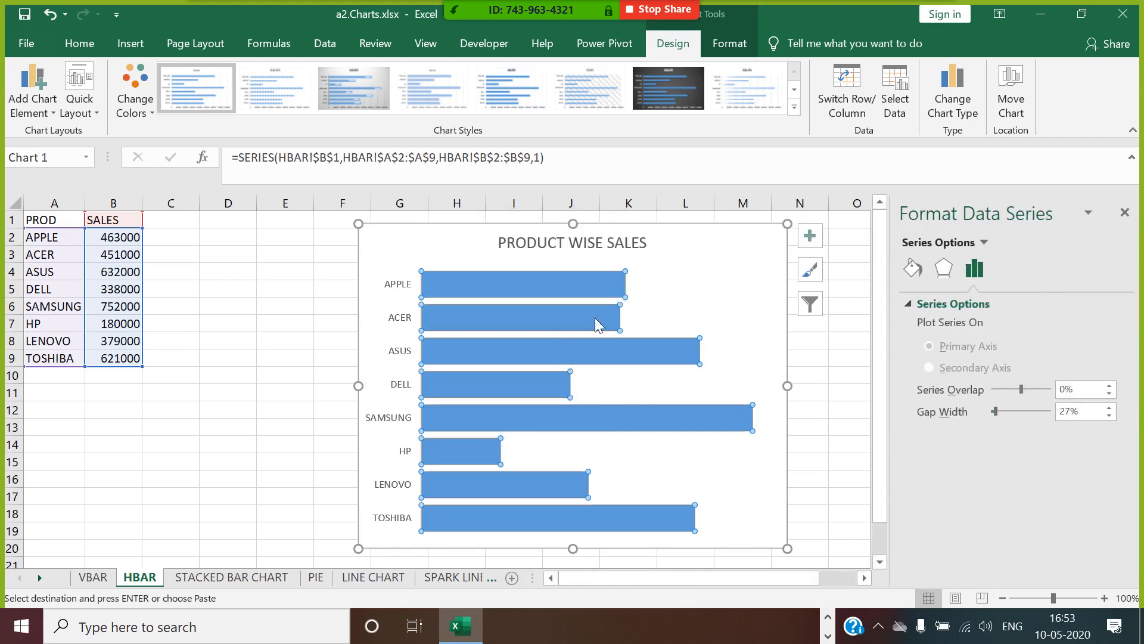
pyautogui.click(913, 268)
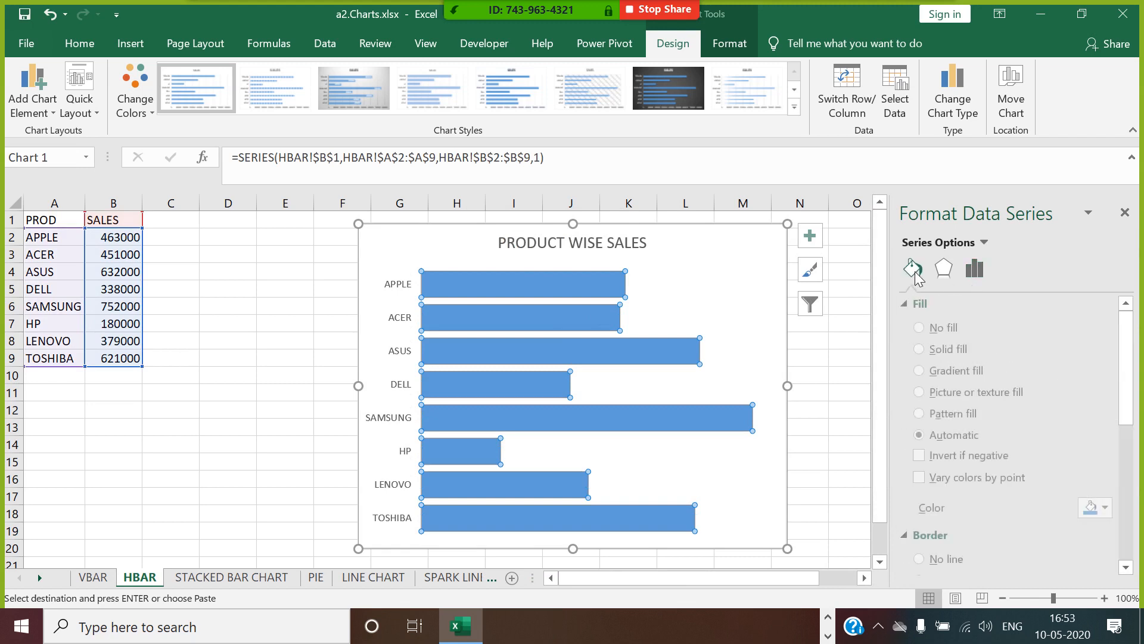
pyautogui.click(937, 474)
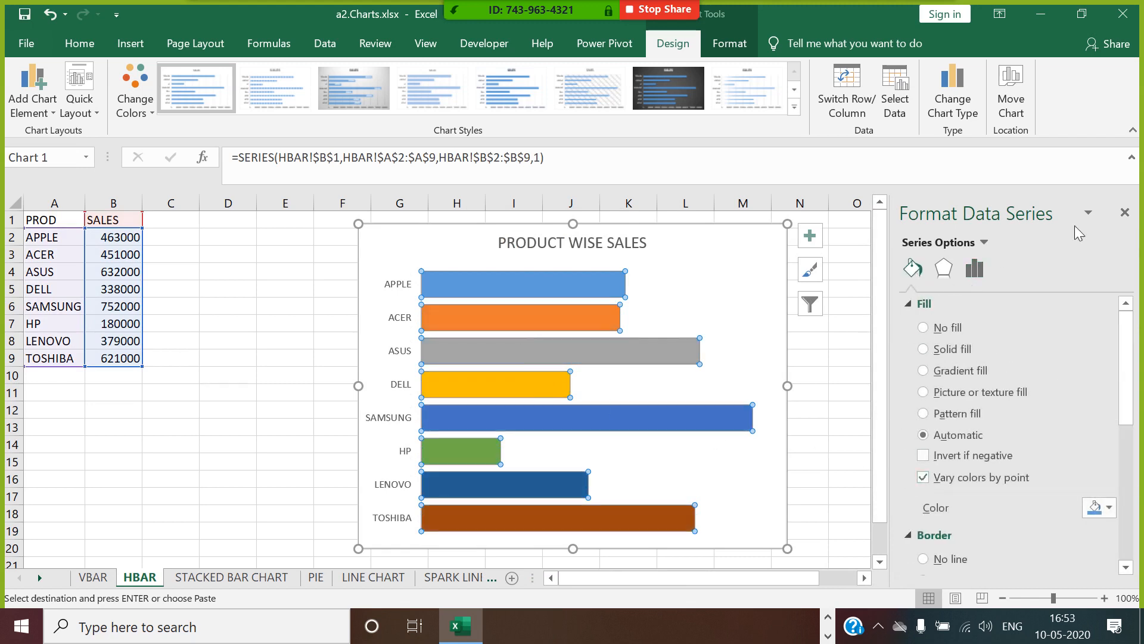
pyautogui.click(1125, 213)
# Add data labels to the horizontal bars of the SALES series.
pyautogui.rightClick(614, 285)
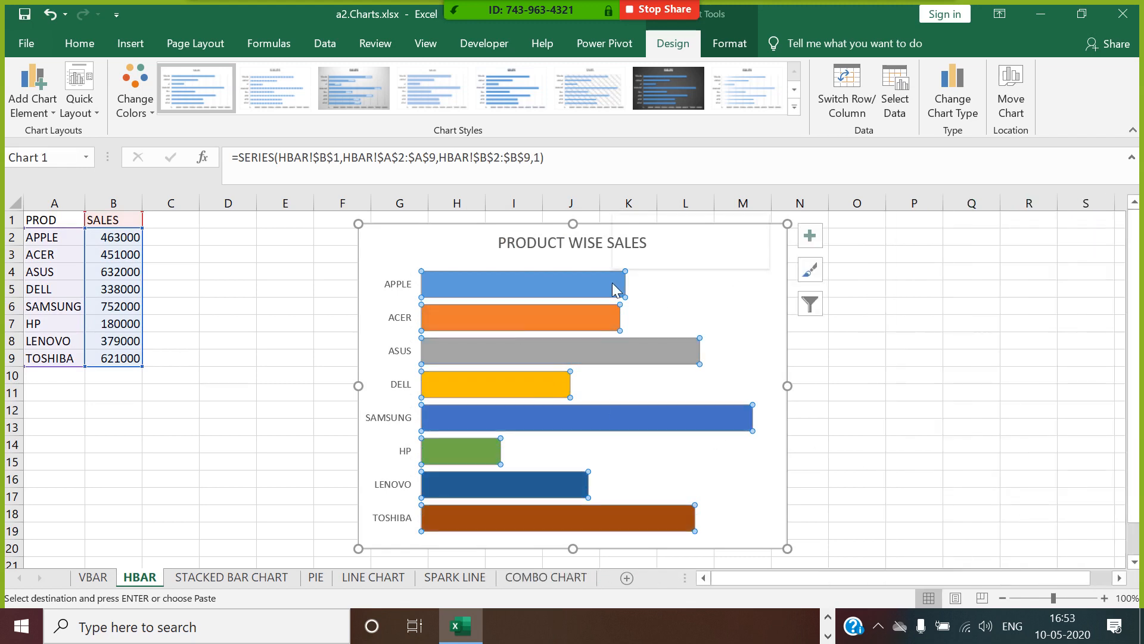
pyautogui.click(678, 406)
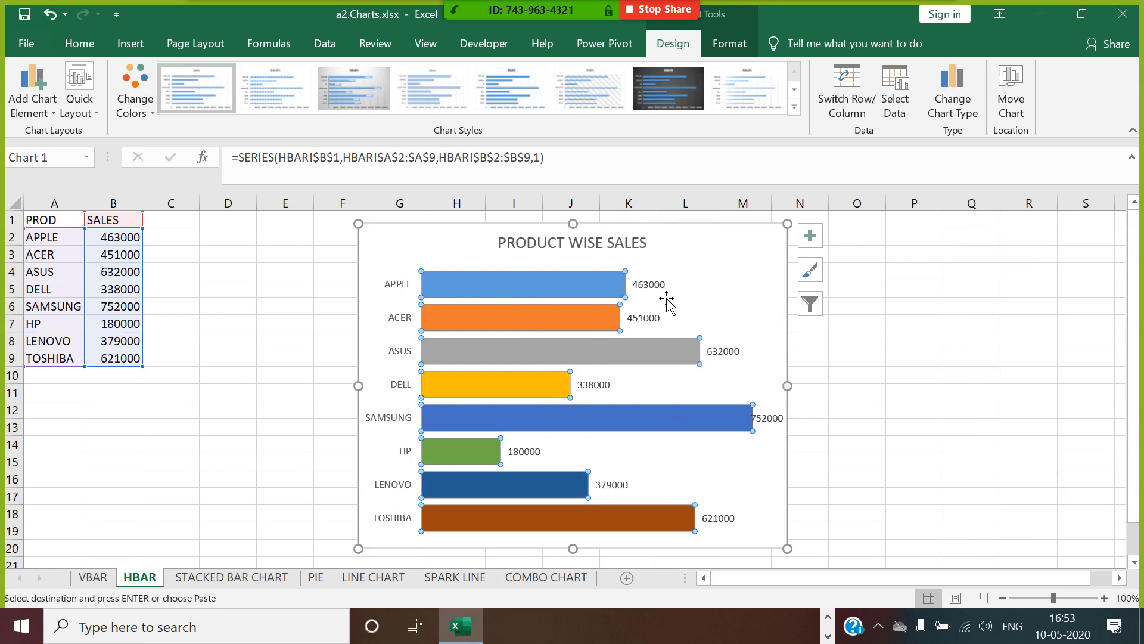
pyautogui.click(898, 361)
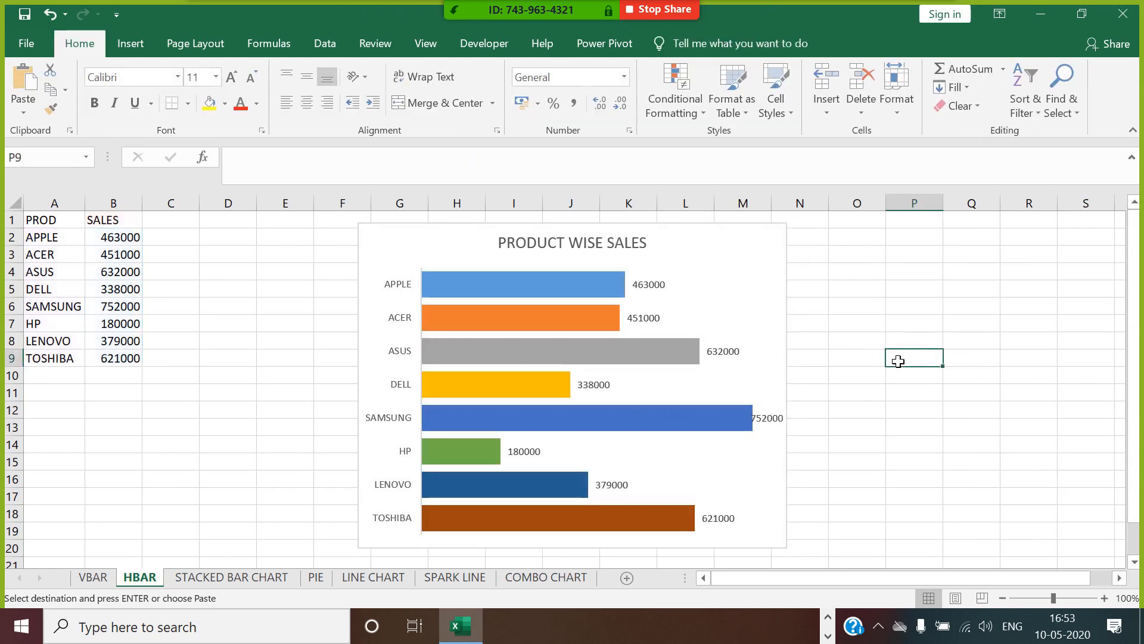
# Fill the HBAR chart area with a light gray theme color using Shape Fill.
pyautogui.click(659, 238)
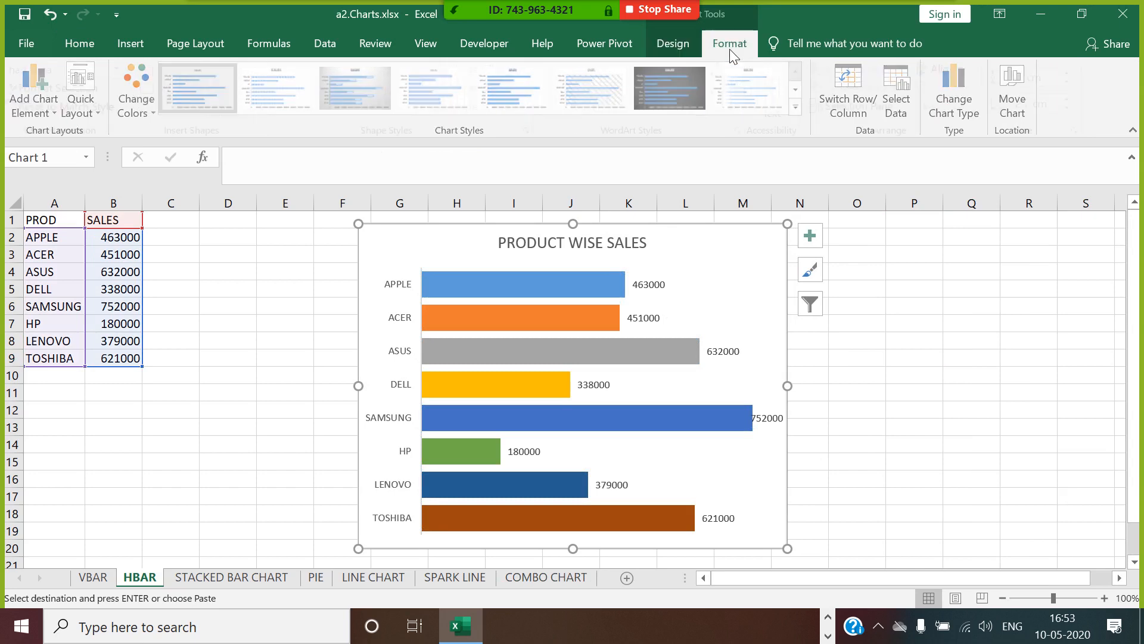
pyautogui.click(729, 45)
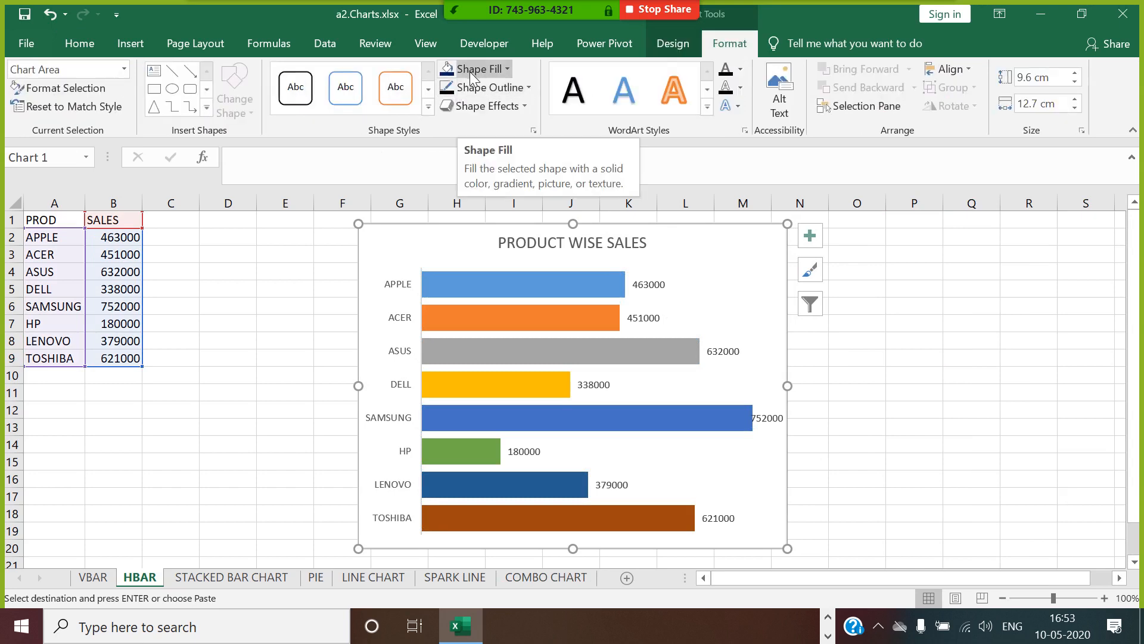
pyautogui.click(470, 71)
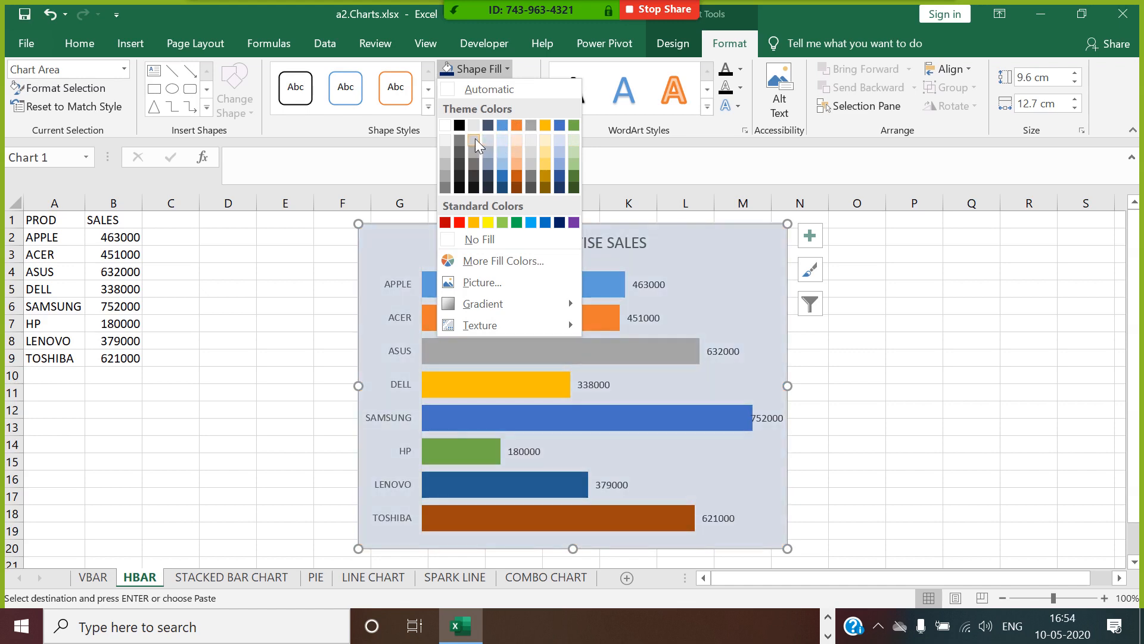
pyautogui.click(475, 138)
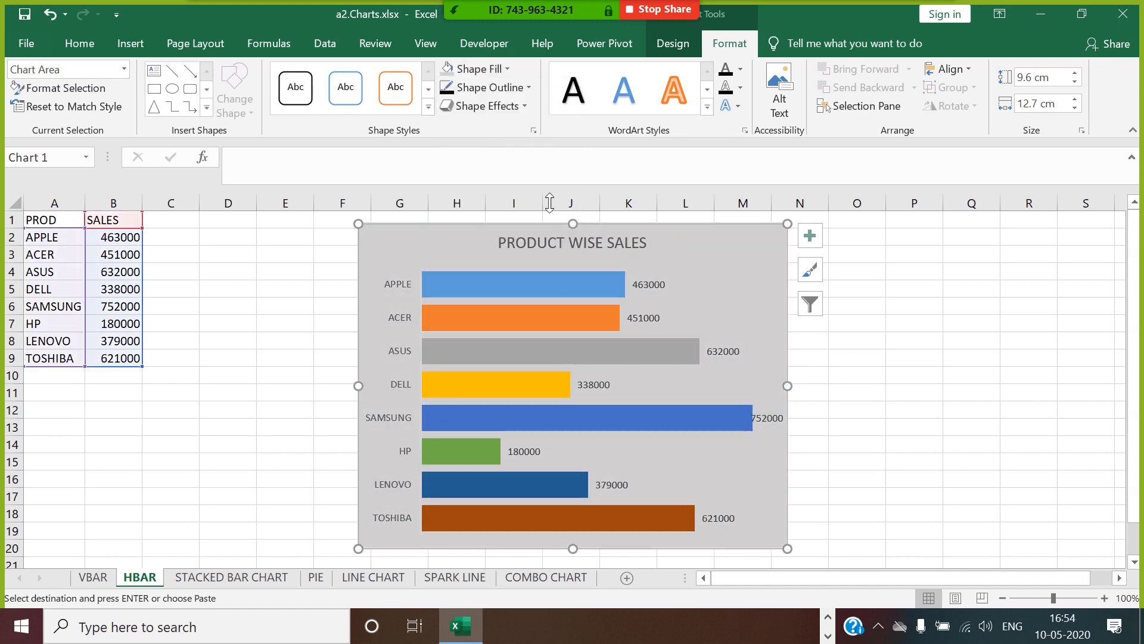
# Give the HBAR chart area a black outline with a weight of 4½ pt.
pyautogui.rightClick(657, 242)
pyautogui.click(477, 72)
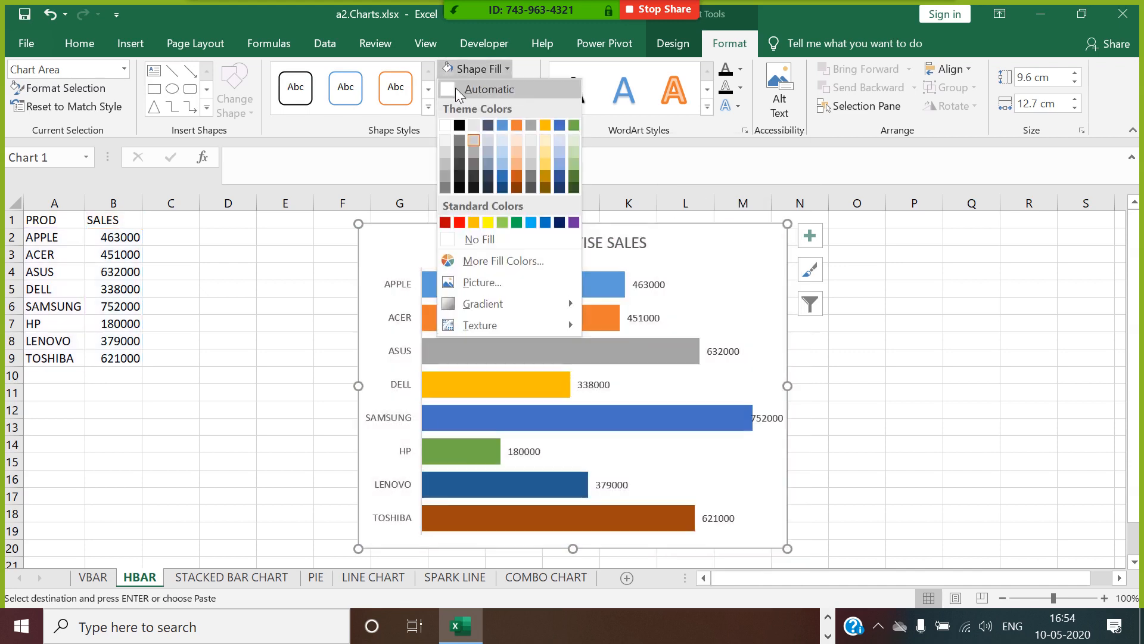
pyautogui.click(559, 59)
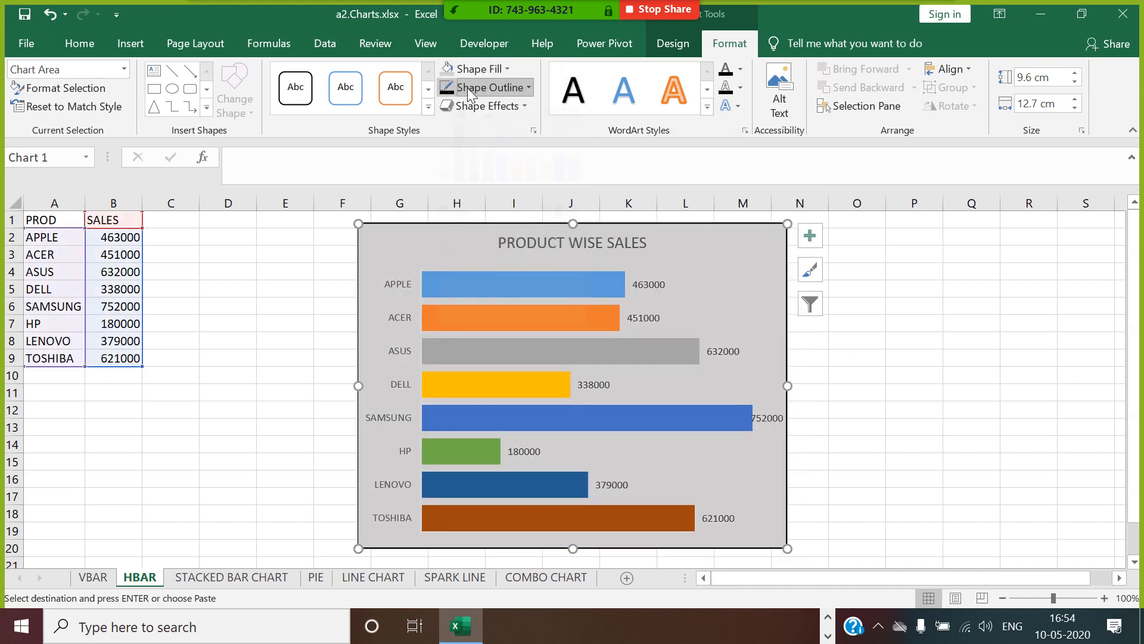
pyautogui.click(467, 87)
pyautogui.moveTo(490, 303)
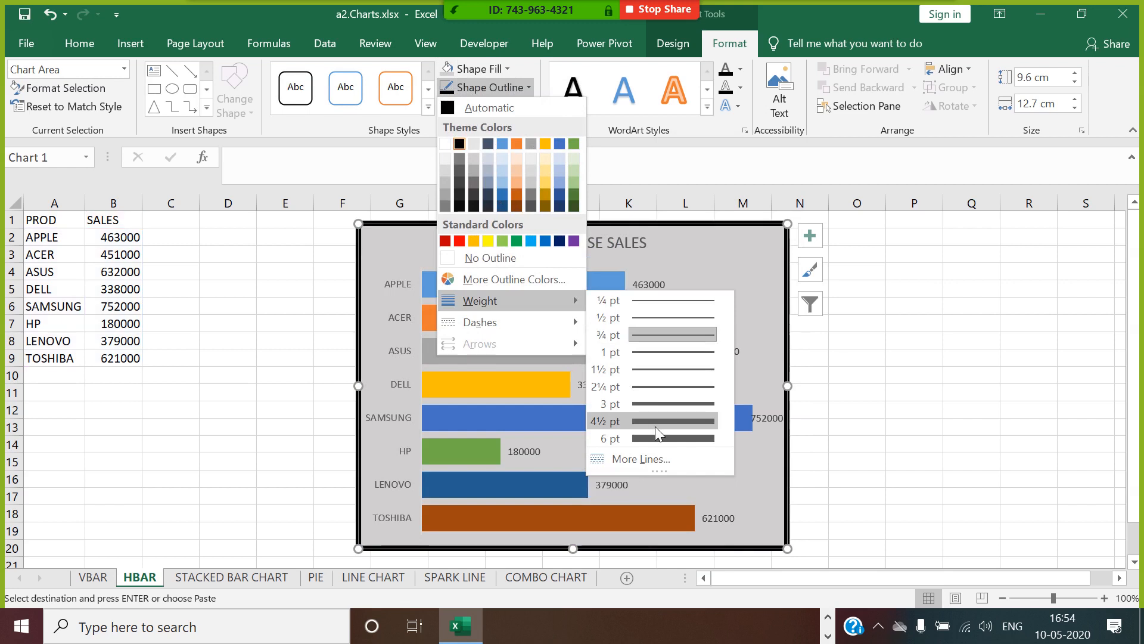
pyautogui.click(655, 425)
pyautogui.click(857, 299)
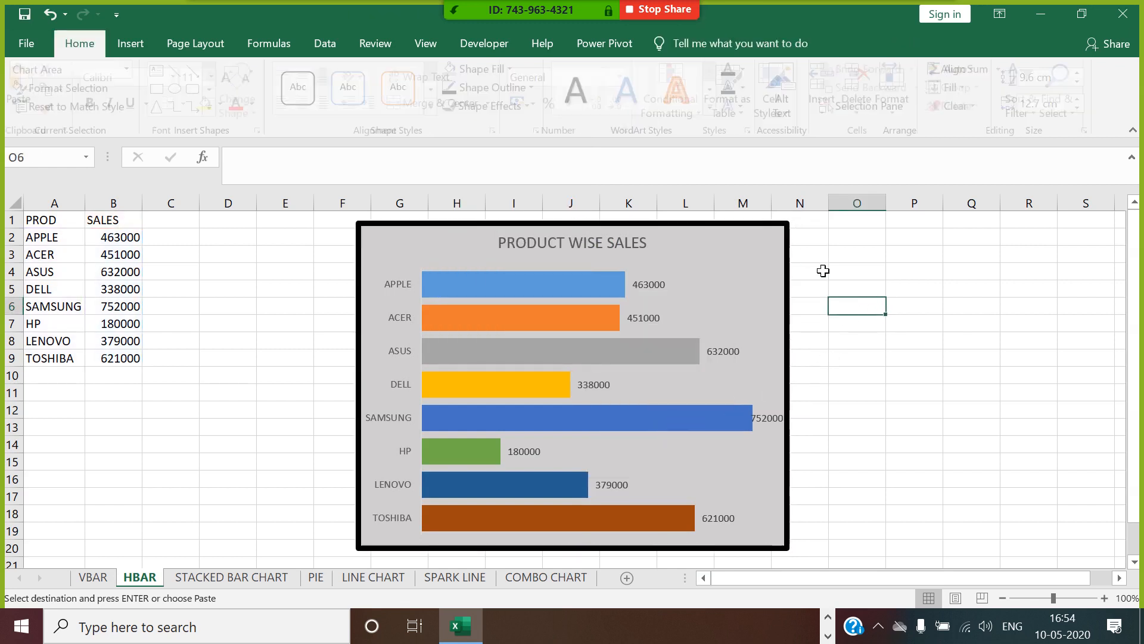
# Turn on rounded corners for the chart area's border through Format Chart Area.
pyautogui.rightClick(788, 244)
pyautogui.click(858, 570)
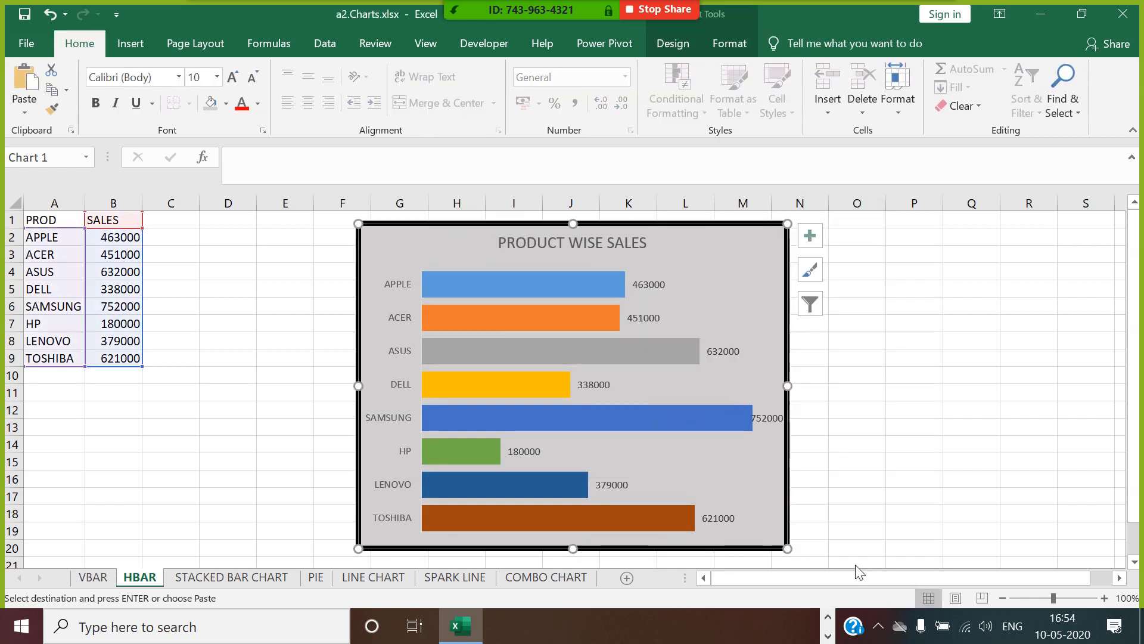
pyautogui.moveTo(1126, 400); pyautogui.dragTo(1126, 537)
pyautogui.click(930, 560)
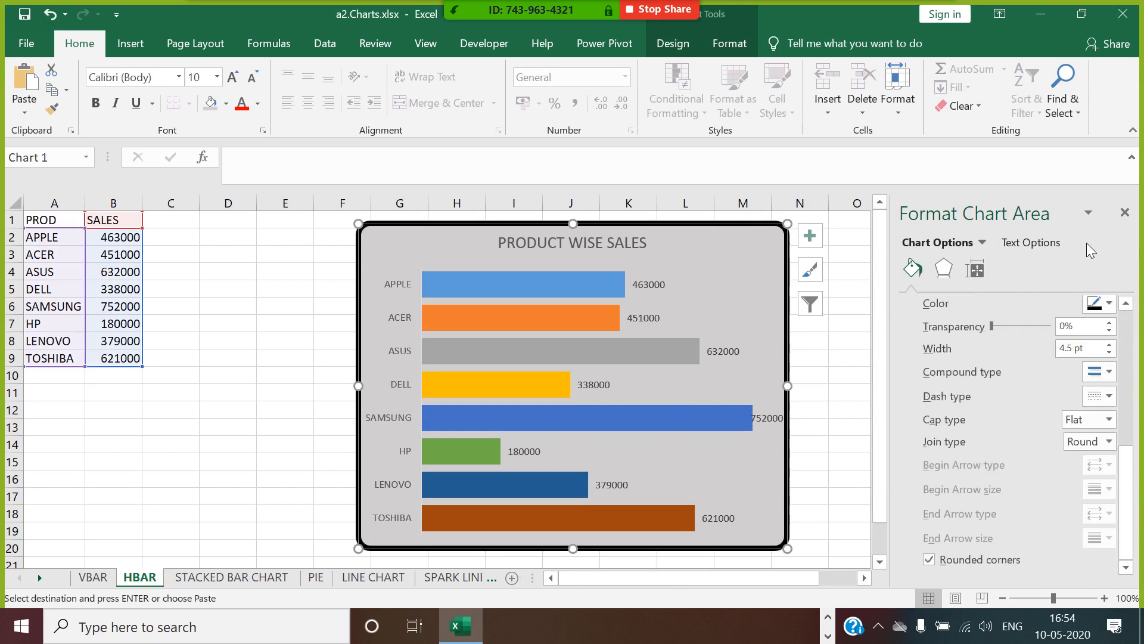
pyautogui.click(1125, 213)
pyautogui.click(902, 325)
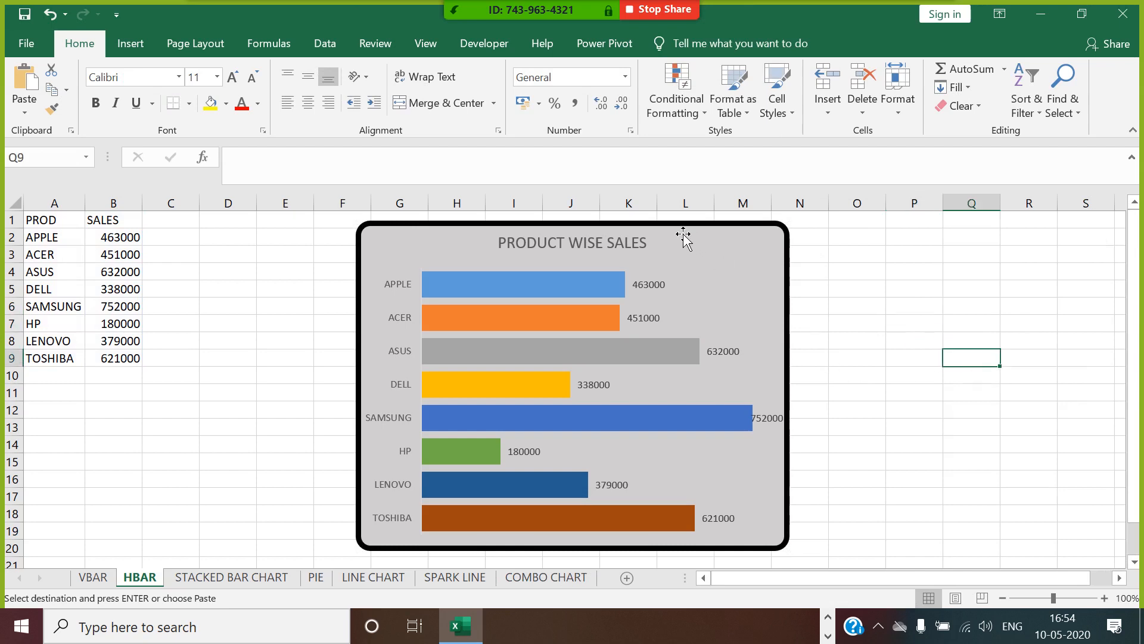
# Move the horizontal bar chart closer to the data table, to about column E, and make its product axis labels bold.
pyautogui.moveTo(677, 234); pyautogui.dragTo(564, 232)
pyautogui.click(765, 306)
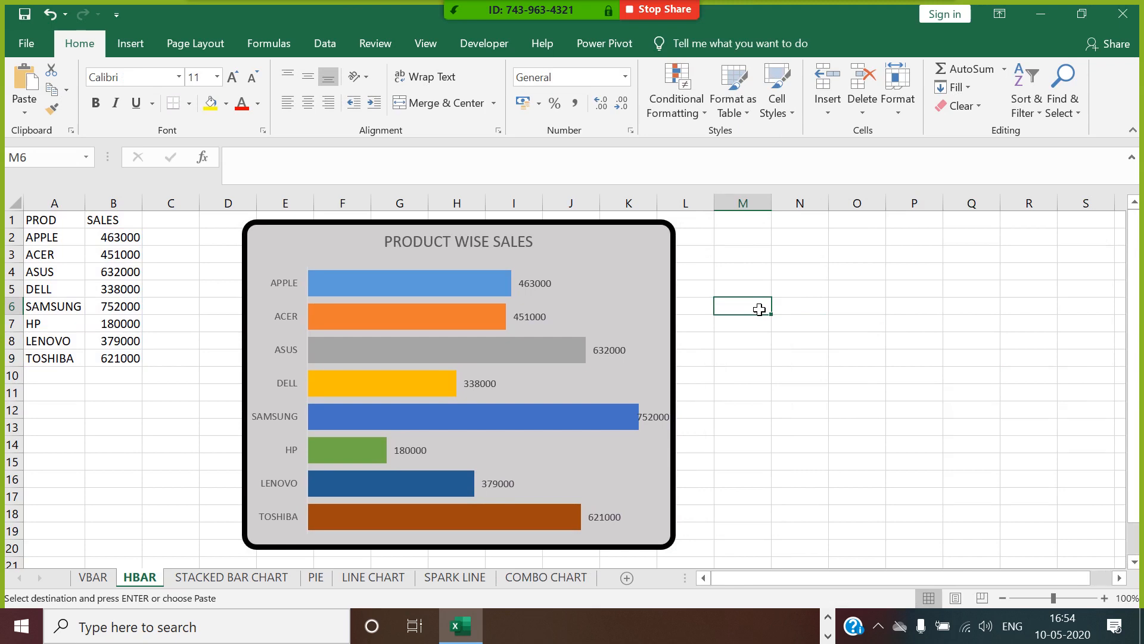
pyautogui.click(285, 391)
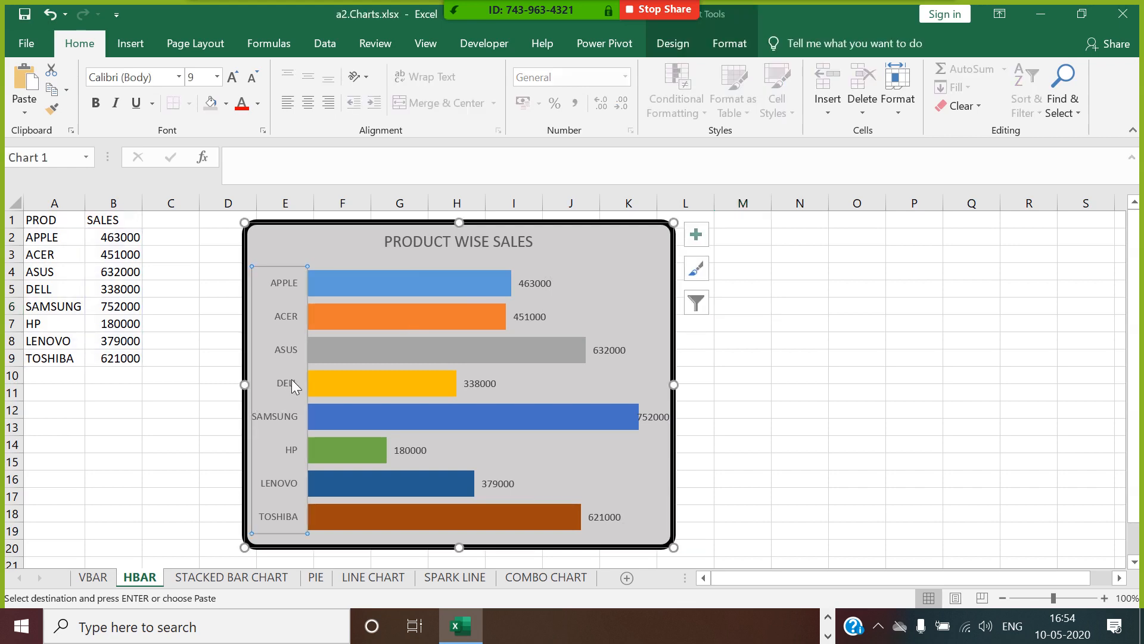
pyautogui.hotkey('ctrl', 'b')
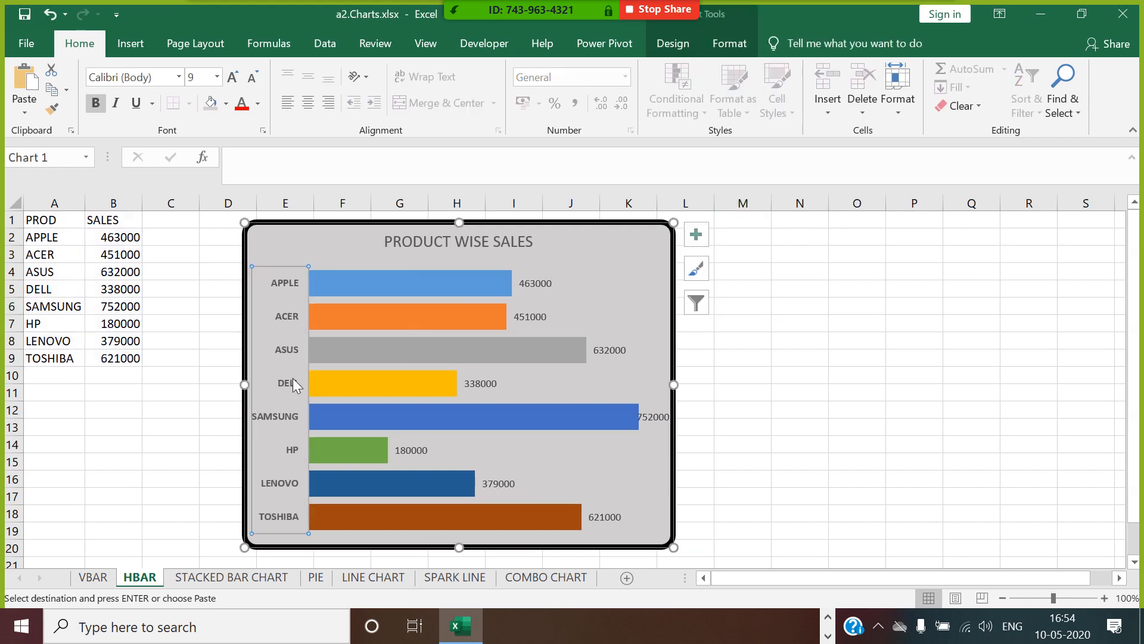
pyautogui.click(802, 322)
pyautogui.click(538, 292)
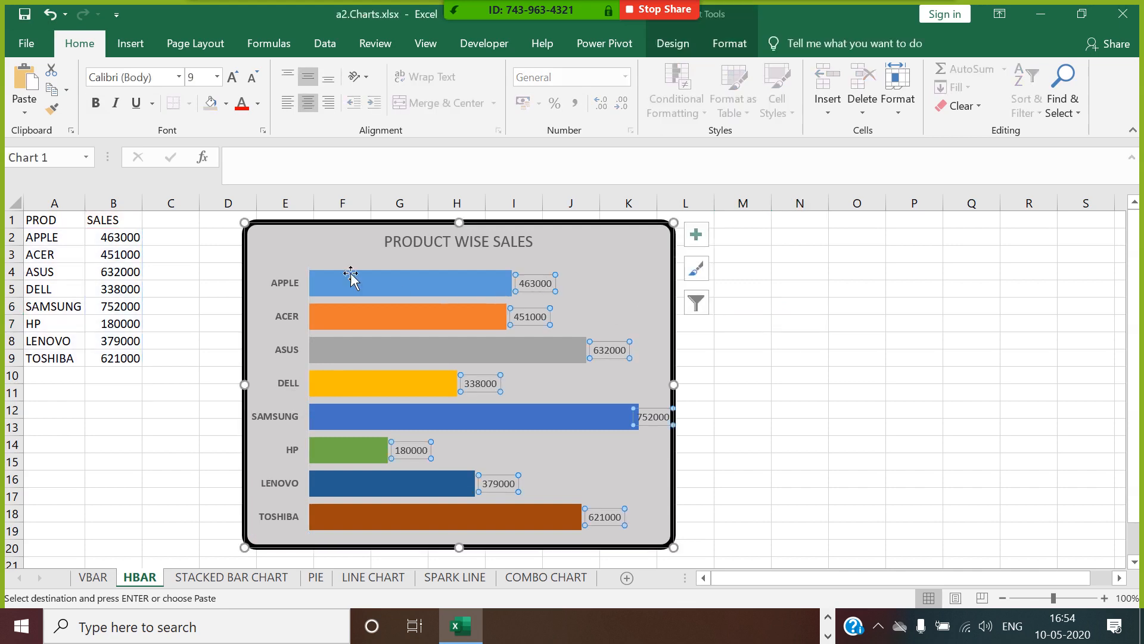
pyautogui.click(777, 379)
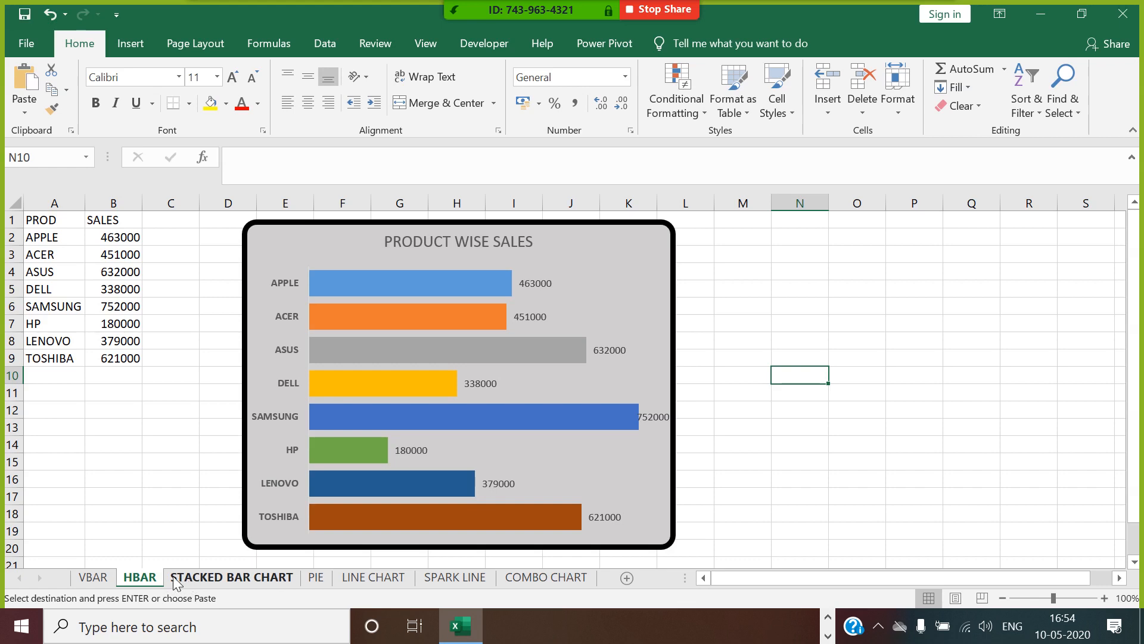
# Copy the PROD and SALES table A1:B9 from HBAR to cell A1 of the STACKED BAR CHART sheet.
pyautogui.moveTo(62, 224); pyautogui.dragTo(123, 373)
pyautogui.hotkey('ctrl', 'c')
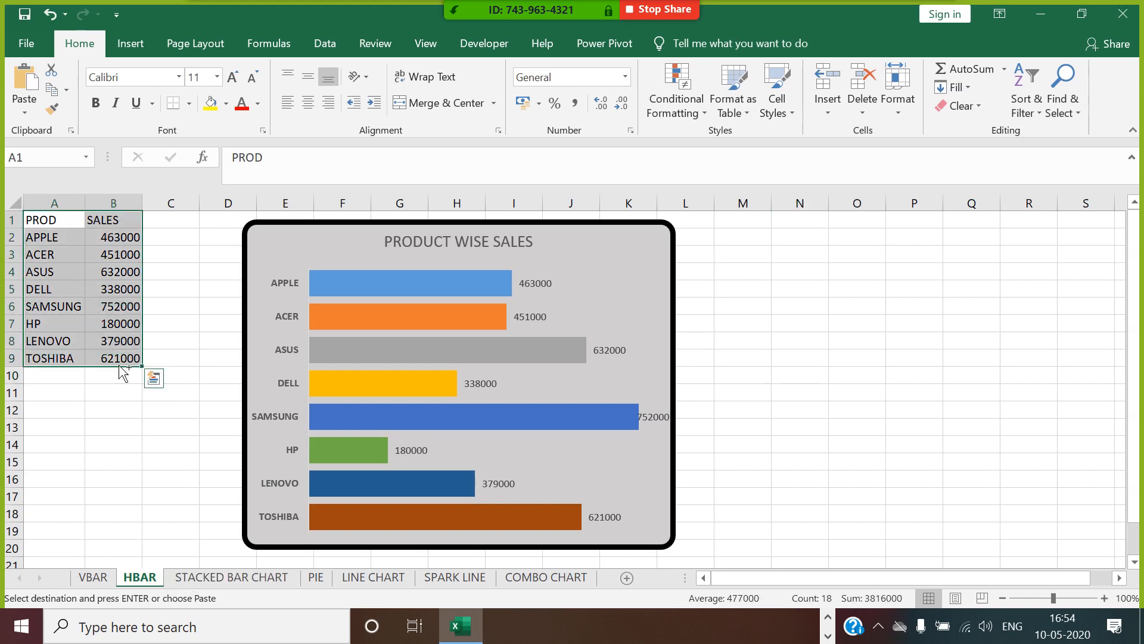
pyautogui.click(216, 576)
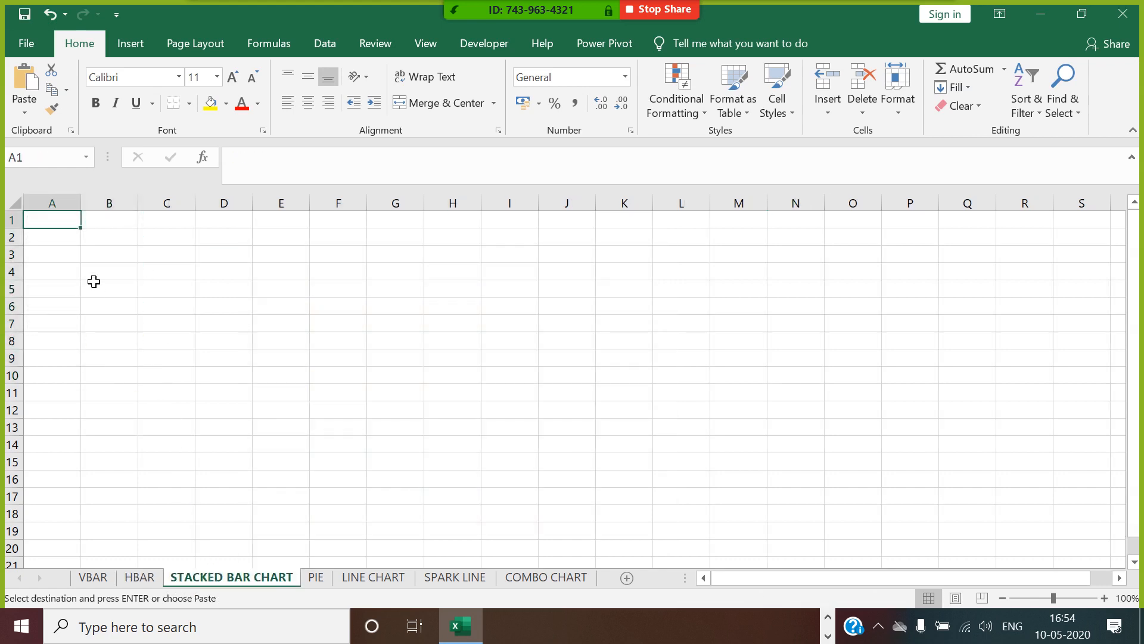
pyautogui.hotkey('ctrl', 'v')
pyautogui.click(173, 260)
# Replace the SALES heading in B1 with BANGALORE and autofit column B.
pyautogui.click(130, 224)
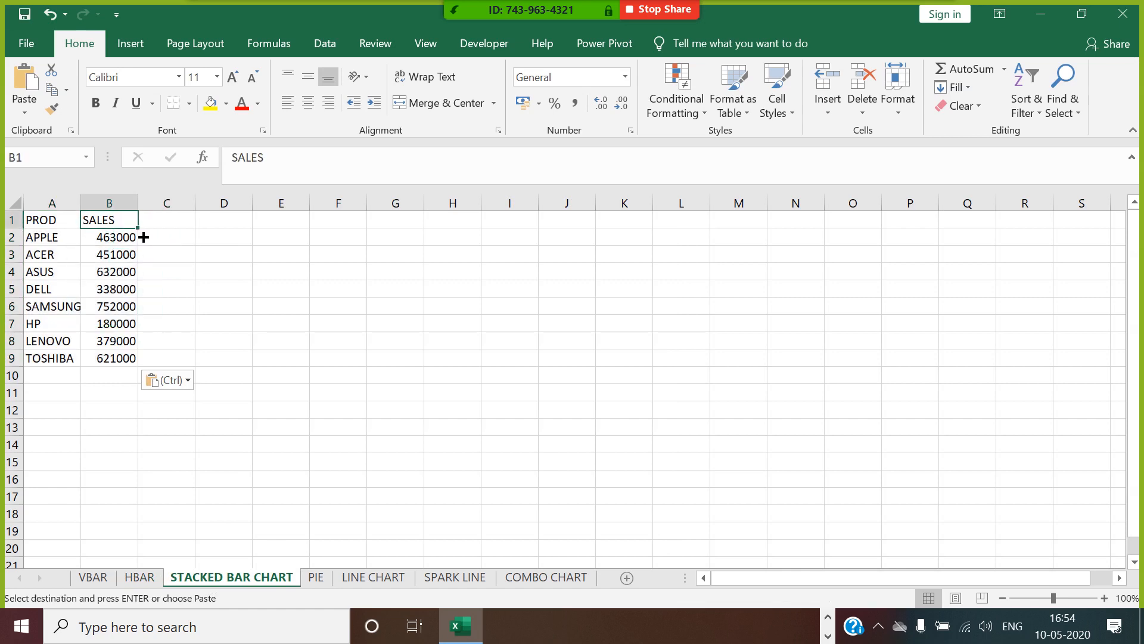
pyautogui.write('BAN')
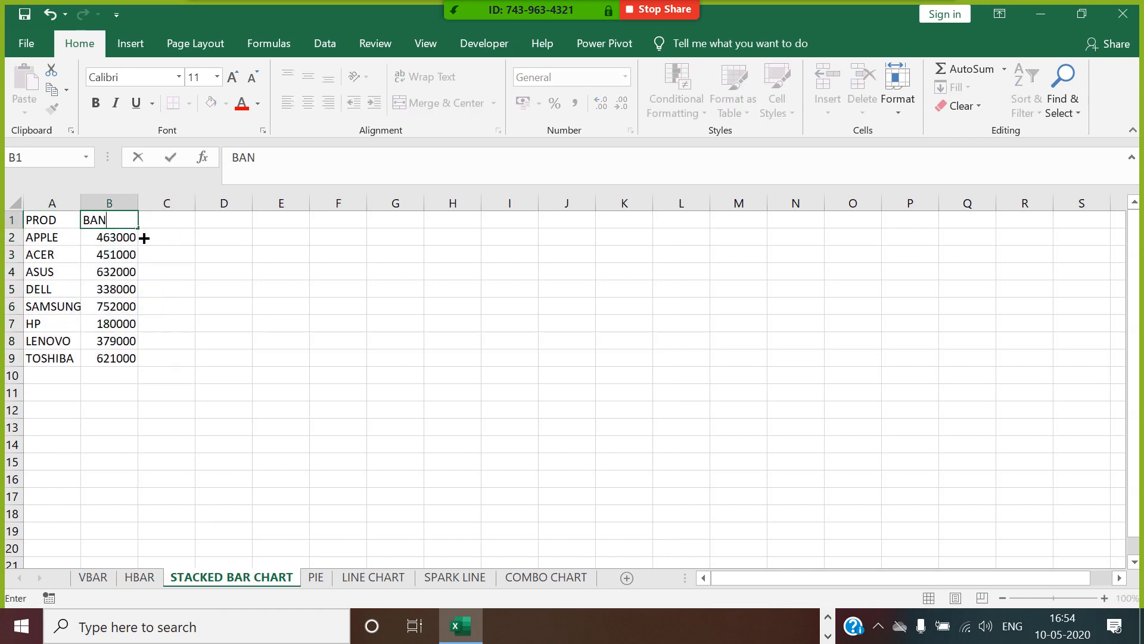
pyautogui.write('AG')
pyautogui.click(161, 255)
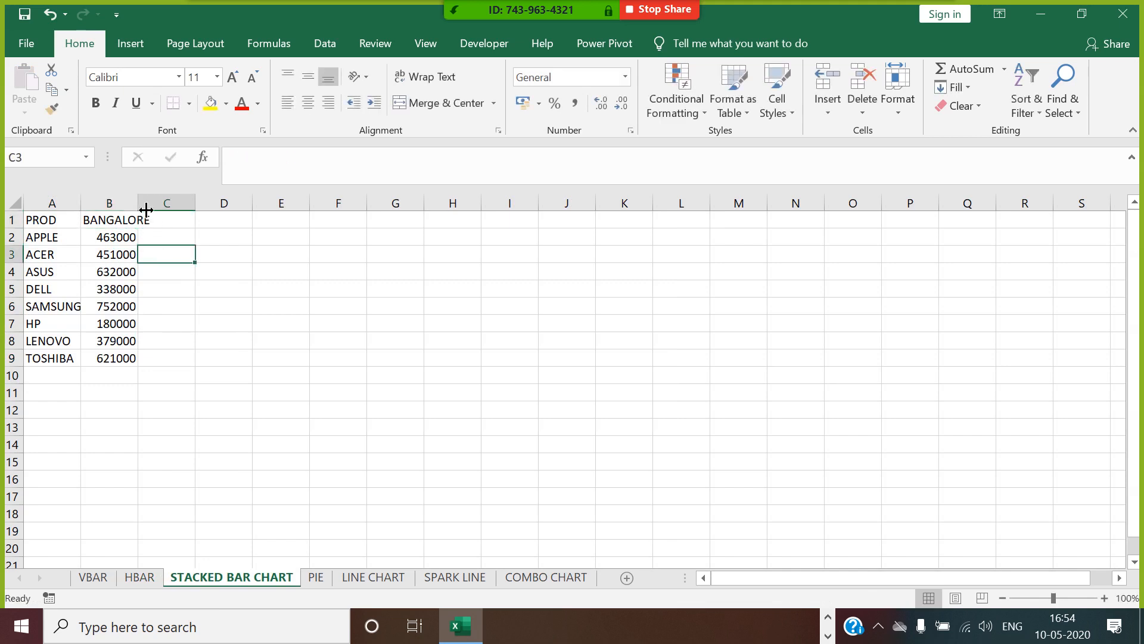
pyautogui.doubleClick(146, 210)
# Add the city headings CHENNAI in C1 and DELHI in D1.
pyautogui.click(194, 227)
pyautogui.write('CHEN')
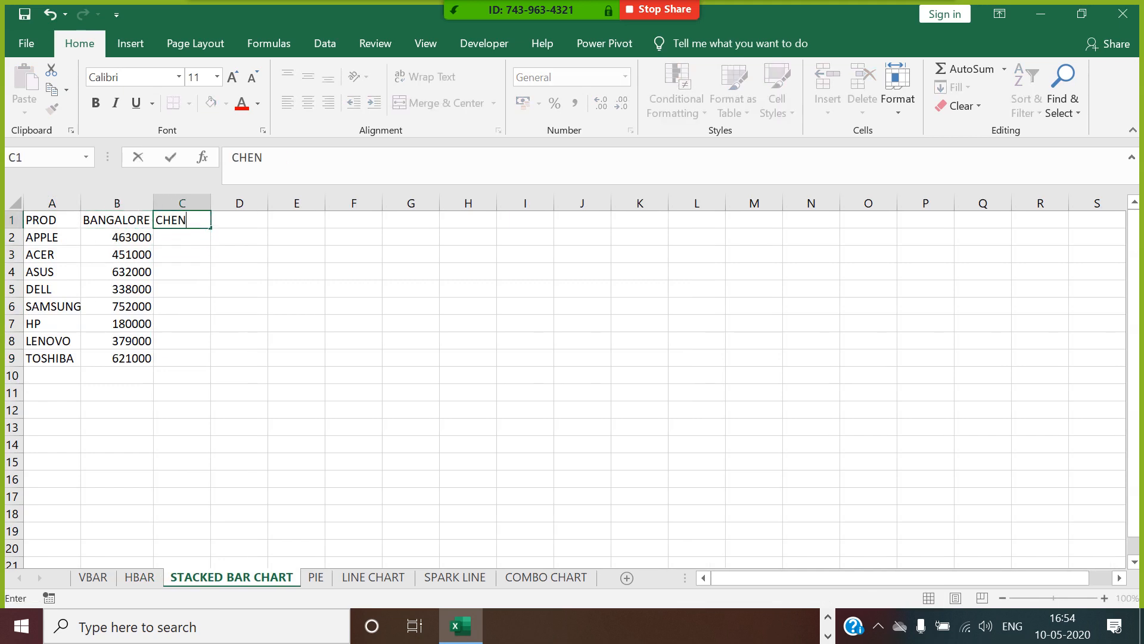
pyautogui.write('NAI')
pyautogui.click(277, 245)
pyautogui.click(266, 225)
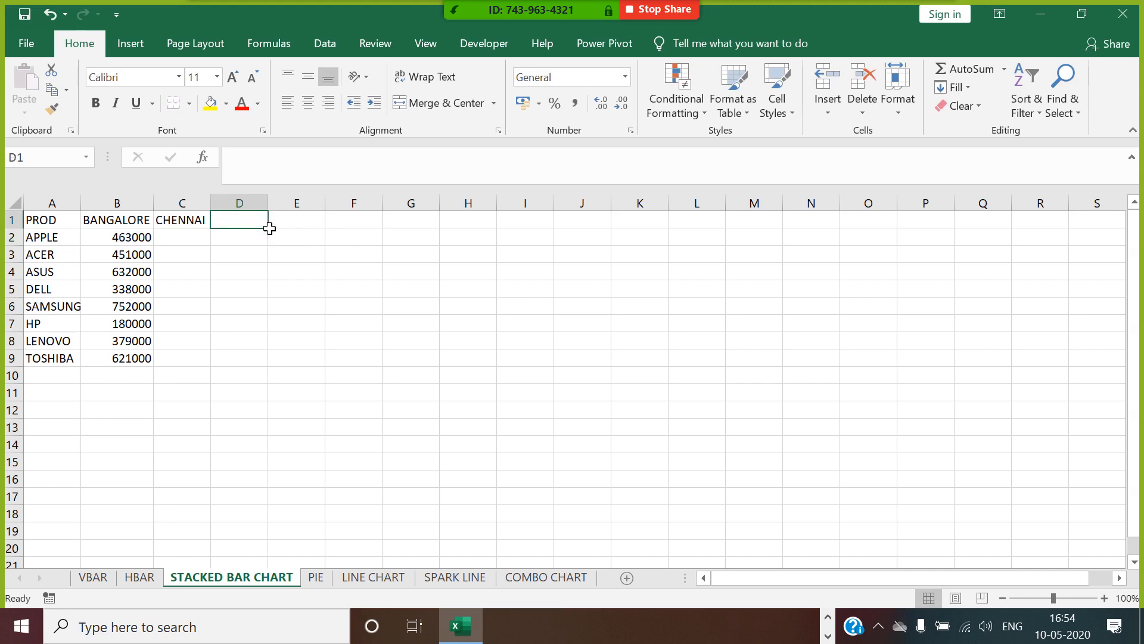
pyautogui.write('D')
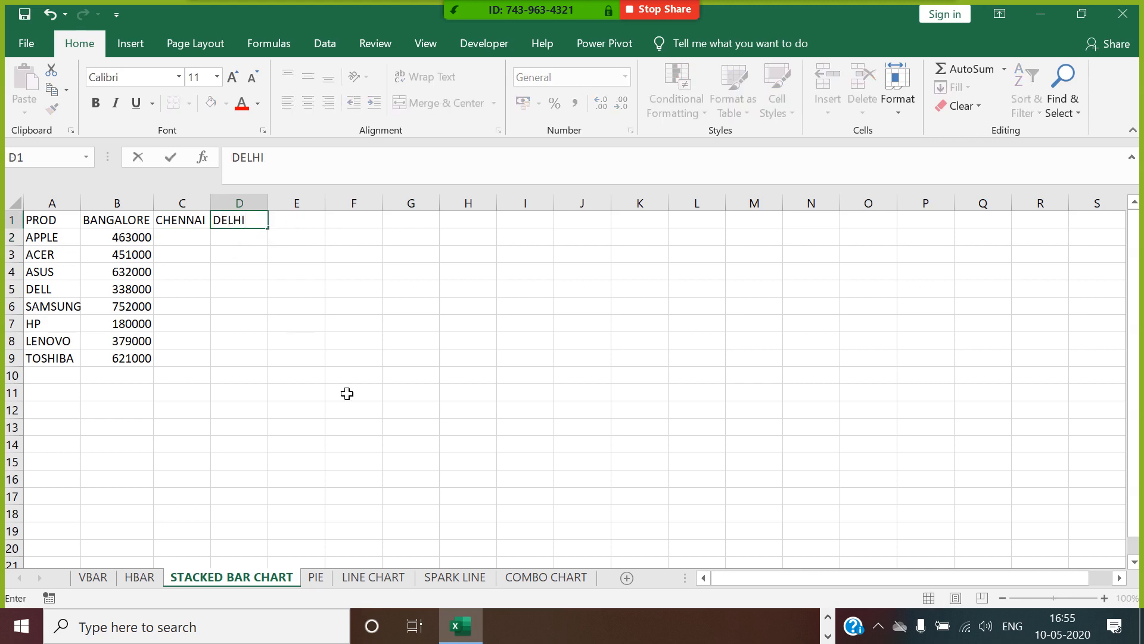
pyautogui.write('ELHI')
pyautogui.click(348, 393)
# Enter the formula =RANDBETWEEN(100,900)*1000 in C2 for the APPLE sales in CHENNAI.
pyautogui.click(180, 226)
pyautogui.click(196, 239)
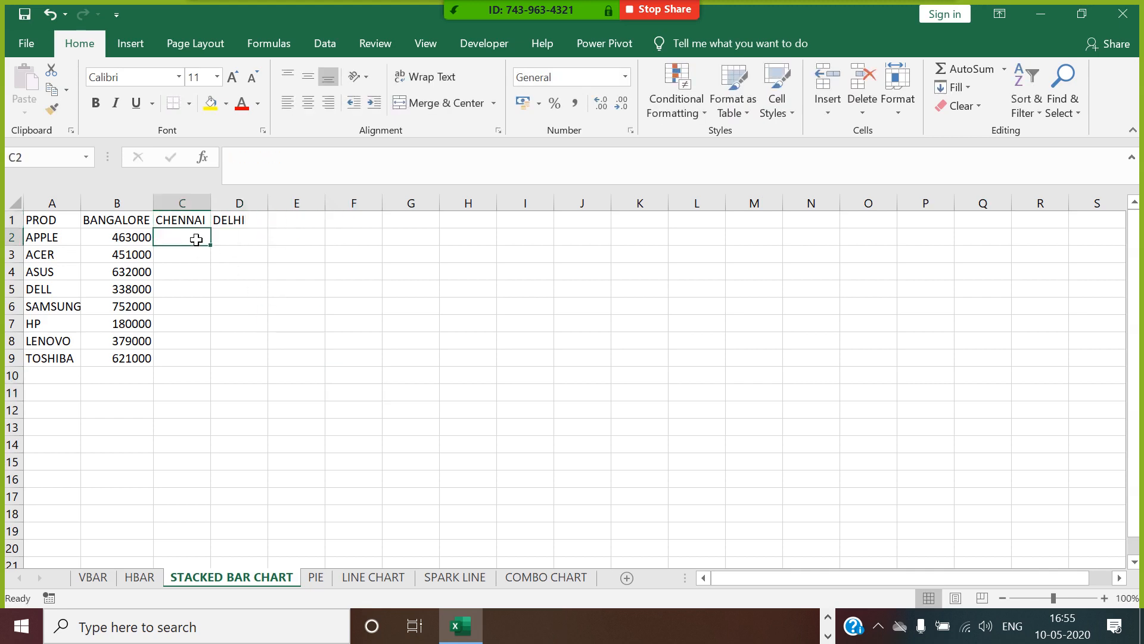
pyautogui.write('=RAND')
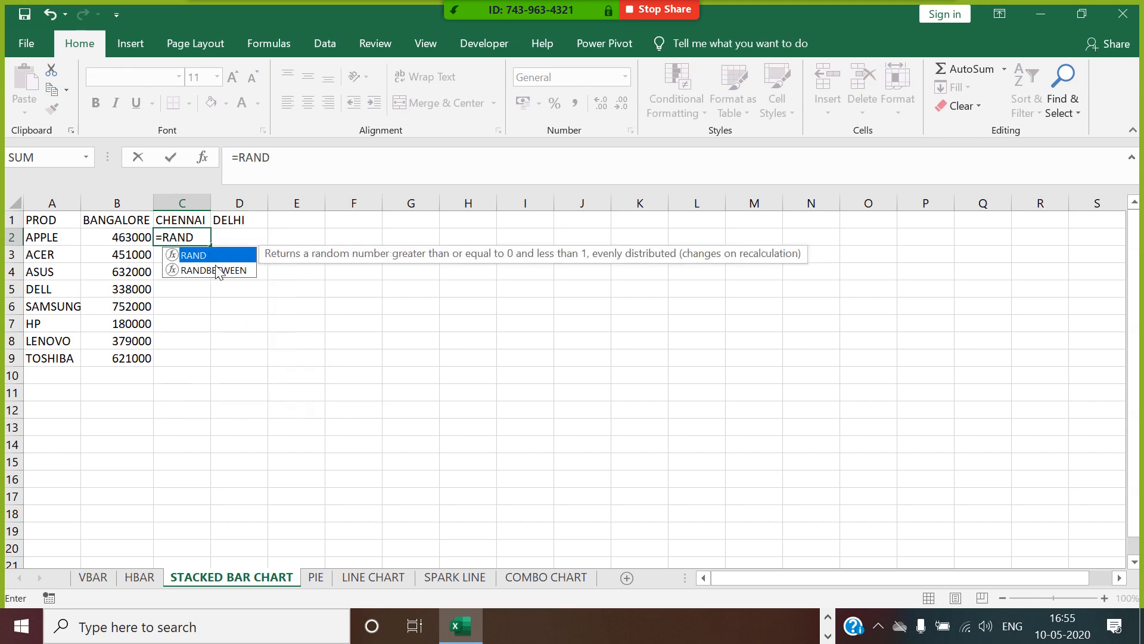
pyautogui.doubleClick(215, 270)
pyautogui.write('100,')
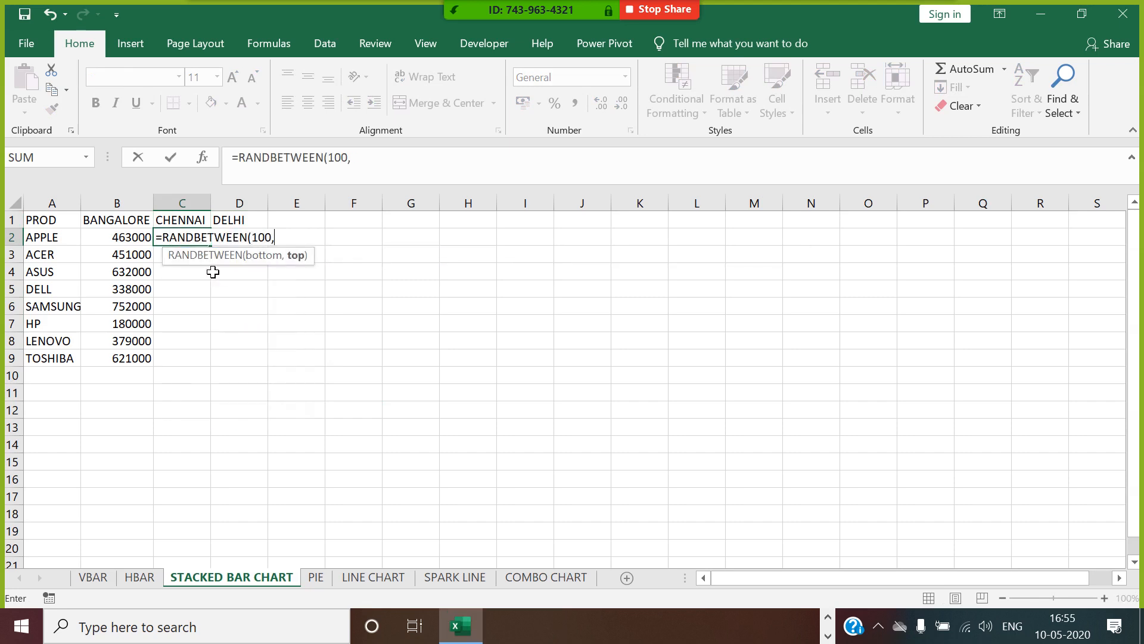
pyautogui.write('900)*100')
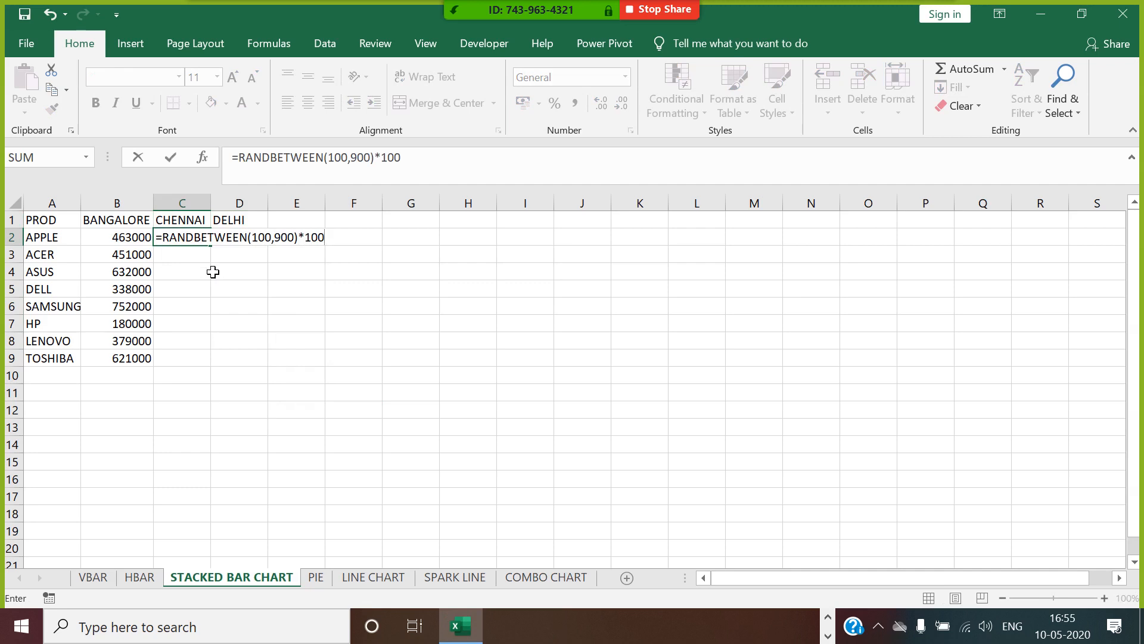
pyautogui.press('Return')
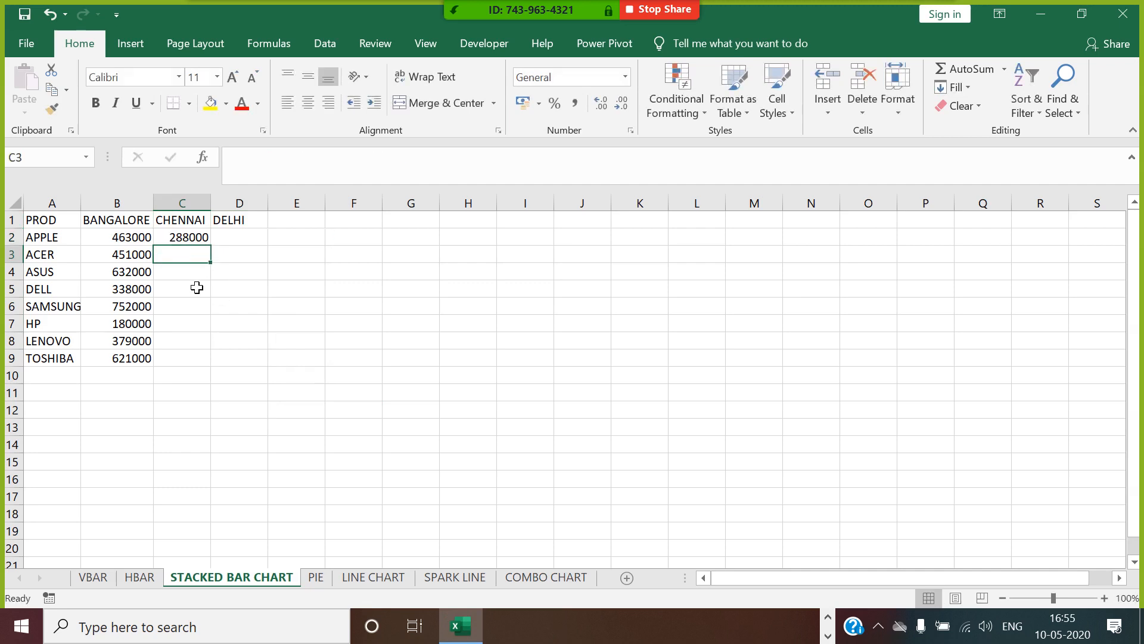
# Fill the random sales formula from C2 across to D2 and down to row 9.
pyautogui.click(207, 239)
pyautogui.moveTo(210, 245); pyautogui.dragTo(275, 250)
pyautogui.doubleClick(269, 246)
# Convert the random formulas in C2:D9 to fixed numbers by pasting them over themselves as Values.
pyautogui.hotkey('ctrl', 'c')
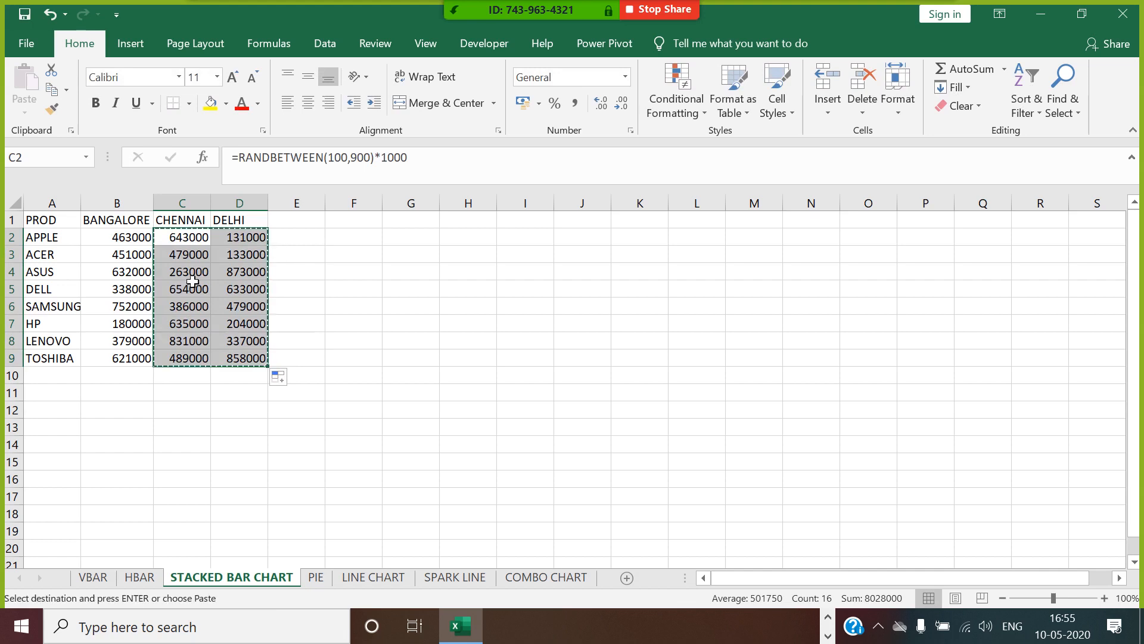
pyautogui.rightClick(186, 289)
pyautogui.press('Escape')
pyautogui.hotkey('ctrl', 'alt', 'v')
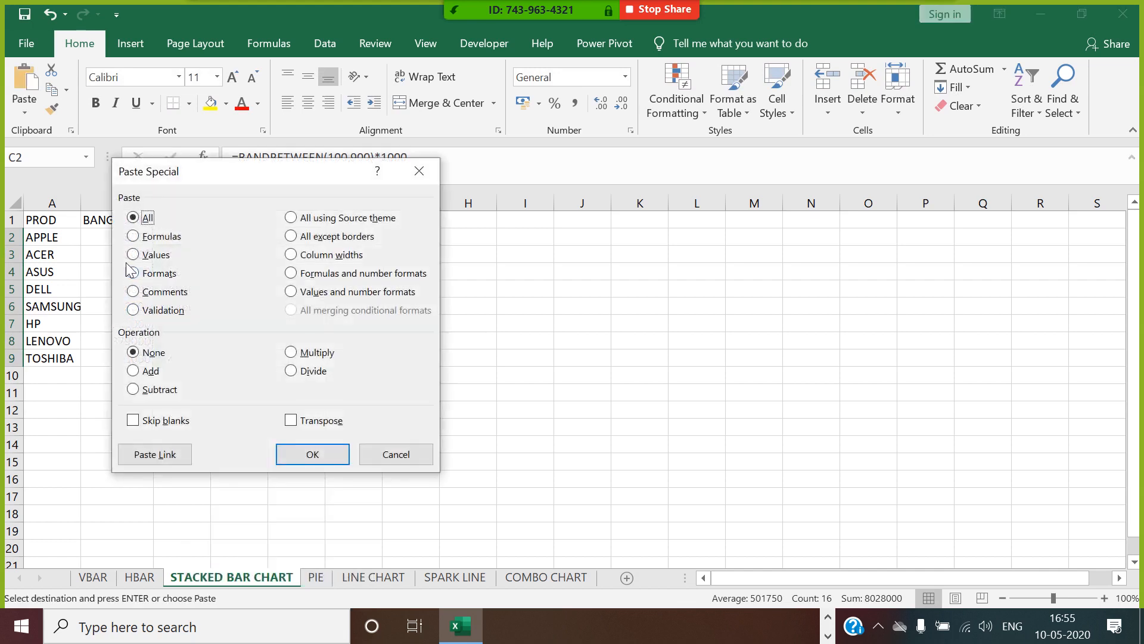
pyautogui.click(149, 256)
pyautogui.click(309, 453)
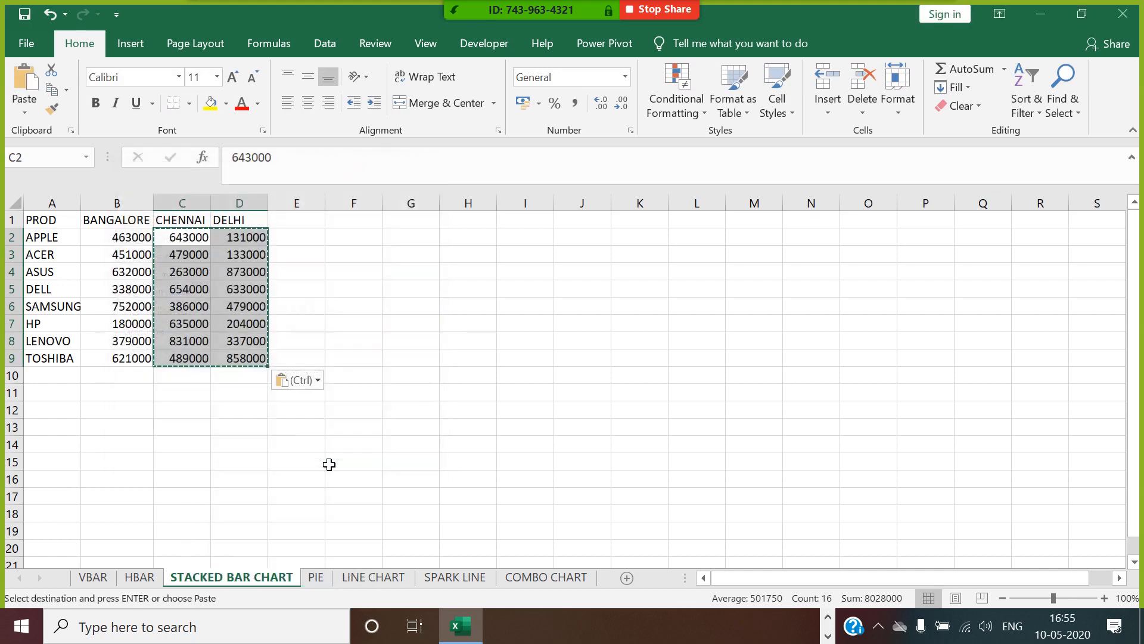
pyautogui.click(475, 381)
# Insert a 2-D stacked column chart from A1:D9 and widen it to about column Q.
pyautogui.moveTo(42, 220); pyautogui.dragTo(243, 363)
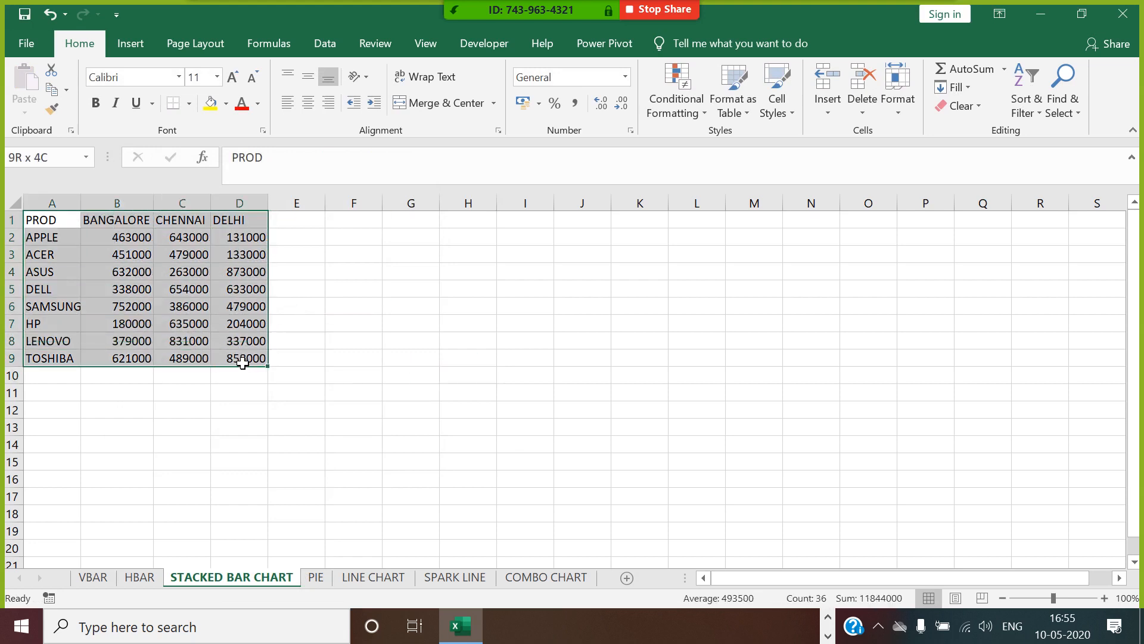
pyautogui.click(129, 43)
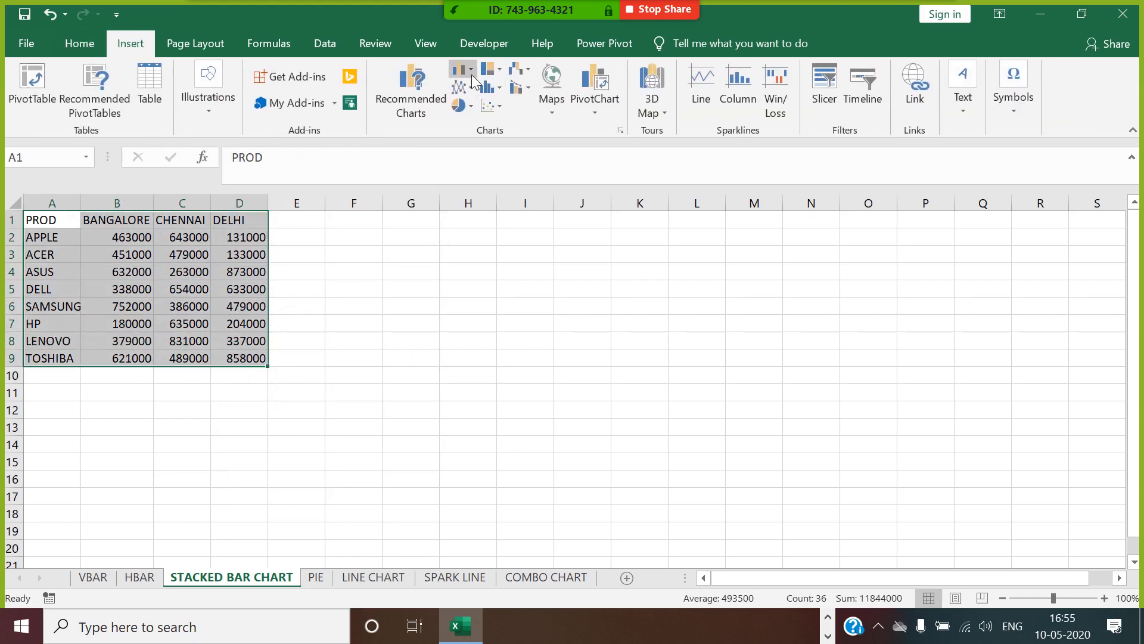
pyautogui.click(460, 69)
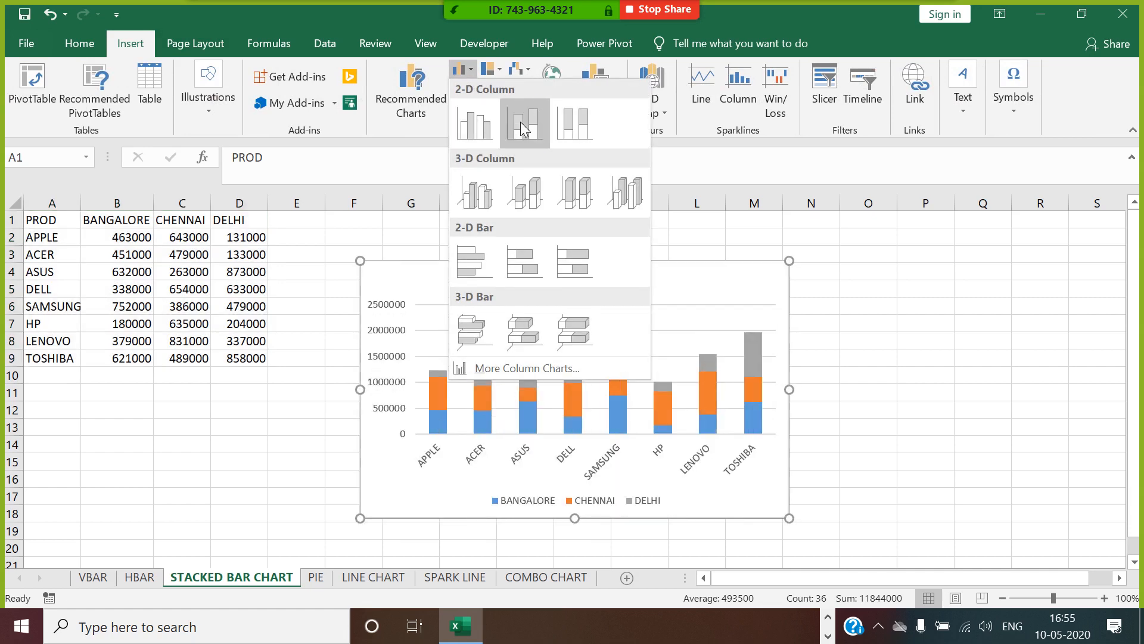
pyautogui.click(520, 122)
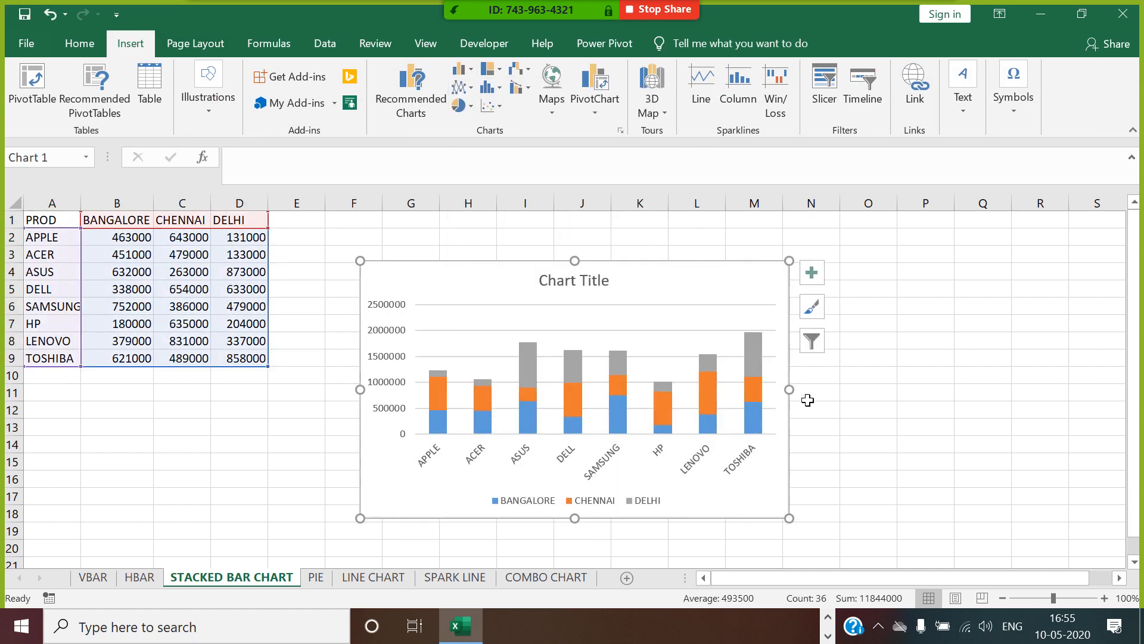
pyautogui.moveTo(808, 406); pyautogui.dragTo(1011, 410)
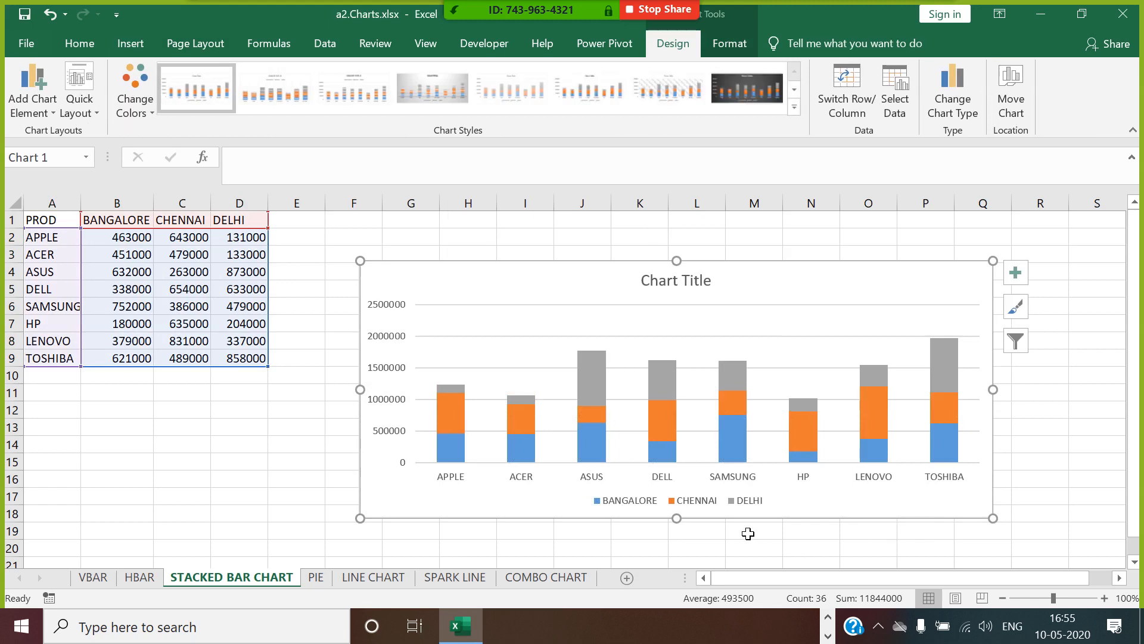
# Replace the stacked column chart's placeholder title with CITY WISE SALES.
pyautogui.click(692, 280)
pyautogui.tripleClick(692, 280)
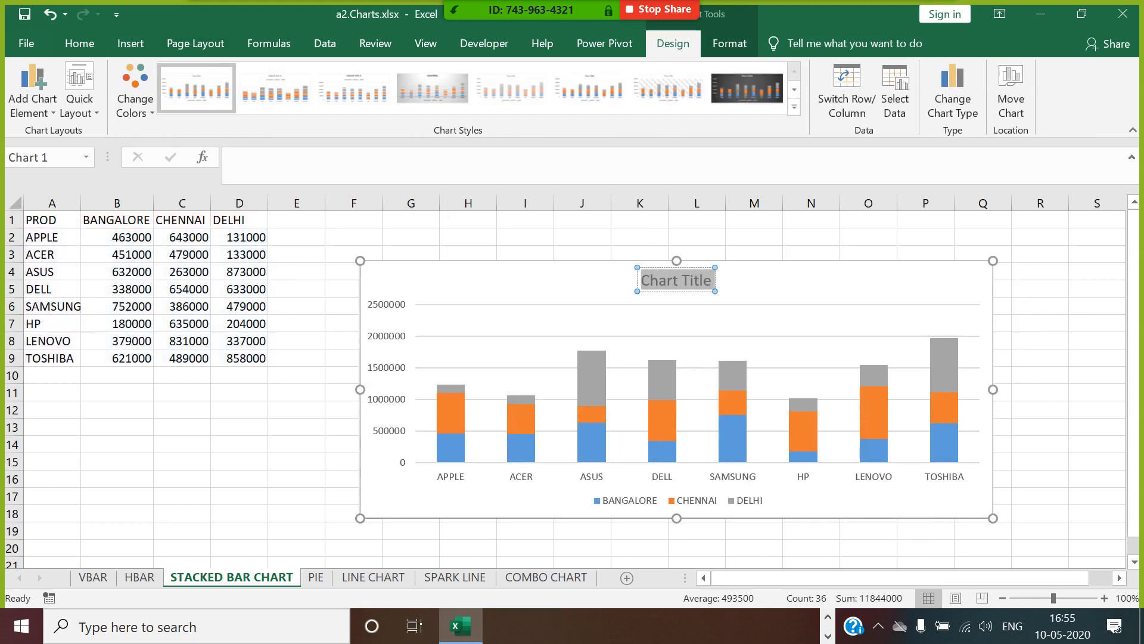
pyautogui.write('CITY')
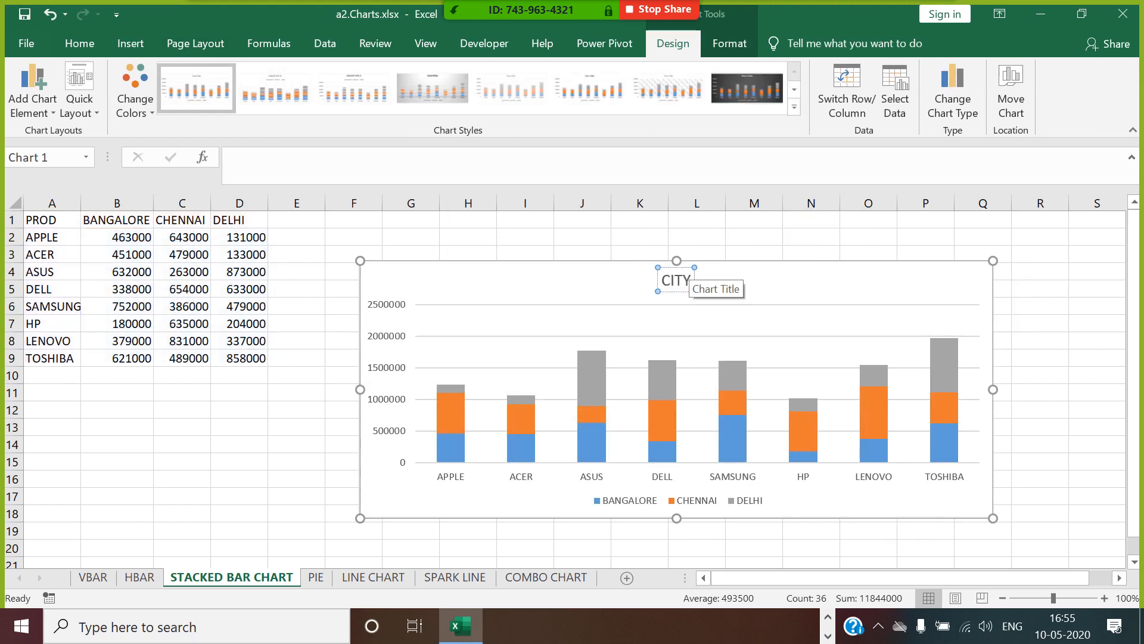
pyautogui.write(' WISE SALES')
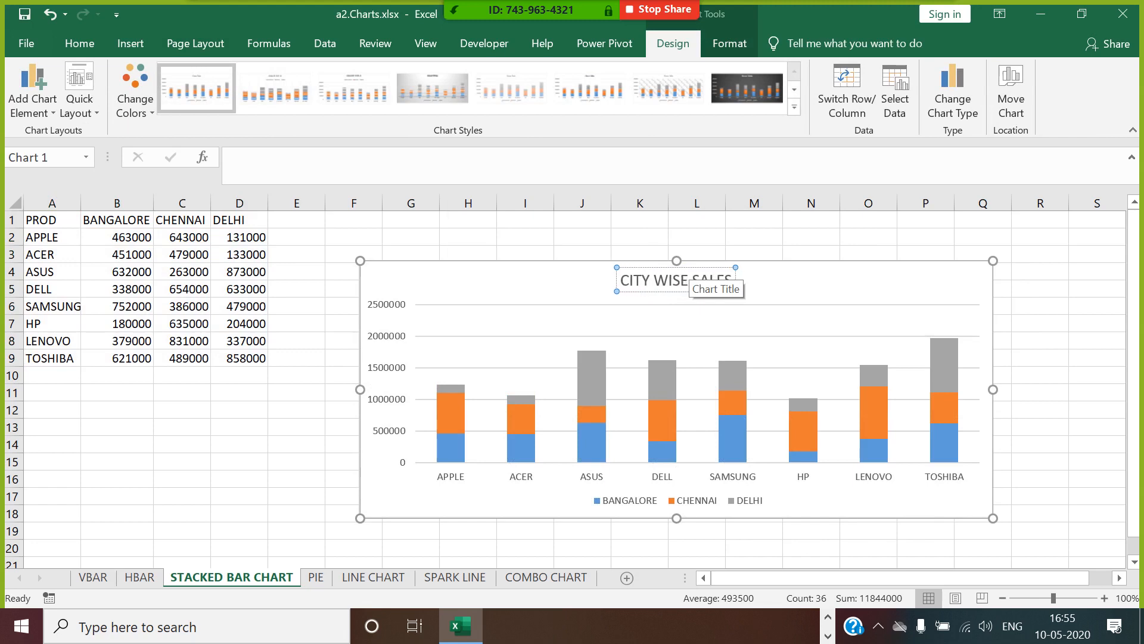
pyautogui.click(781, 295)
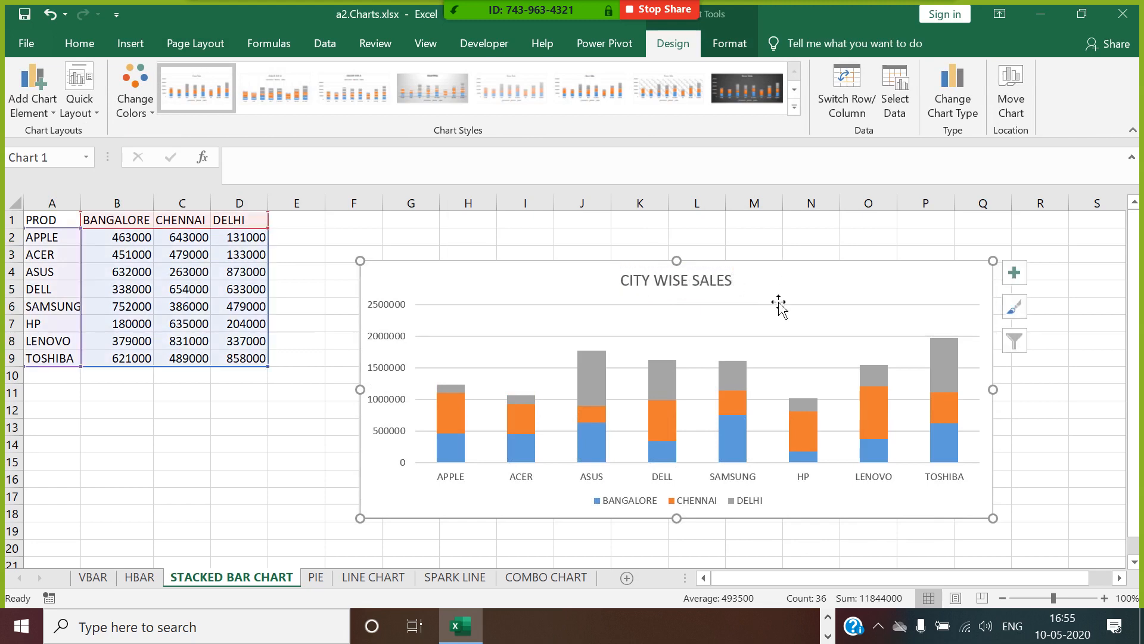
# Remove the chart's horizontal gridlines and narrow the gap width between the columns to about 44%.
pyautogui.click(771, 371)
pyautogui.click(775, 379)
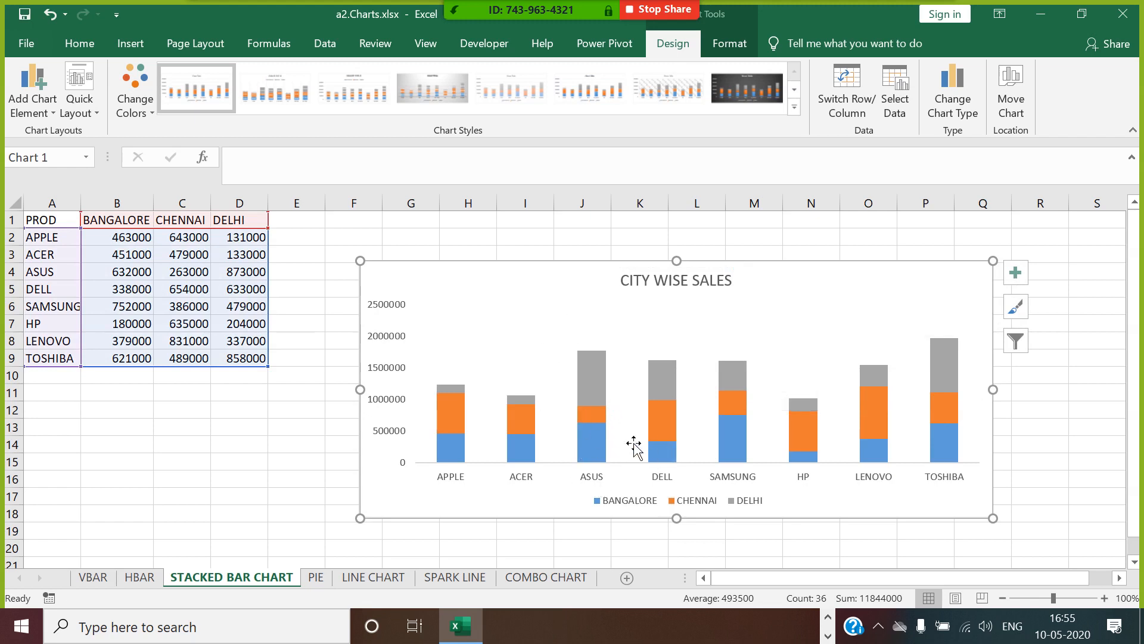
pyautogui.click(459, 454)
pyautogui.rightClick(459, 455)
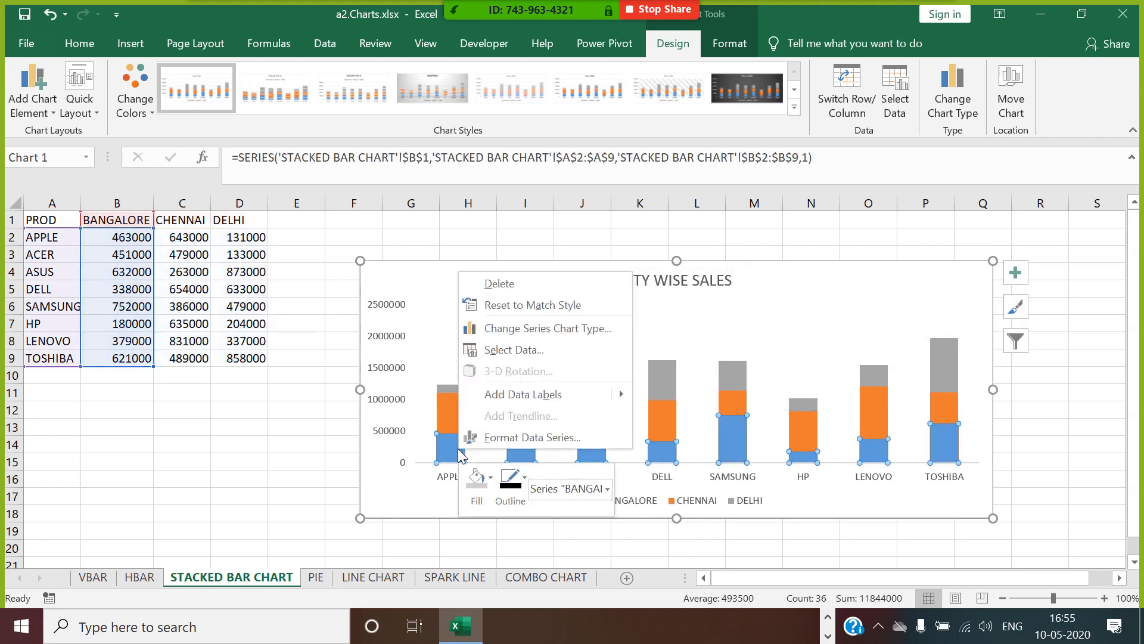
pyautogui.click(532, 437)
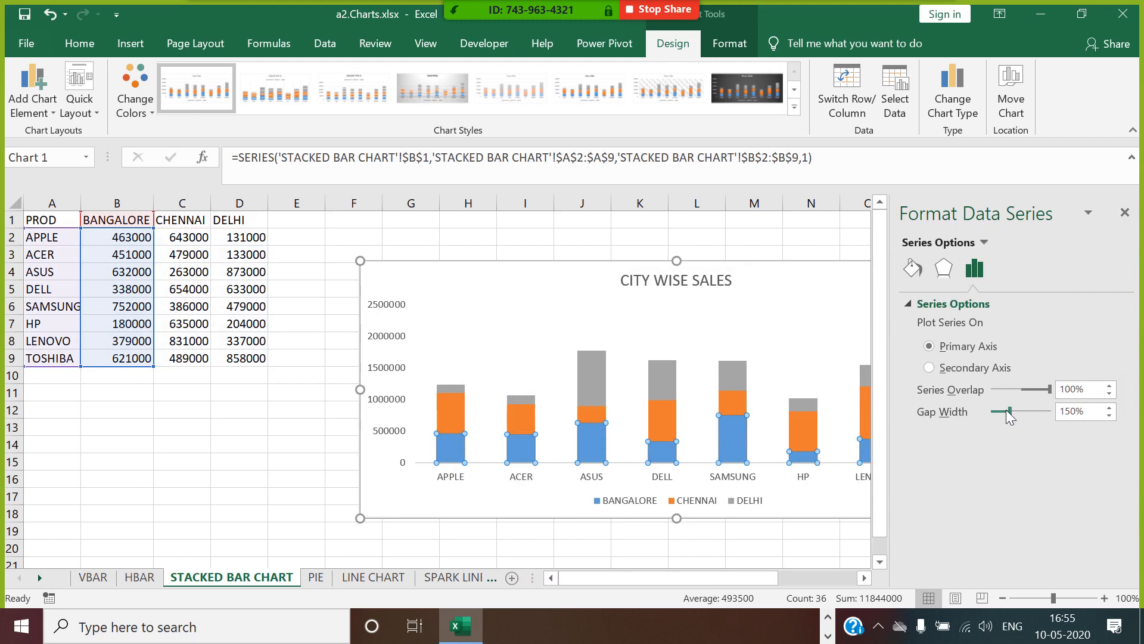
pyautogui.moveTo(1007, 411); pyautogui.dragTo(995, 410)
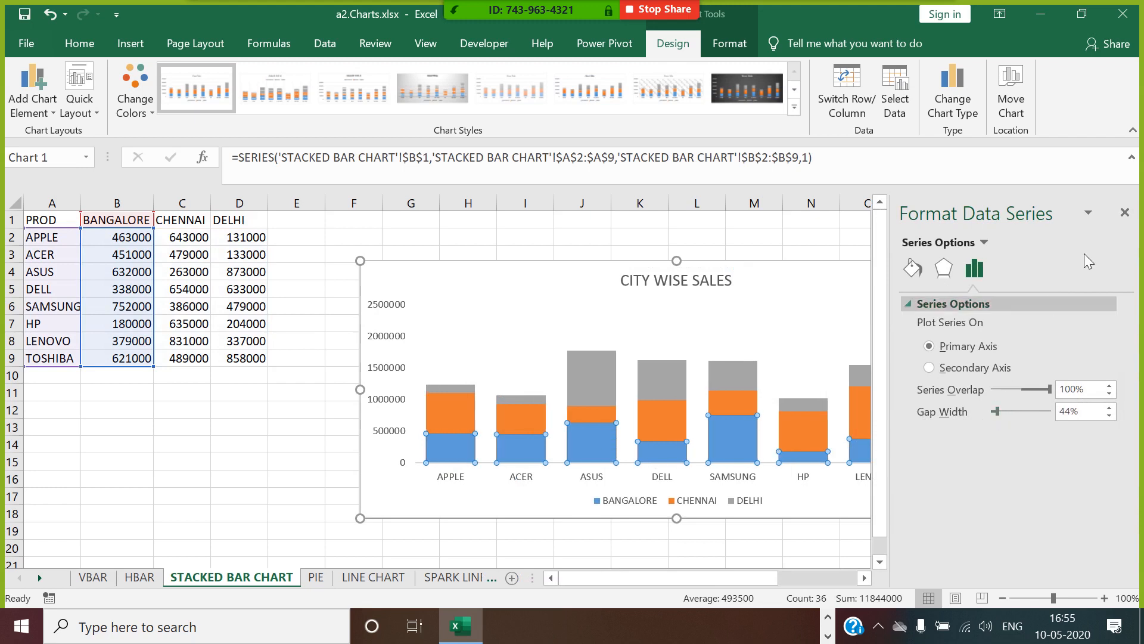
pyautogui.click(1124, 212)
pyautogui.click(1092, 409)
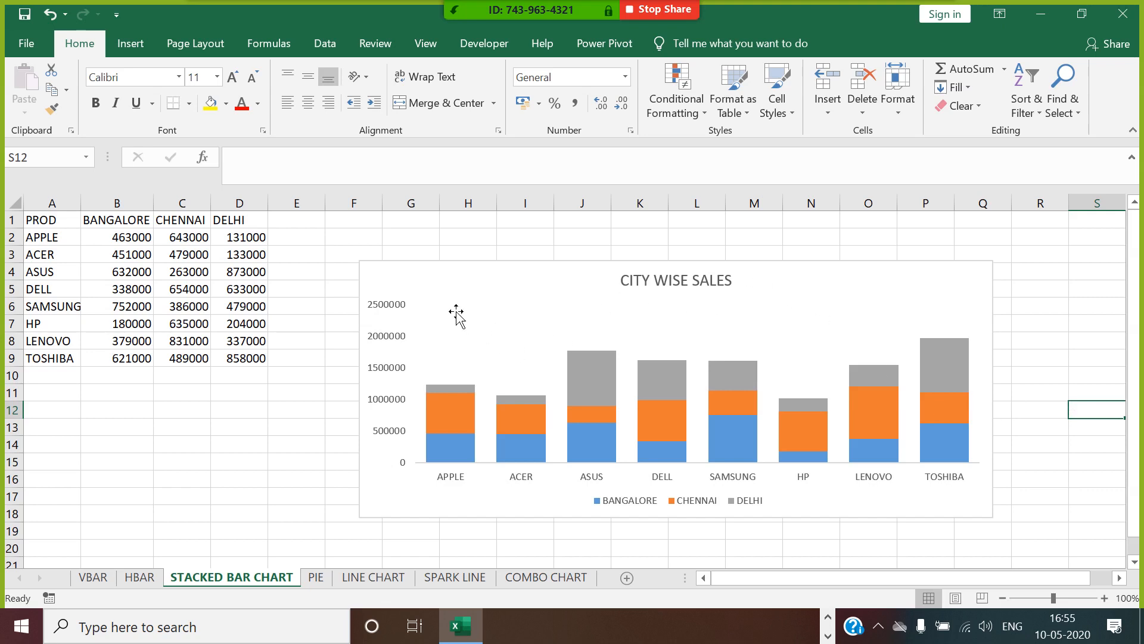
# Set the maximum bound of the chart's vertical value axis to 2000000.
pyautogui.click(512, 320)
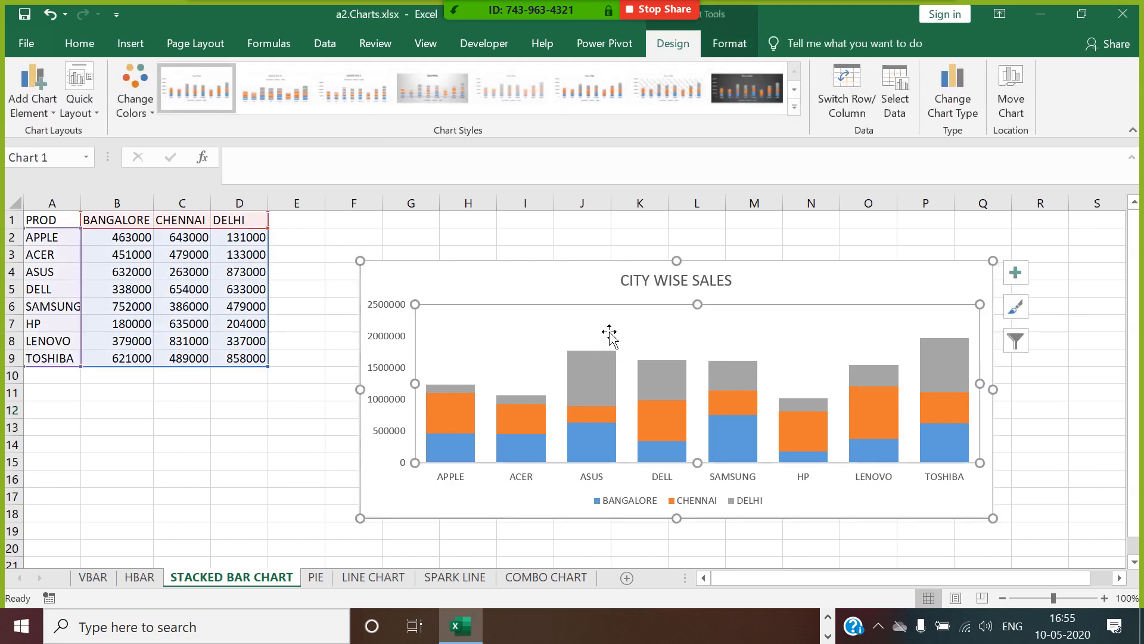
pyautogui.rightClick(387, 346)
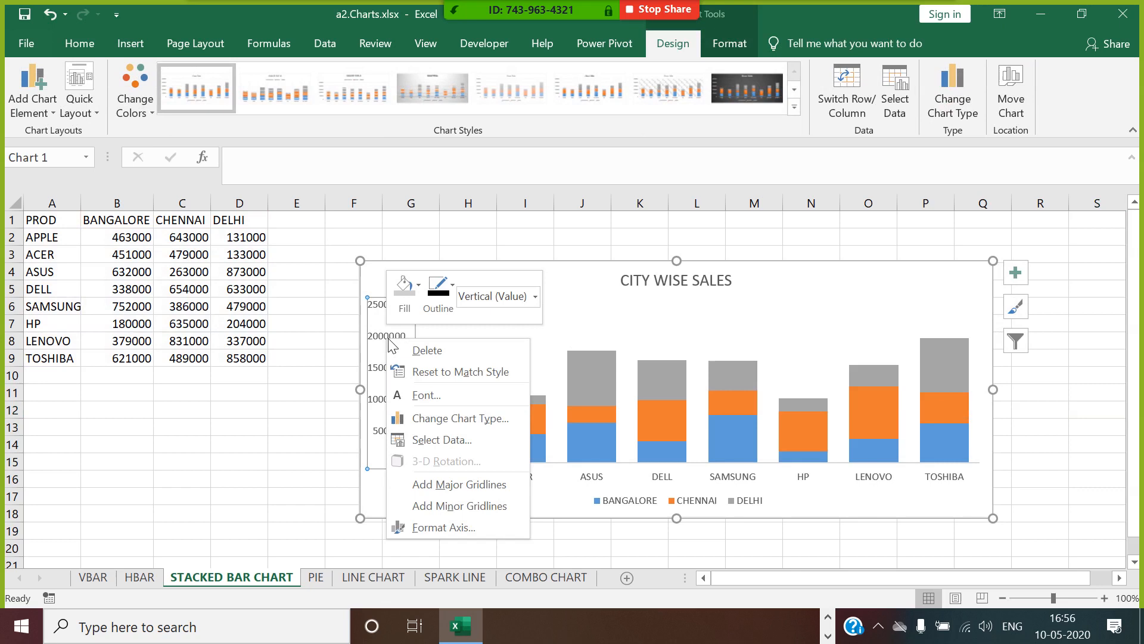
pyautogui.click(455, 528)
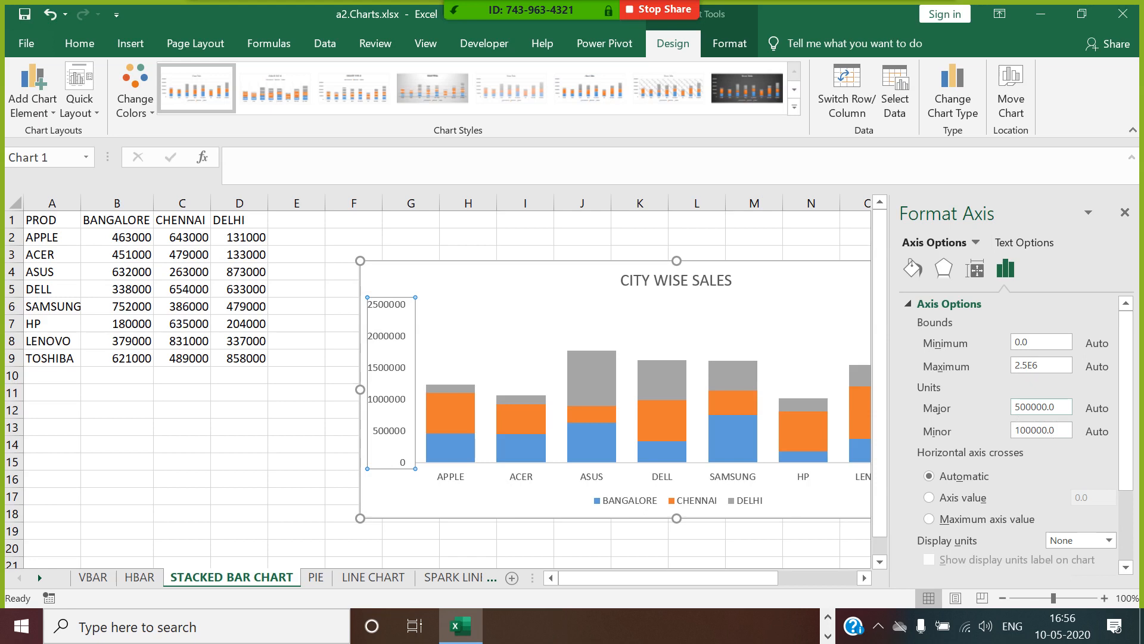
pyautogui.doubleClick(1048, 367)
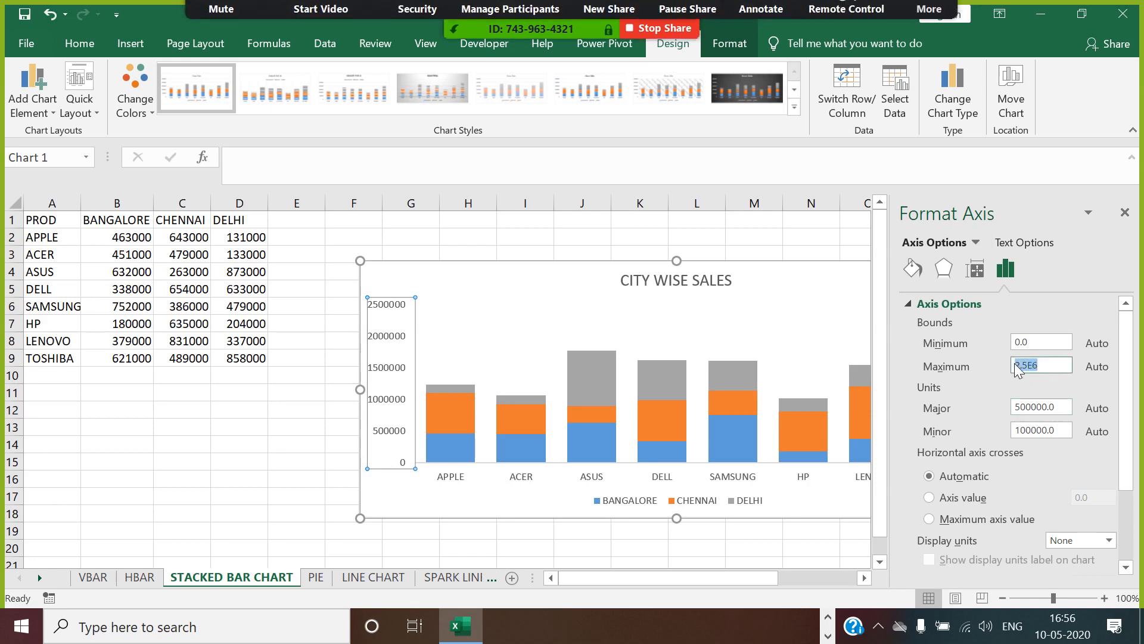
pyautogui.write('2')
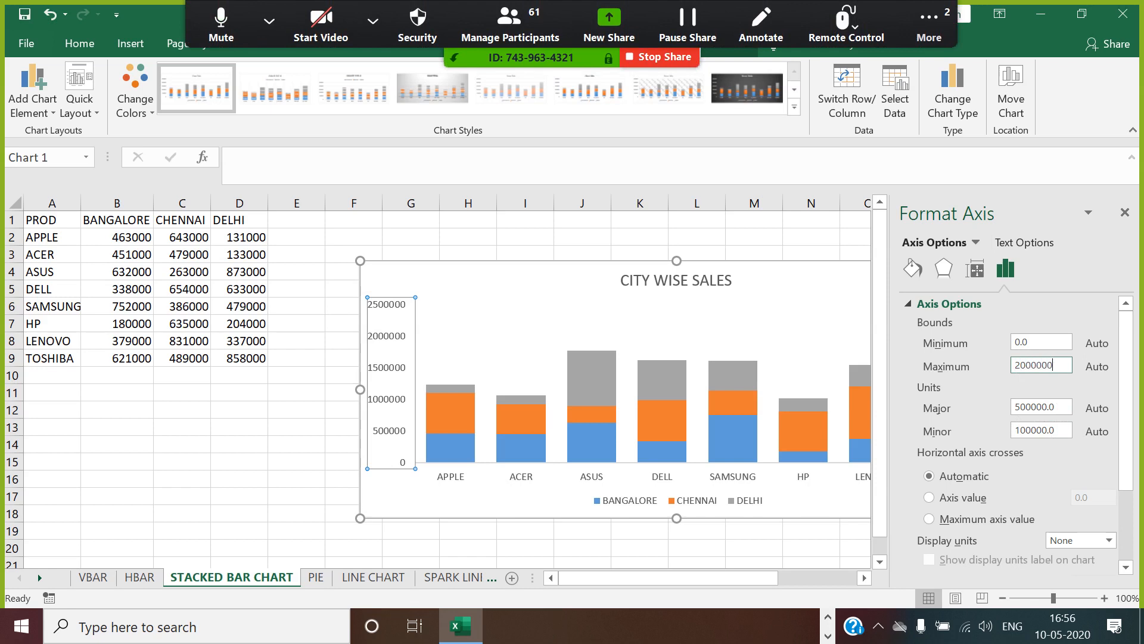
pyautogui.write('000000')
pyautogui.press('Return')
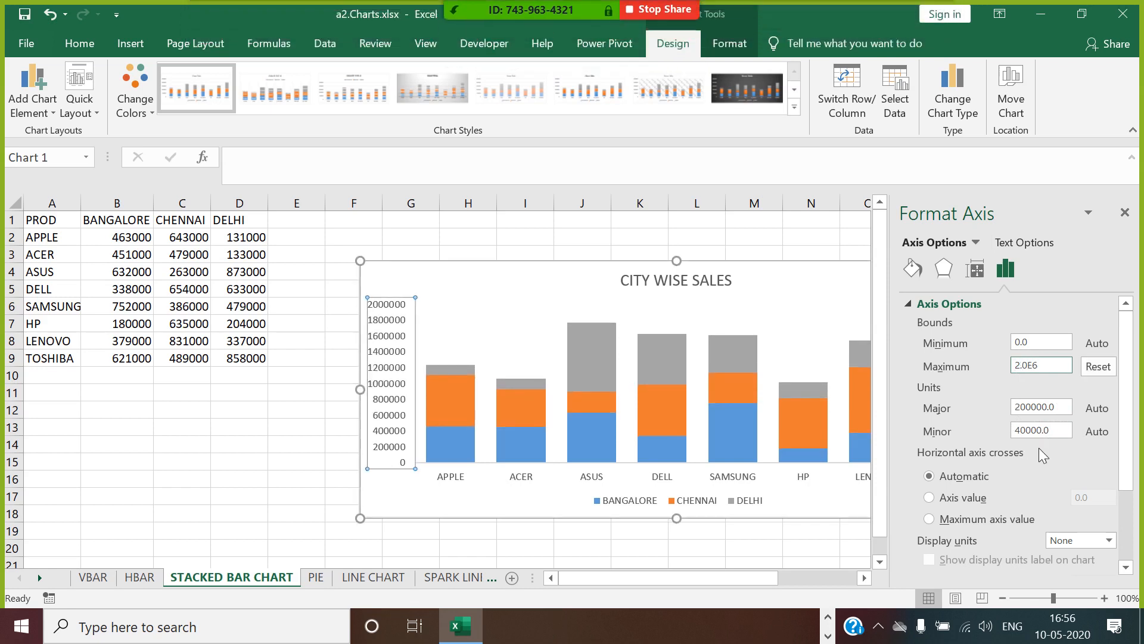
pyautogui.click(1125, 213)
# Move the chart up to start at row 2, try several chart styles including the grey one with data labels, and finish on the dark style.
pyautogui.moveTo(785, 268); pyautogui.dragTo(766, 249)
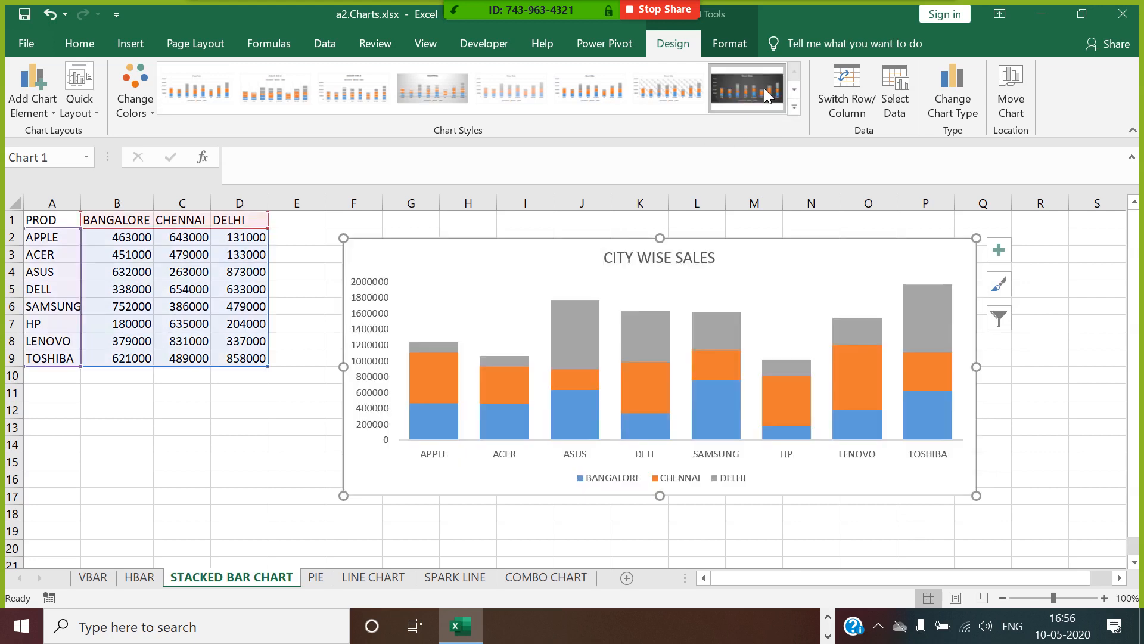
pyautogui.click(764, 89)
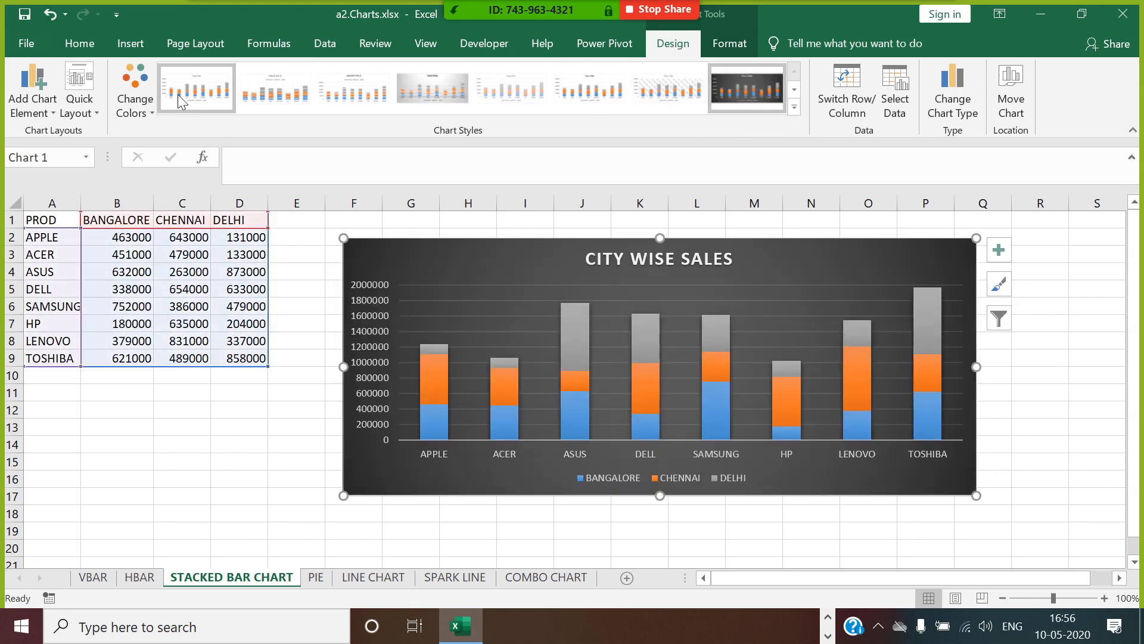
pyautogui.click(463, 88)
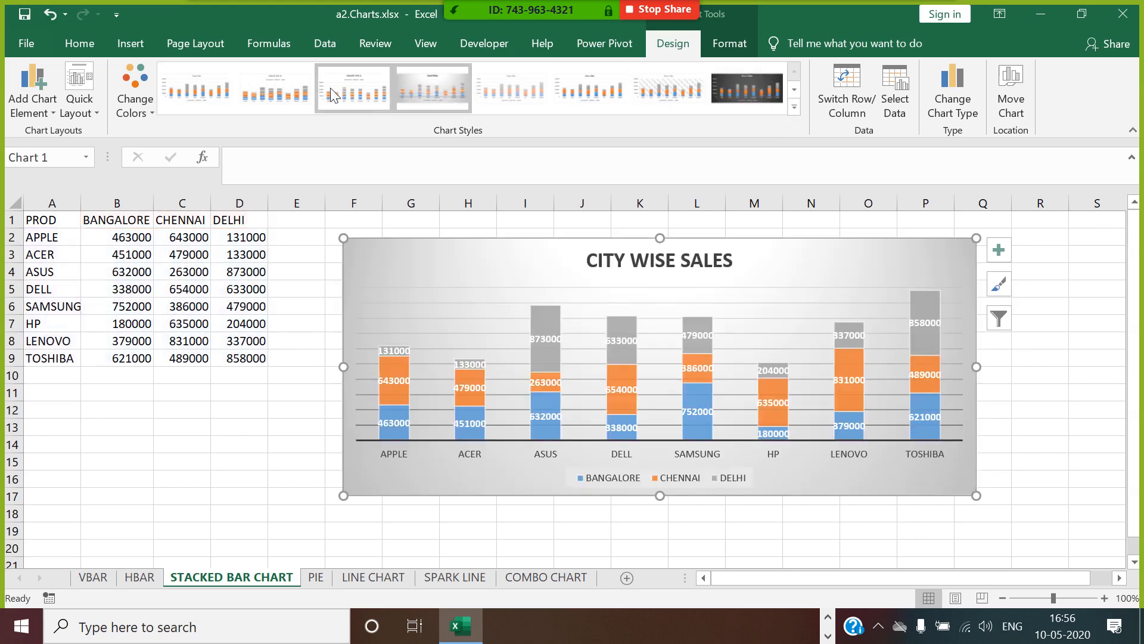
pyautogui.click(298, 95)
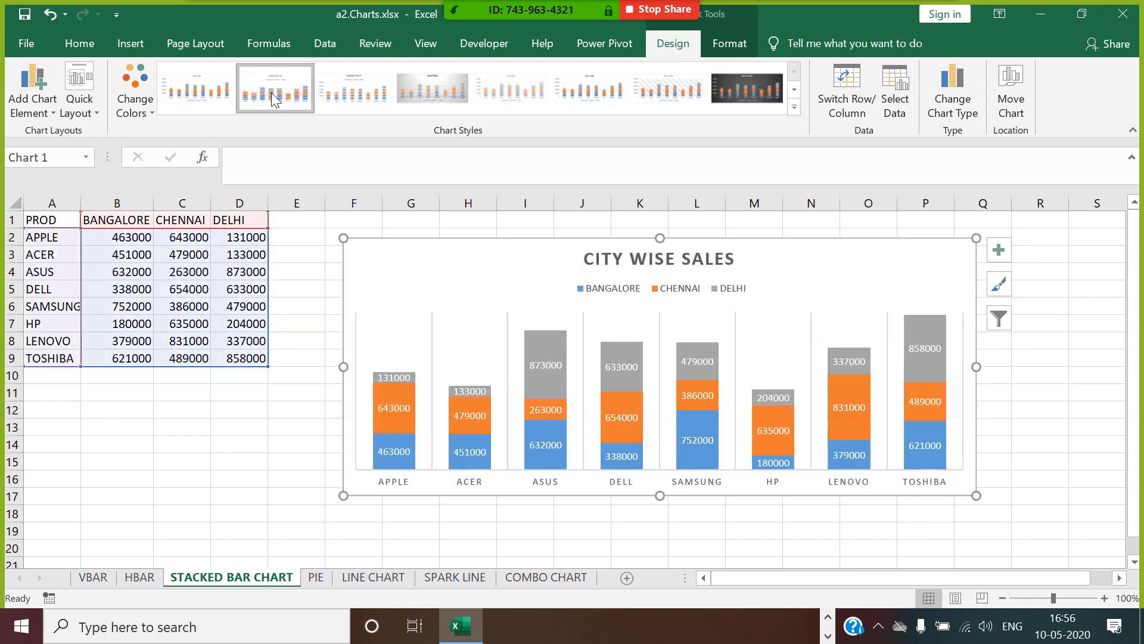
pyautogui.click(186, 89)
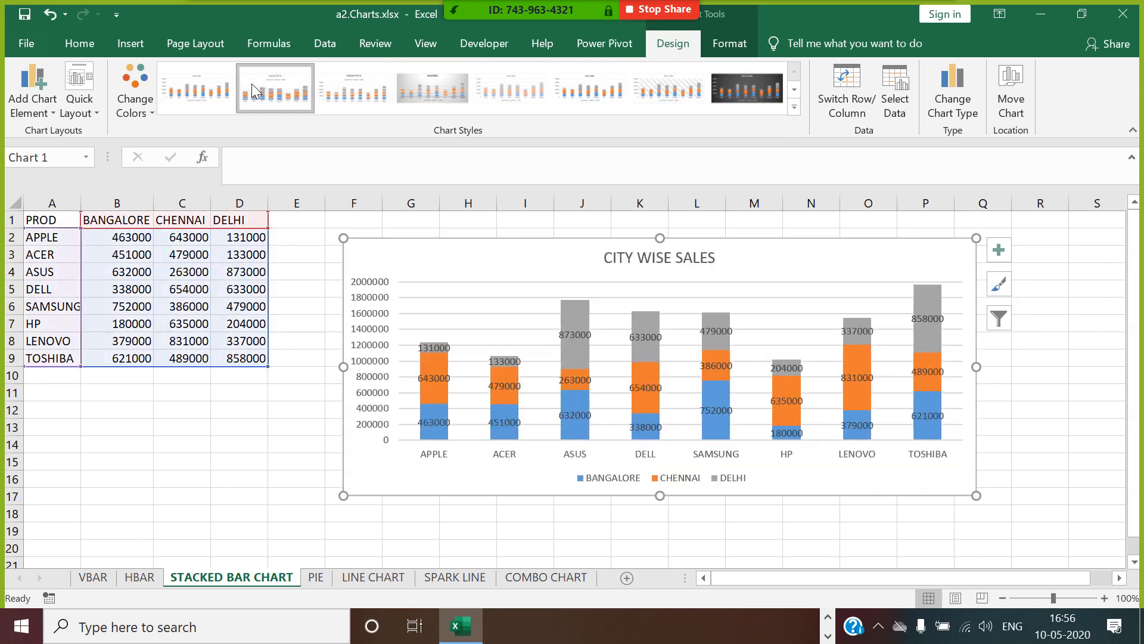
pyautogui.click(351, 94)
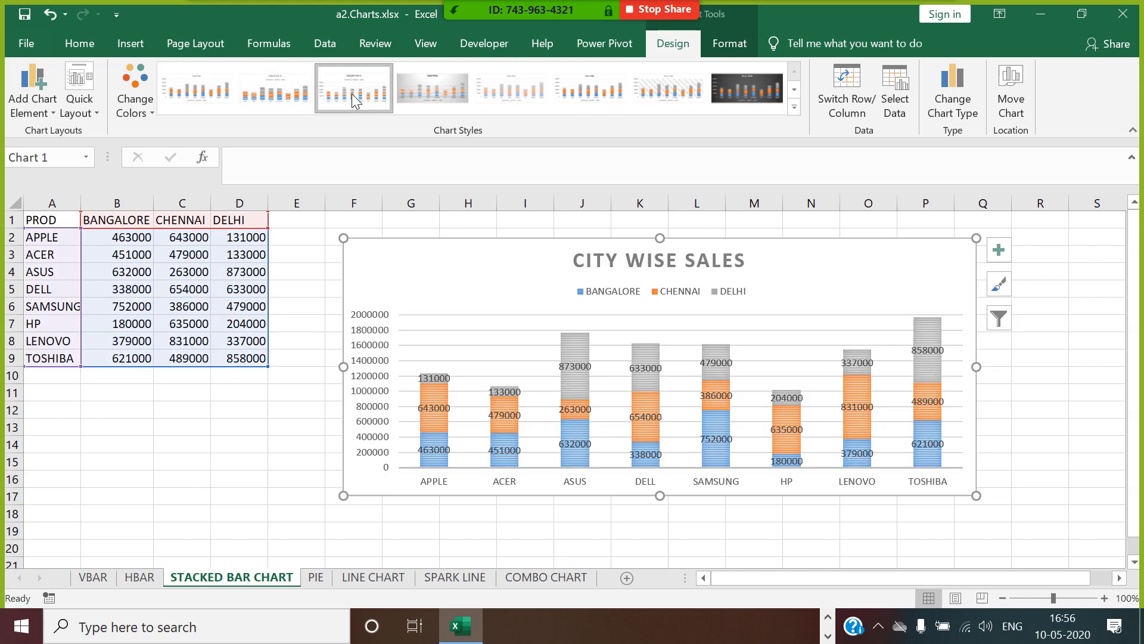
pyautogui.click(612, 92)
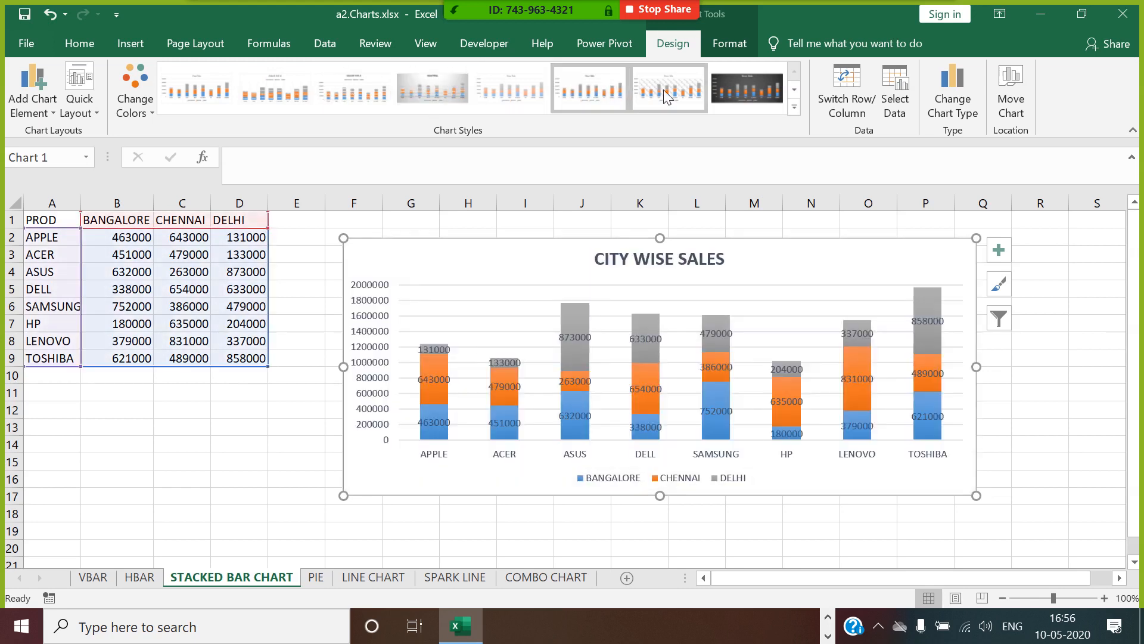
pyautogui.click(670, 95)
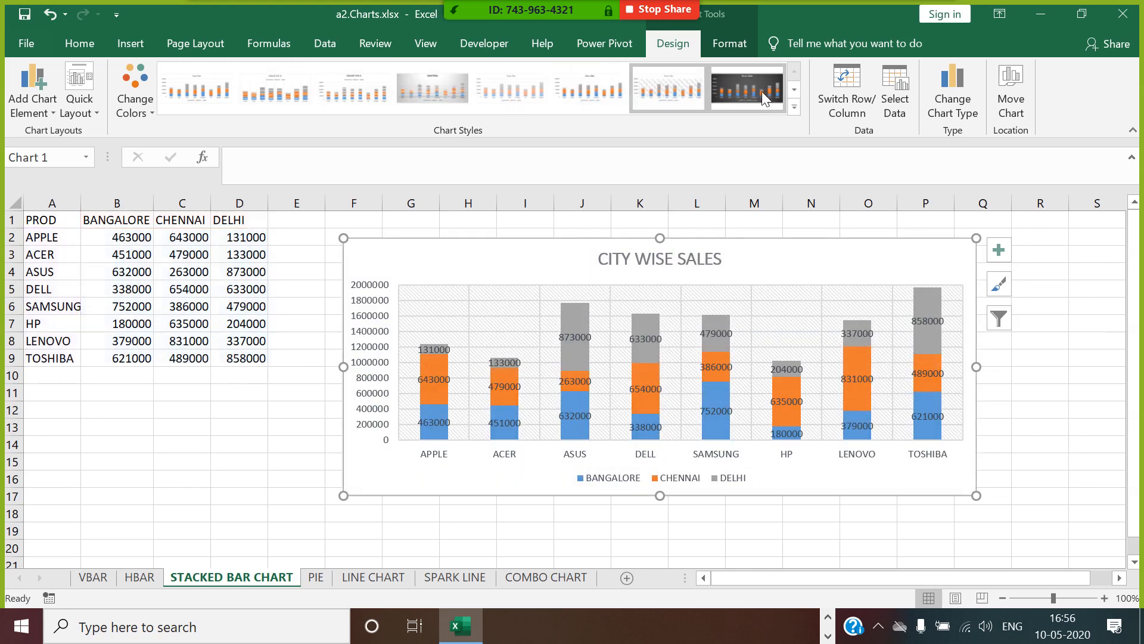
pyautogui.click(746, 91)
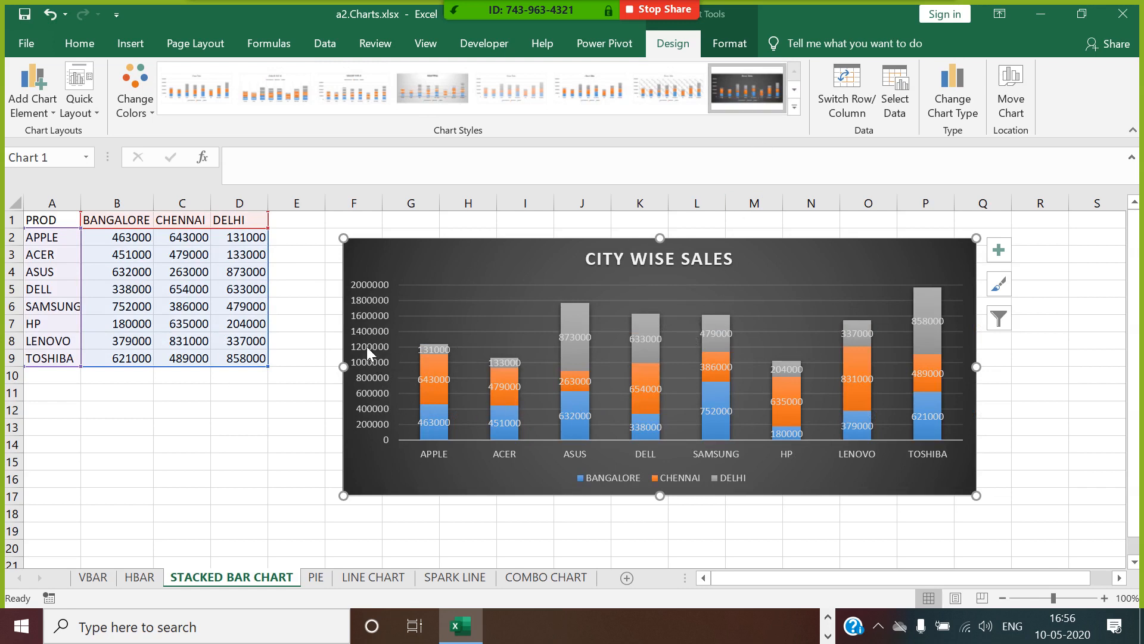
# Delete the chart's vertical value axis and reduce the gap width of the columns to about 17%.
pyautogui.click(376, 369)
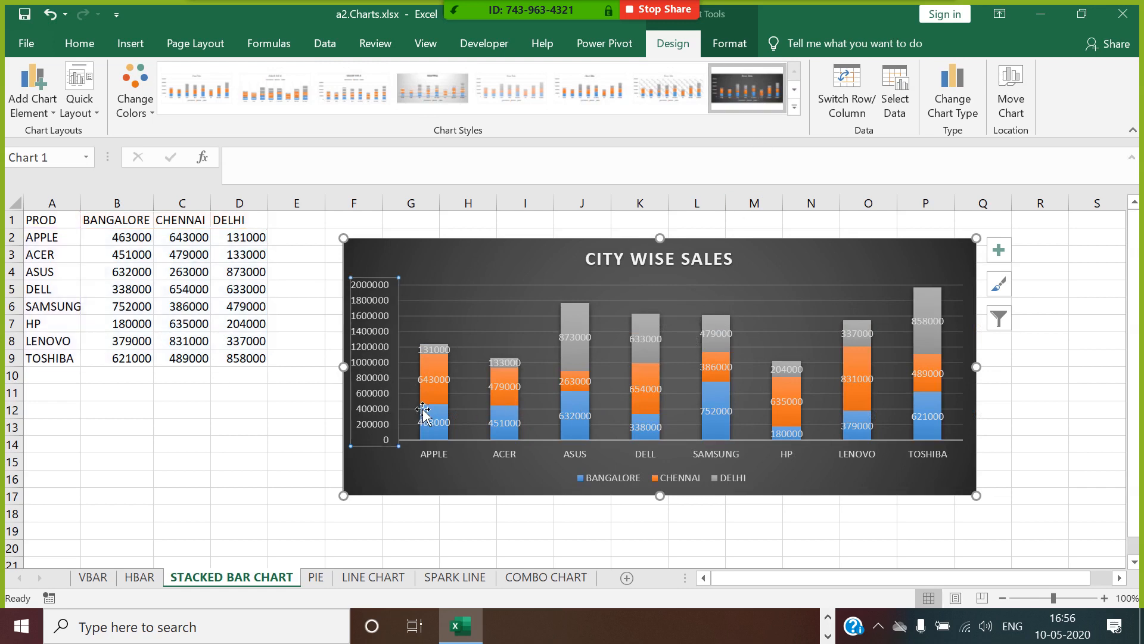
pyautogui.press('Delete')
pyautogui.click(402, 431)
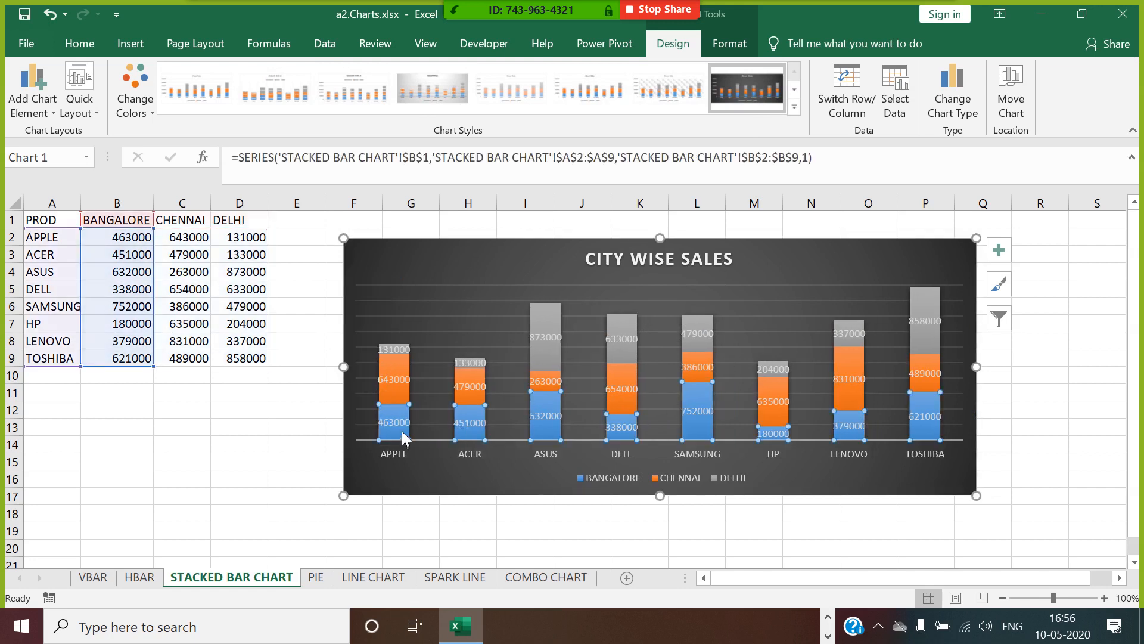
pyautogui.rightClick(401, 432)
pyautogui.click(481, 417)
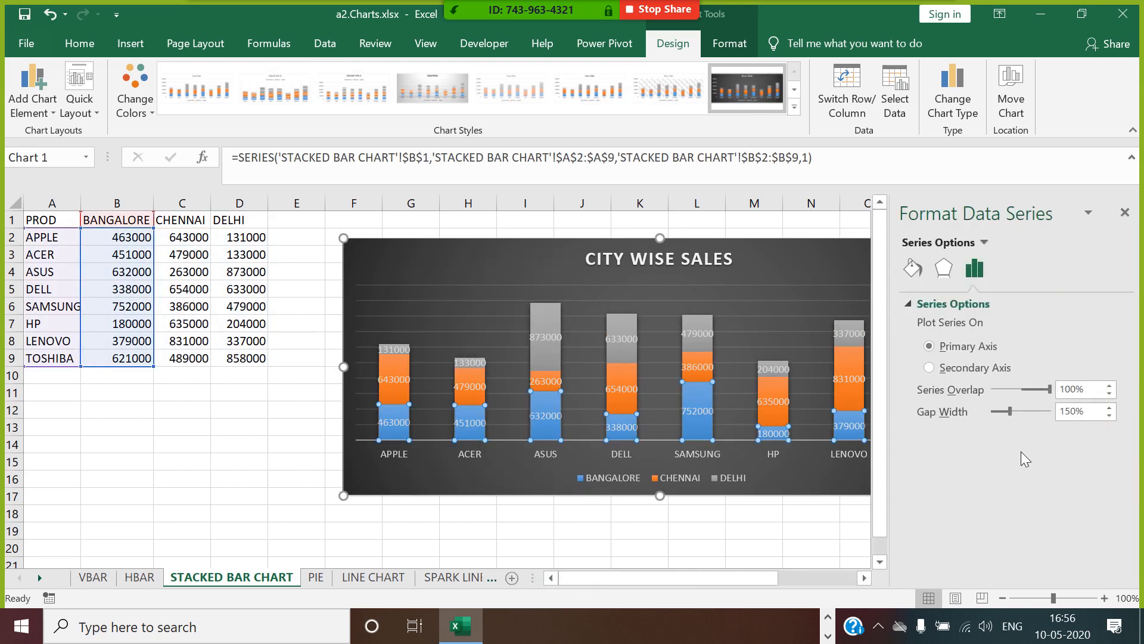
pyautogui.moveTo(1014, 417); pyautogui.dragTo(998, 424)
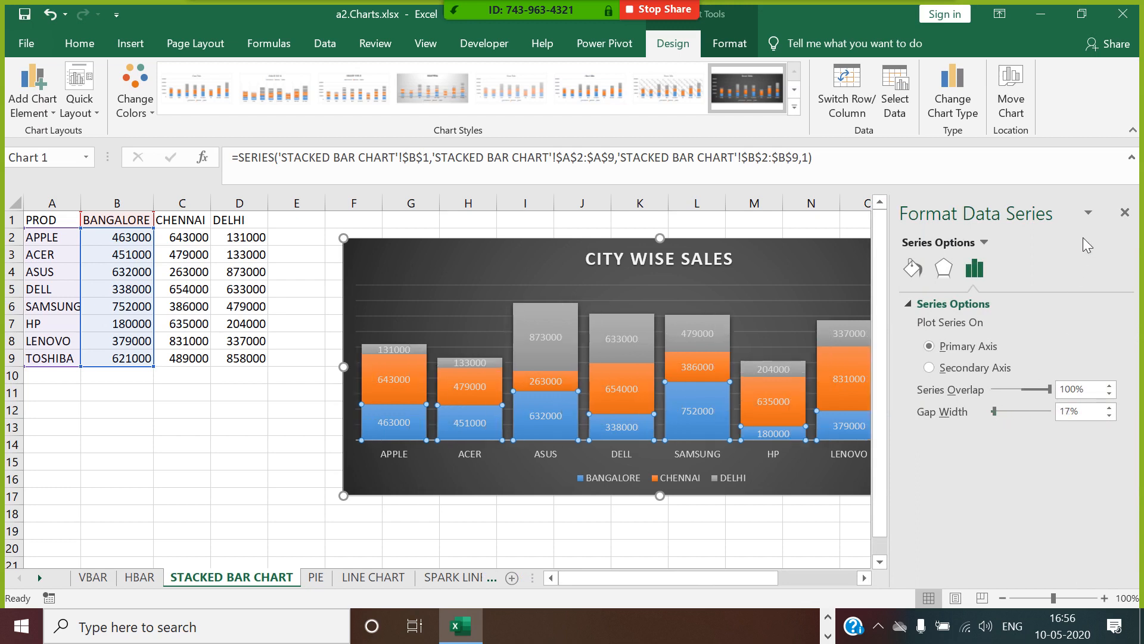
pyautogui.click(1124, 213)
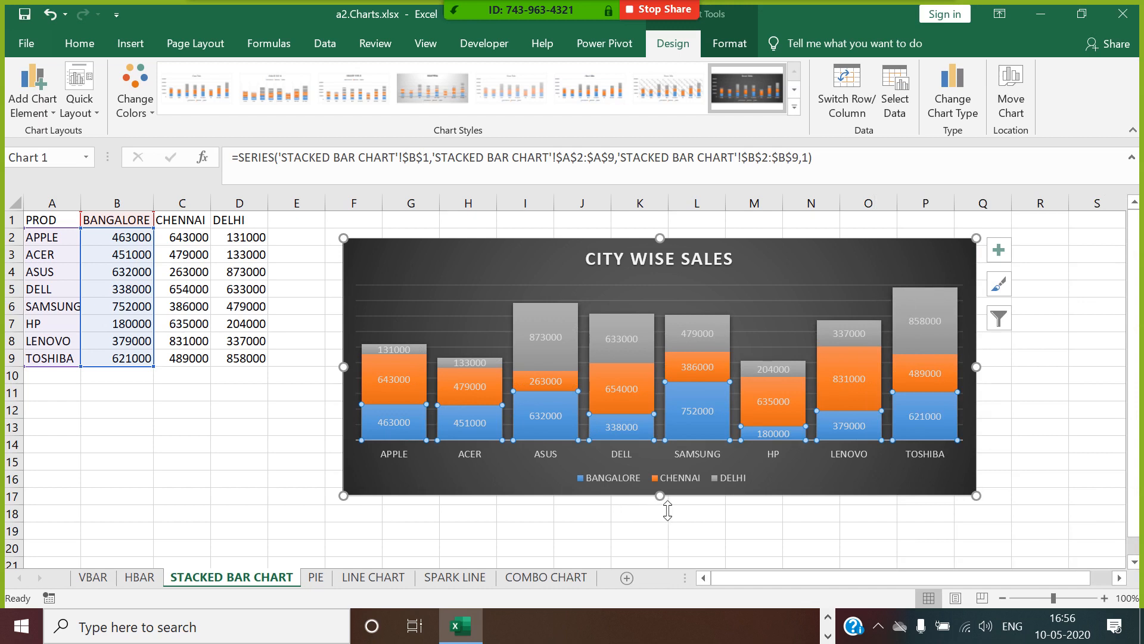
# Stretch the chart downward to about 8.74 cm high and give the chart area an orange outline with 4½ pt weight.
pyautogui.moveTo(667, 510); pyautogui.dragTo(677, 545)
pyautogui.click(1087, 400)
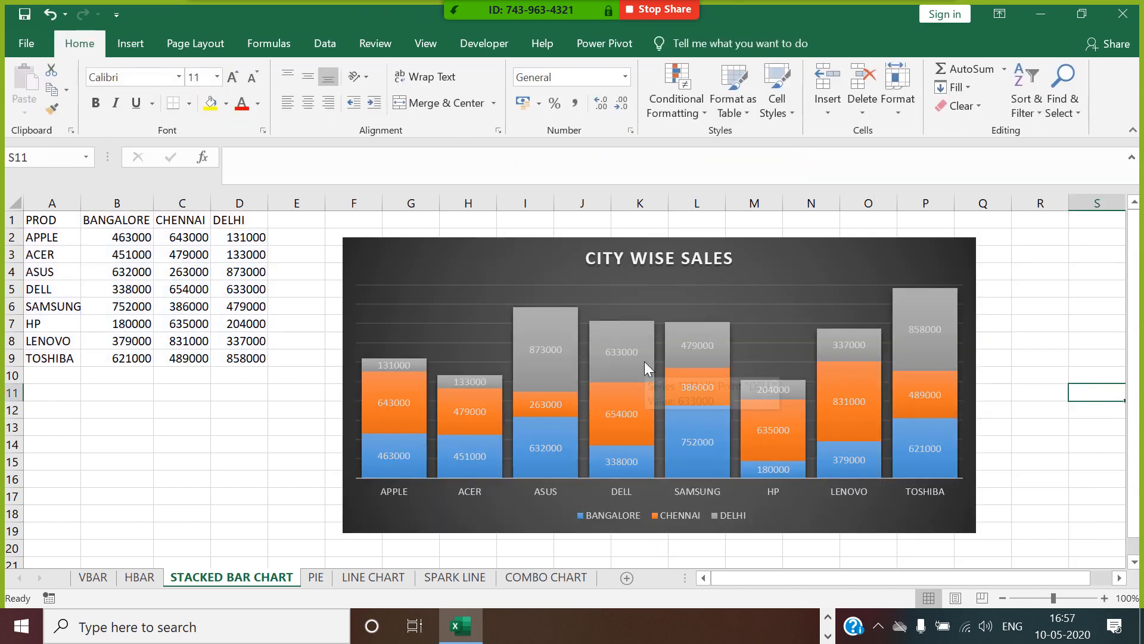
pyautogui.click(916, 249)
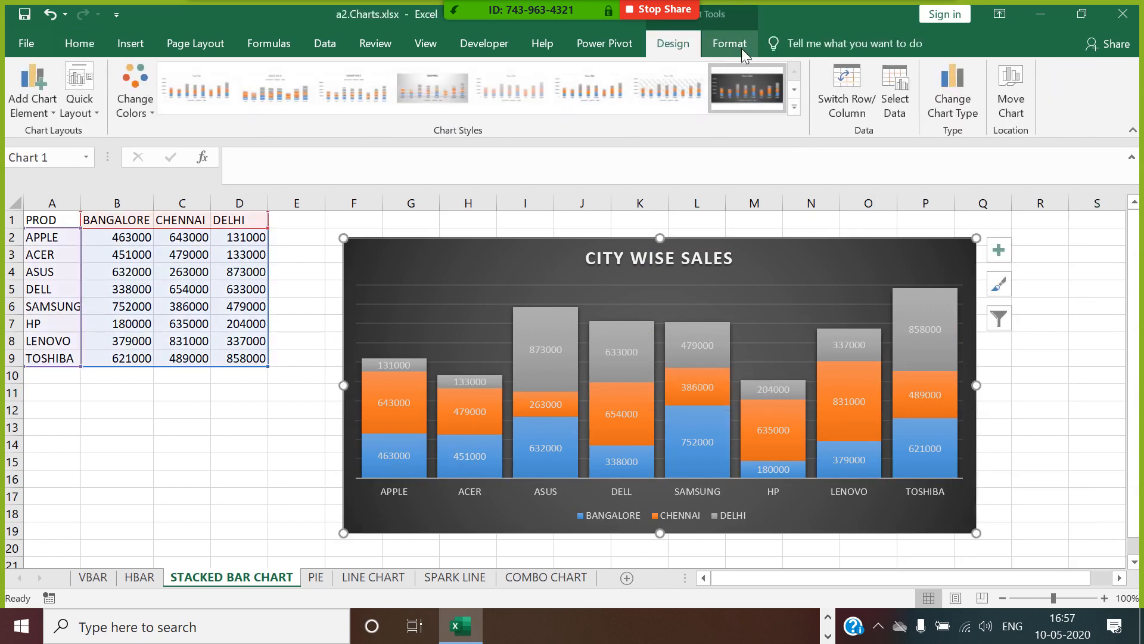
pyautogui.click(726, 43)
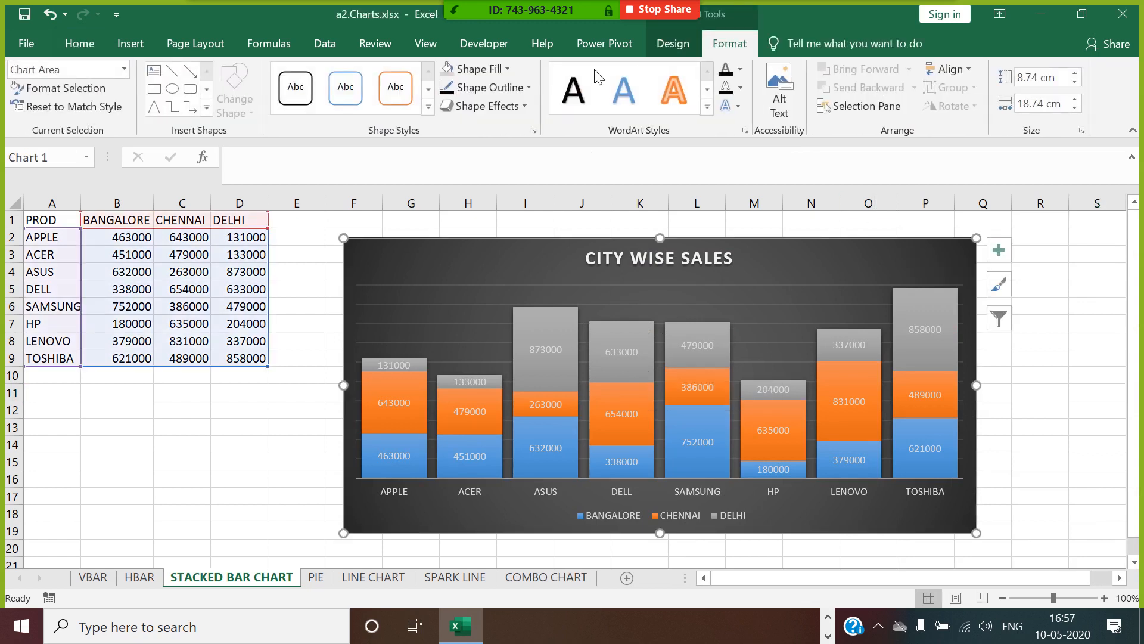
pyautogui.click(468, 88)
pyautogui.click(487, 240)
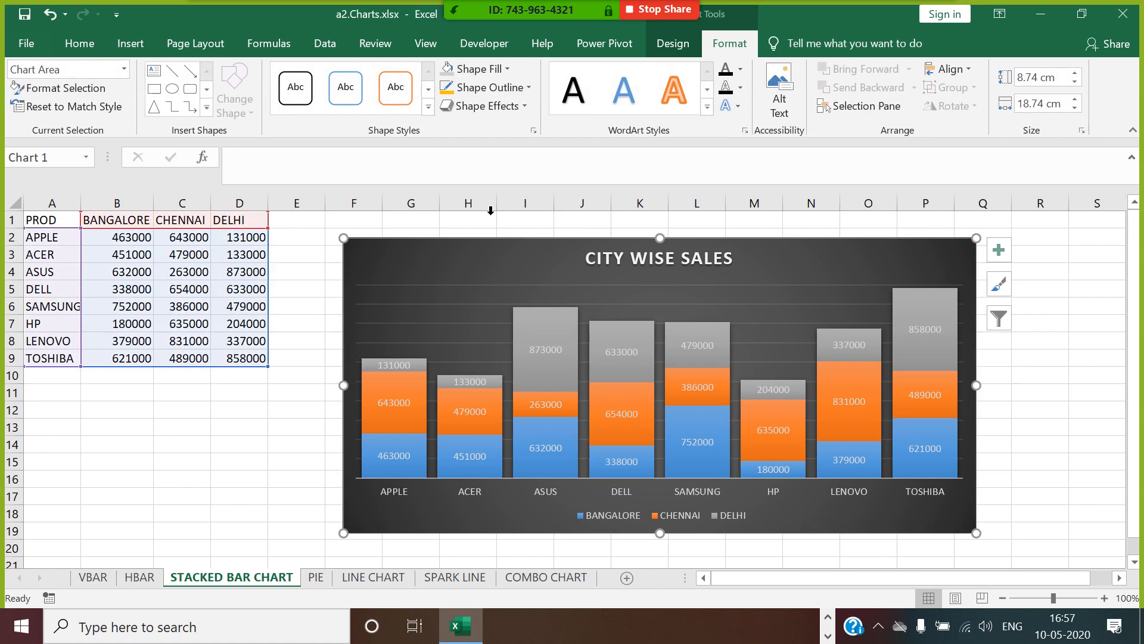
pyautogui.click(469, 87)
pyautogui.moveTo(509, 299)
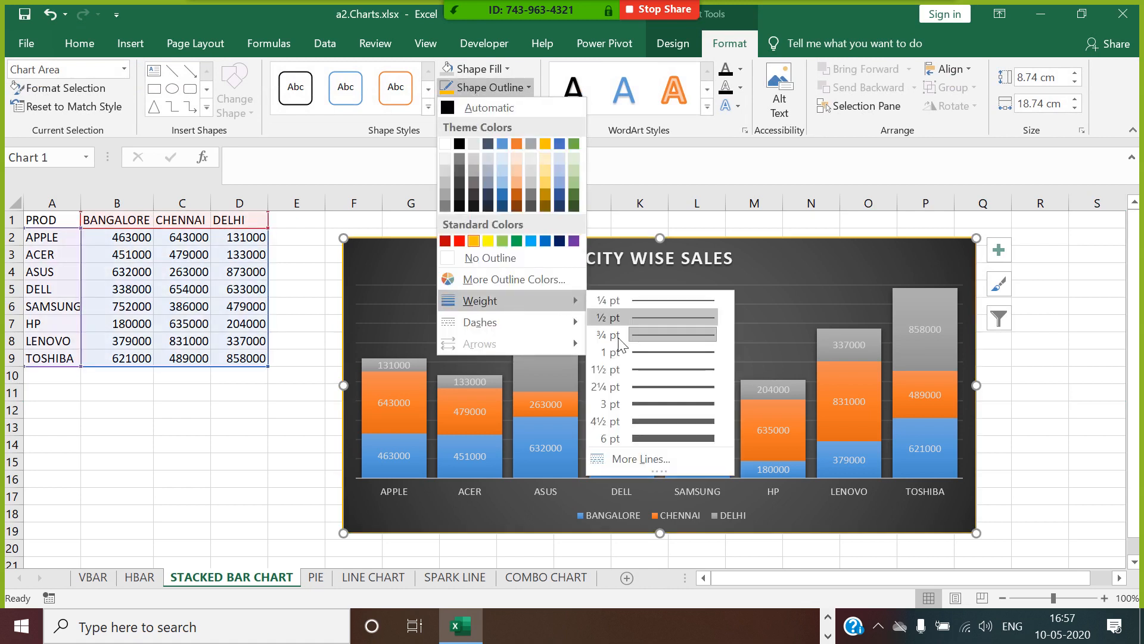
pyautogui.click(660, 420)
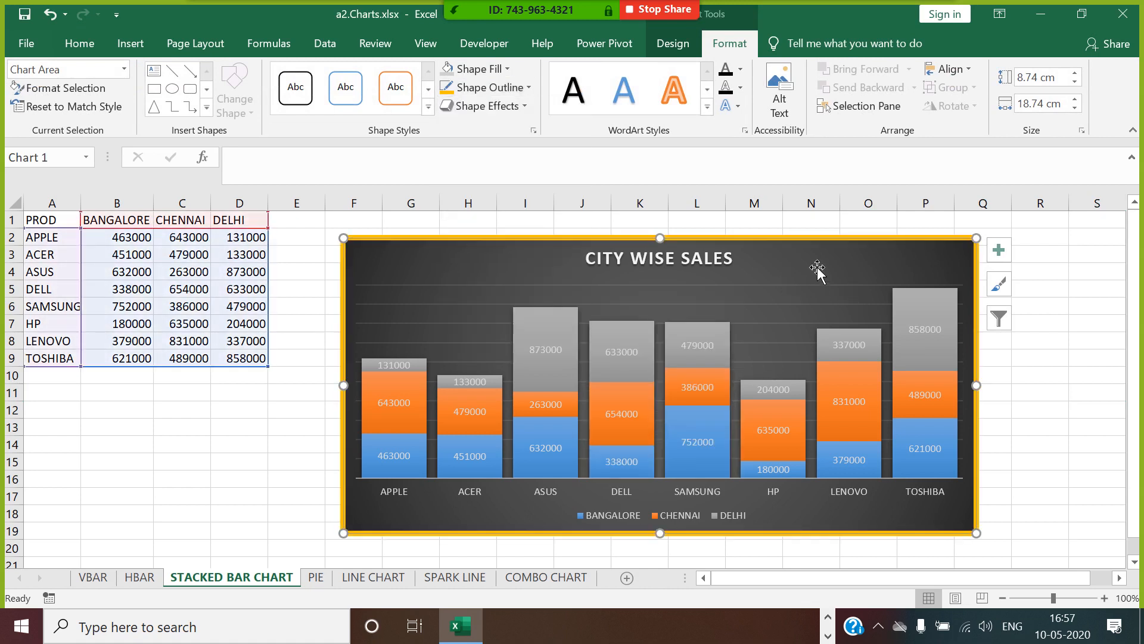
# Give the chart area's border rounded corners and delete the chart's horizontal gridlines.
pyautogui.rightClick(814, 236)
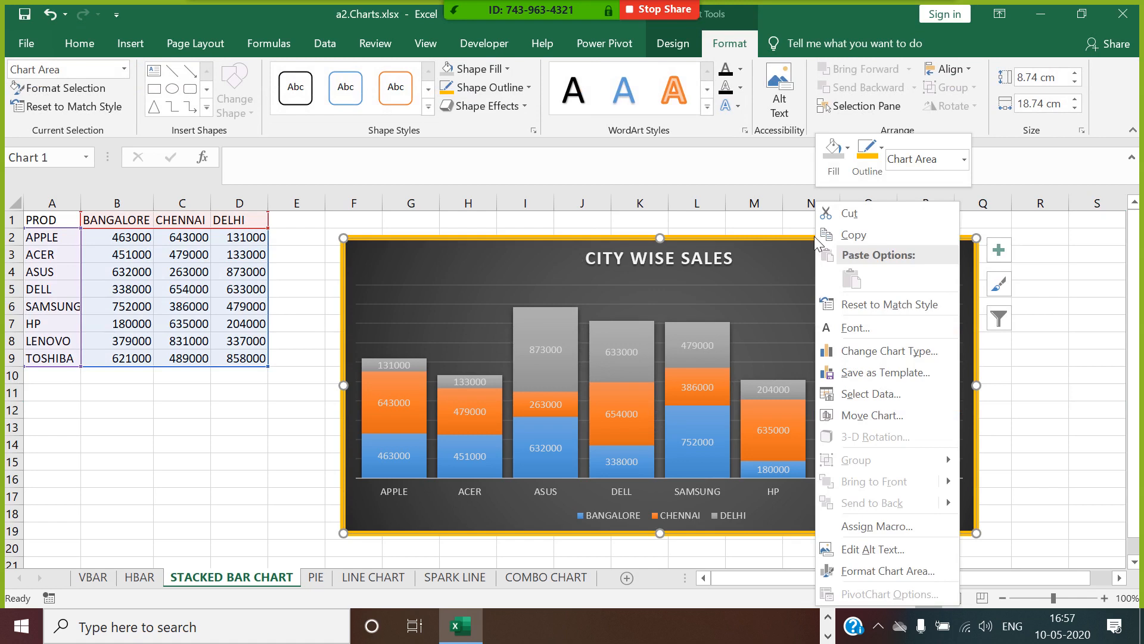
pyautogui.click(891, 570)
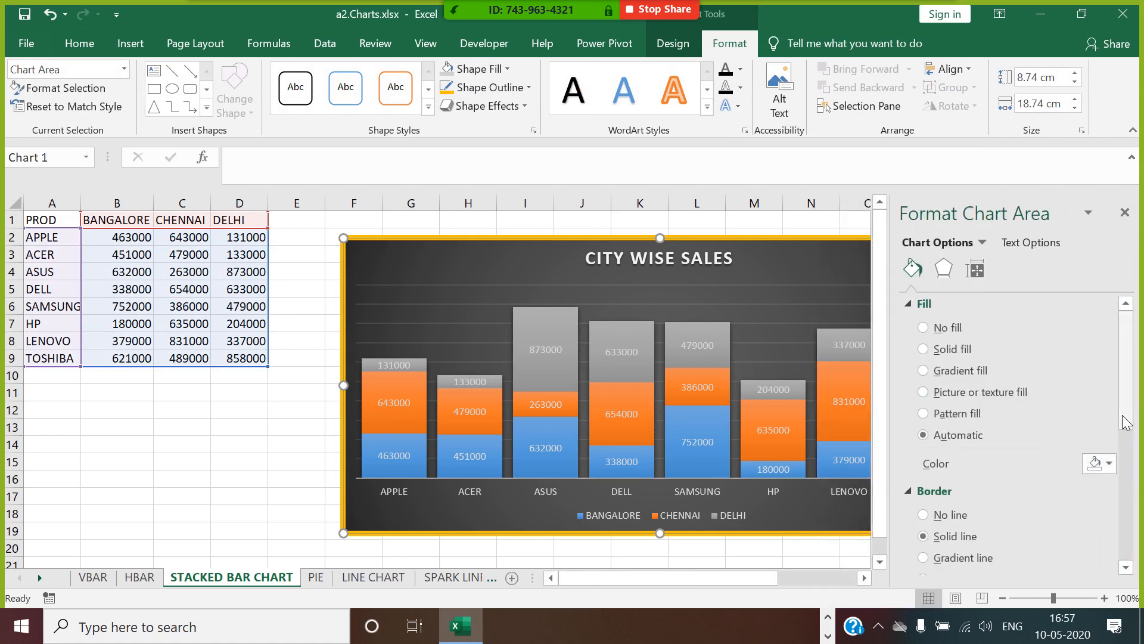
pyautogui.moveTo(1126, 417); pyautogui.dragTo(1141, 548)
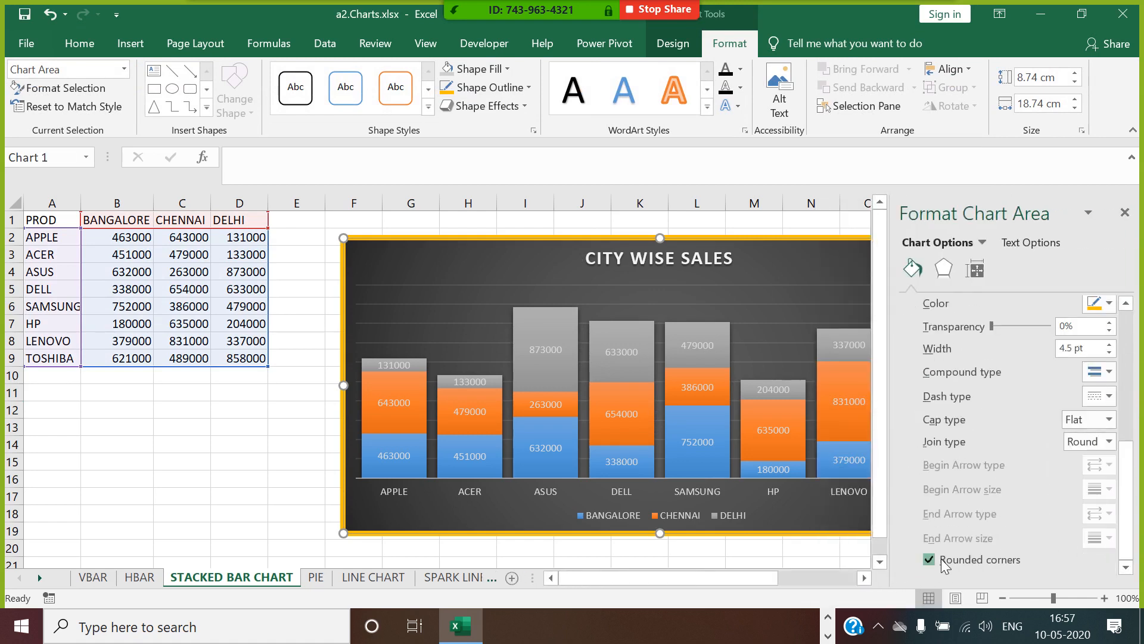
pyautogui.click(1125, 213)
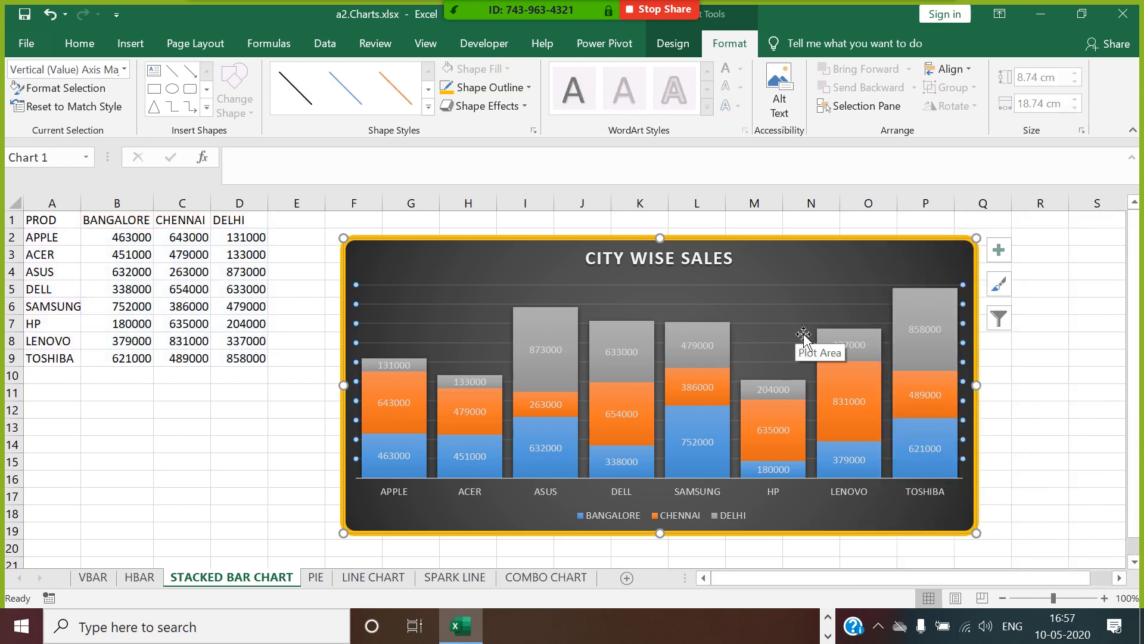
pyautogui.click(1067, 383)
pyautogui.click(1042, 363)
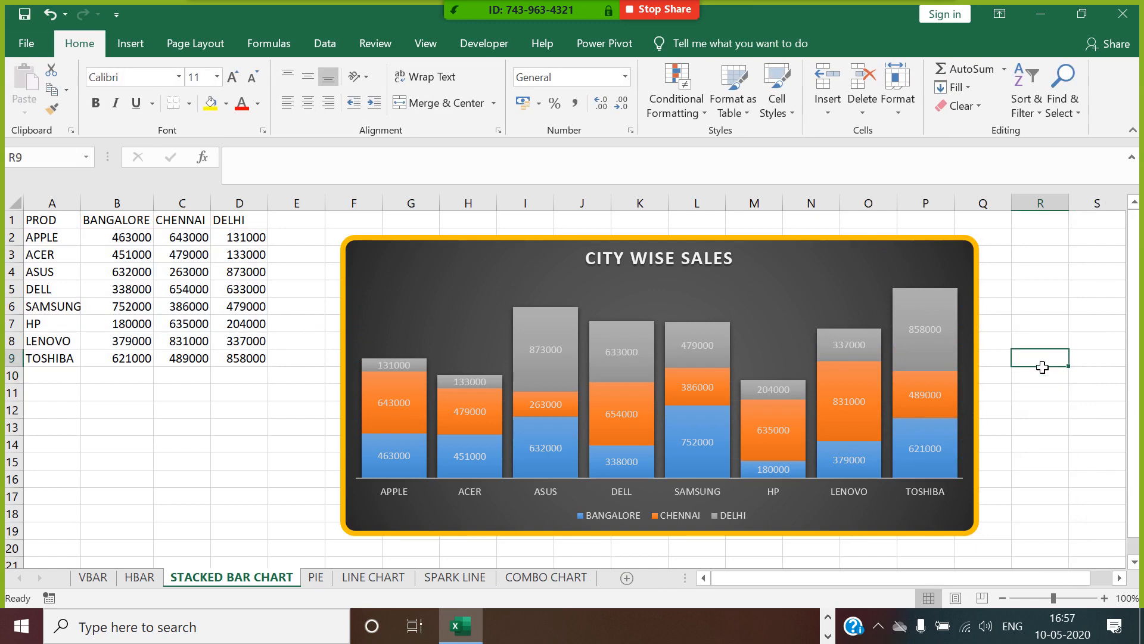
# Apply the second bevelled preset shape effect to the orange CHENNAI series.
pyautogui.click(409, 380)
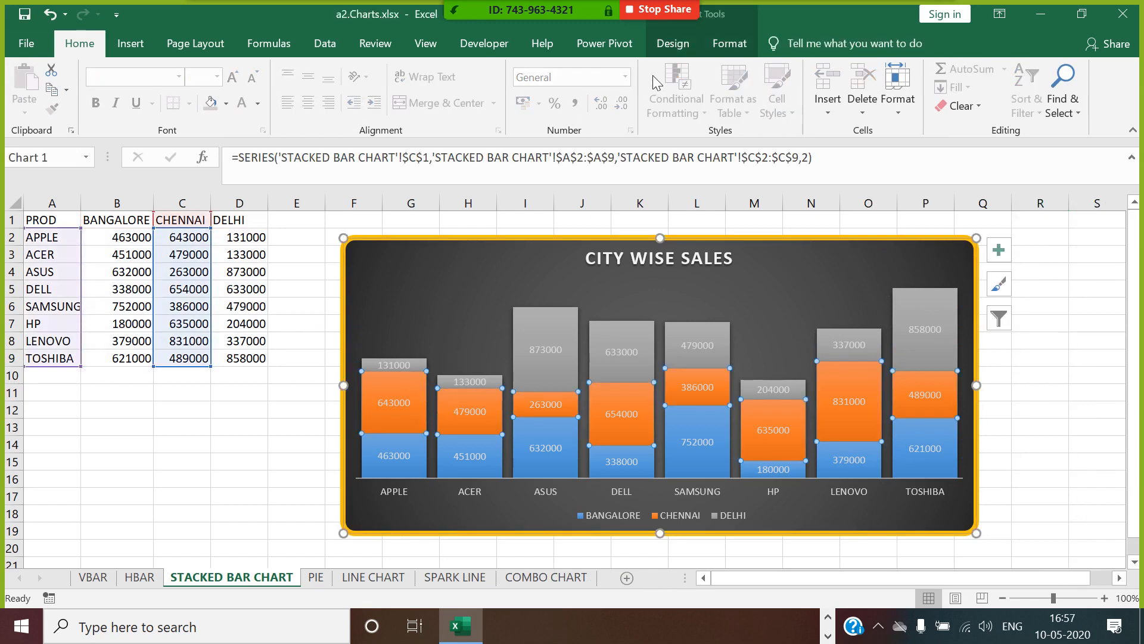
pyautogui.click(730, 43)
pyautogui.click(487, 106)
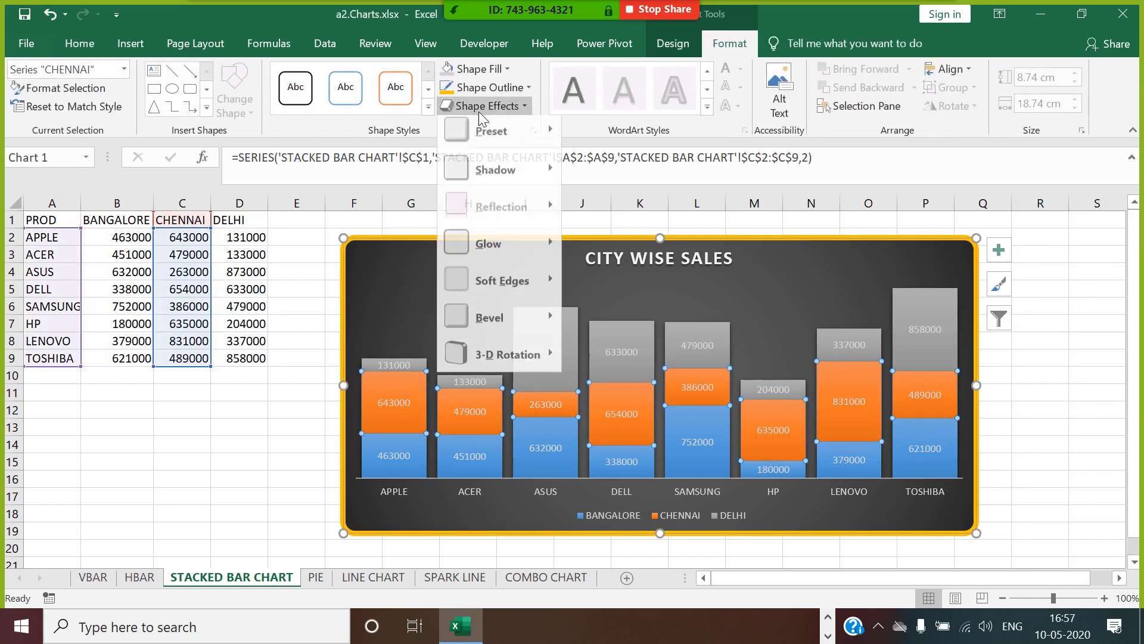
pyautogui.moveTo(495, 175)
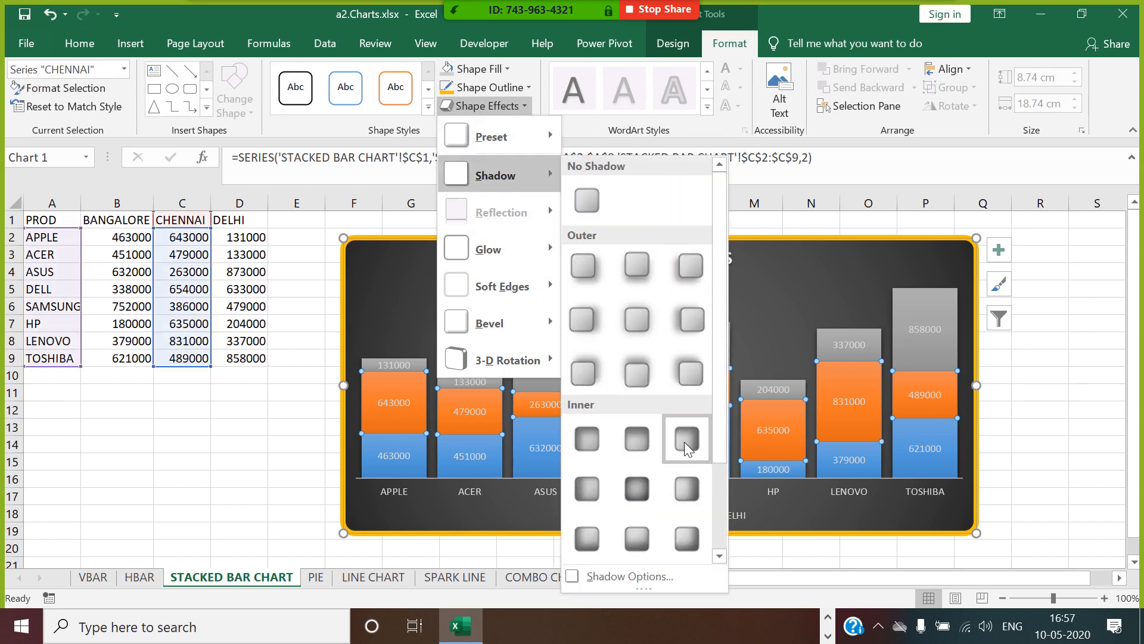
pyautogui.moveTo(495, 137)
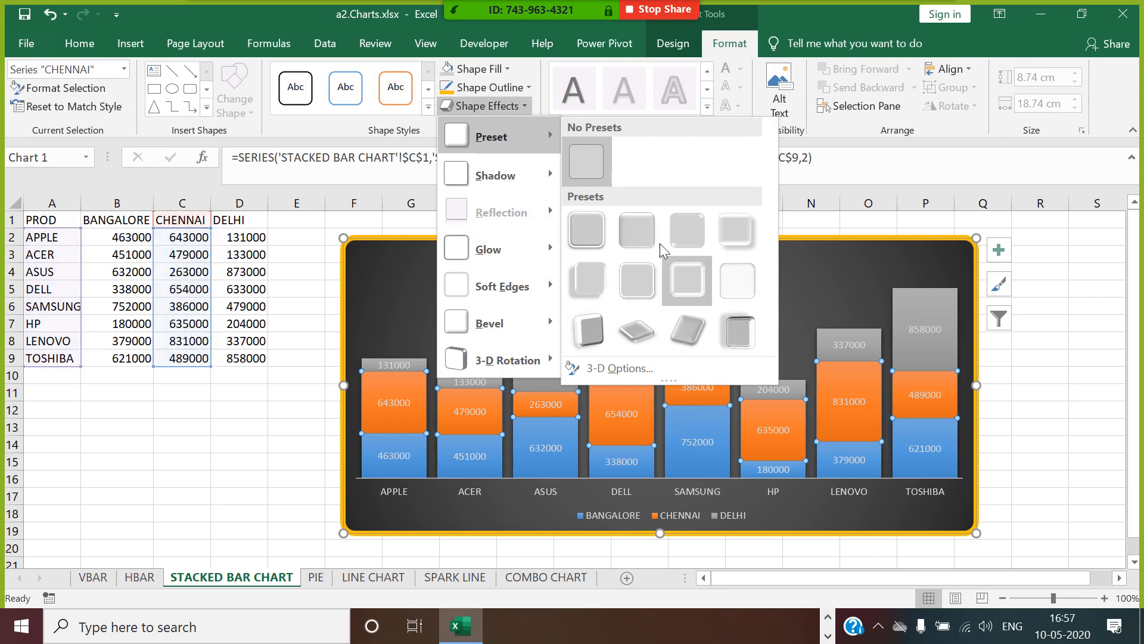
pyautogui.click(637, 231)
# Apply the same second preset shape effect to the grey DELHI series.
pyautogui.click(417, 366)
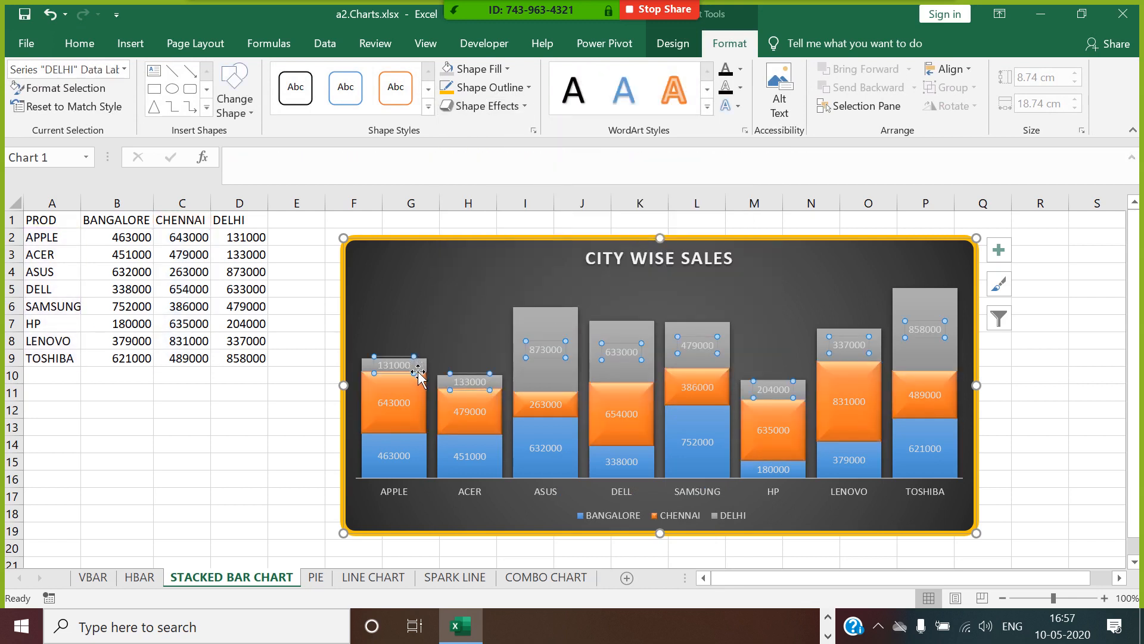
pyautogui.click(419, 363)
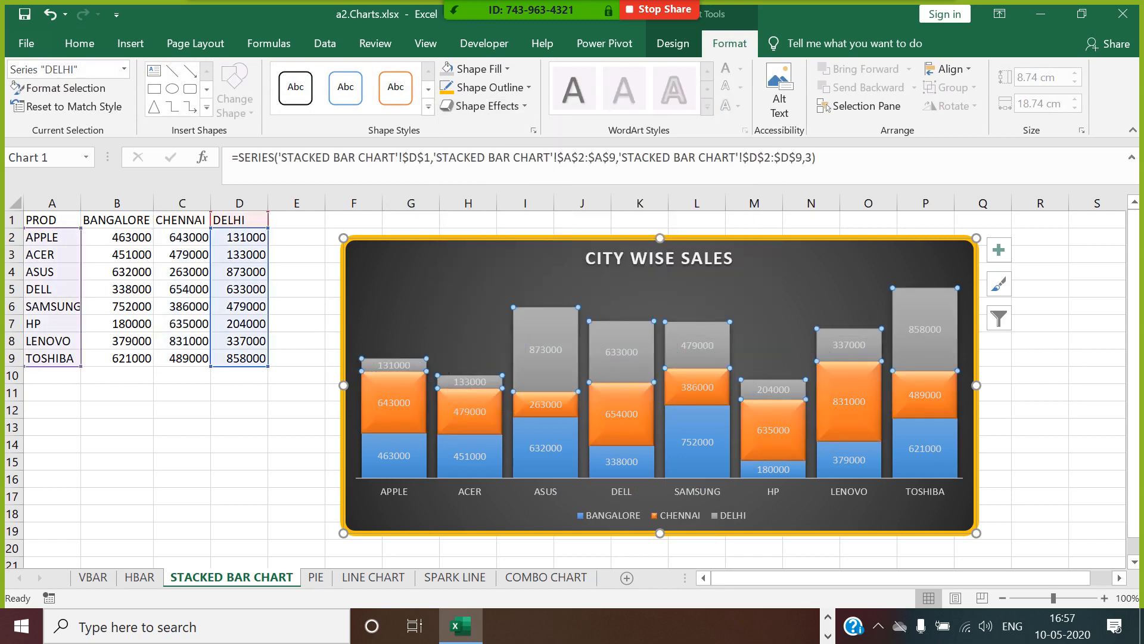
pyautogui.click(460, 105)
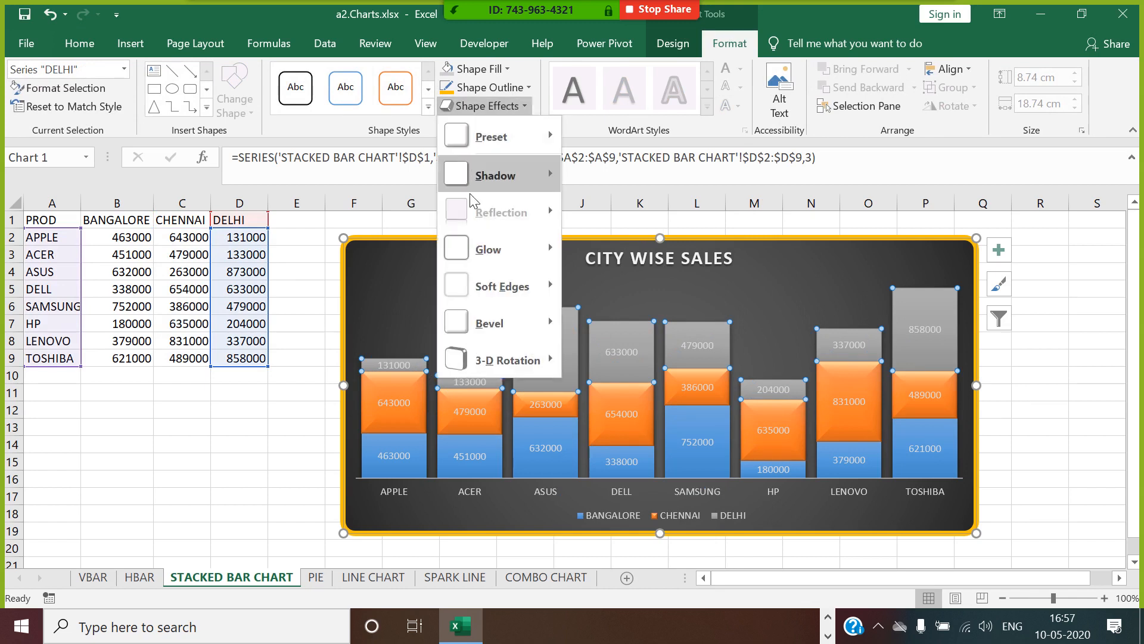
pyautogui.moveTo(488, 197)
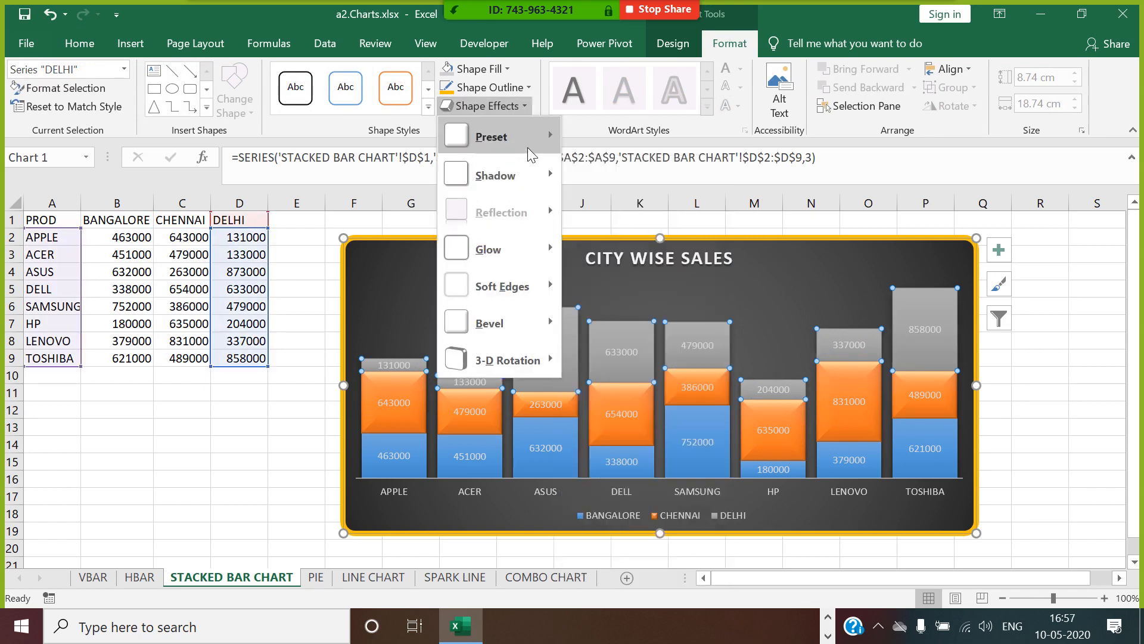
pyautogui.moveTo(527, 146)
pyautogui.click(636, 233)
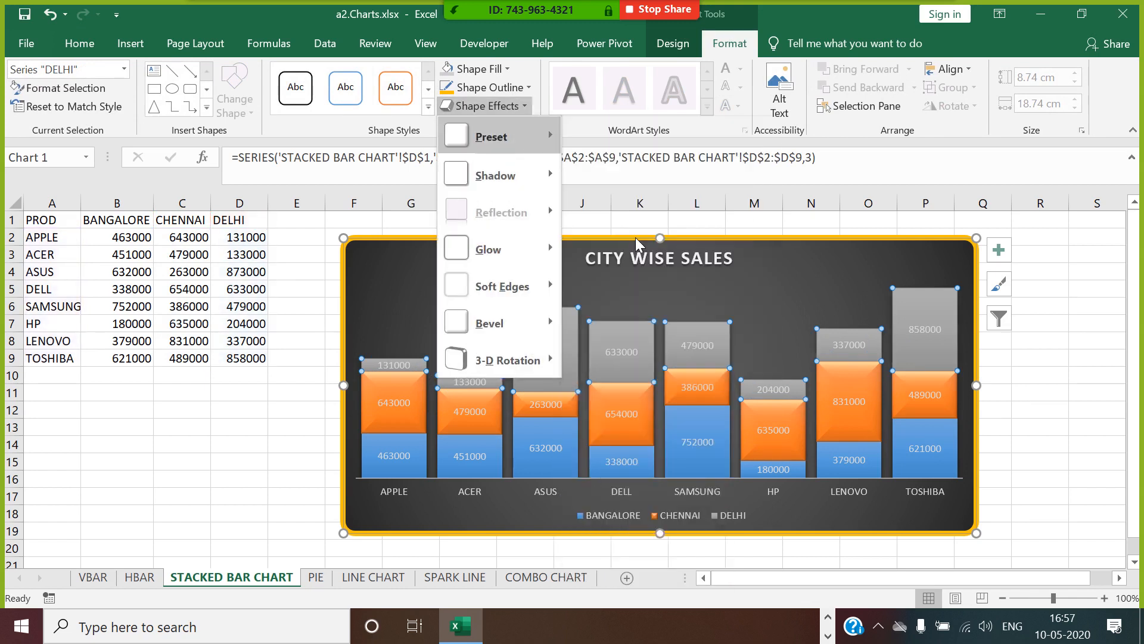
# Apply the same second preset shape effect to the blue BANGALORE series and deselect the chart.
pyautogui.click(422, 465)
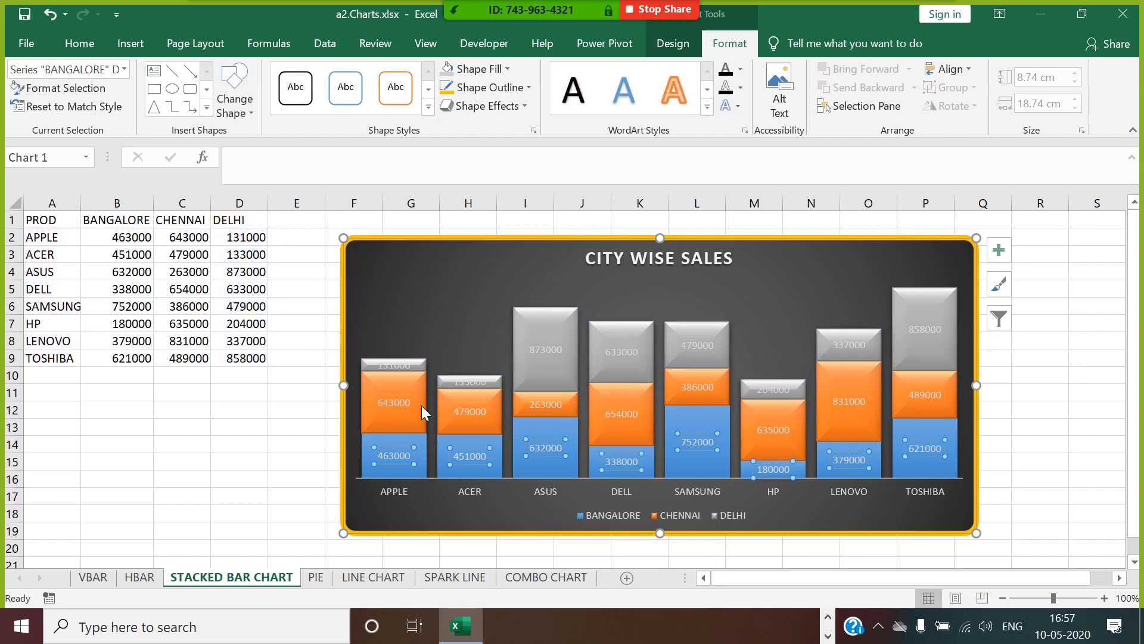
pyautogui.click(403, 475)
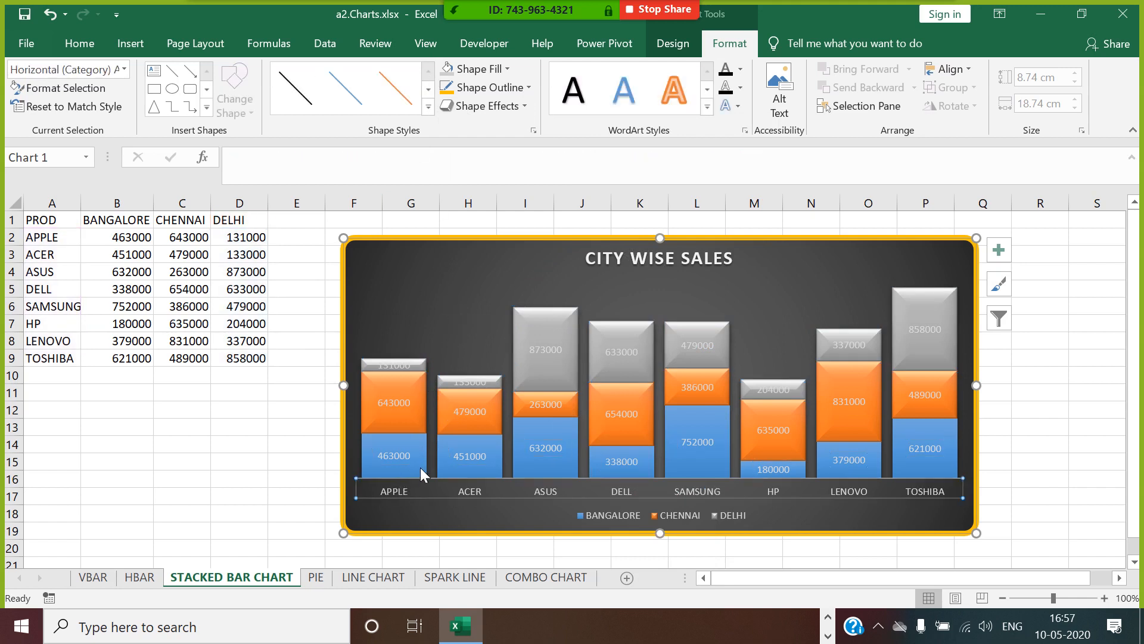
pyautogui.click(420, 467)
pyautogui.click(471, 106)
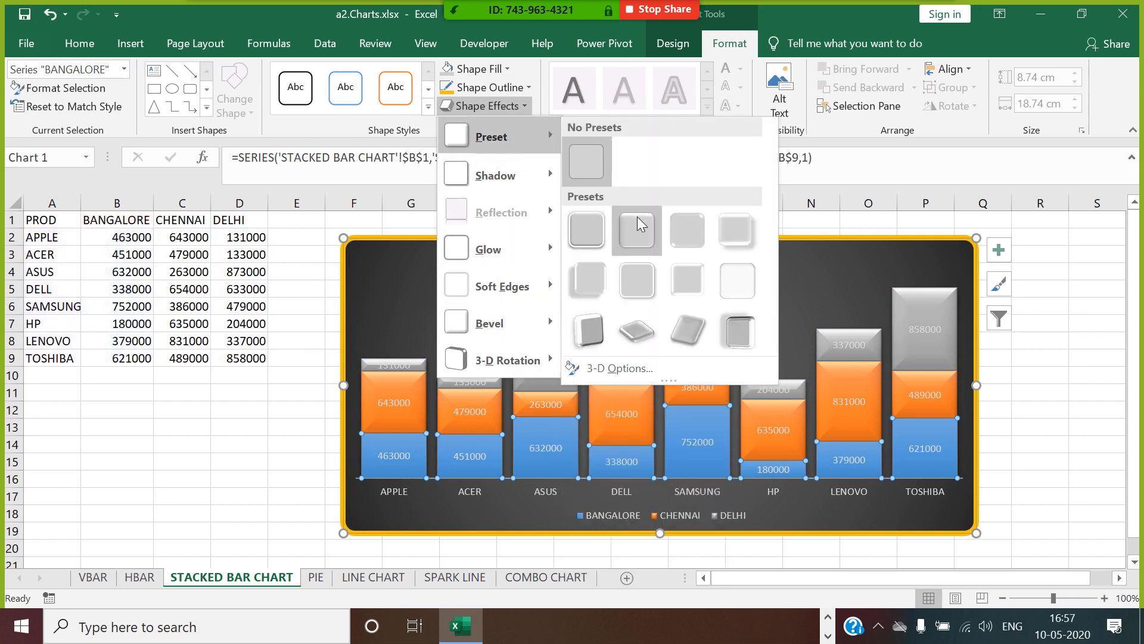
pyautogui.click(638, 220)
pyautogui.click(1055, 429)
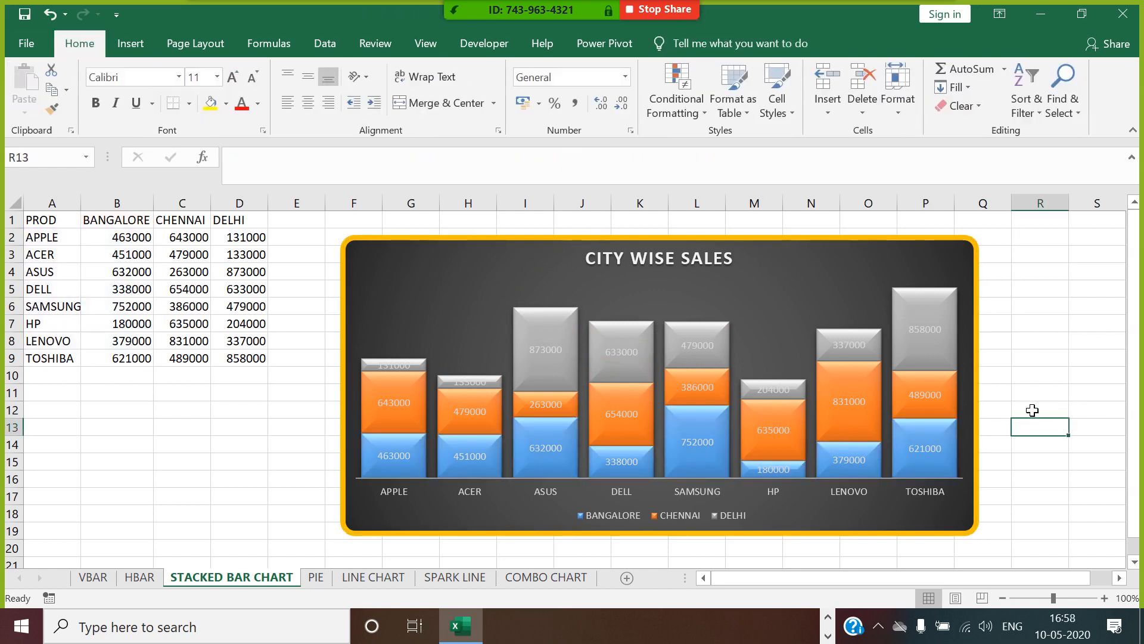
# Change the text fill of the DELHI, CHENNAI and BANGALORE data labels to black.
pyautogui.click(717, 351)
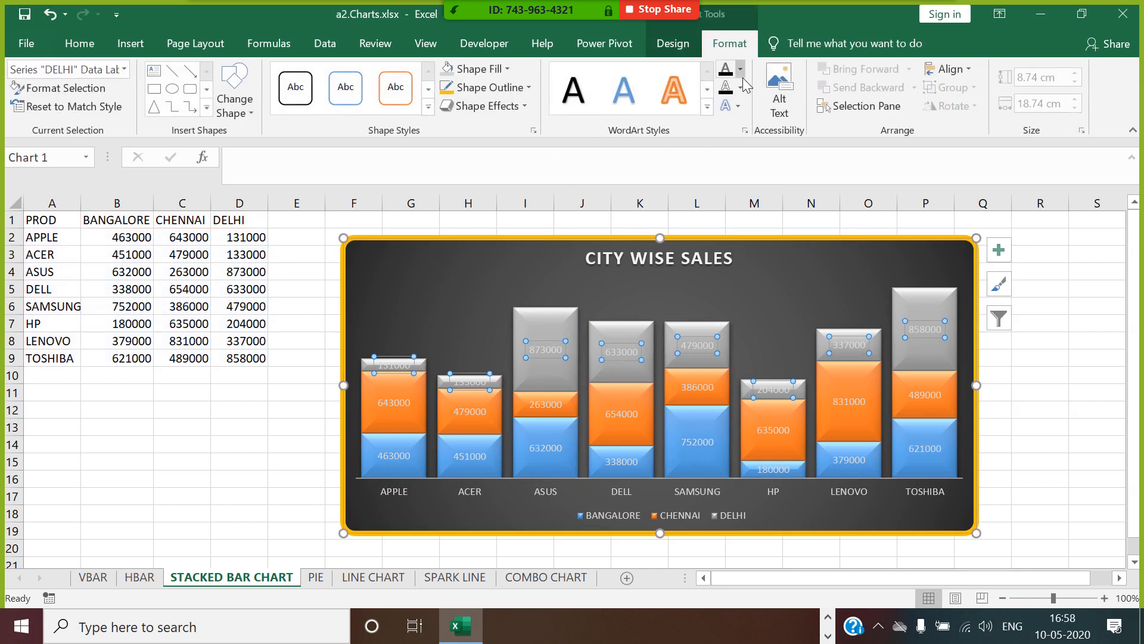
pyautogui.click(725, 70)
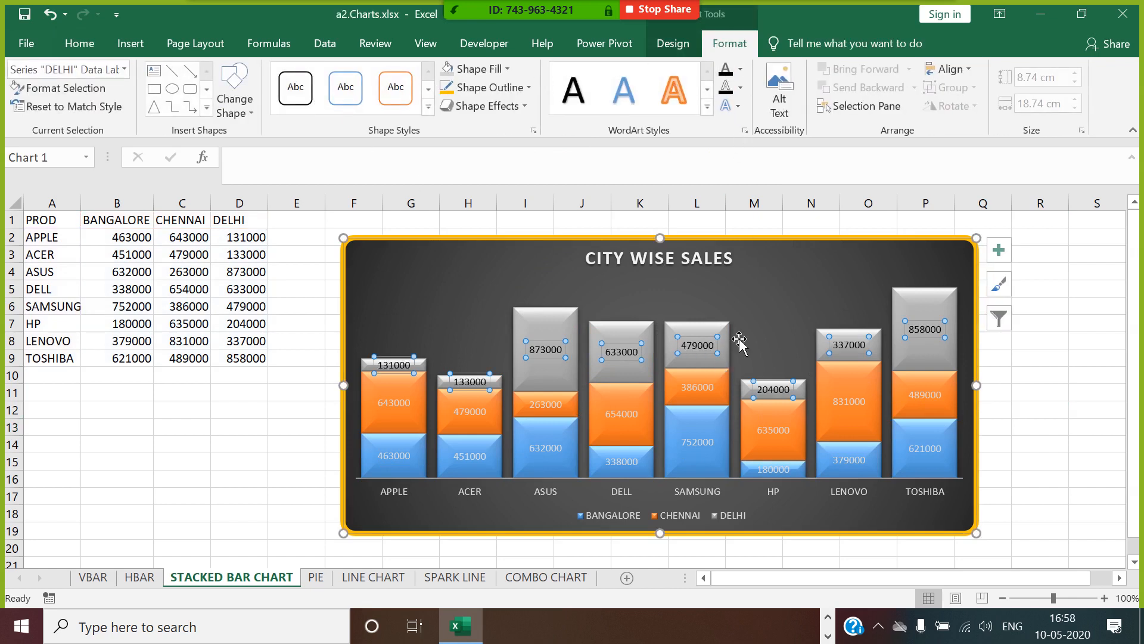
pyautogui.click(718, 392)
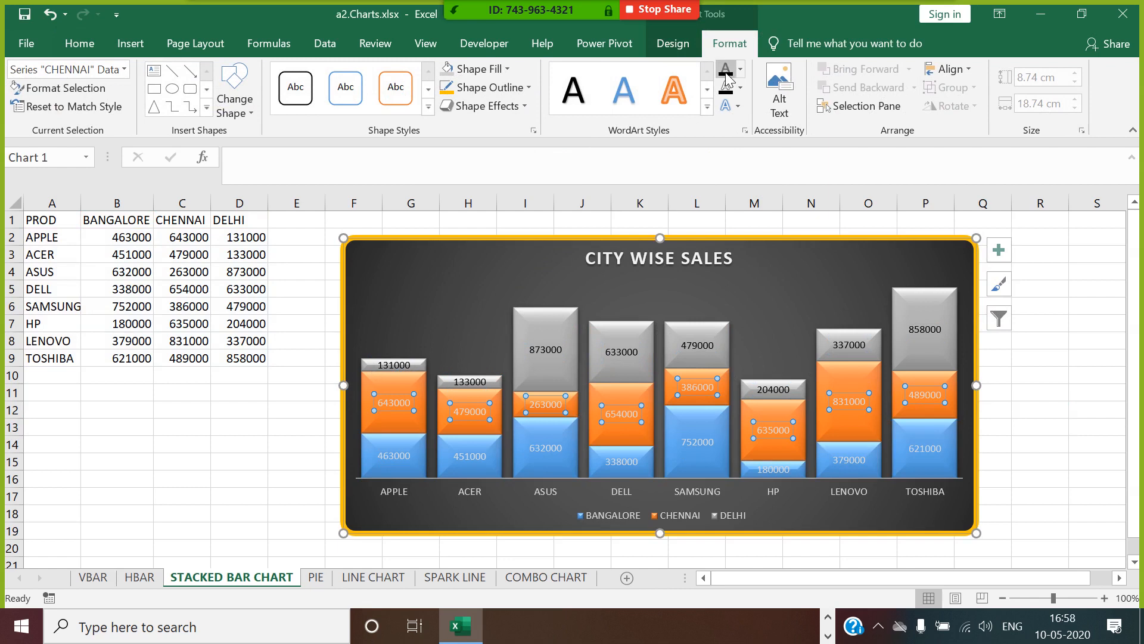
pyautogui.click(709, 447)
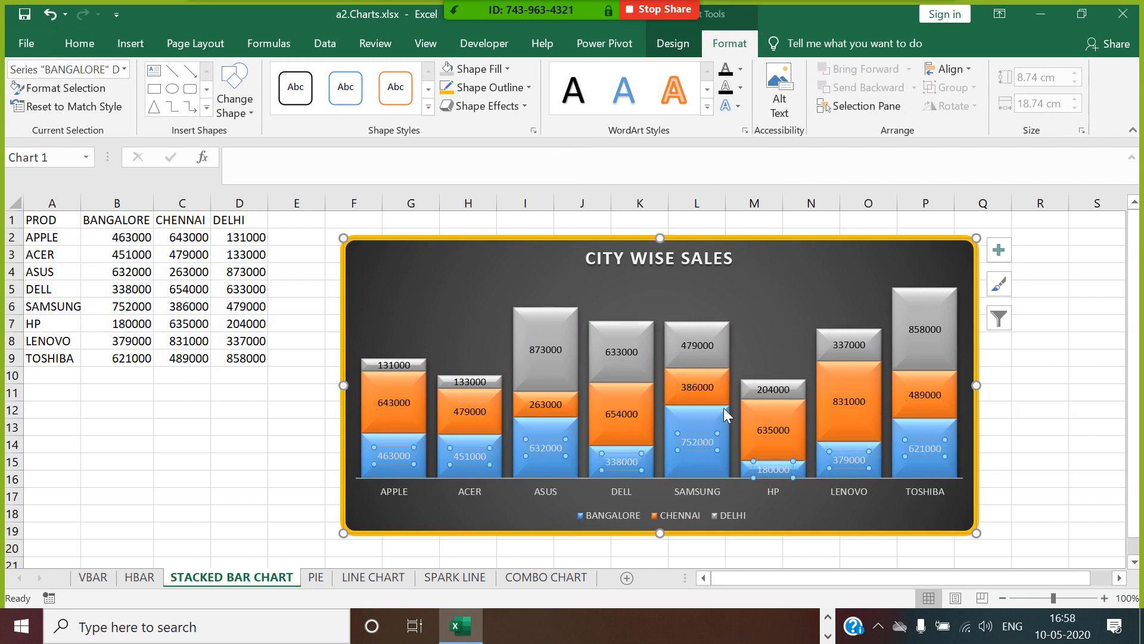
pyautogui.click(724, 74)
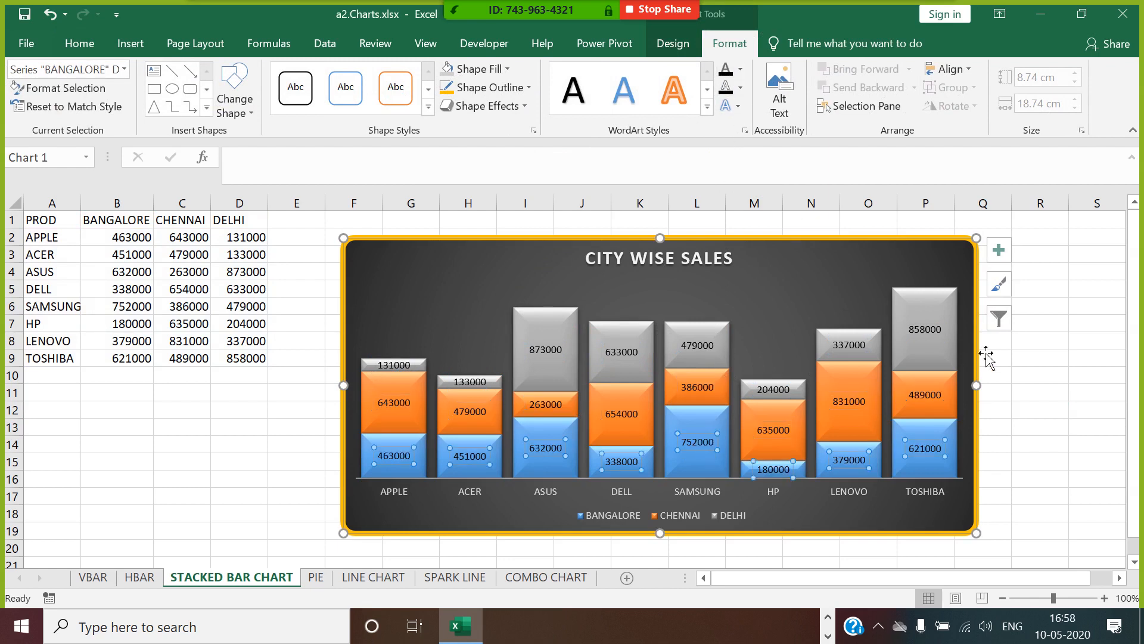
pyautogui.click(1102, 383)
pyautogui.click(942, 307)
pyautogui.click(926, 320)
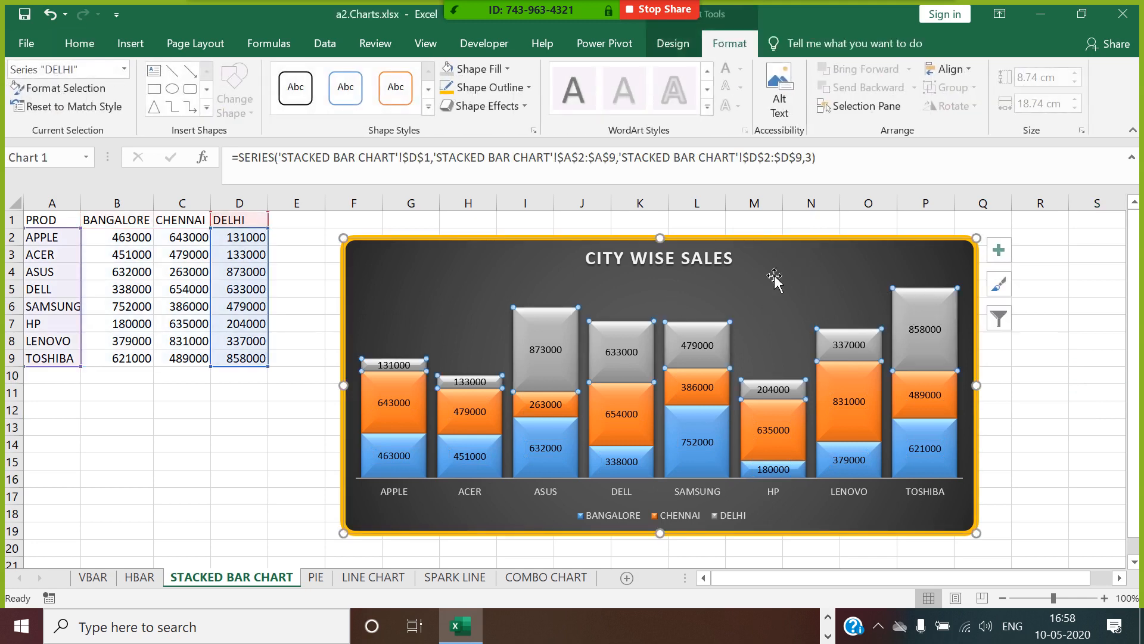
pyautogui.click(1047, 431)
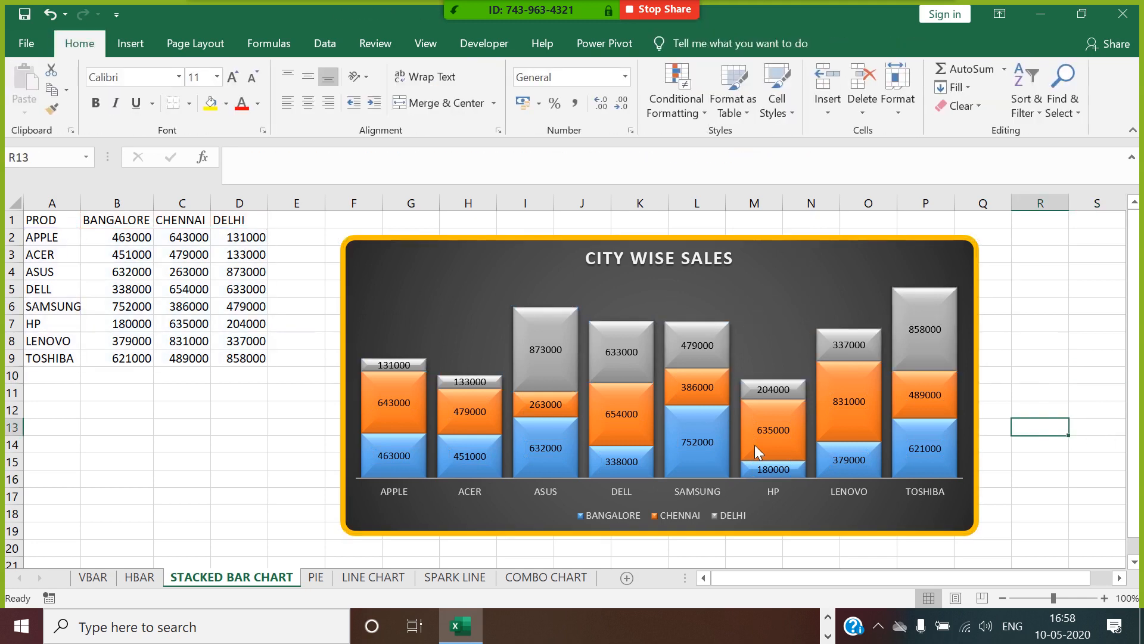
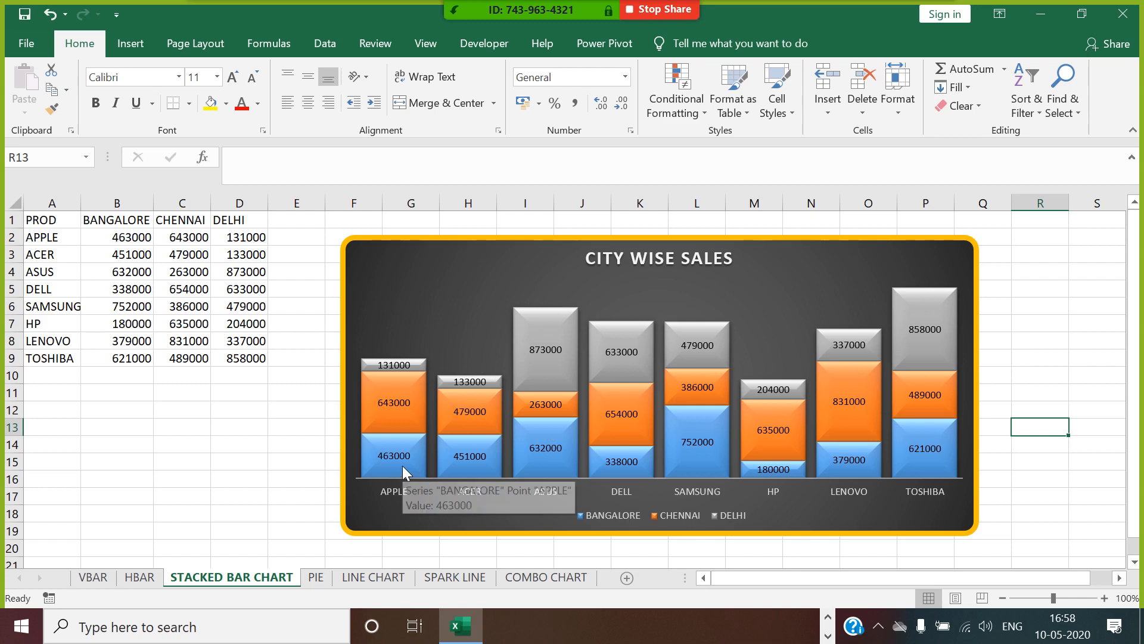
# Copy the PROD and BANGALORE columns, A1:B9, from the stacked bar chart sheet to A1 of the PIE sheet and autofit both columns.
pyautogui.moveTo(67, 227); pyautogui.dragTo(128, 359)
pyautogui.hotkey('ctrl', 'c')
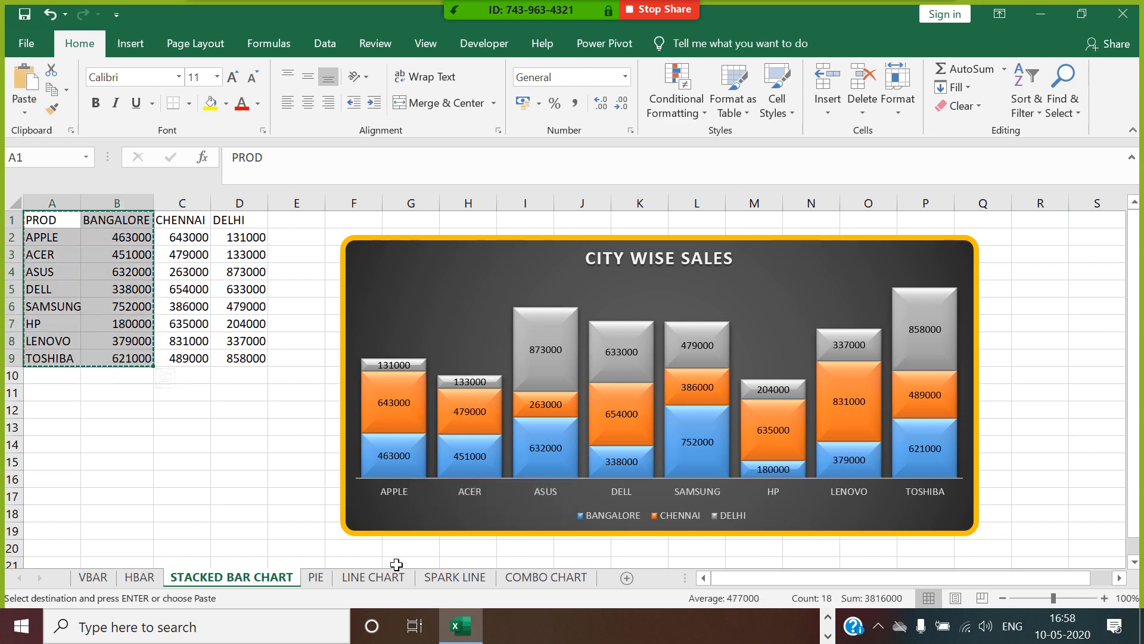
pyautogui.click(319, 578)
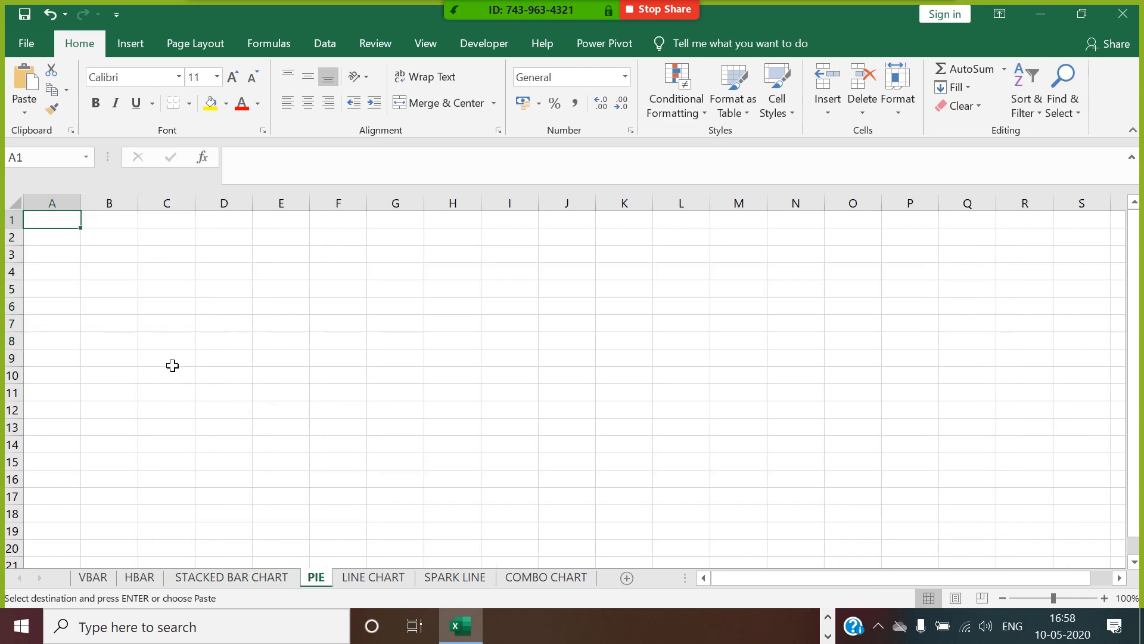
pyautogui.hotkey('ctrl', 'v')
pyautogui.click(377, 241)
pyautogui.doubleClick(147, 214)
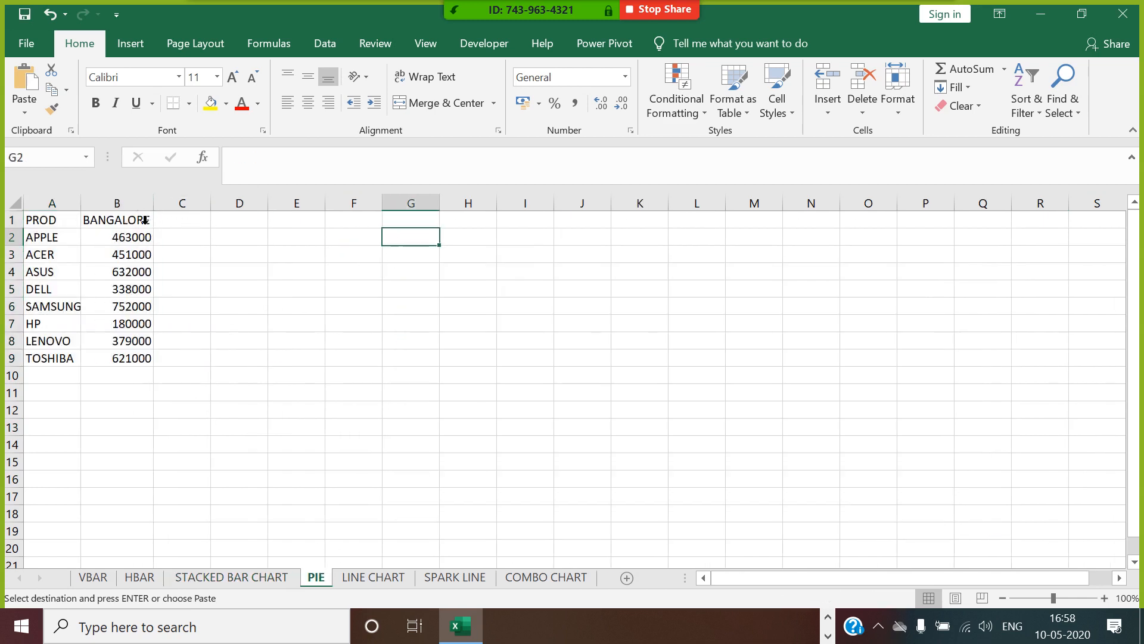
pyautogui.doubleClick(87, 214)
# Change the header in B1 of the PIE sheet to SALES.
pyautogui.click(128, 219)
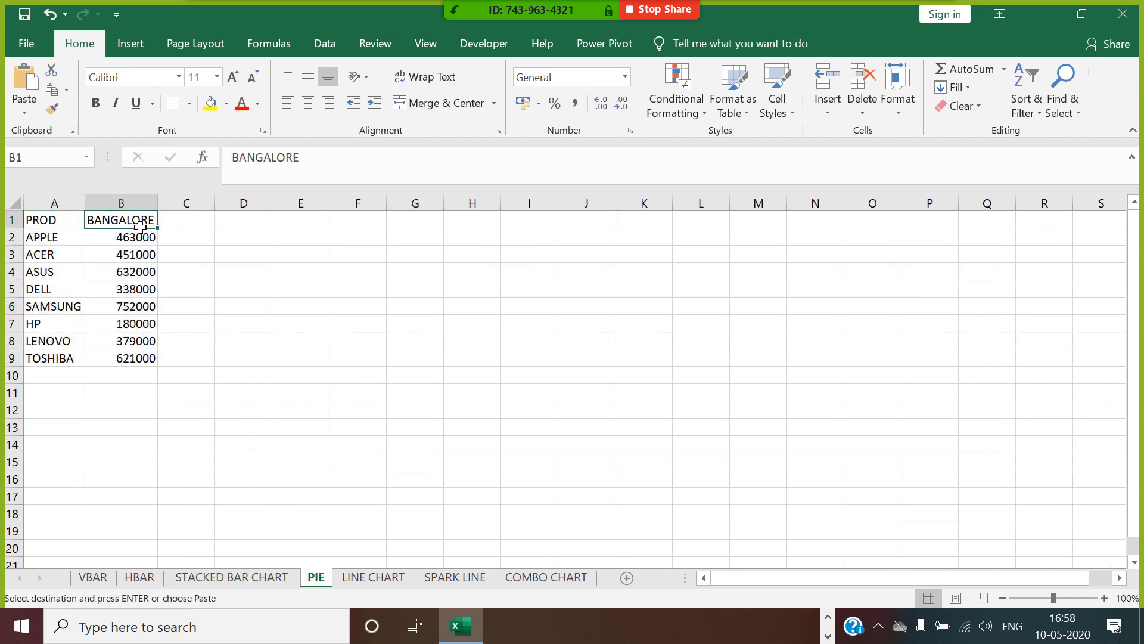
pyautogui.write('SALES')
pyautogui.click(207, 271)
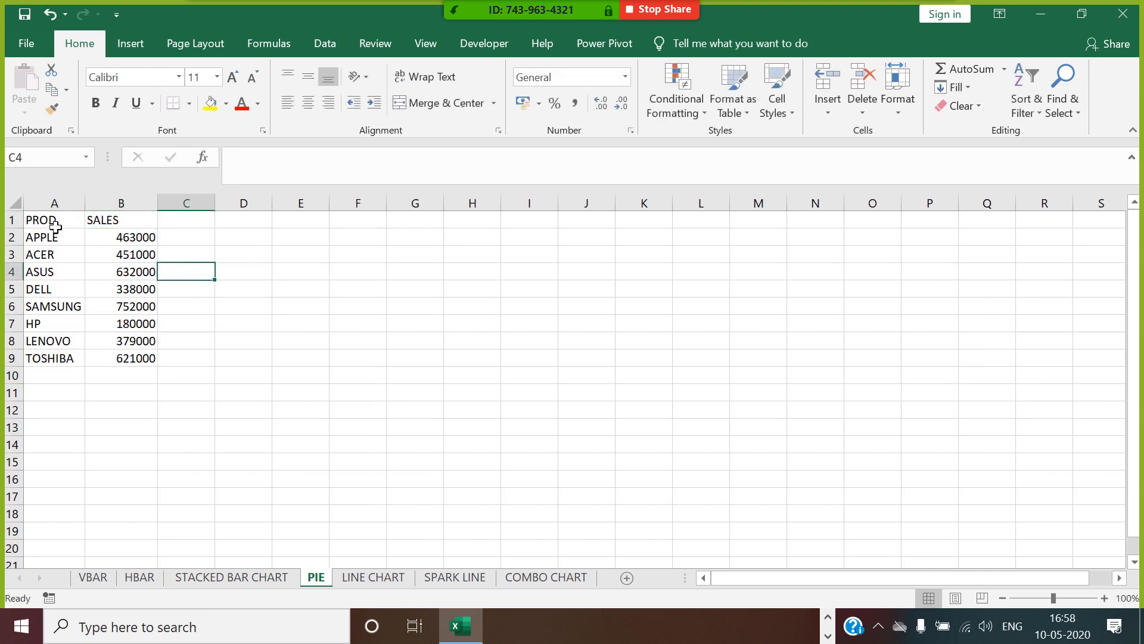
# Insert a 2-D pie chart from A1:B9 and place it beside the data, level with the first row.
pyautogui.moveTo(56, 220); pyautogui.dragTo(134, 357)
pyautogui.click(142, 40)
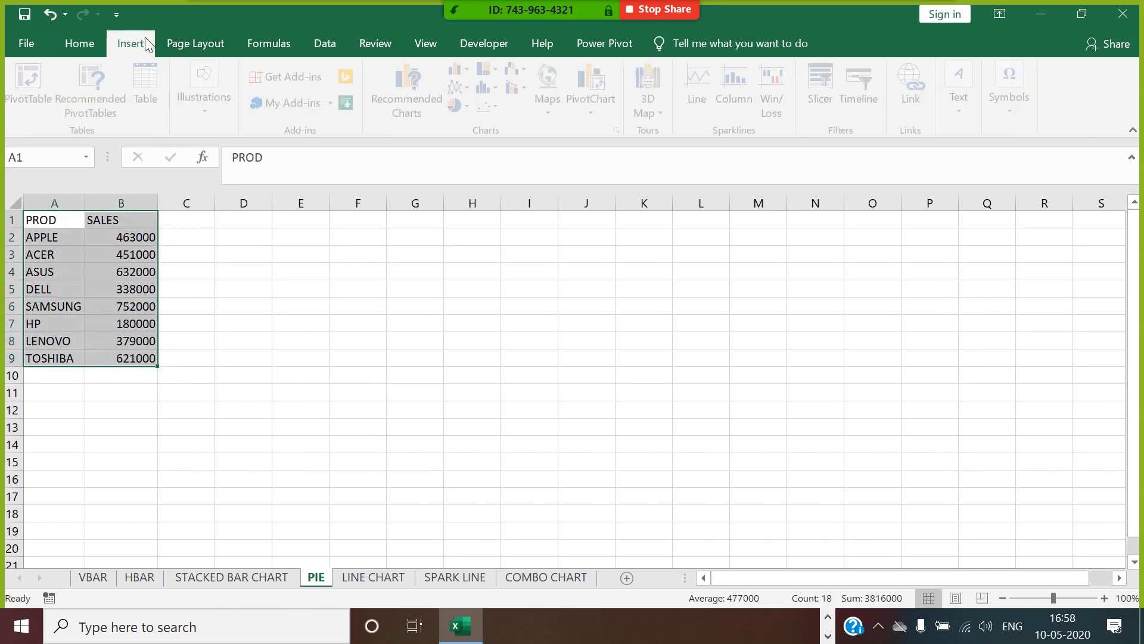
pyautogui.click(470, 106)
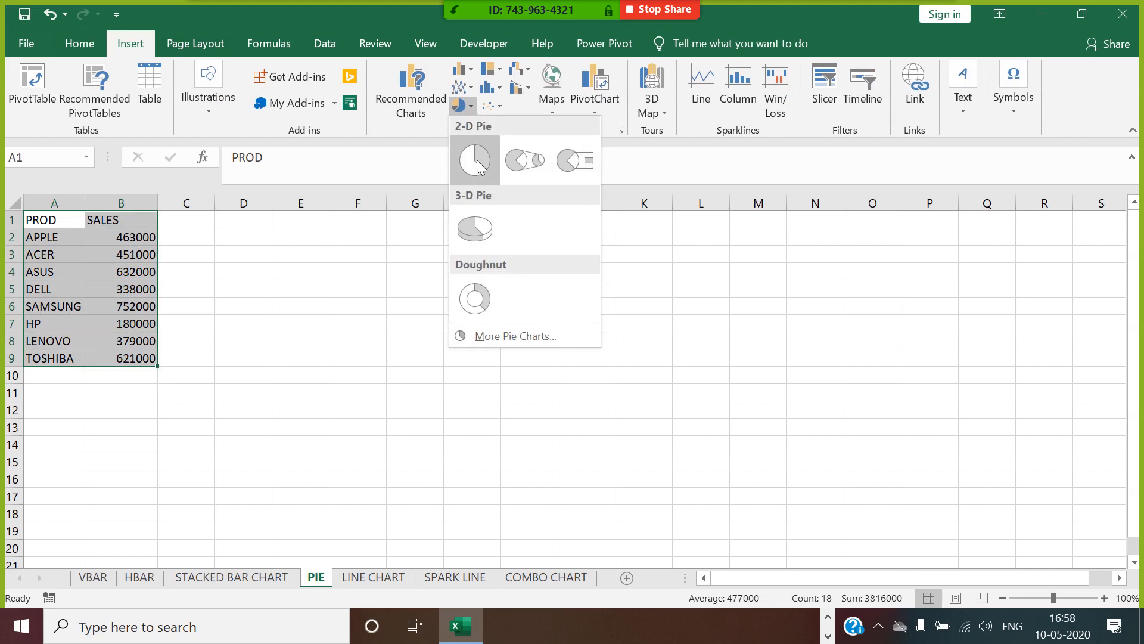
pyautogui.click(475, 231)
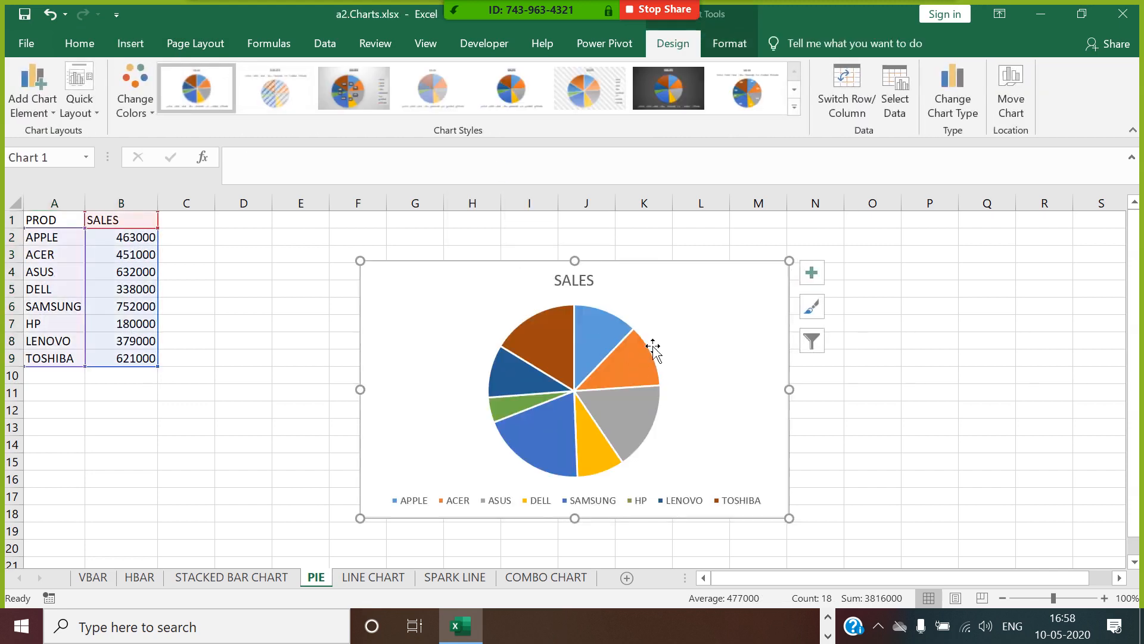
pyautogui.moveTo(661, 274); pyautogui.dragTo(558, 234)
pyautogui.click(818, 306)
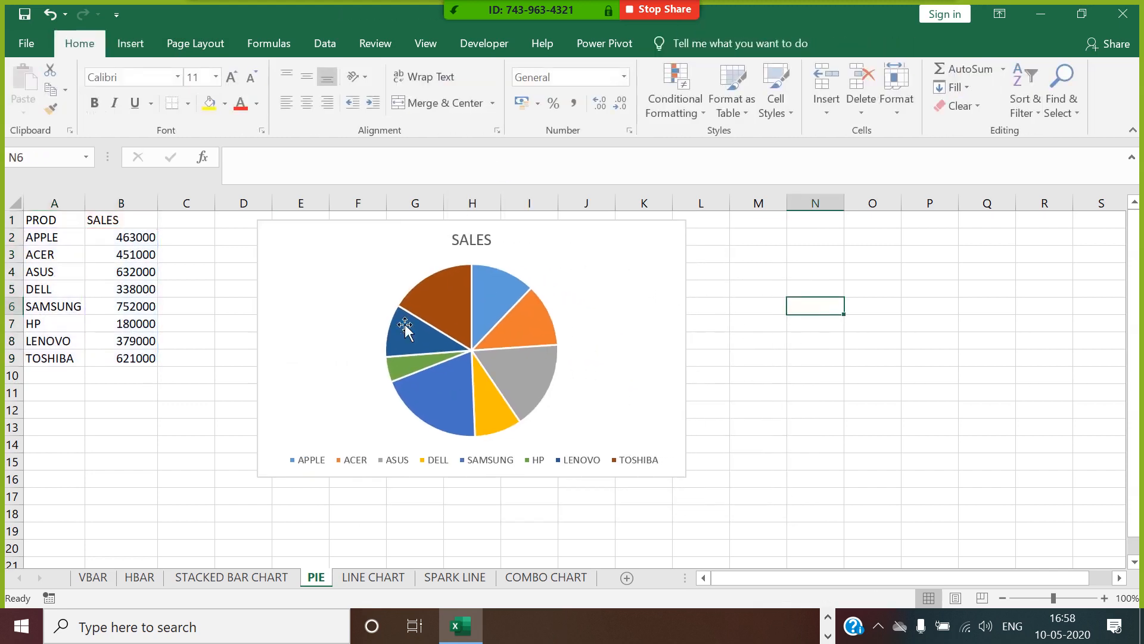
# Insert a 3-D pie chart from the same A1:B9 data and place it to the right of the 2-D pie.
pyautogui.moveTo(54, 220); pyautogui.dragTo(146, 361)
pyautogui.click(146, 45)
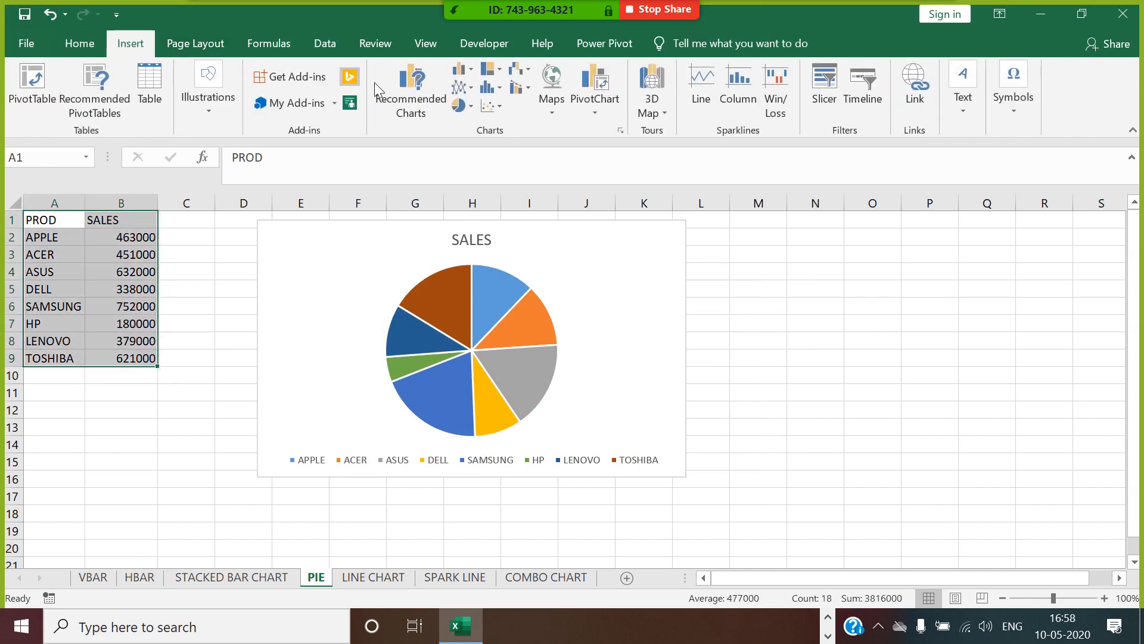
pyautogui.click(471, 109)
pyautogui.click(479, 230)
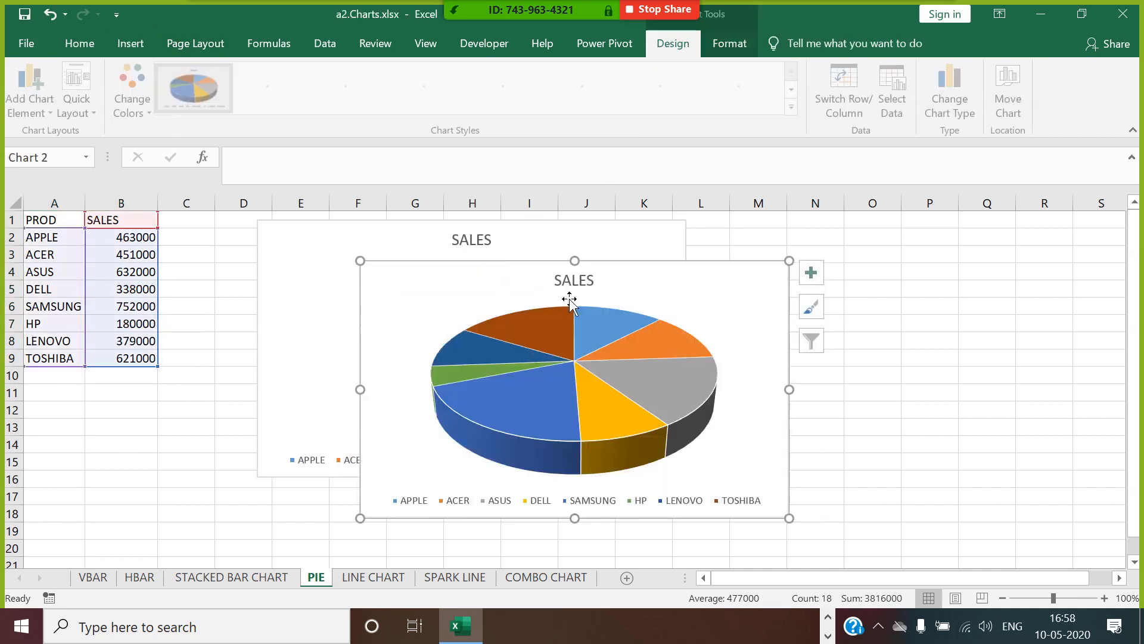
pyautogui.moveTo(648, 266); pyautogui.dragTo(995, 229)
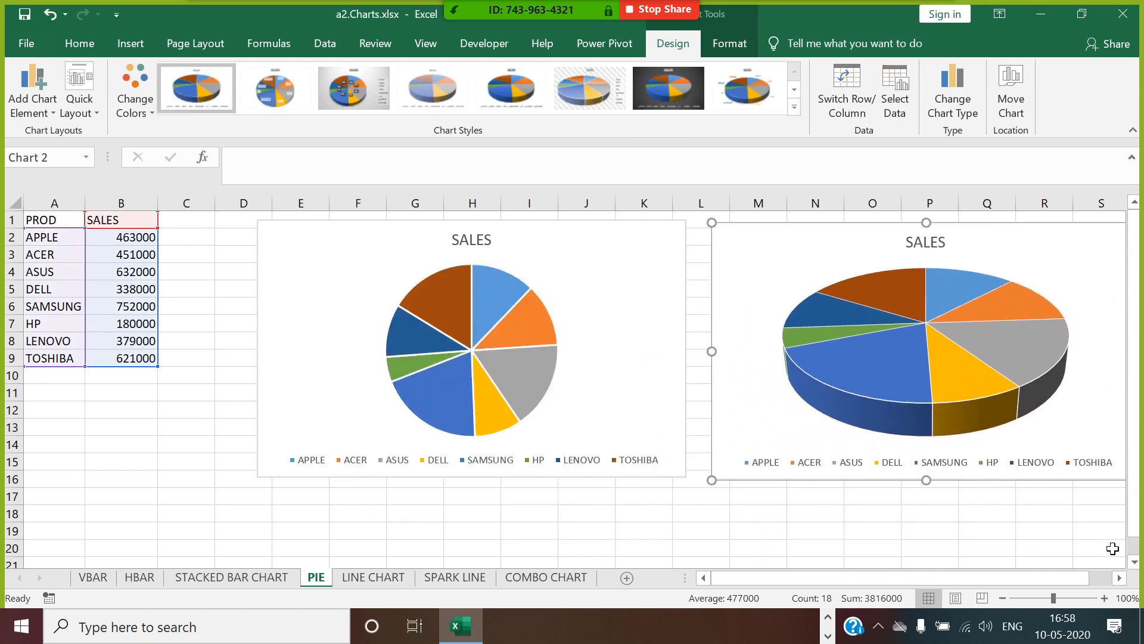
# Nudge the 2-D pie chart slightly so that it lines up with the 3-D pie chart.
pyautogui.click(1121, 582)
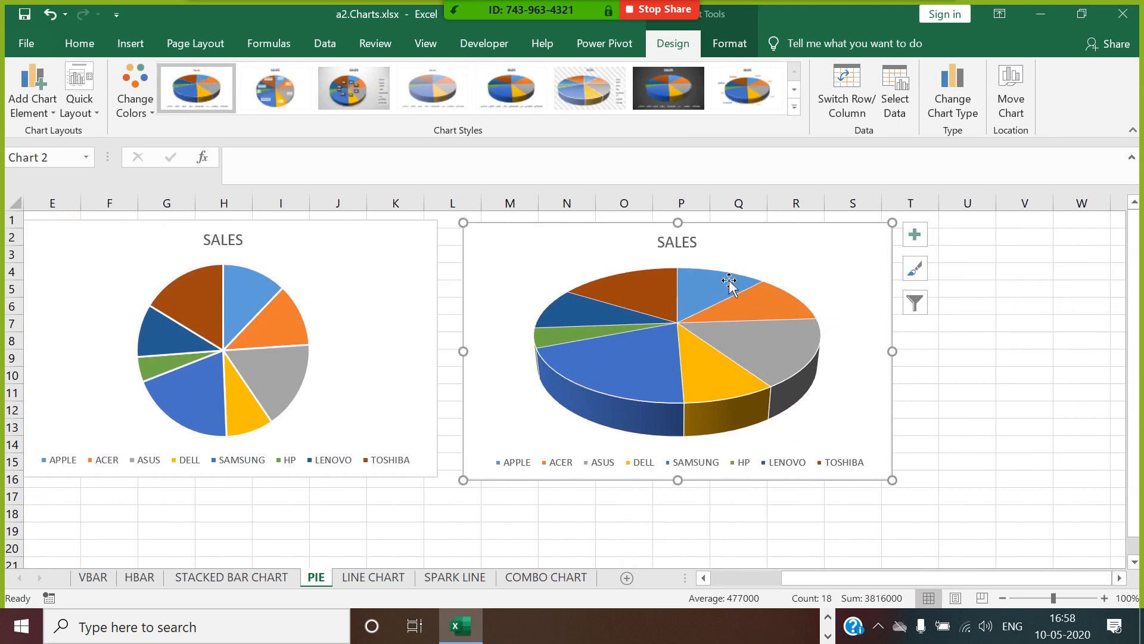
pyautogui.click(708, 307)
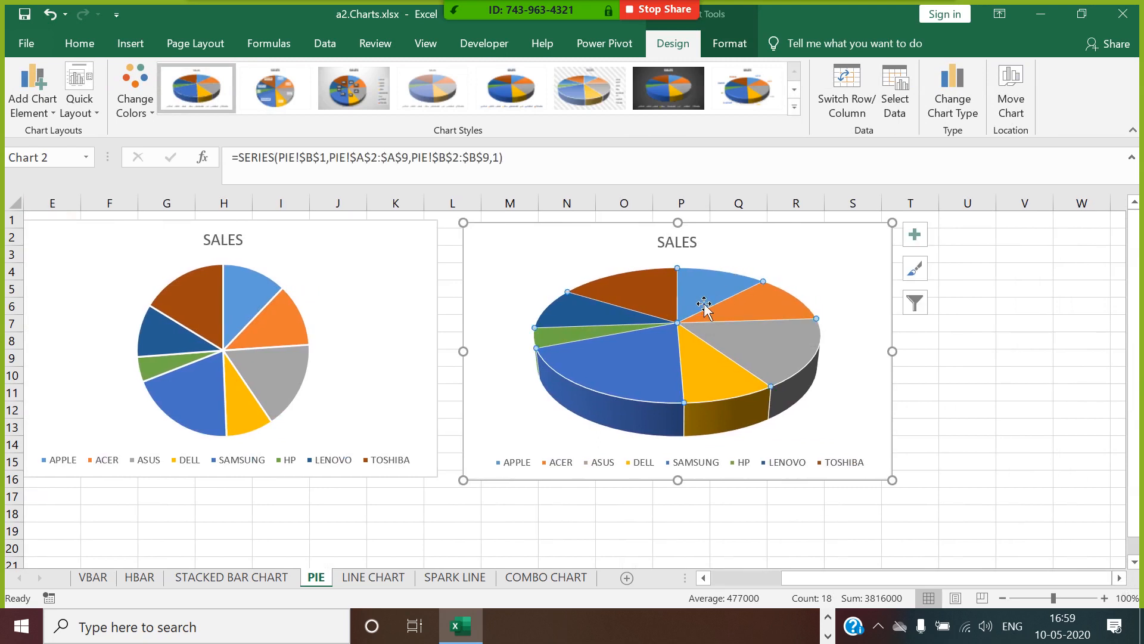
pyautogui.click(275, 325)
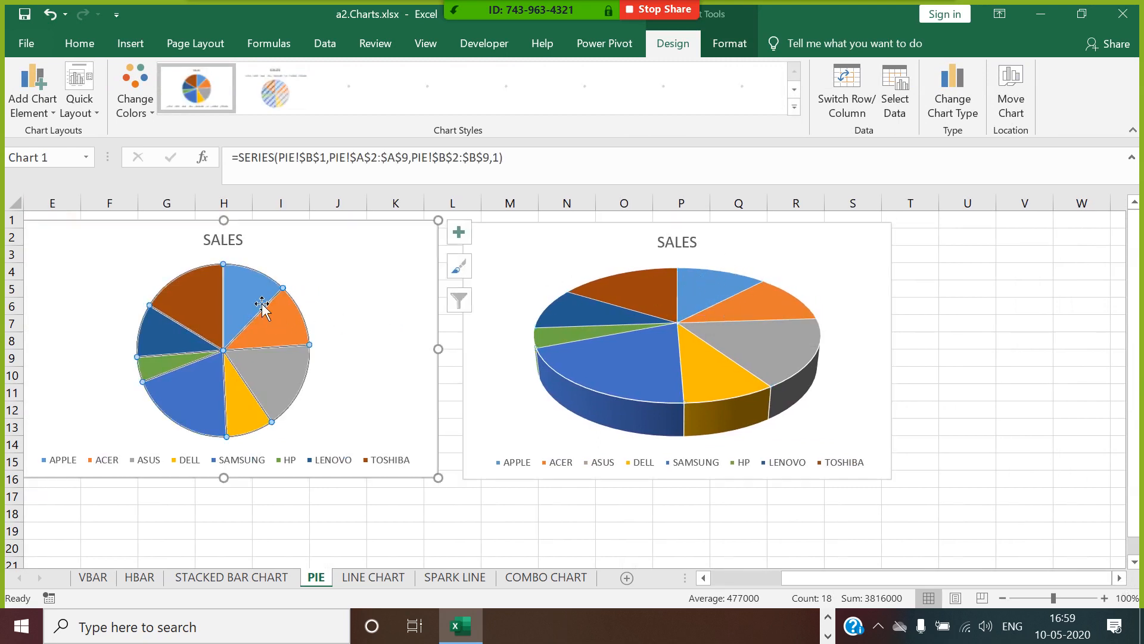
pyautogui.moveTo(312, 280); pyautogui.dragTo(314, 283)
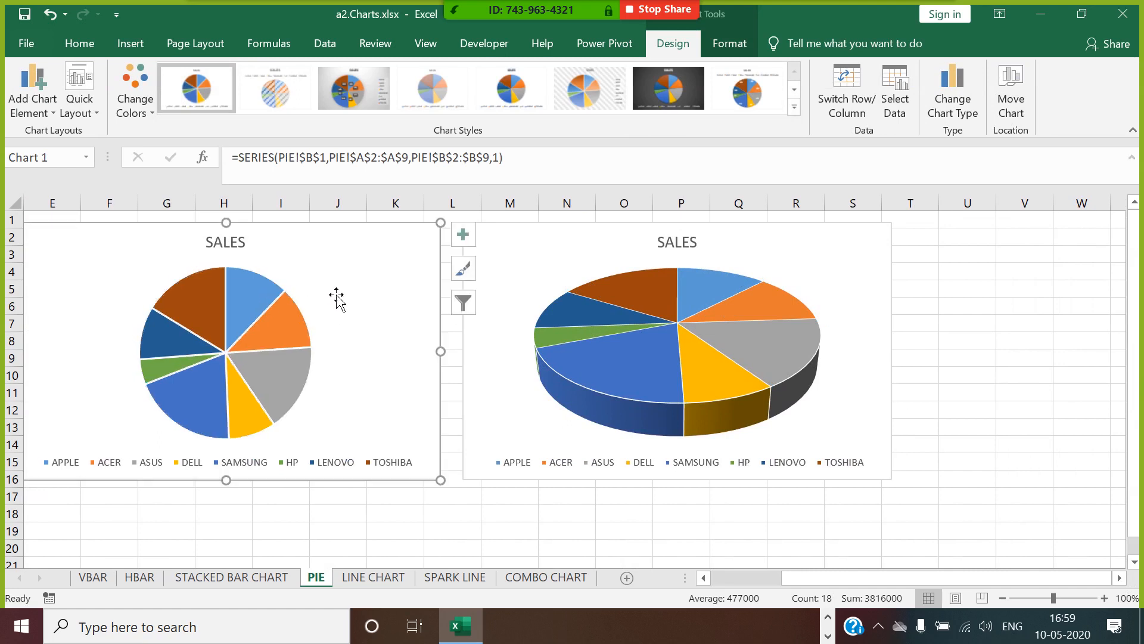
pyautogui.moveTo(877, 578); pyautogui.dragTo(745, 574)
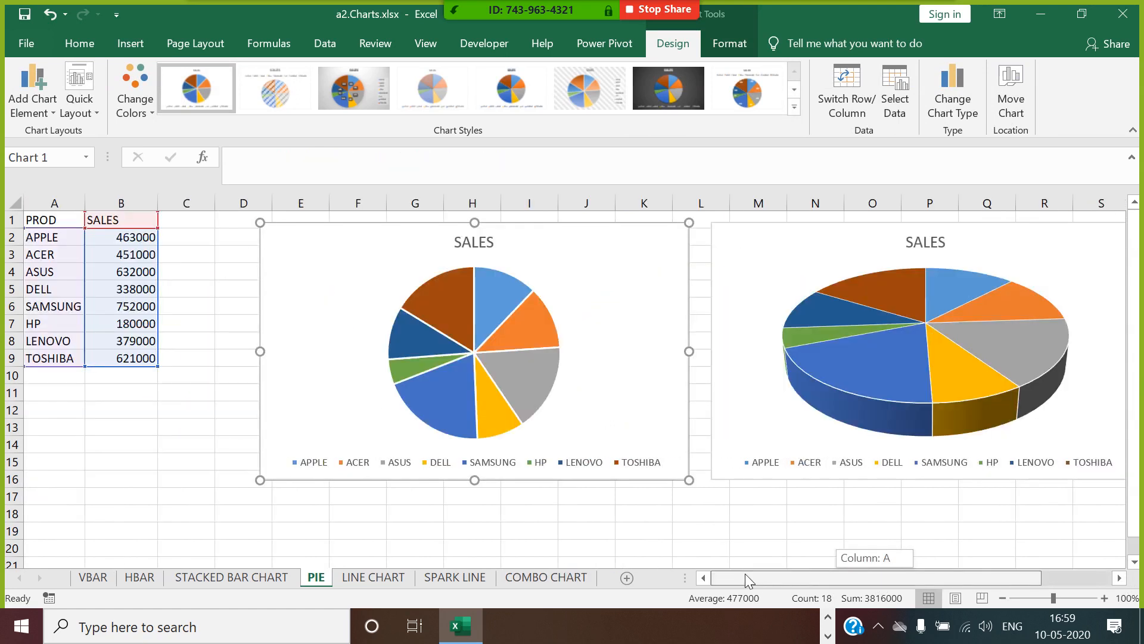
# Delete the SALES titles from both pie charts.
pyautogui.click(490, 255)
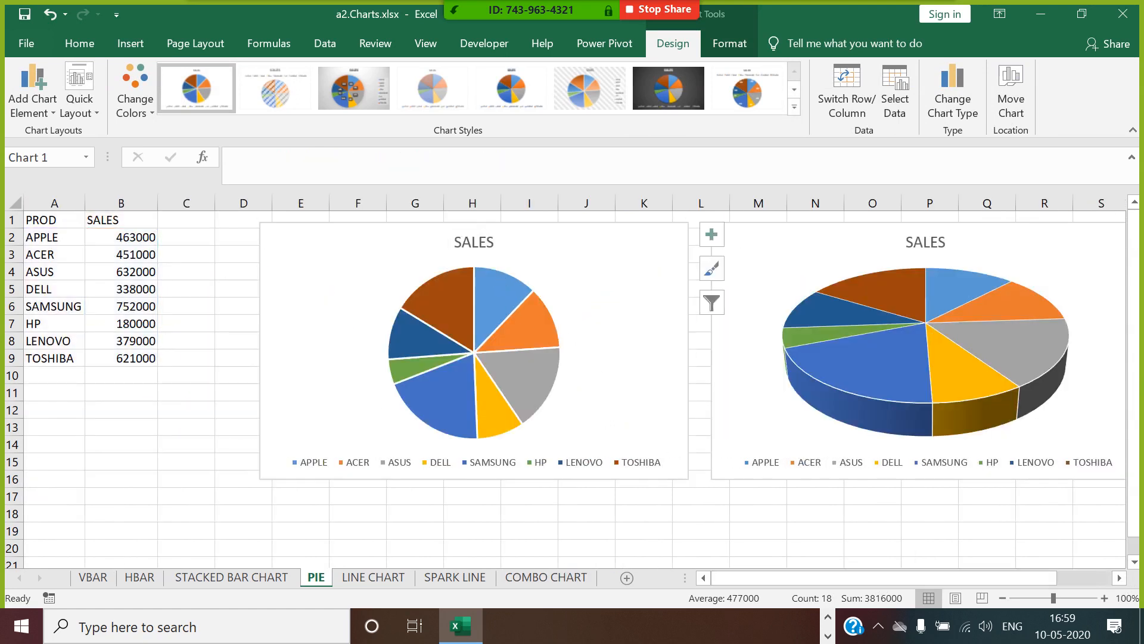
pyautogui.press('Delete')
pyautogui.click(940, 258)
pyautogui.press('Delete')
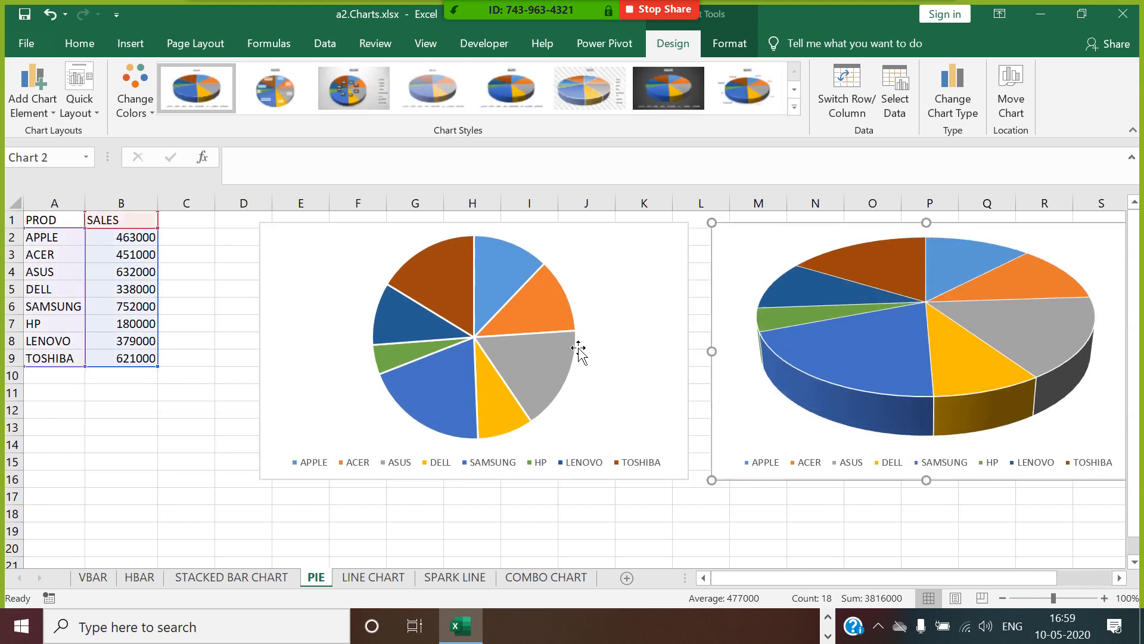
# Add data labels to the slices of the 2-D pie chart.
pyautogui.click(454, 291)
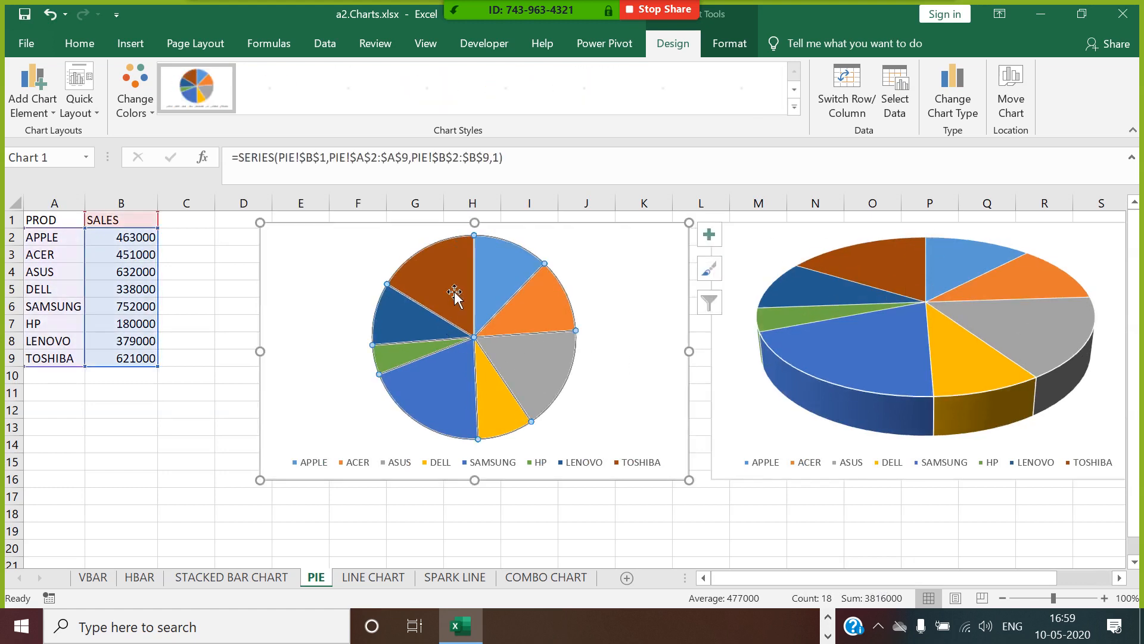
pyautogui.rightClick(447, 285)
pyautogui.click(511, 407)
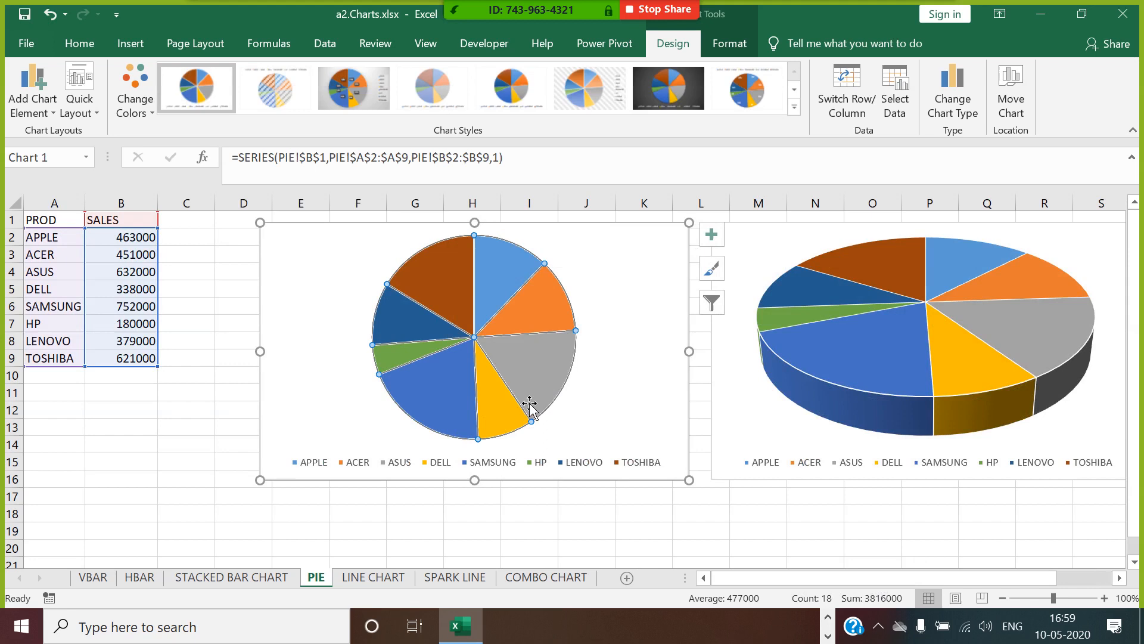
# Make the 2-D pie's data labels show the percentage instead of the value, and select the sales figures in B2:B9.
pyautogui.click(452, 289)
pyautogui.rightClick(448, 286)
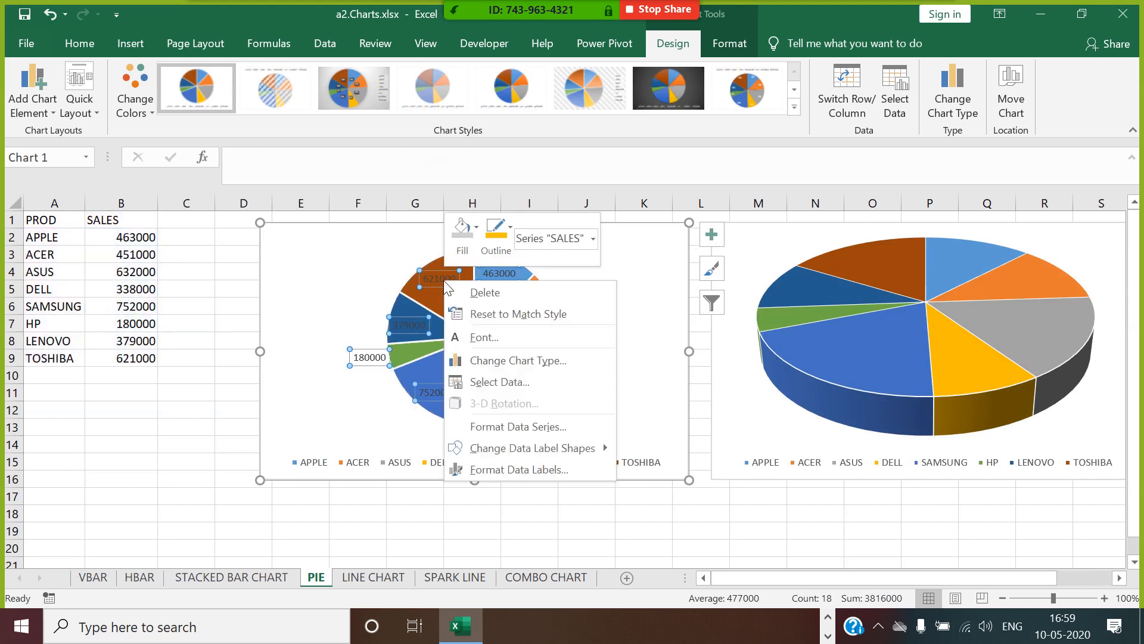
pyautogui.click(531, 467)
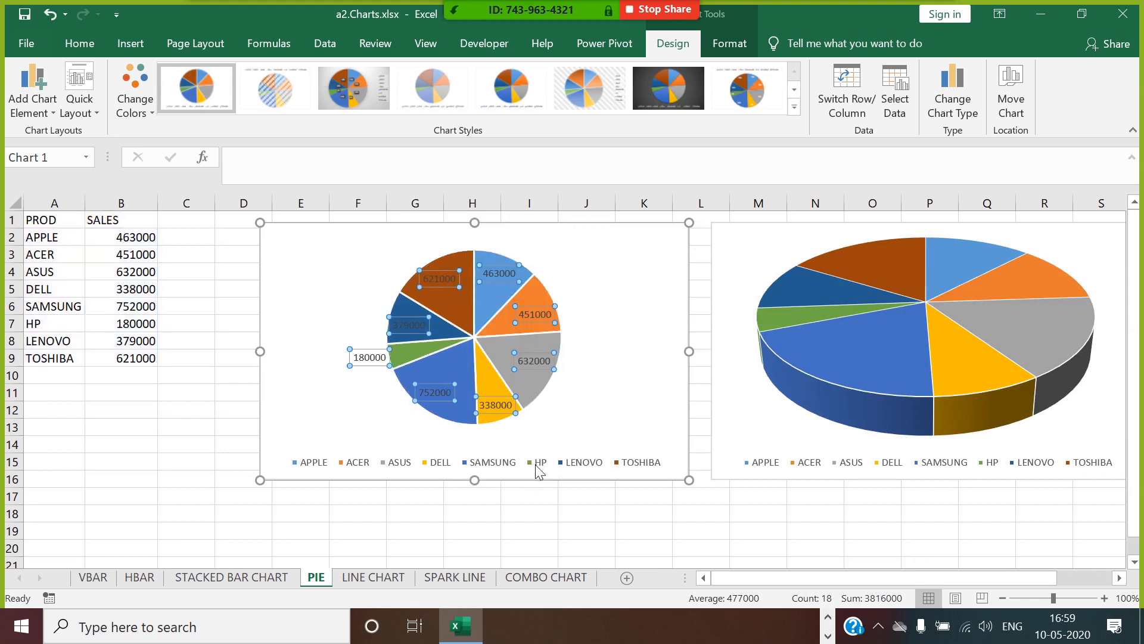
pyautogui.click(928, 429)
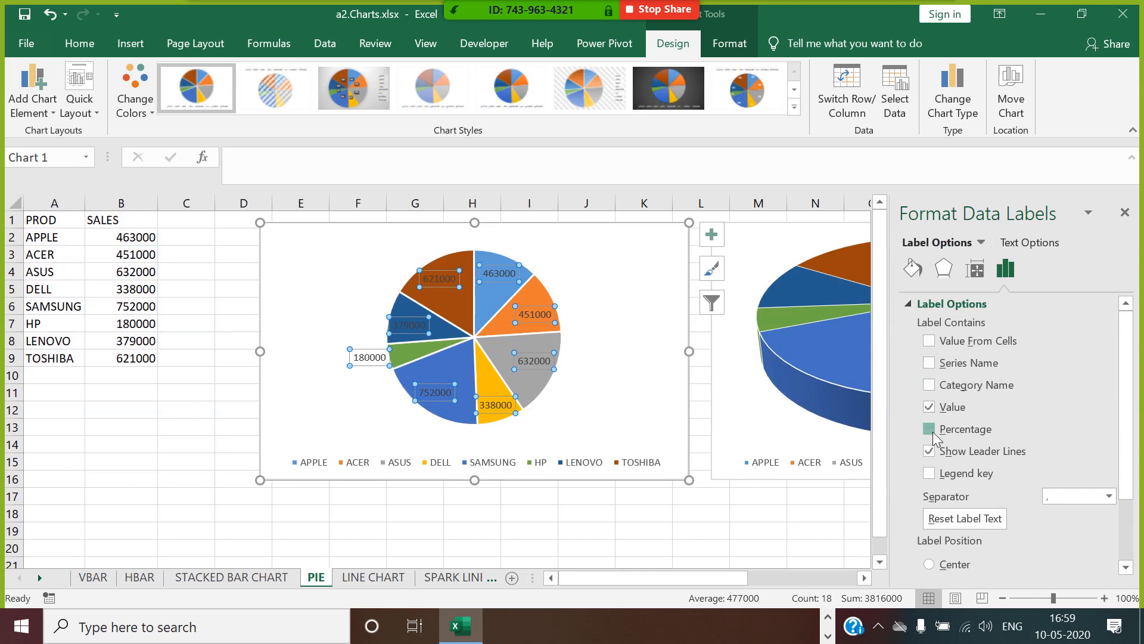
pyautogui.click(929, 407)
pyautogui.click(1125, 212)
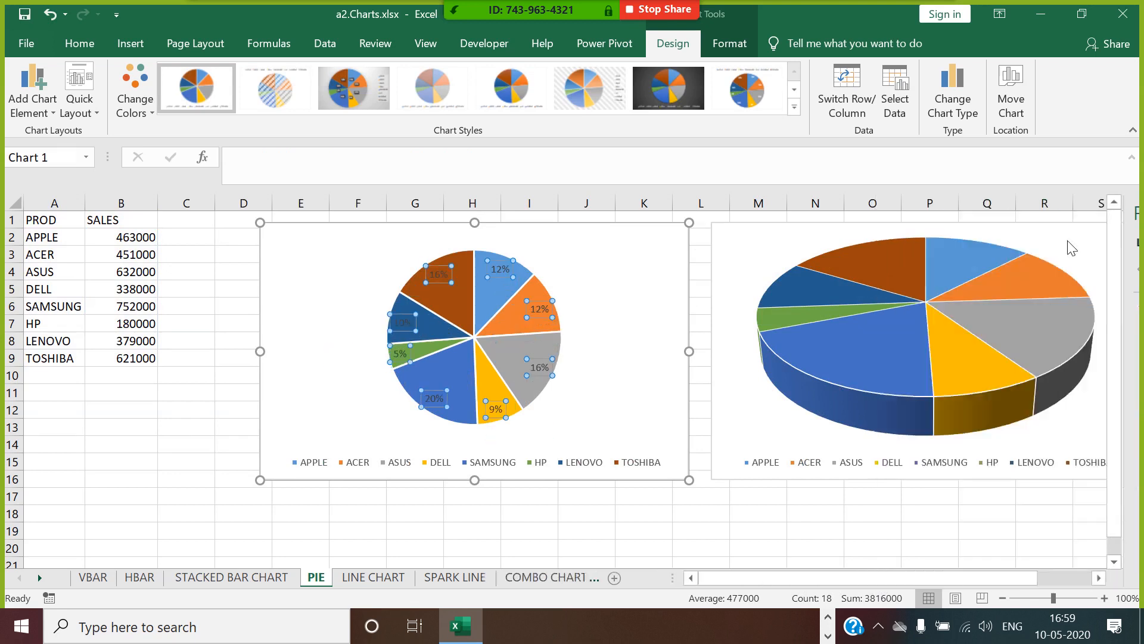
pyautogui.click(525, 546)
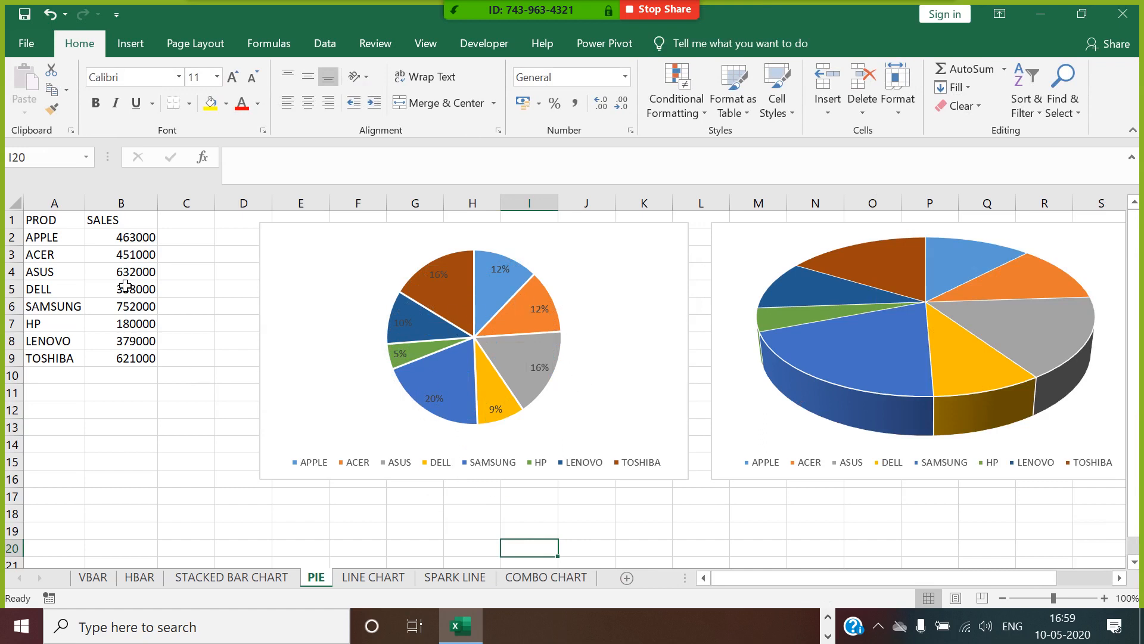
pyautogui.moveTo(123, 244); pyautogui.dragTo(122, 358)
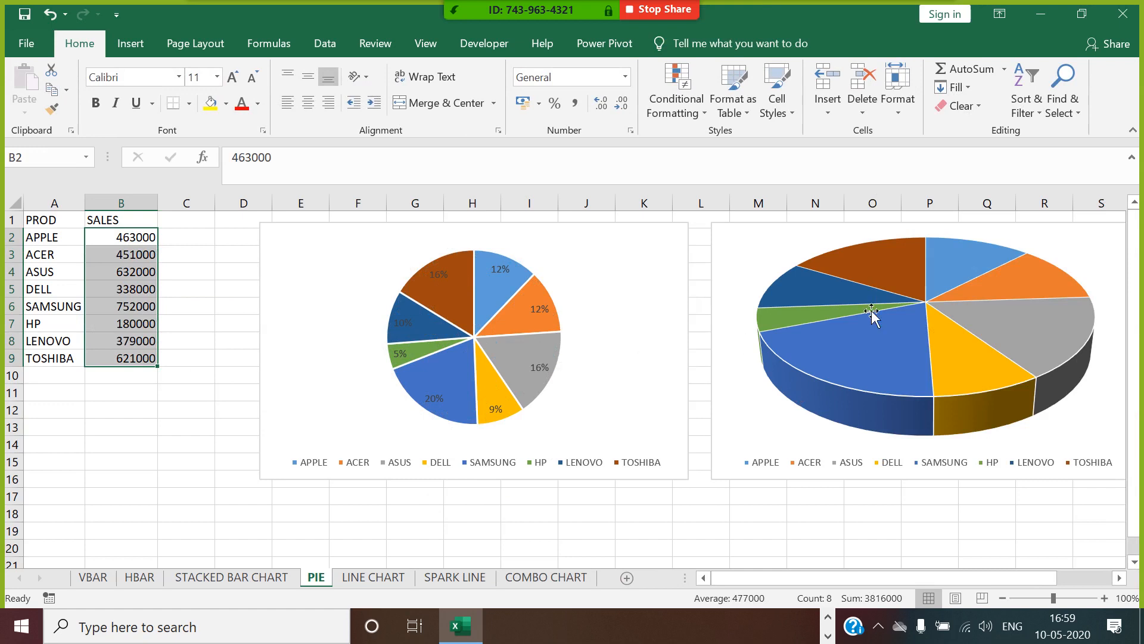
# Add data labels to the slices of the 3-D pie chart.
pyautogui.click(892, 276)
pyautogui.rightClick(889, 271)
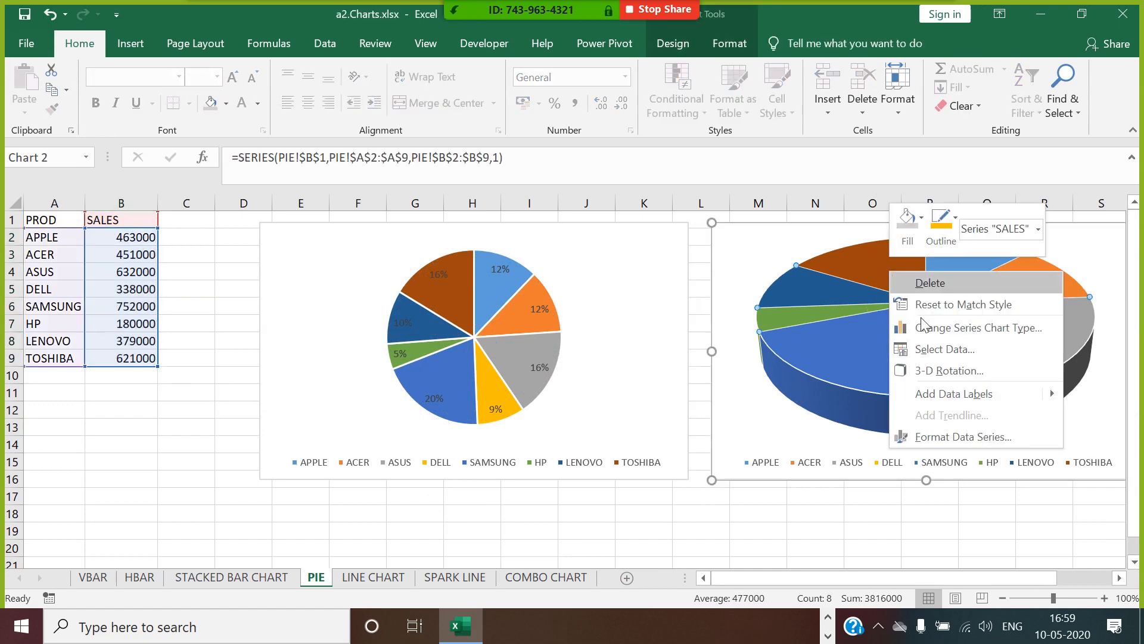
pyautogui.click(960, 394)
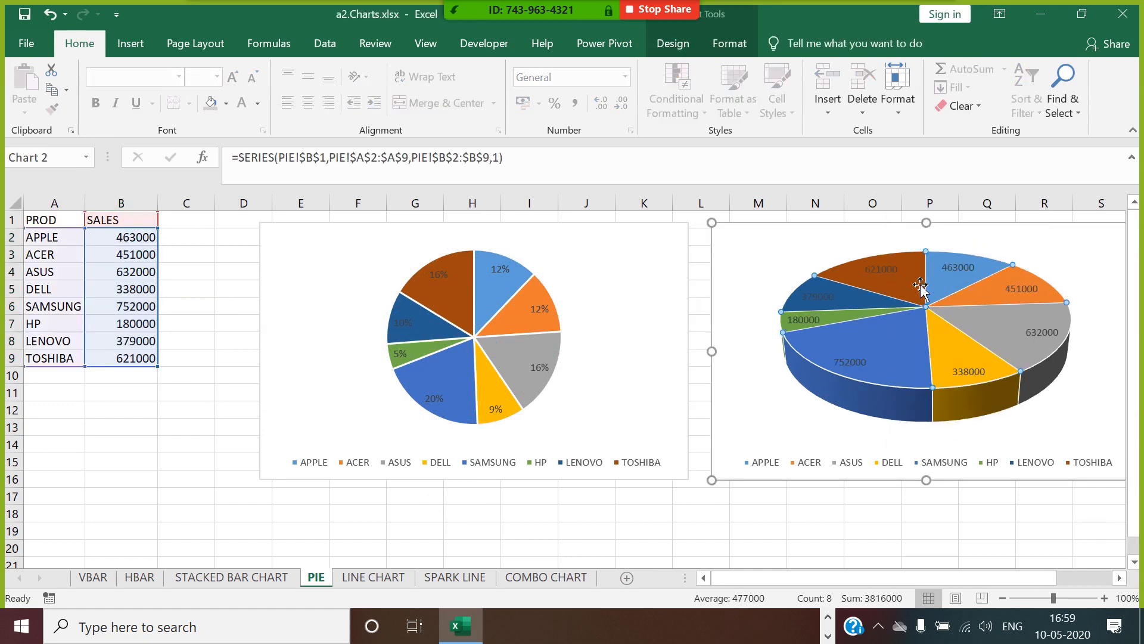
# Make the 3-D pie's data labels show the percentage instead of the value.
pyautogui.rightClick(893, 271)
pyautogui.click(983, 461)
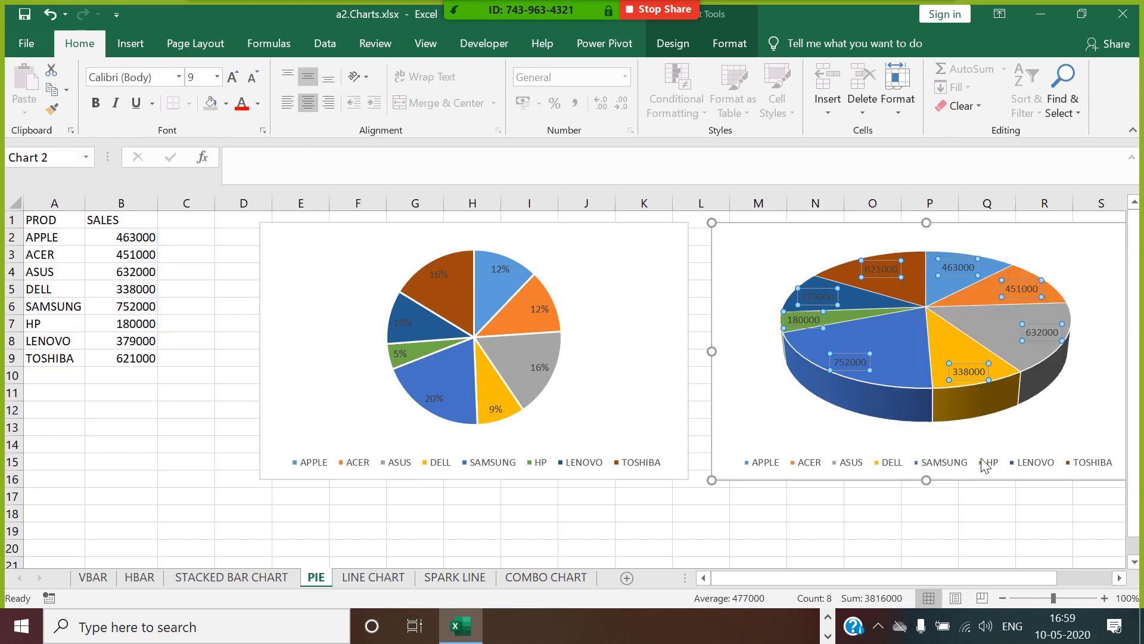
pyautogui.click(929, 430)
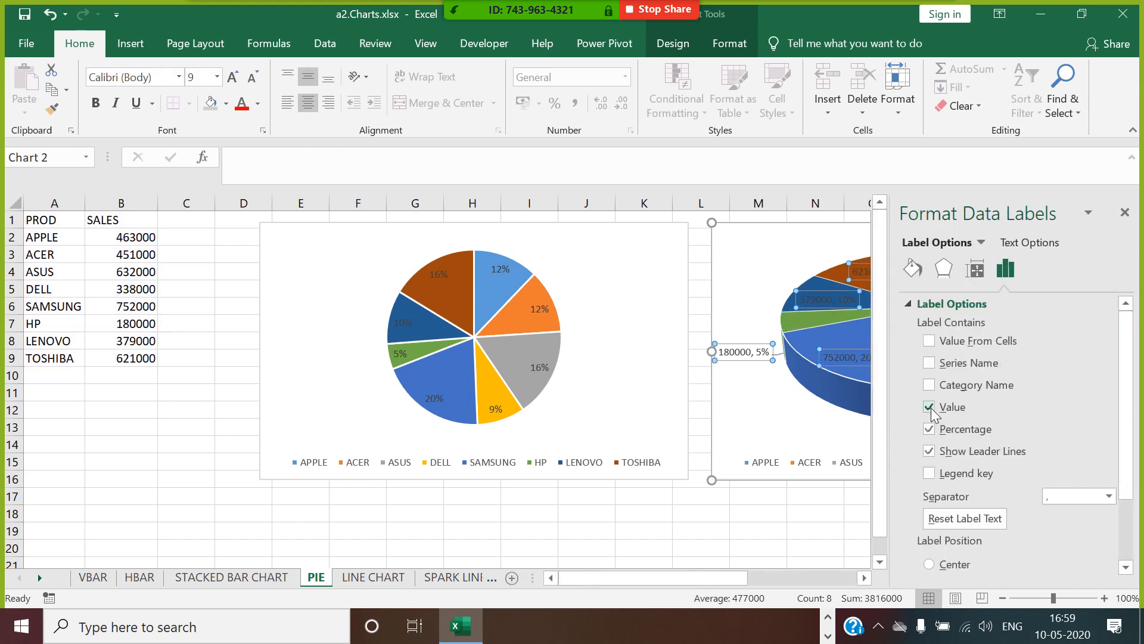
pyautogui.click(928, 407)
pyautogui.click(1133, 212)
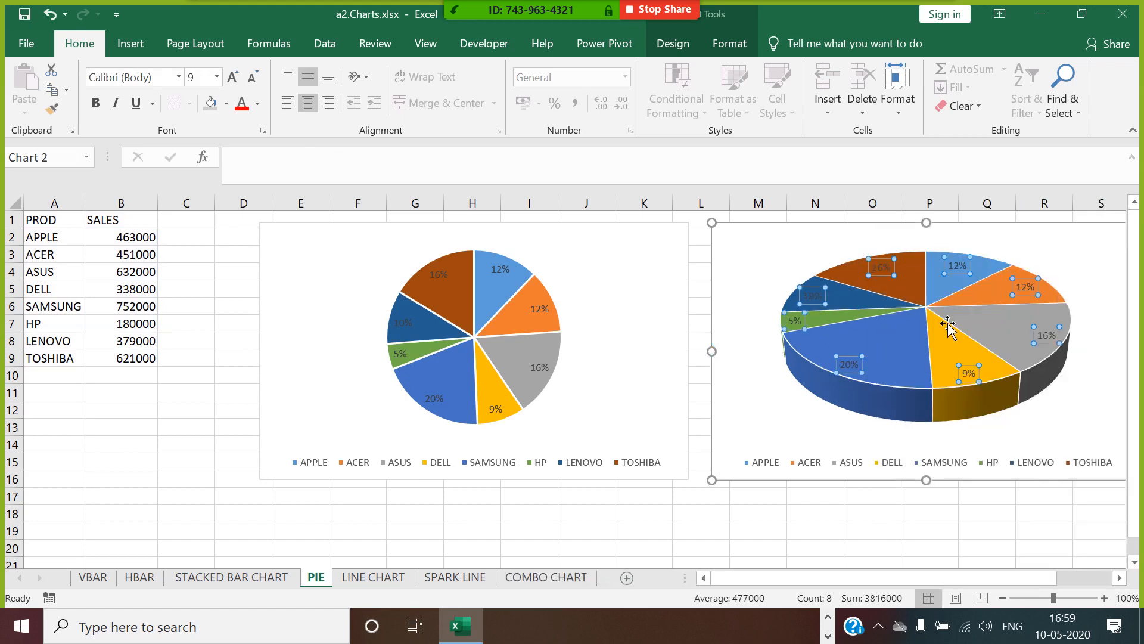
# Add the category name to the 3-D pie's data labels beside the percentage, with the series name switched off.
pyautogui.rightClick(963, 276)
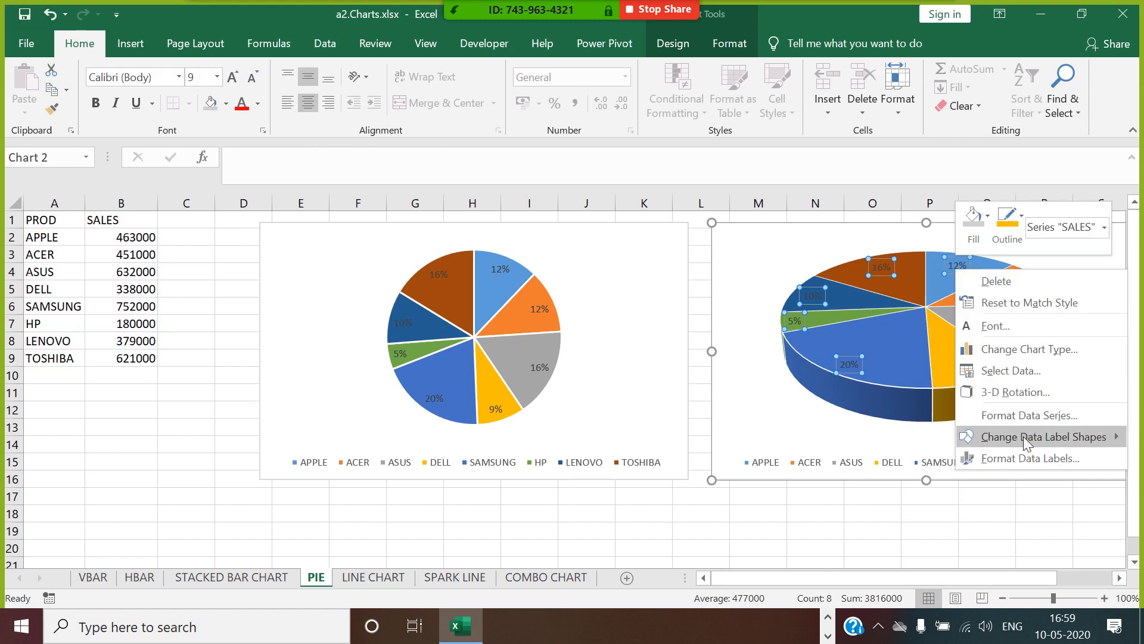
pyautogui.click(1033, 462)
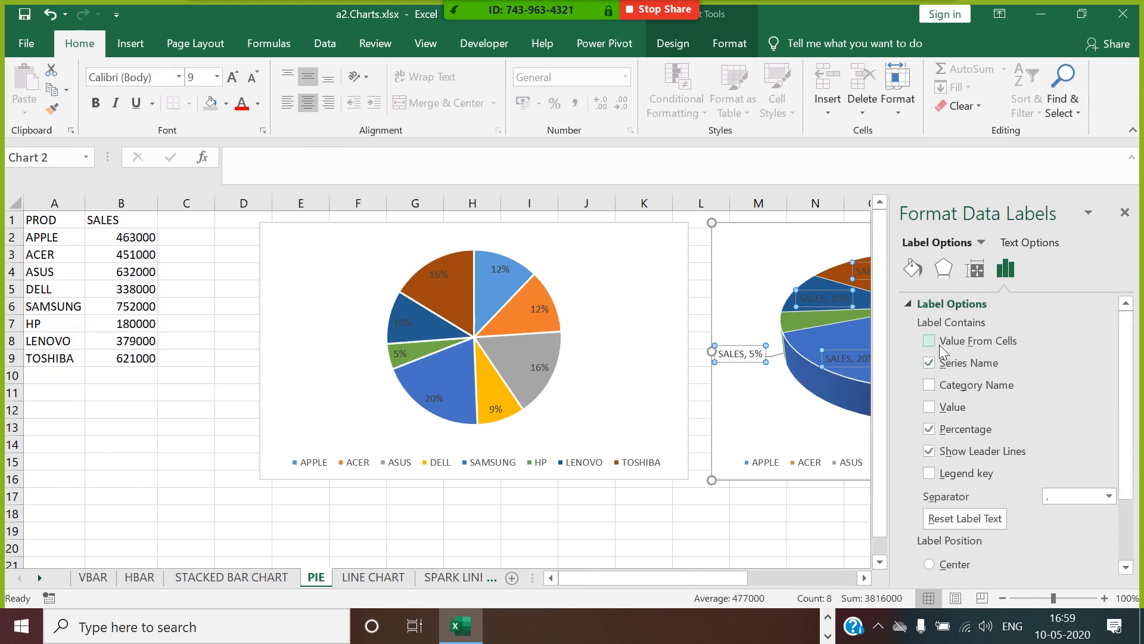
pyautogui.click(935, 386)
pyautogui.click(966, 362)
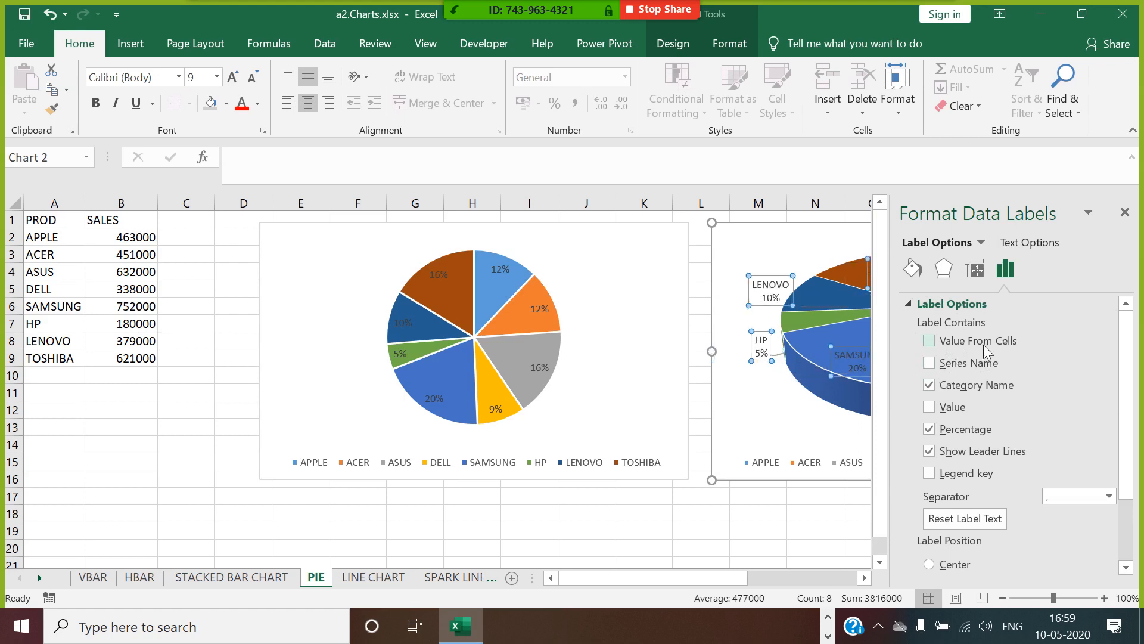
# Set the 3-D pie series' angle of first slice to 39° and its pie explosion to 16%.
pyautogui.click(1124, 213)
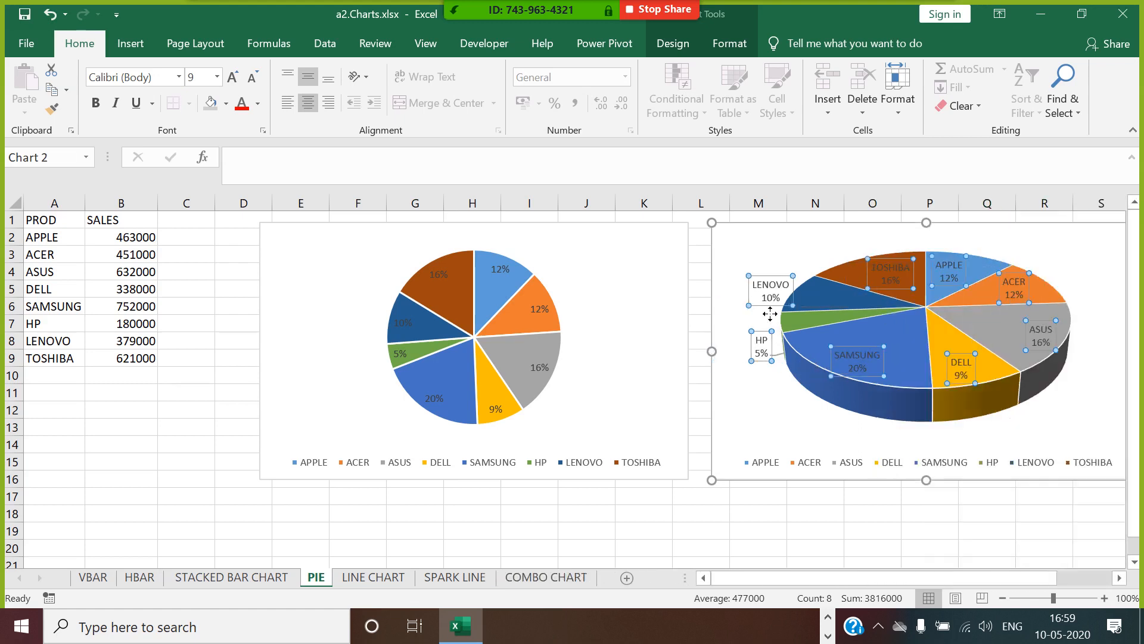
pyautogui.click(1118, 578)
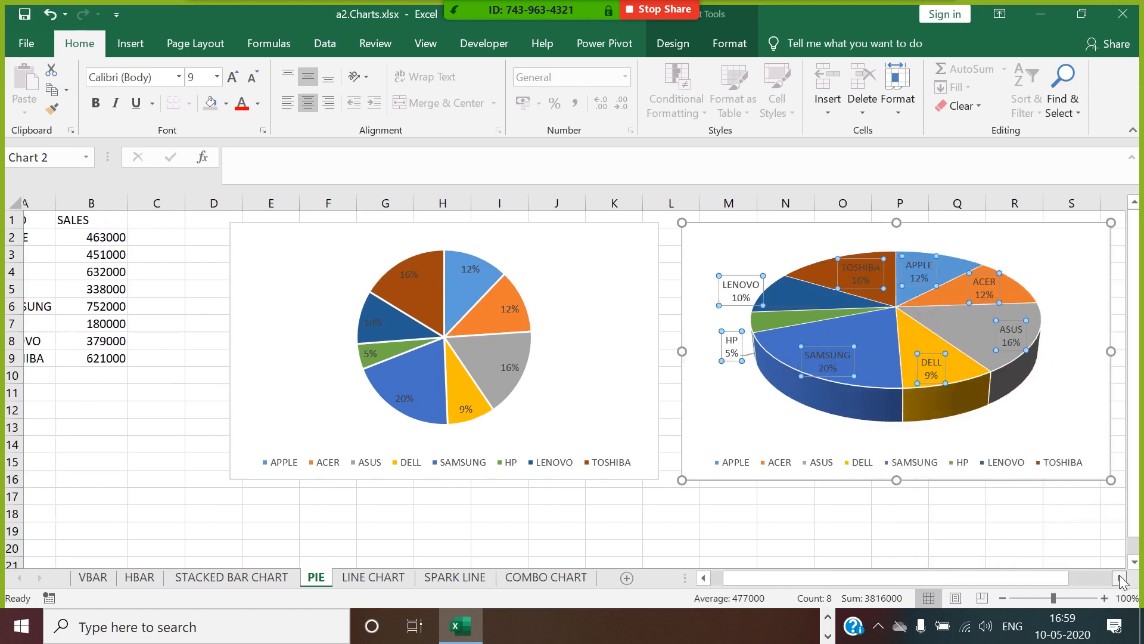
pyautogui.click(873, 405)
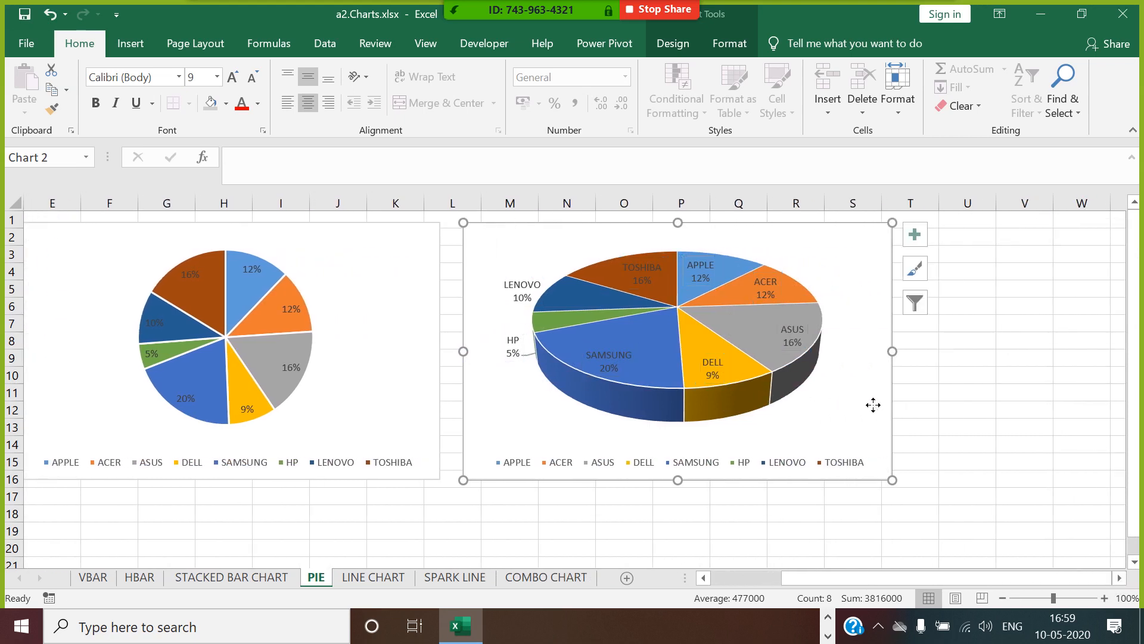
pyautogui.rightClick(714, 321)
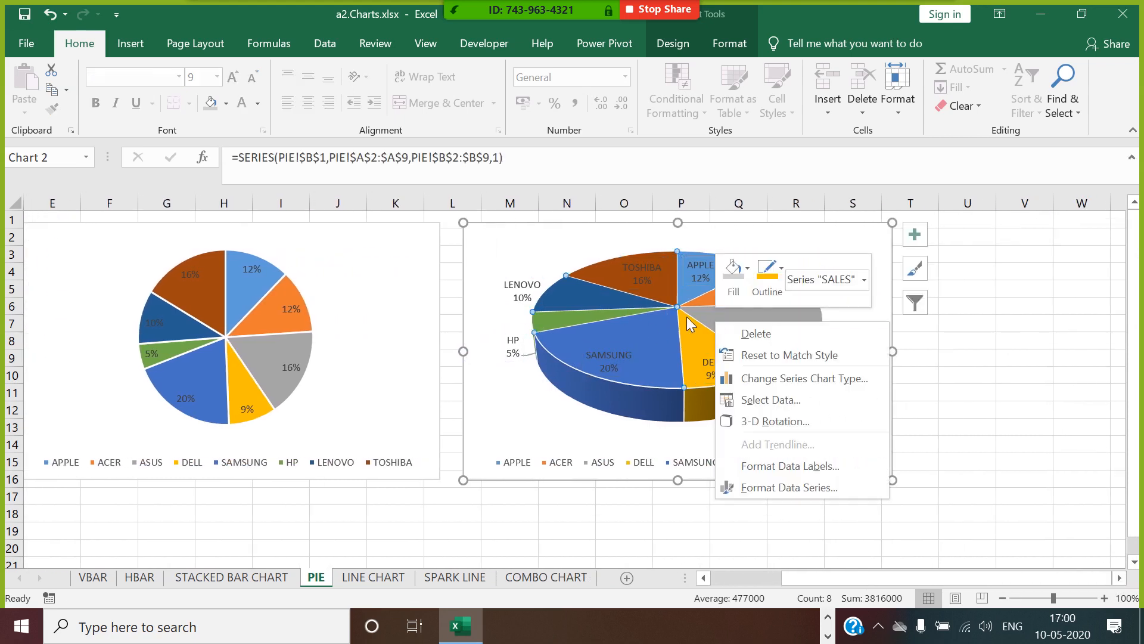
pyautogui.click(810, 485)
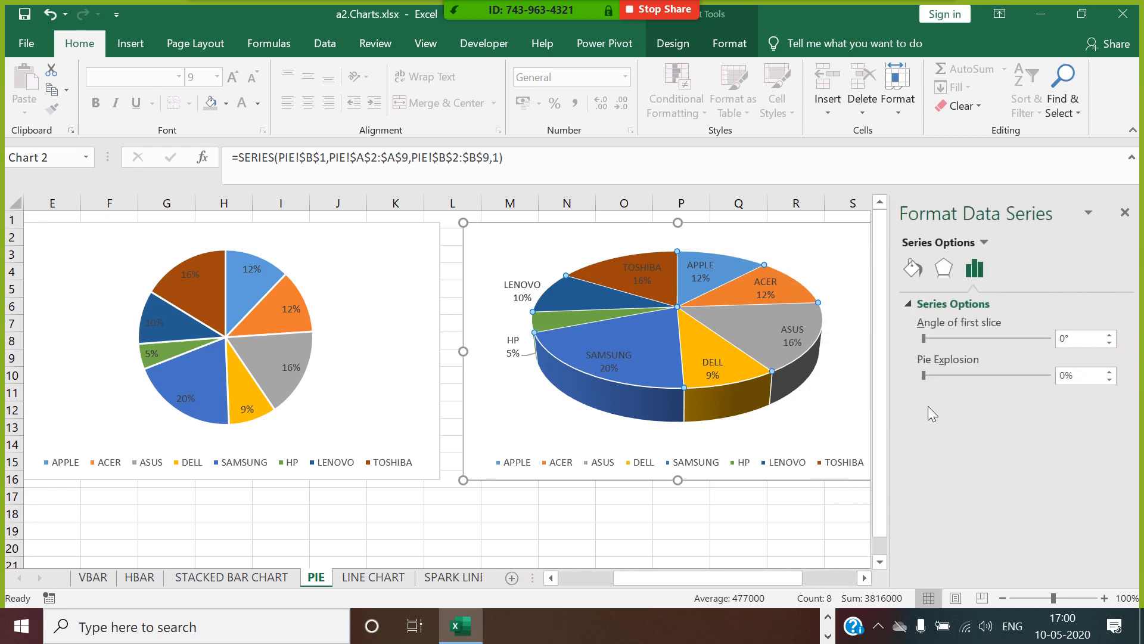
pyautogui.moveTo(924, 340); pyautogui.dragTo(939, 342)
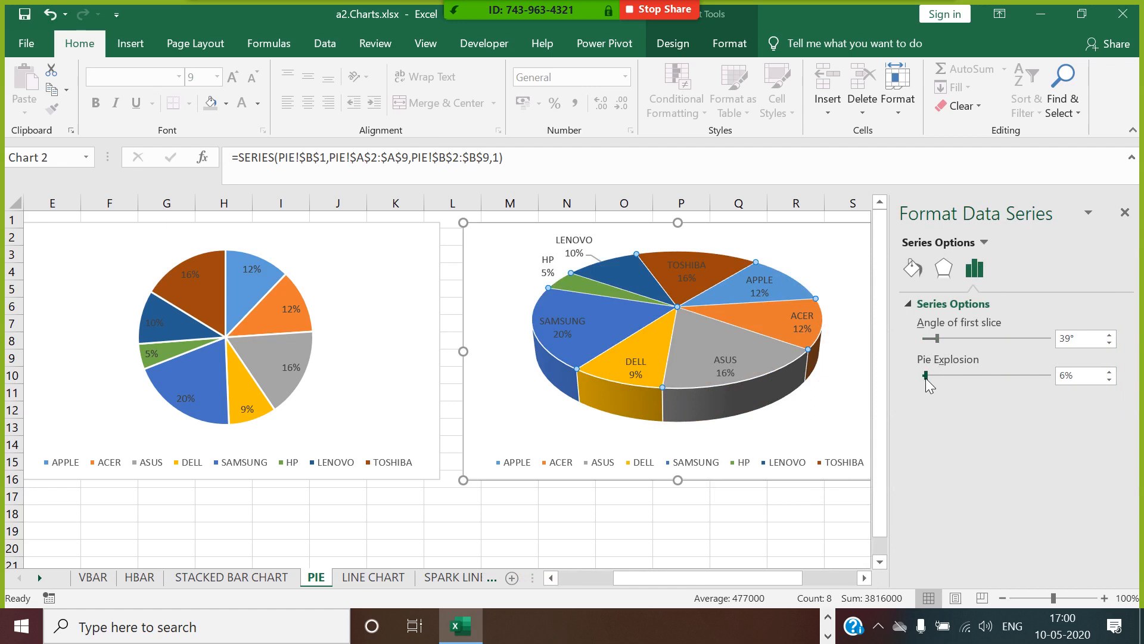
pyautogui.moveTo(927, 378); pyautogui.dragTo(931, 378)
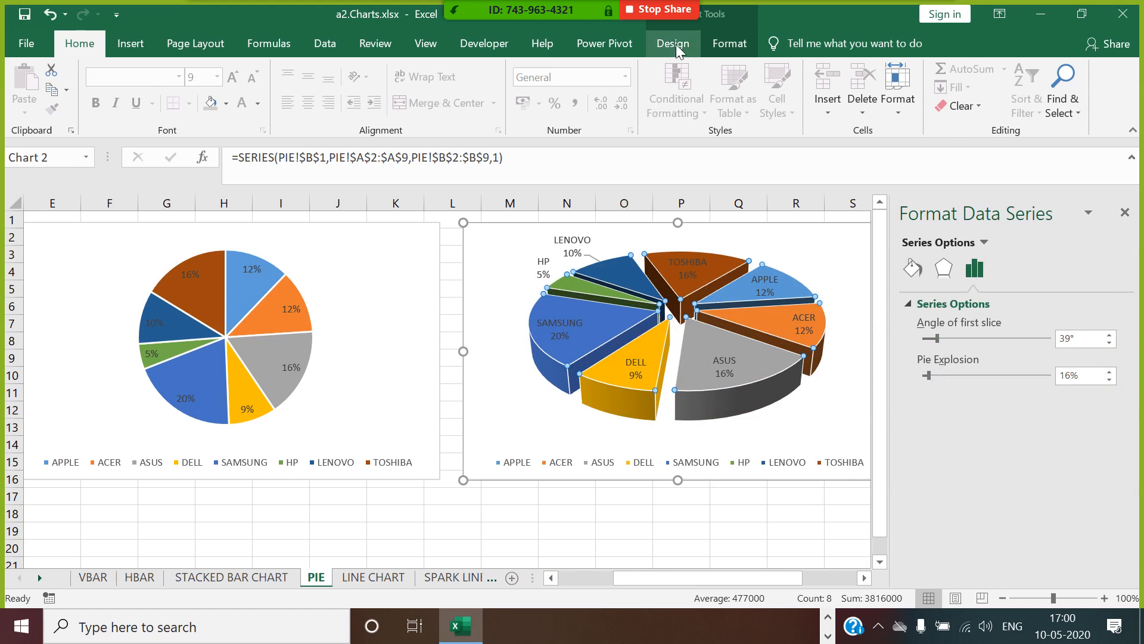
# Apply the third preset shape effect to the 3-D pie's SALES series and set its angle of first slice to 25°.
pyautogui.click(724, 45)
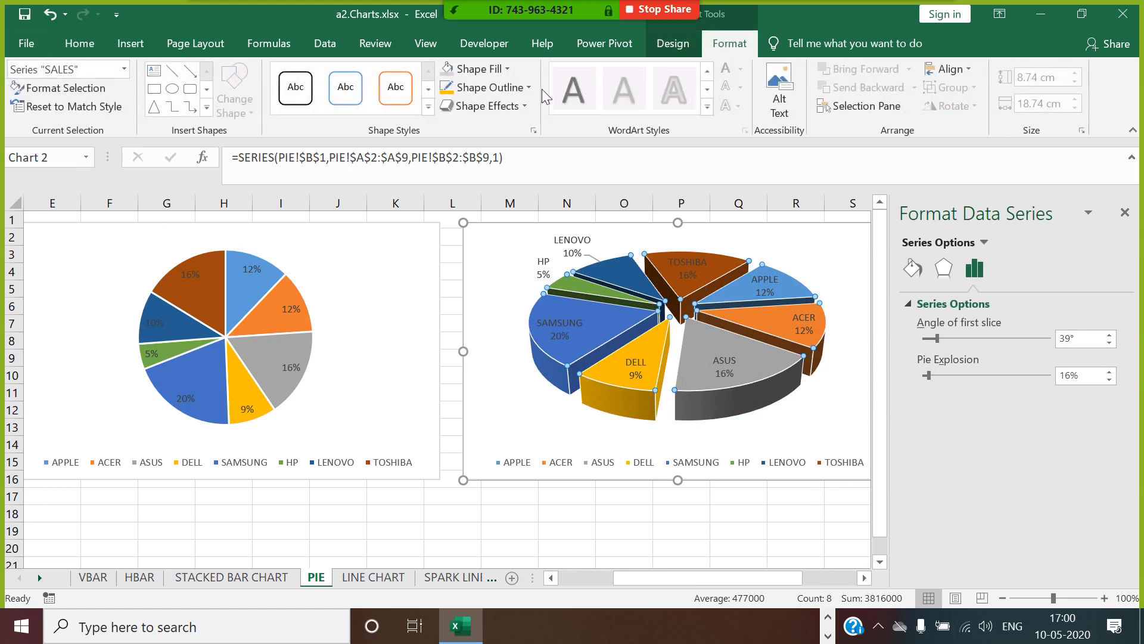
pyautogui.click(480, 107)
pyautogui.moveTo(485, 144)
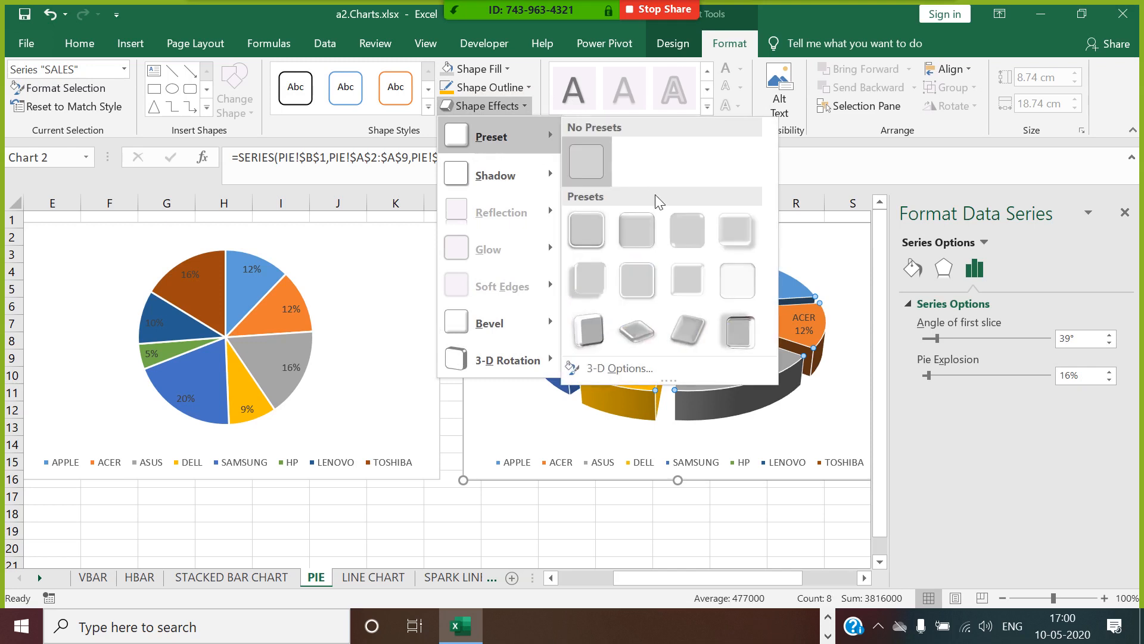
pyautogui.click(682, 239)
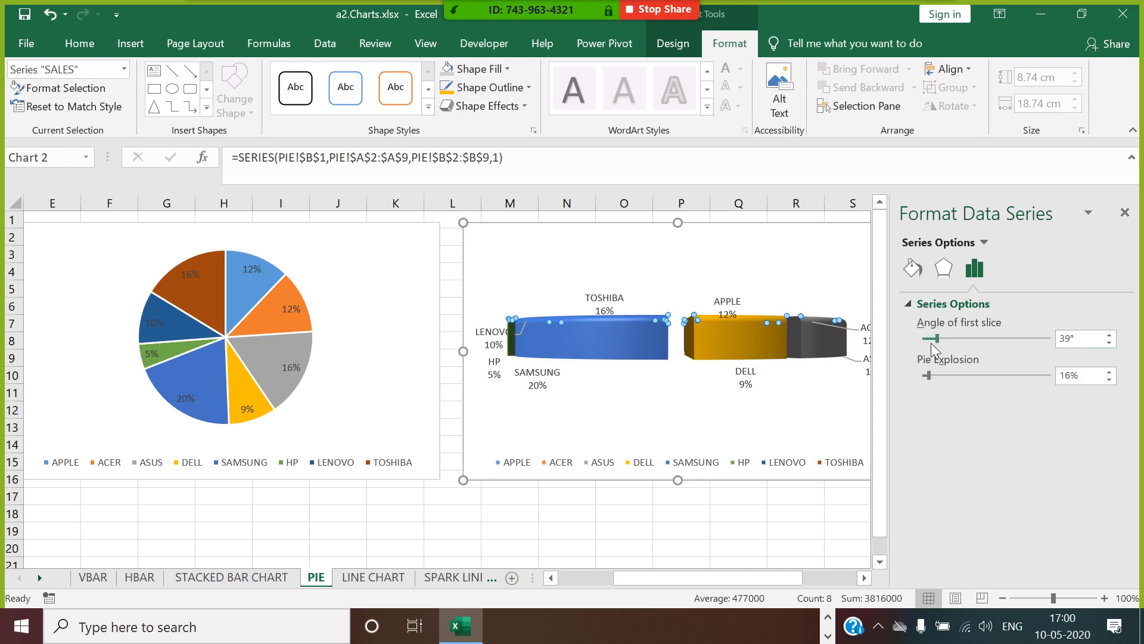
pyautogui.moveTo(937, 339)
pyautogui.mouseDown()
pyautogui.moveTo(927, 339)
pyautogui.moveTo(987, 348)
pyautogui.moveTo(931, 352)
pyautogui.mouseUp()
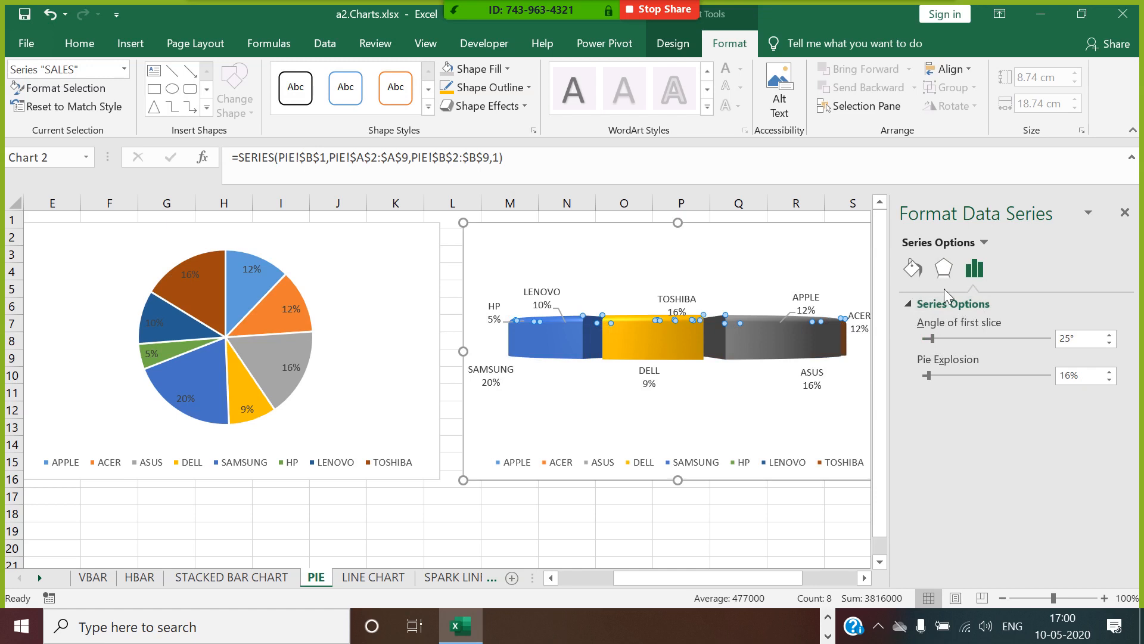
# Set the X rotation of the 3-D pie's plot area to 10°.
pyautogui.click(944, 268)
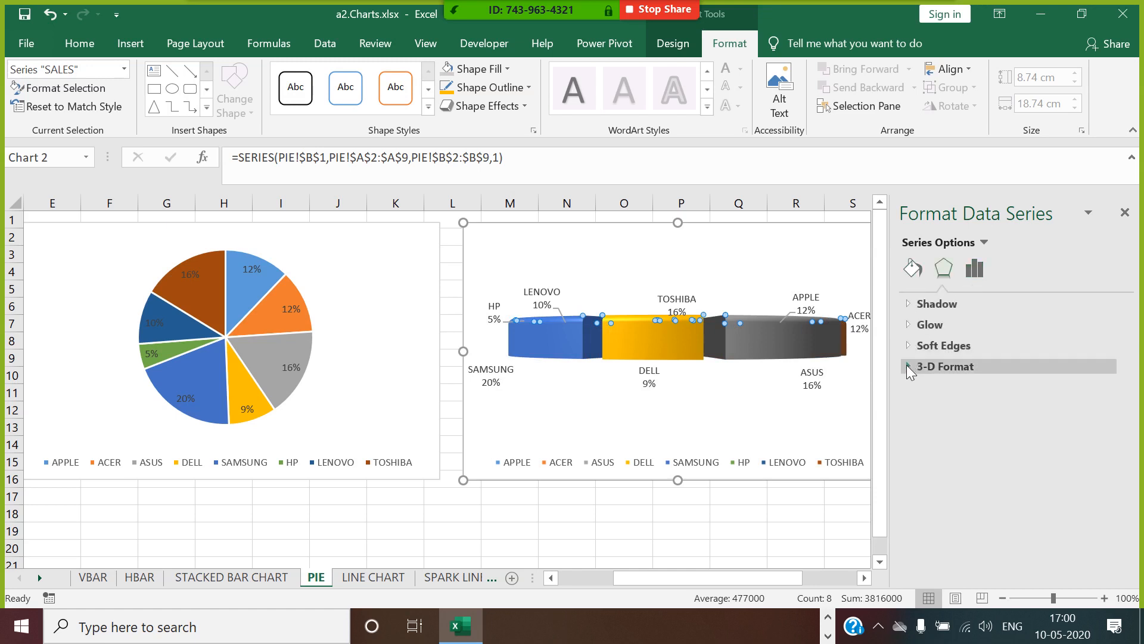
pyautogui.click(700, 388)
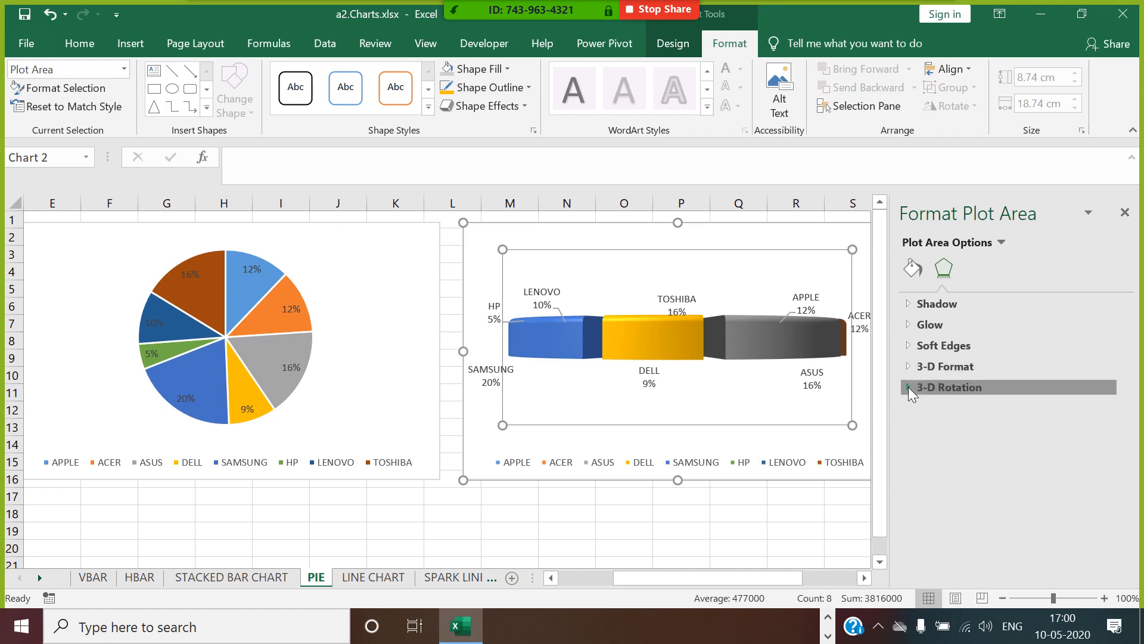
pyautogui.click(918, 388)
pyautogui.click(1050, 444)
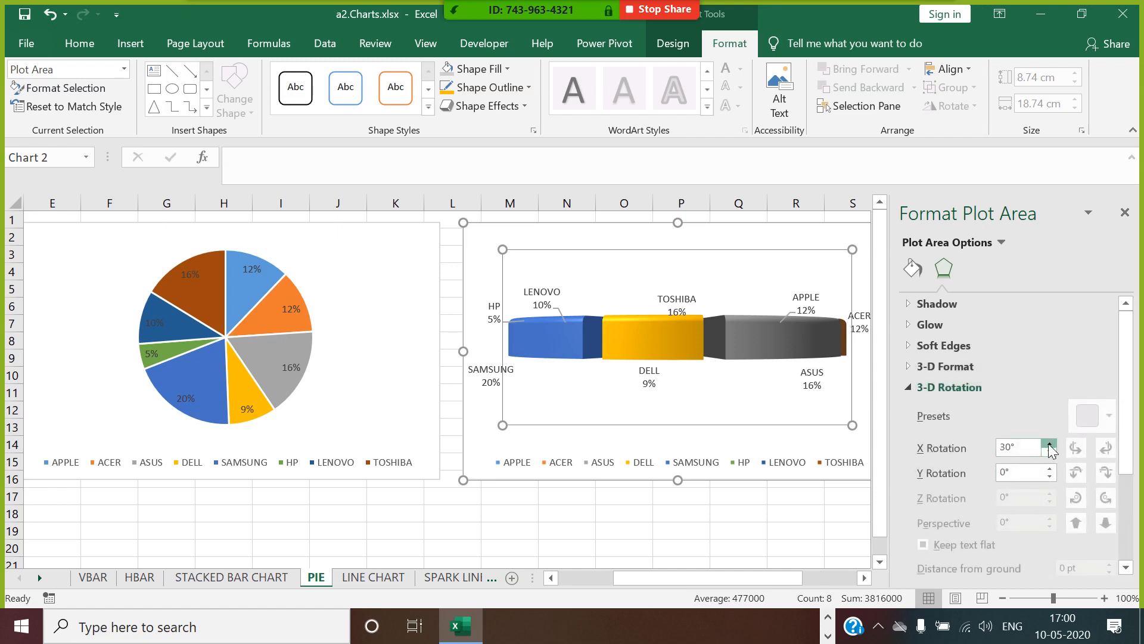
pyautogui.click(1050, 444)
pyautogui.click(1050, 444)
pyautogui.click(1050, 451)
pyautogui.click(1050, 451)
pyautogui.click(1050, 451)
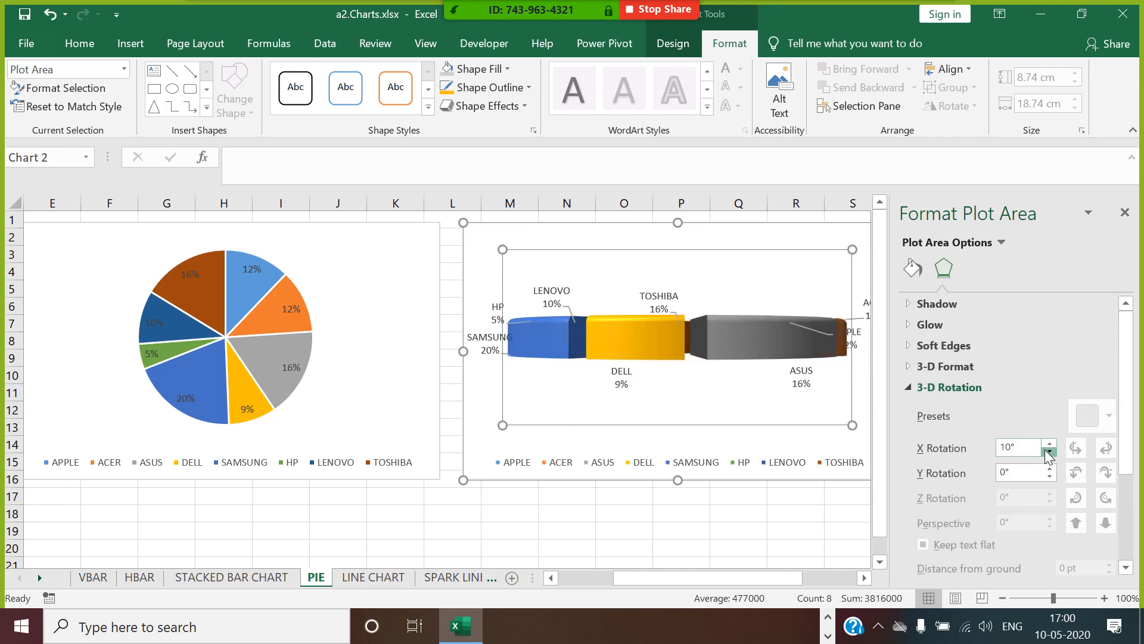
pyautogui.click(1050, 451)
# Set the 3-D pie plot area's depth to 130% of base and its soft edges size to 11 pt.
pyautogui.scroll(-3, 1038, 438)
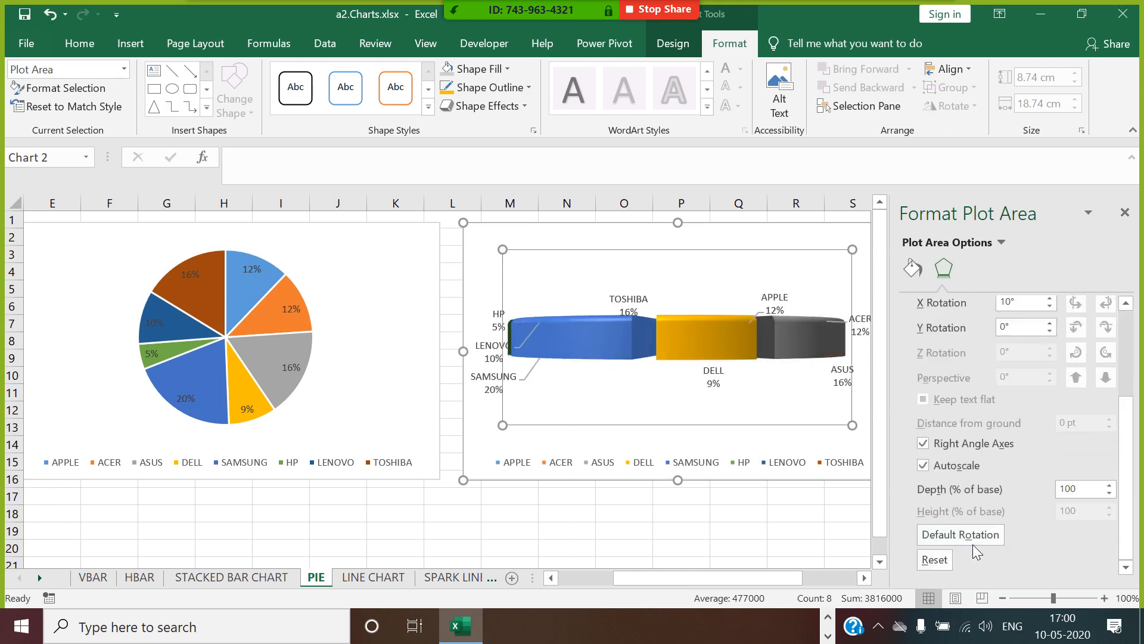
pyautogui.click(1109, 485)
pyautogui.click(1109, 485)
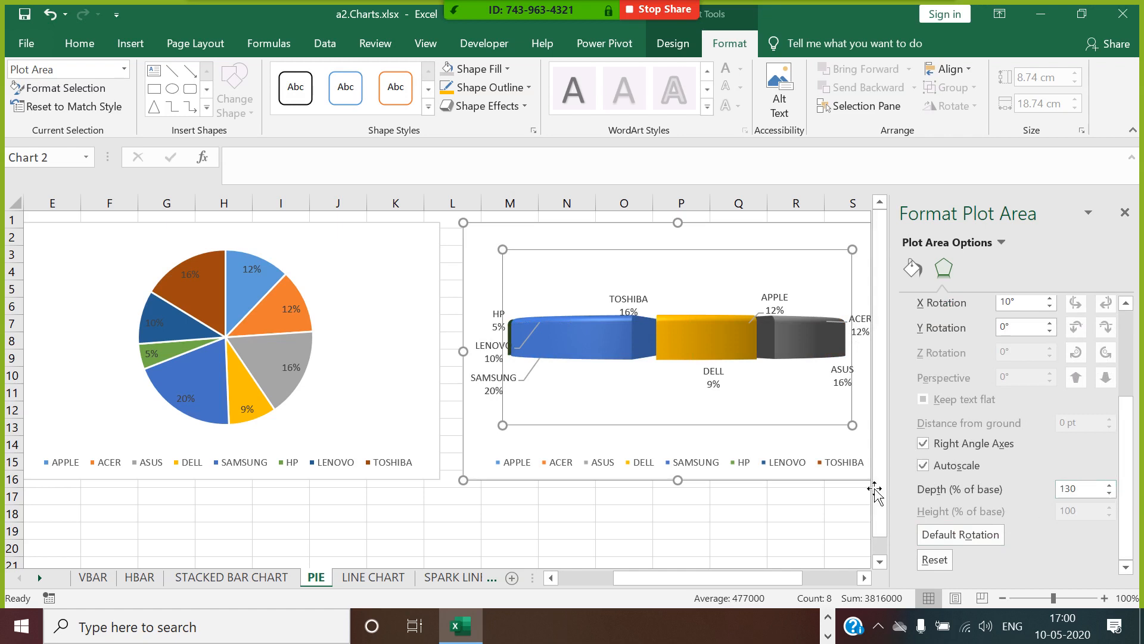
pyautogui.scroll(5, 948, 403)
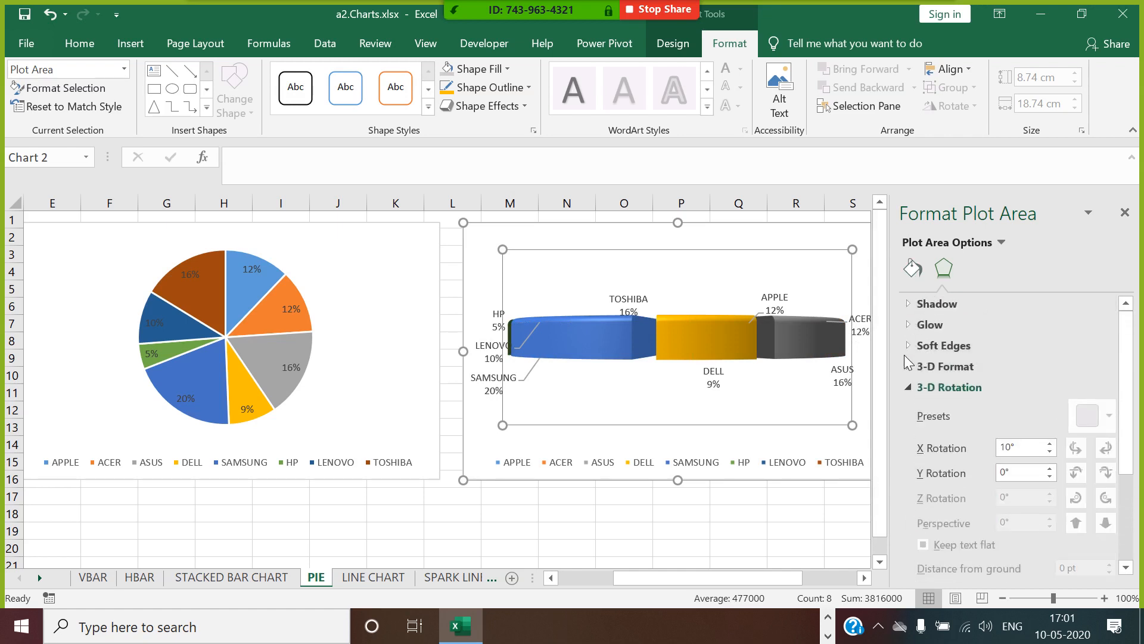
pyautogui.click(910, 348)
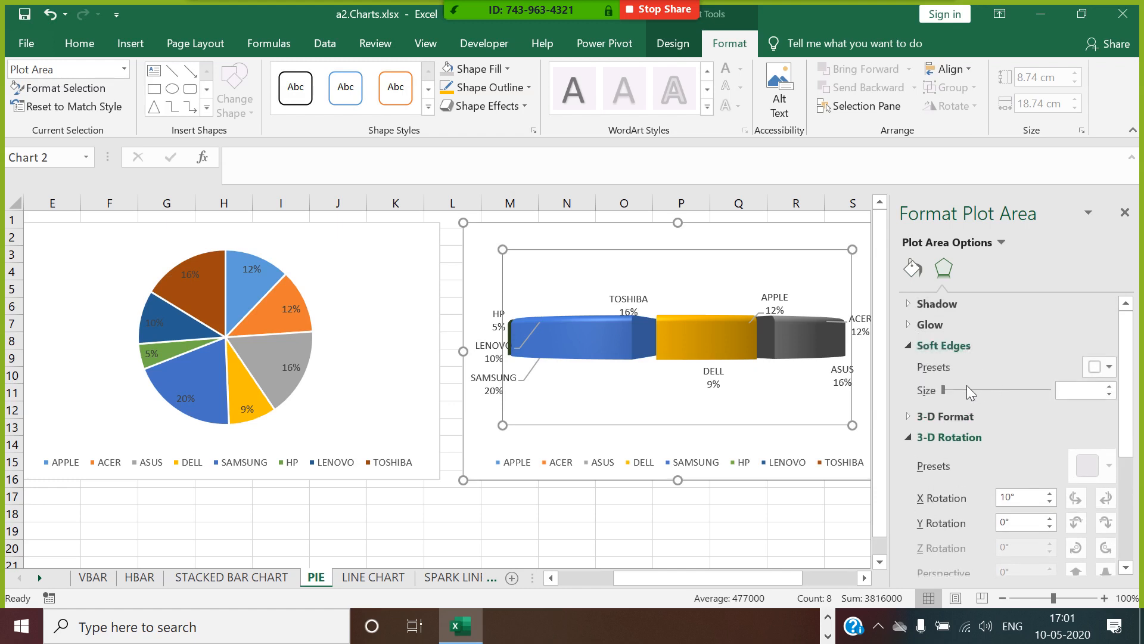
pyautogui.moveTo(945, 389); pyautogui.dragTo(959, 389)
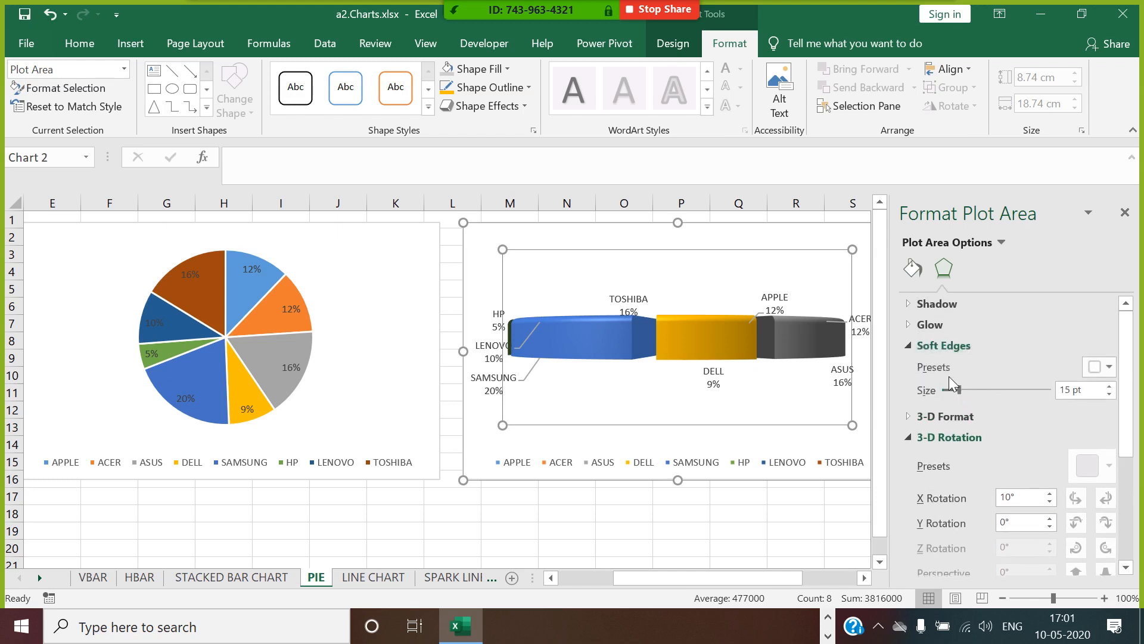
pyautogui.click(914, 324)
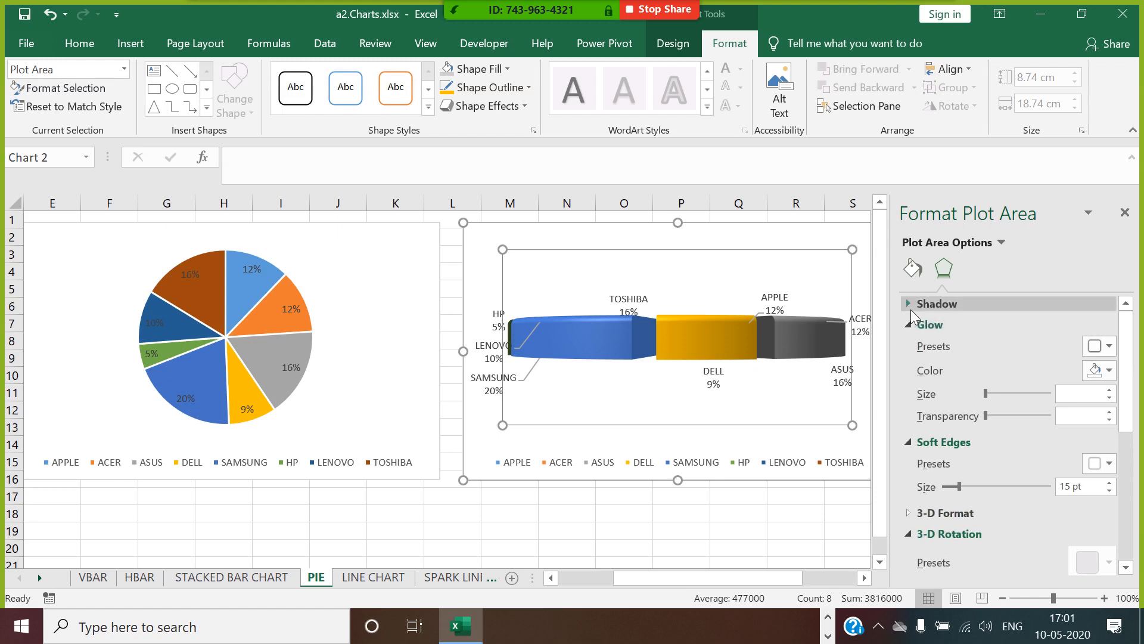
pyautogui.scroll(-2, 955, 443)
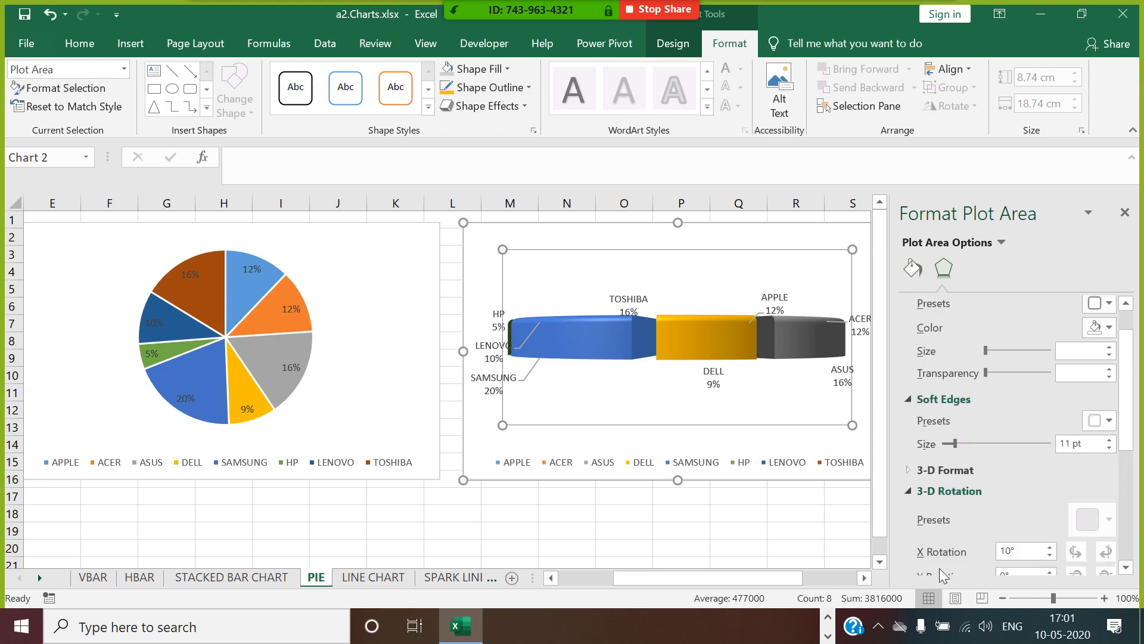
# Tilt the 3-D pie's plot area to a Y rotation of 30°, and finish formatting the chart.
pyautogui.scroll(-4, 943, 575)
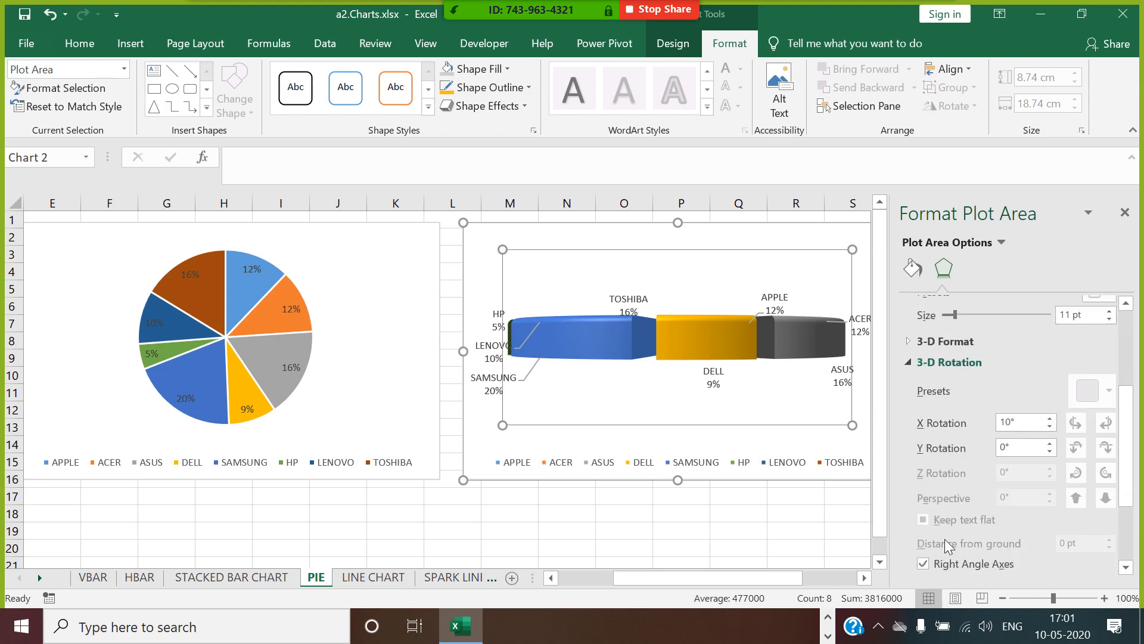
pyautogui.click(1050, 443)
pyautogui.click(1049, 442)
pyautogui.click(1050, 442)
pyautogui.click(1050, 443)
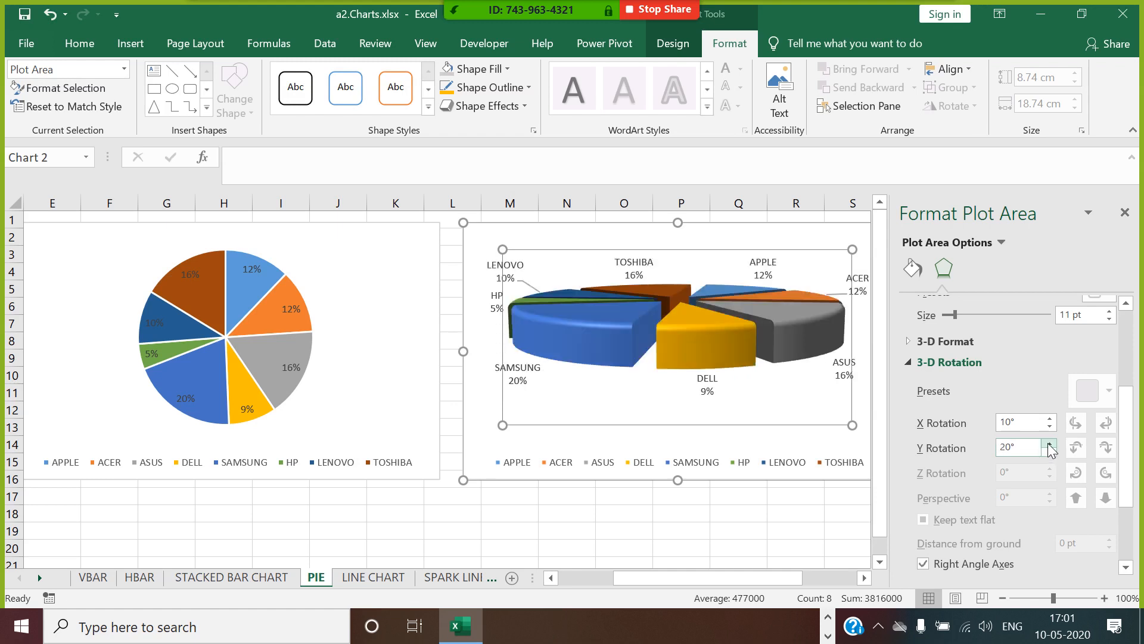
pyautogui.click(1049, 453)
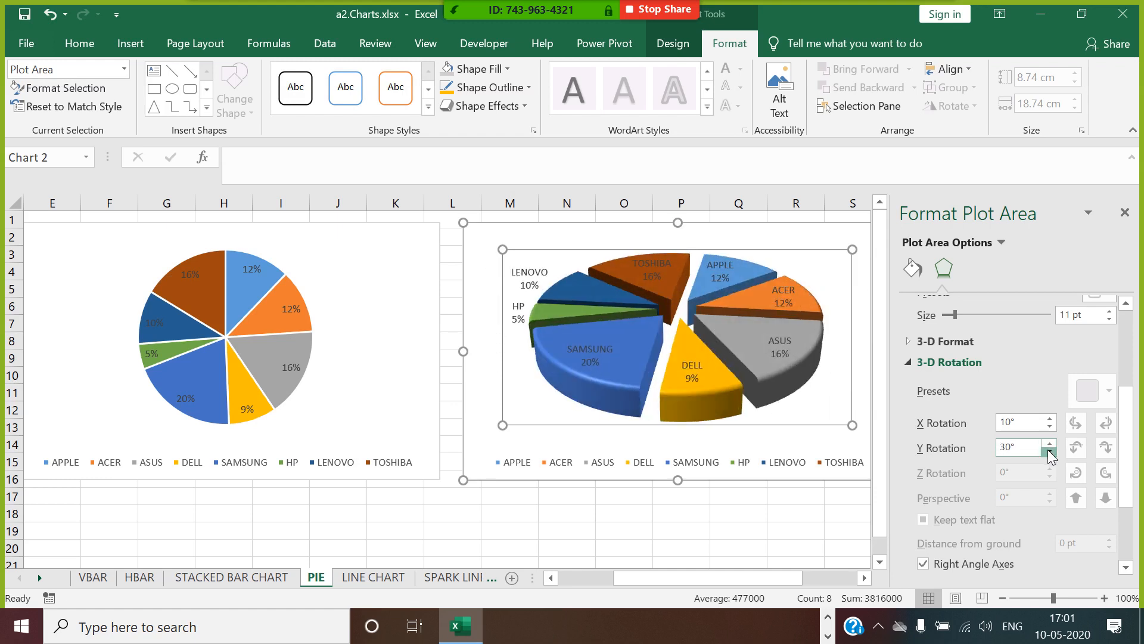
pyautogui.click(1050, 454)
pyautogui.click(1050, 454)
pyautogui.click(1049, 453)
pyautogui.click(1050, 444)
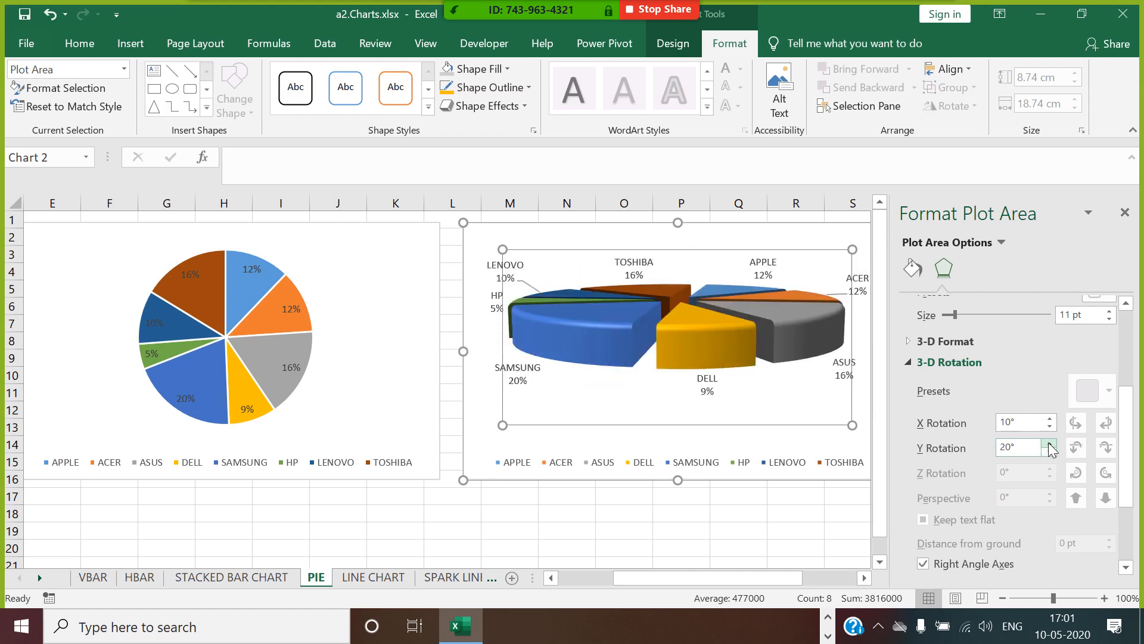
pyautogui.click(1050, 444)
pyautogui.click(1050, 444)
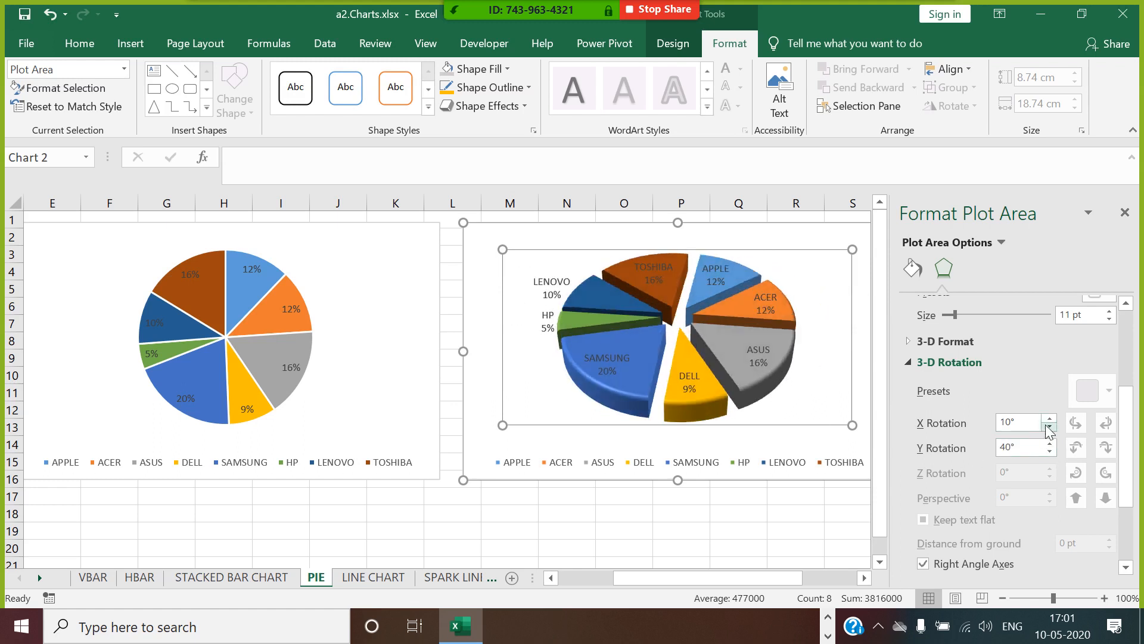
pyautogui.click(1049, 442)
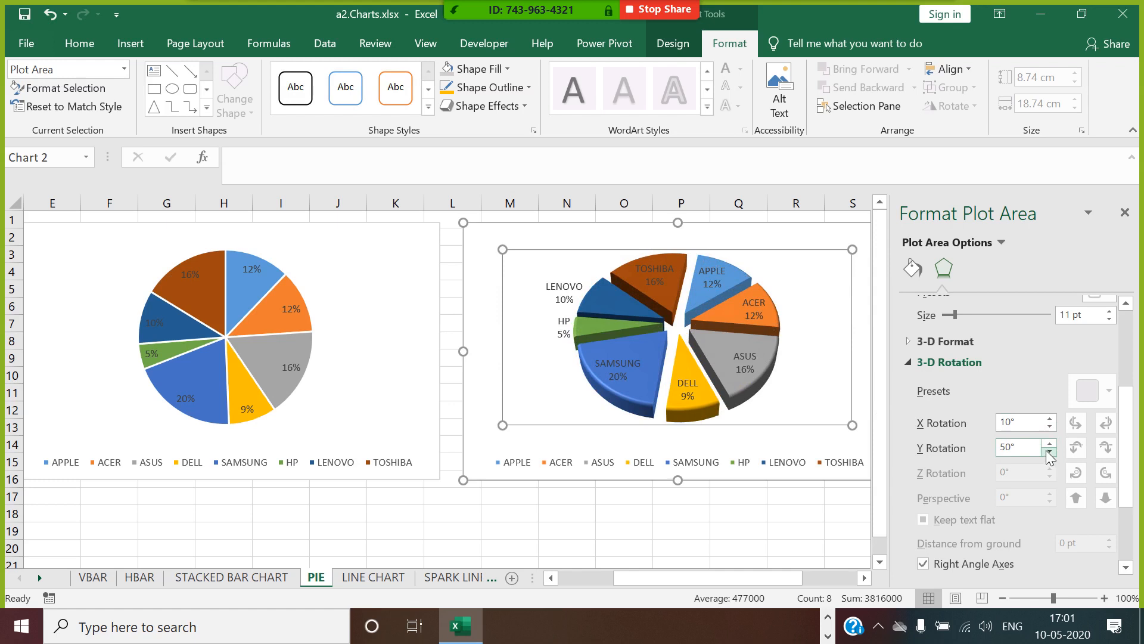
pyautogui.click(1049, 452)
pyautogui.click(1049, 452)
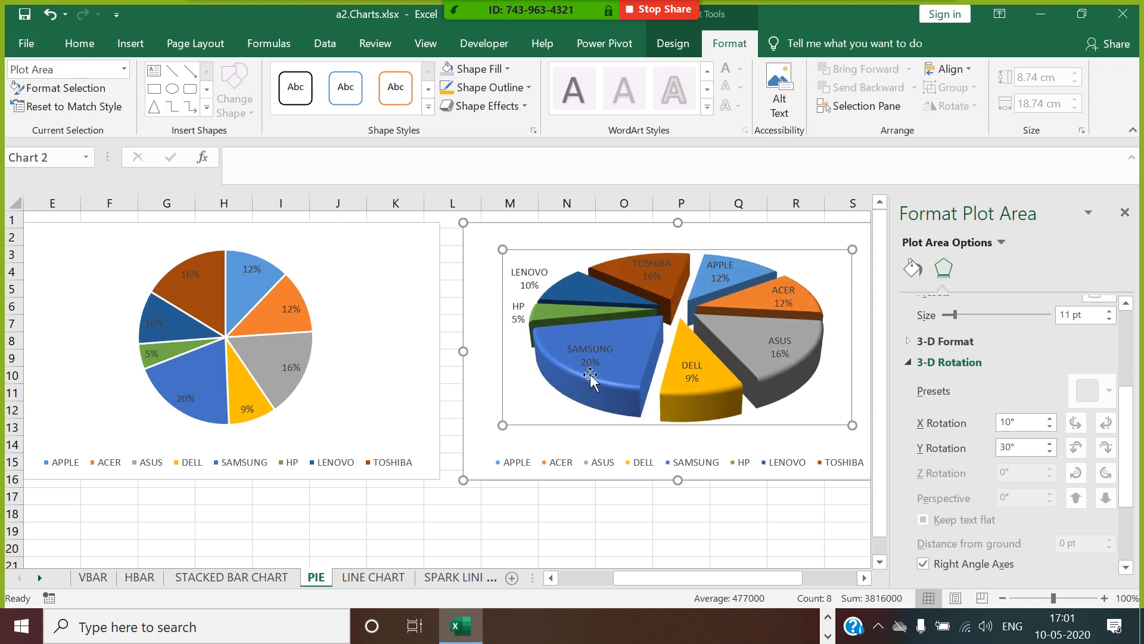
pyautogui.click(1126, 212)
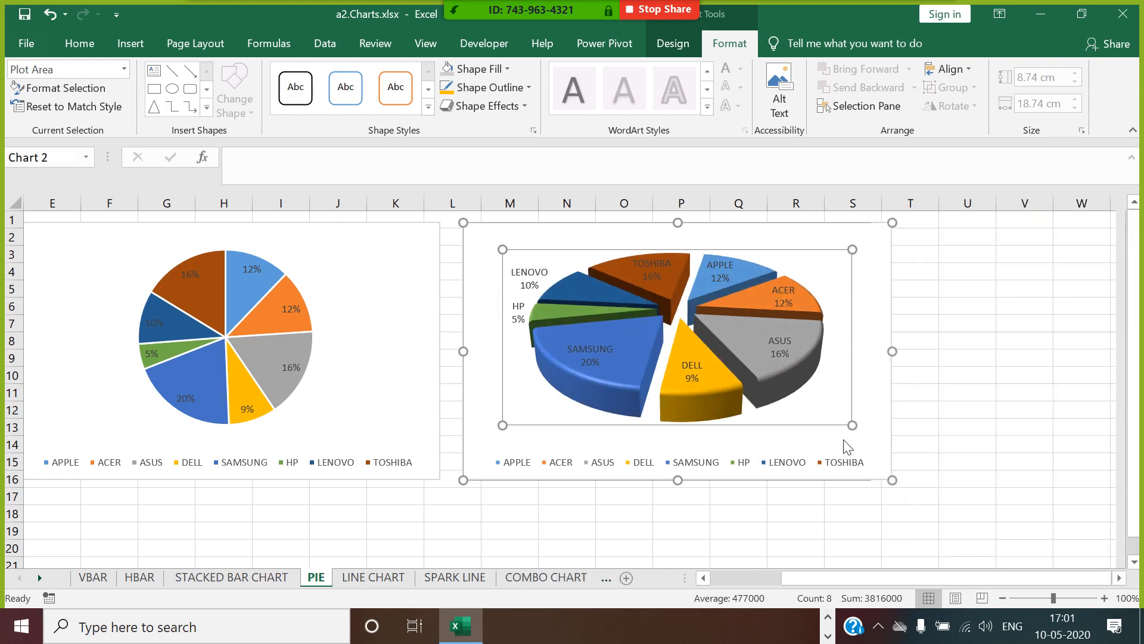
pyautogui.click(748, 532)
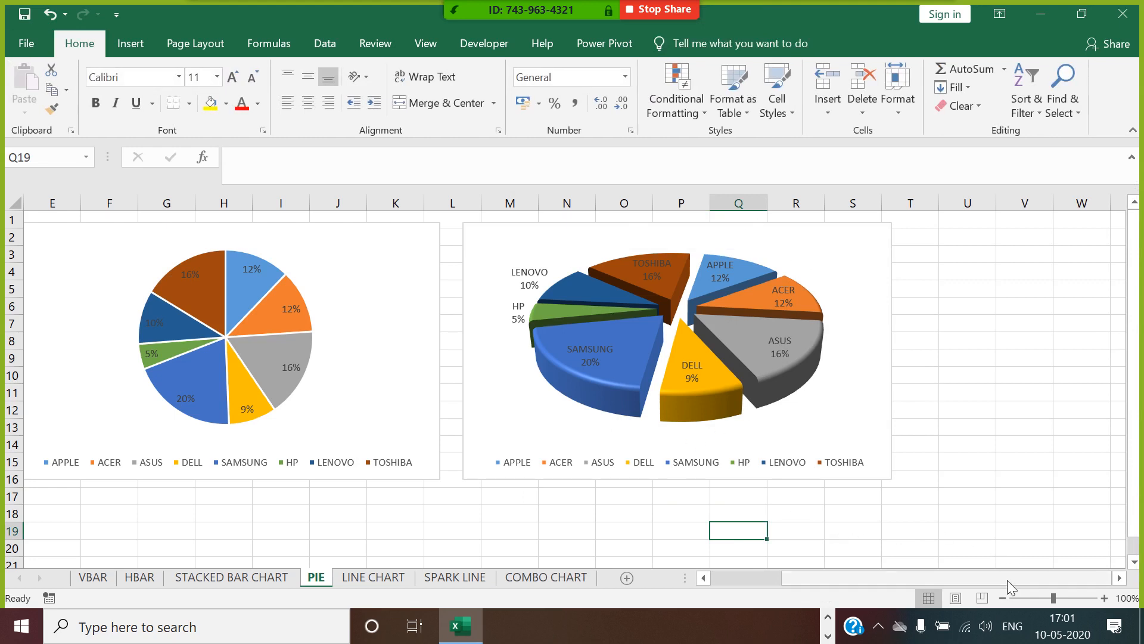
# Insert a doughnut chart from the product and sales data in A1:B9.
pyautogui.moveTo(1010, 579); pyautogui.dragTo(867, 611)
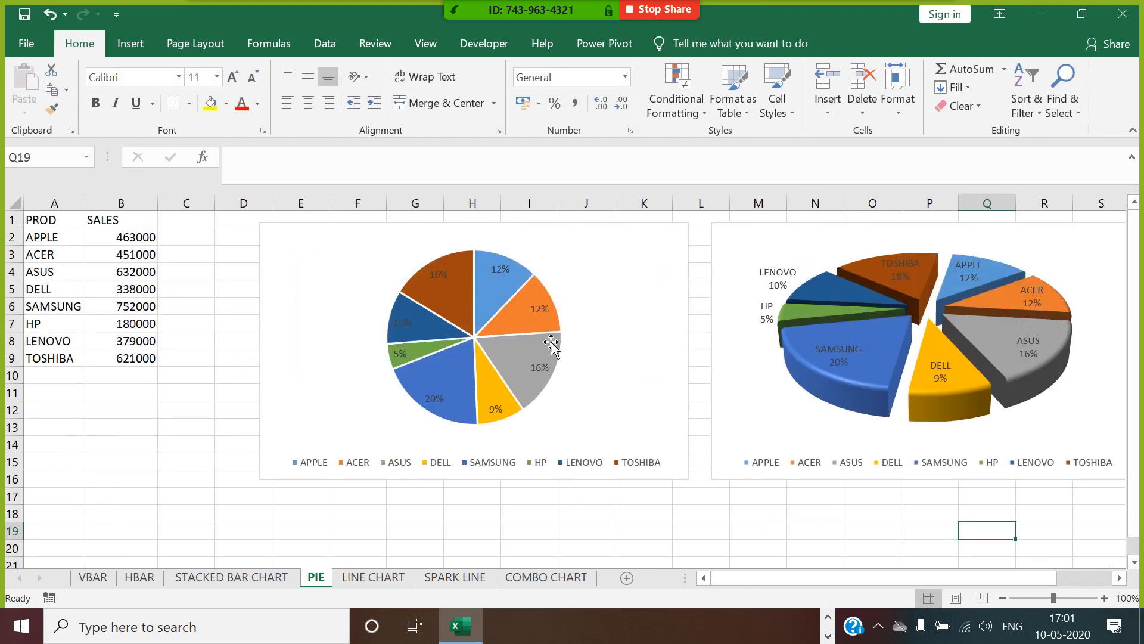
pyautogui.moveTo(72, 223); pyautogui.dragTo(149, 360)
pyautogui.click(130, 43)
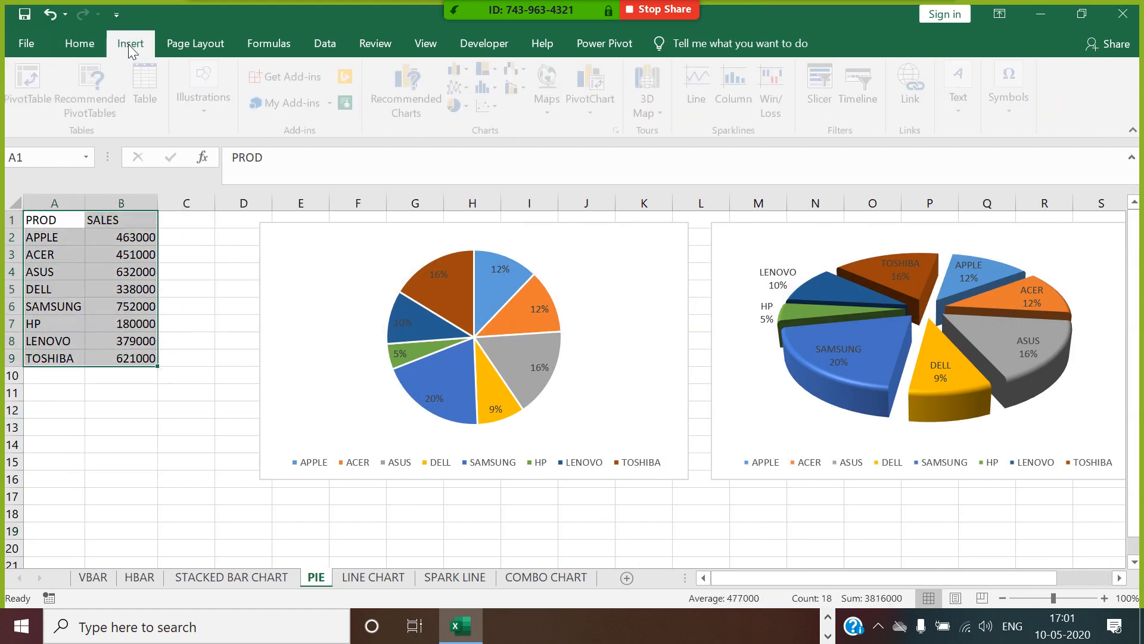
pyautogui.click(462, 105)
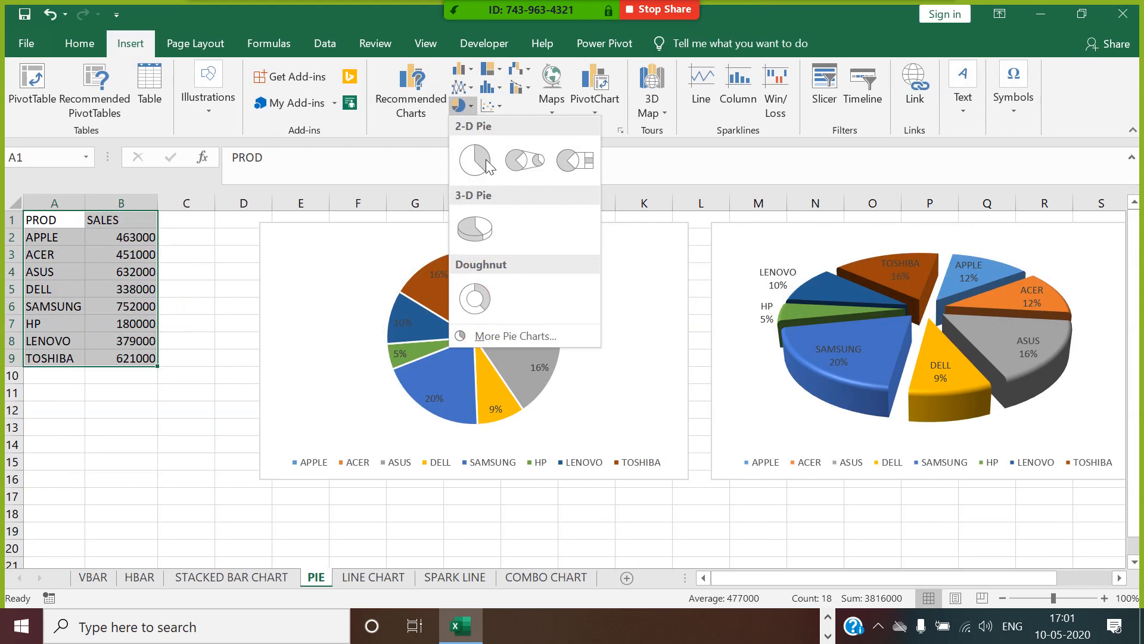
pyautogui.click(475, 298)
# Move the doughnut chart to the empty area beside the 3-D pie and delete its SALES title.
pyautogui.moveTo(694, 273); pyautogui.dragTo(926, 237)
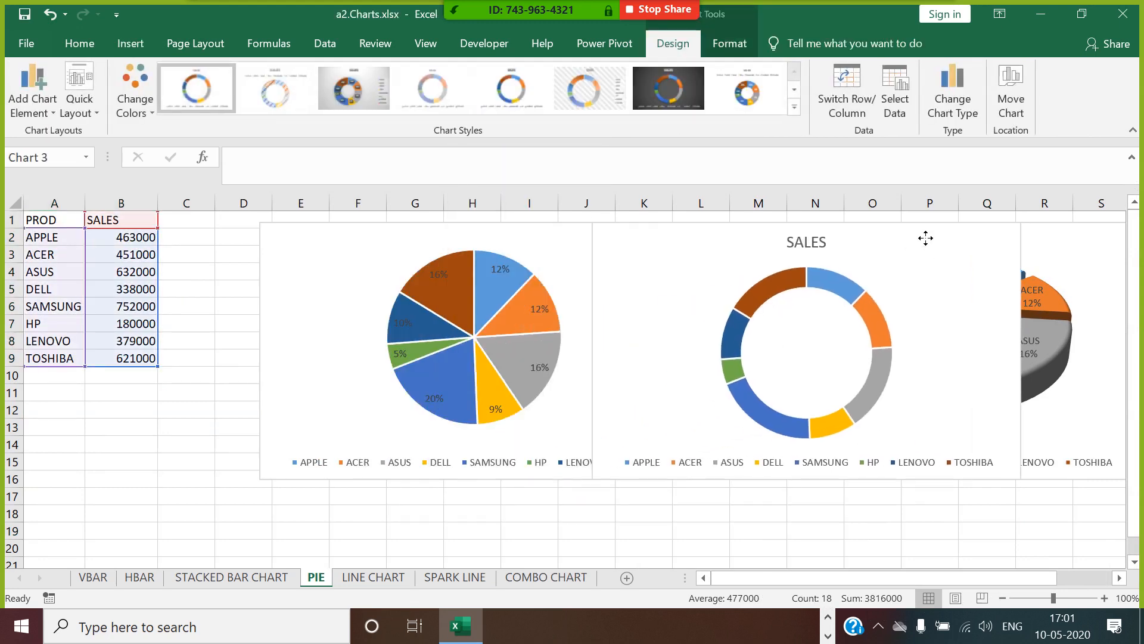
pyautogui.click(1119, 577)
pyautogui.hscroll(4, 1119, 578)
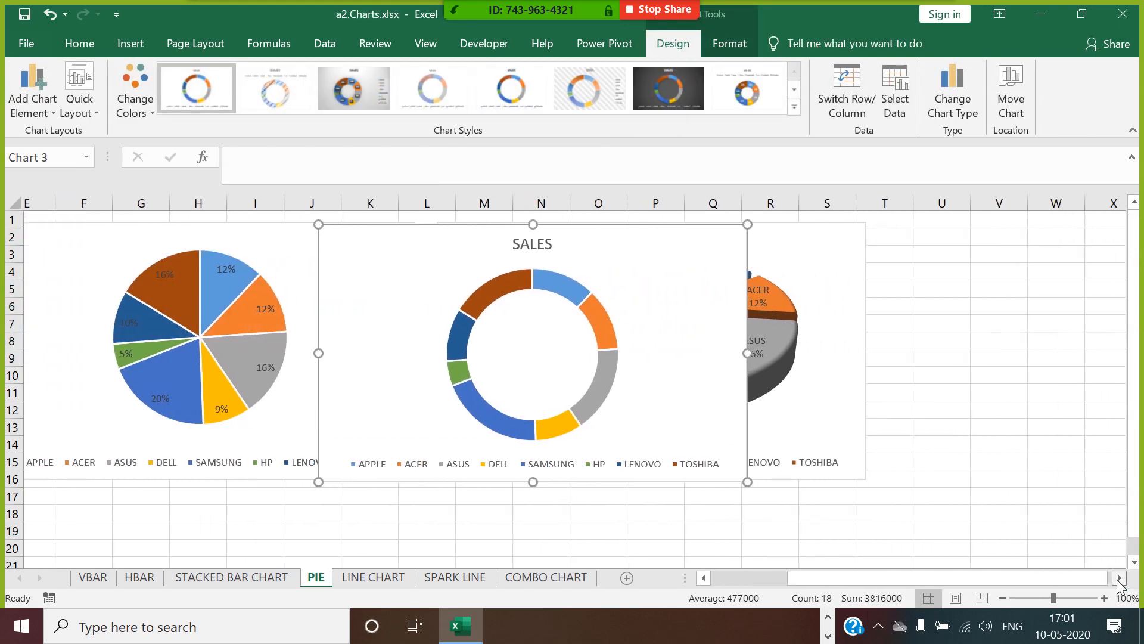
pyautogui.moveTo(648, 233); pyautogui.dragTo(889, 245)
pyautogui.click(818, 255)
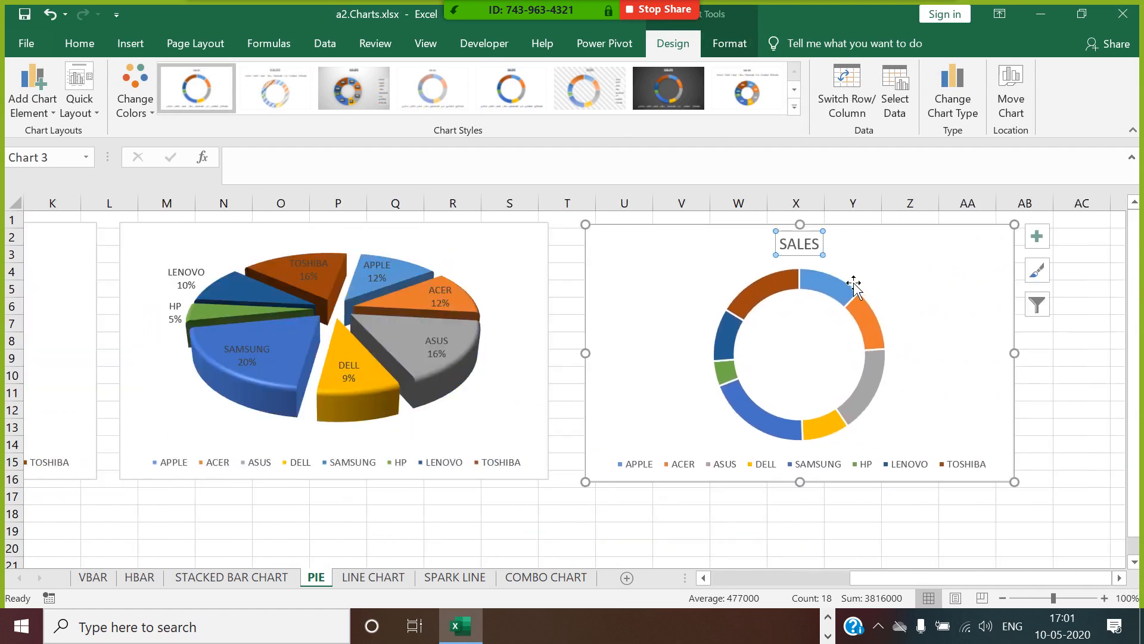
pyautogui.press('Delete')
# Format the doughnut series with a 44% hole size, 6% explosion and a first slice angle of 24°.
pyautogui.click(773, 262)
pyautogui.rightClick(774, 262)
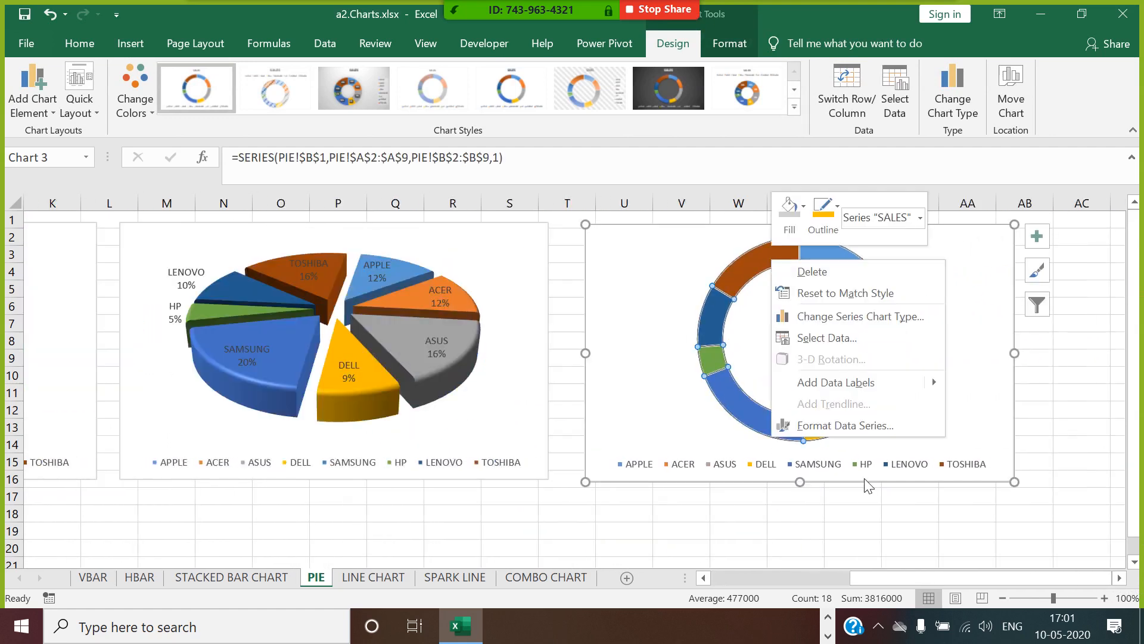
pyautogui.click(850, 425)
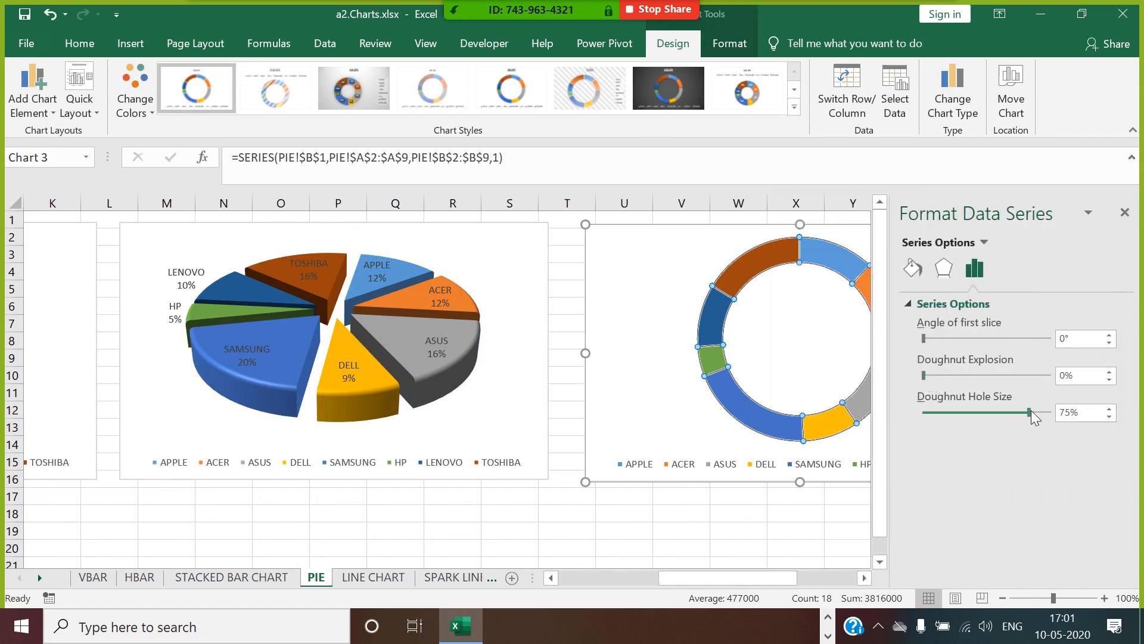
pyautogui.moveTo(1029, 414); pyautogui.dragTo(986, 417)
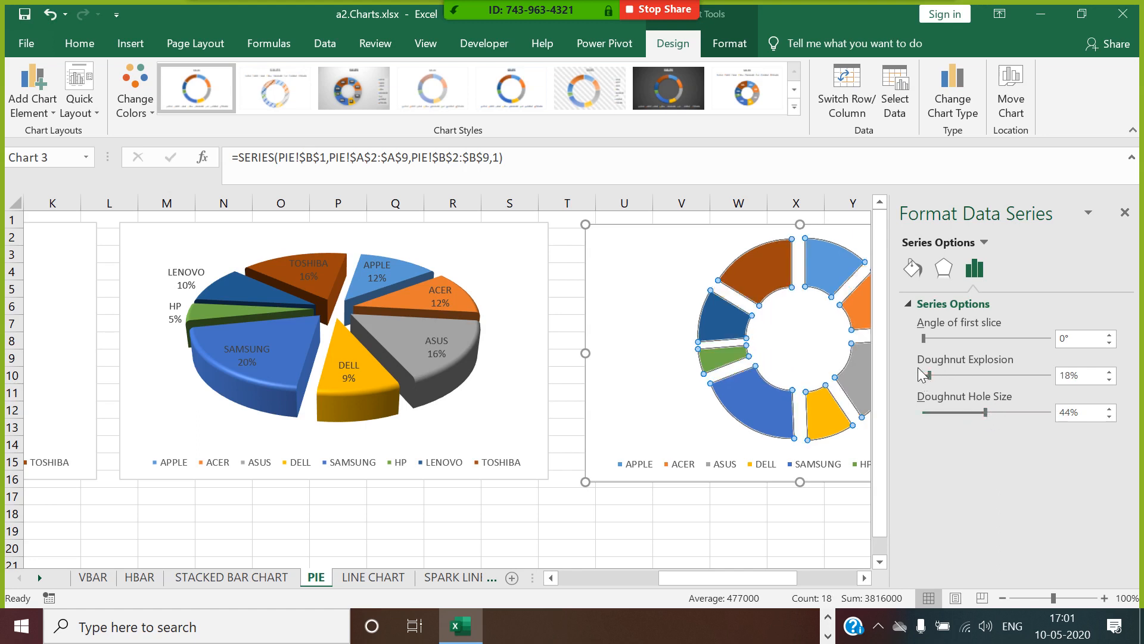
pyautogui.moveTo(928, 377); pyautogui.dragTo(925, 376)
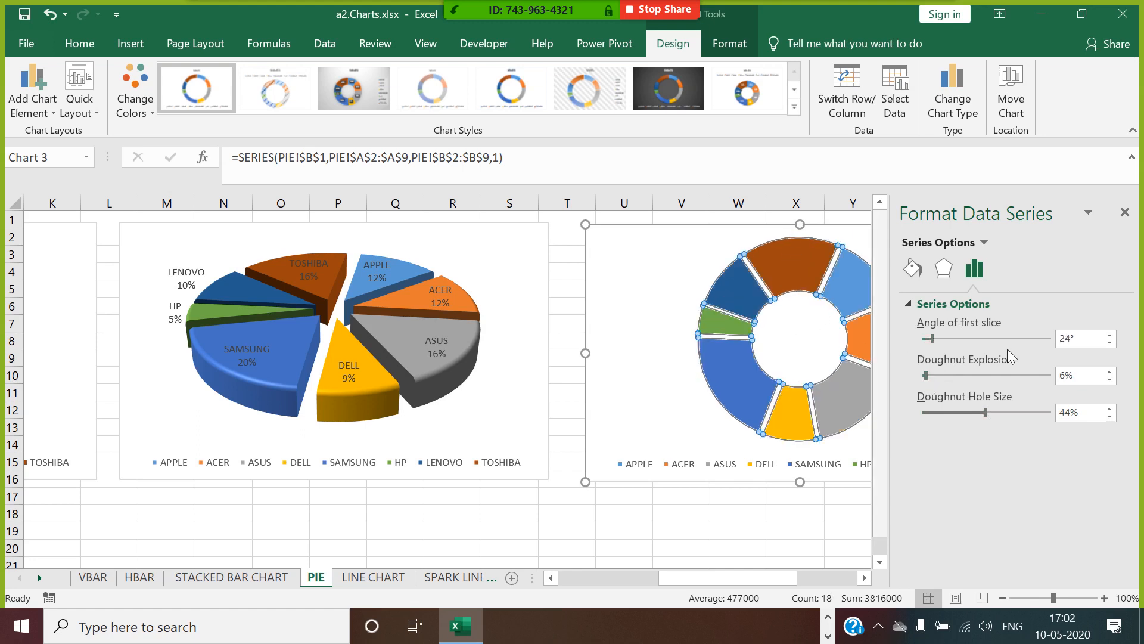
pyautogui.click(1125, 213)
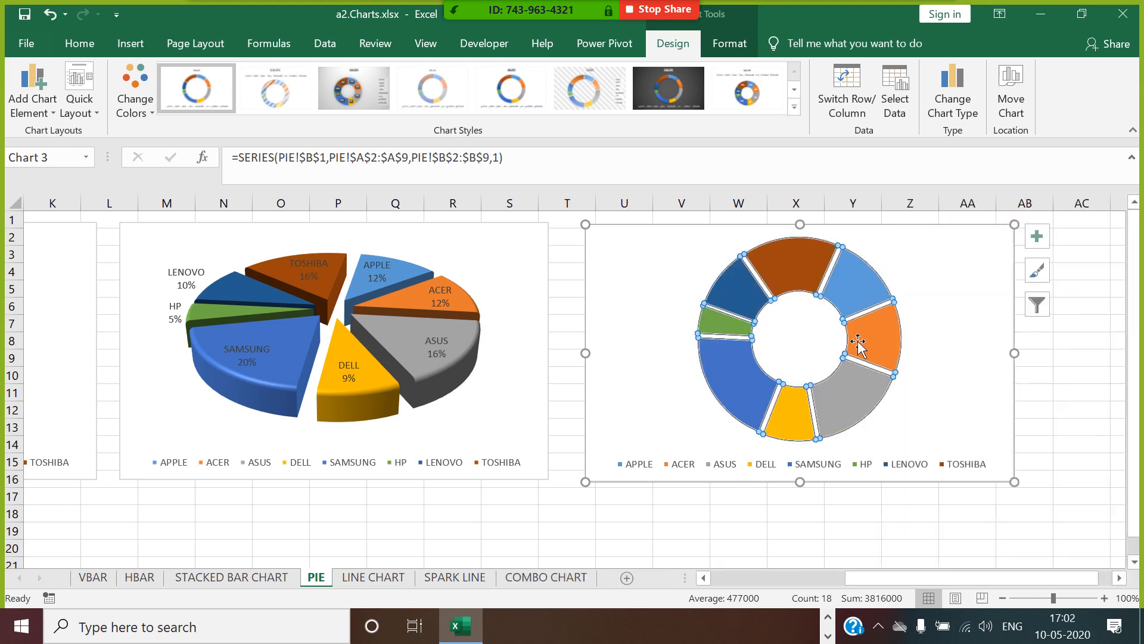
# Add data labels to the doughnut showing category name and percentage instead of the value.
pyautogui.rightClick(858, 282)
pyautogui.click(925, 407)
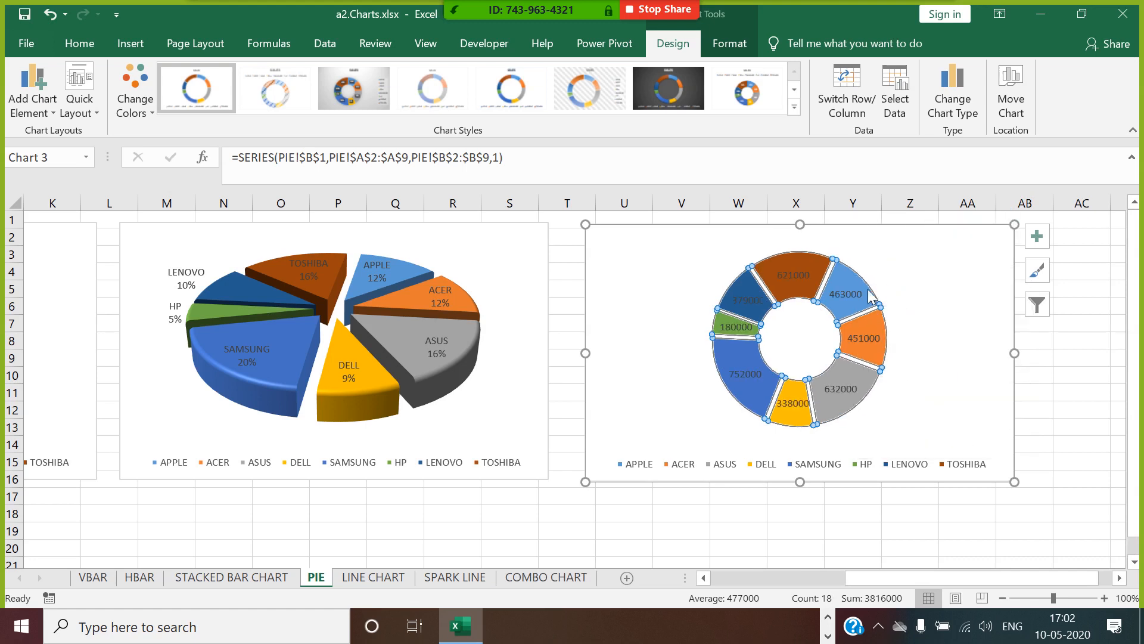
pyautogui.rightClick(848, 297)
pyautogui.click(928, 487)
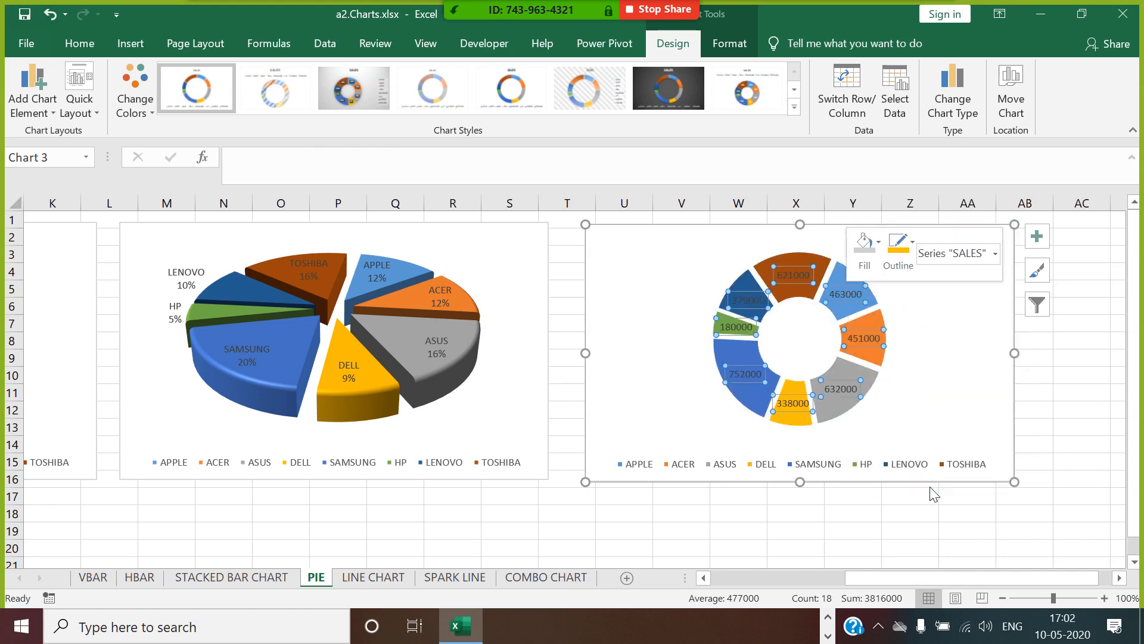
pyautogui.click(929, 385)
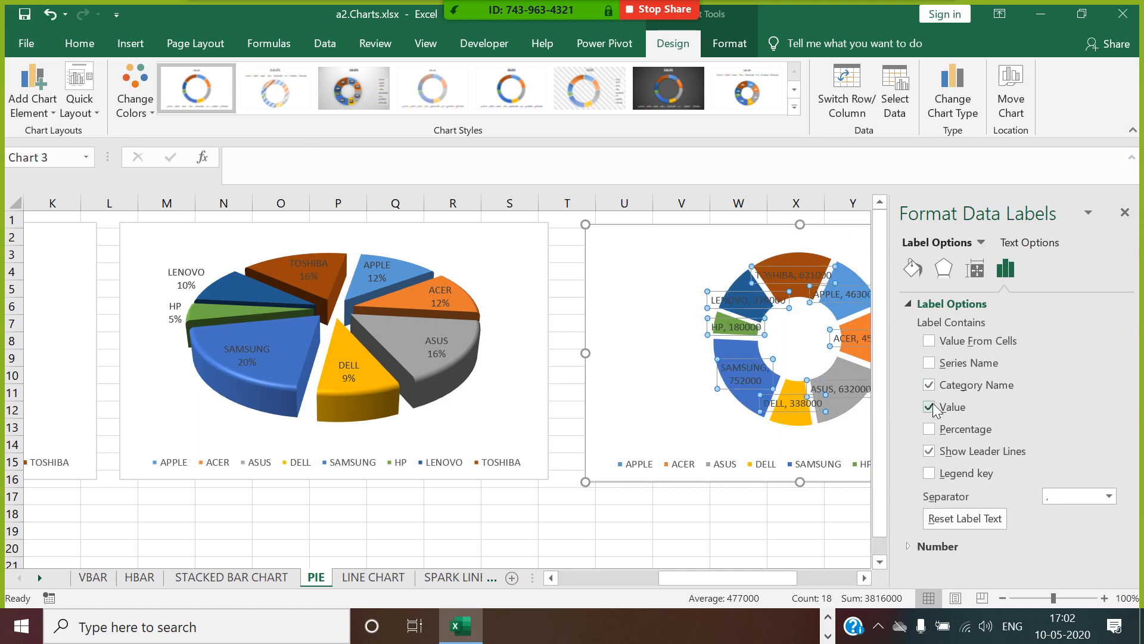
pyautogui.click(929, 407)
pyautogui.click(929, 429)
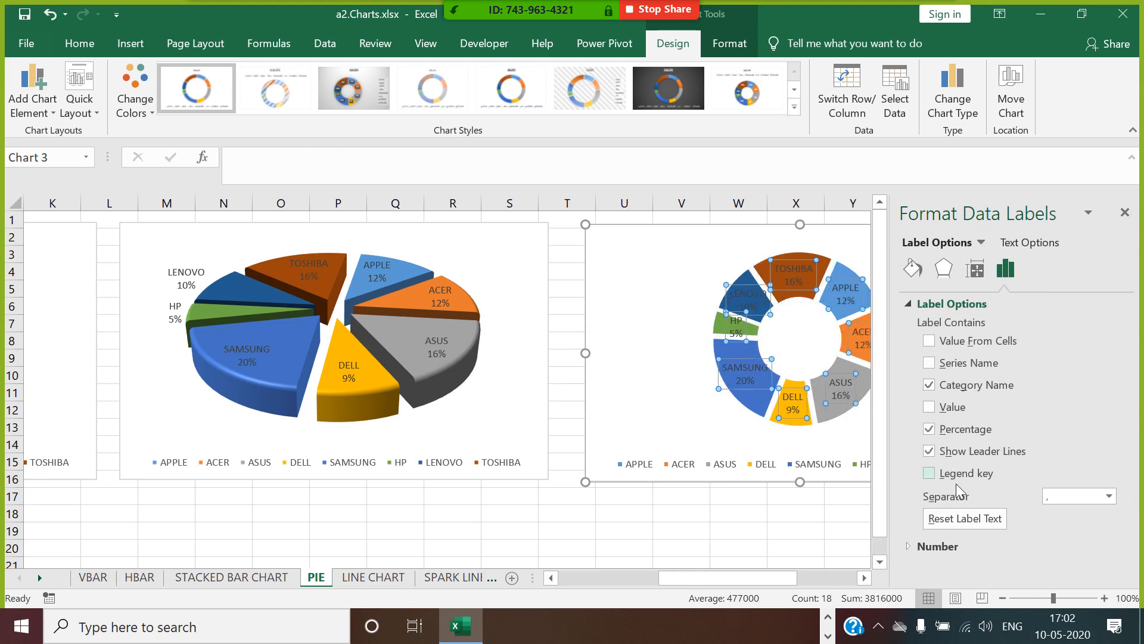
pyautogui.click(1124, 214)
pyautogui.click(1107, 343)
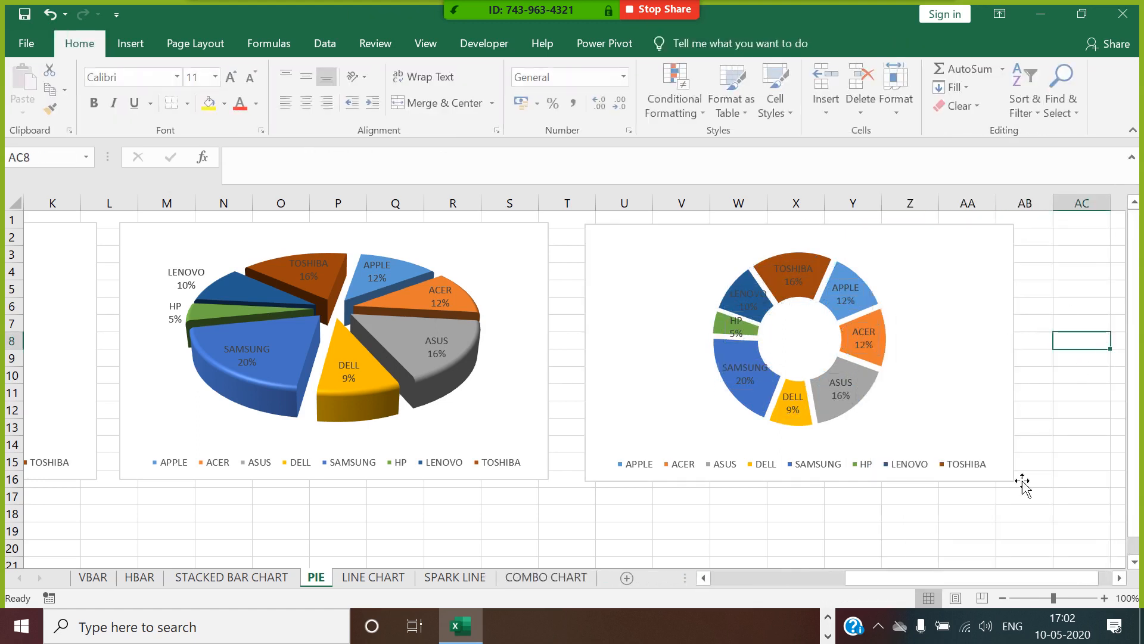
pyautogui.click(763, 534)
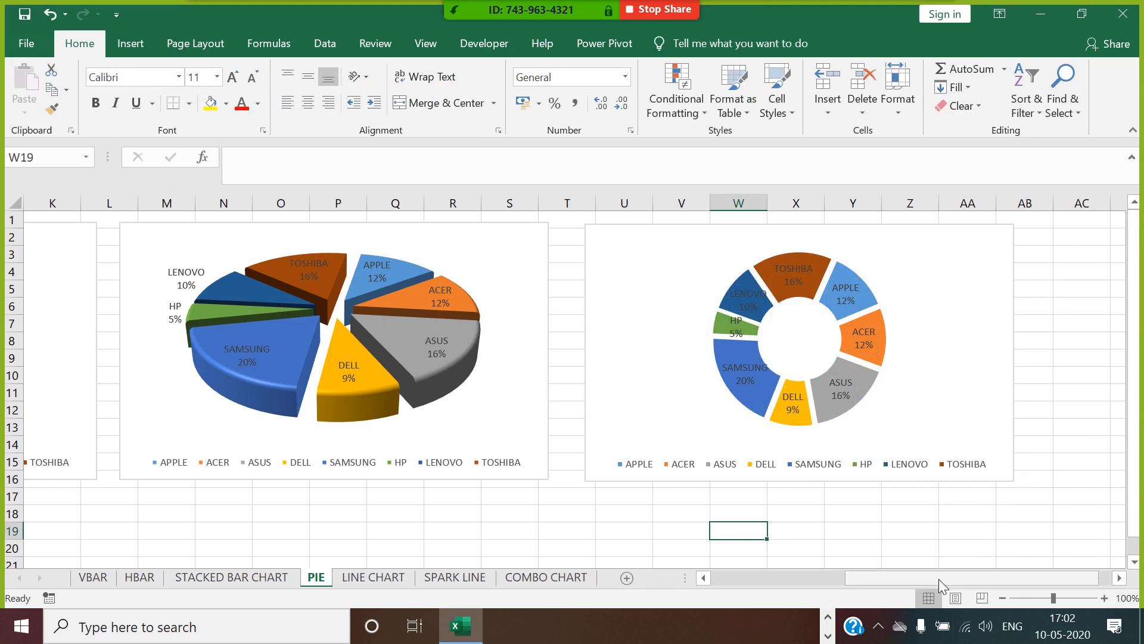
# Set the doughnut chart's legend position to Right and save the workbook.
pyautogui.moveTo(939, 578); pyautogui.dragTo(733, 578)
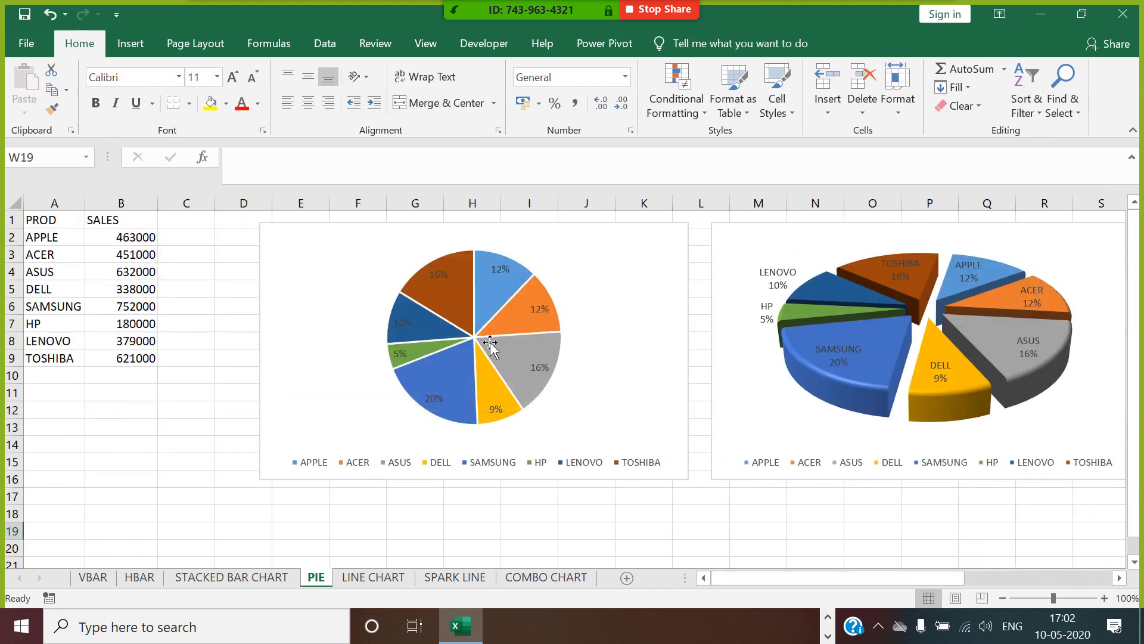
pyautogui.moveTo(867, 580); pyautogui.dragTo(1028, 558)
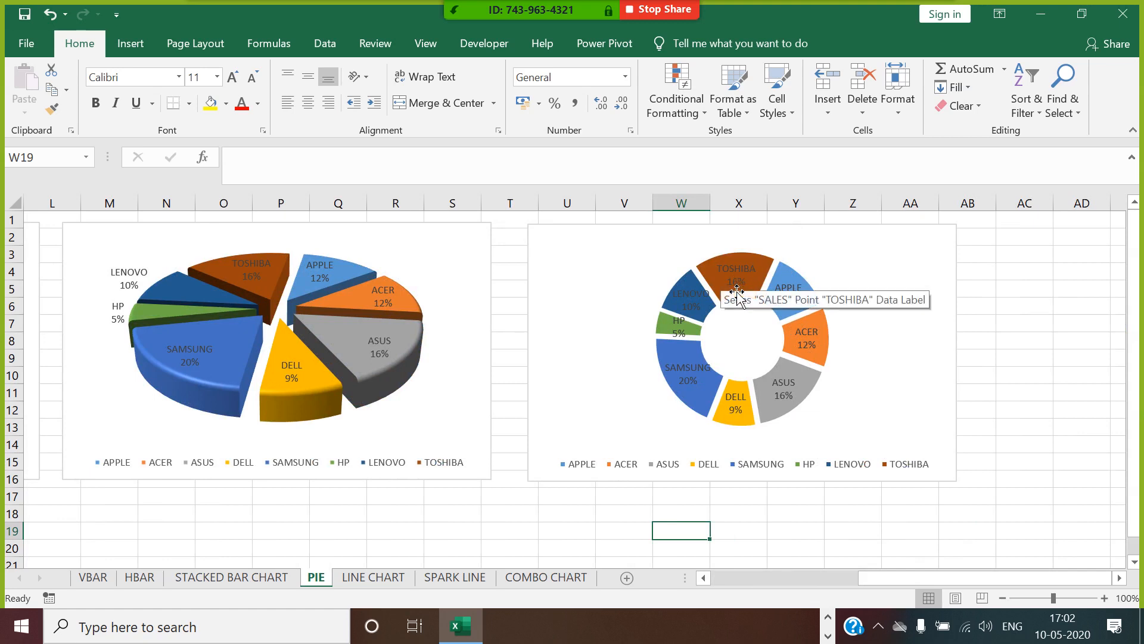
pyautogui.rightClick(708, 468)
pyautogui.click(742, 451)
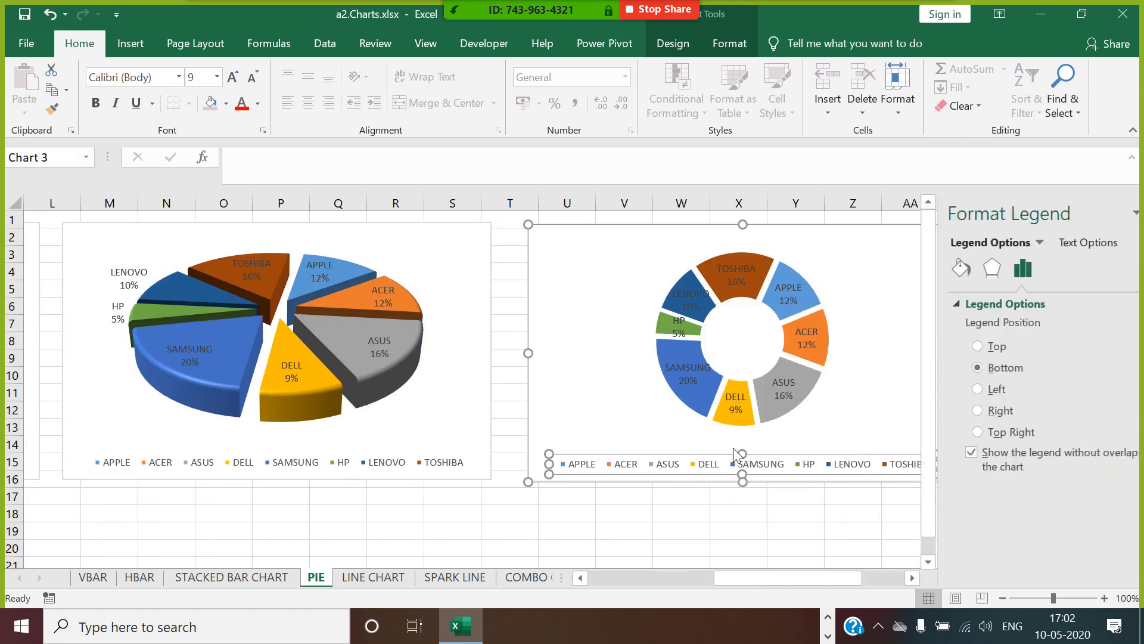
pyautogui.click(931, 389)
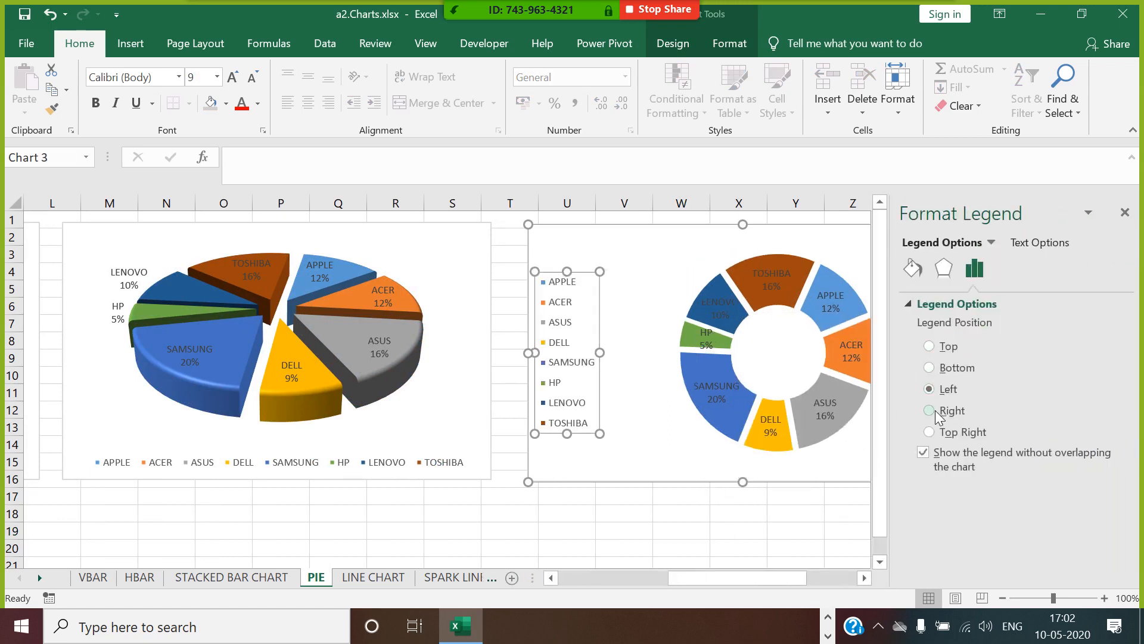
pyautogui.click(933, 410)
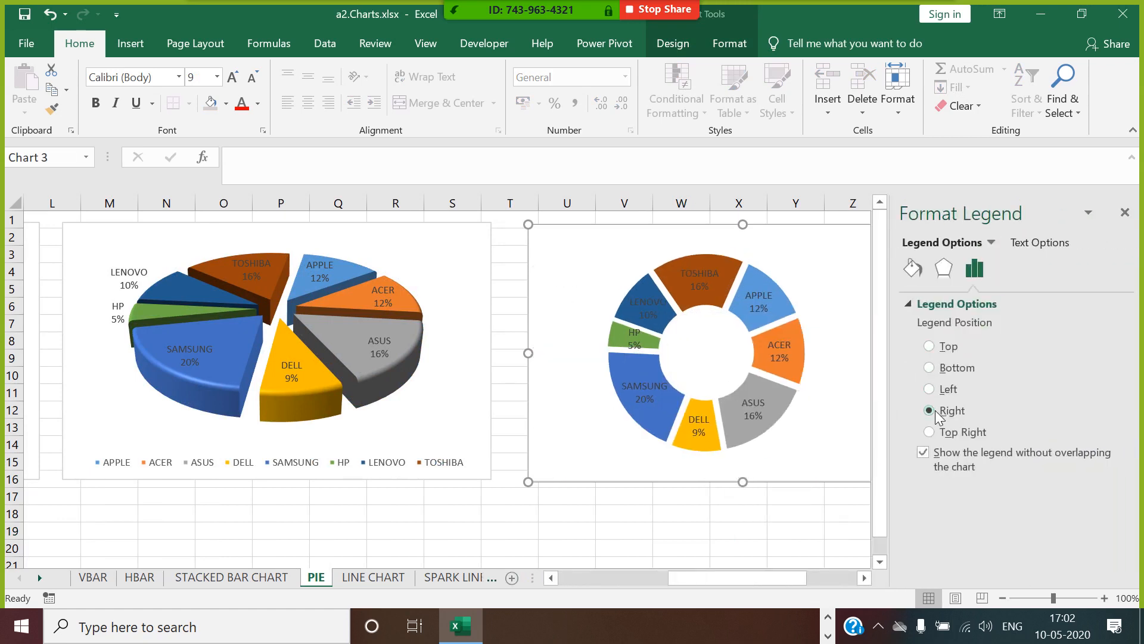
pyautogui.click(1124, 213)
pyautogui.click(1034, 360)
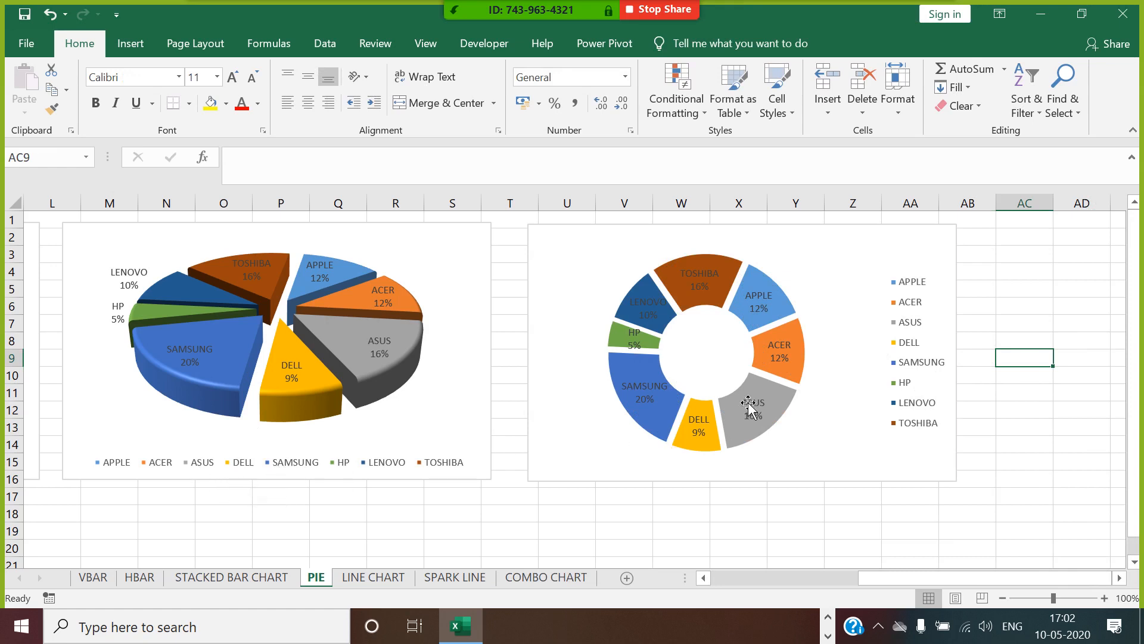
pyautogui.click(1025, 479)
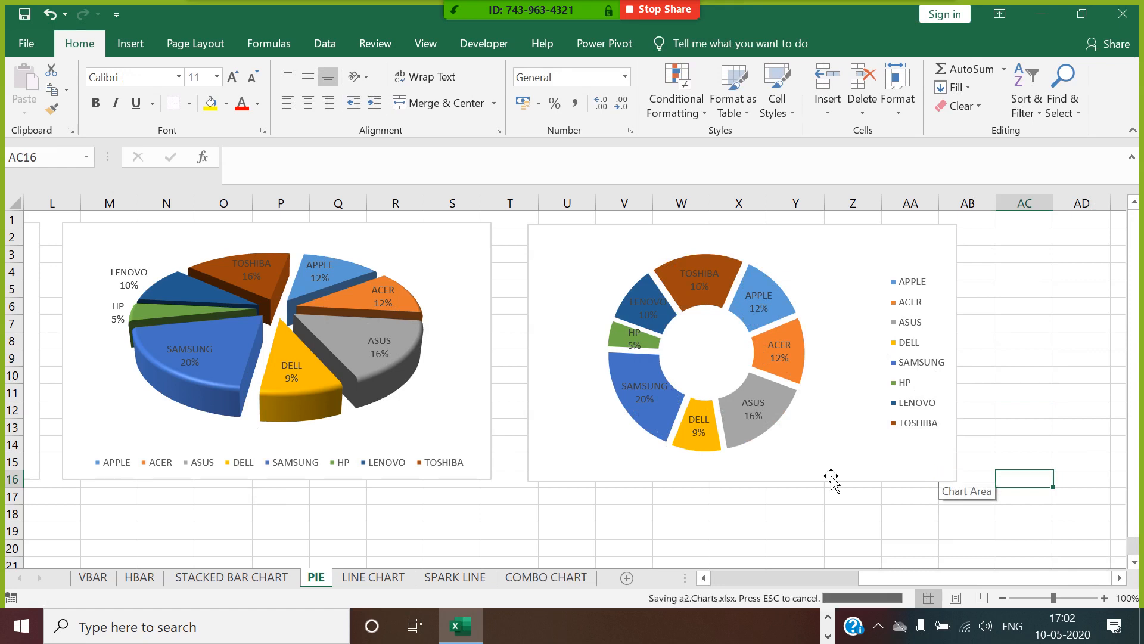
# Copy the product column A1:A9 from the PIE sheet into A1 of the LINE CHART sheet.
pyautogui.click(371, 579)
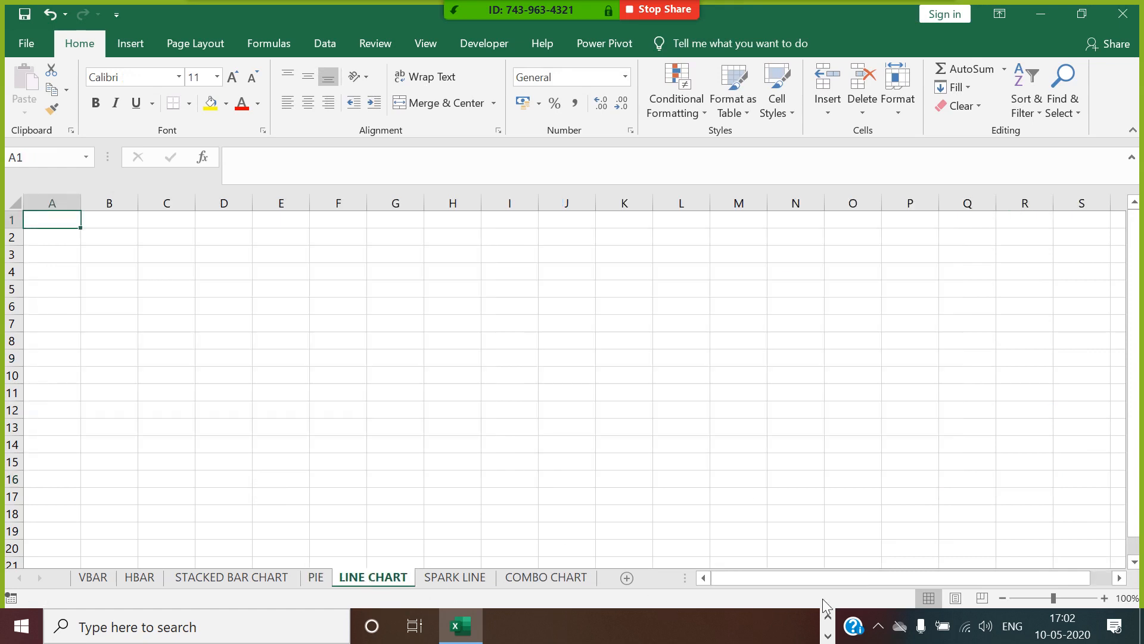
pyautogui.click(313, 576)
pyautogui.moveTo(885, 594); pyautogui.dragTo(739, 593)
pyautogui.moveTo(60, 221); pyautogui.dragTo(72, 364)
pyautogui.hotkey('ctrl', 'c')
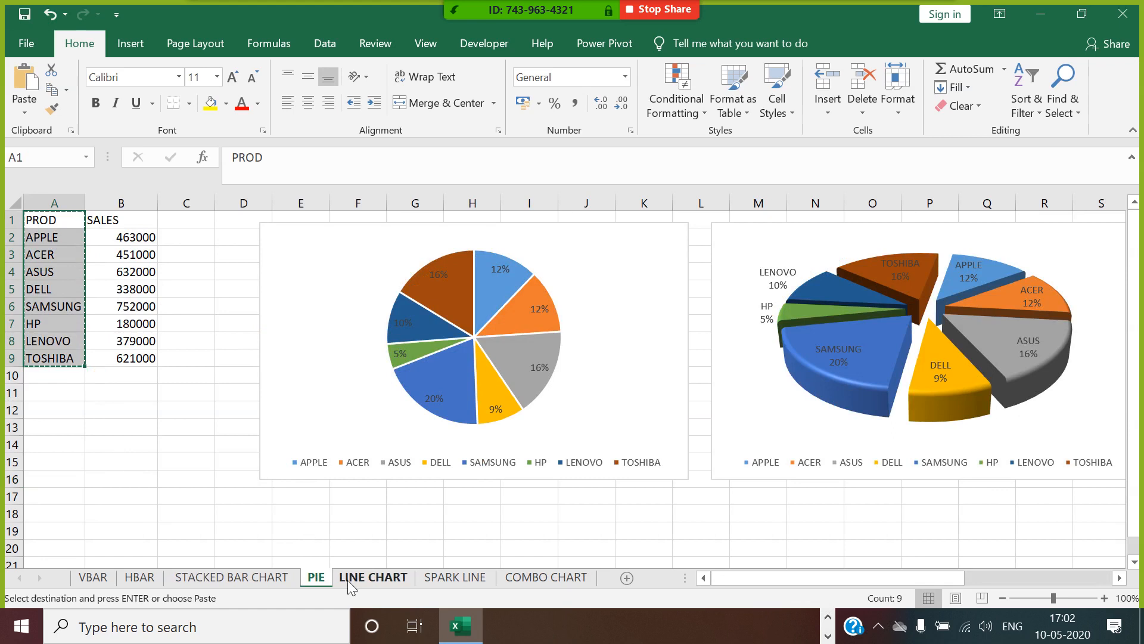
pyautogui.click(353, 578)
pyautogui.hotkey('ctrl', 'v')
# Enter JAN in B1 and fill the month headers across to DEC in M1, removing the extra month in N1.
pyautogui.press('Right')
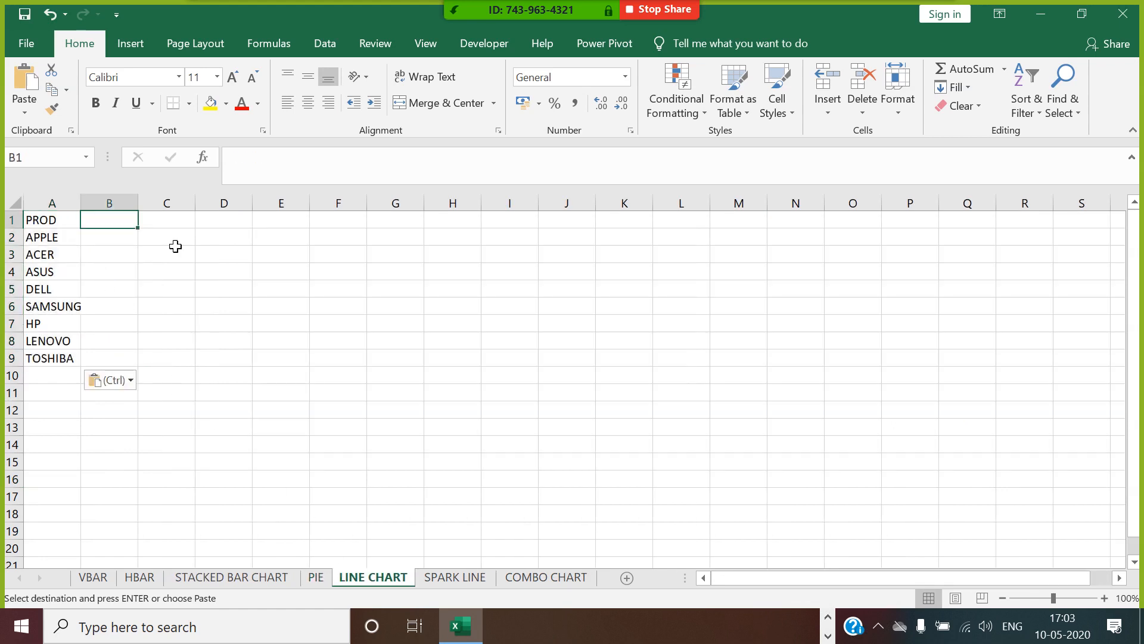
pyautogui.write('JAN')
pyautogui.click(148, 237)
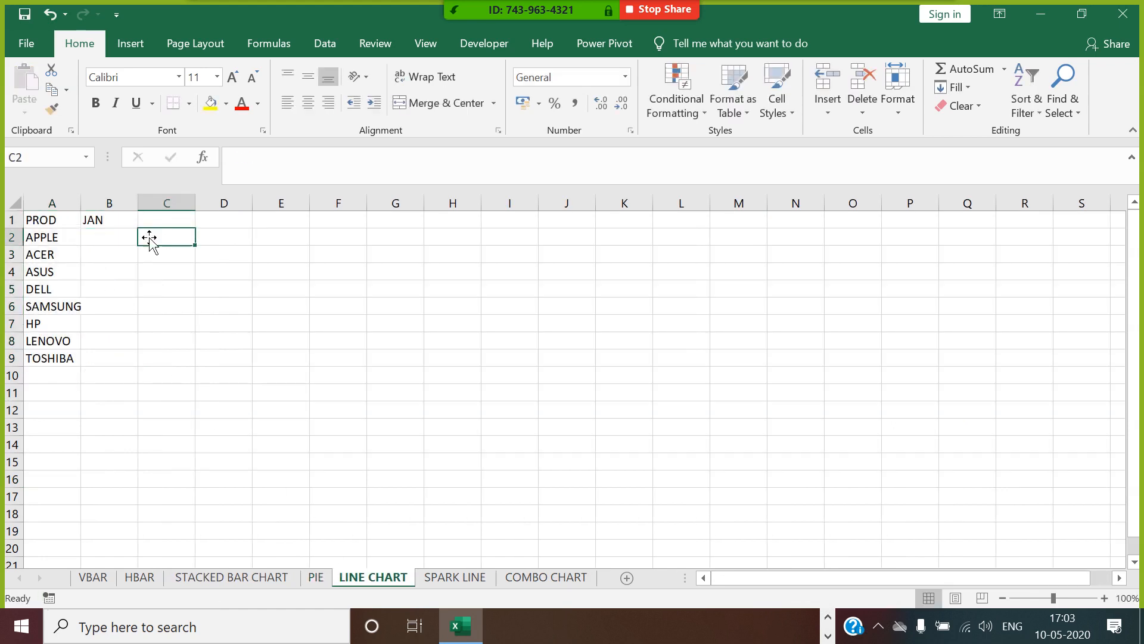
pyautogui.click(135, 225)
pyautogui.moveTo(146, 233); pyautogui.dragTo(805, 242)
pyautogui.click(814, 228)
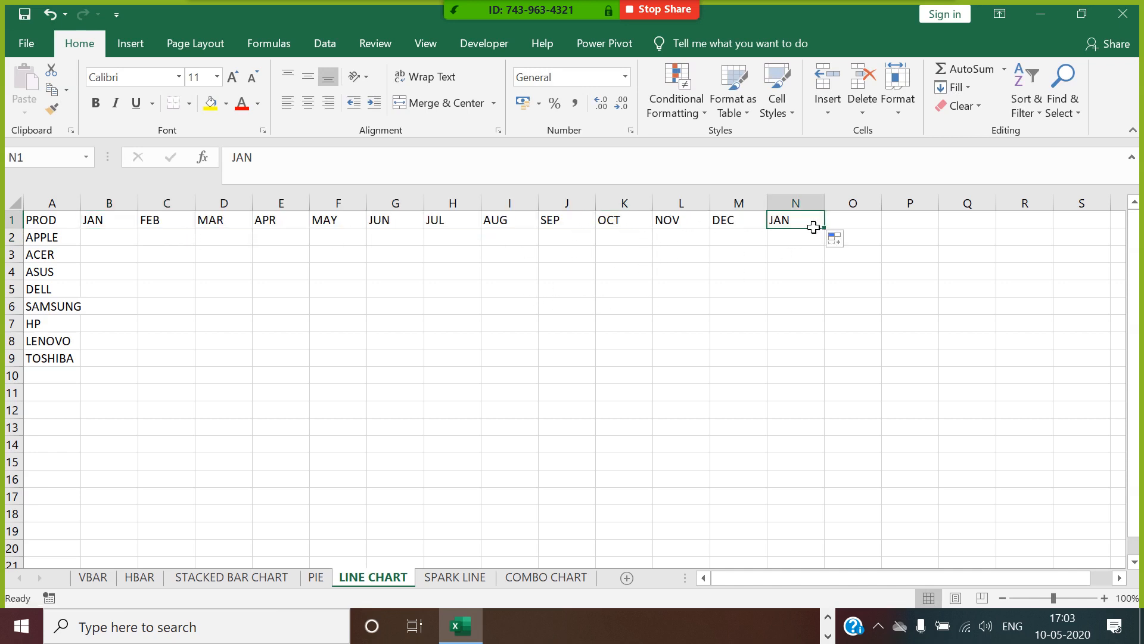
pyautogui.press('Delete')
# Enter the formula =RANDBETWEEN(100,900)*100 in B2 for APPLE's January sales.
pyautogui.click(116, 243)
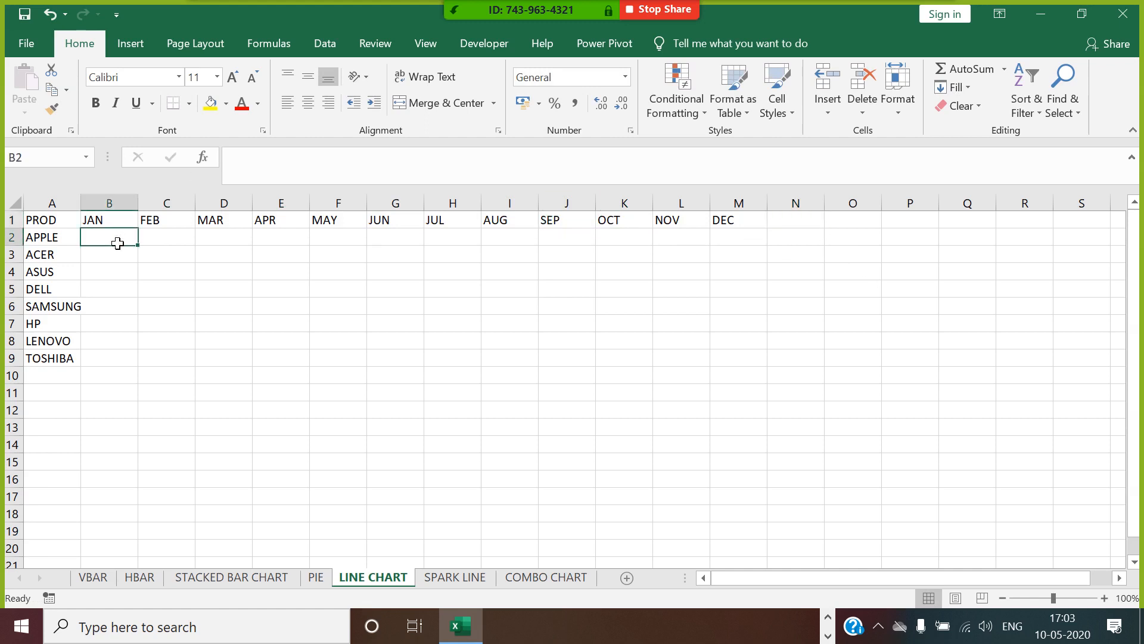
pyautogui.write('=RAND')
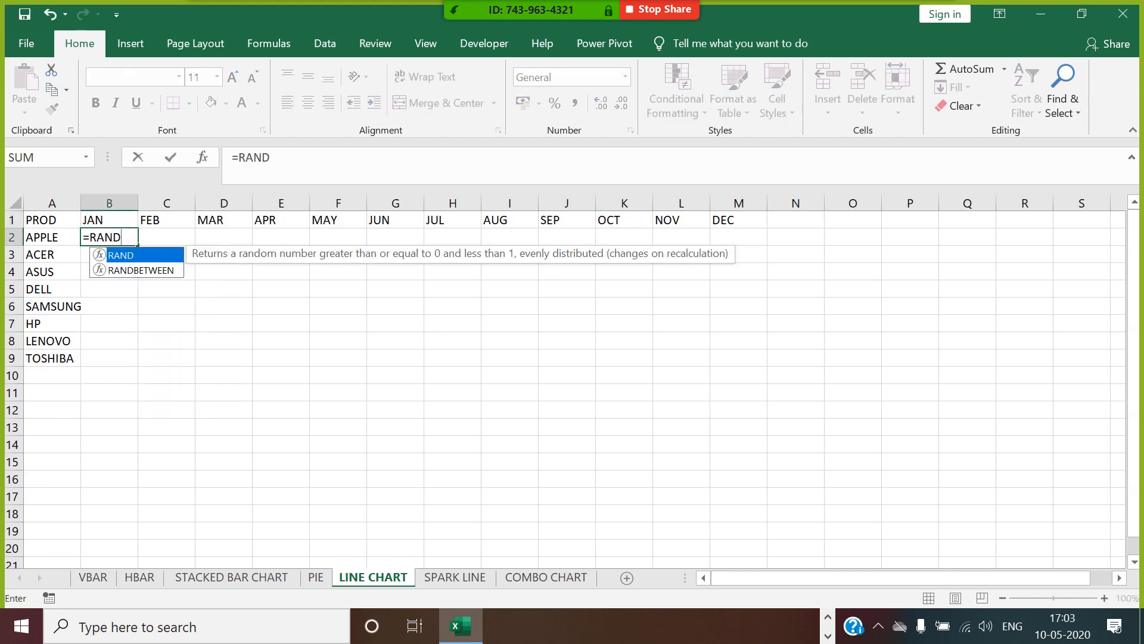
pyautogui.doubleClick(141, 271)
pyautogui.write('100')
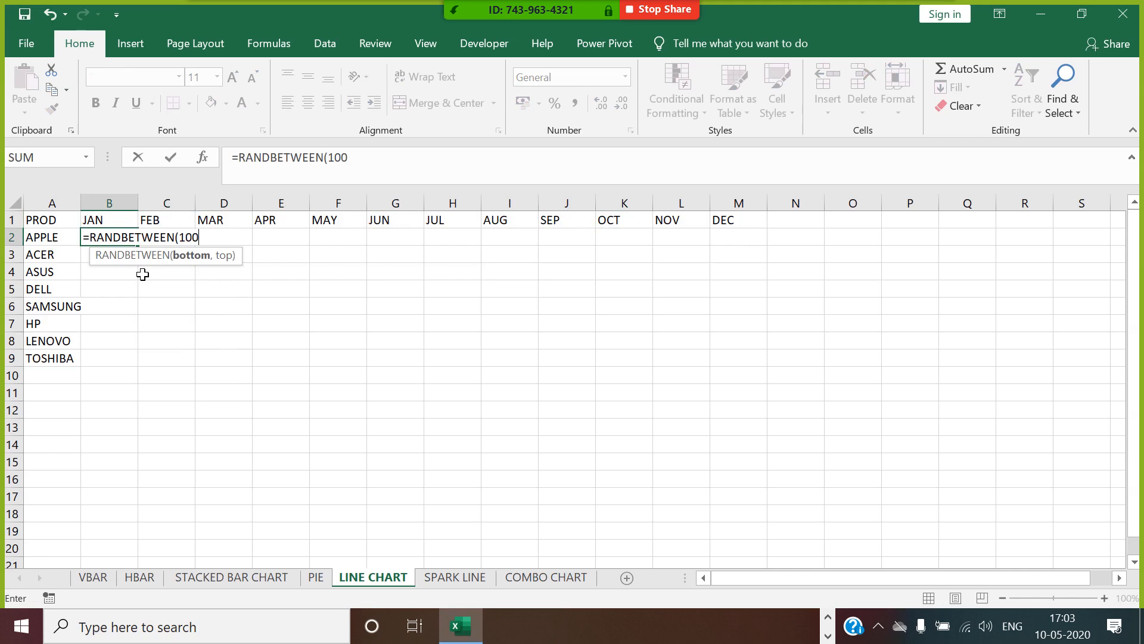
pyautogui.write(',900)*100')
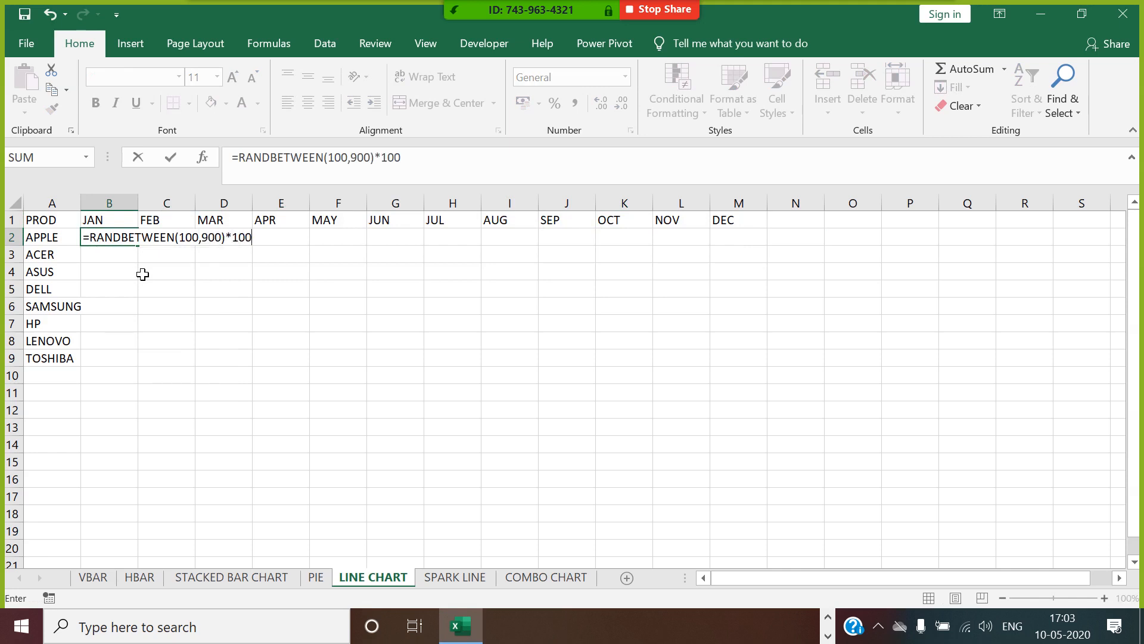
pyautogui.press('Return')
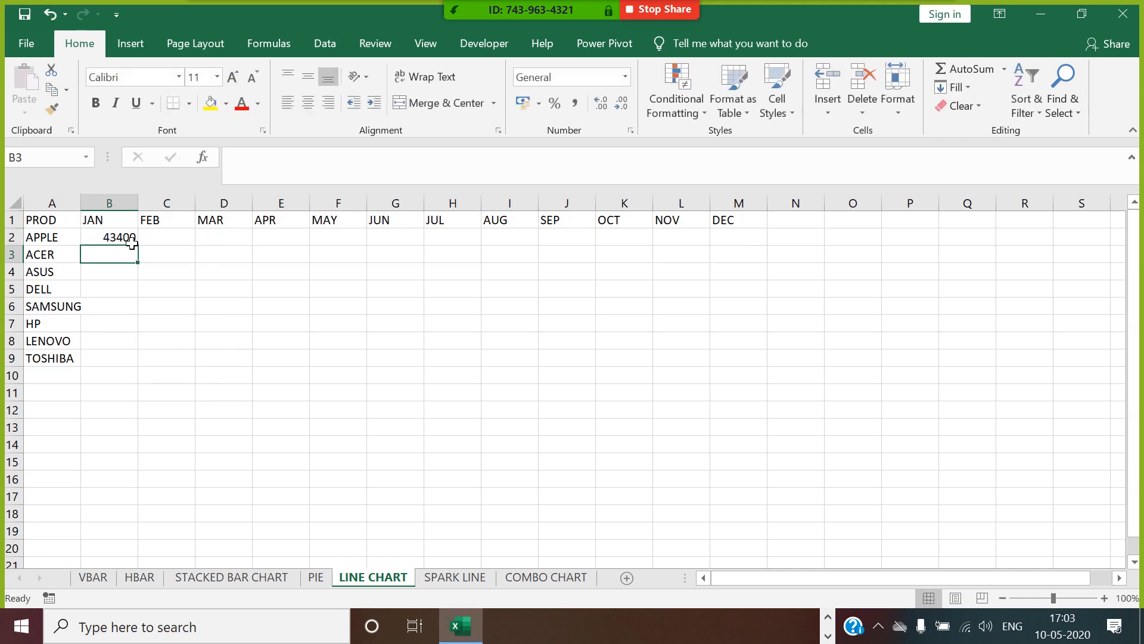
# Fill the random sales formula from B2 through M9 and autofit column A to the product names.
pyautogui.click(132, 242)
pyautogui.moveTo(147, 254); pyautogui.dragTo(772, 258)
pyautogui.doubleClick(768, 245)
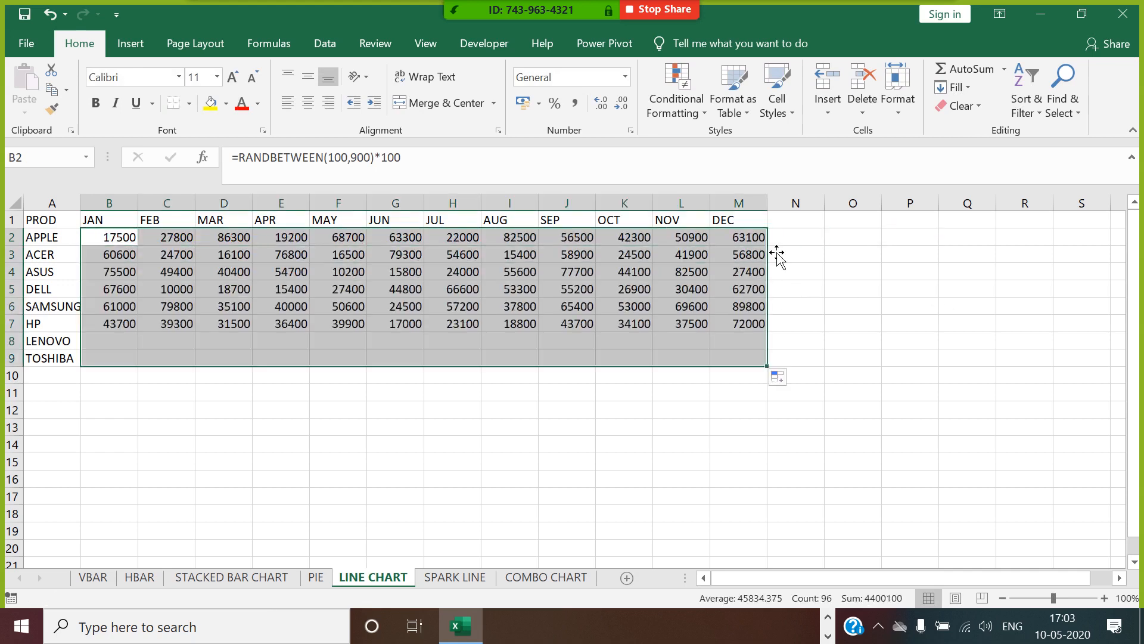
pyautogui.doubleClick(92, 207)
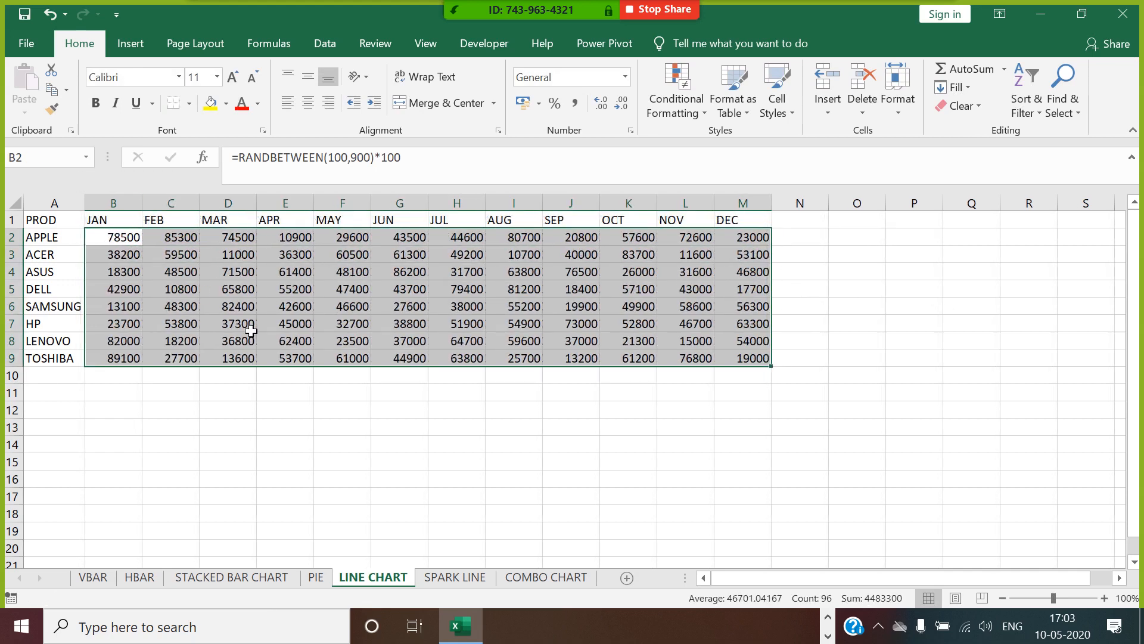
# Copy the random sales formulas in B2:M9 and paste them back over the same range as values only.
pyautogui.hotkey('ctrl', 'c')
pyautogui.rightClick(184, 292)
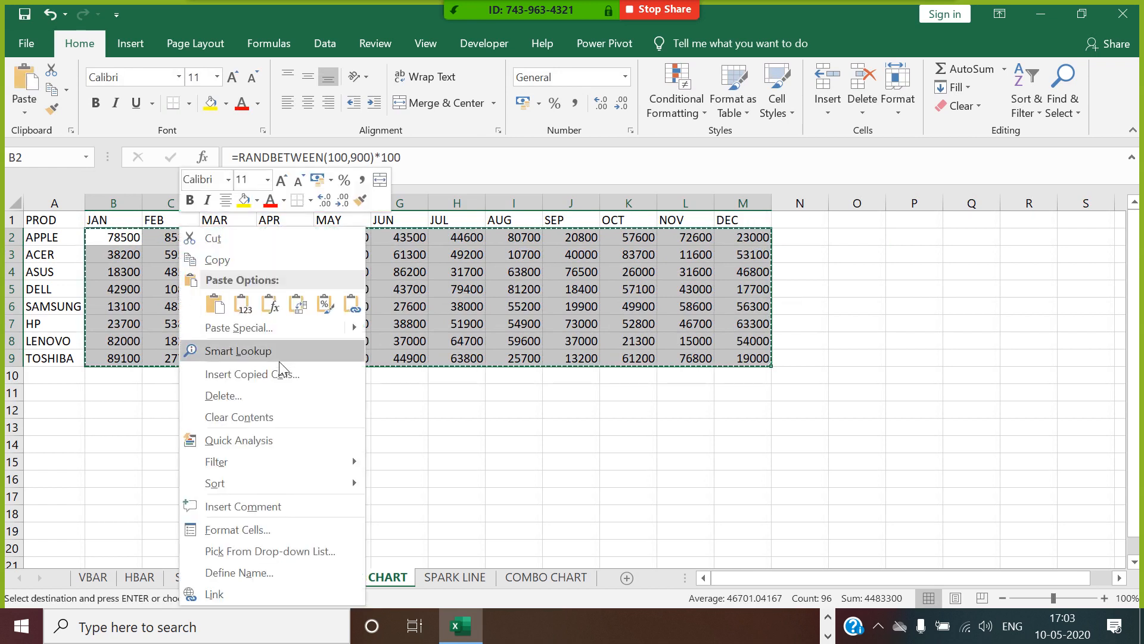
pyautogui.click(263, 331)
pyautogui.click(123, 258)
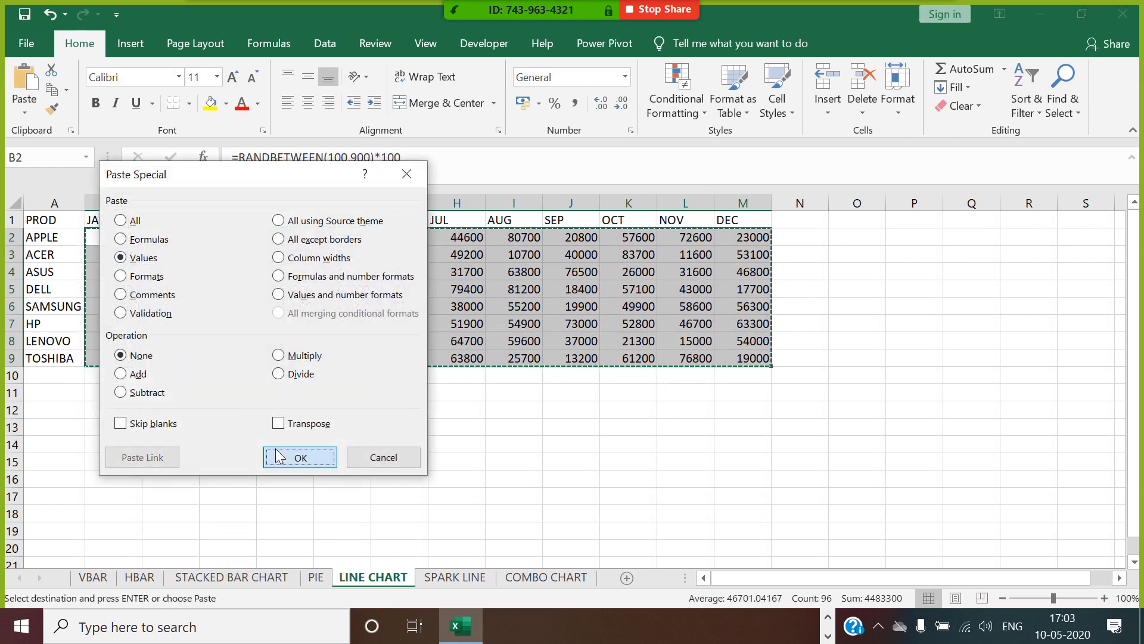
pyautogui.click(288, 454)
pyautogui.press('Escape')
pyautogui.click(734, 464)
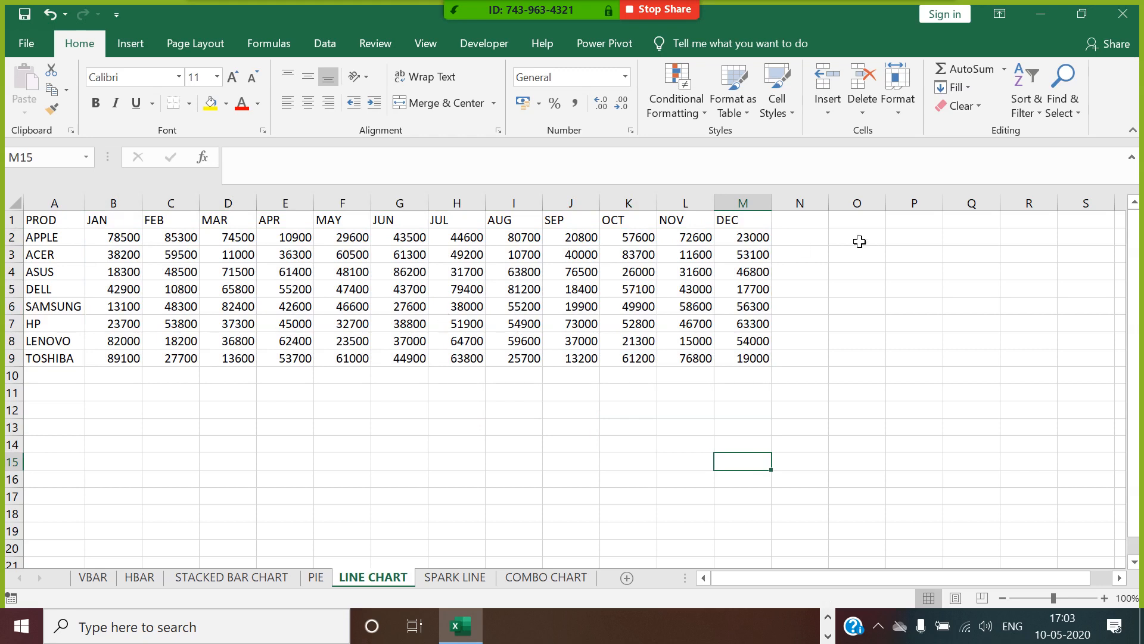
# Insert a line sparkline in N2 from B2:M2 and fill it down to N9.
pyautogui.click(812, 242)
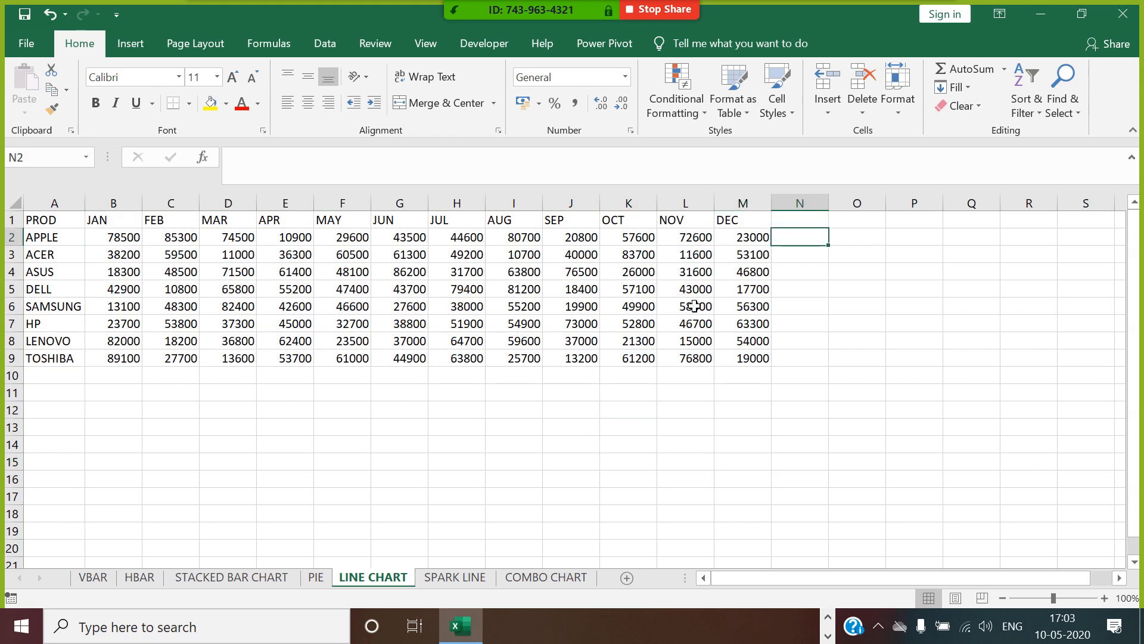
pyautogui.click(128, 44)
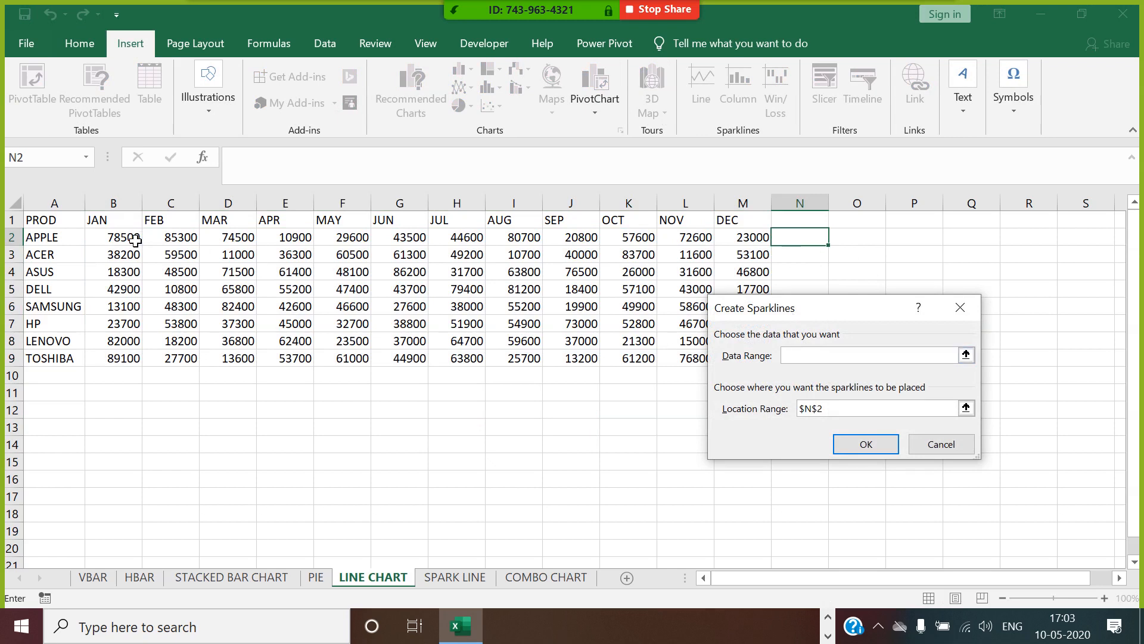
pyautogui.moveTo(135, 239); pyautogui.dragTo(745, 239)
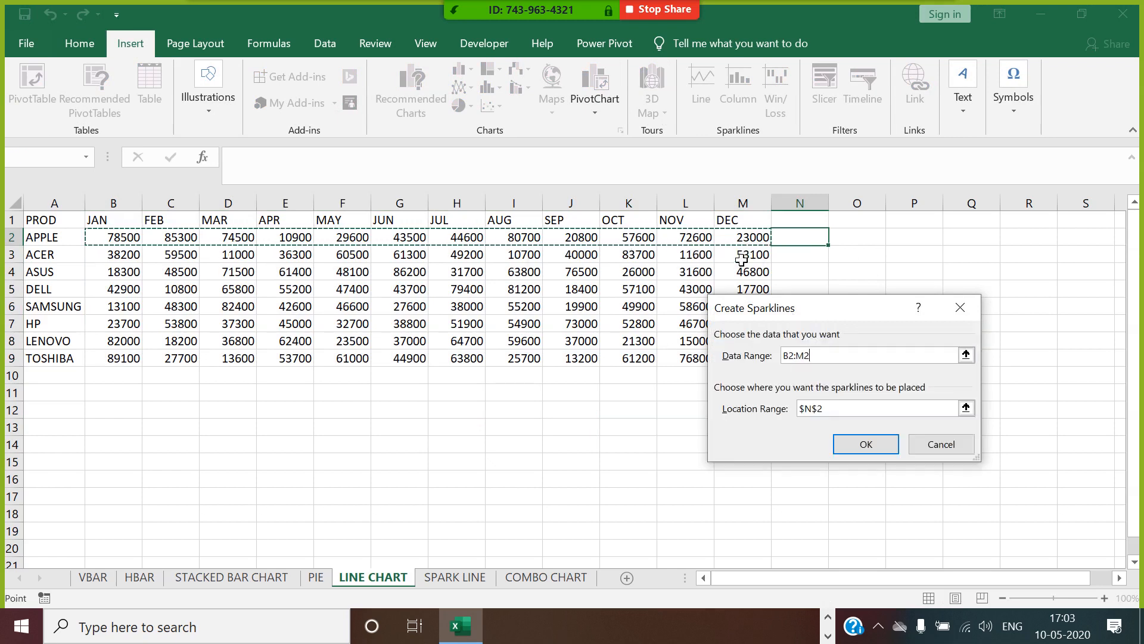
pyautogui.click(865, 446)
pyautogui.moveTo(828, 245); pyautogui.dragTo(843, 367)
pyautogui.click(918, 305)
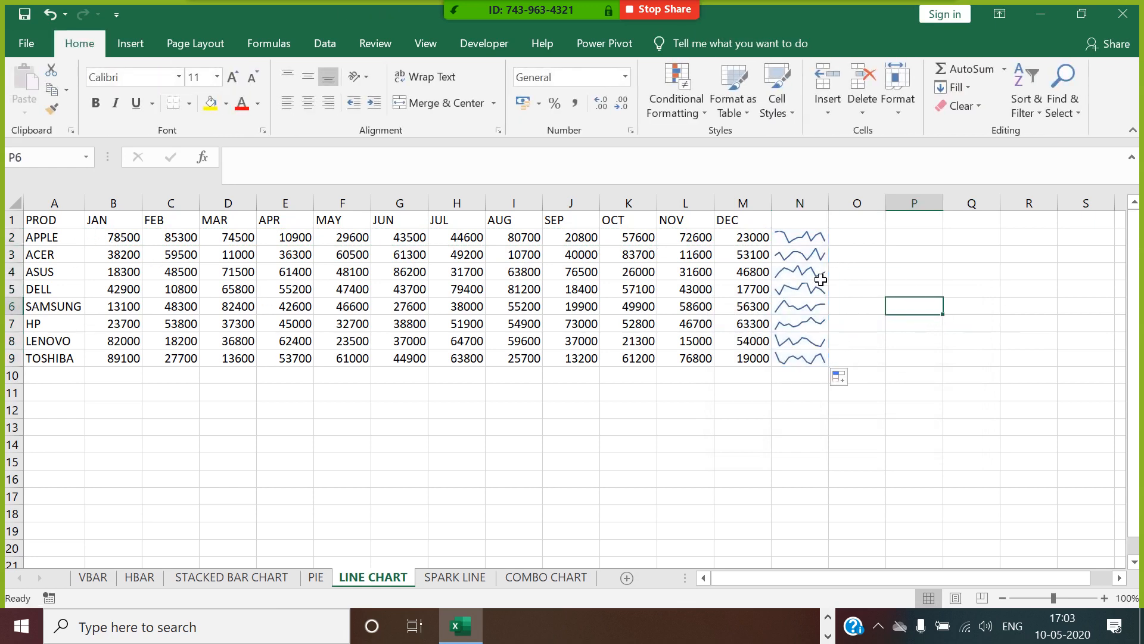
# Insert a column sparkline in O2 from B2:M2 and fill it down to O9.
pyautogui.click(859, 245)
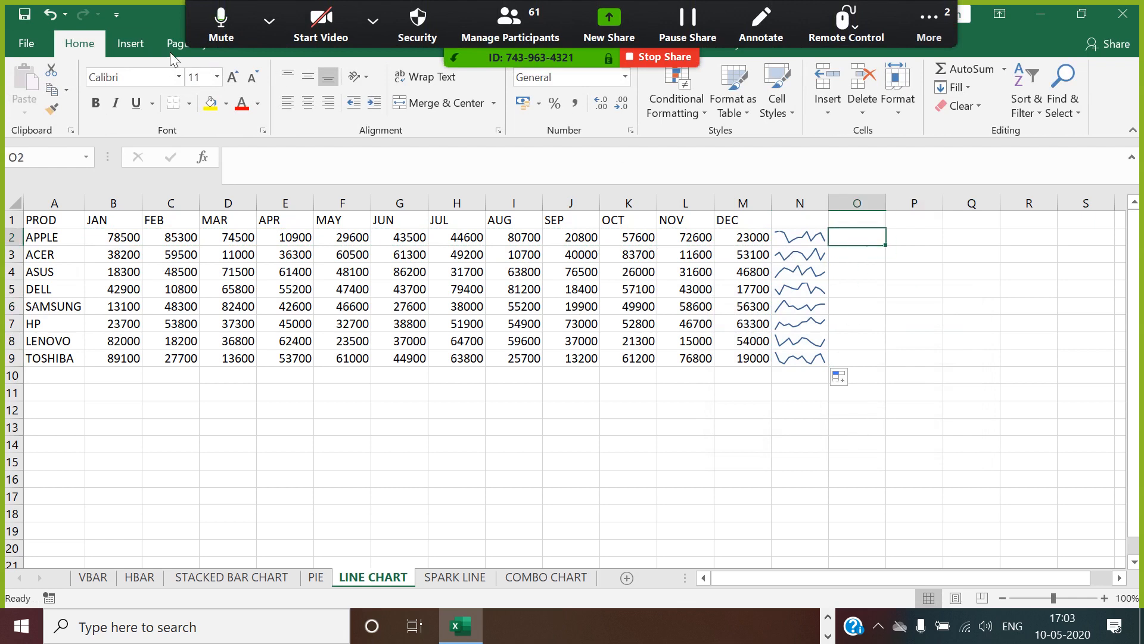
pyautogui.click(146, 44)
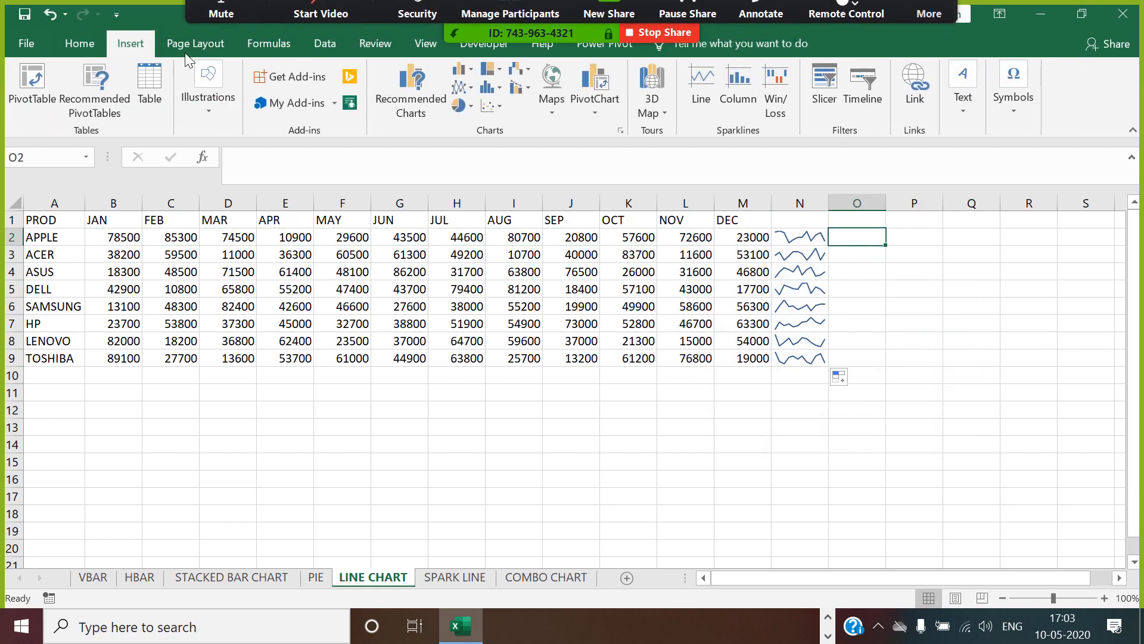
pyautogui.click(751, 94)
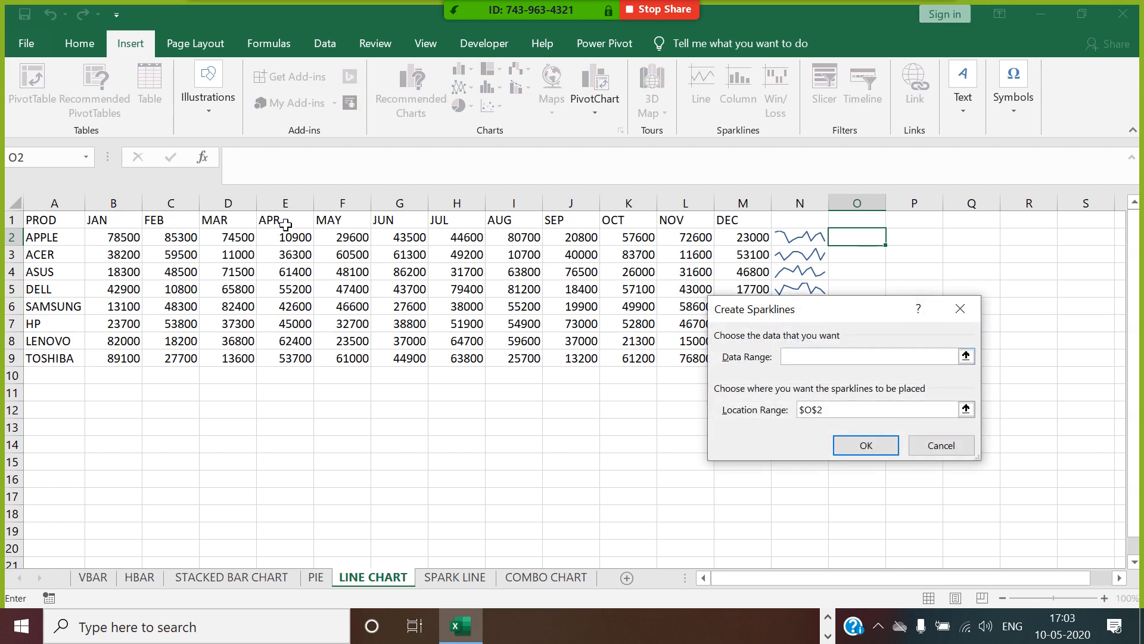
pyautogui.moveTo(138, 240)
pyautogui.mouseDown()
pyautogui.moveTo(375, 255)
pyautogui.moveTo(710, 254)
pyautogui.moveTo(721, 238)
pyautogui.moveTo(765, 253)
pyautogui.mouseUp()
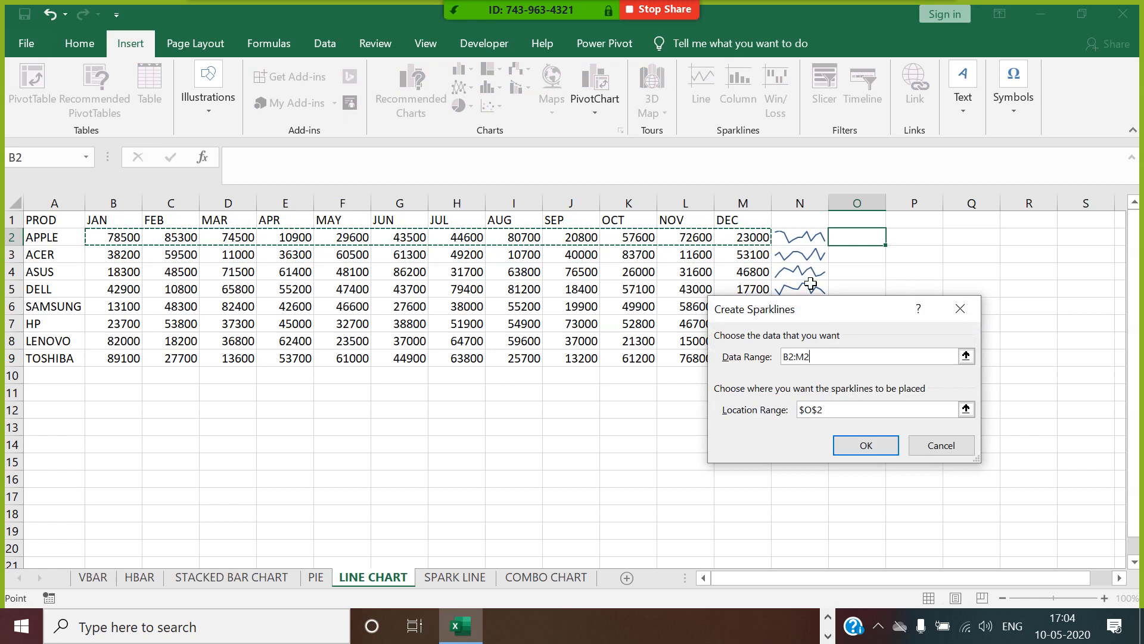
pyautogui.click(867, 445)
pyautogui.moveTo(888, 249); pyautogui.dragTo(894, 371)
pyautogui.click(963, 329)
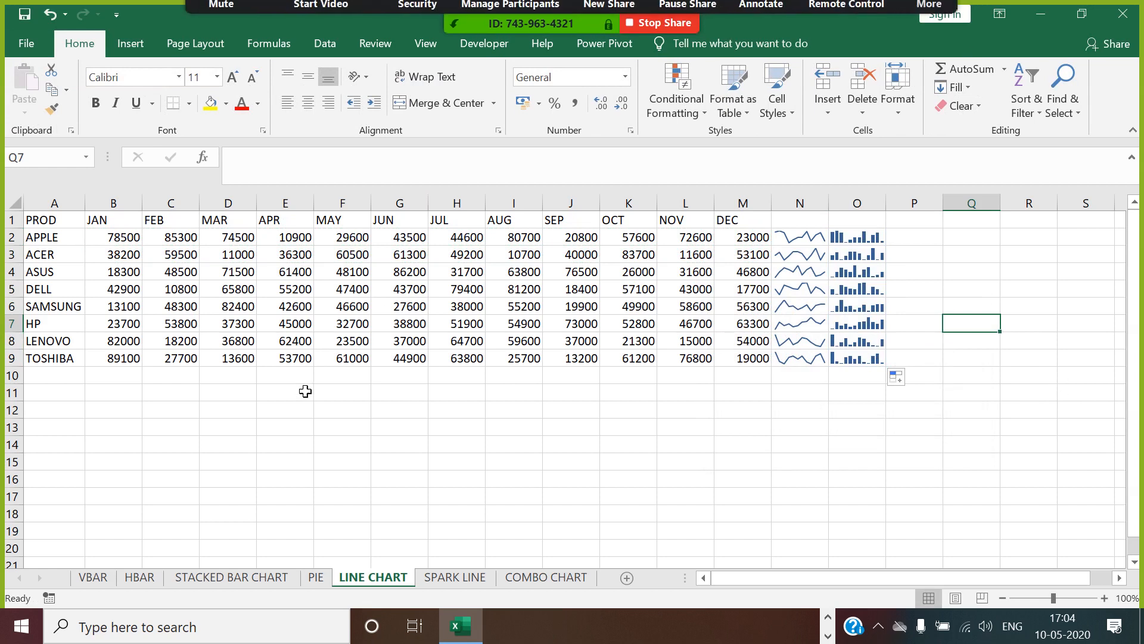
# Insert an empty line chart with markers from a blank cell and move it below the sales table.
pyautogui.moveTo(70, 227); pyautogui.dragTo(742, 255)
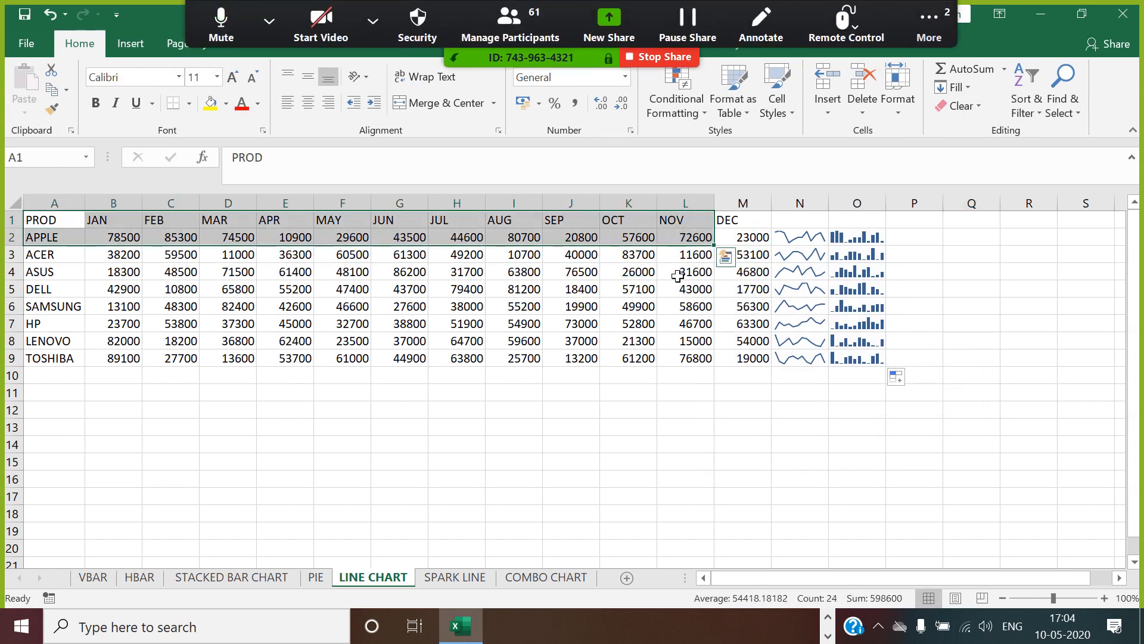
pyautogui.click(544, 446)
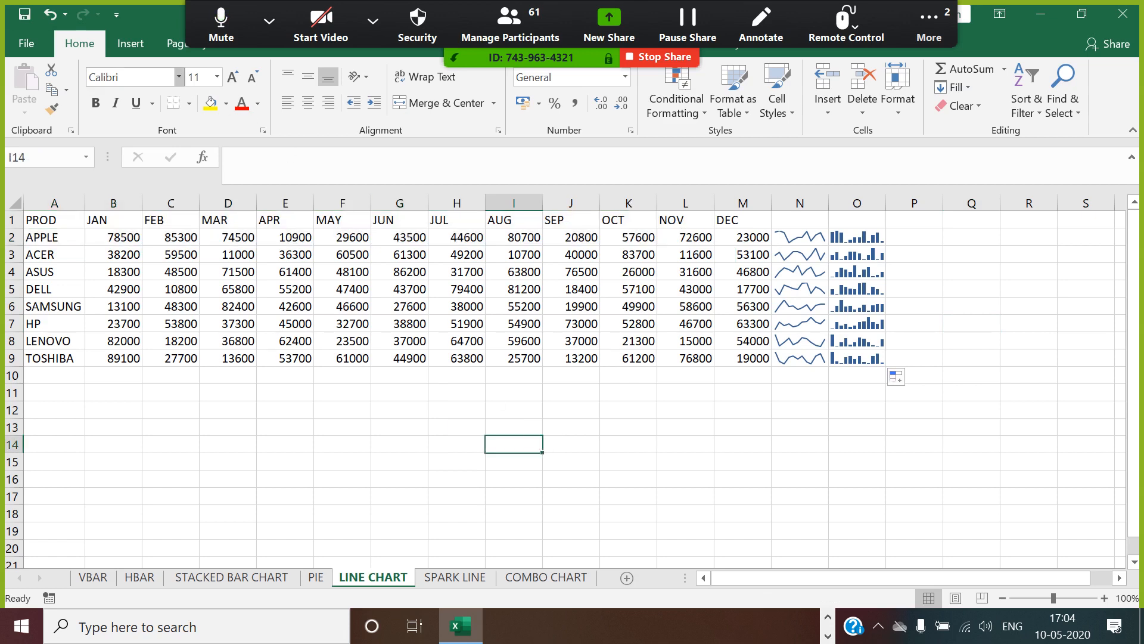
pyautogui.click(130, 43)
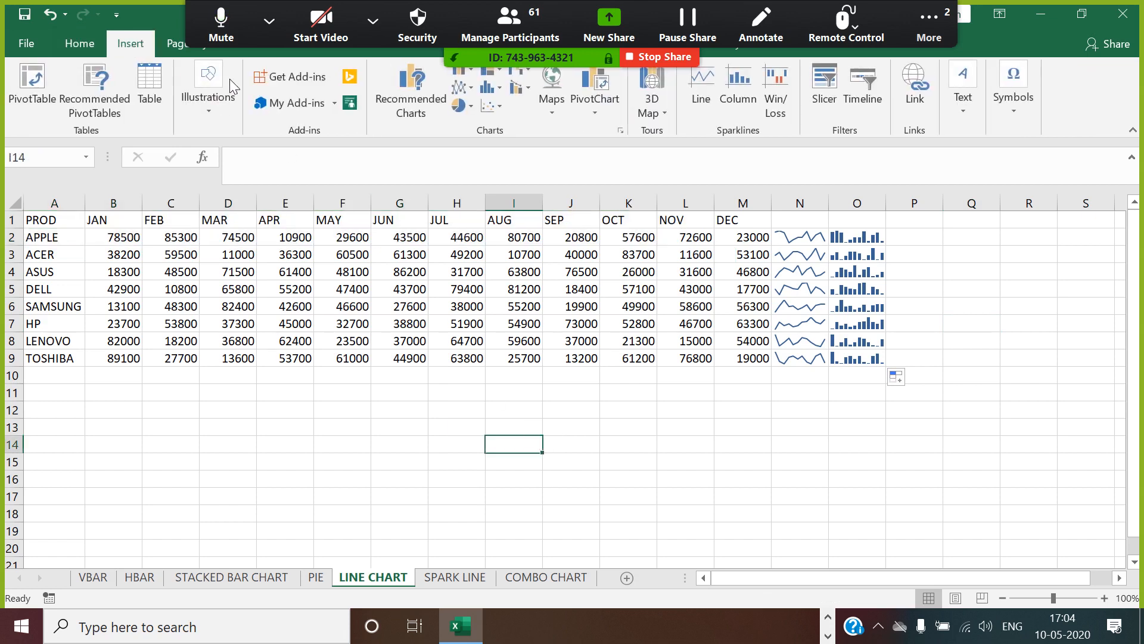
pyautogui.click(468, 89)
pyautogui.click(620, 141)
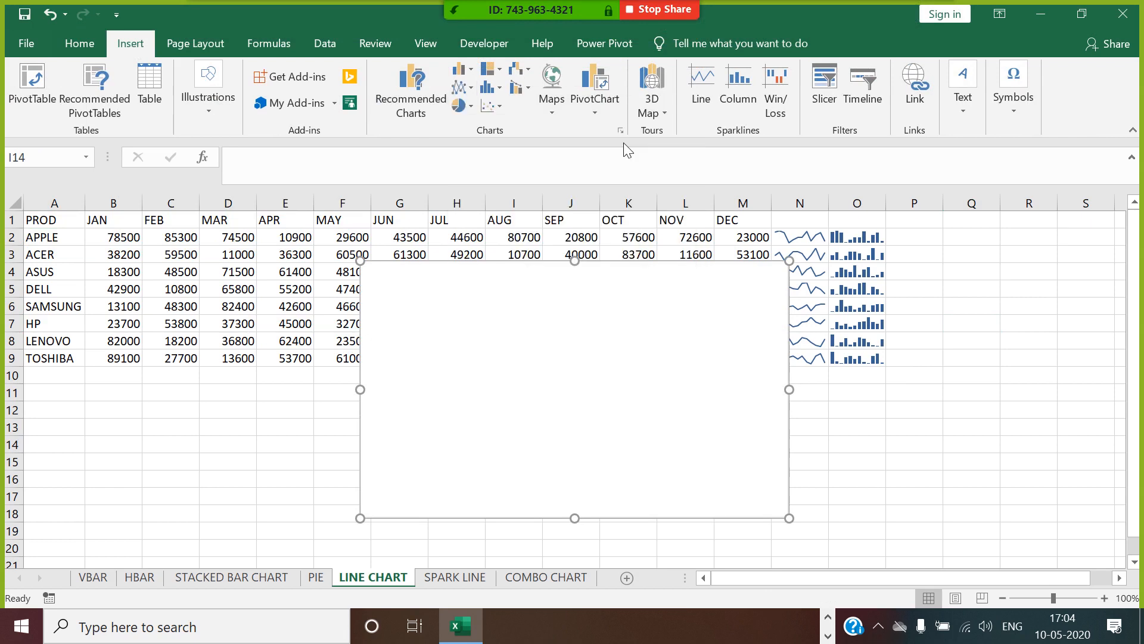
pyautogui.moveTo(627, 273); pyautogui.dragTo(703, 401)
# Set the line chart's data range to B2:M2 and its horizontal axis labels to the months in B1:M1.
pyautogui.rightClick(647, 473)
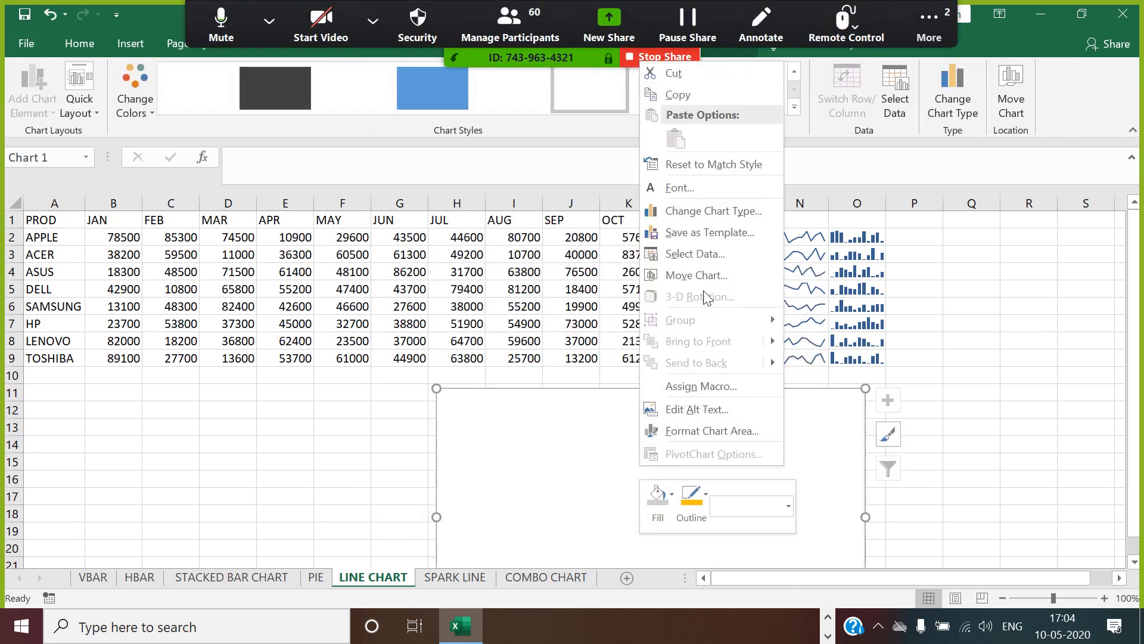
pyautogui.click(696, 255)
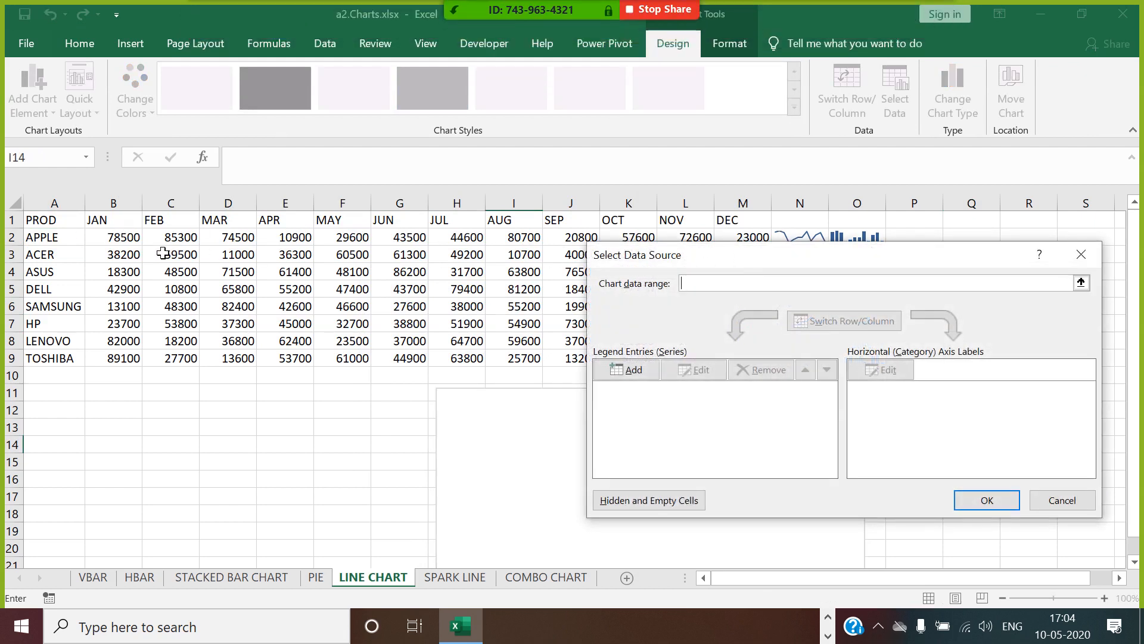
pyautogui.moveTo(140, 239); pyautogui.dragTo(749, 240)
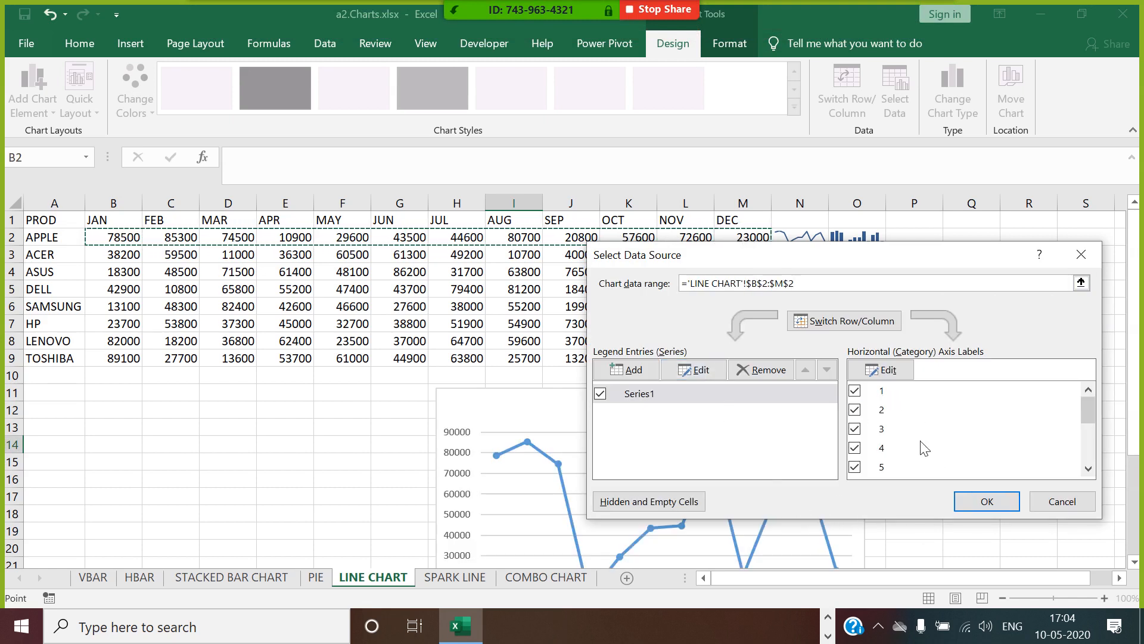
pyautogui.click(888, 369)
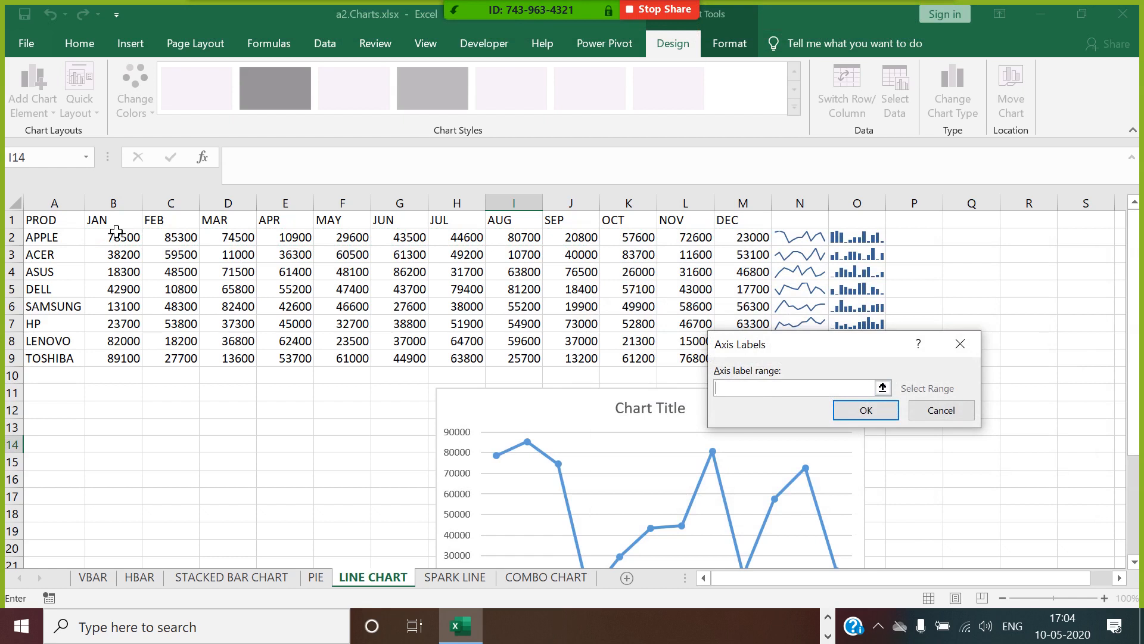
pyautogui.moveTo(117, 224); pyautogui.dragTo(742, 223)
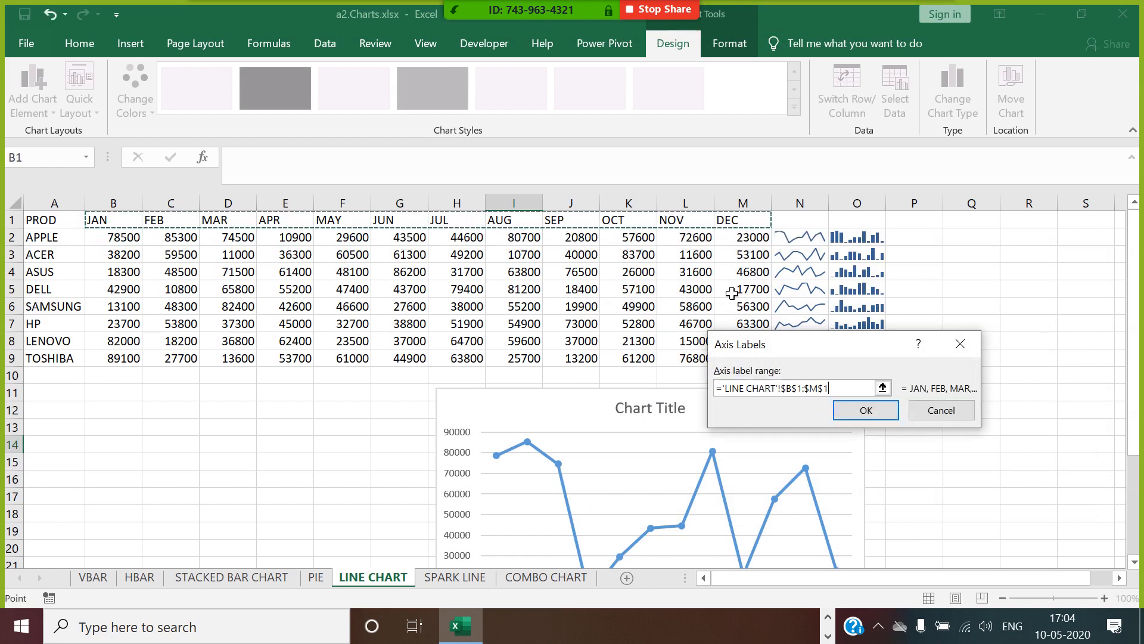
pyautogui.click(850, 414)
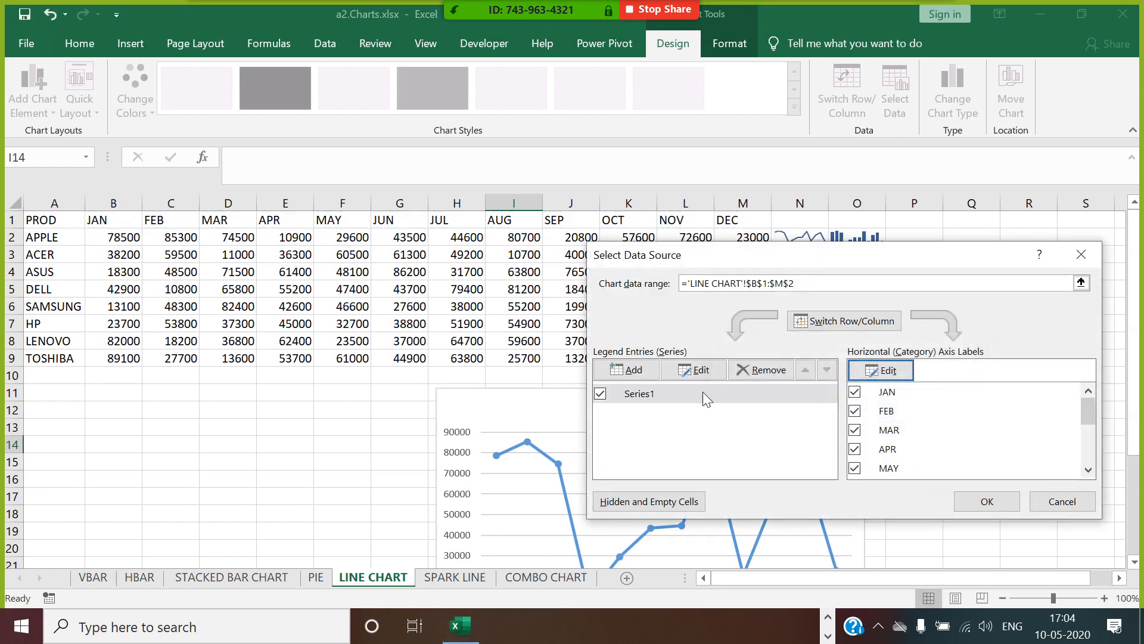
# Add a chart series that takes its name from A2 (APPLE) and apply the data source changes.
pyautogui.click(703, 398)
pyautogui.click(626, 369)
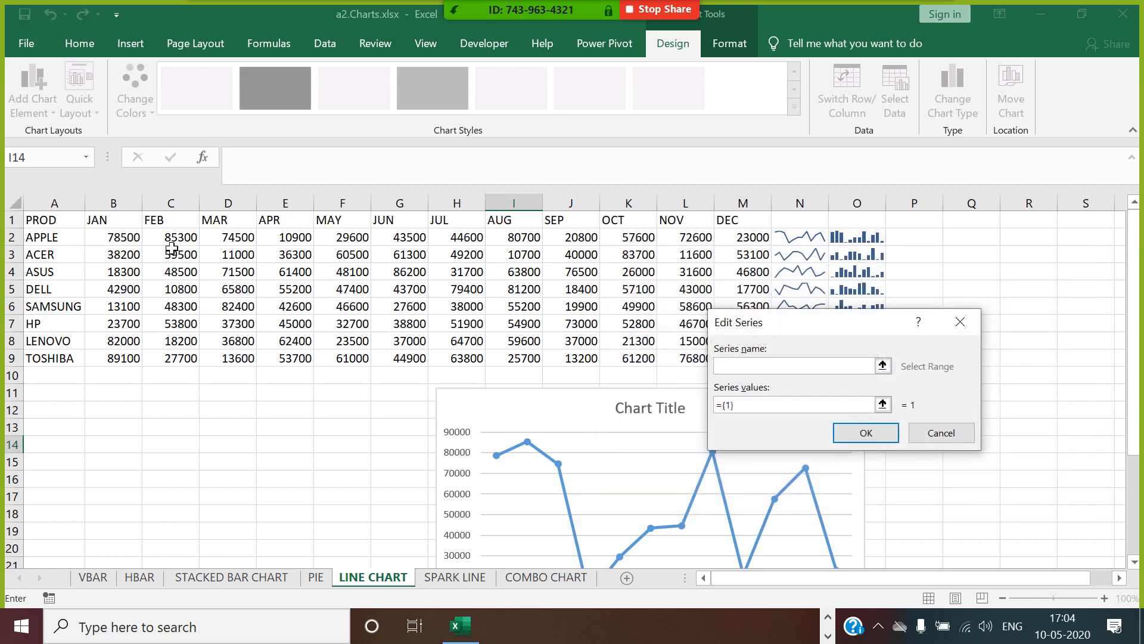
pyautogui.click(56, 240)
pyautogui.click(866, 433)
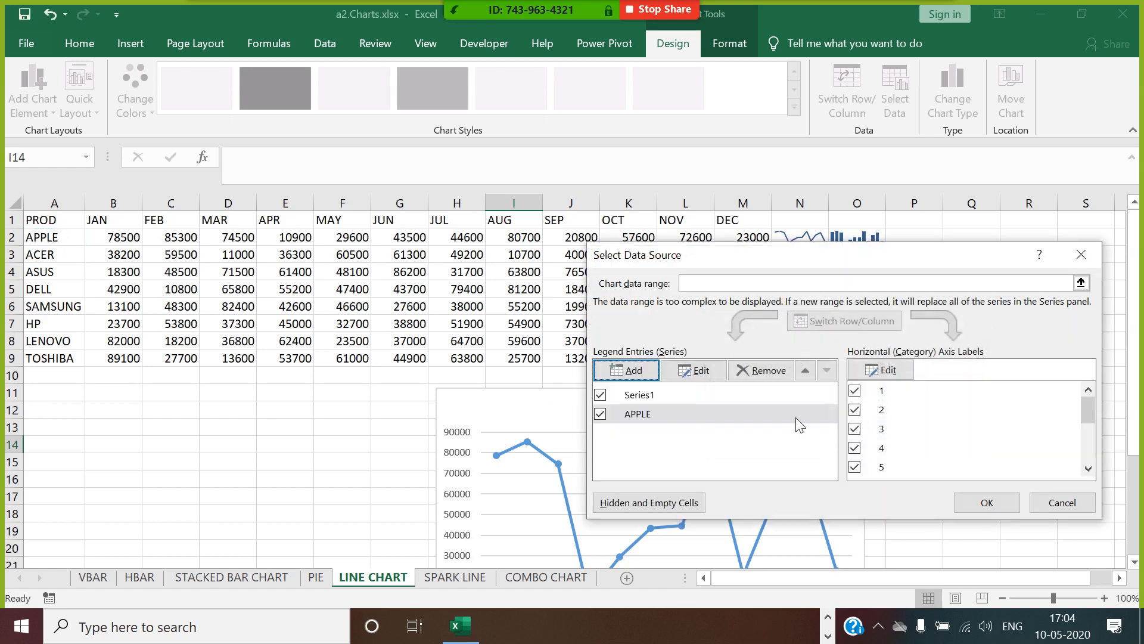
pyautogui.click(987, 502)
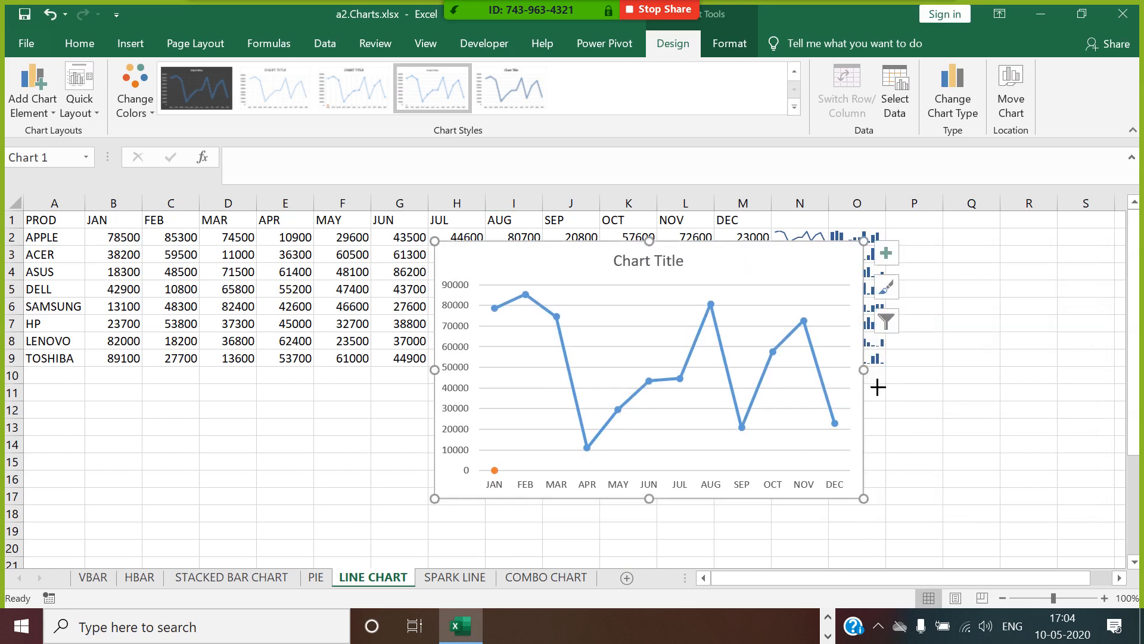
# Widen the line chart and move it down so its upper edge sits at about row 8.
pyautogui.moveTo(864, 370); pyautogui.dragTo(1042, 399)
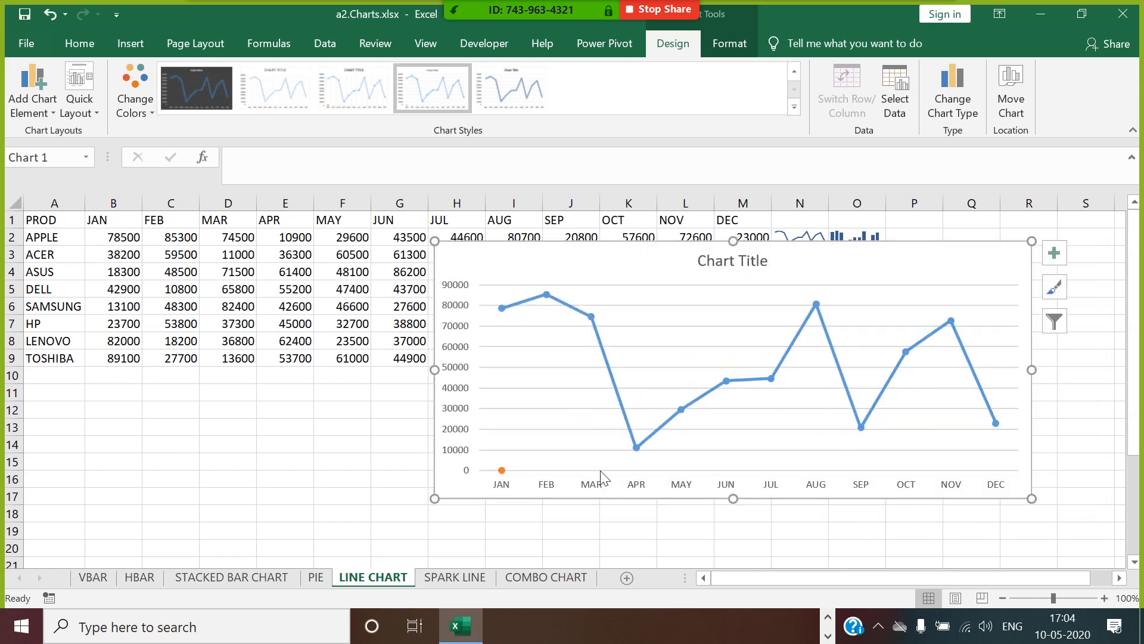
pyautogui.moveTo(656, 256); pyautogui.dragTo(726, 355)
# Remove Series1 from the line chart's data source.
pyautogui.rightClick(736, 396)
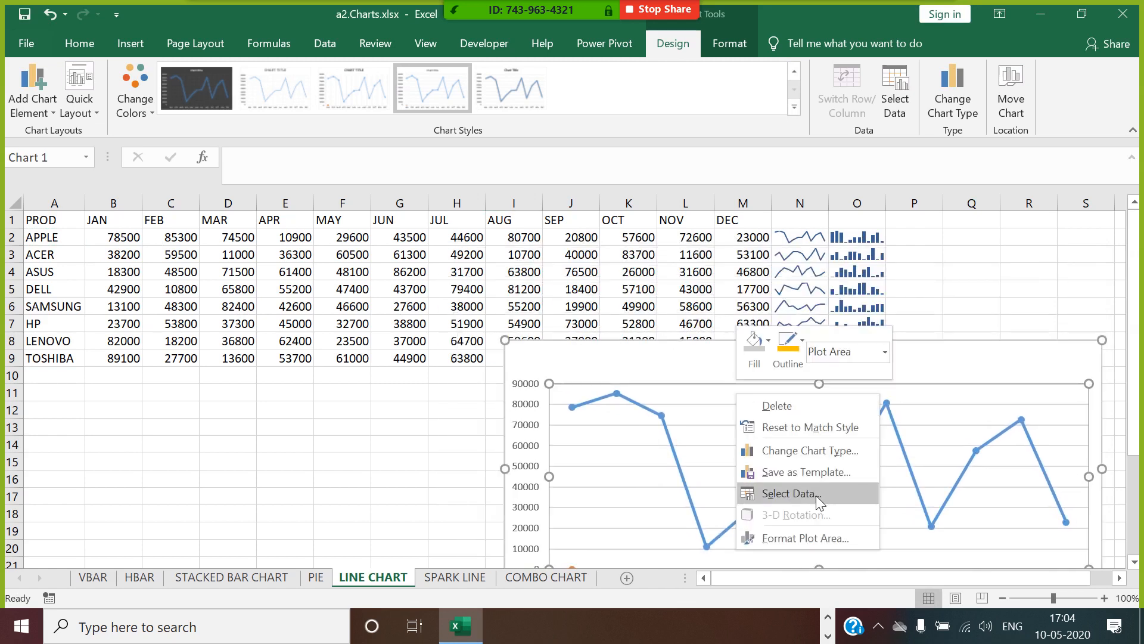
pyautogui.click(791, 494)
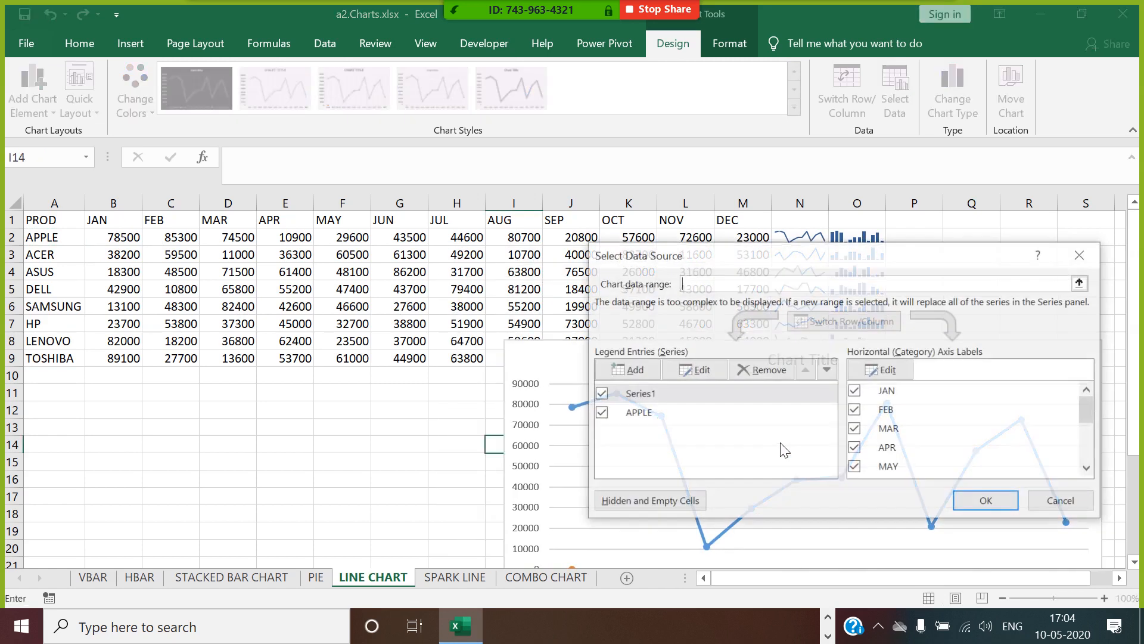
pyautogui.click(659, 395)
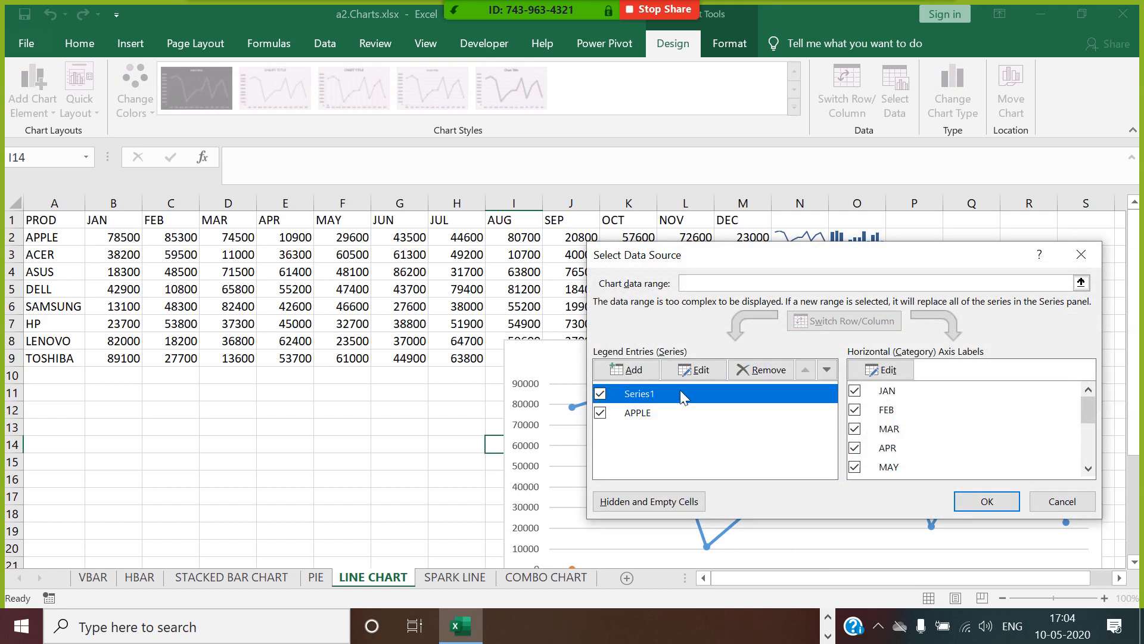
pyautogui.click(760, 373)
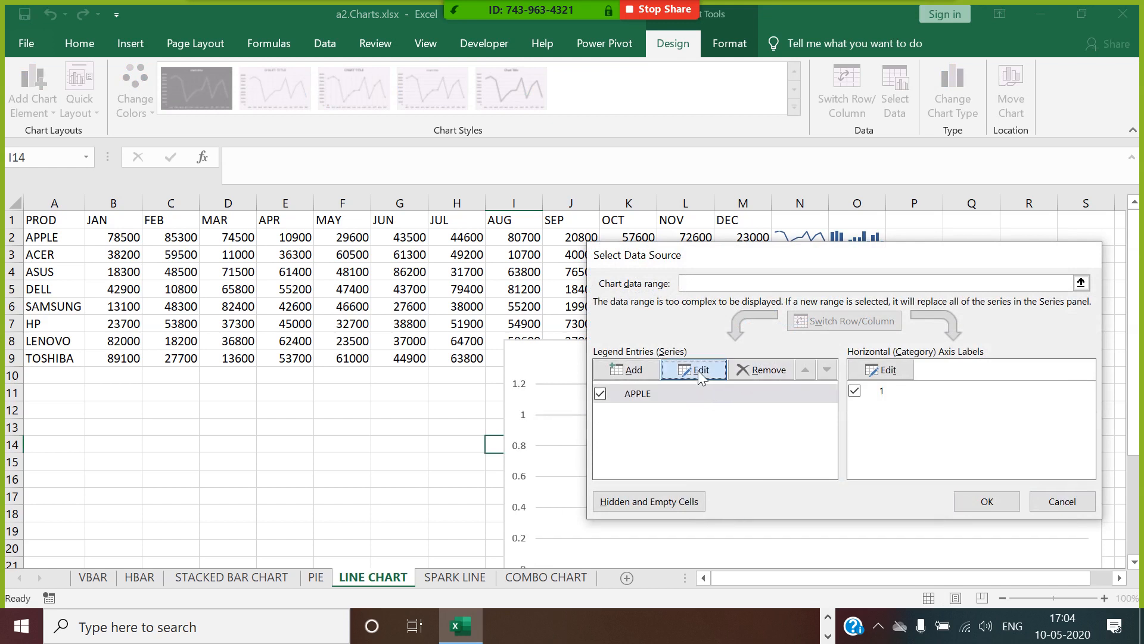
# Set the APPLE series values to B2:M2 and apply the chart's data source.
pyautogui.click(699, 370)
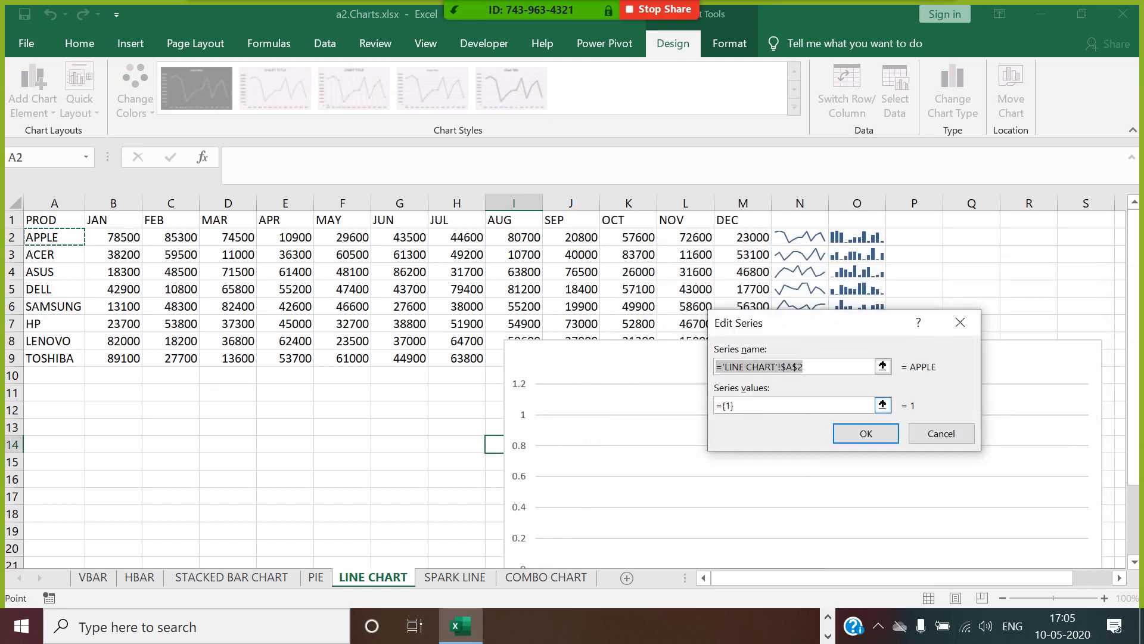
pyautogui.press('Tab')
pyautogui.press('BackSpace')
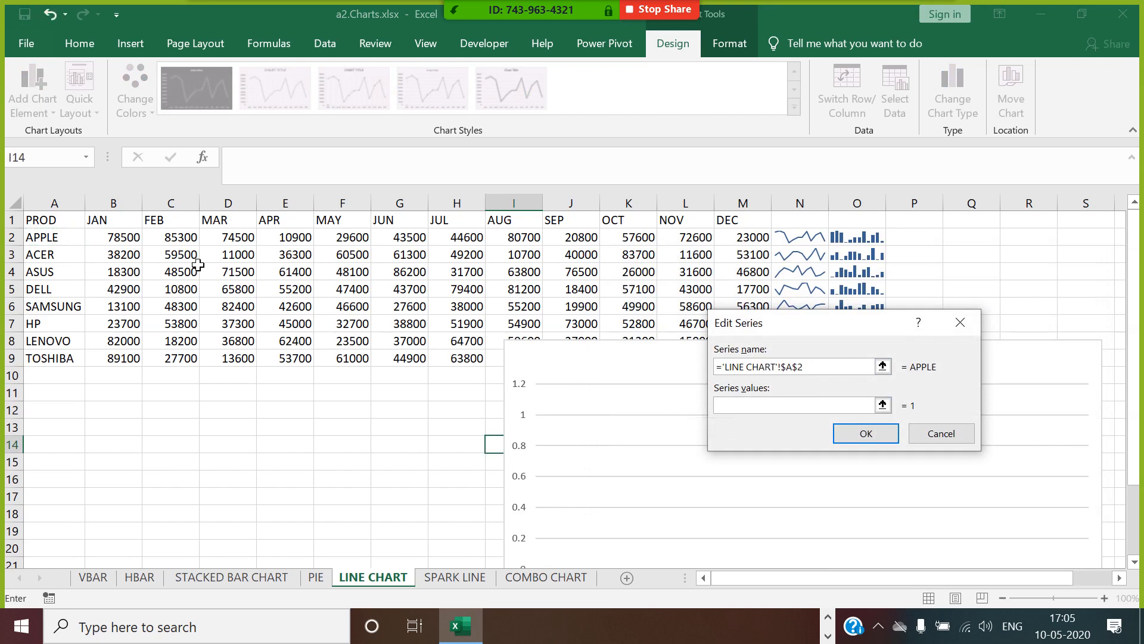
pyautogui.moveTo(133, 246); pyautogui.dragTo(748, 241)
pyautogui.click(869, 434)
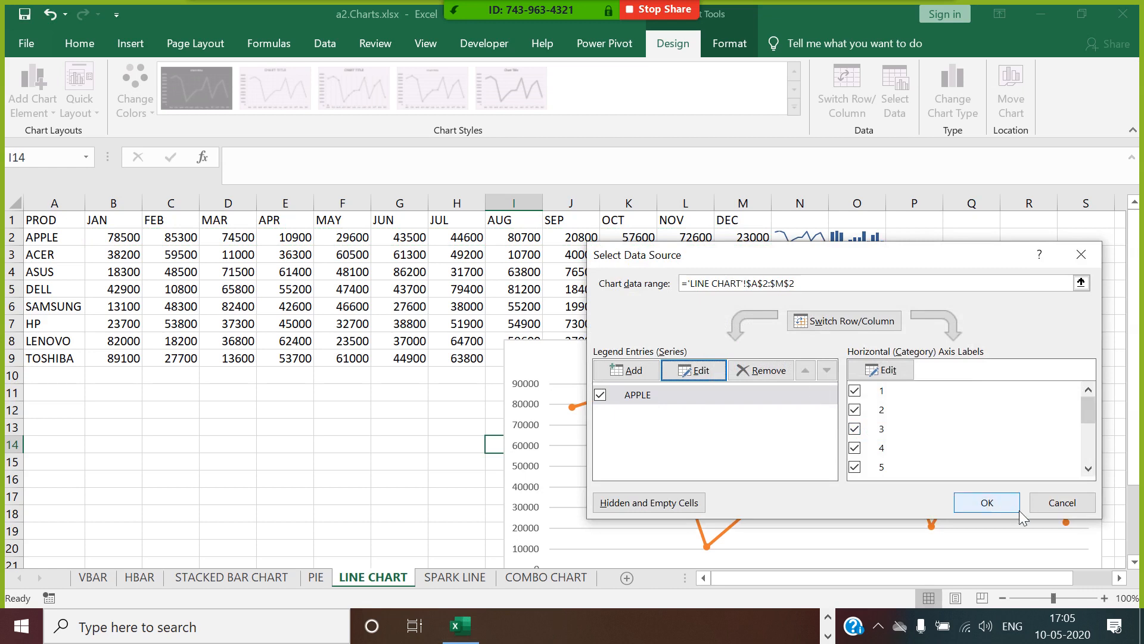
pyautogui.click(987, 504)
# Move the line chart up to about row 7 and set its horizontal axis labels to the months in B1:M1.
pyautogui.moveTo(858, 356); pyautogui.dragTo(809, 325)
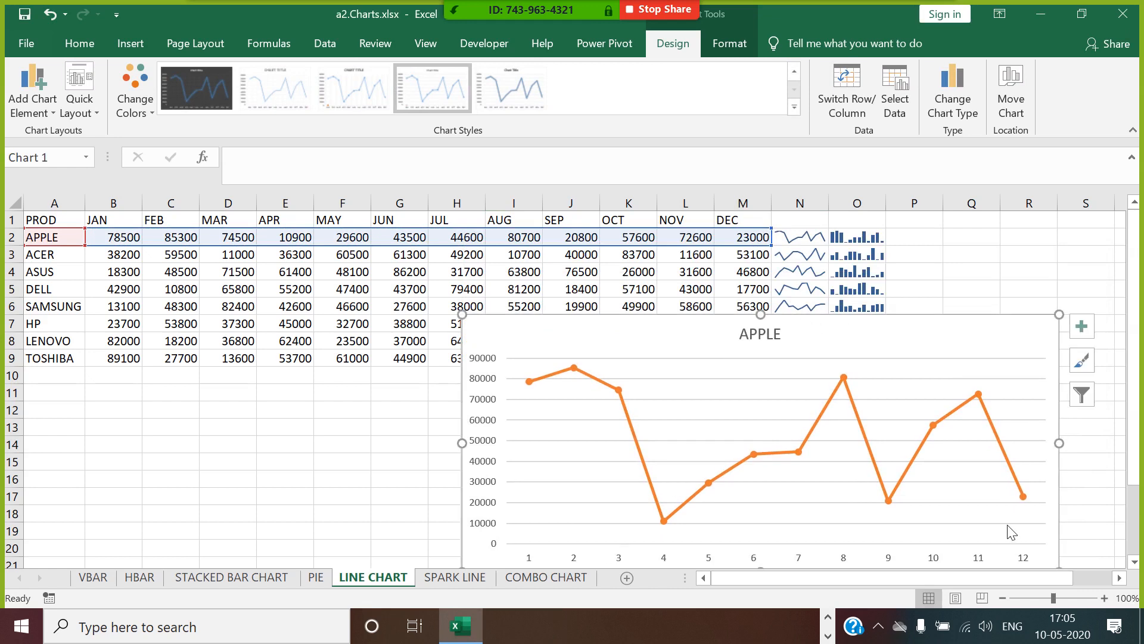
pyautogui.rightClick(904, 471)
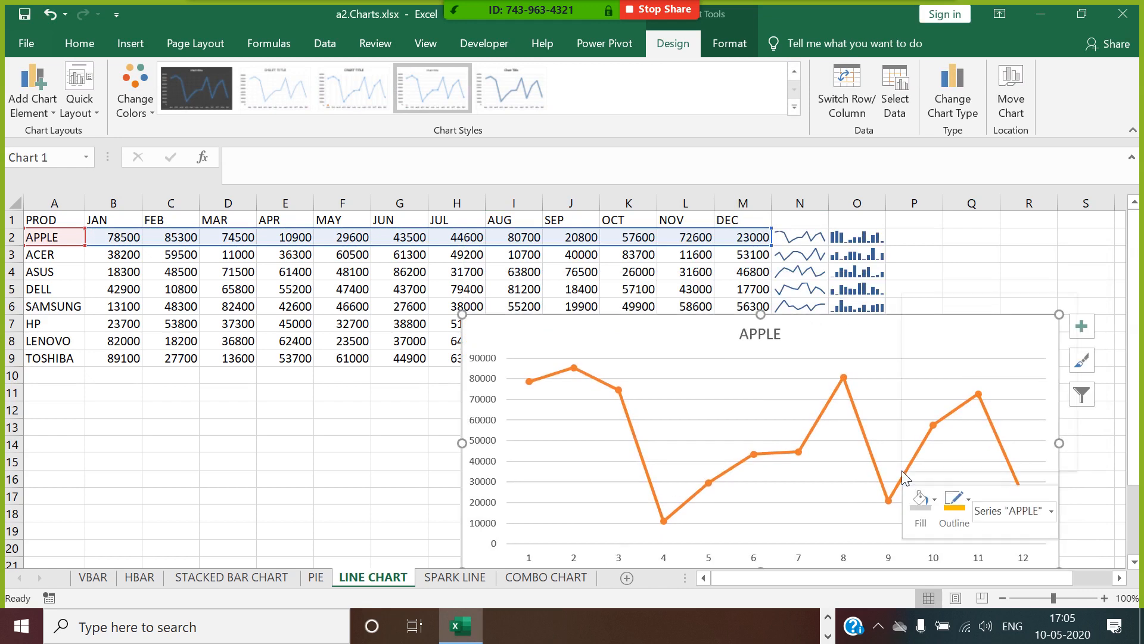
pyautogui.rightClick(846, 474)
pyautogui.click(882, 415)
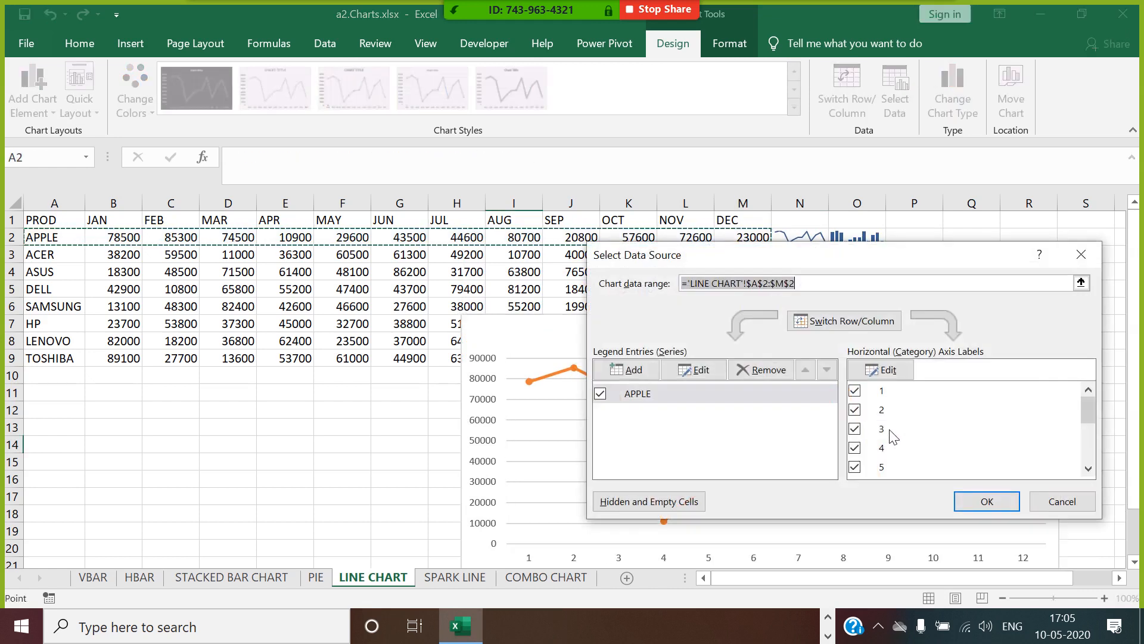
pyautogui.click(882, 370)
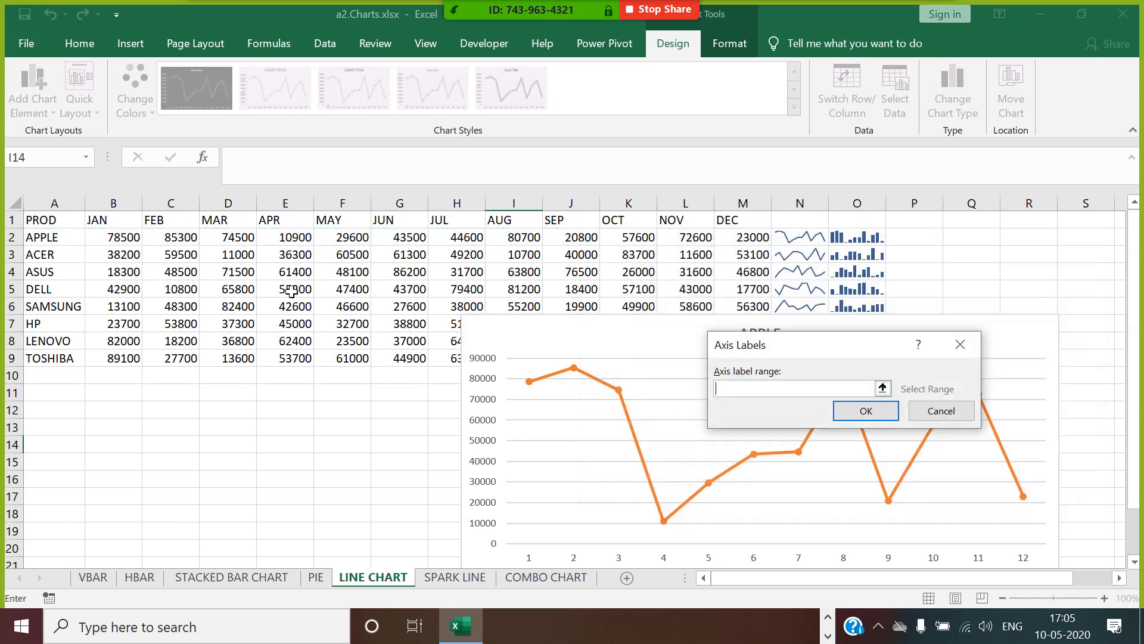
pyautogui.moveTo(133, 224); pyautogui.dragTo(734, 231)
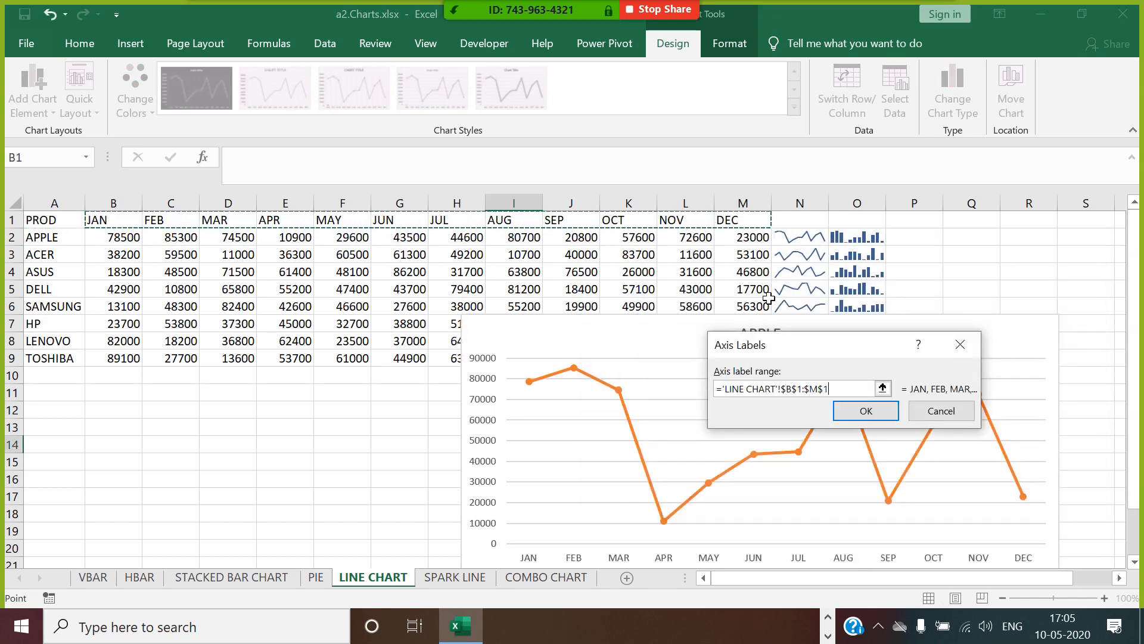
pyautogui.click(866, 412)
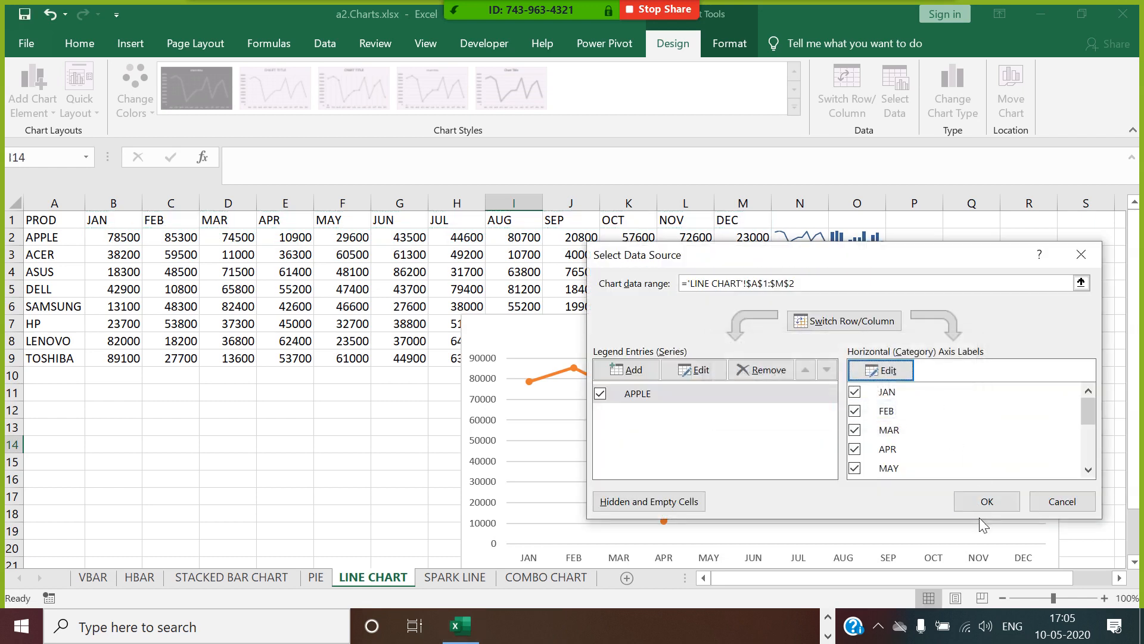
pyautogui.click(987, 502)
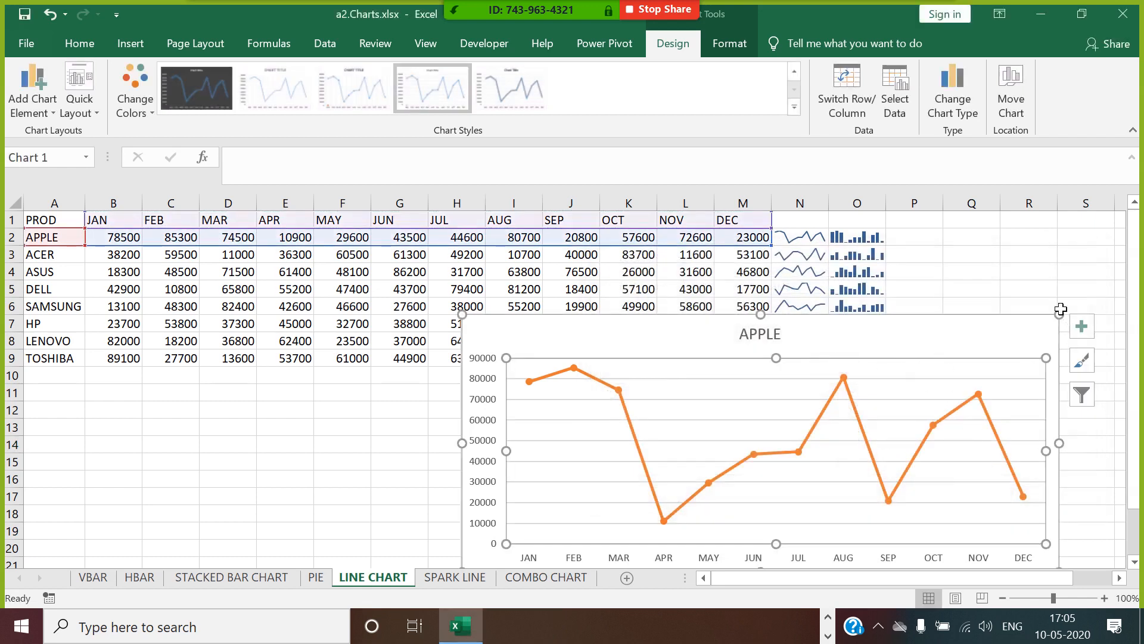
pyautogui.click(1028, 271)
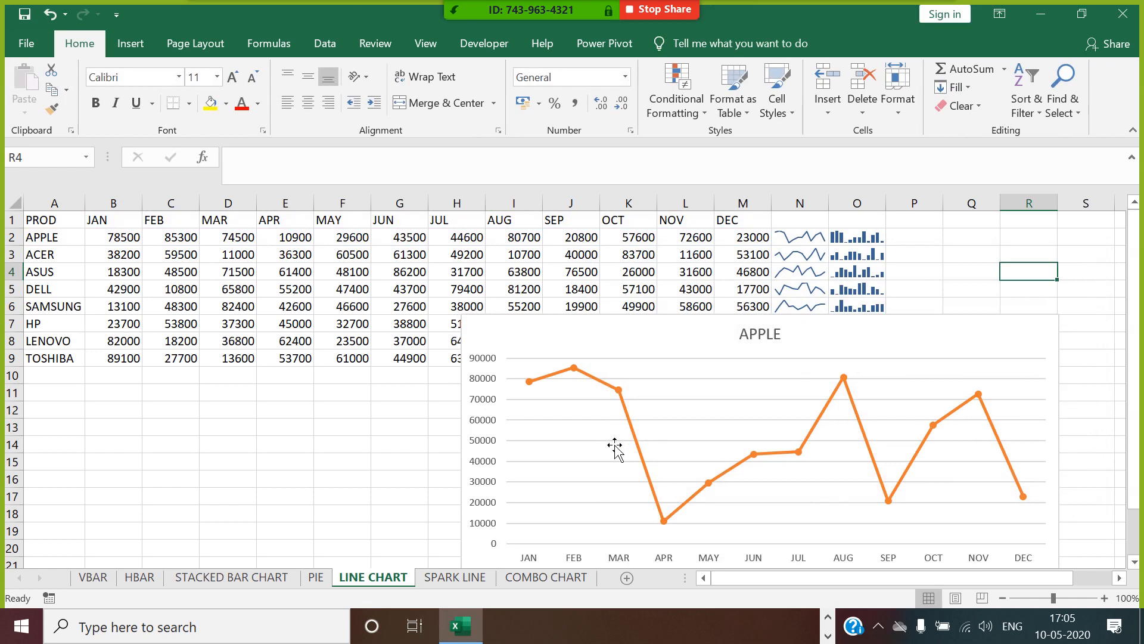
# Format the APPLE series as a smoothed line.
pyautogui.click(628, 422)
pyautogui.rightClick(628, 422)
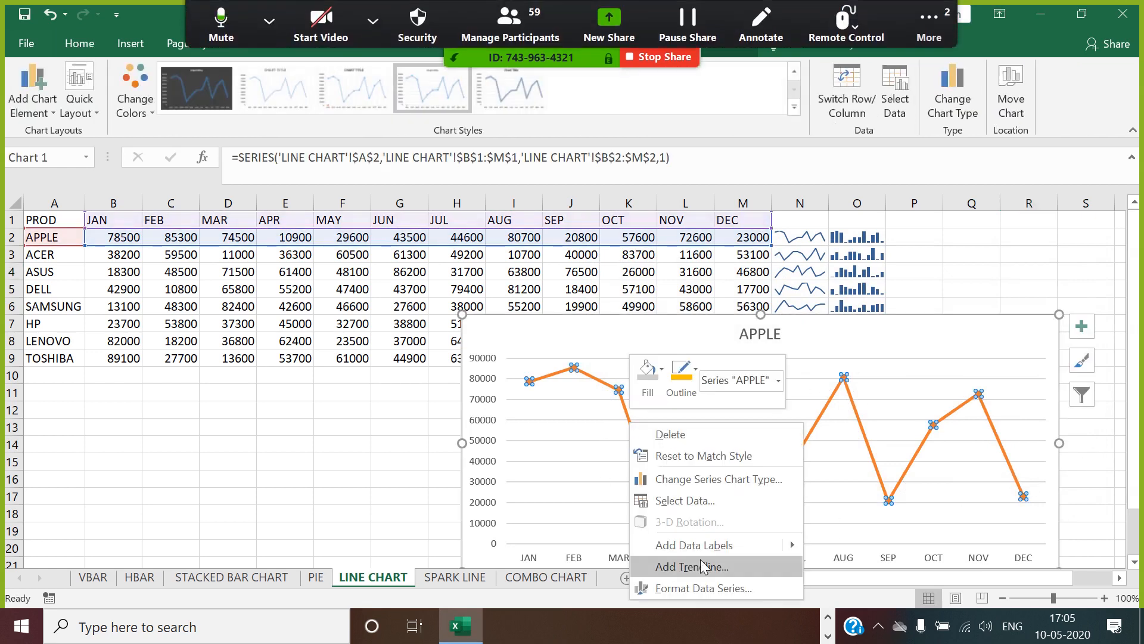
pyautogui.click(702, 588)
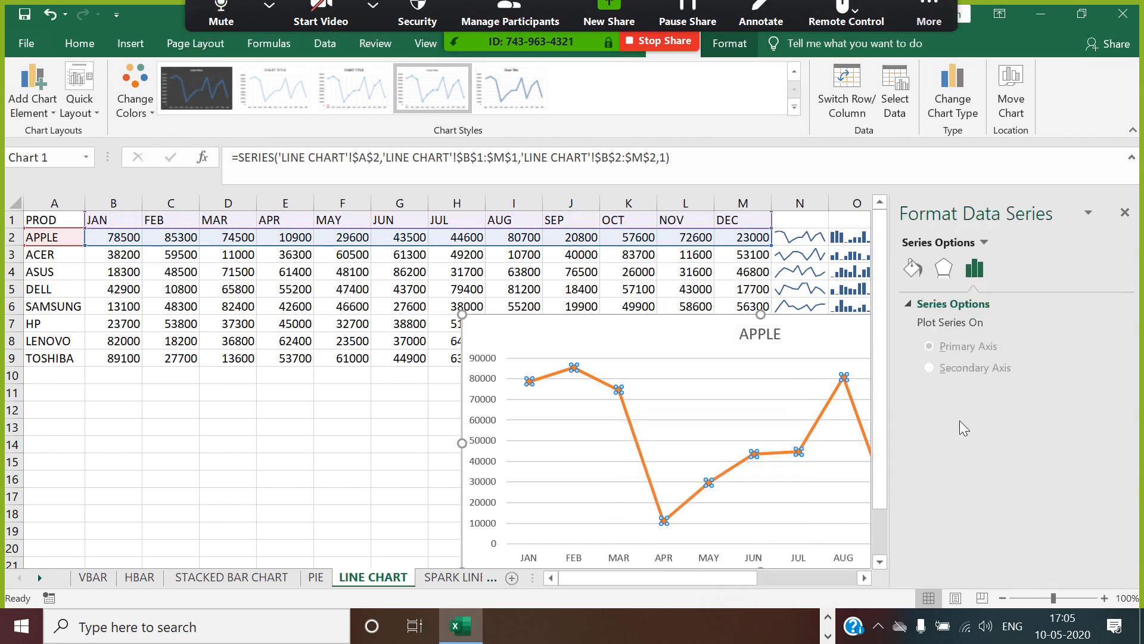
pyautogui.click(913, 269)
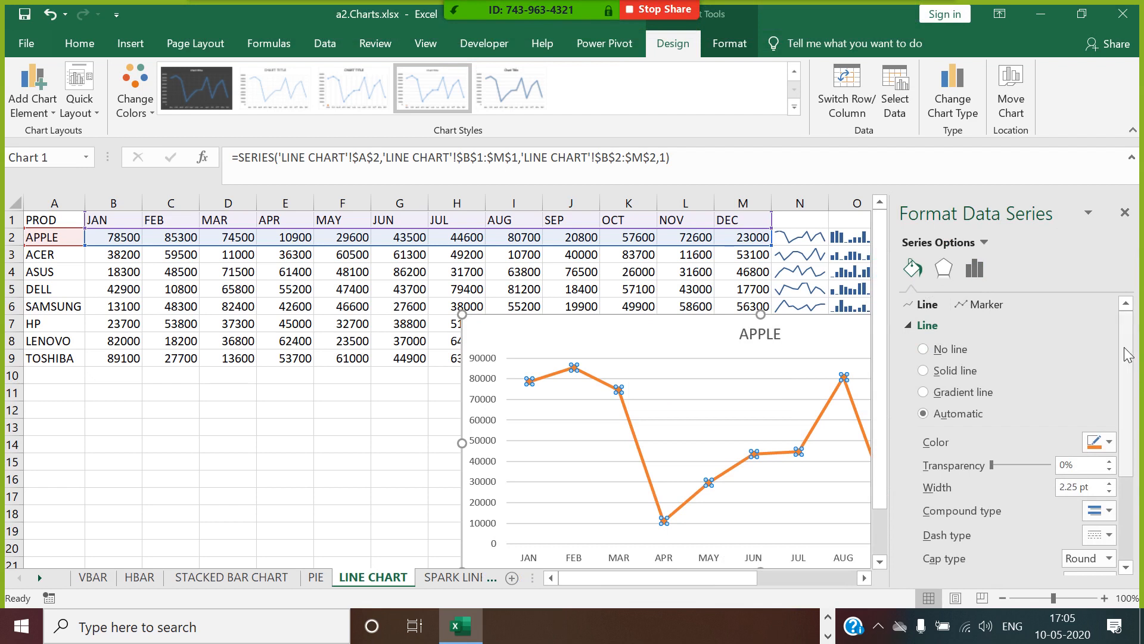
pyautogui.scroll(-3, 933, 536)
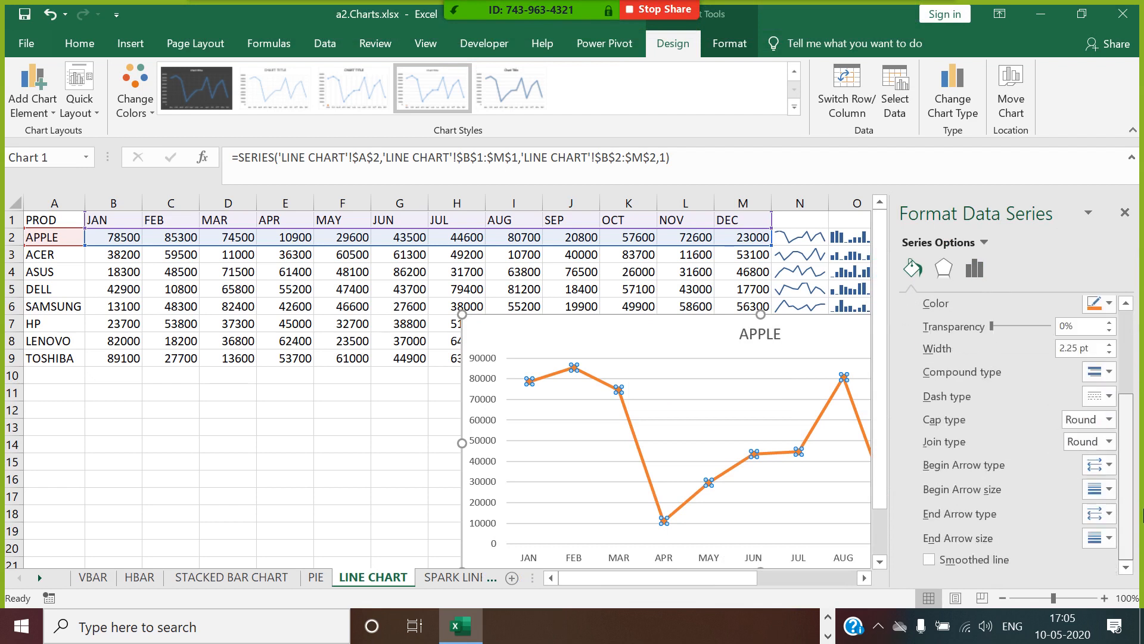
pyautogui.click(929, 561)
pyautogui.click(1125, 214)
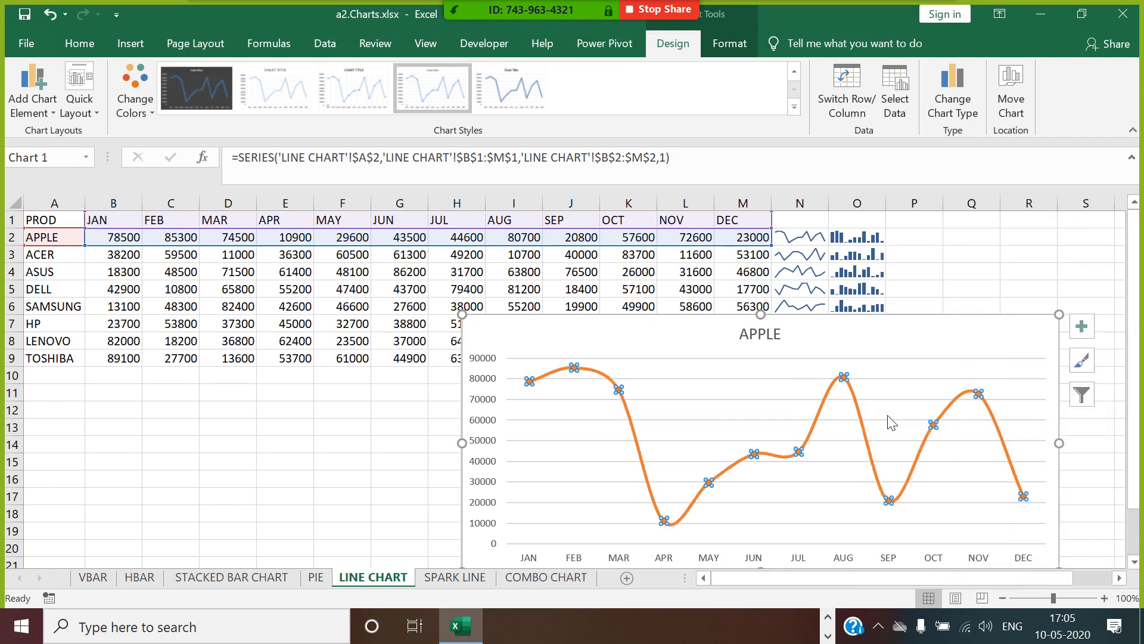
# Set the APPLE series line to a solid line with a width of 1 pt.
pyautogui.rightClick(865, 436)
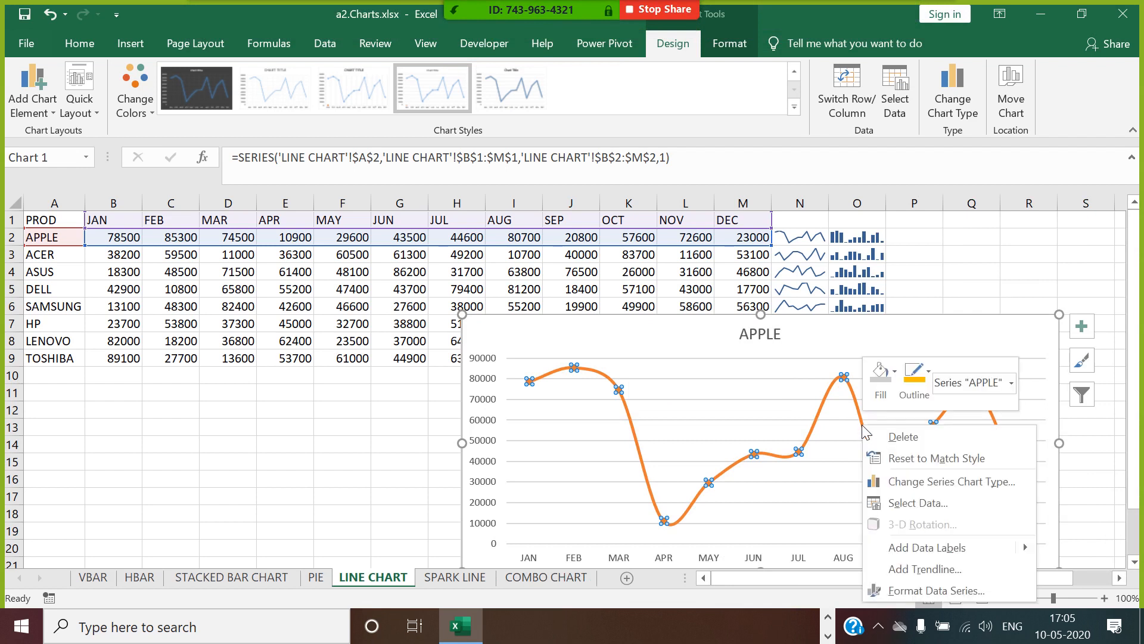
pyautogui.click(941, 592)
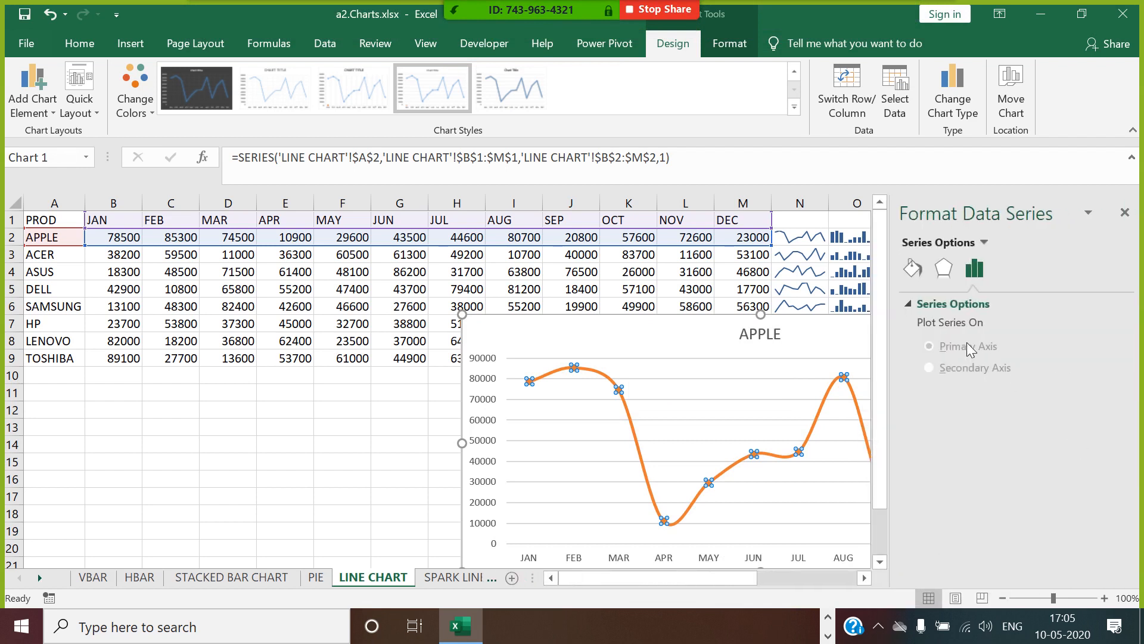
pyautogui.click(914, 270)
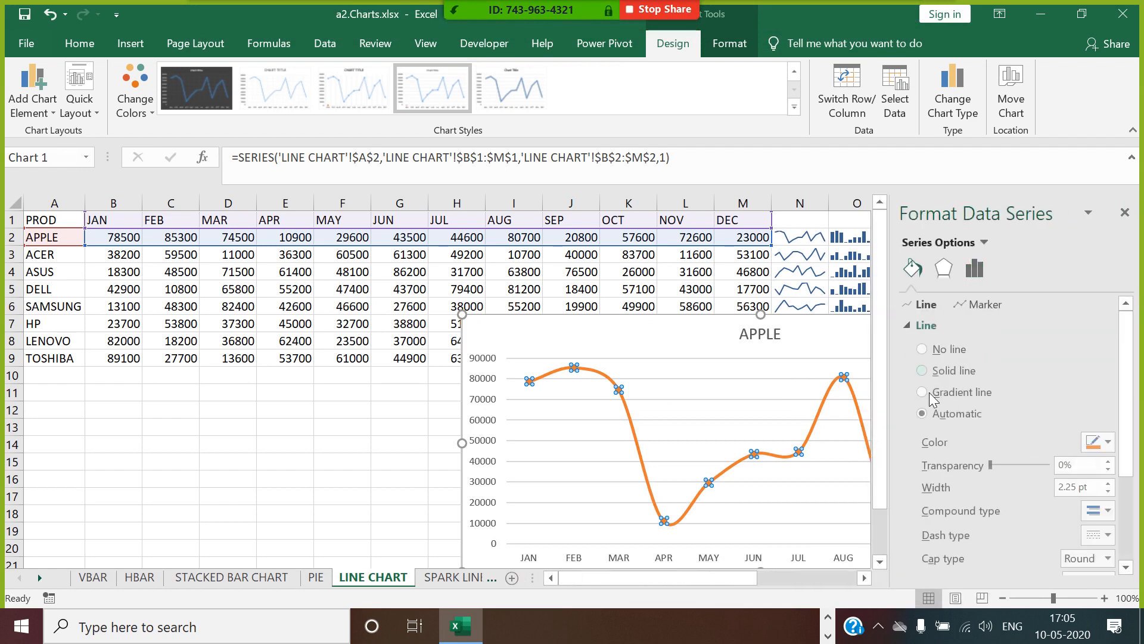
pyautogui.click(910, 329)
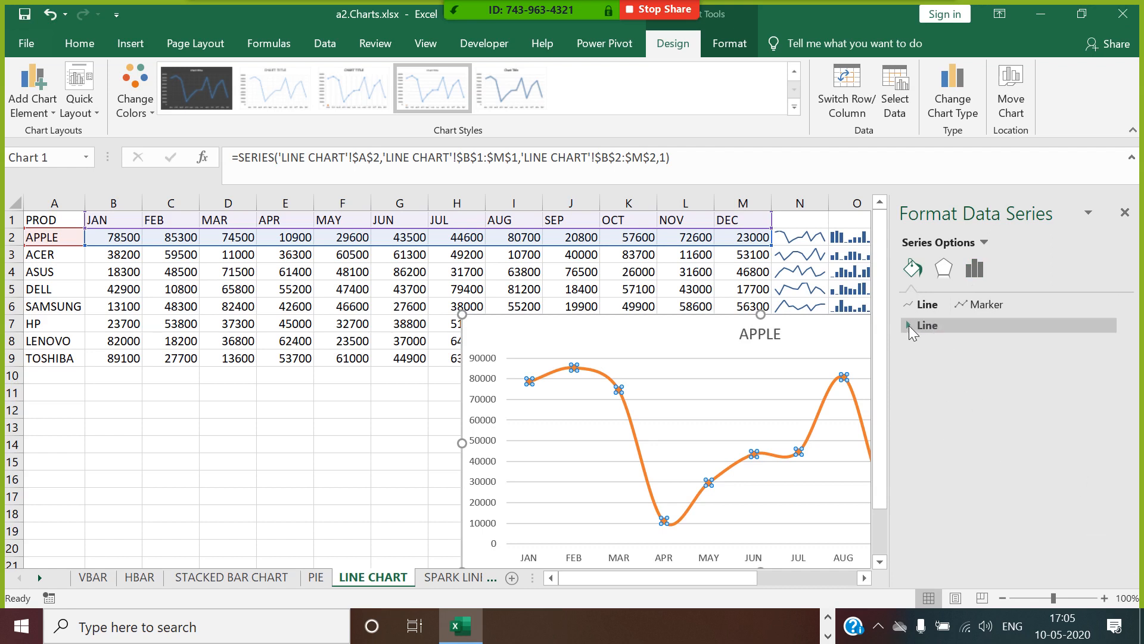
pyautogui.click(937, 328)
pyautogui.click(1108, 492)
pyautogui.click(1109, 491)
pyautogui.click(1109, 491)
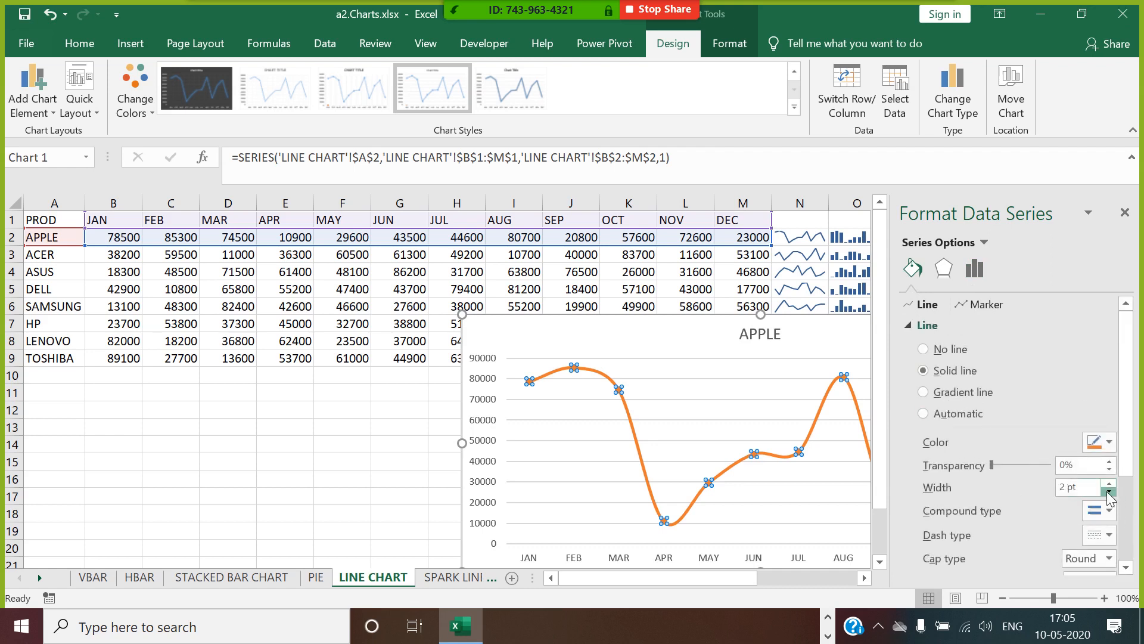
pyautogui.click(1109, 492)
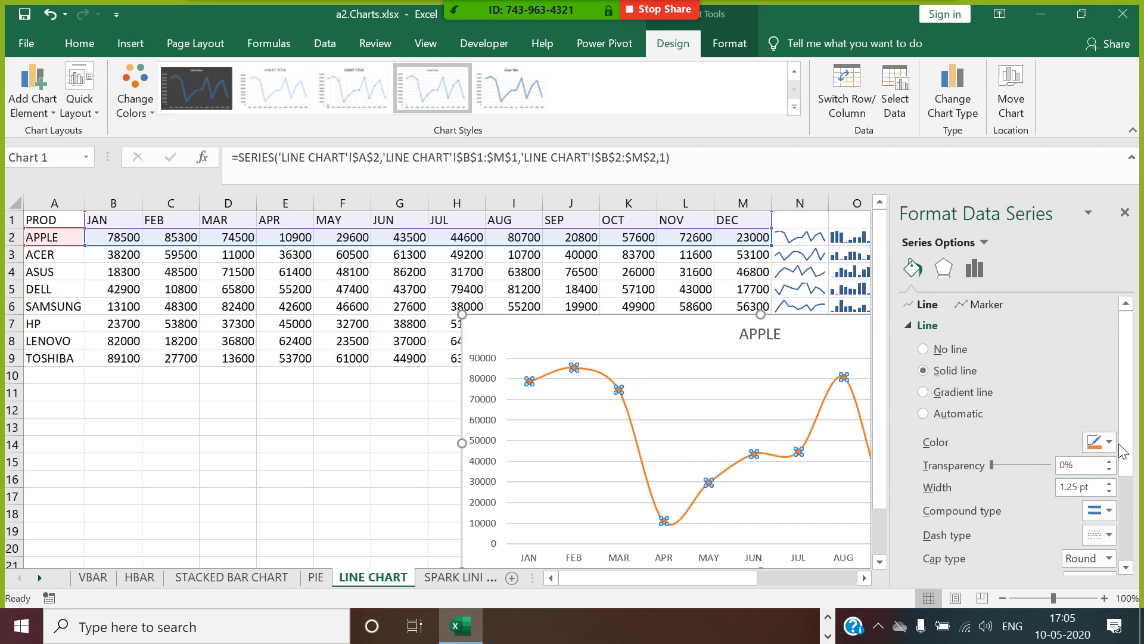
pyautogui.click(1125, 213)
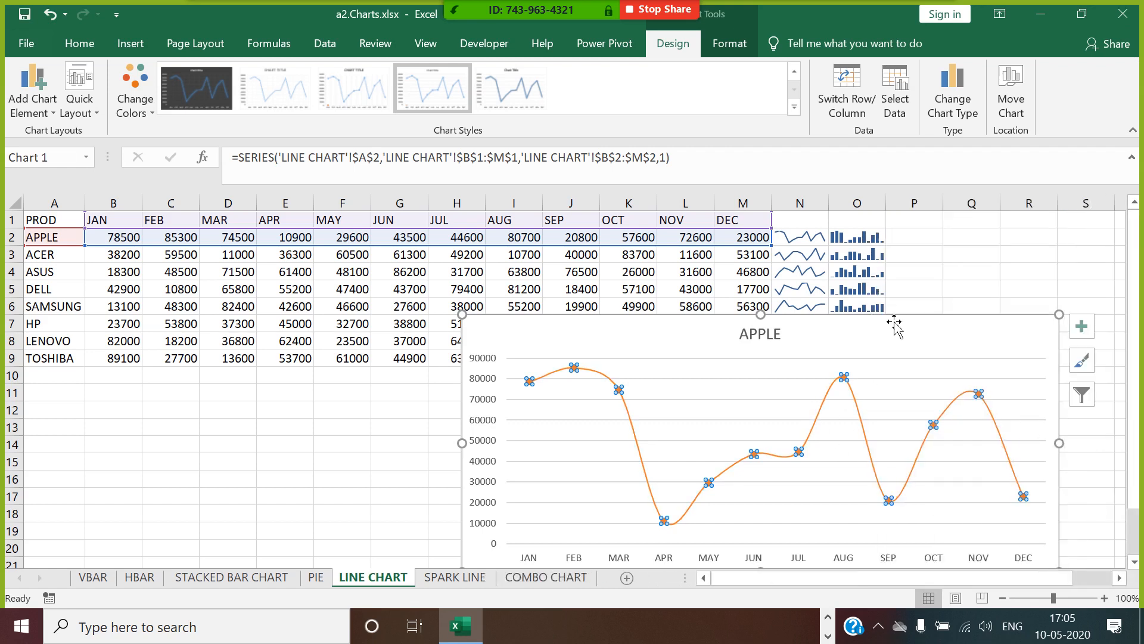
# Move the line chart up to about row 4 and widen it to about the start of column S.
pyautogui.moveTo(894, 322); pyautogui.dragTo(840, 267)
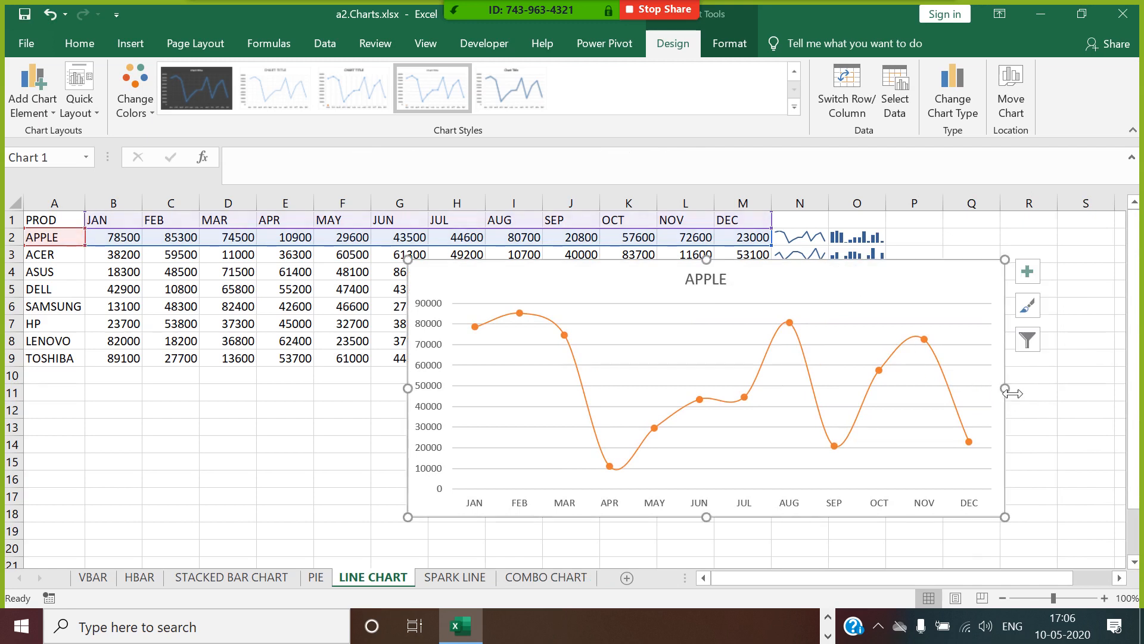
pyautogui.moveTo(1013, 394); pyautogui.dragTo(1080, 393)
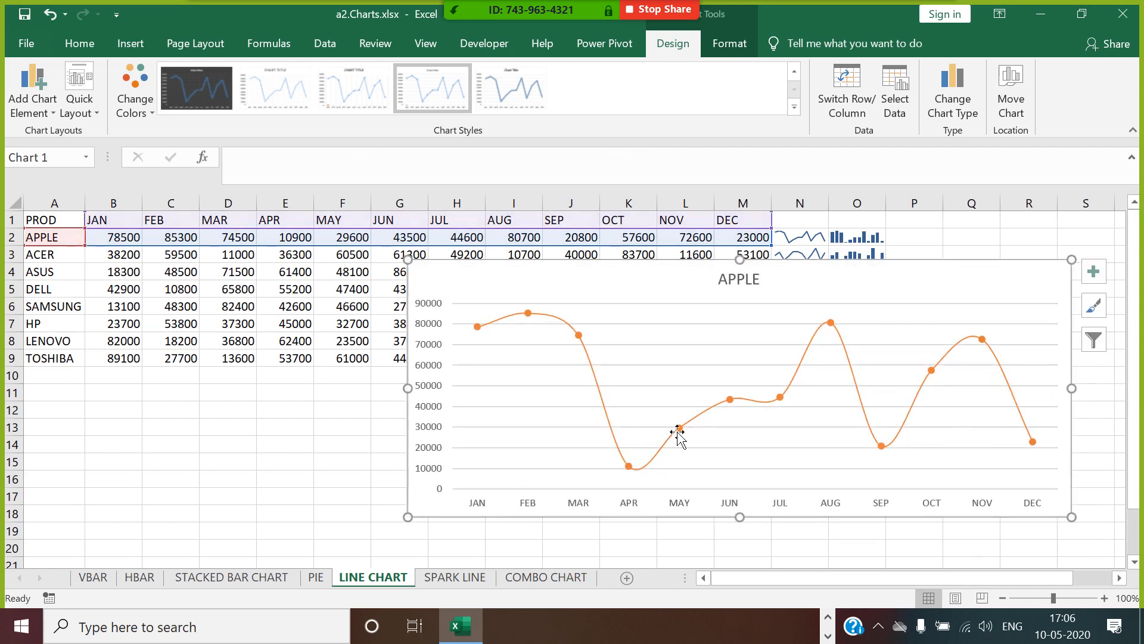
# Give the APPLE series built-in markers with size 8.
pyautogui.click(684, 430)
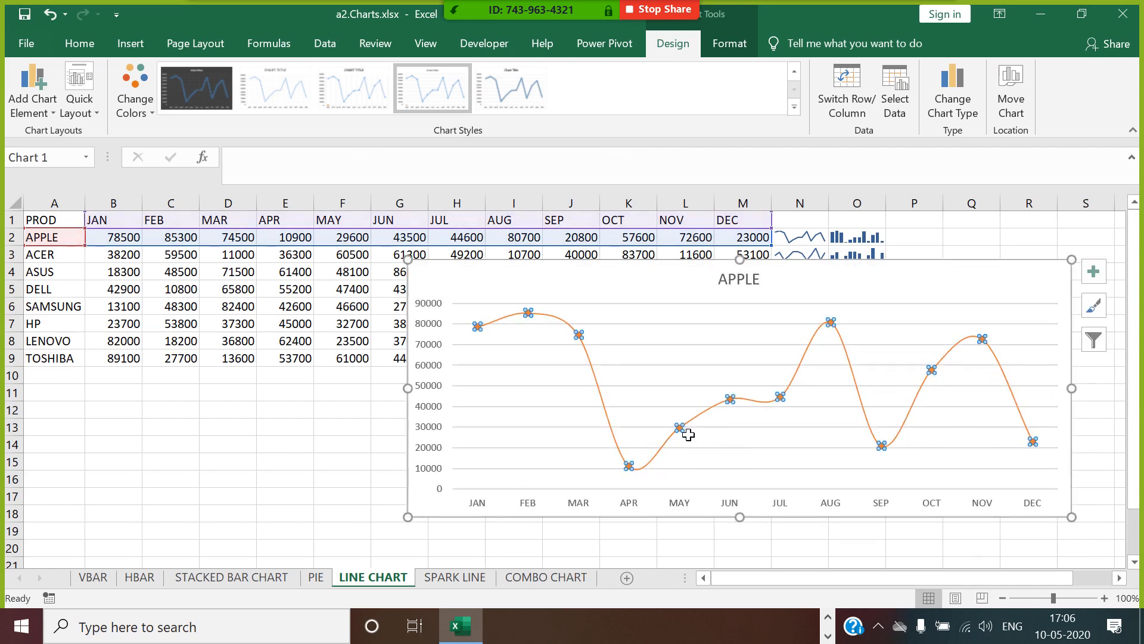
pyautogui.rightClick(683, 432)
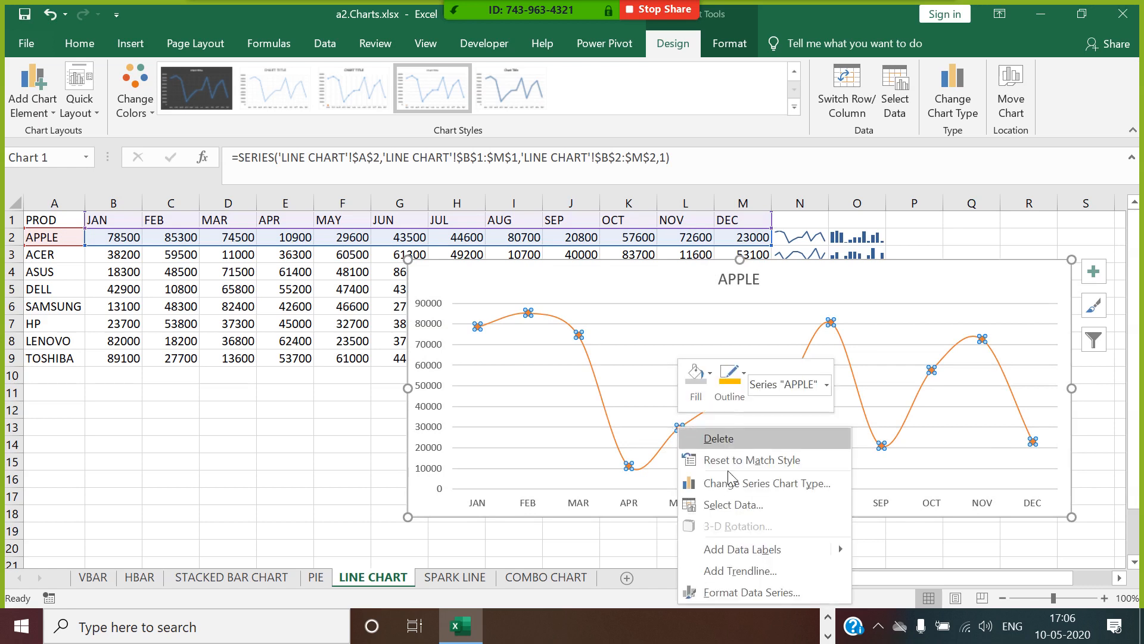
pyautogui.click(763, 591)
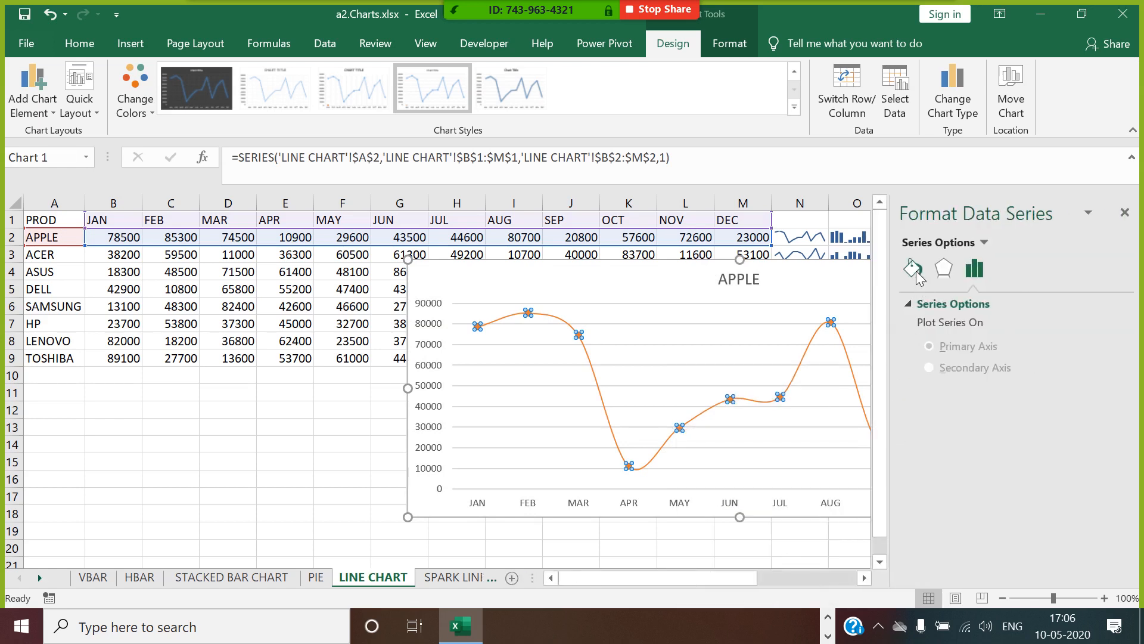
pyautogui.click(916, 273)
pyautogui.click(956, 304)
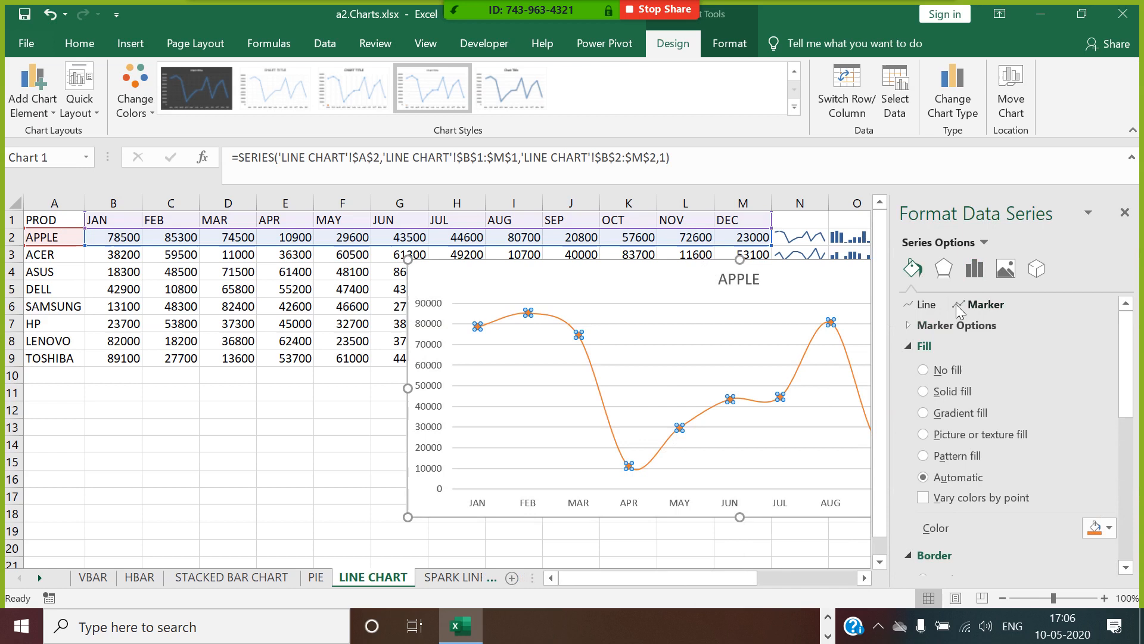
pyautogui.click(918, 324)
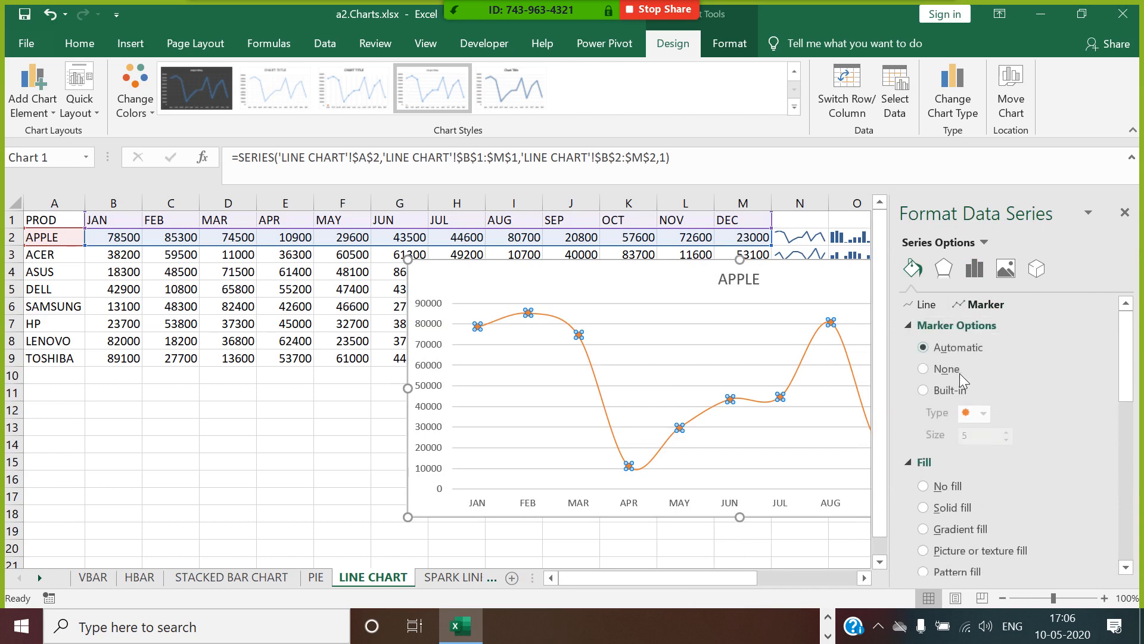
pyautogui.click(930, 394)
pyautogui.click(1006, 433)
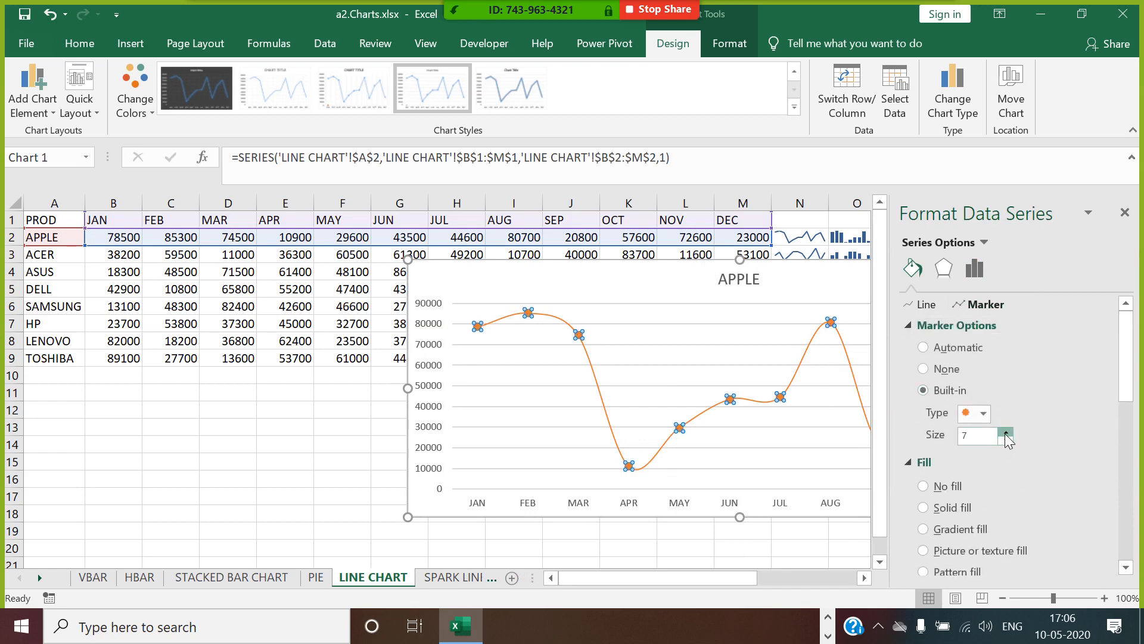
pyautogui.click(1006, 433)
pyautogui.click(1006, 434)
# Fill the APPLE series markers with a solid dark blue and deselect the chart.
pyautogui.scroll(-1, 1011, 507)
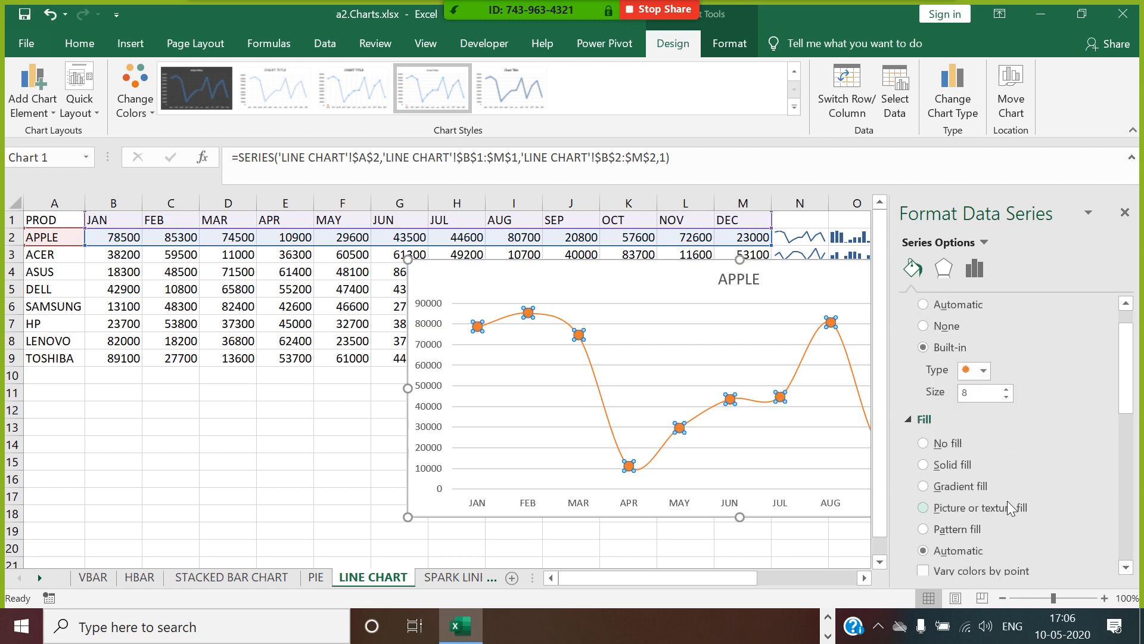
pyautogui.click(925, 465)
pyautogui.scroll(-2, 1039, 483)
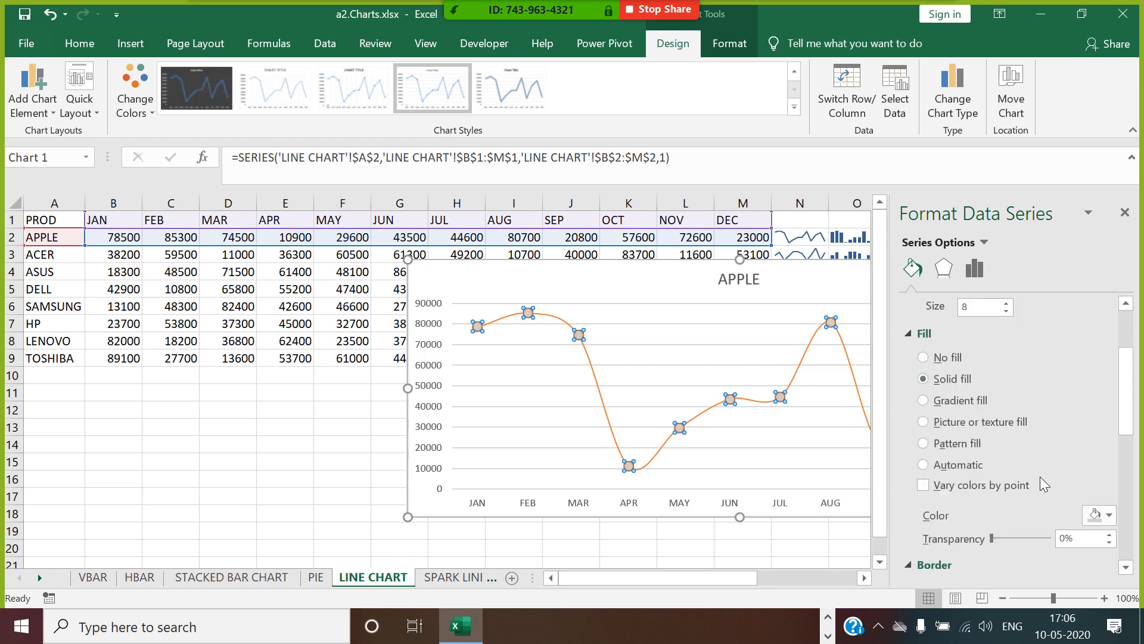
pyautogui.click(1116, 517)
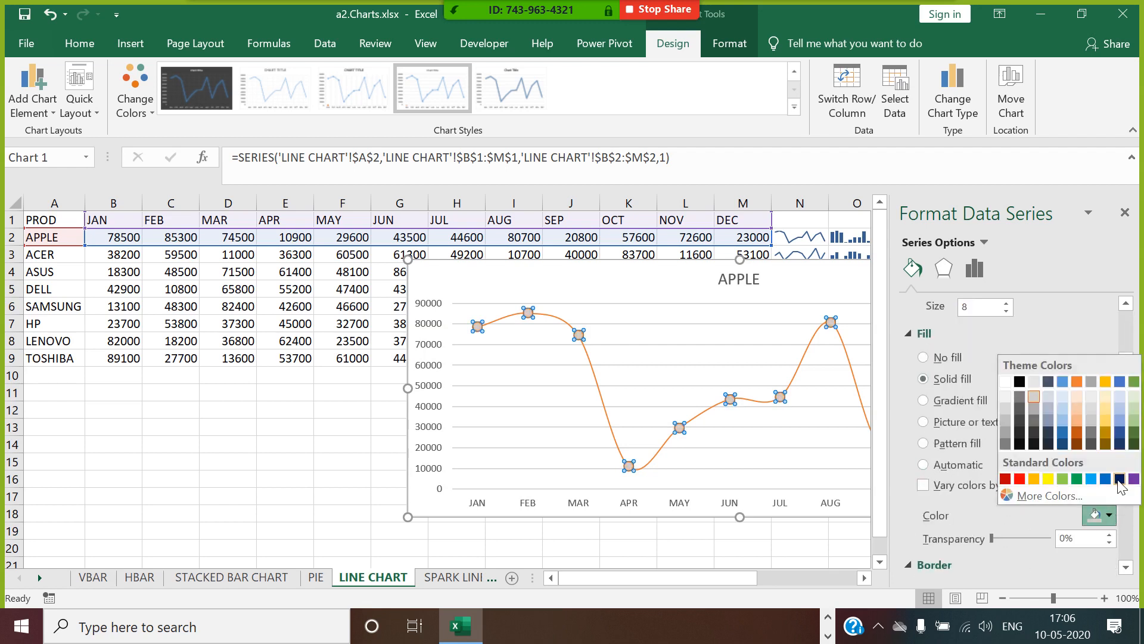
pyautogui.click(1119, 479)
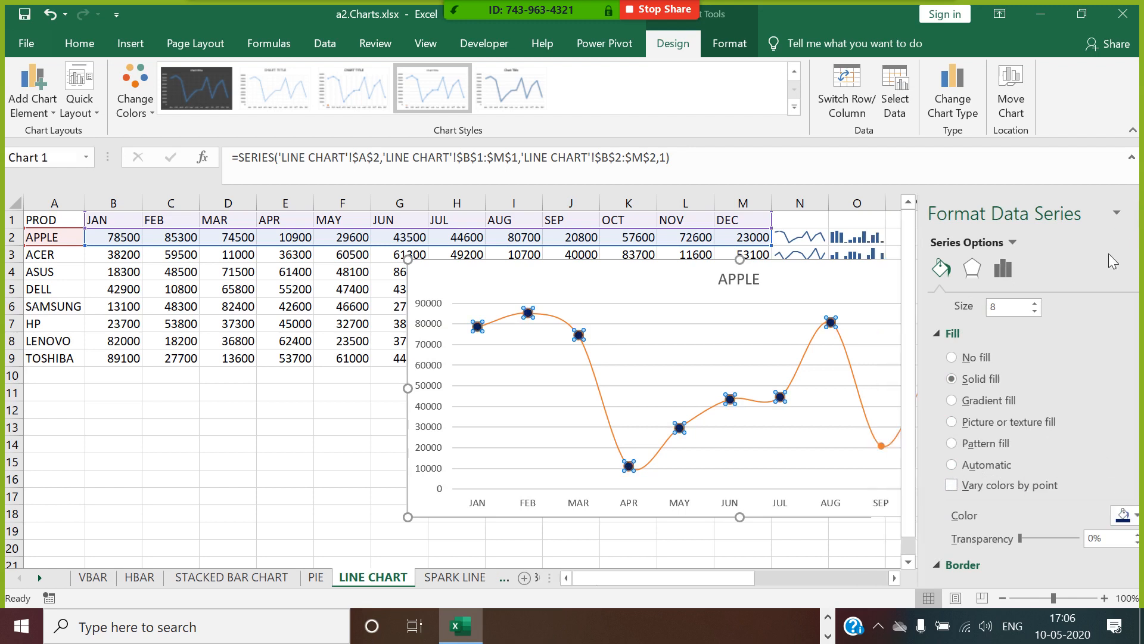
pyautogui.click(1123, 215)
pyautogui.click(1104, 444)
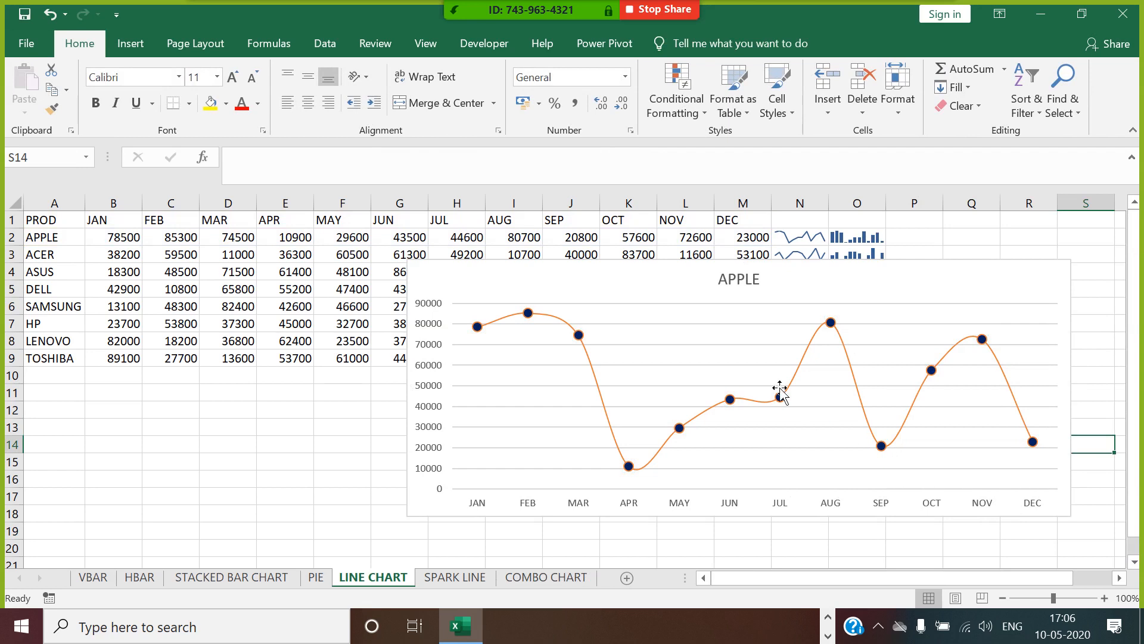
# Change the APPLE series line to a dashed dash type and deselect the chart.
pyautogui.rightClick(806, 365)
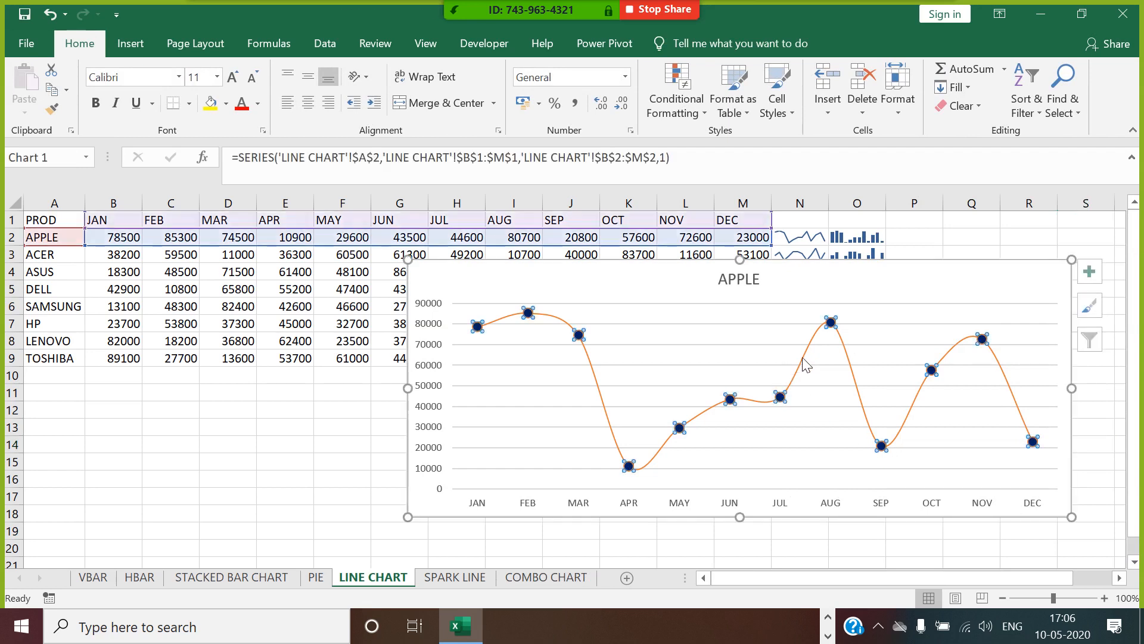
pyautogui.click(889, 527)
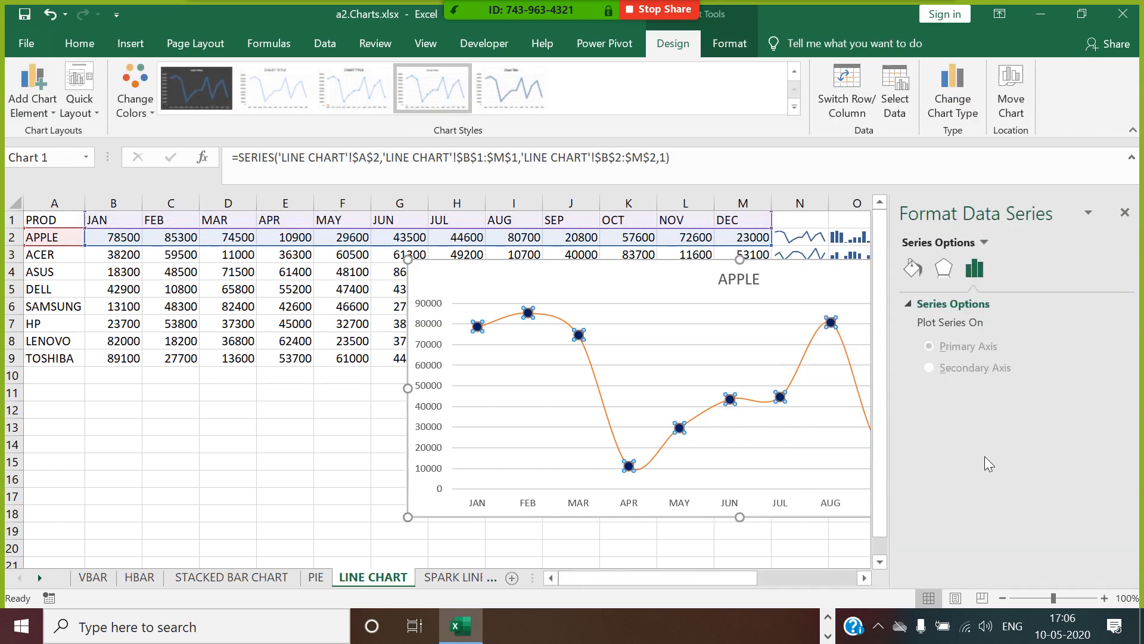
pyautogui.click(914, 268)
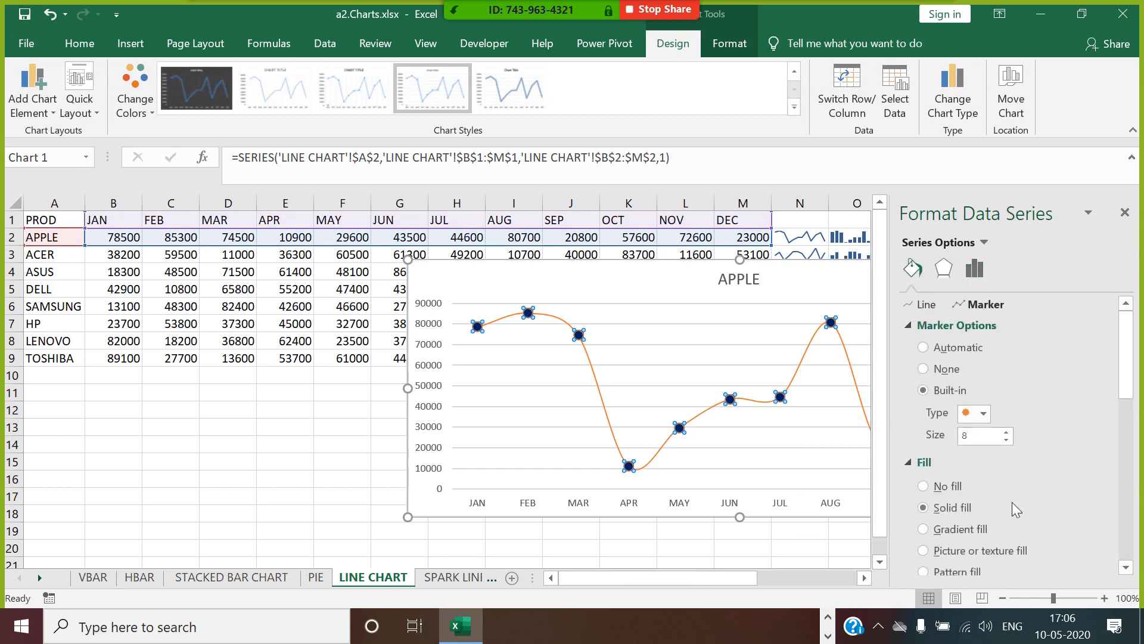
pyautogui.scroll(-1, 1026, 503)
pyautogui.scroll(-1, 948, 446)
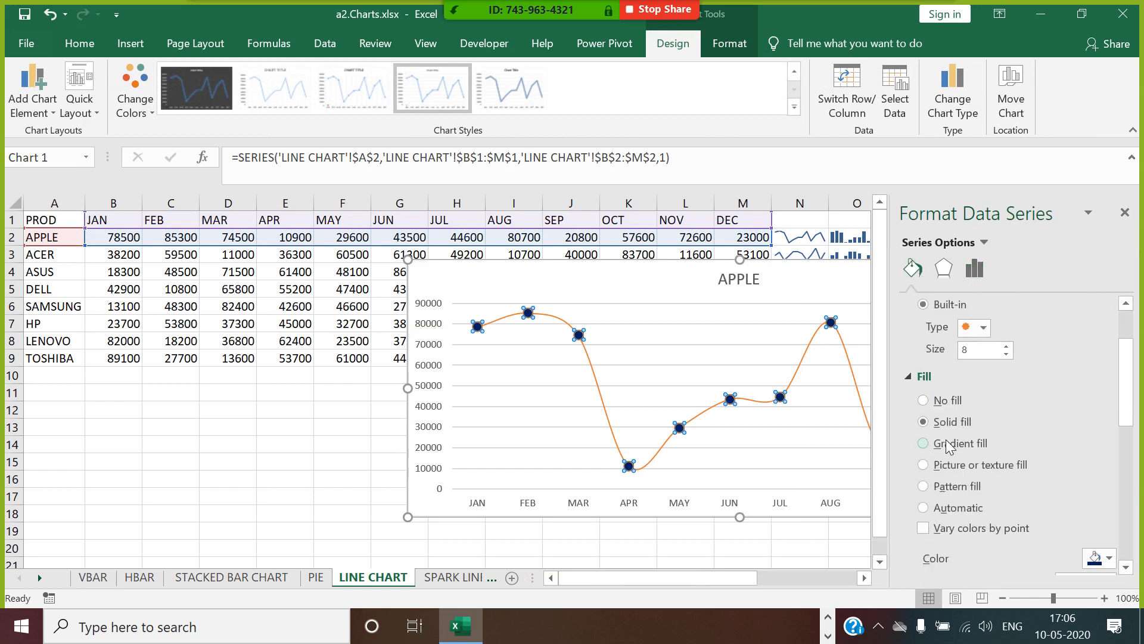
pyautogui.scroll(2, 947, 444)
pyautogui.scroll(-7, 947, 444)
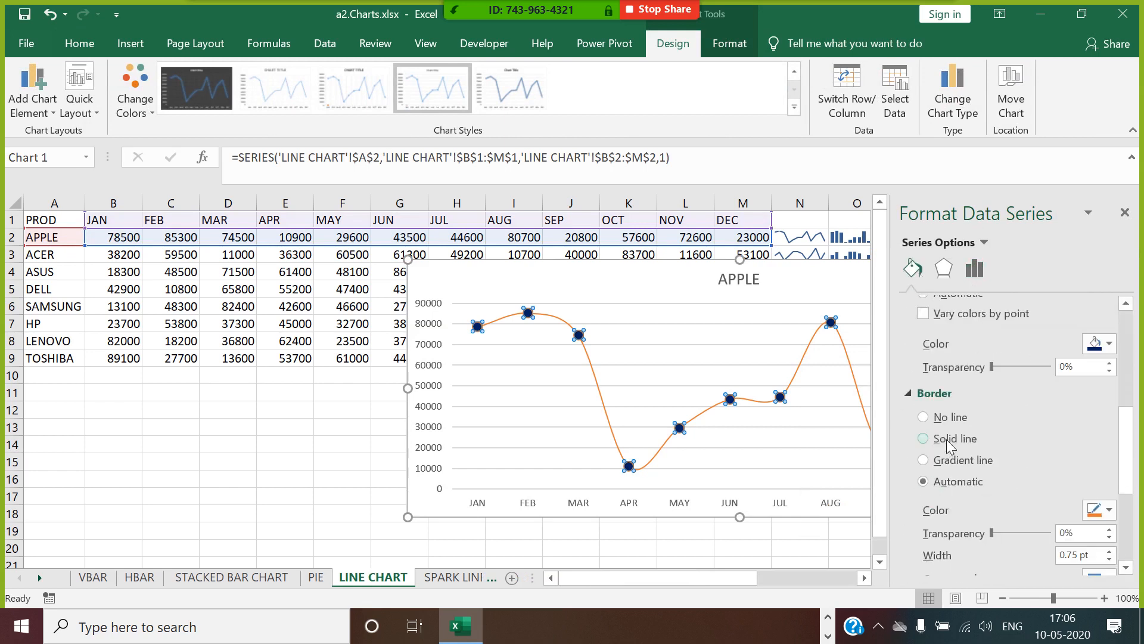
pyautogui.scroll(7, 946, 439)
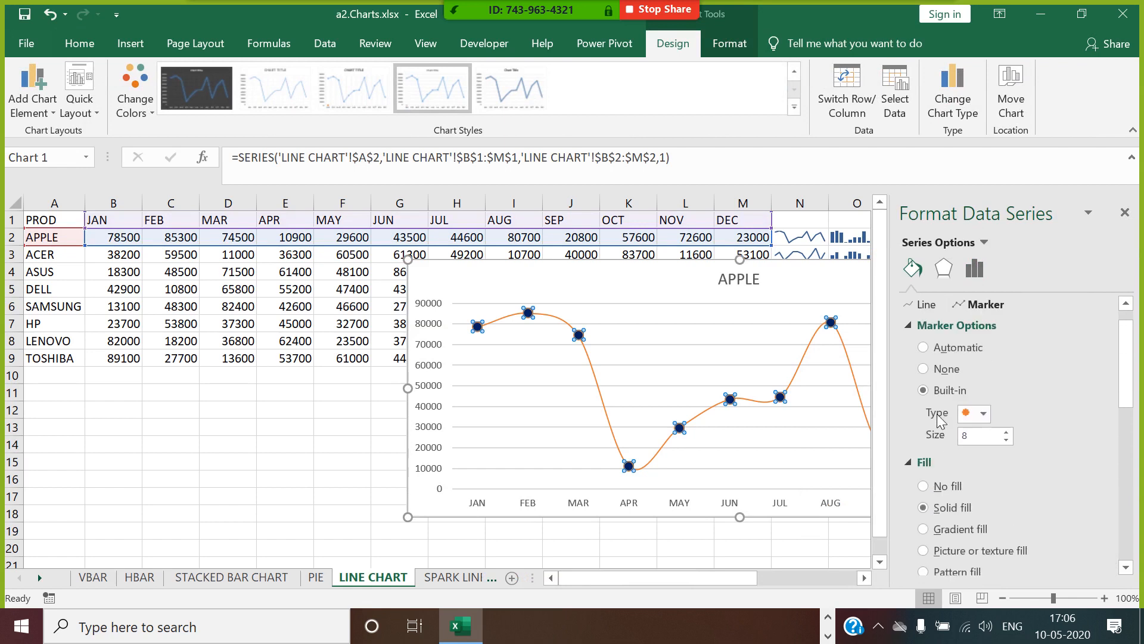
pyautogui.click(925, 304)
pyautogui.scroll(-1, 1078, 531)
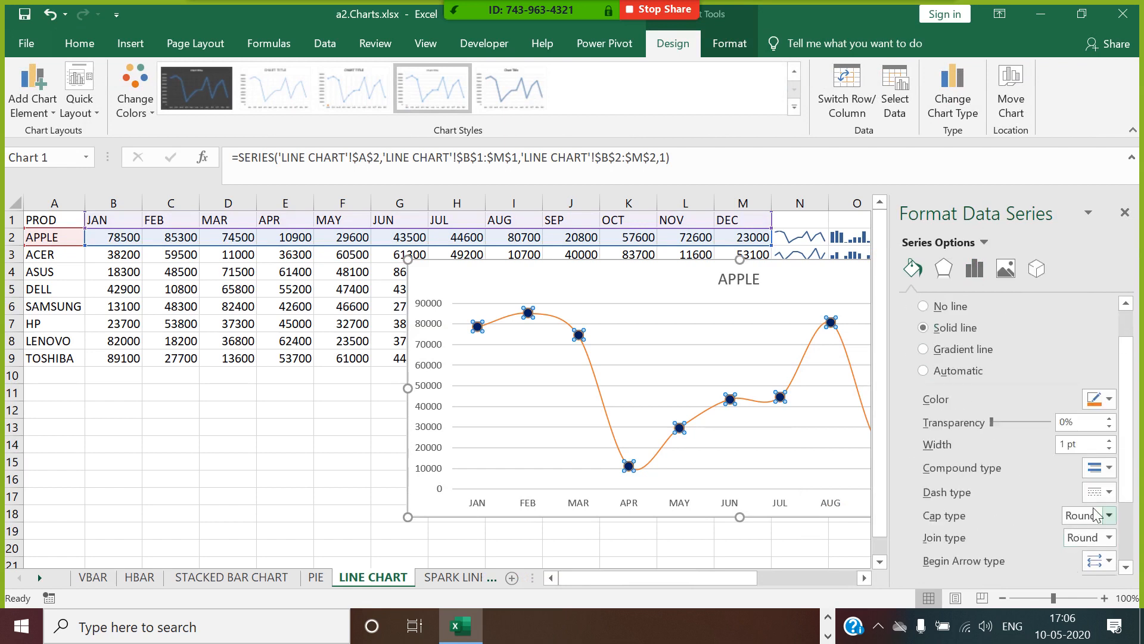
pyautogui.click(1107, 495)
pyautogui.click(1083, 409)
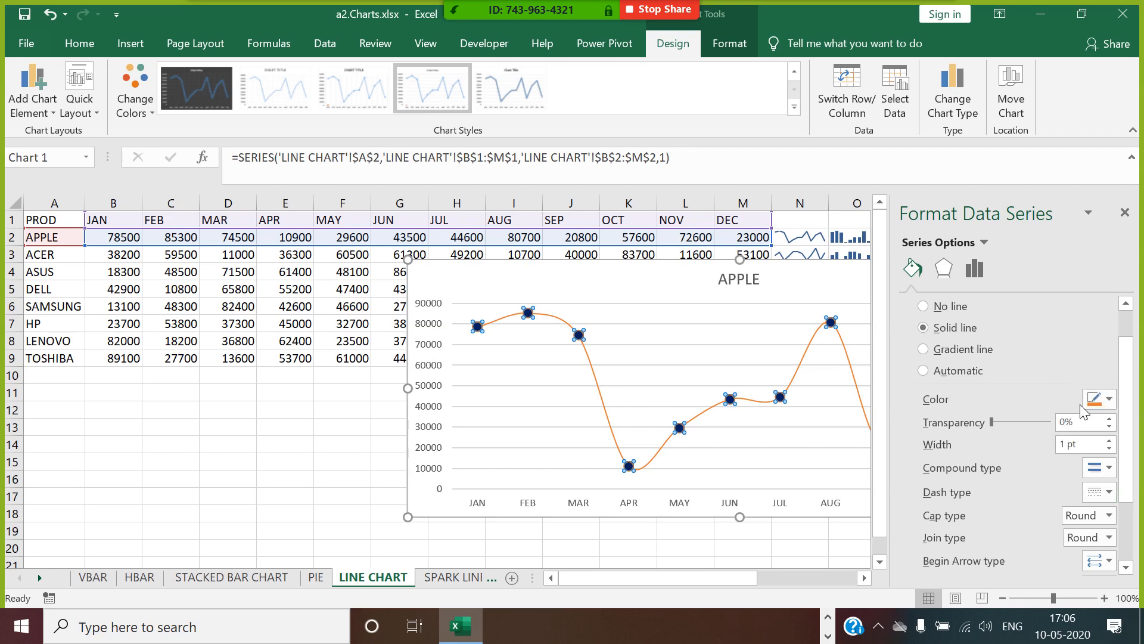
pyautogui.click(1124, 213)
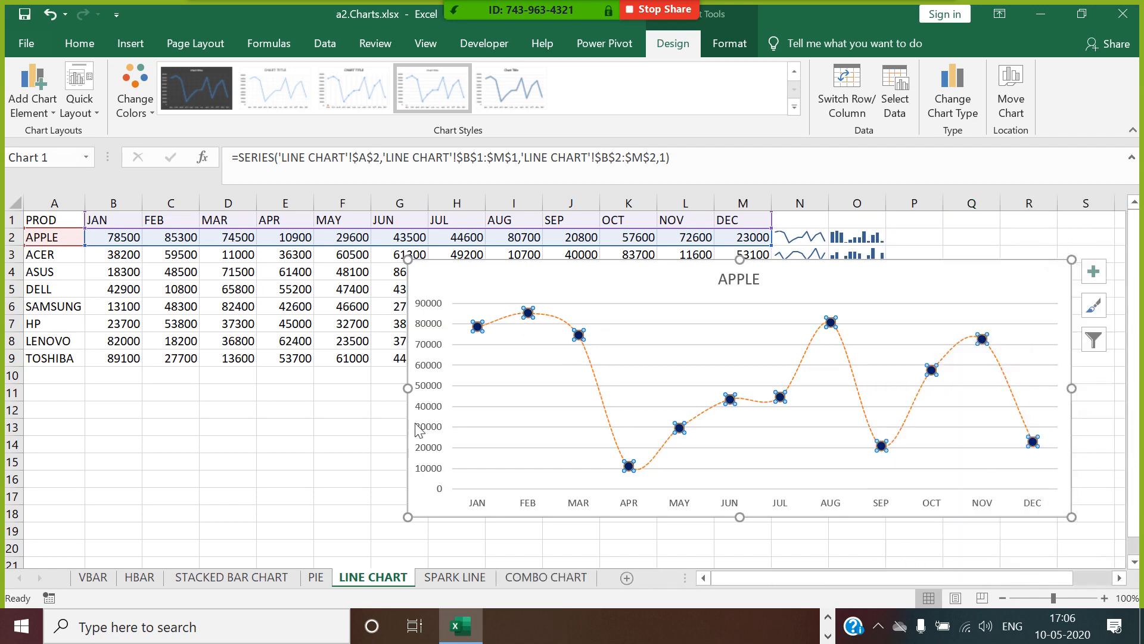
pyautogui.click(357, 430)
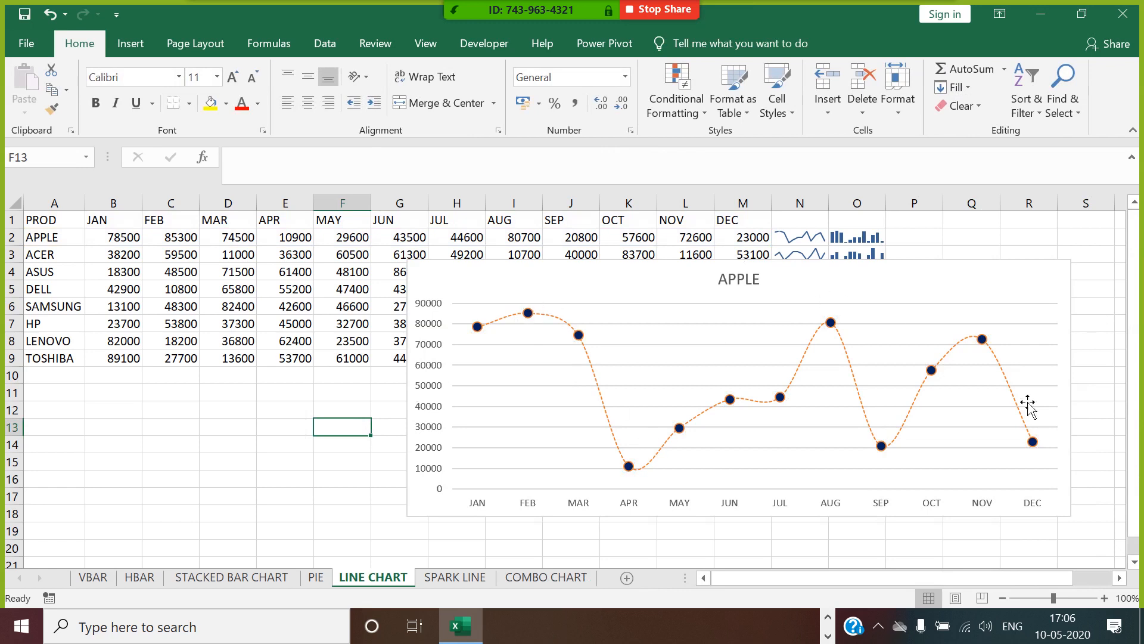
# Move the line chart to about column I, row 5, and add a series named from A3 (ACER) with values B3:M3.
pyautogui.moveTo(672, 273); pyautogui.dragTo(765, 303)
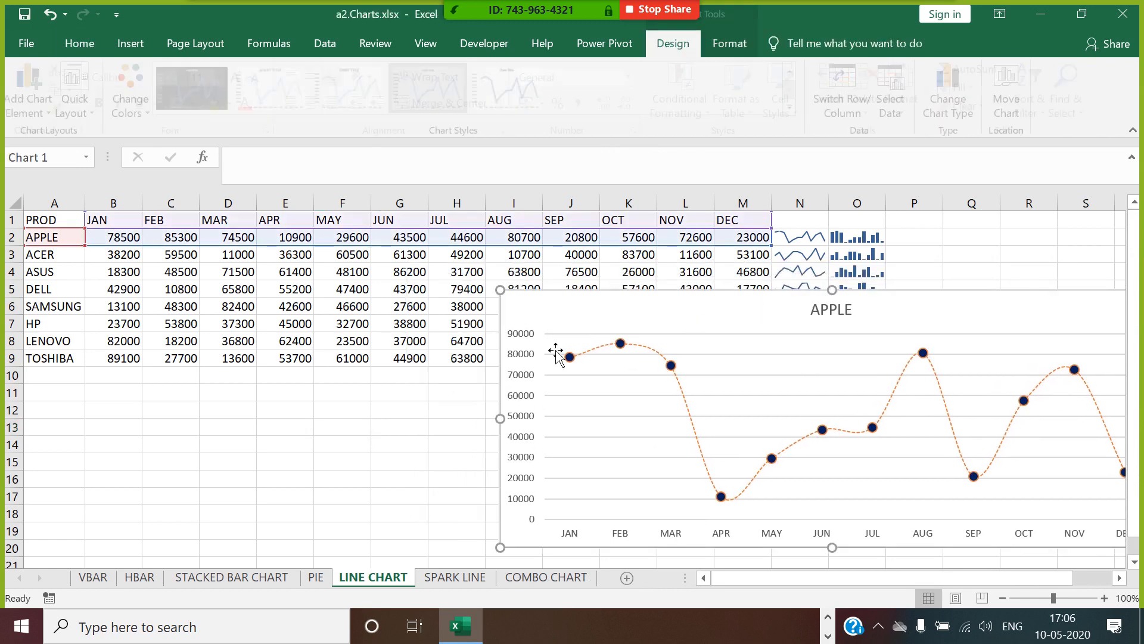
pyautogui.rightClick(810, 378)
pyautogui.click(859, 462)
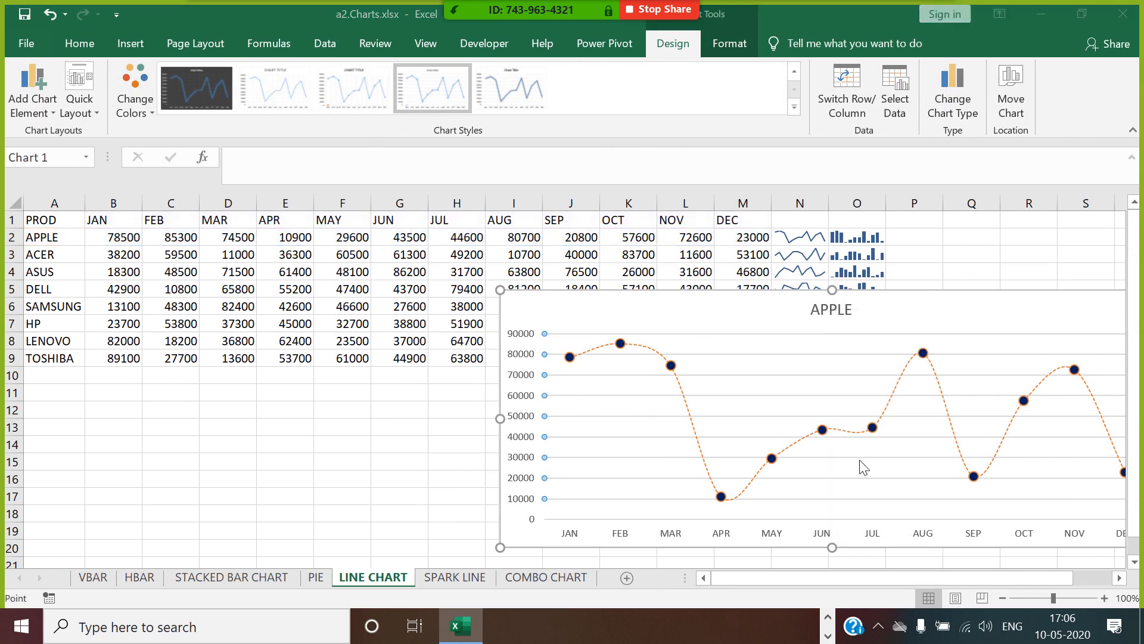
pyautogui.click(614, 373)
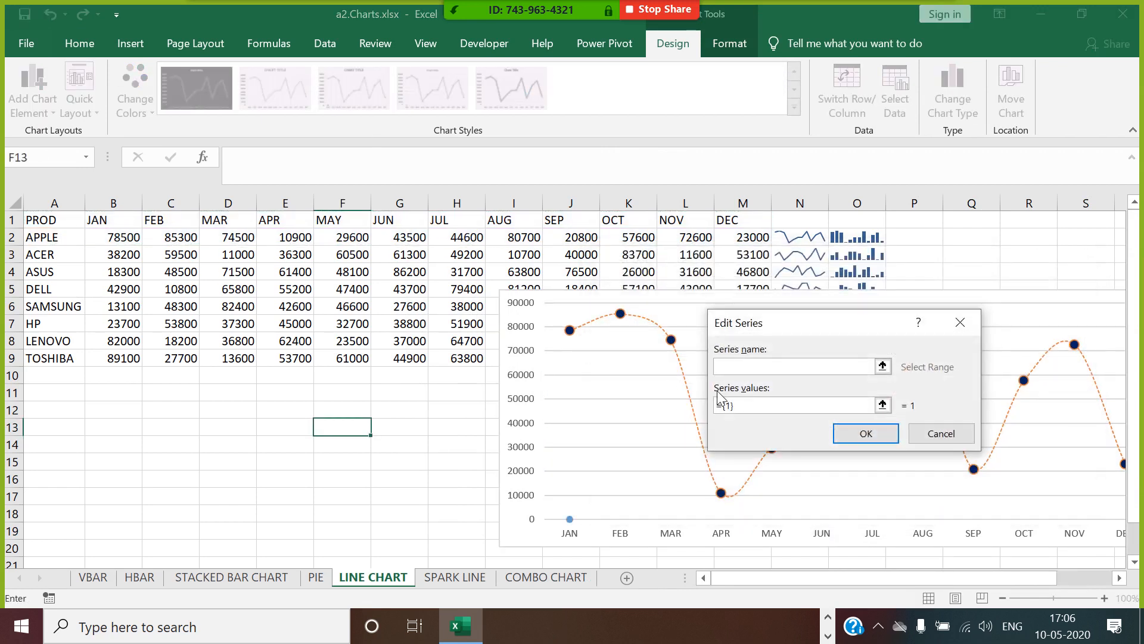
pyautogui.click(84, 259)
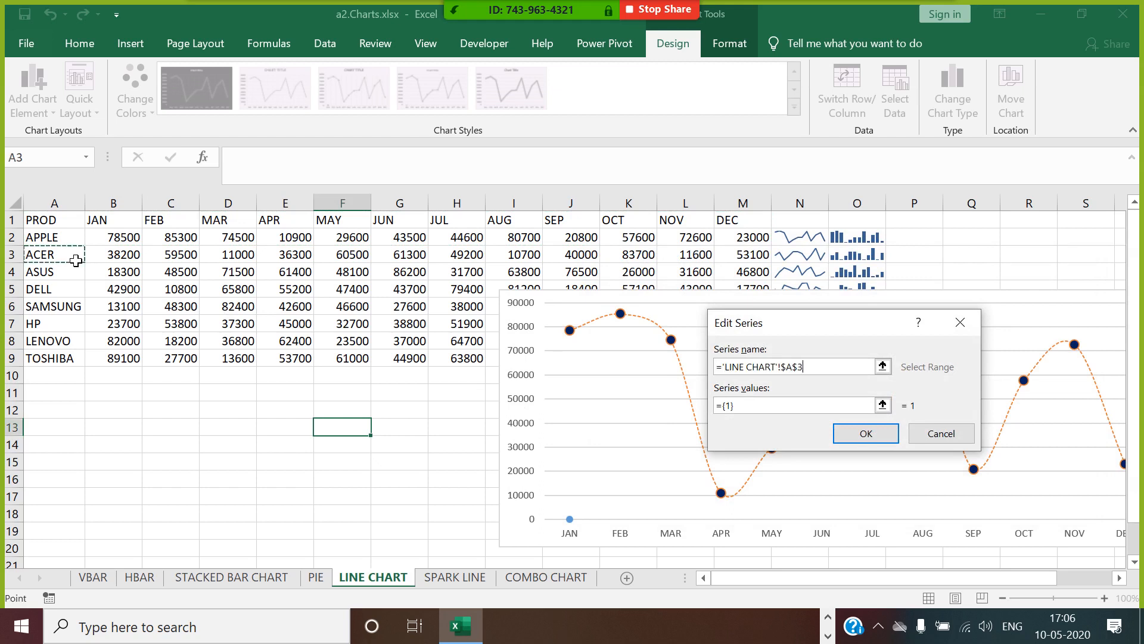
pyautogui.moveTo(739, 409); pyautogui.dragTo(724, 409)
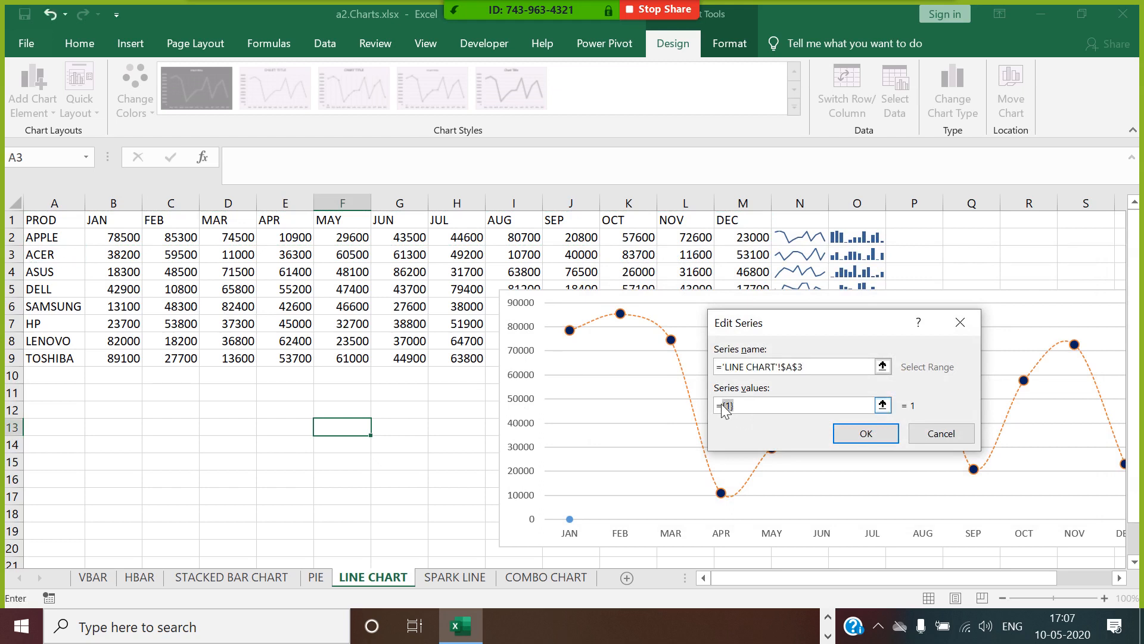
pyautogui.press('BackSpace')
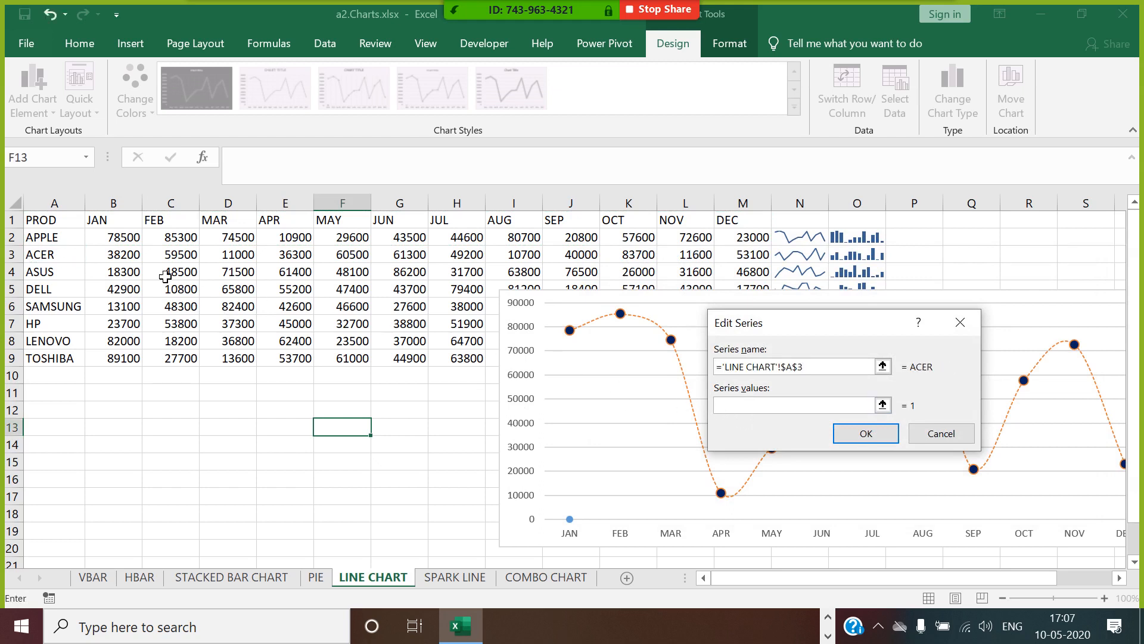
pyautogui.moveTo(116, 258); pyautogui.dragTo(737, 260)
pyautogui.click(869, 431)
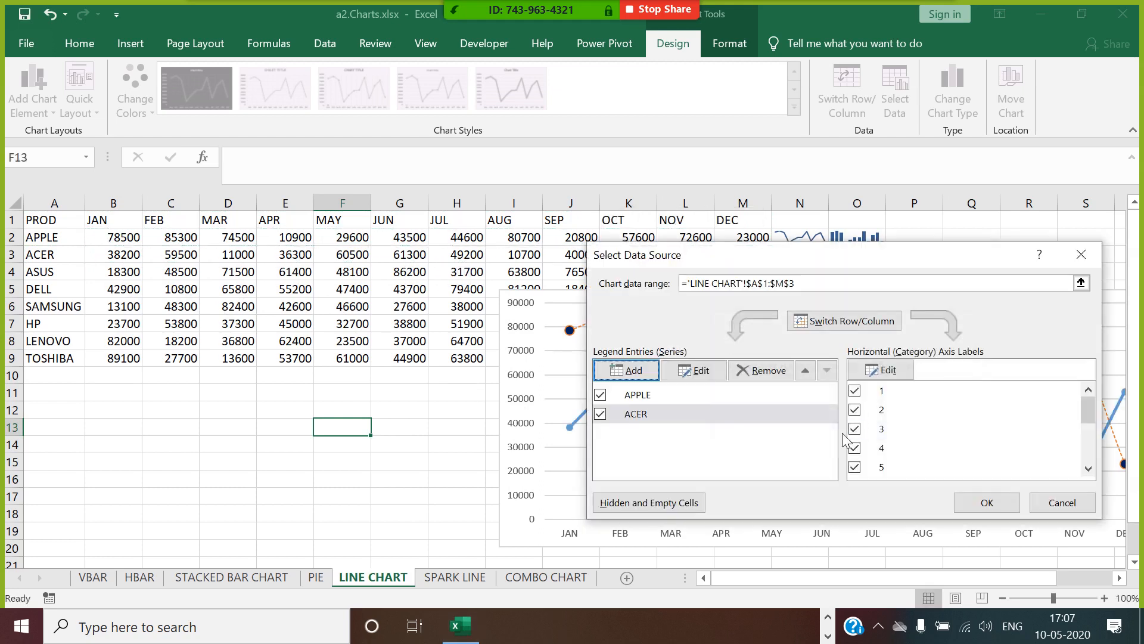
pyautogui.click(985, 504)
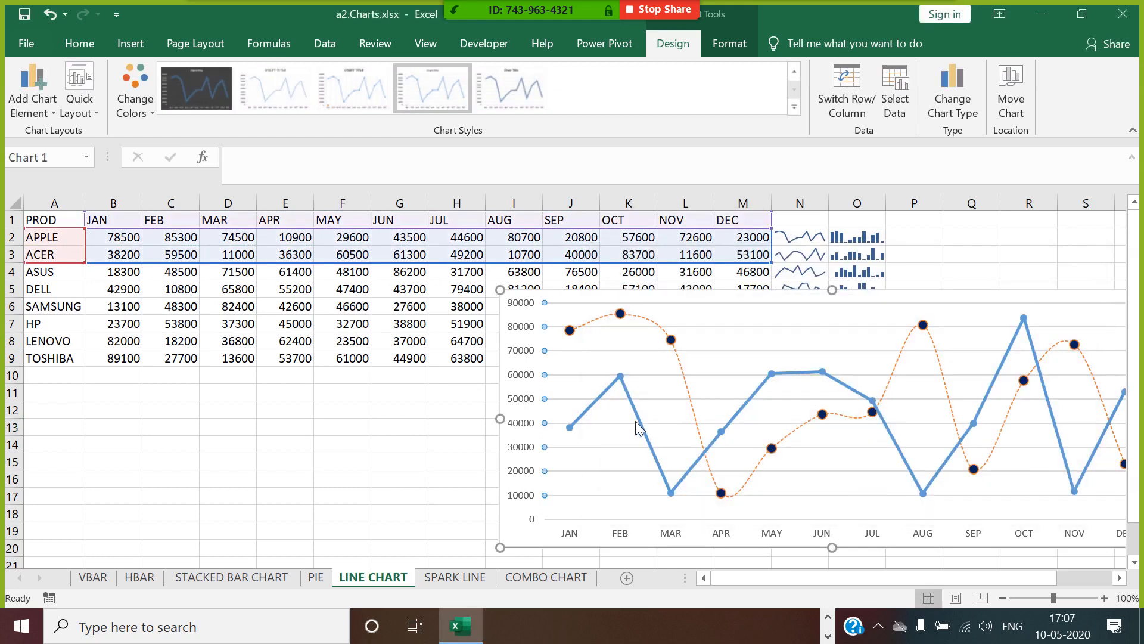
# Turn on the smoothed line option for the ACER series.
pyautogui.click(636, 423)
pyautogui.rightClick(637, 421)
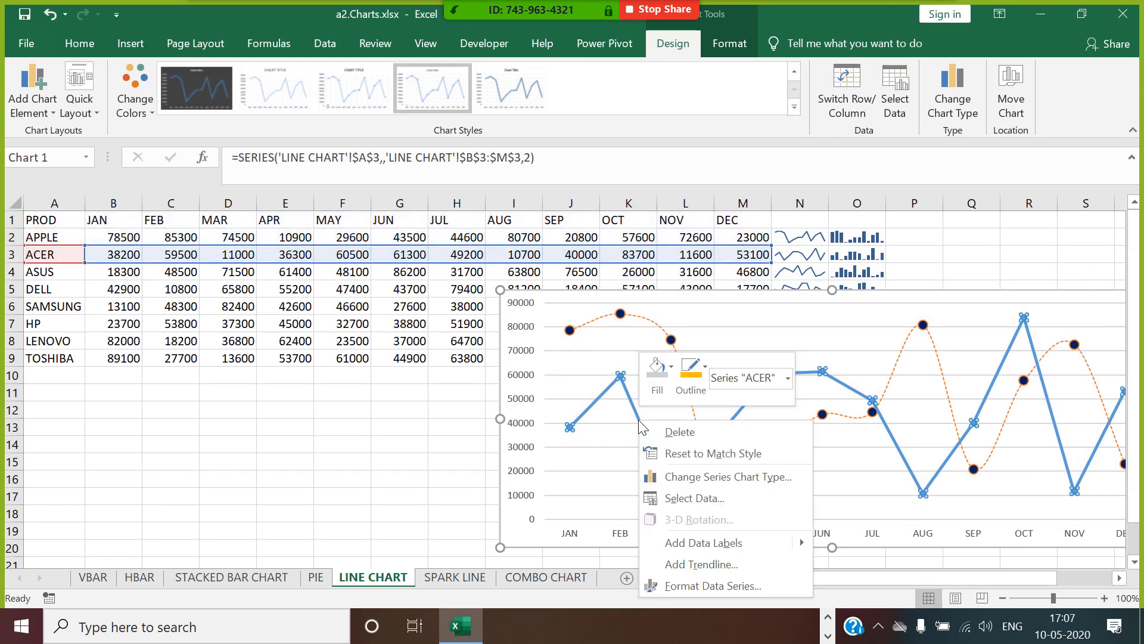
pyautogui.click(713, 586)
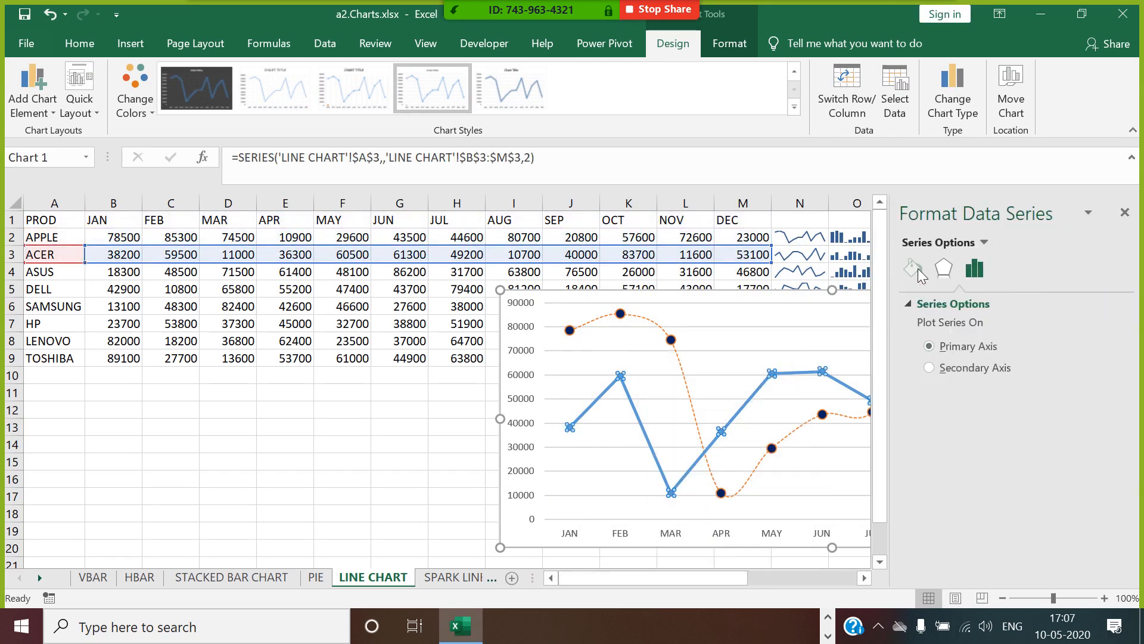
pyautogui.click(914, 269)
pyautogui.scroll(-3, 928, 536)
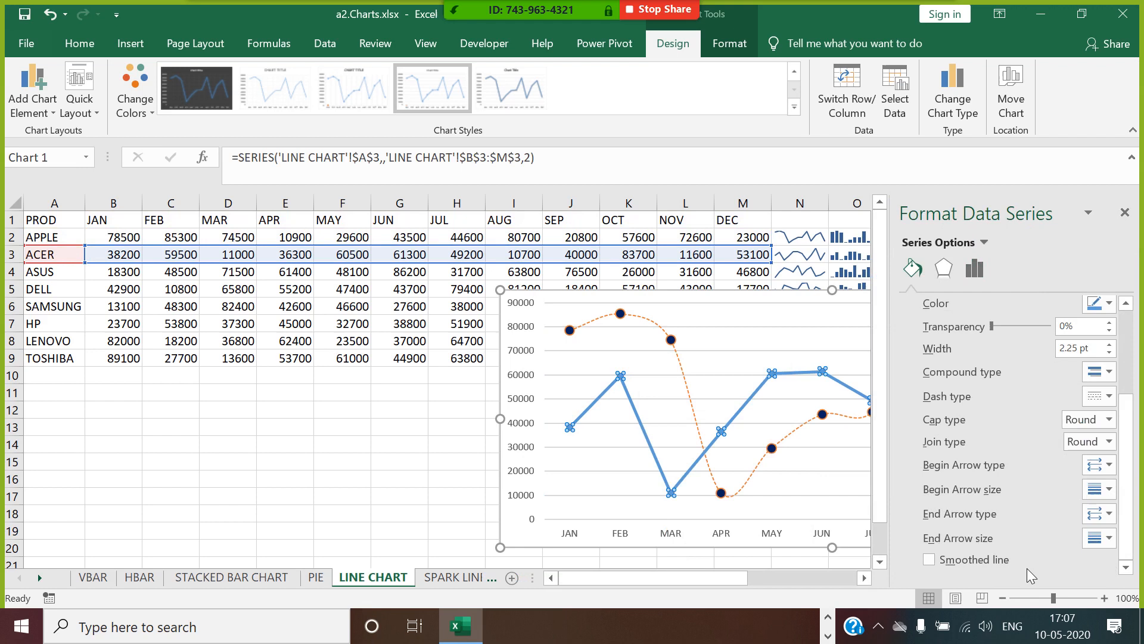
pyautogui.click(929, 560)
pyautogui.click(1126, 213)
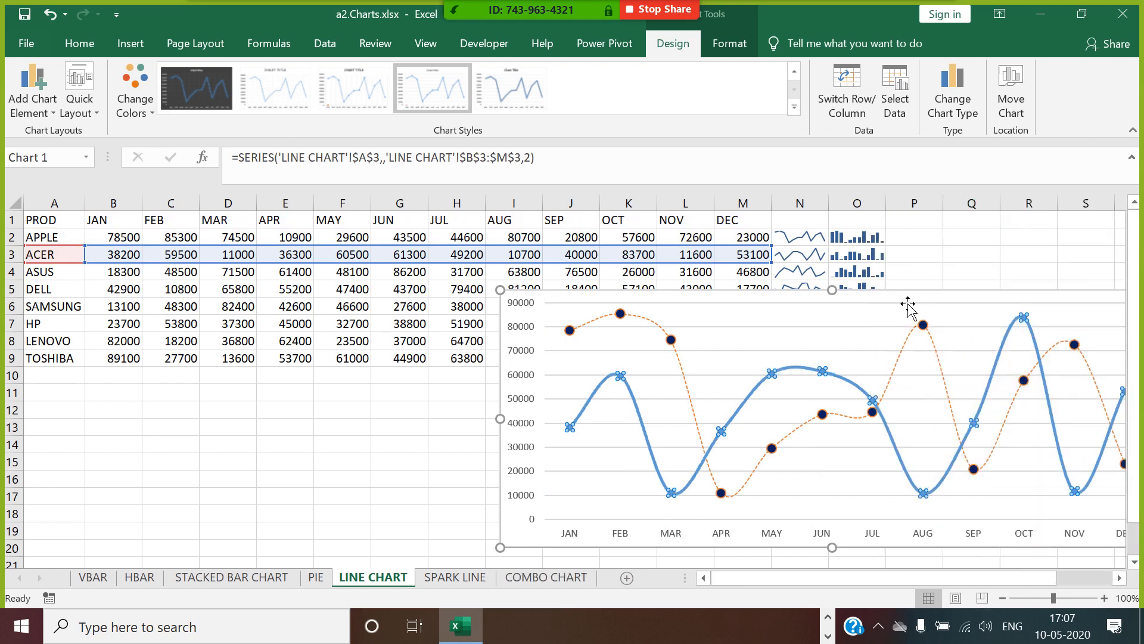
# Move the chart to span about columns C to N and set the ACER series line width to 1 pt.
pyautogui.moveTo(916, 307); pyautogui.dragTo(578, 268)
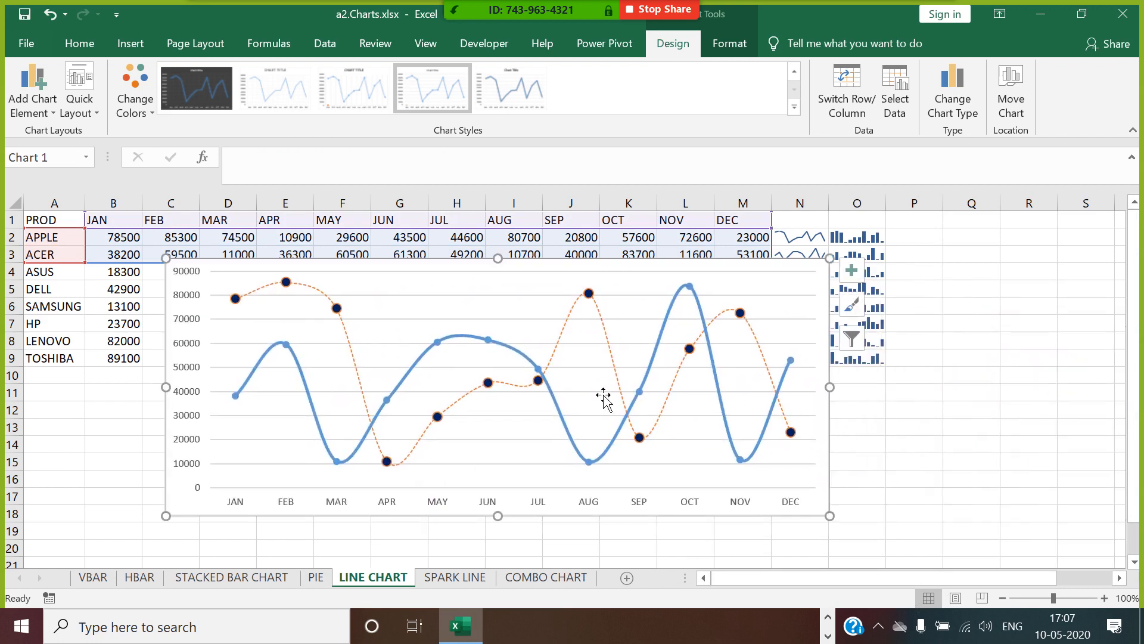
pyautogui.rightClick(518, 354)
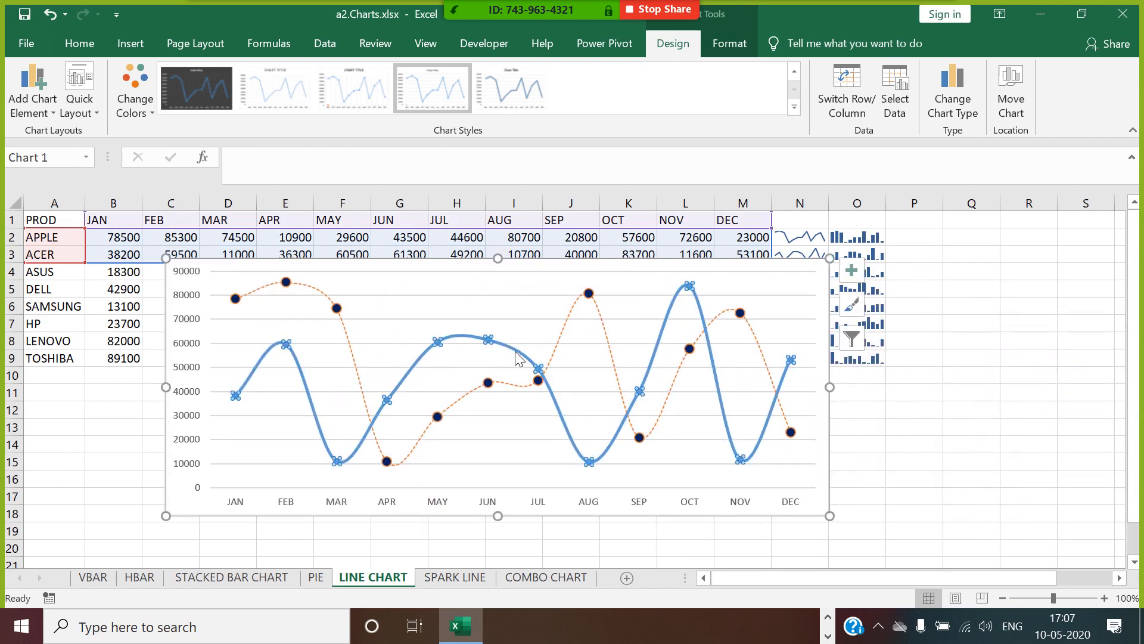
pyautogui.click(605, 517)
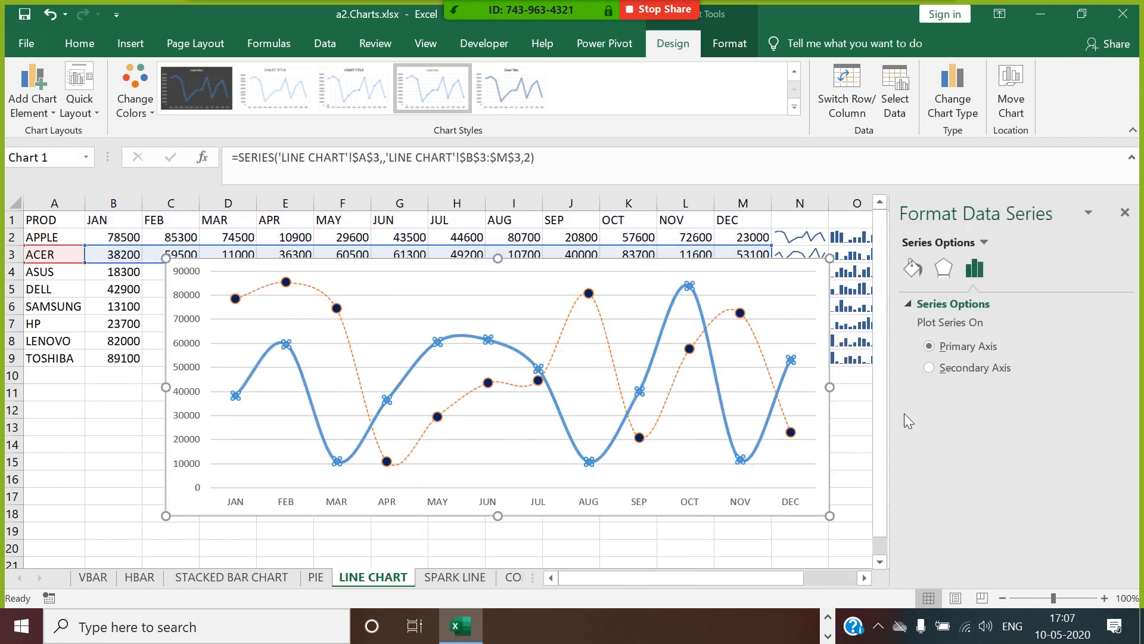
pyautogui.click(913, 269)
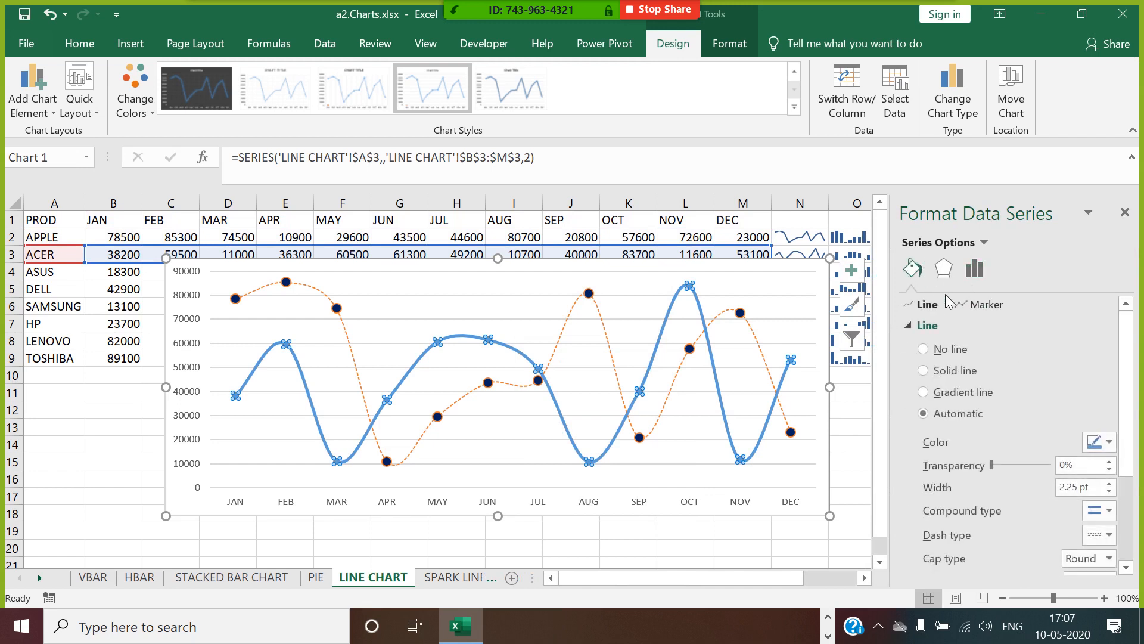
pyautogui.click(1109, 494)
pyautogui.click(1109, 493)
pyautogui.click(1109, 493)
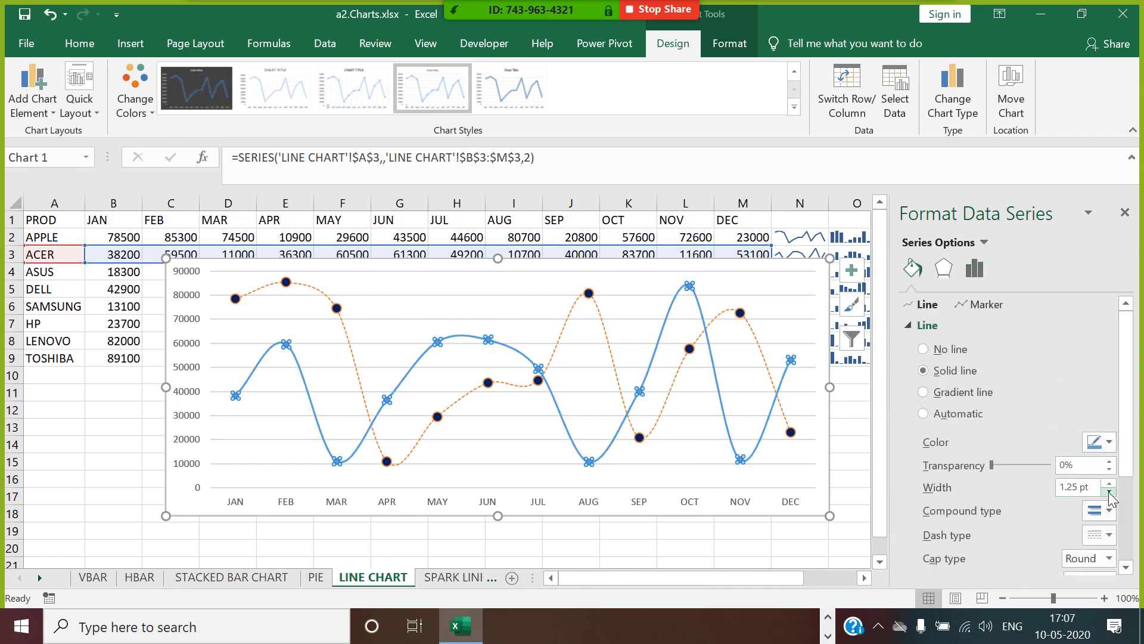
pyautogui.click(1109, 494)
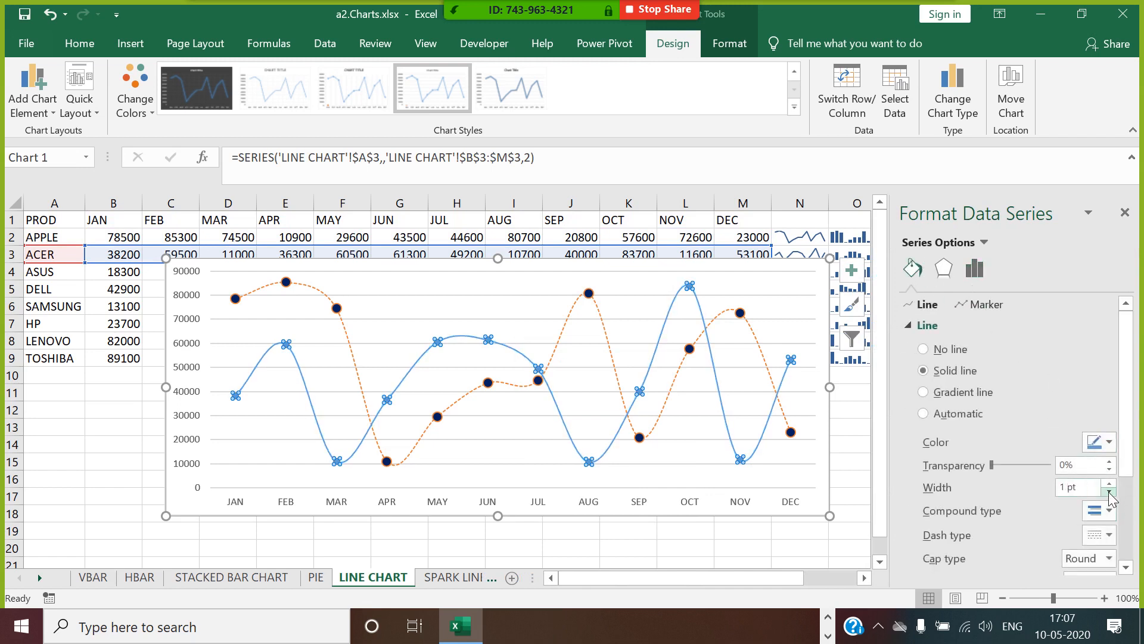
# Change the ACER series line to a dashed dash type and deselect the chart.
pyautogui.click(1109, 535)
pyautogui.click(1087, 445)
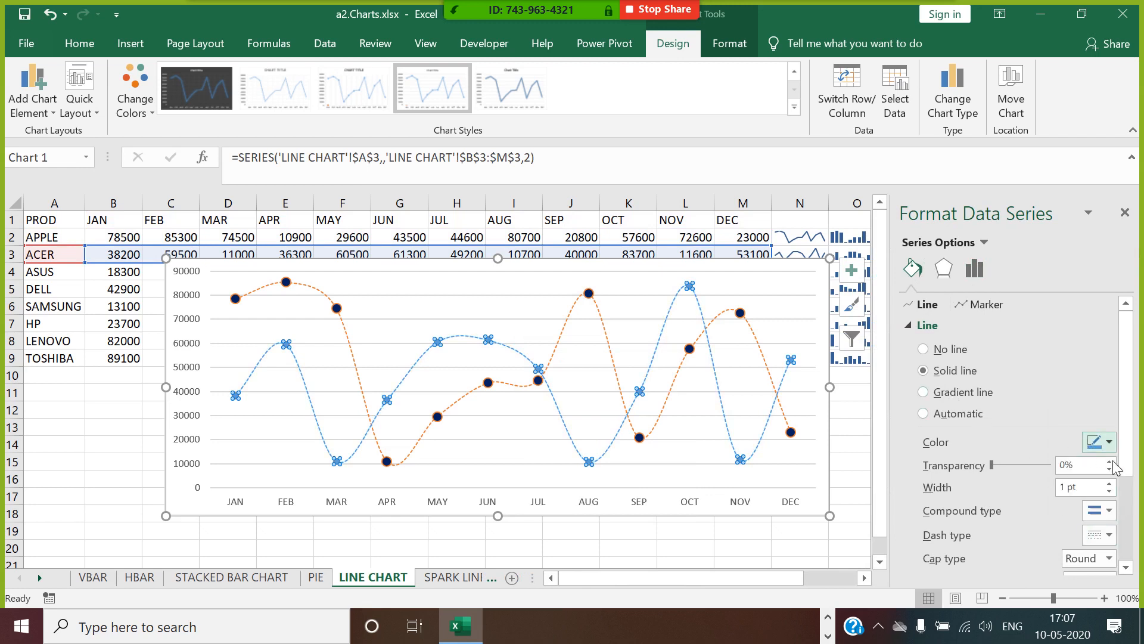
pyautogui.click(1126, 216)
pyautogui.click(971, 443)
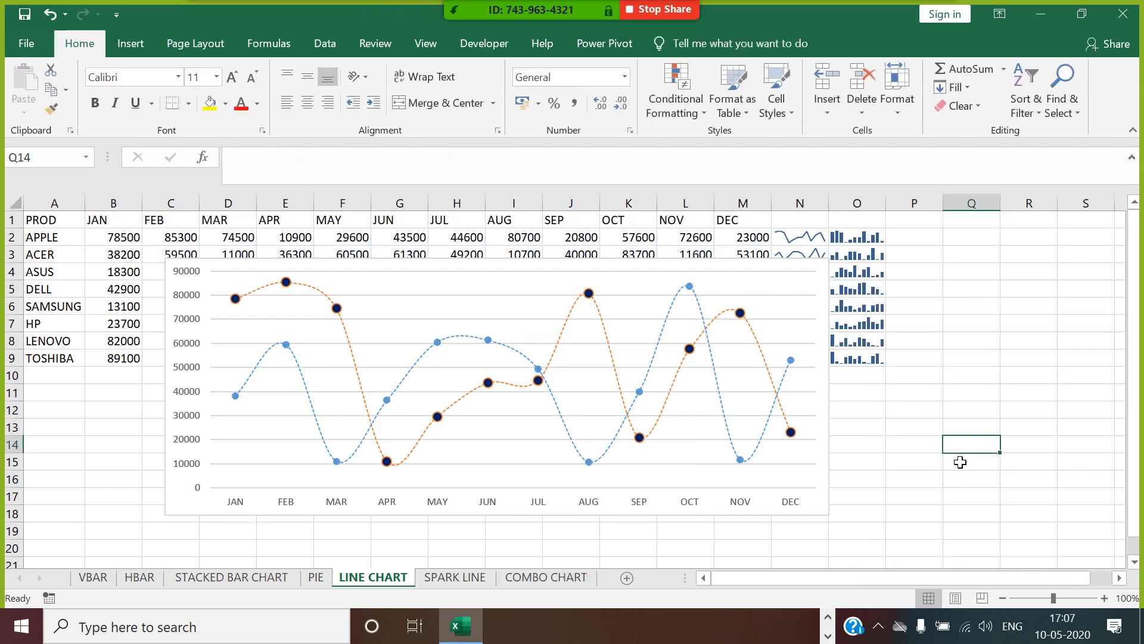
# Move the chart to about column G, row 6, and apply the quick layout with a chart title, value axis and legend below the plot.
pyautogui.click(740, 275)
pyautogui.moveTo(741, 273); pyautogui.dragTo(969, 314)
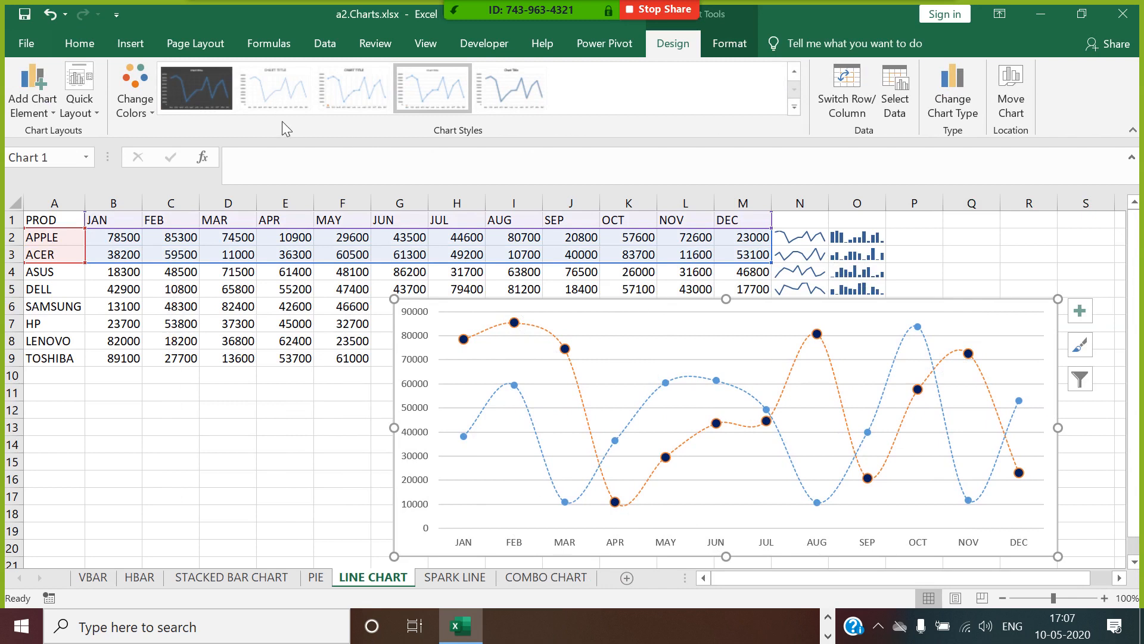
pyautogui.click(91, 100)
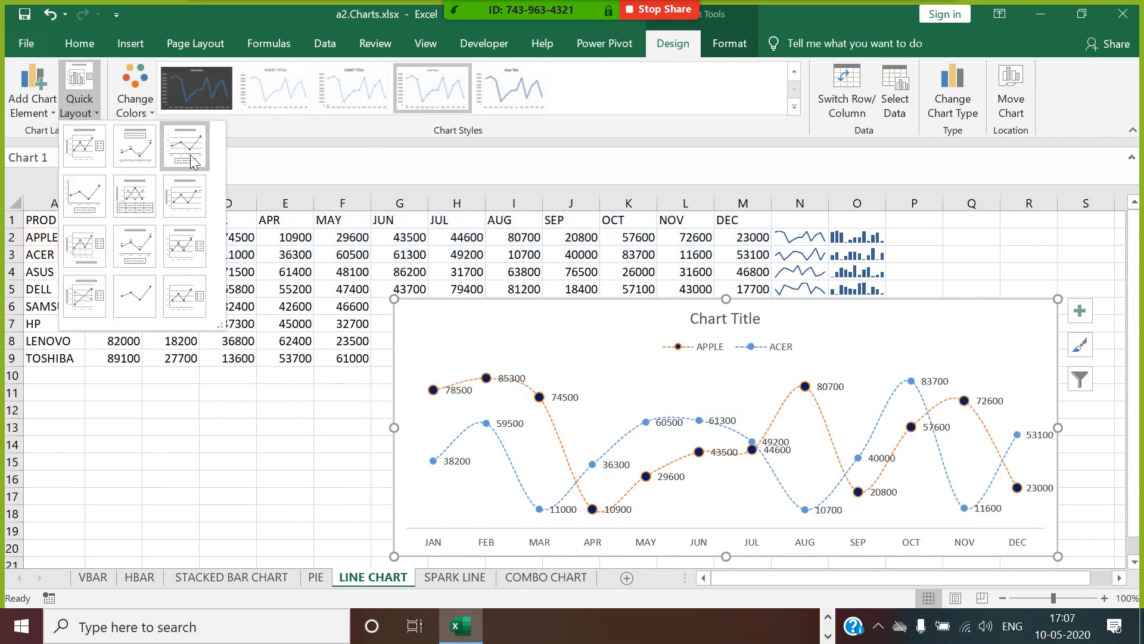
pyautogui.press('Escape')
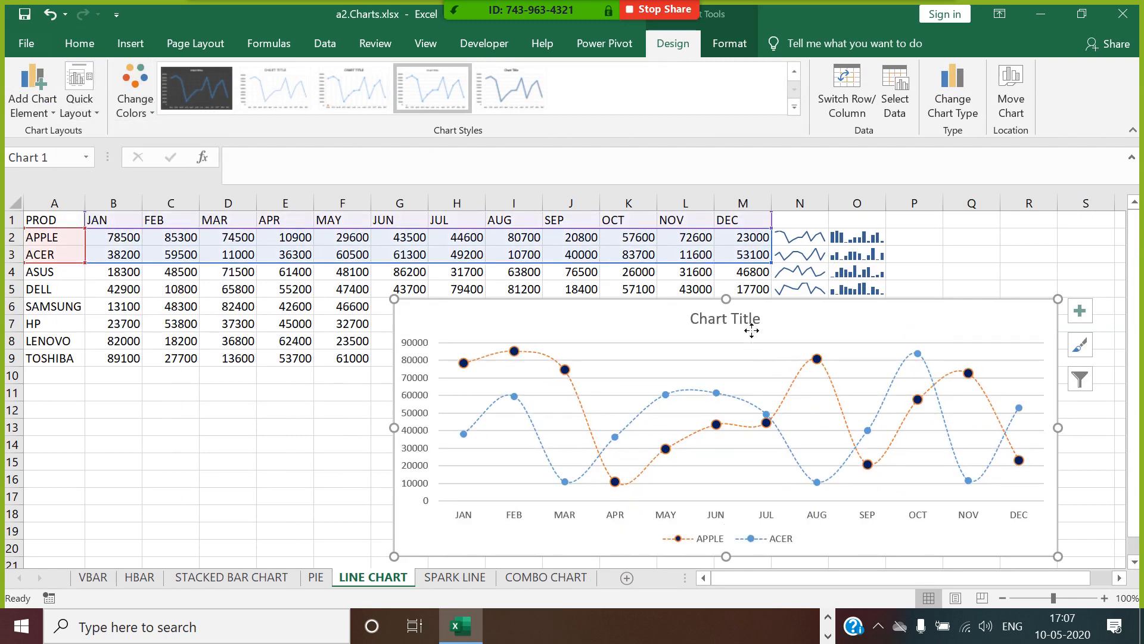
# Replace the line chart's placeholder title with SALES TREND.
pyautogui.click(750, 320)
pyautogui.moveTo(708, 319); pyautogui.dragTo(756, 320)
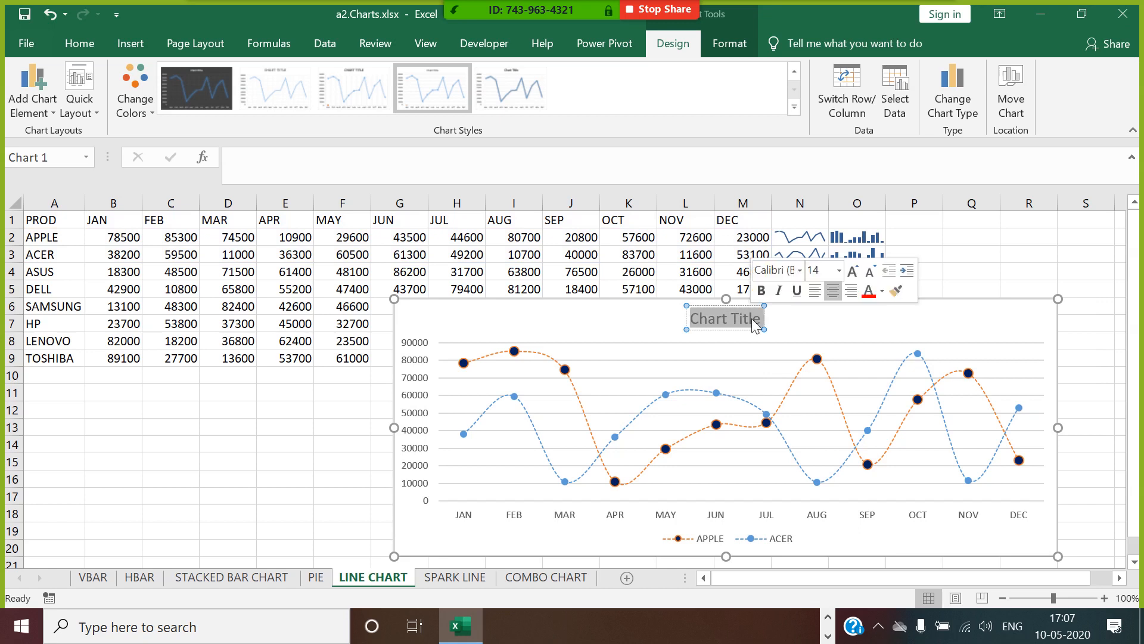
pyautogui.write('SALES T')
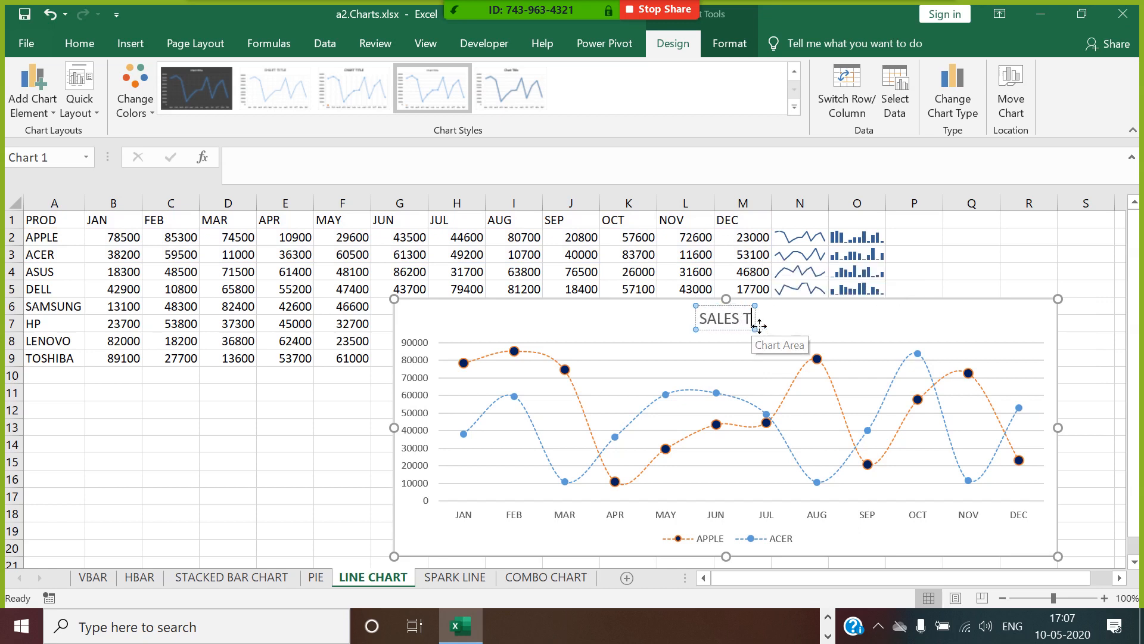
pyautogui.write('REND')
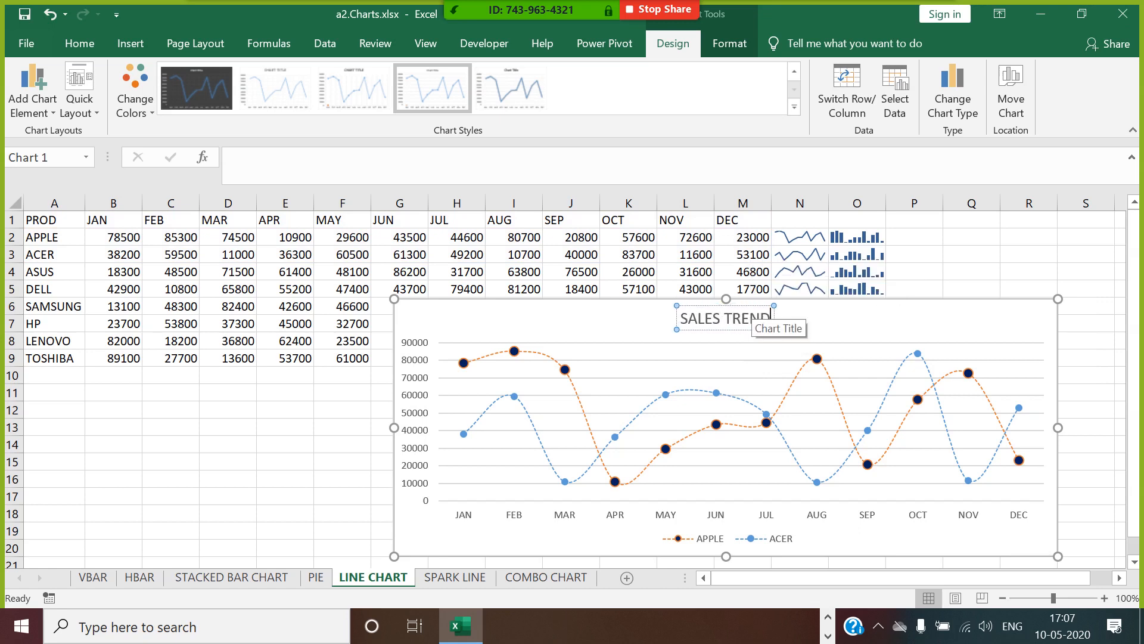
pyautogui.click(961, 324)
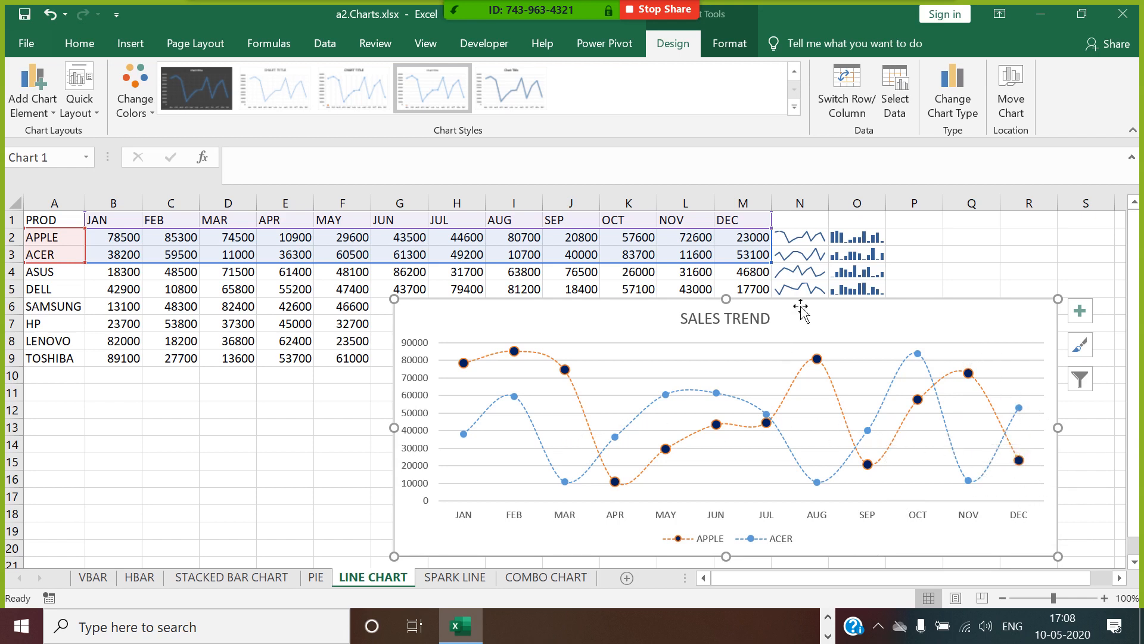
# Delete the empty SPARK LINE sheet.
pyautogui.click(460, 581)
pyautogui.rightClick(462, 579)
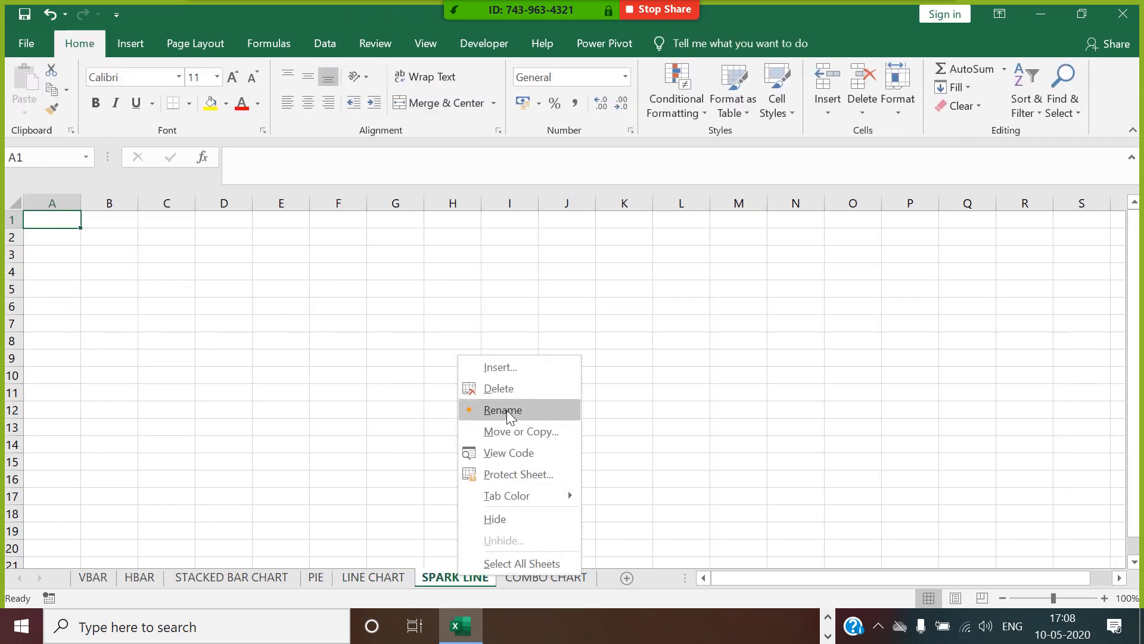
pyautogui.click(512, 390)
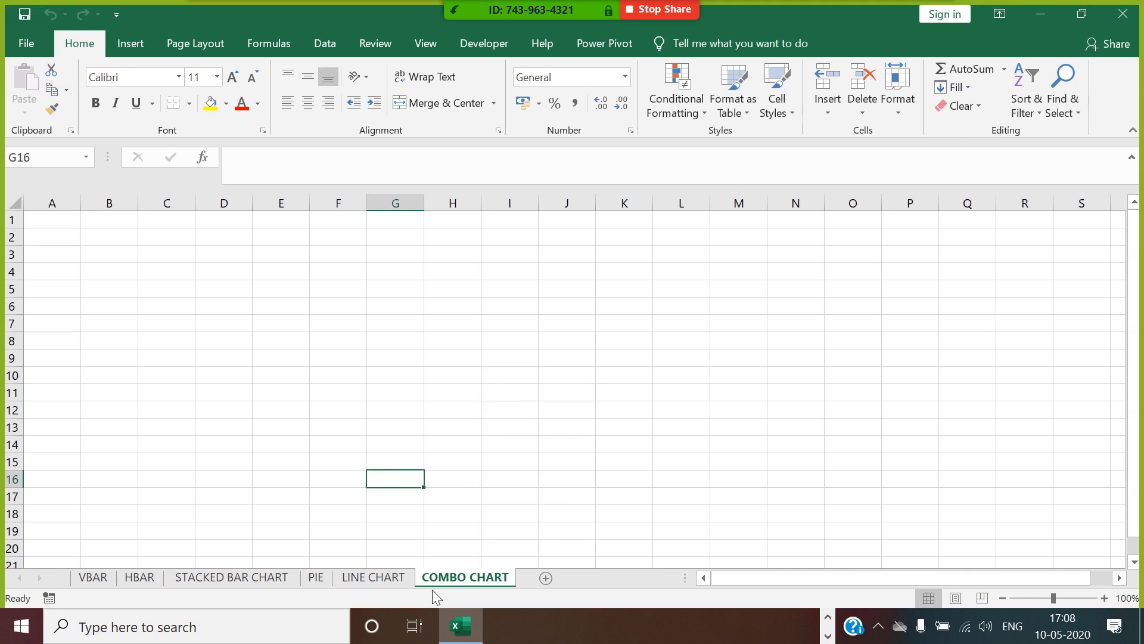
# Copy the PROD list in A1:A9 of the LINE CHART sheet and paste it at A1 of the COMBO CHART sheet.
pyautogui.click(402, 578)
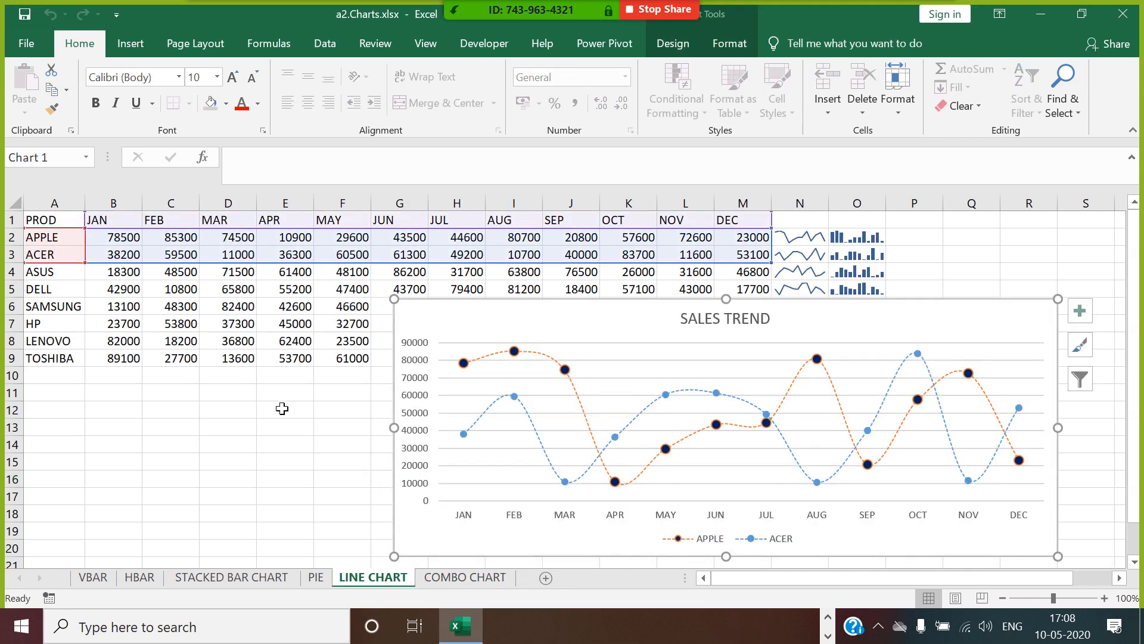
pyautogui.click(117, 357)
pyautogui.moveTo(60, 220); pyautogui.dragTo(51, 357)
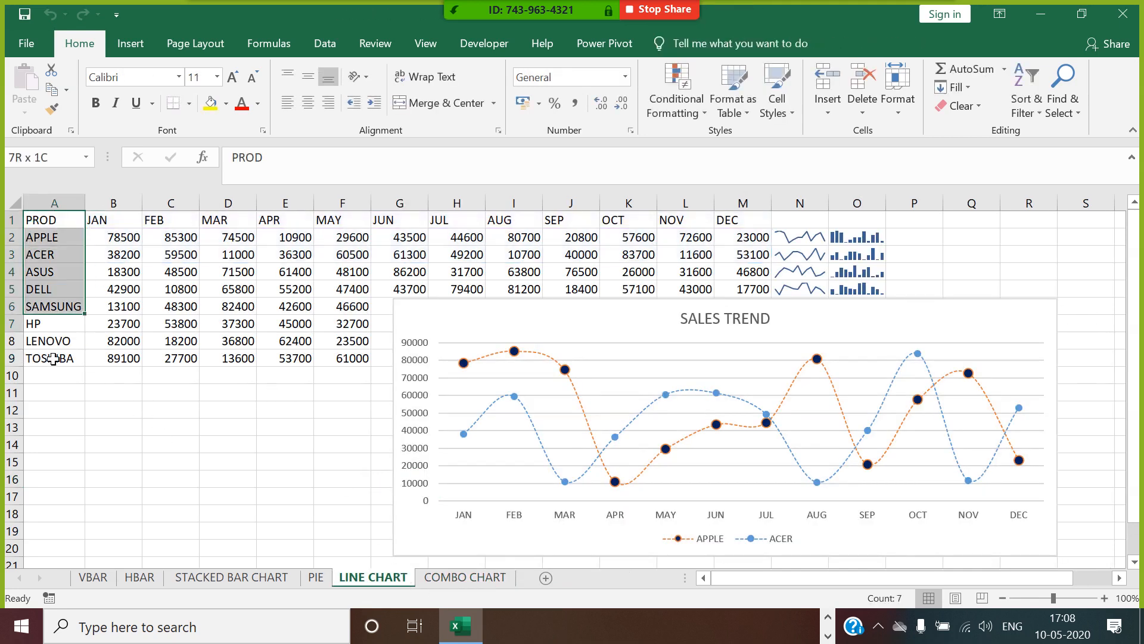
pyautogui.hotkey('ctrl', 'c')
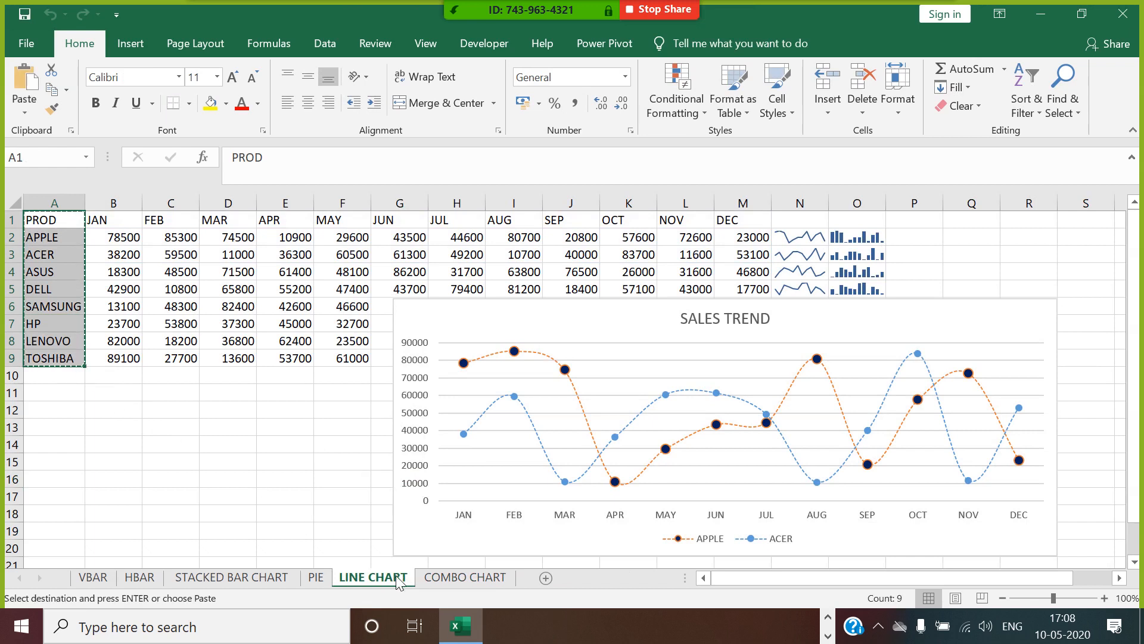
pyautogui.click(439, 578)
pyautogui.click(64, 227)
pyautogui.hotkey('ctrl', 'v')
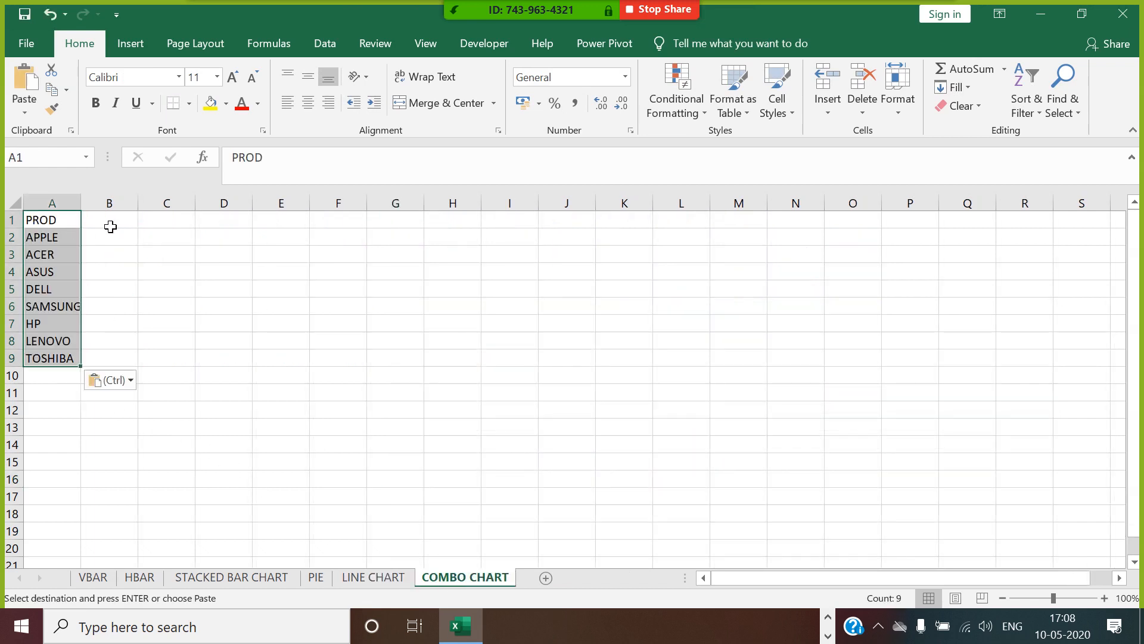
# Enter the column headings SALES, DISCOUNT and PROFIT in cells B1 to D1.
pyautogui.click(109, 225)
pyautogui.write('SAL')
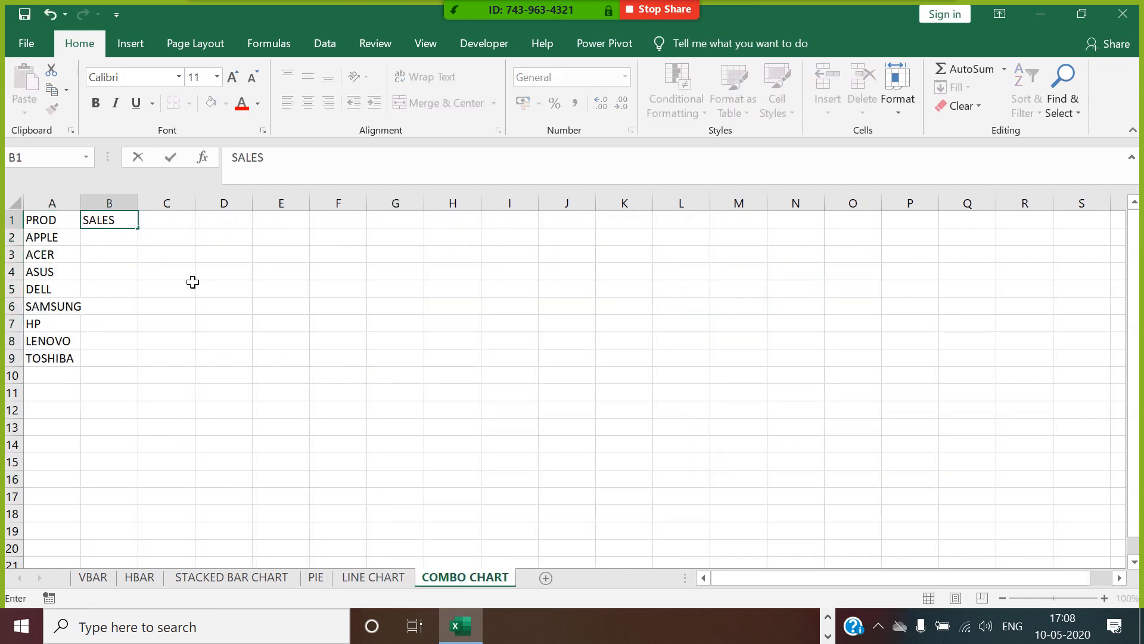
pyautogui.write('ES')
pyautogui.click(175, 223)
pyautogui.write('DISCOUNT')
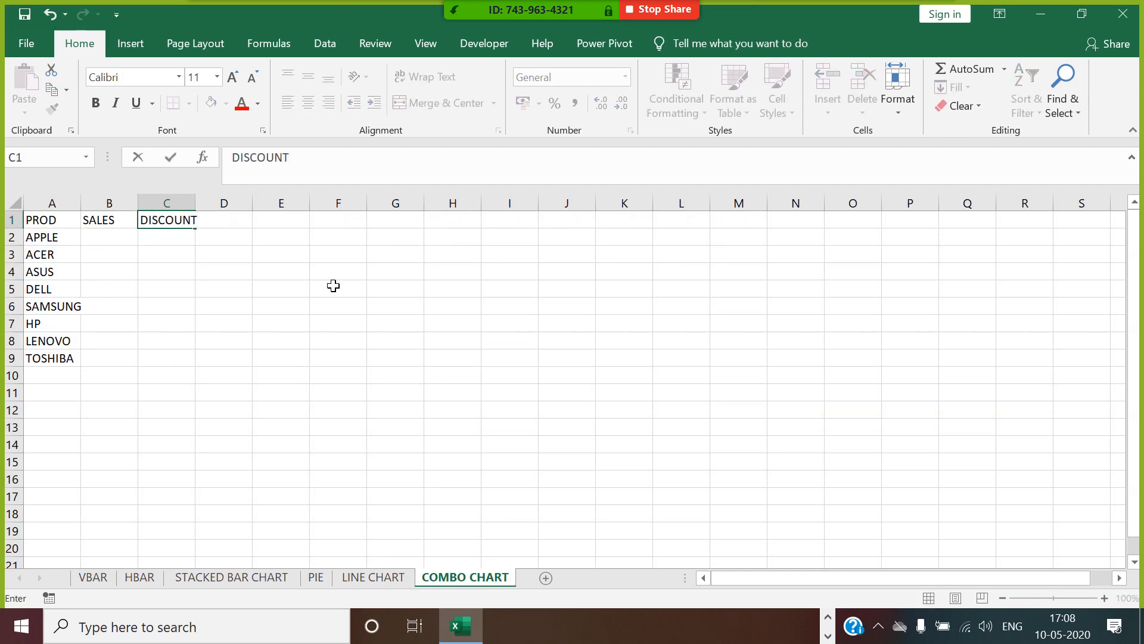
pyautogui.press('Return')
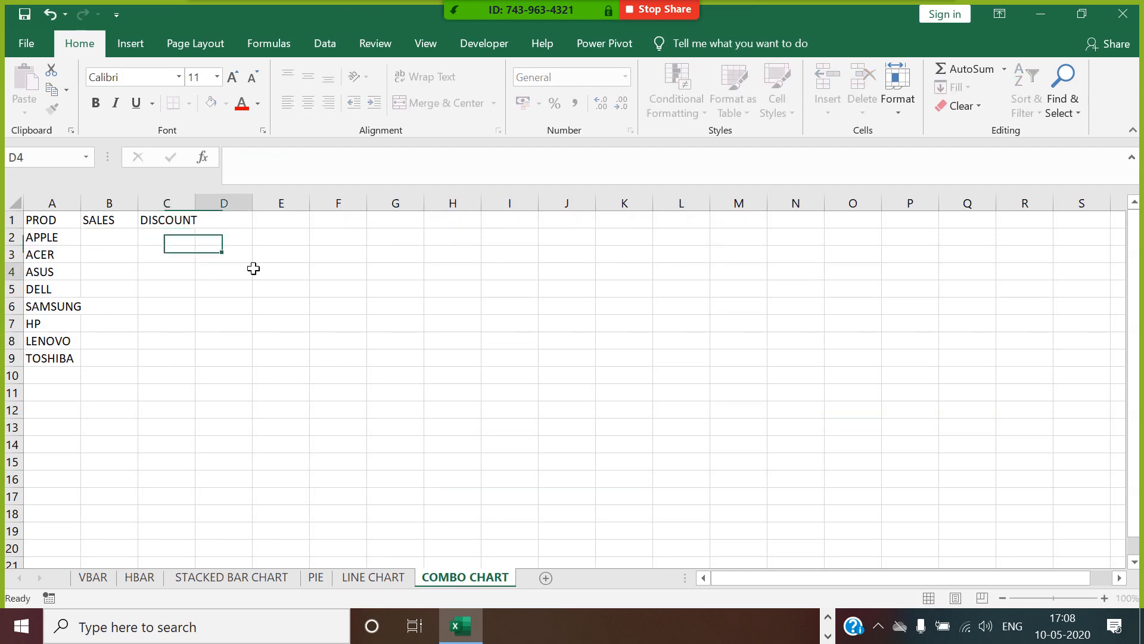
pyautogui.click(238, 225)
pyautogui.write('PROFIT')
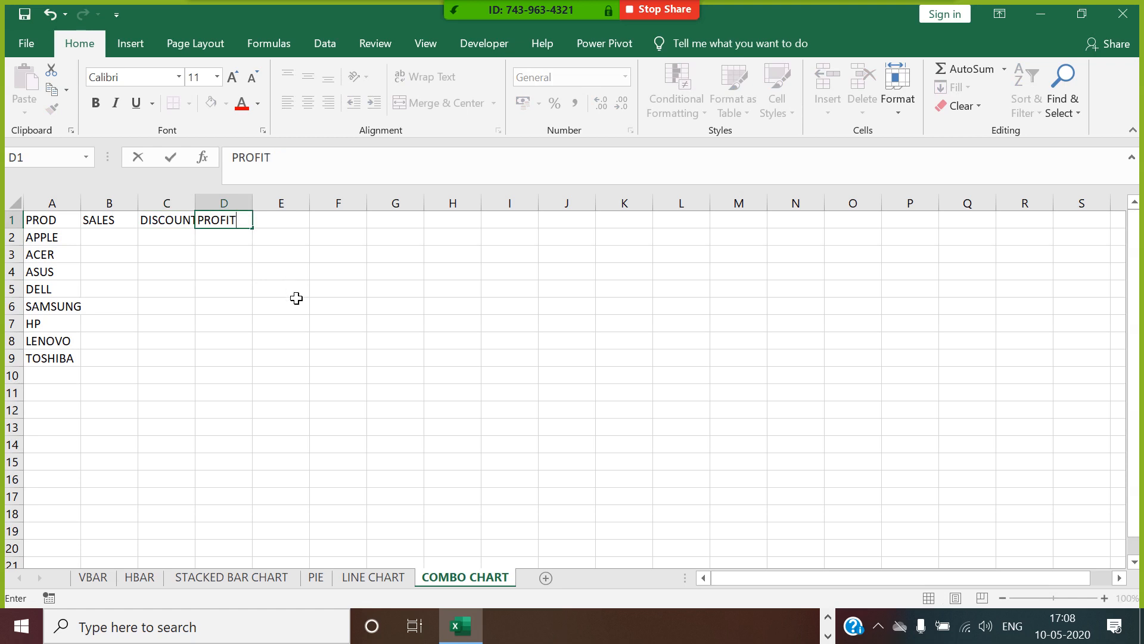
pyautogui.click(265, 290)
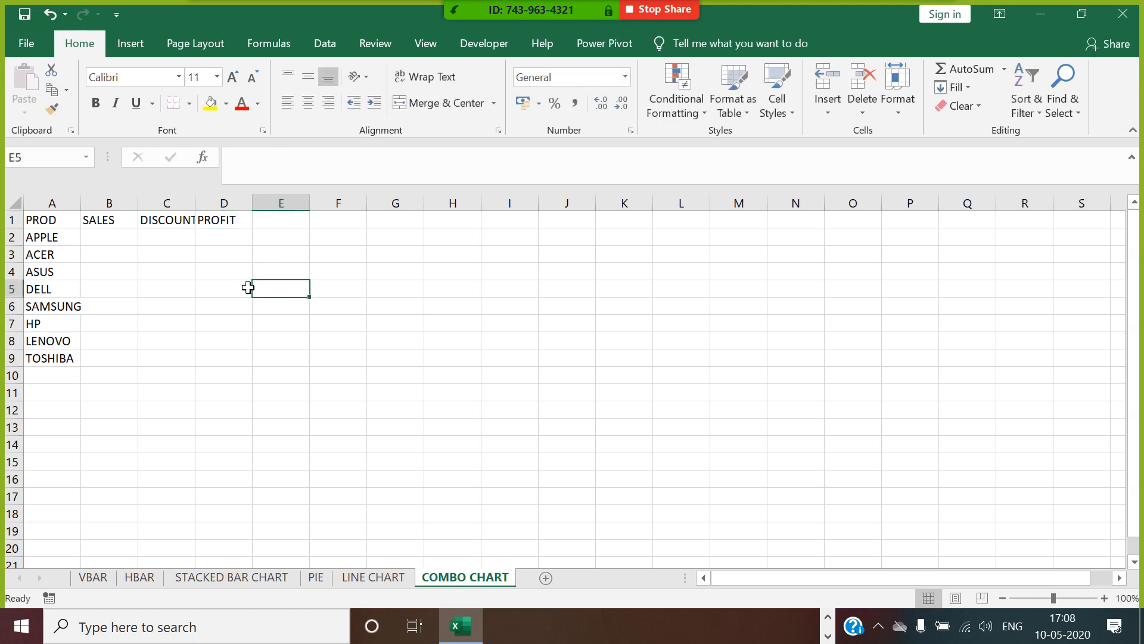
# Enter =RANDBETWEEN(100,900)*1000 in B2 and fill it down the SALES column to B9.
pyautogui.click(135, 240)
pyautogui.write('=RAND')
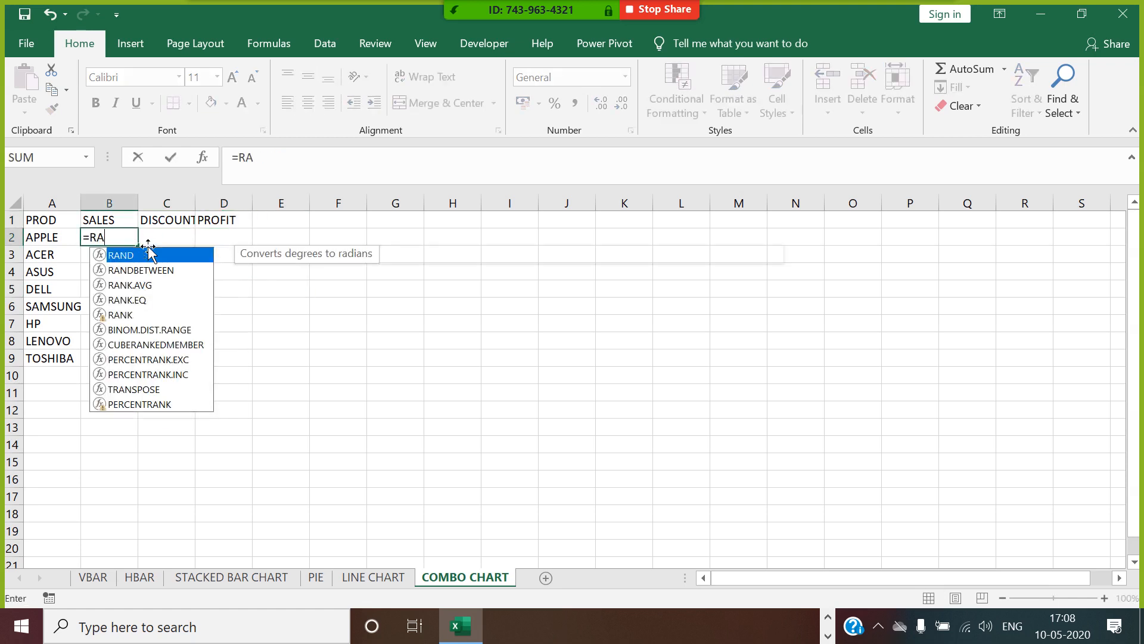
pyautogui.click(154, 270)
pyautogui.doubleClick(153, 270)
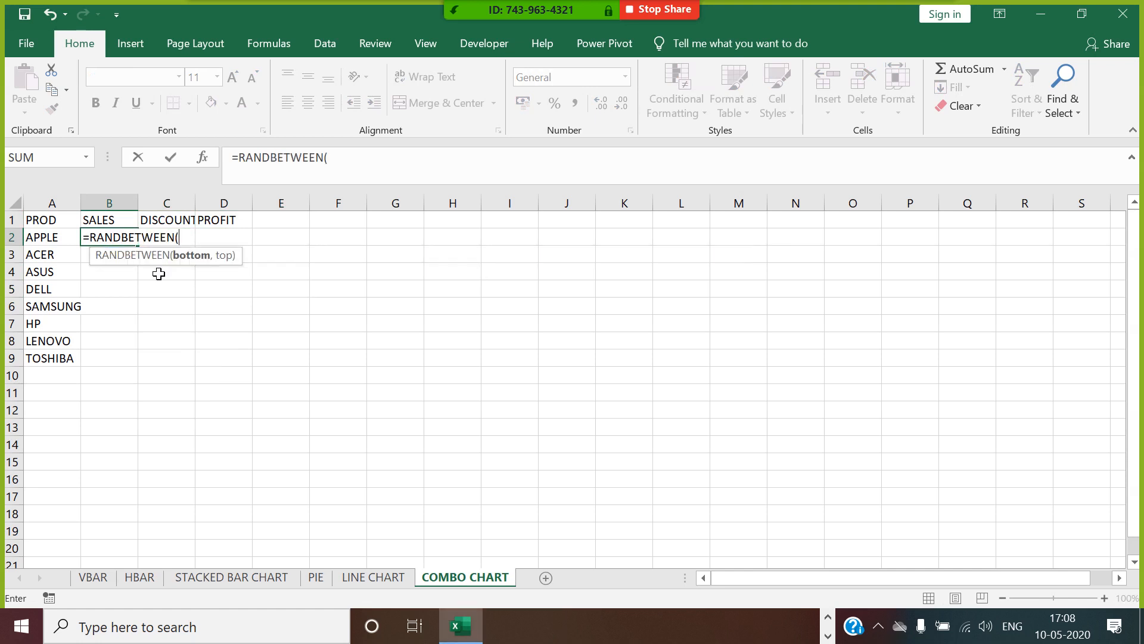
pyautogui.write('100,900')
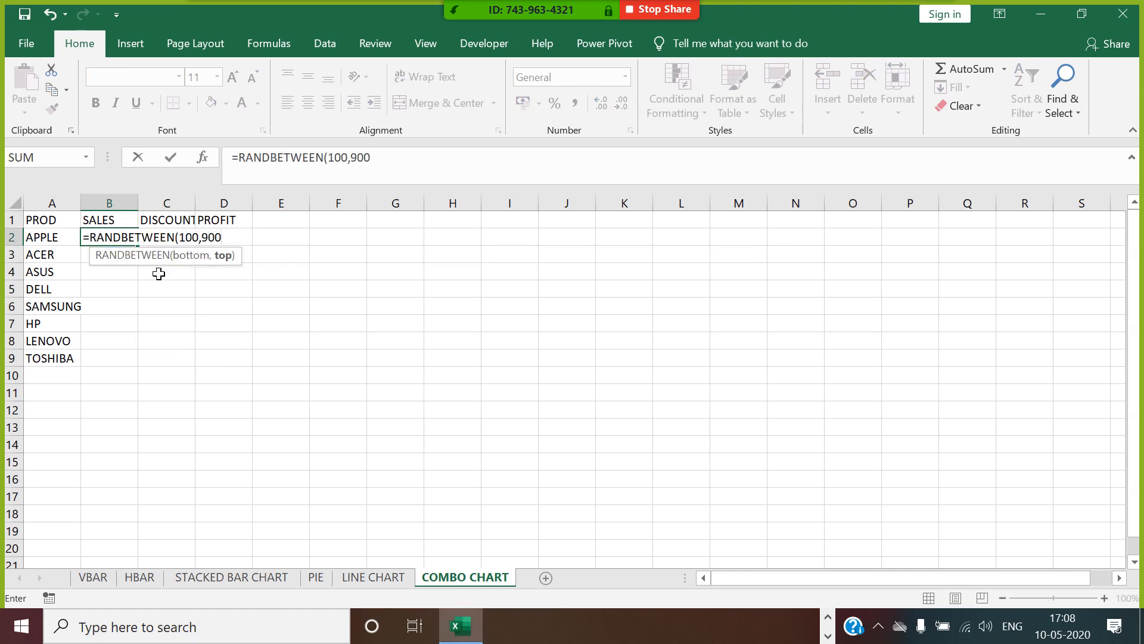
pyautogui.write(')*1000')
pyautogui.press('Return')
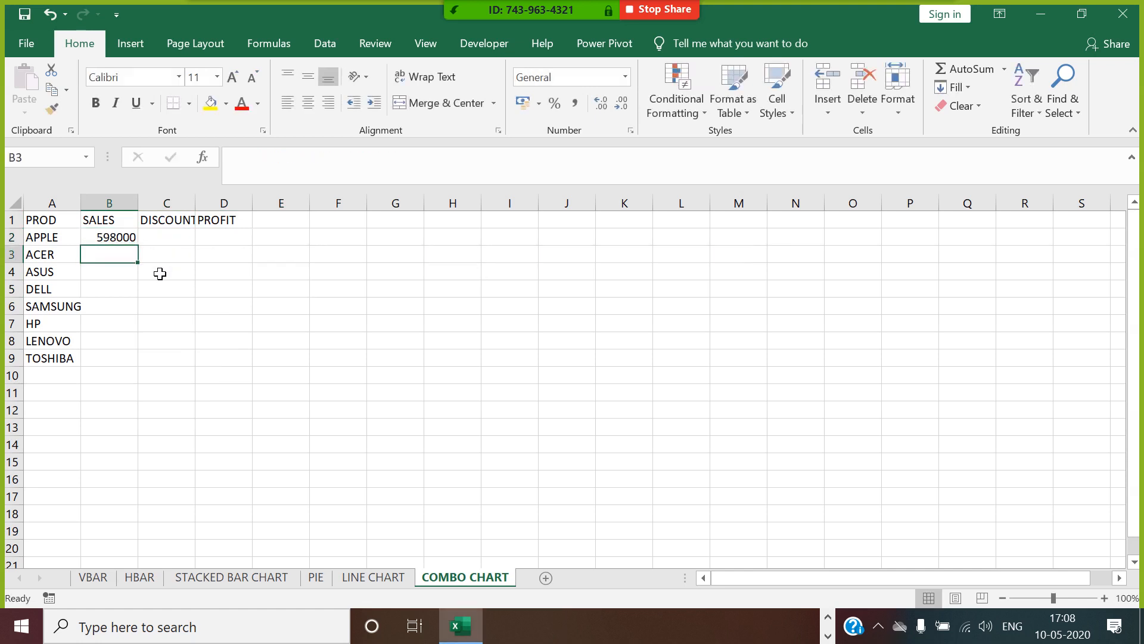
pyautogui.press('Up')
pyautogui.doubleClick(138, 247)
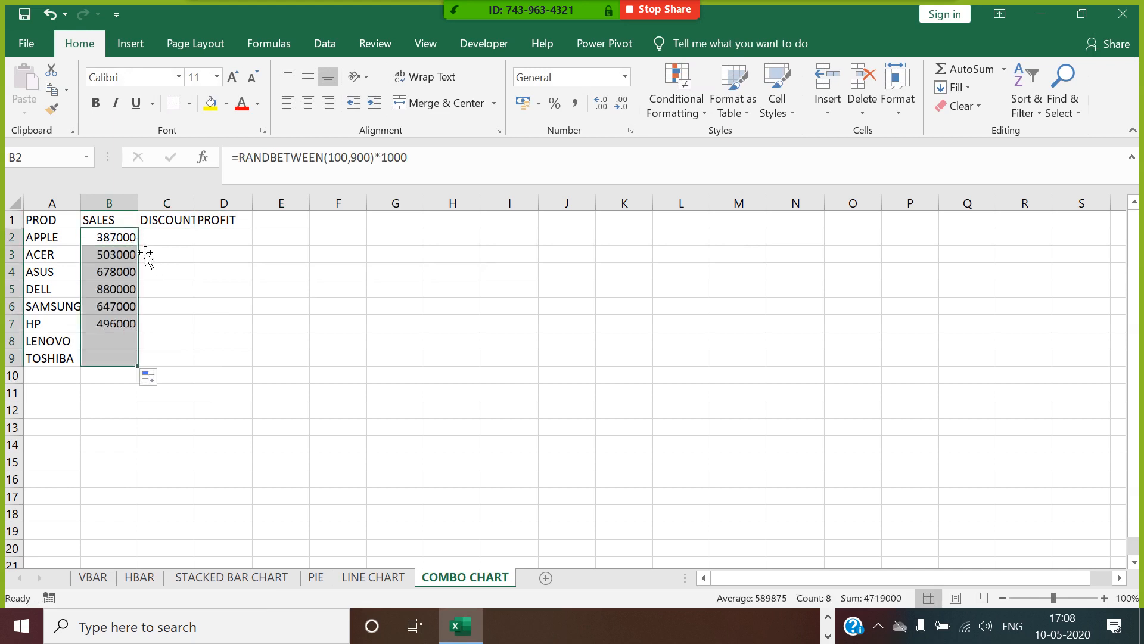
# Convert the SALES formulas in B2:B9 to fixed values with Paste Special and autofit column B.
pyautogui.hotkey('ctrl', 'c')
pyautogui.rightClick(139, 253)
pyautogui.click(182, 326)
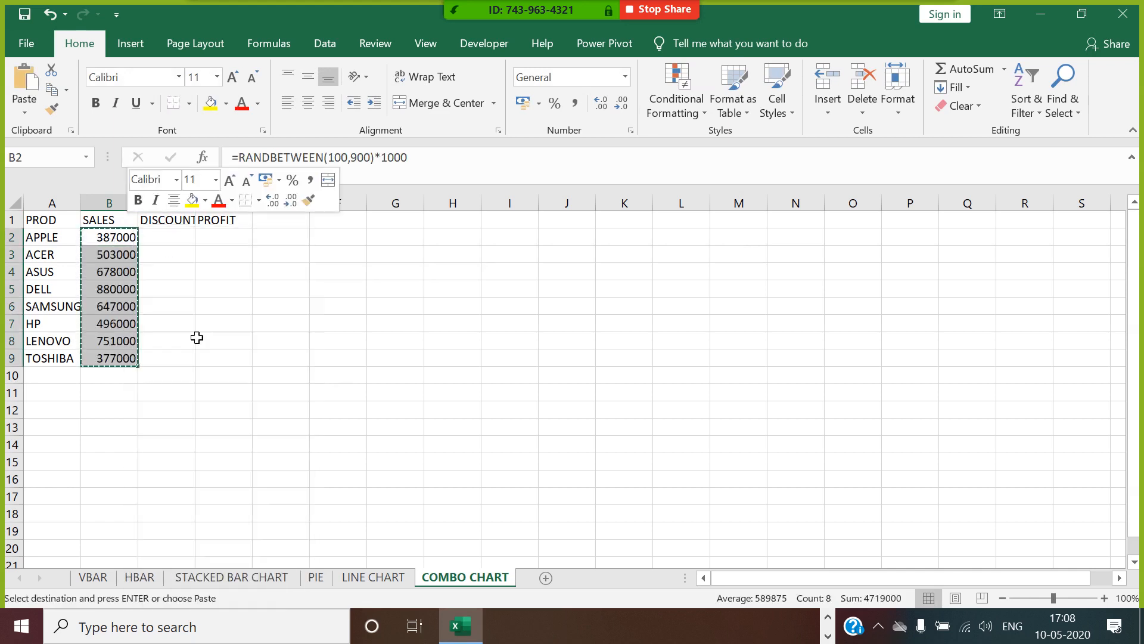
pyautogui.click(67, 258)
pyautogui.click(228, 457)
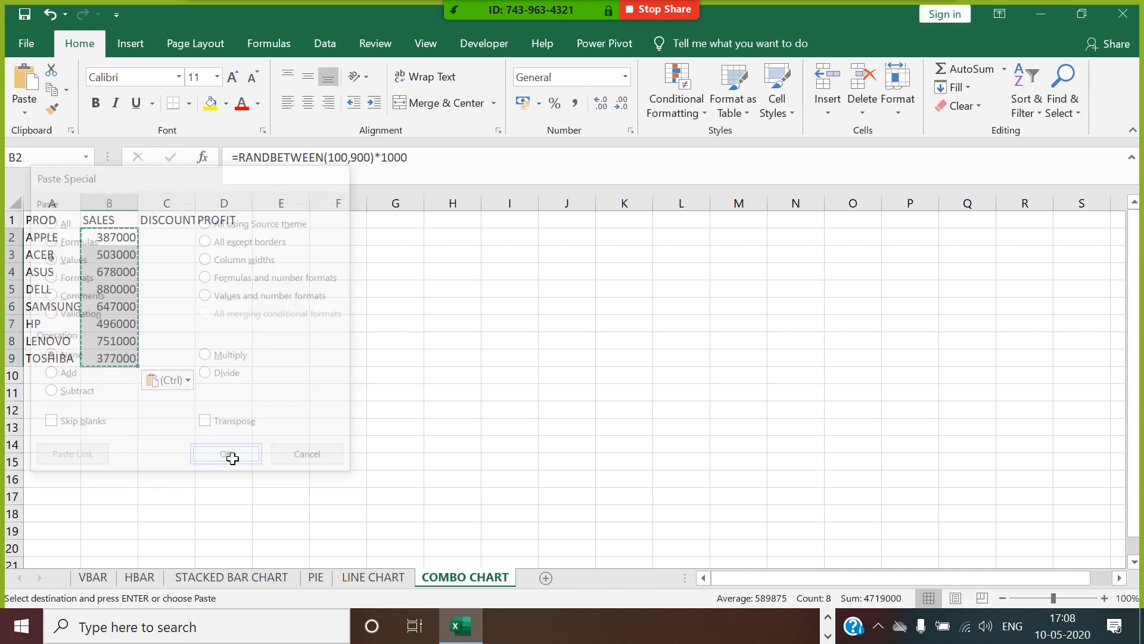
pyautogui.doubleClick(138, 202)
# Enter =RANDBETWEEN(0,30)/100*B2 in C2 and fill it down the DISCOUNT column to C9.
pyautogui.press('Right')
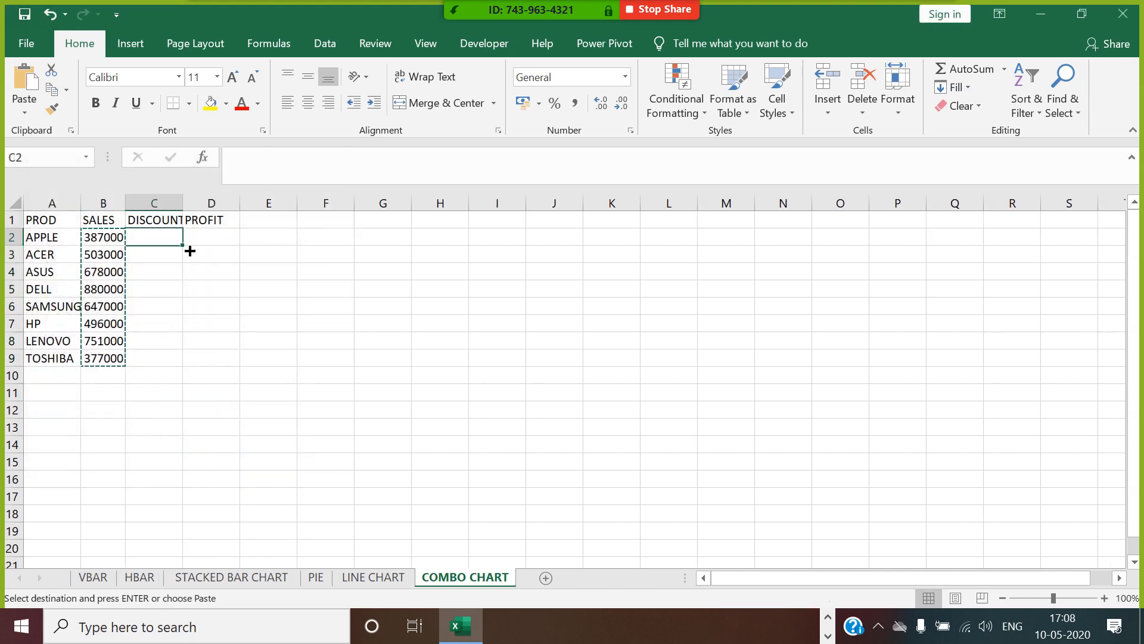
pyautogui.write('=RAND')
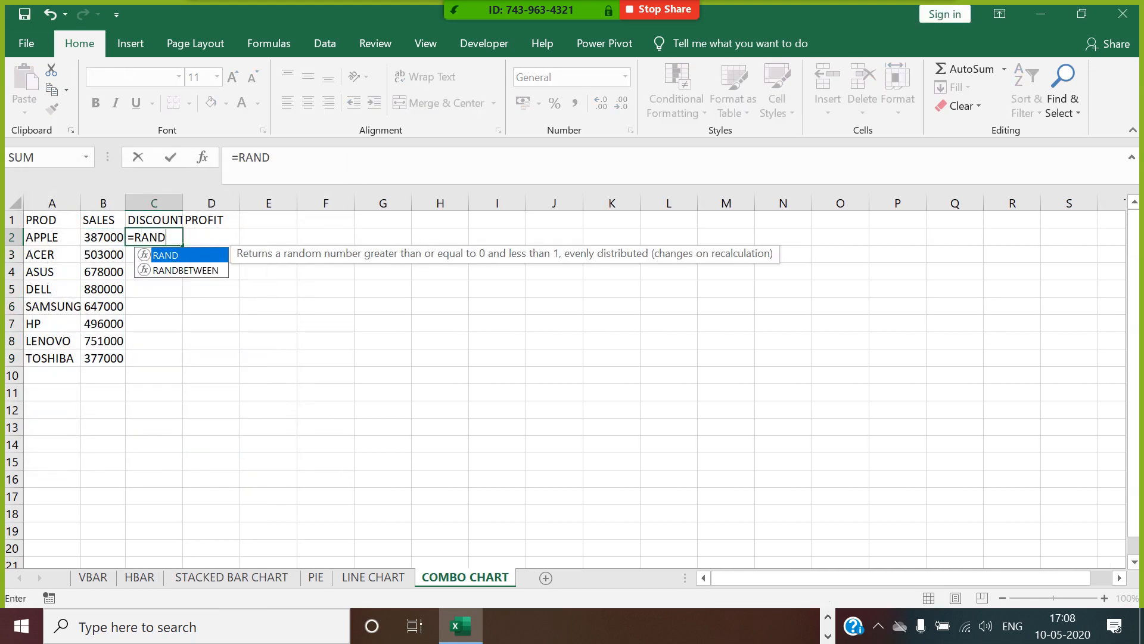
pyautogui.doubleClick(180, 271)
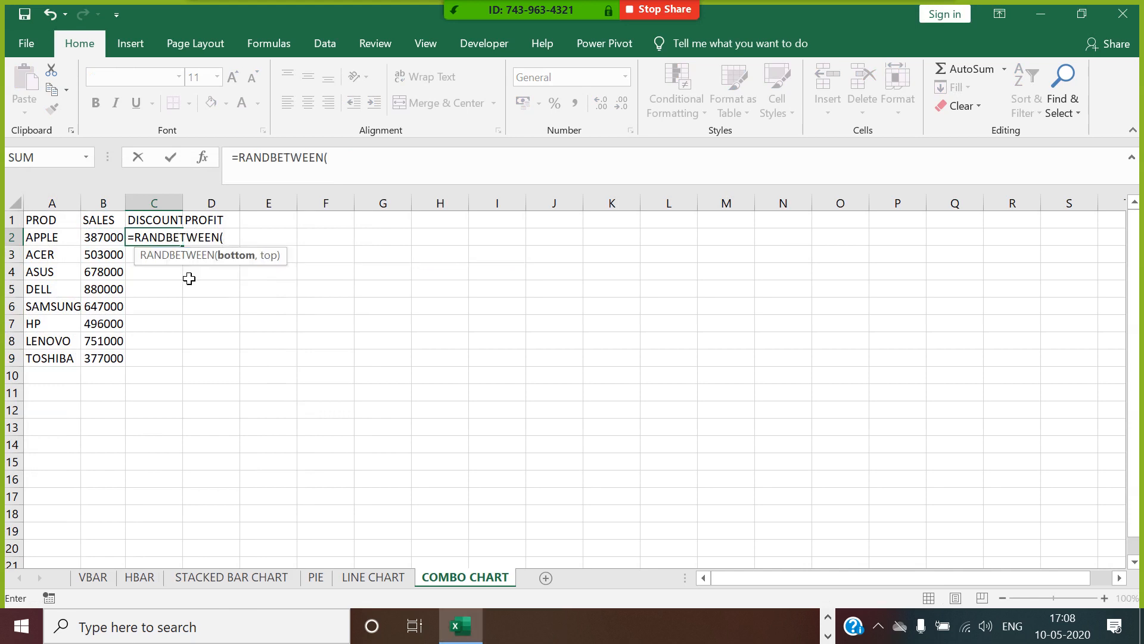
pyautogui.press('BackSpace')
pyautogui.press('BackSpace')
pyautogui.press('BackSpace')
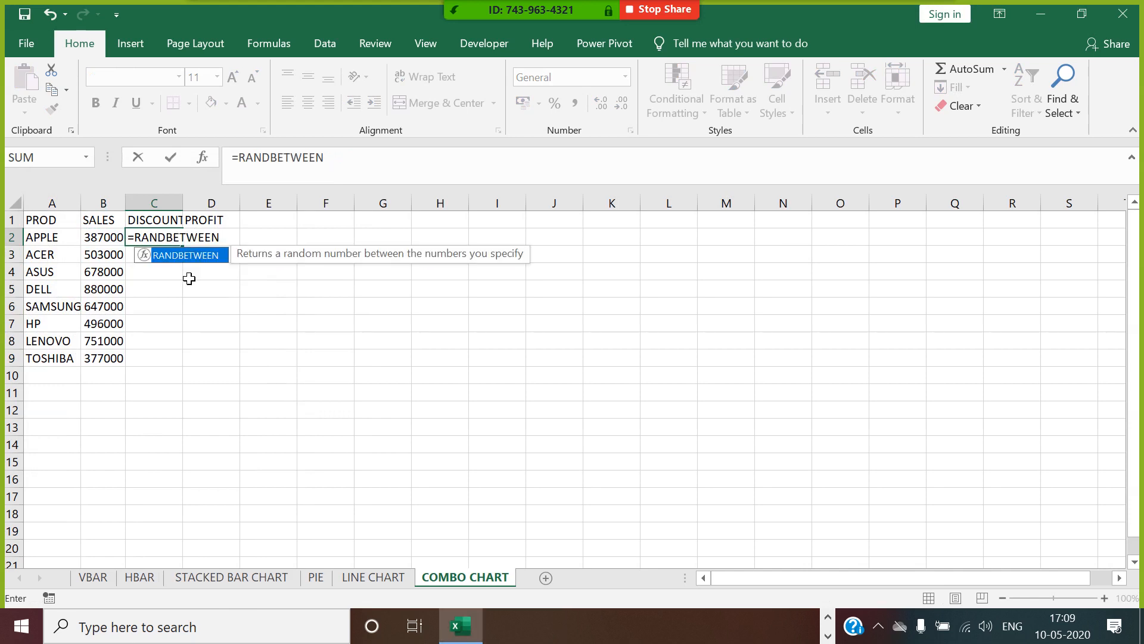
pyautogui.write('0')
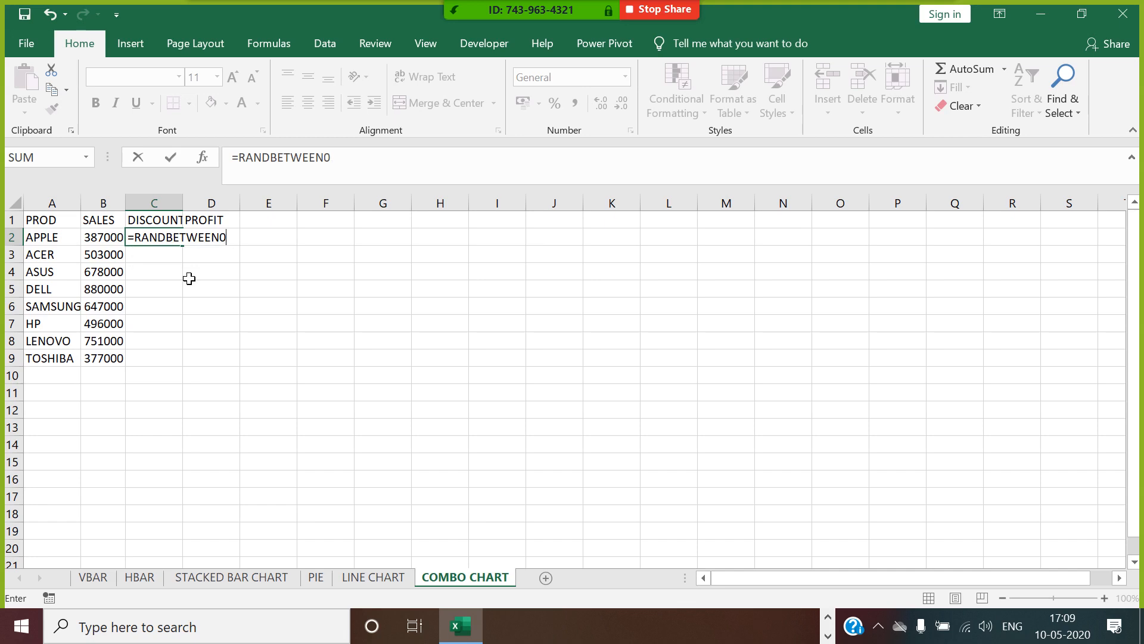
pyautogui.press('BackSpace')
pyautogui.write('(0')
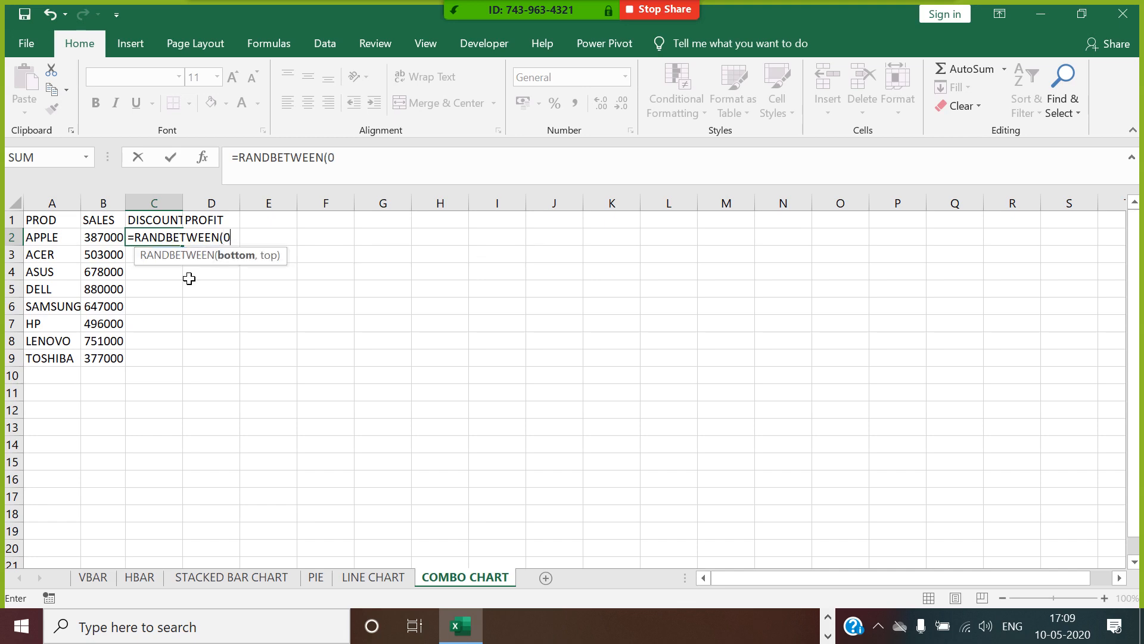
pyautogui.write(',30)/100*')
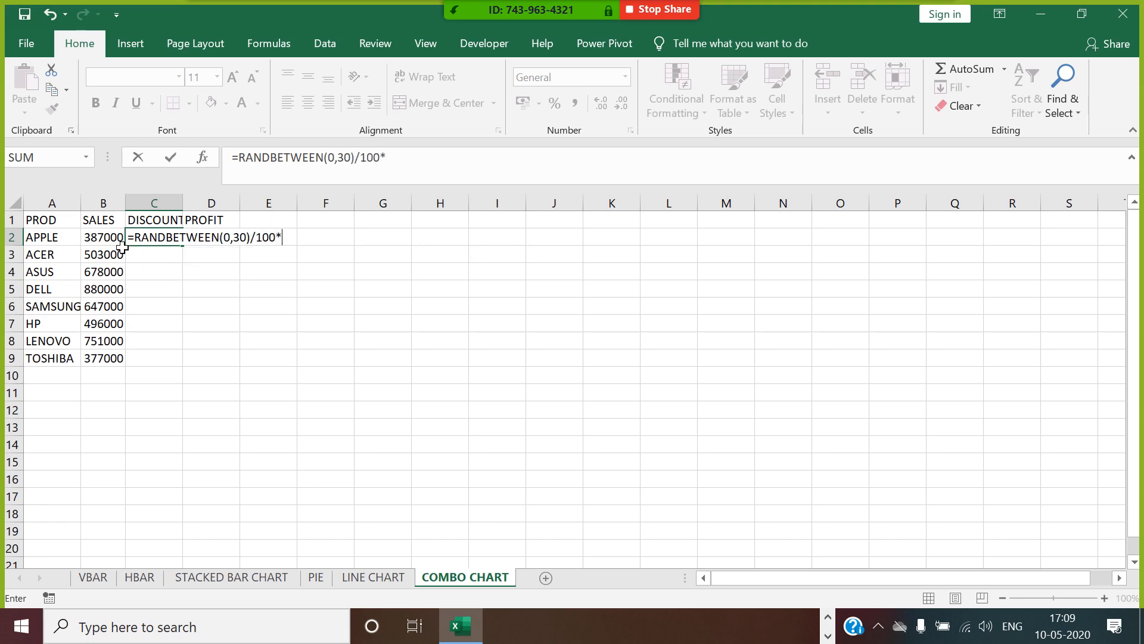
pyautogui.click(114, 242)
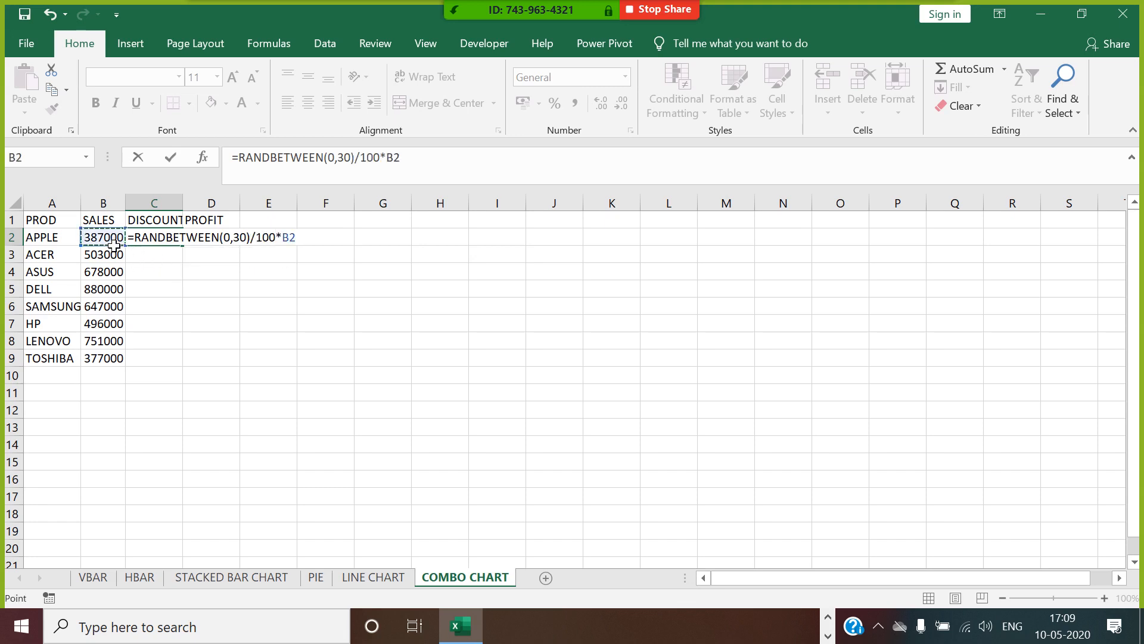
pyautogui.press('Return')
pyautogui.click(167, 241)
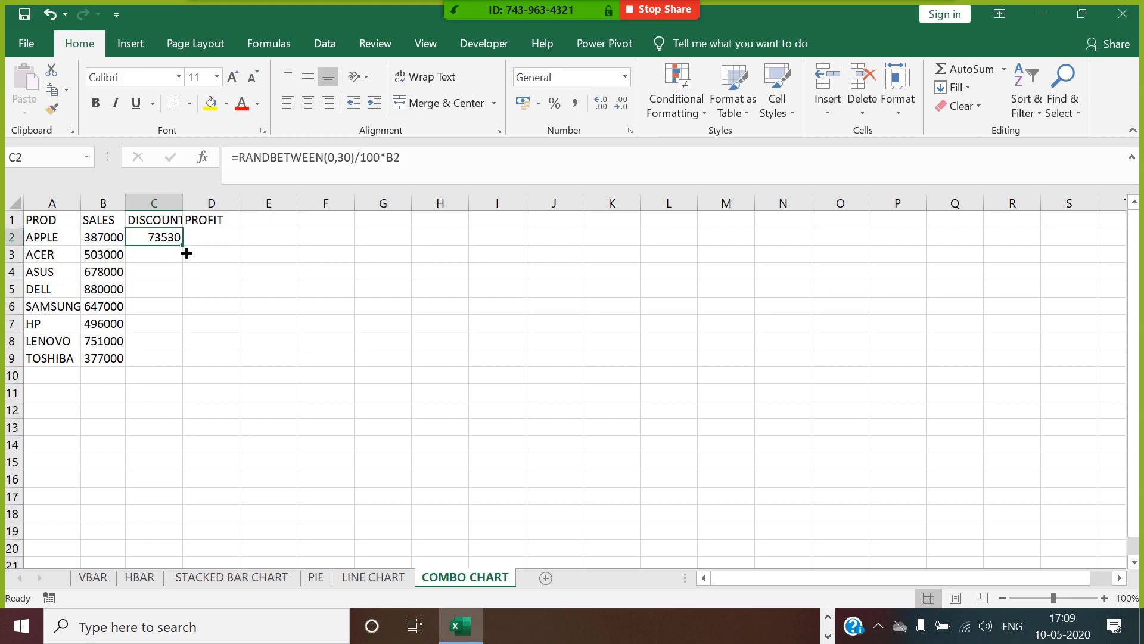
pyautogui.doubleClick(182, 246)
# Enter =RANDBETWEEN(10,40)/100*B2 in D2 for the APPLE profit.
pyautogui.click(202, 243)
pyautogui.write('=RAND')
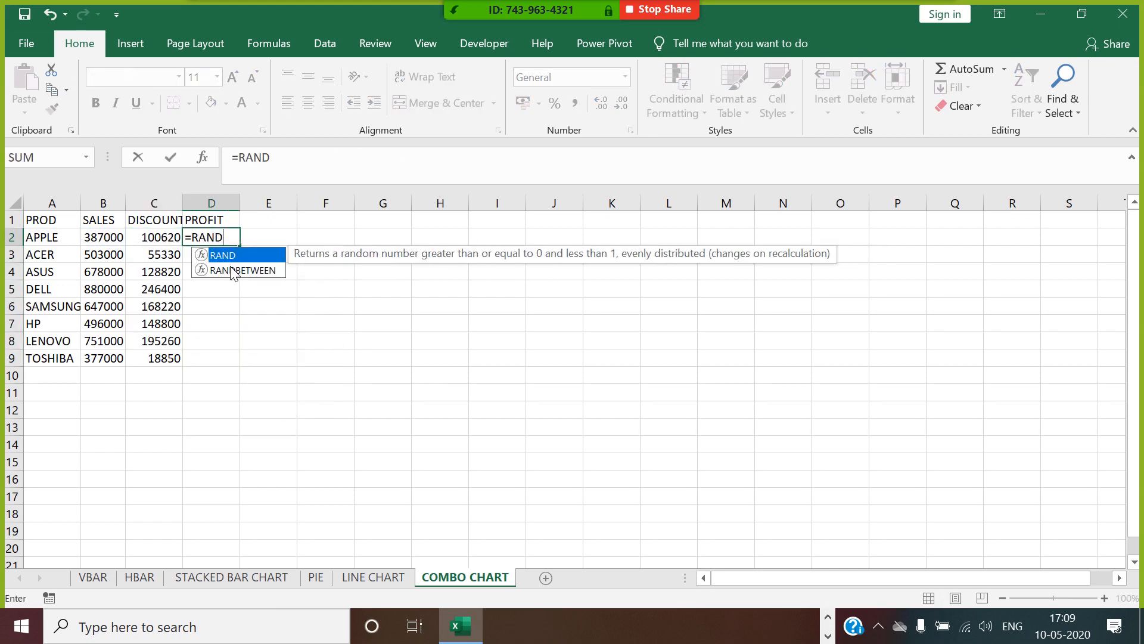
pyautogui.doubleClick(235, 270)
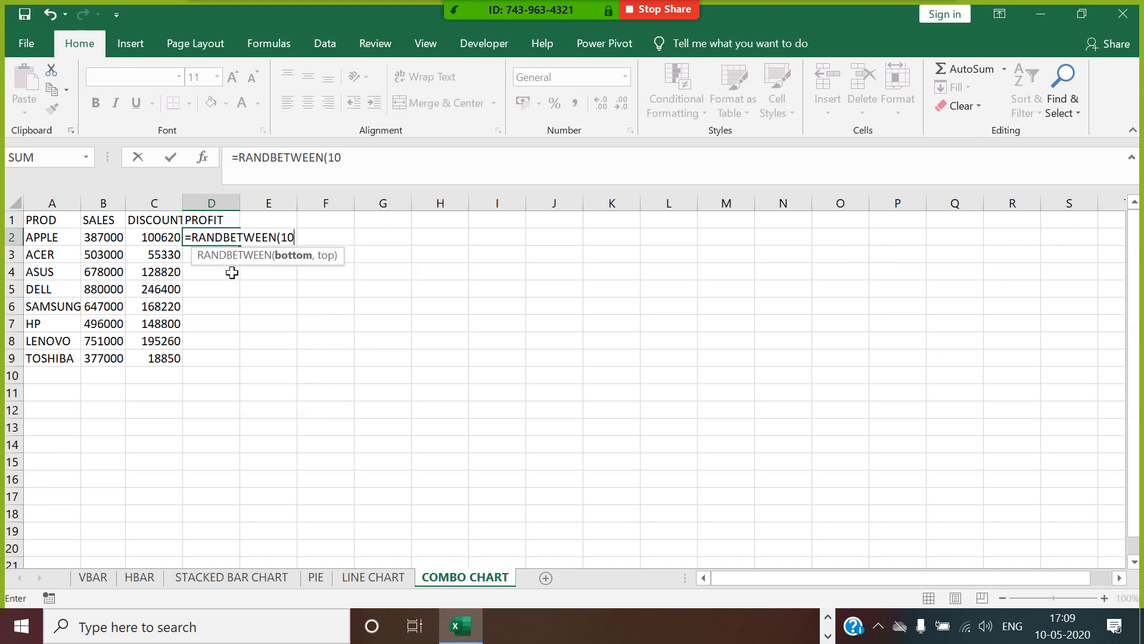
pyautogui.write('10,40)/')
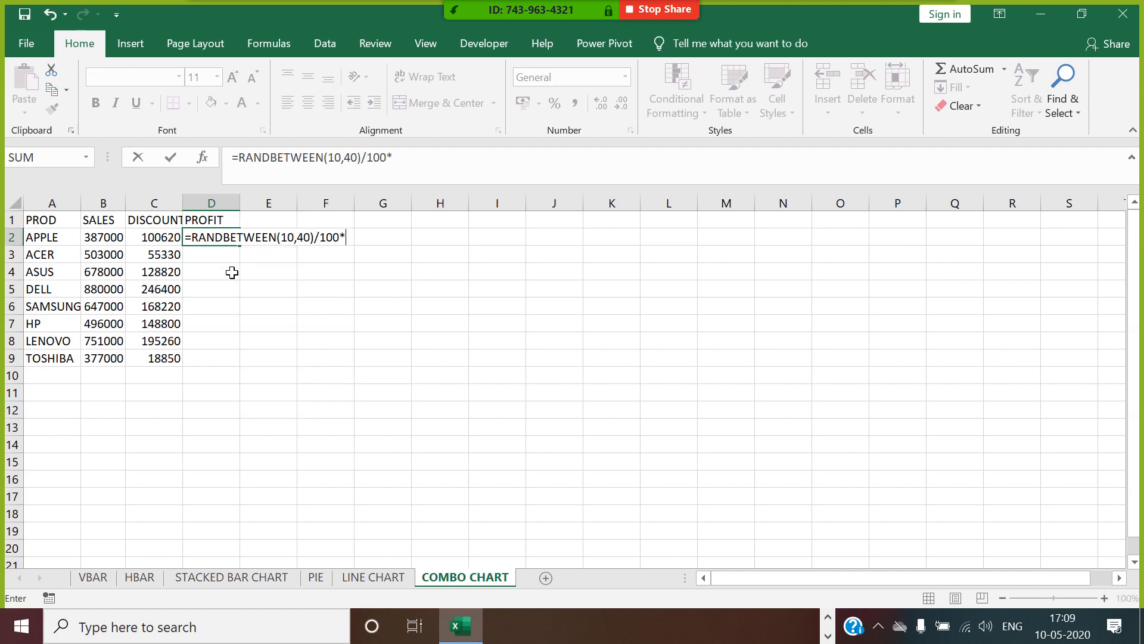
pyautogui.write('100*')
pyautogui.click(120, 243)
pyautogui.press('Return')
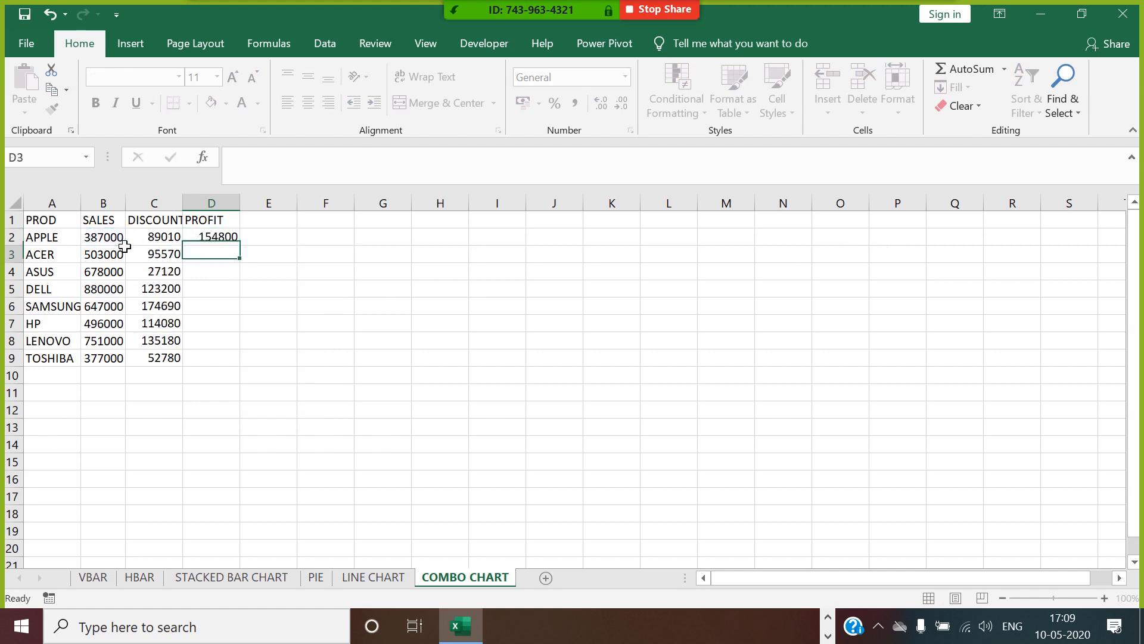
# Fill the D2 profit formula down to D9 and convert the formulas in C2:D9 to fixed values with Paste Special.
pyautogui.press('Up')
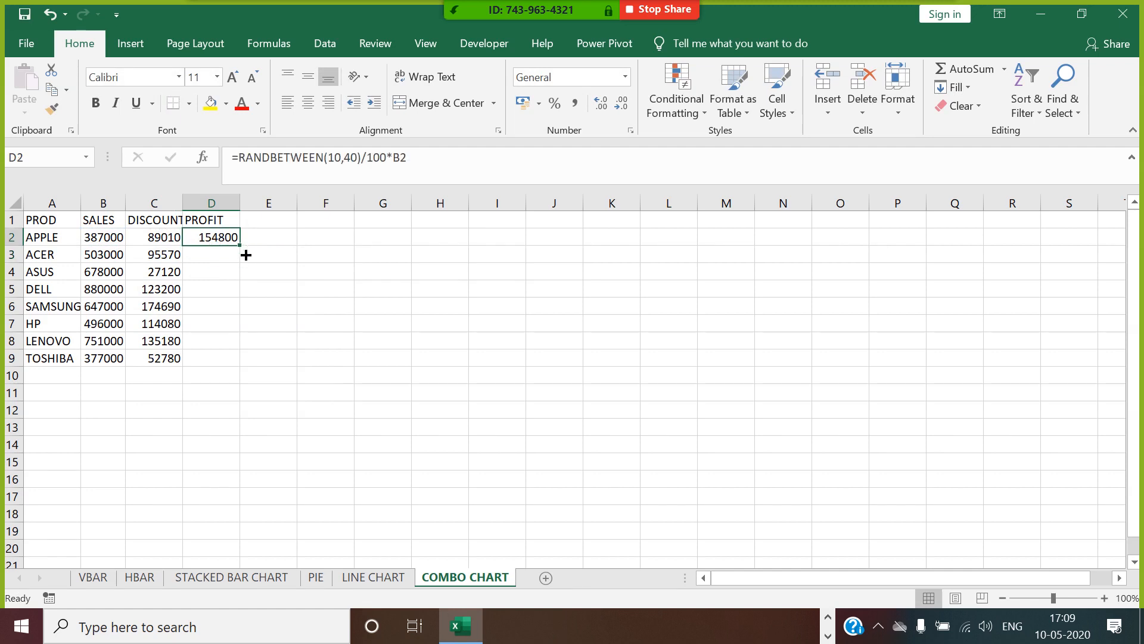
pyautogui.doubleClick(246, 255)
pyautogui.moveTo(173, 237); pyautogui.dragTo(219, 363)
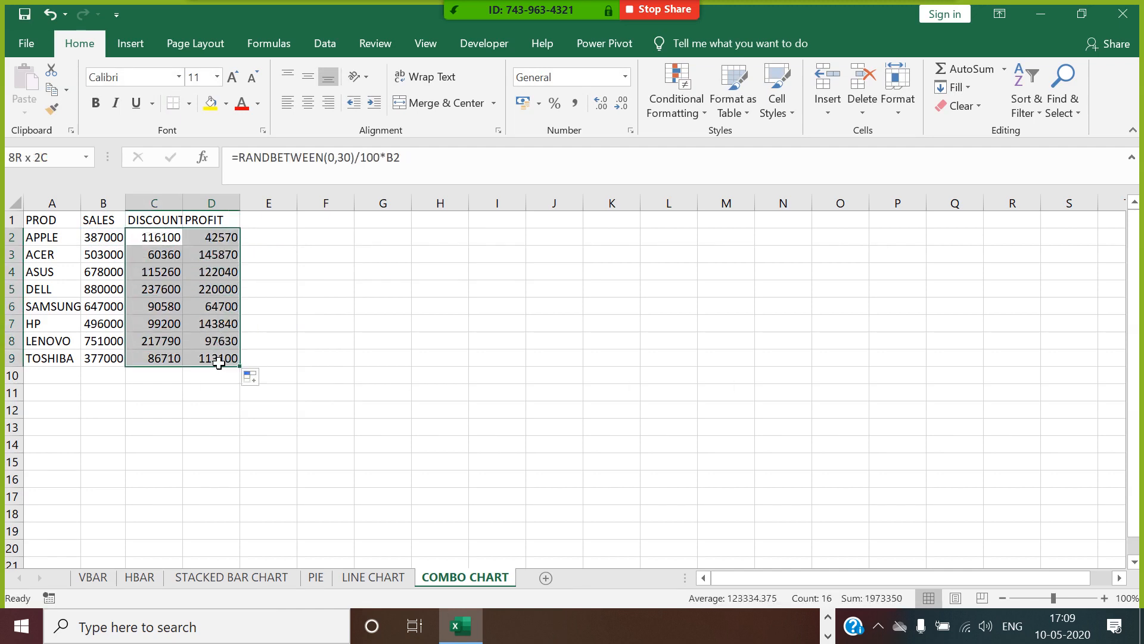
pyautogui.hotkey('ctrl', 'c')
pyautogui.rightClick(175, 227)
pyautogui.click(201, 328)
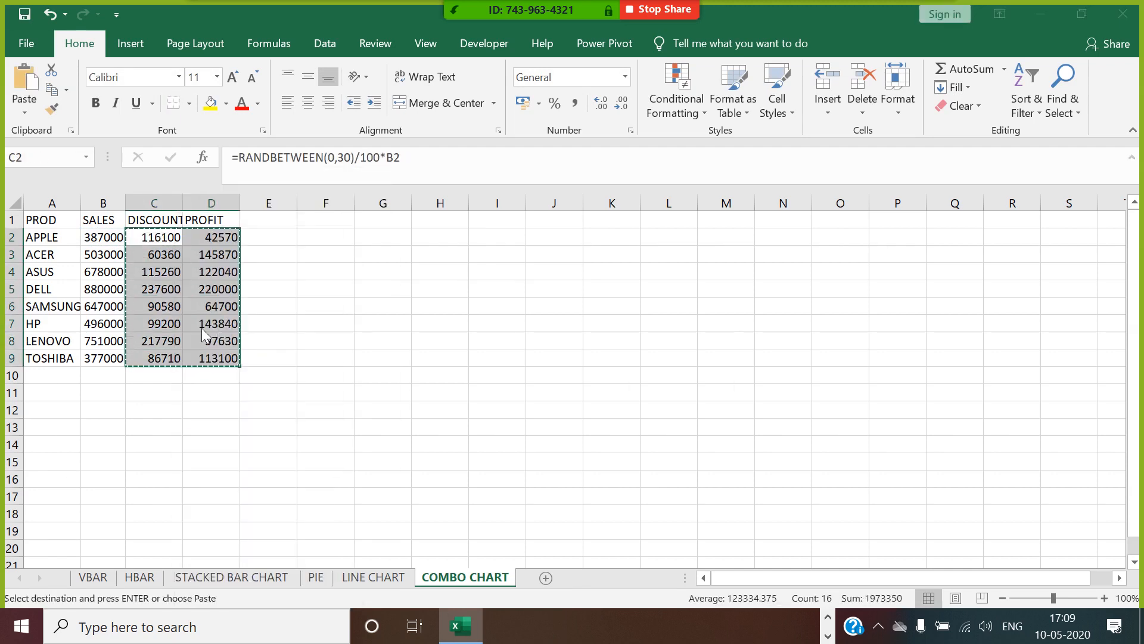
pyautogui.click(99, 254)
pyautogui.click(264, 452)
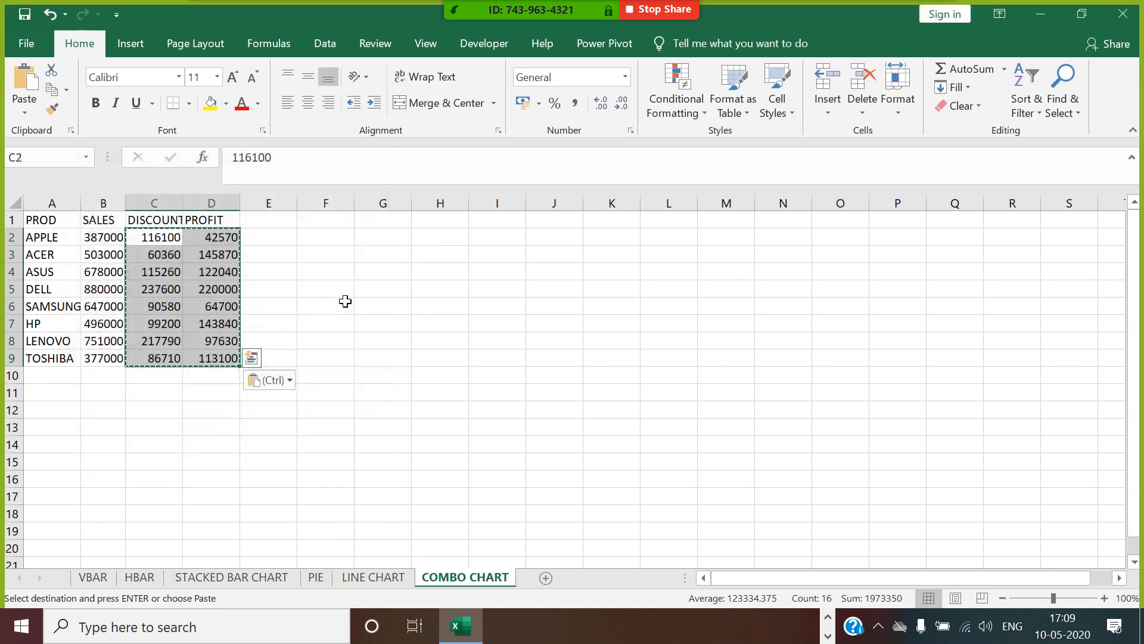
# Add the headers DISCOUNT % in E1 and PROFIT % in F1, and widen column E to fit its header.
pyautogui.click(289, 221)
pyautogui.write('DISC')
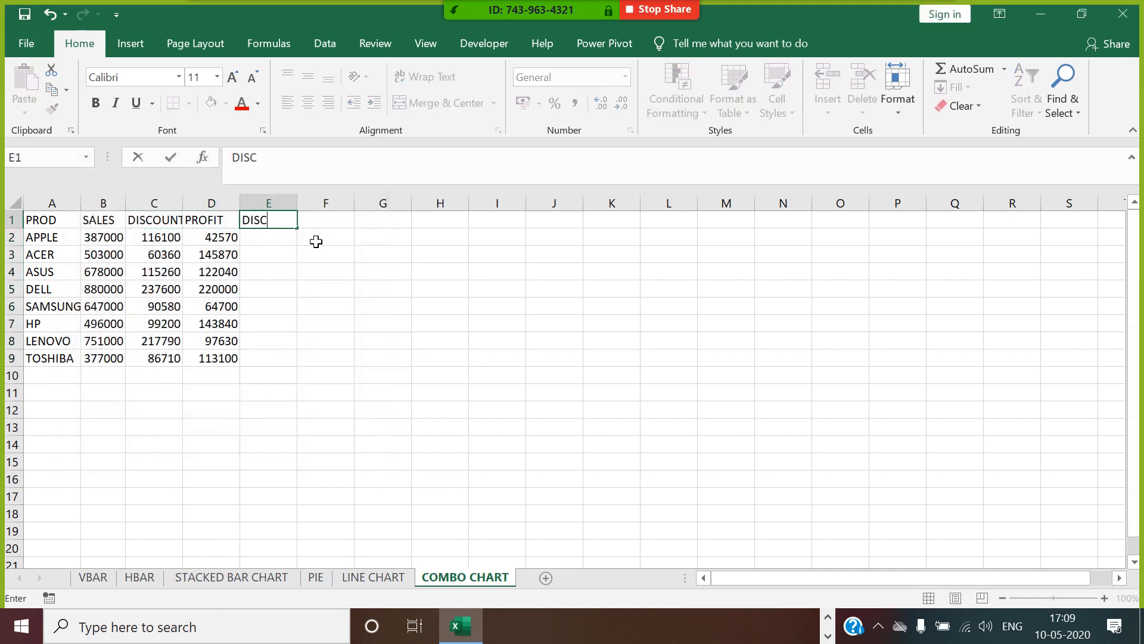
pyautogui.write('OUNT %')
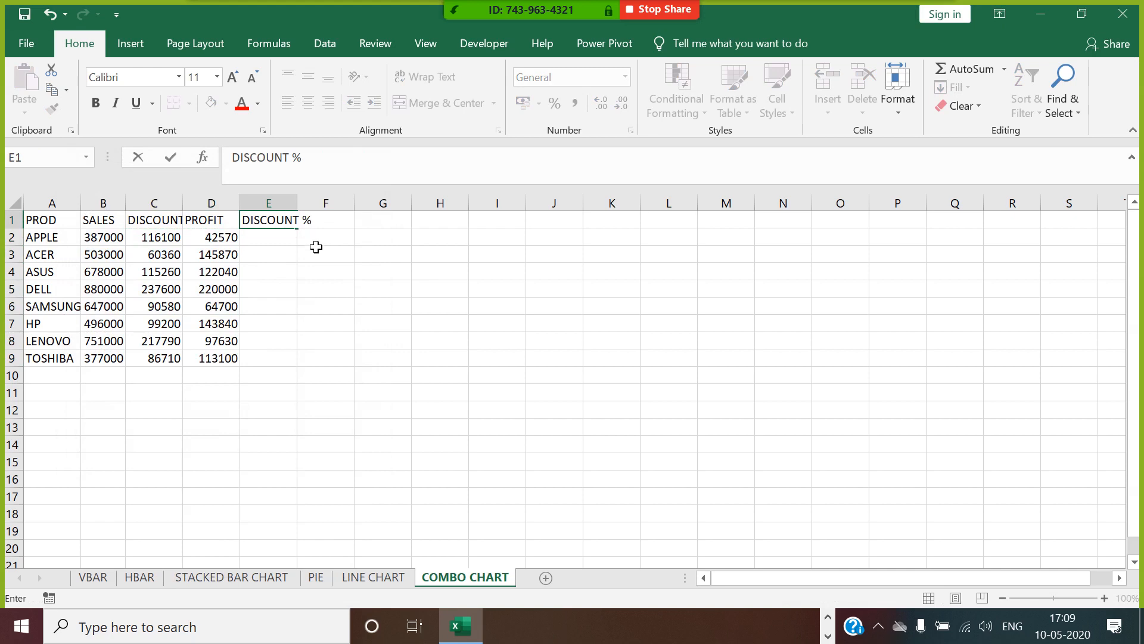
pyautogui.click(316, 247)
pyautogui.click(335, 225)
pyautogui.write('PROFIT %')
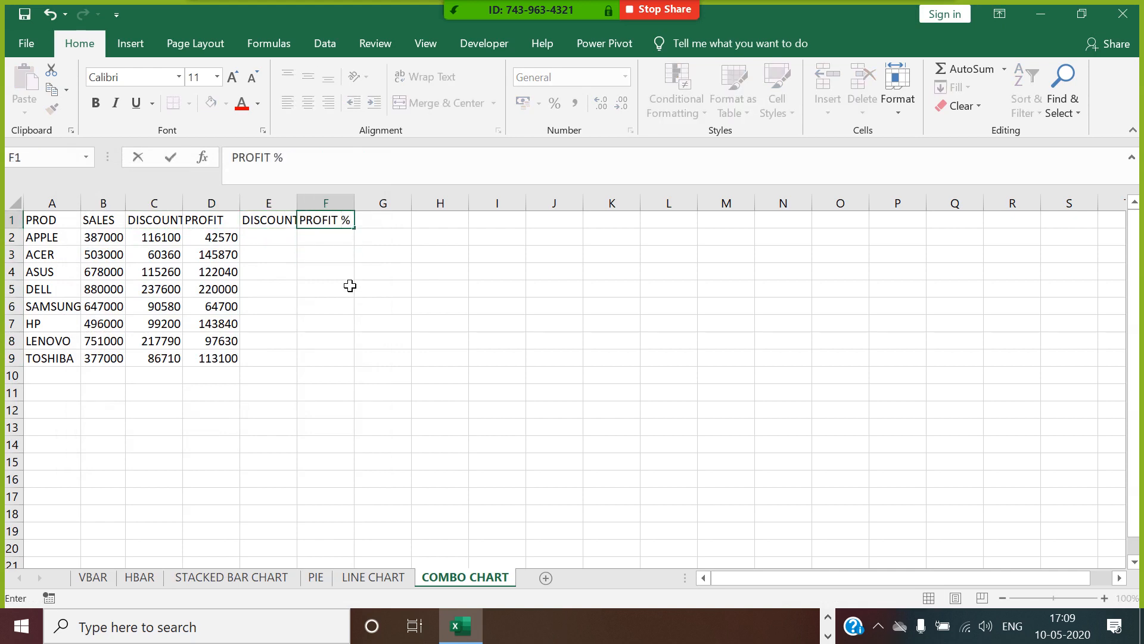
pyautogui.click(334, 272)
pyautogui.moveTo(297, 203); pyautogui.dragTo(315, 204)
# Enter =C2/B2 in E2 and fill it down the DISCOUNT % column to E9.
pyautogui.click(299, 241)
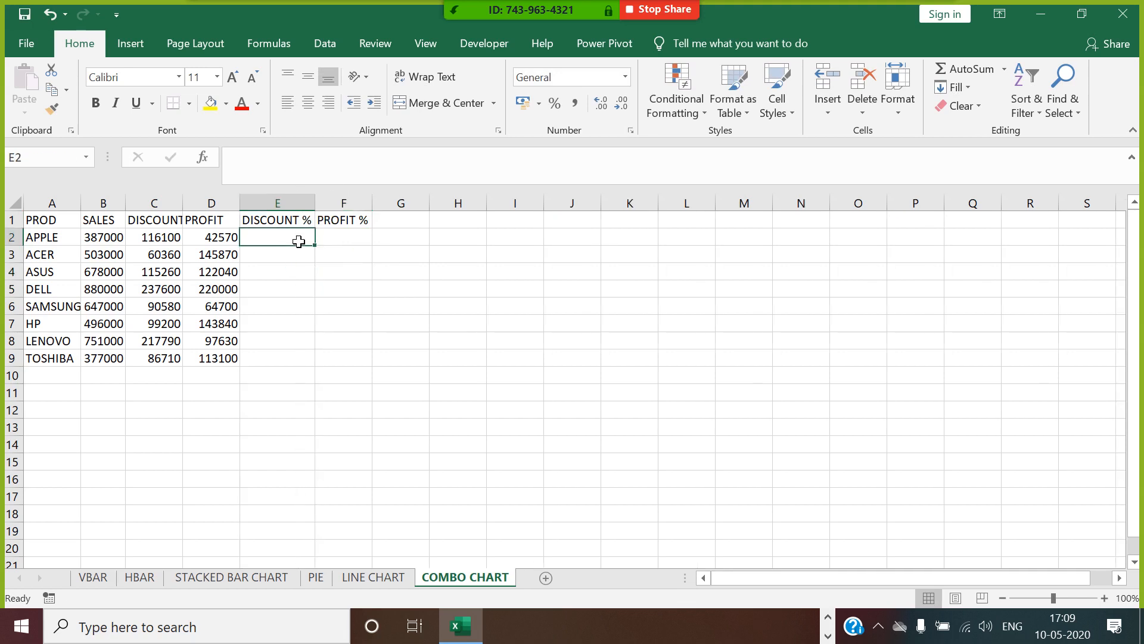
pyautogui.write('=')
pyautogui.click(162, 238)
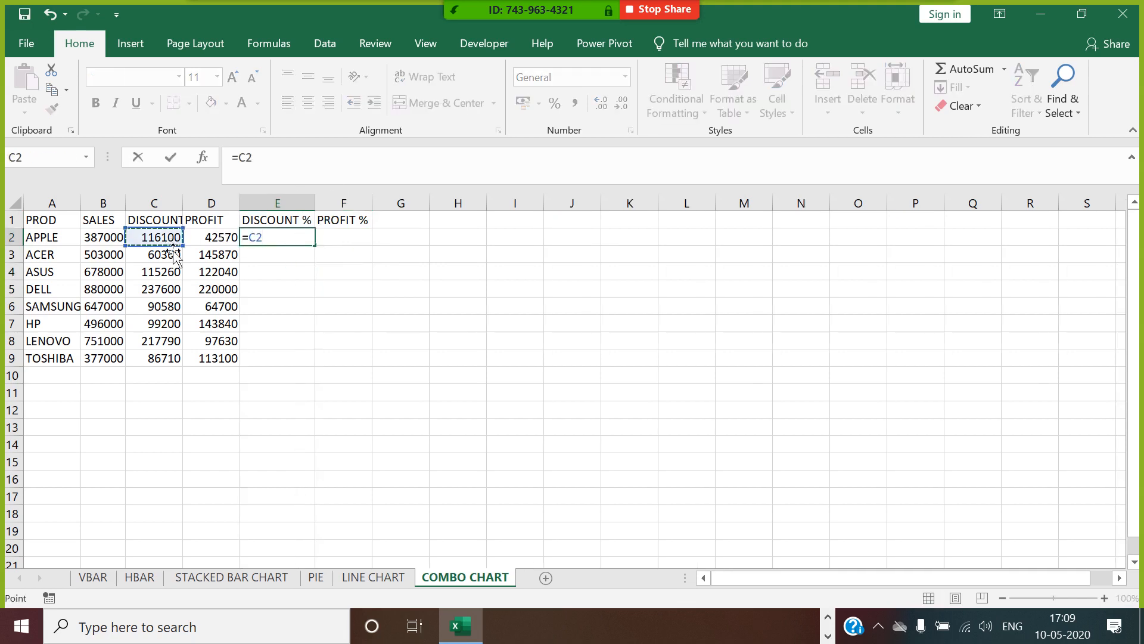
pyautogui.write('/')
pyautogui.click(118, 238)
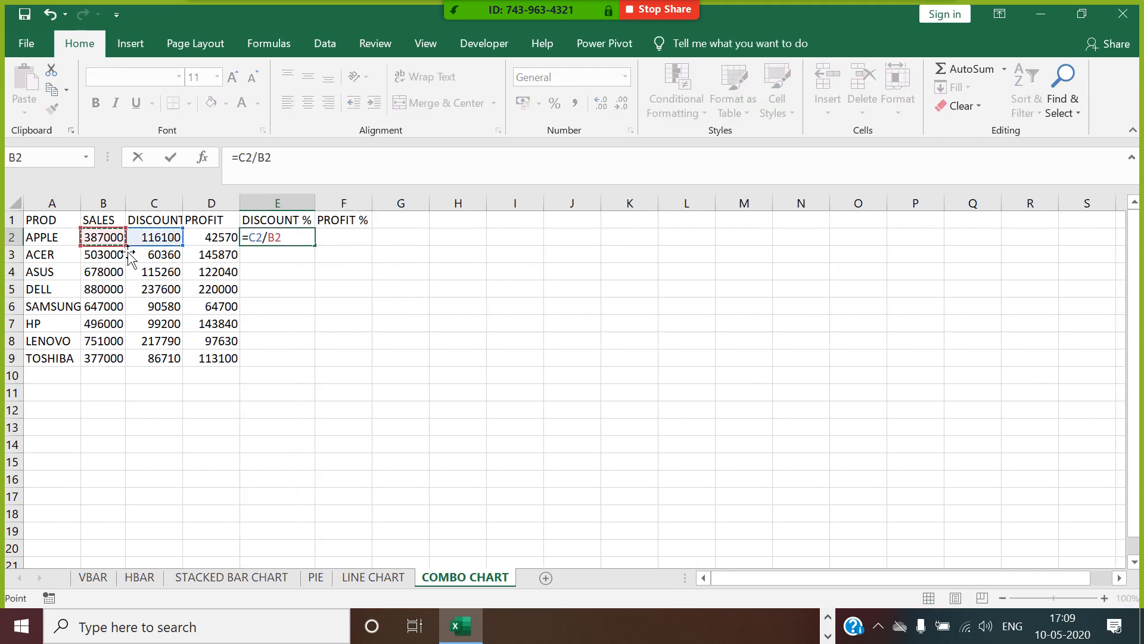
pyautogui.press('Return')
pyautogui.click(286, 238)
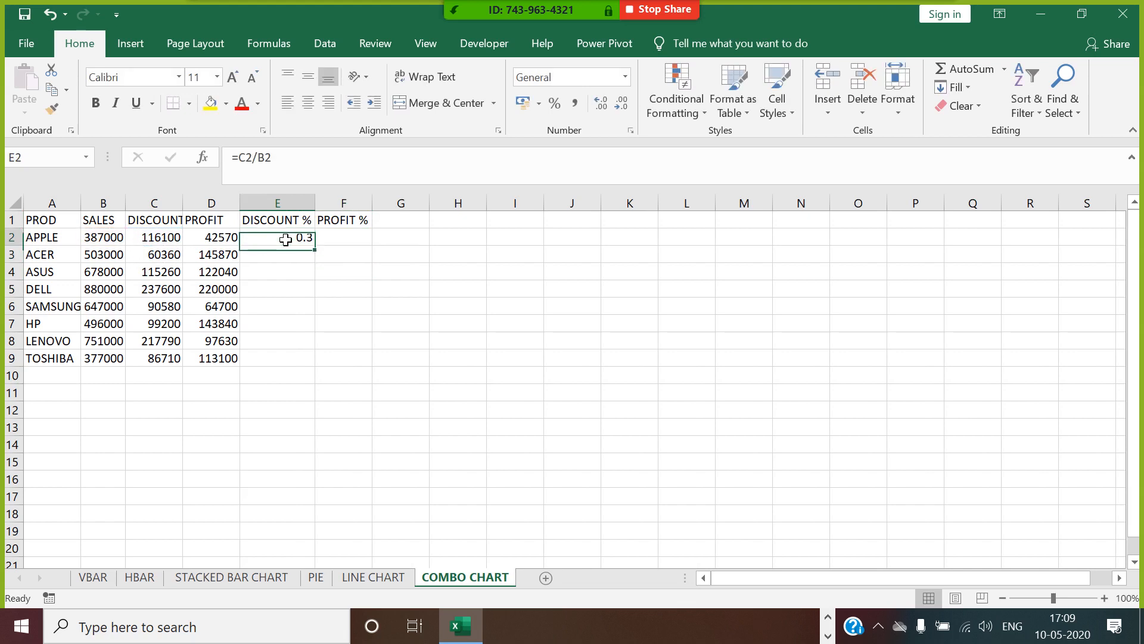
pyautogui.doubleClick(315, 246)
# Enter =D2/B2 in F2 and fill it down the PROFIT % column to F9.
pyautogui.click(358, 242)
pyautogui.write('=')
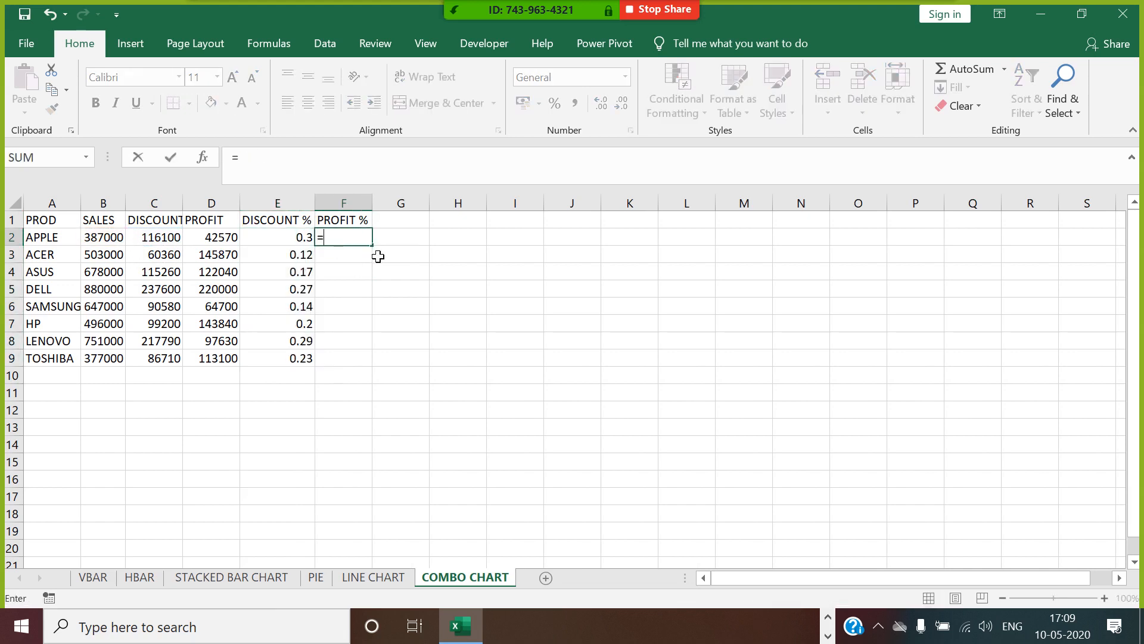
pyautogui.click(233, 241)
pyautogui.write('/')
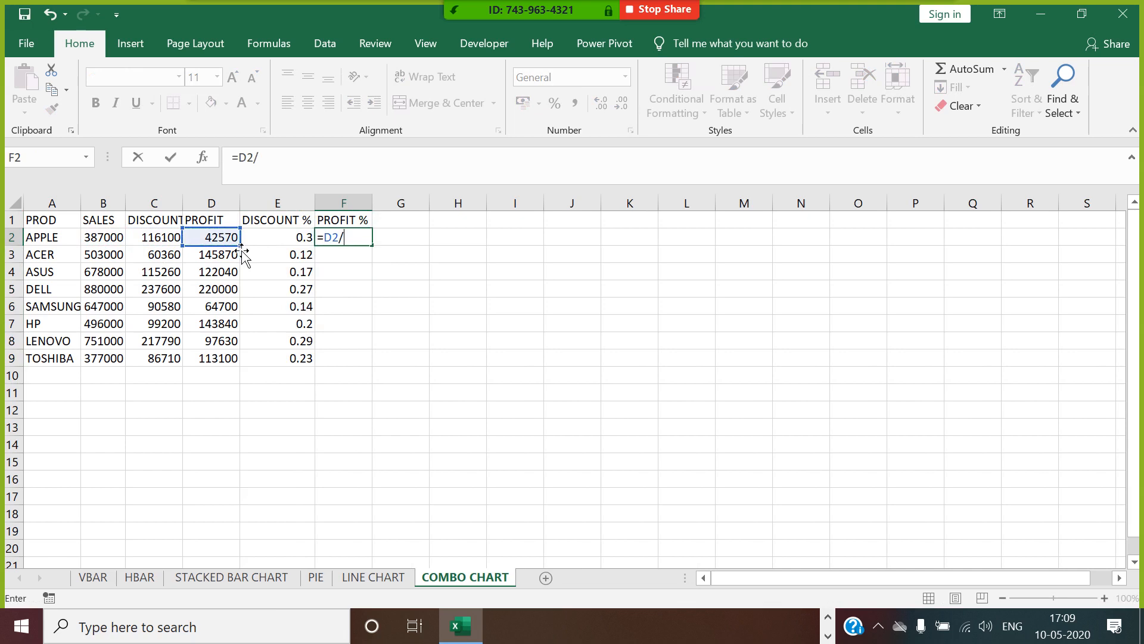
pyautogui.click(122, 238)
pyautogui.press('Return')
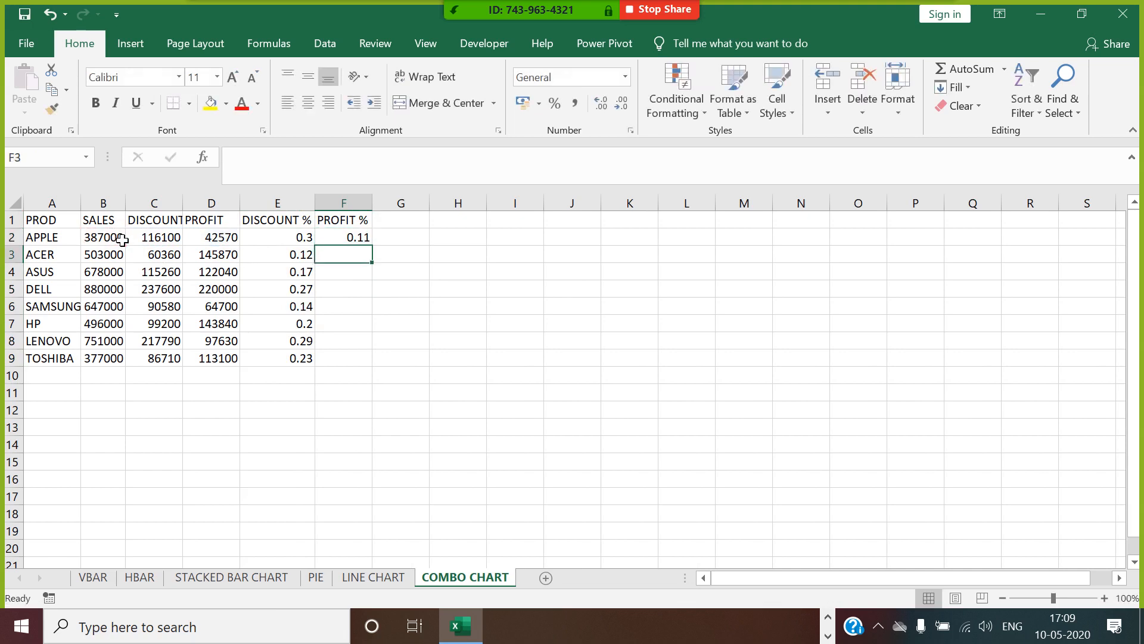
pyautogui.click(332, 241)
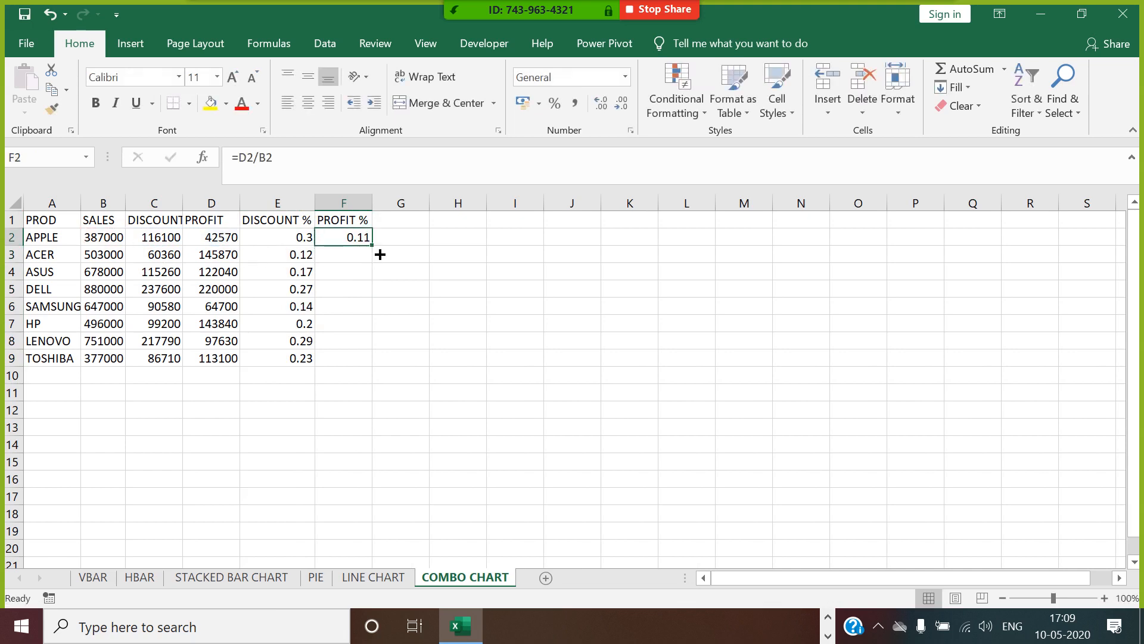
pyautogui.moveTo(380, 254); pyautogui.dragTo(377, 365)
# Format the DISCOUNT % and PROFIT % values in E2:F9 as percentages.
pyautogui.moveTo(311, 242); pyautogui.dragTo(351, 362)
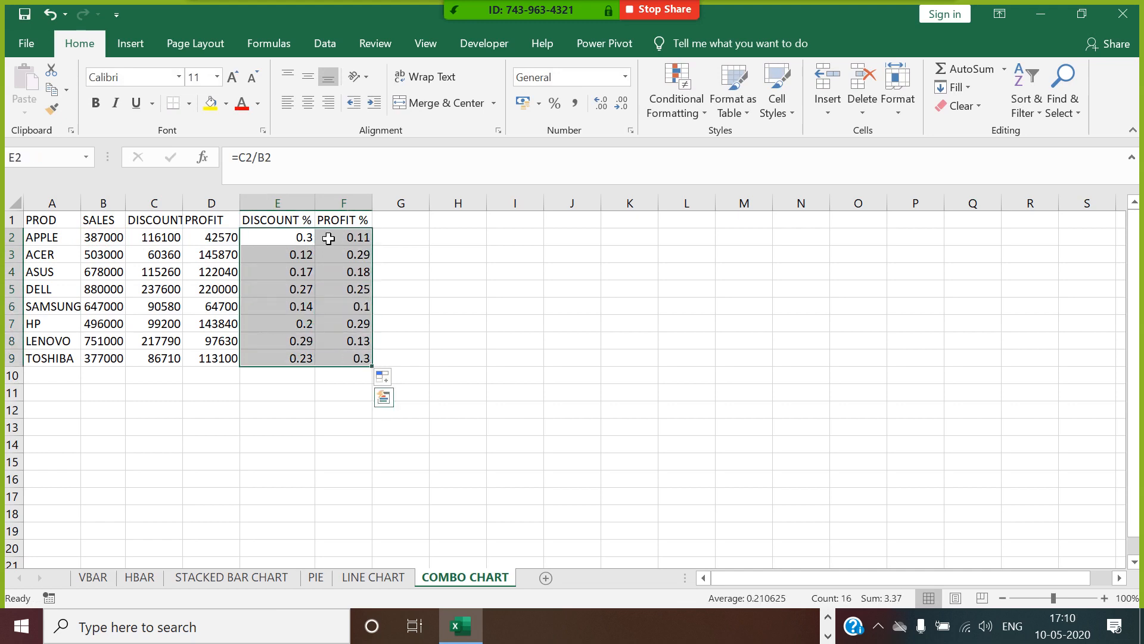
pyautogui.click(560, 108)
pyautogui.click(453, 275)
pyautogui.click(542, 344)
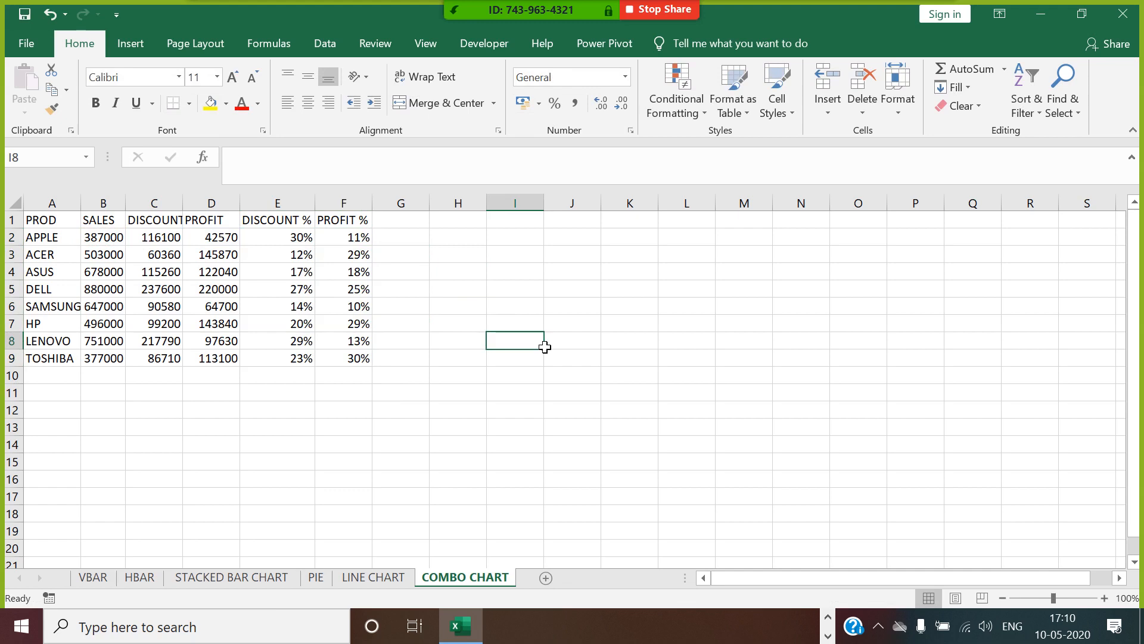
# Widen column A slightly so the longest product name fits.
pyautogui.click(329, 452)
pyautogui.moveTo(81, 203); pyautogui.dragTo(86, 203)
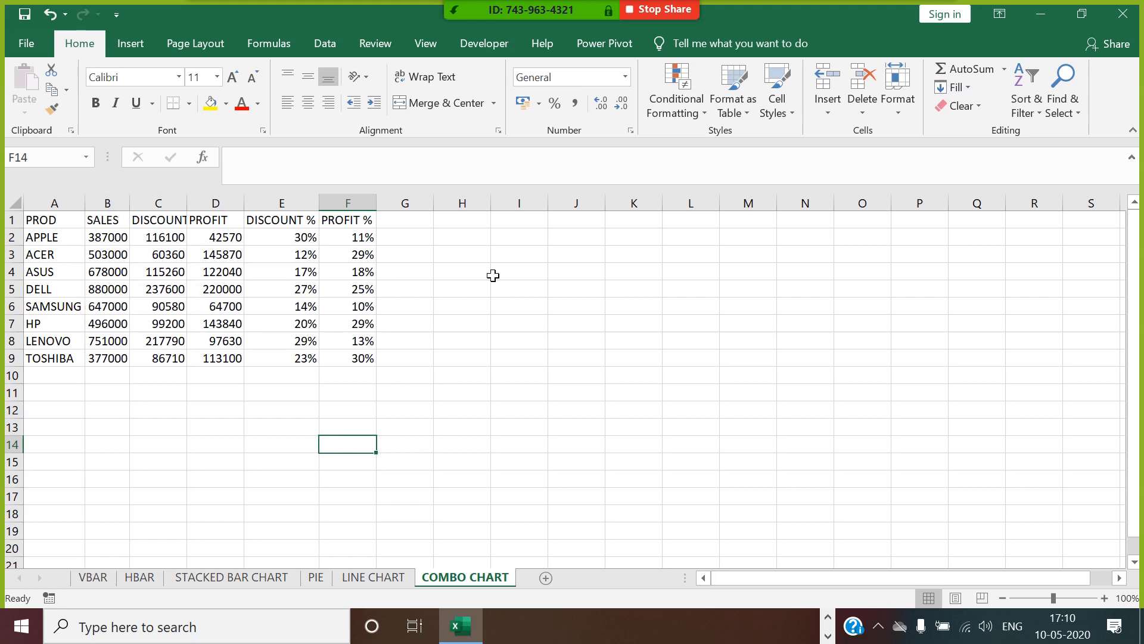
pyautogui.click(494, 274)
pyautogui.click(668, 346)
pyautogui.moveTo(668, 345); pyautogui.dragTo(632, 341)
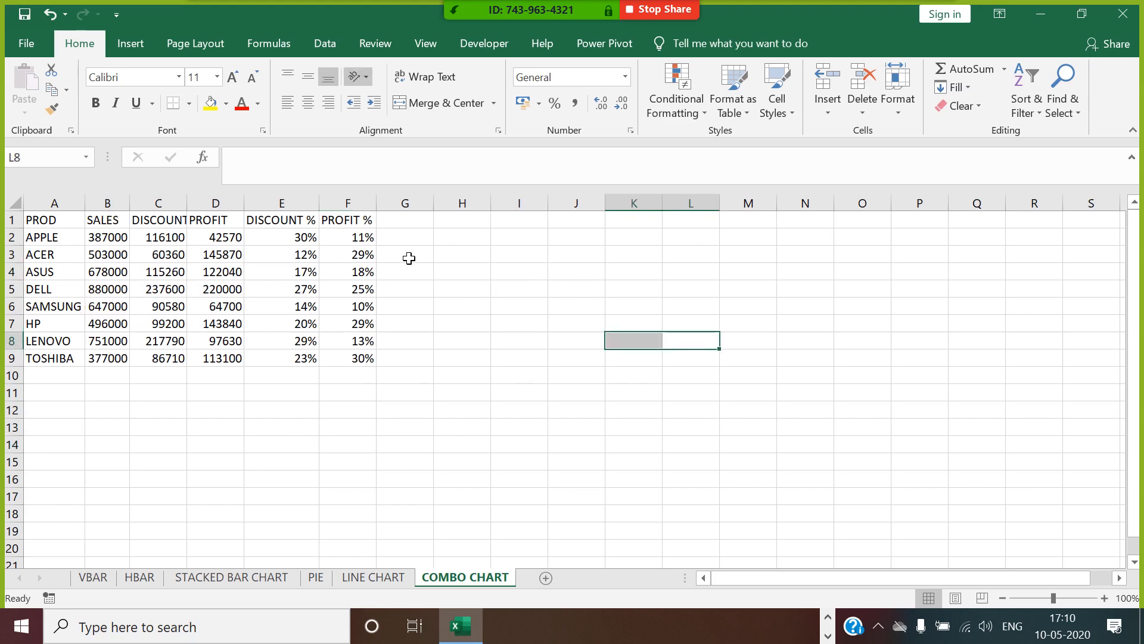
# Insert an empty clustered column chart with no data selected and place it at about I4, clear of the table.
pyautogui.click(634, 313)
pyautogui.click(130, 44)
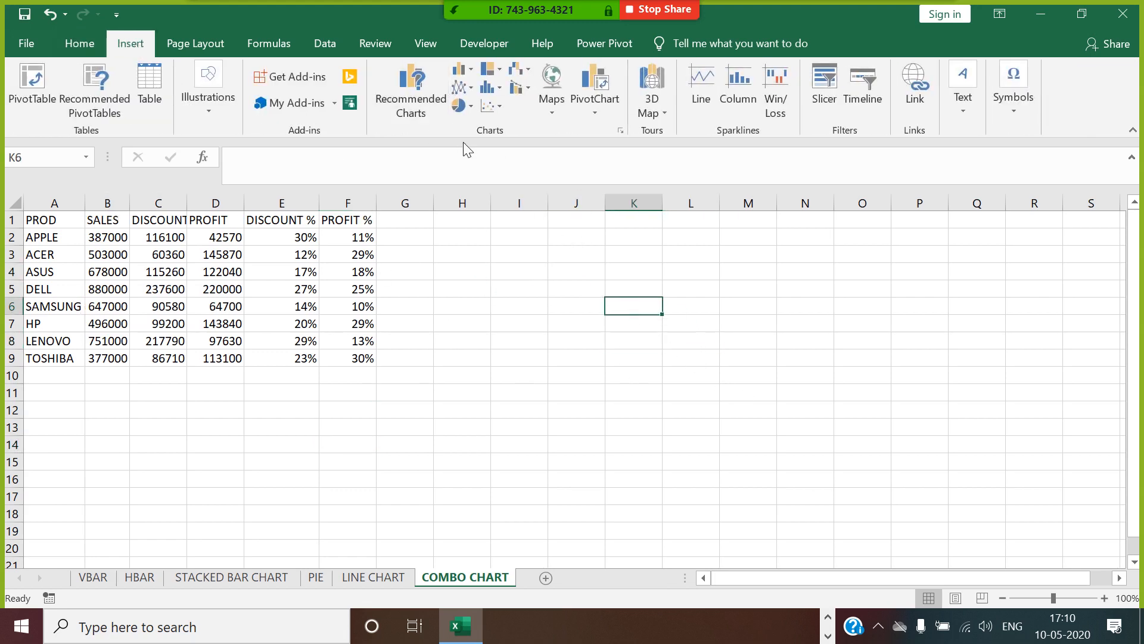
pyautogui.click(460, 69)
pyautogui.click(491, 130)
pyautogui.moveTo(599, 274); pyautogui.dragTo(771, 273)
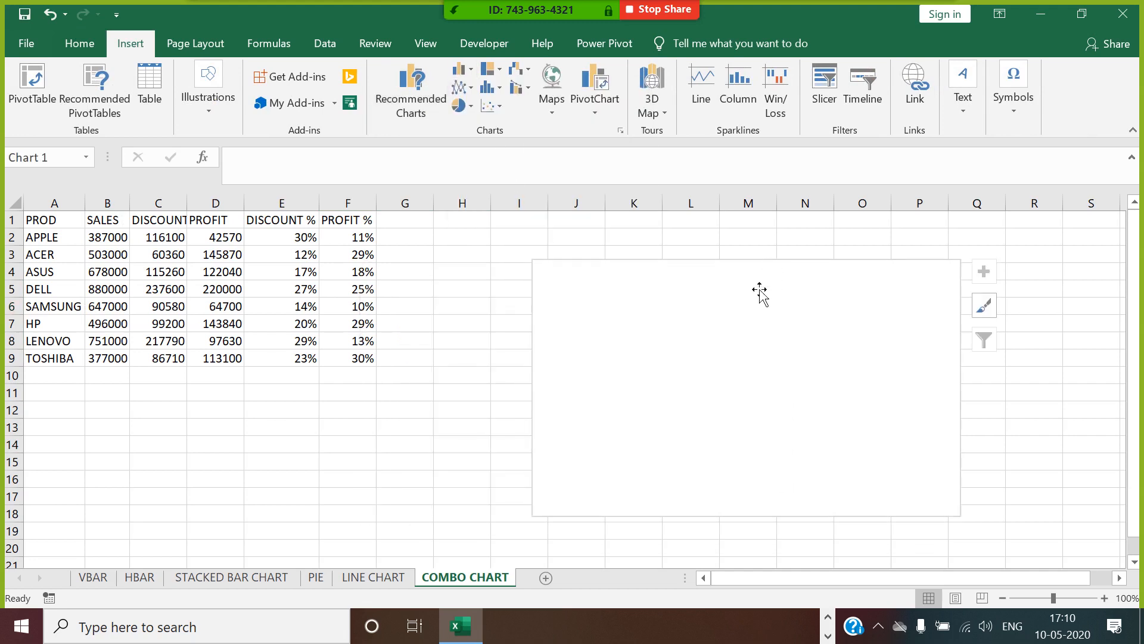
# Set the chart's data source to A1:B9 and E1:F9 so it covers SALES, DISCOUNT % and PROFIT %.
pyautogui.rightClick(722, 340)
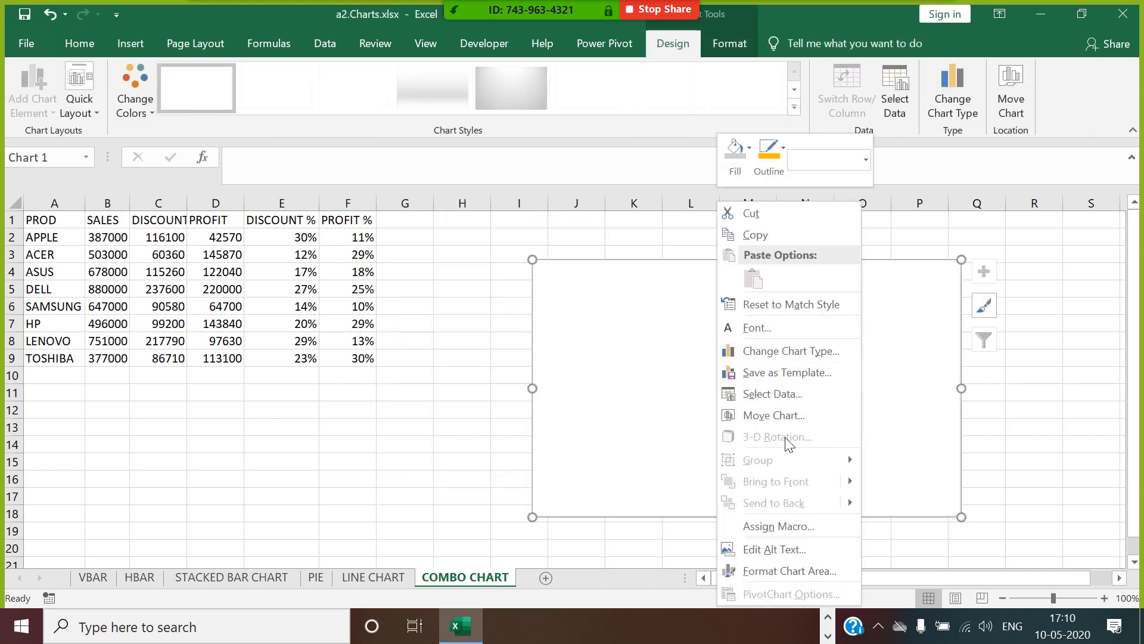
pyautogui.click(777, 394)
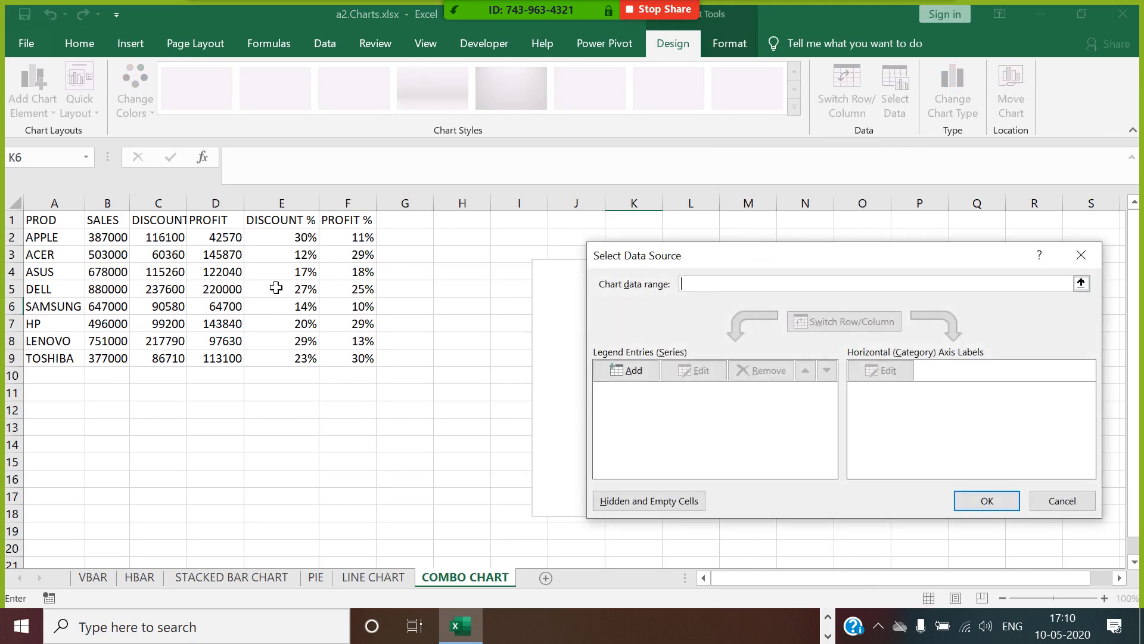
pyautogui.moveTo(52, 227); pyautogui.dragTo(116, 358)
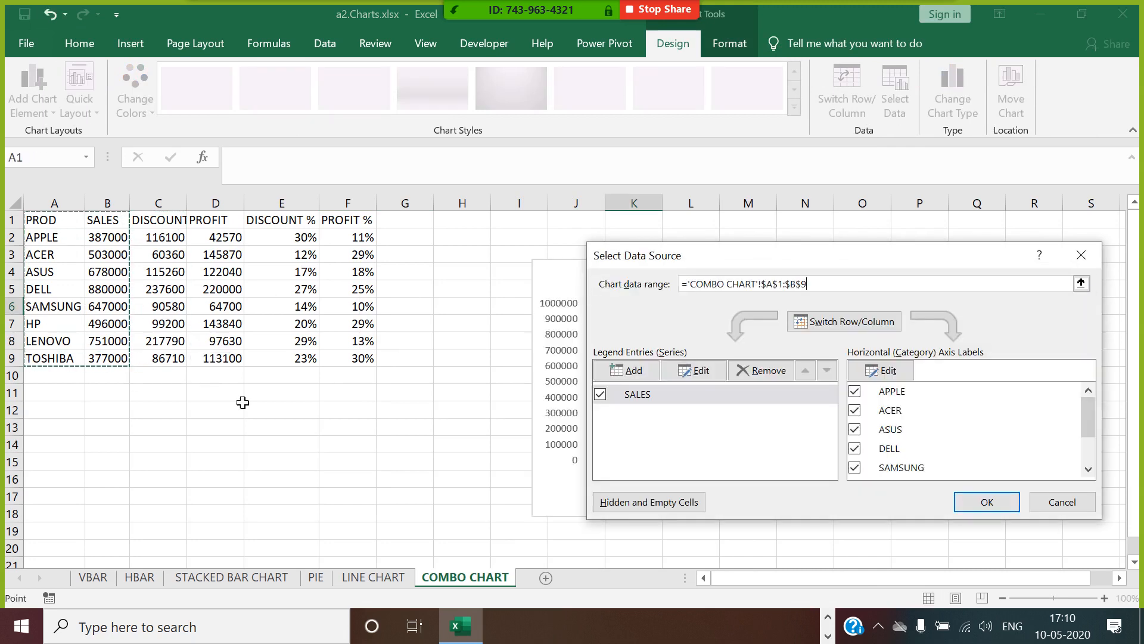
pyautogui.write(',')
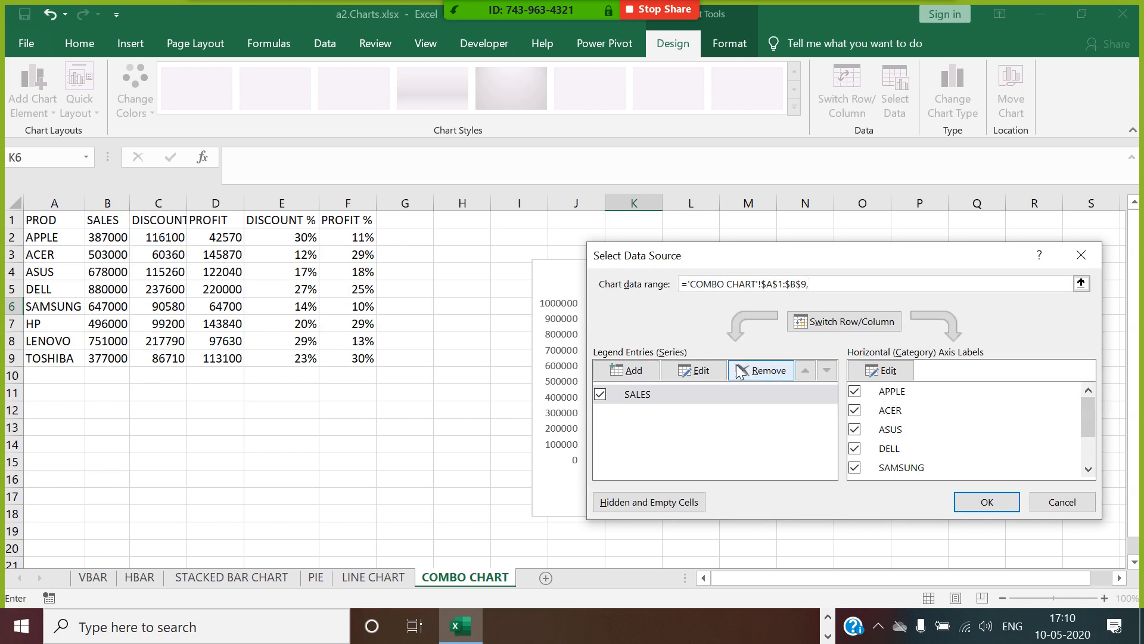
pyautogui.moveTo(307, 221); pyautogui.dragTo(333, 358)
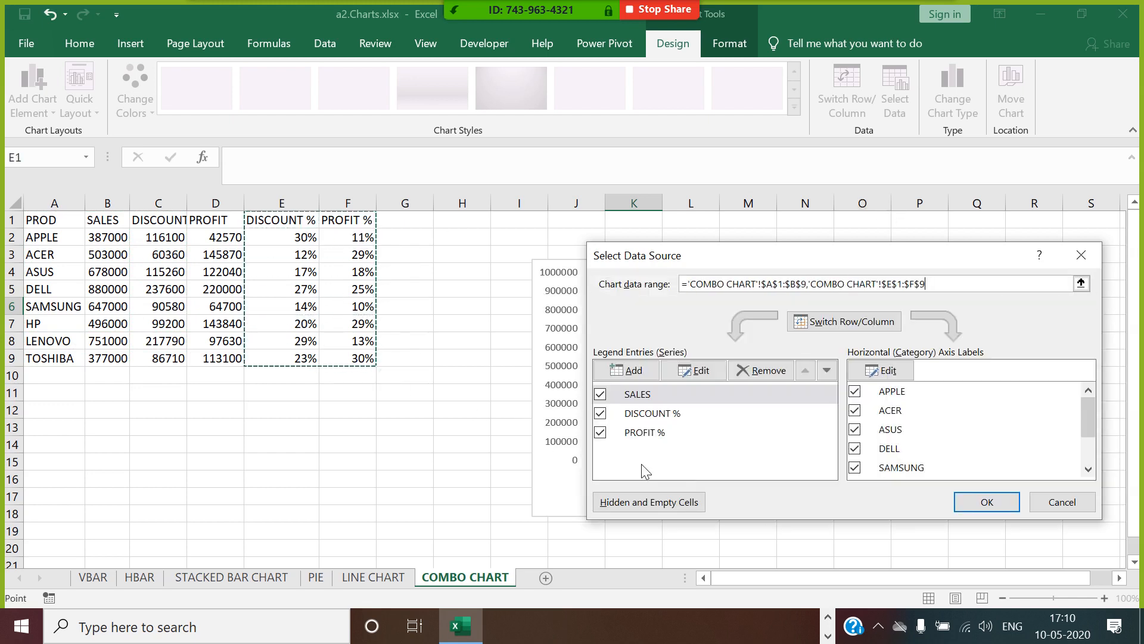
pyautogui.click(1010, 504)
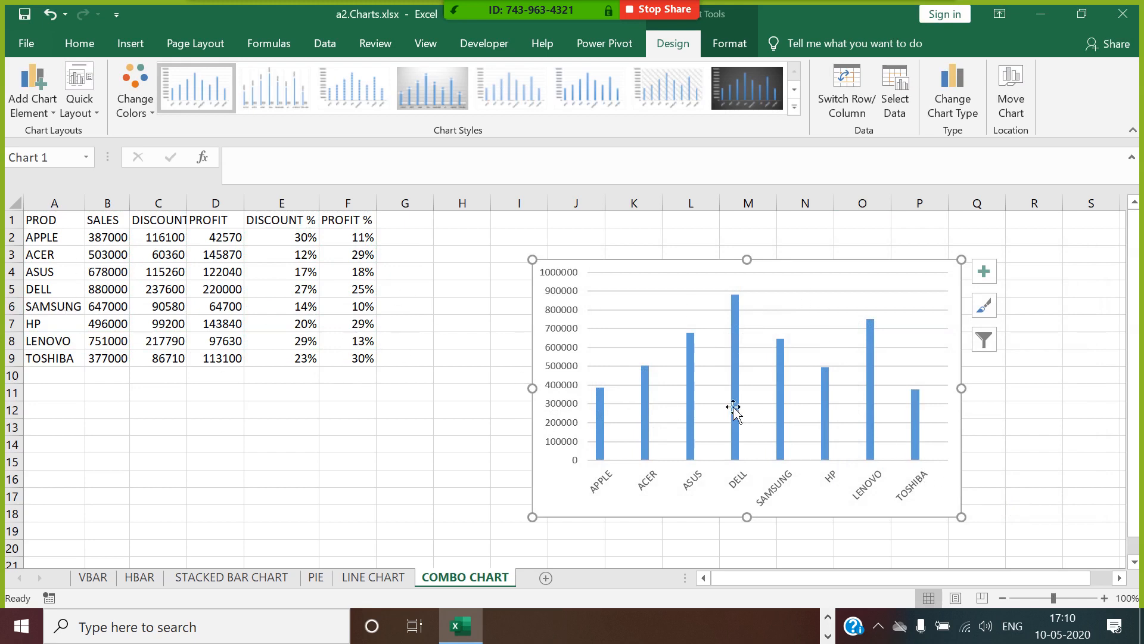
# Change the chart type to Combo, with the DISCOUNT % and PROFIT % series as Line with Markers.
pyautogui.rightClick(665, 338)
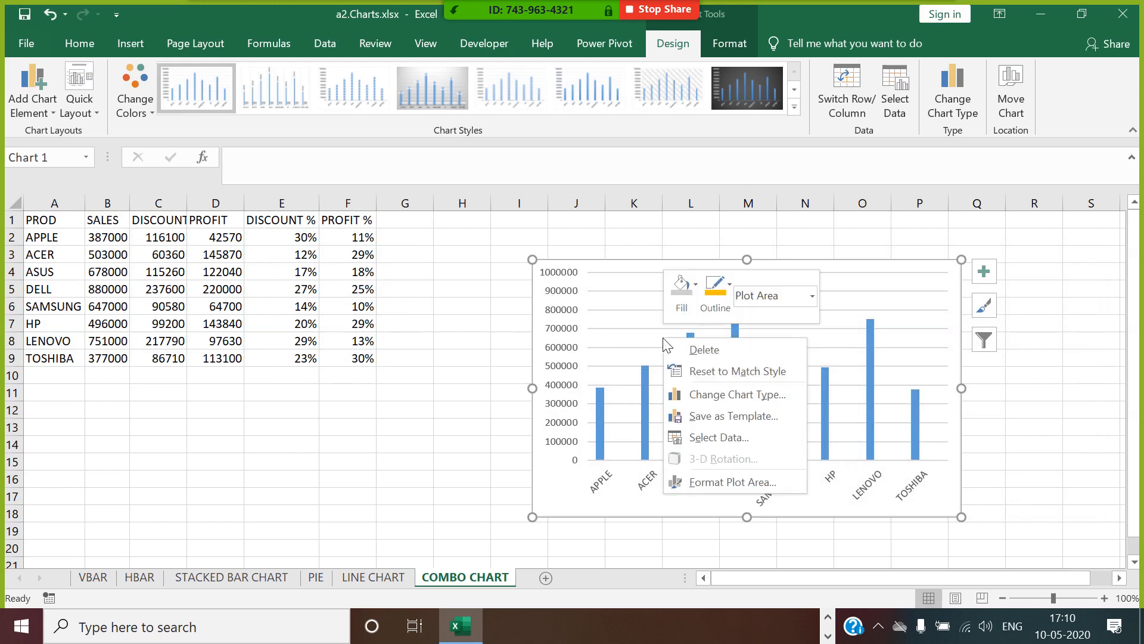
pyautogui.click(723, 396)
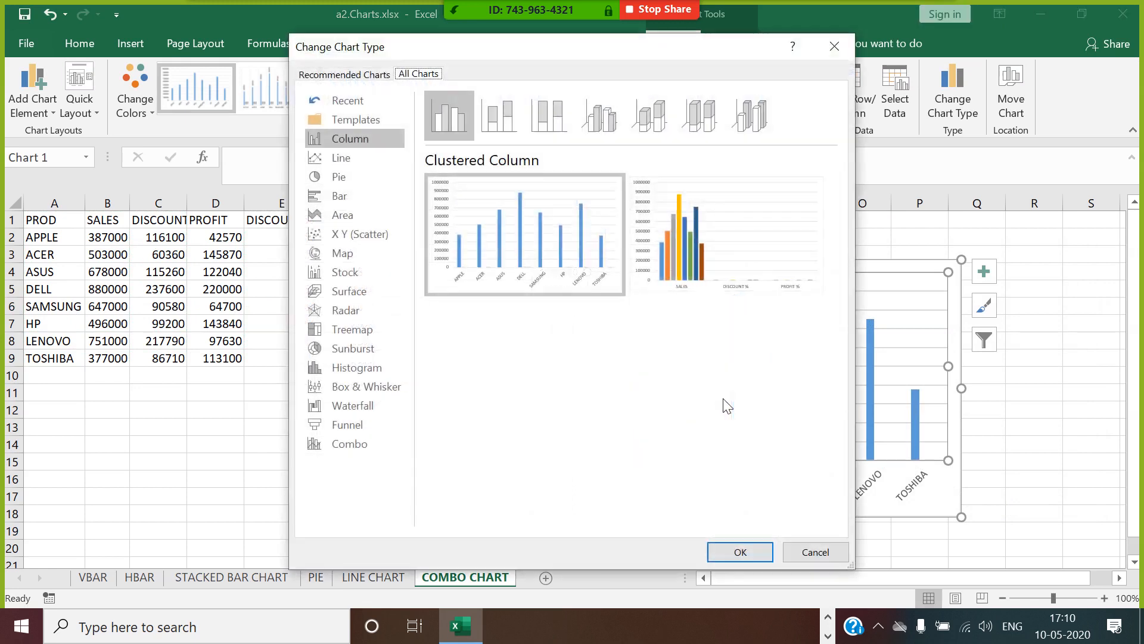
pyautogui.click(370, 443)
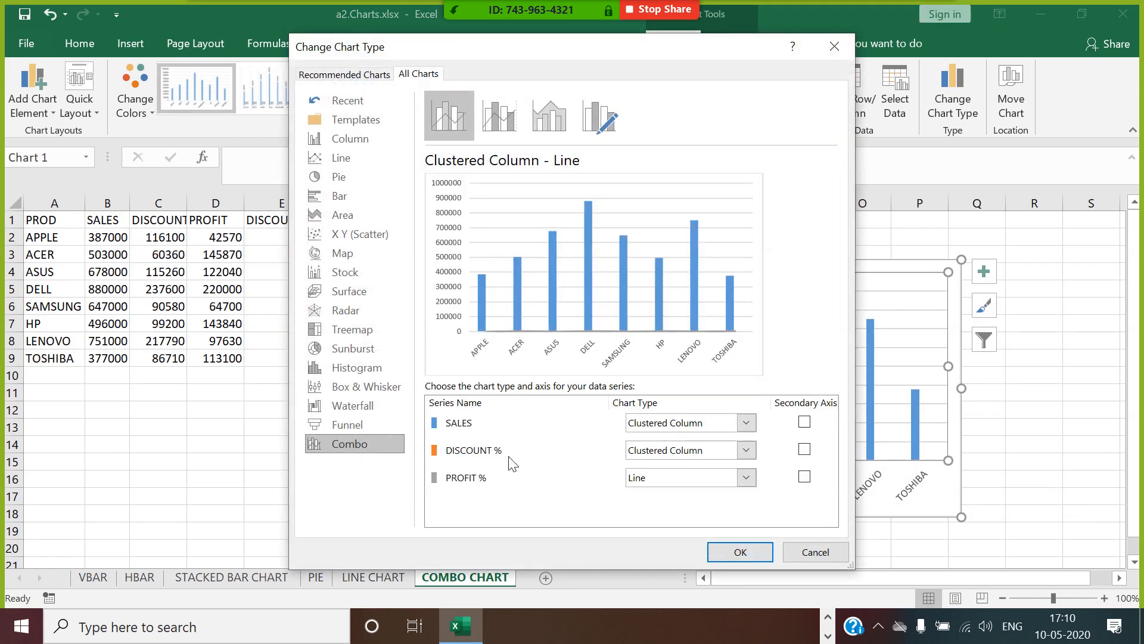
pyautogui.click(747, 450)
pyautogui.click(802, 296)
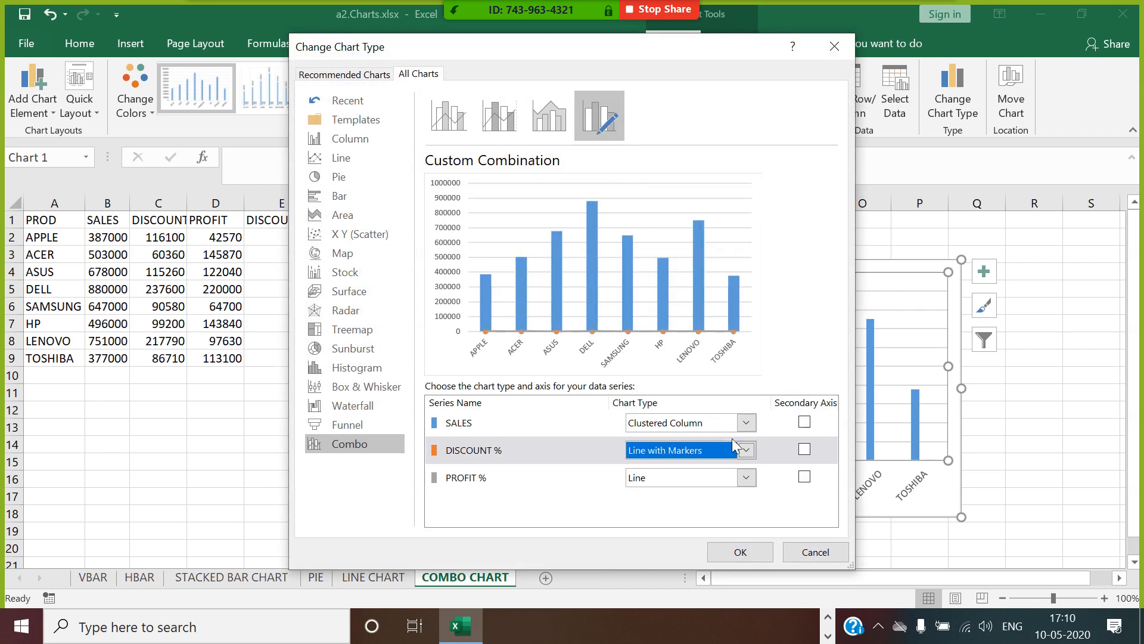
pyautogui.click(747, 477)
pyautogui.click(800, 316)
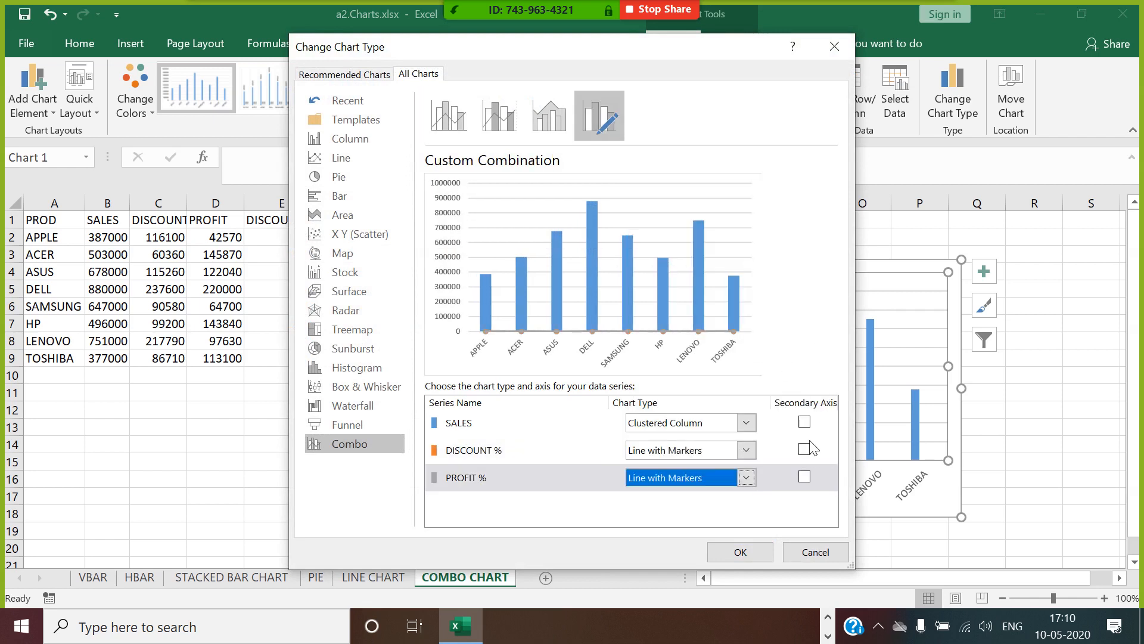
# Plot DISCOUNT % and PROFIT % on the secondary axis with SALES as Clustered Column, and widen the chart to about column S.
pyautogui.click(804, 448)
pyautogui.click(805, 477)
pyautogui.click(747, 423)
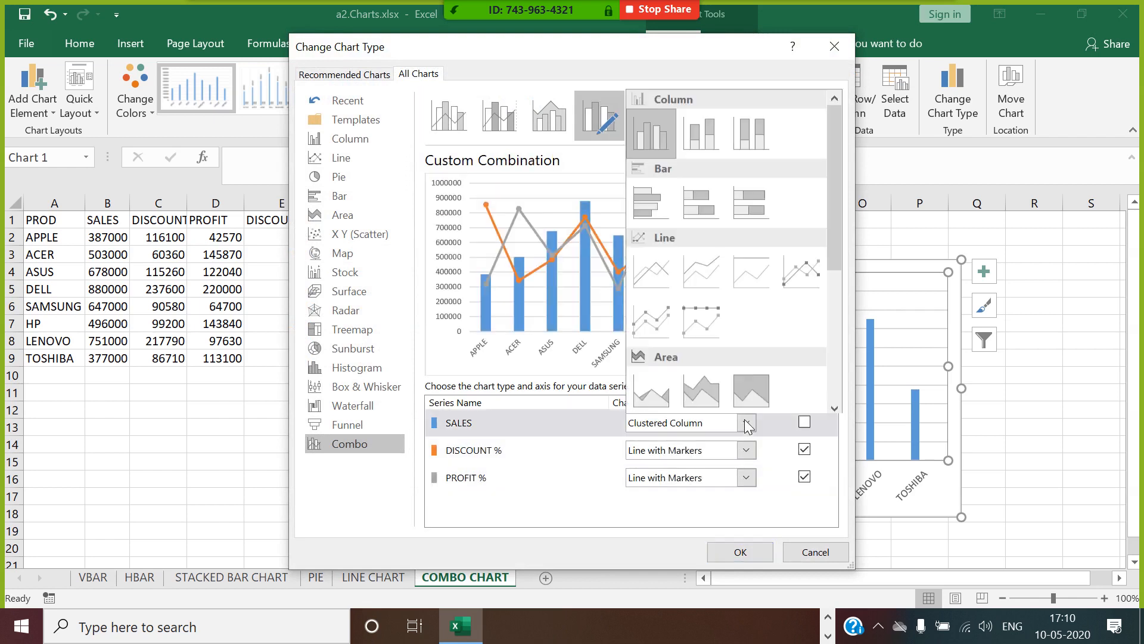
pyautogui.click(659, 137)
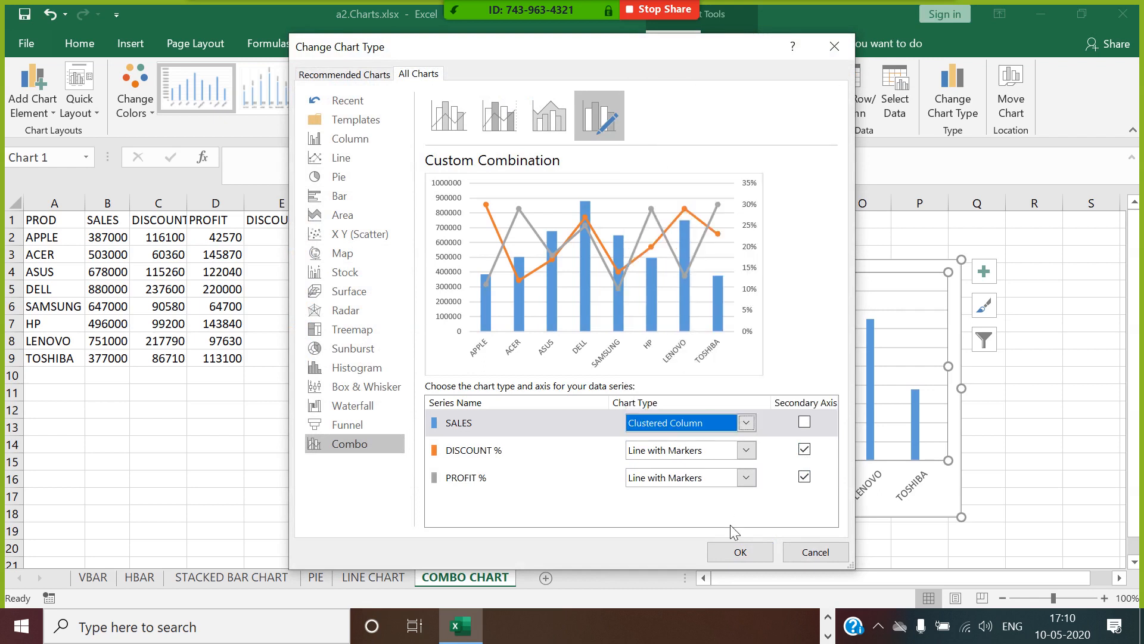
pyautogui.click(739, 550)
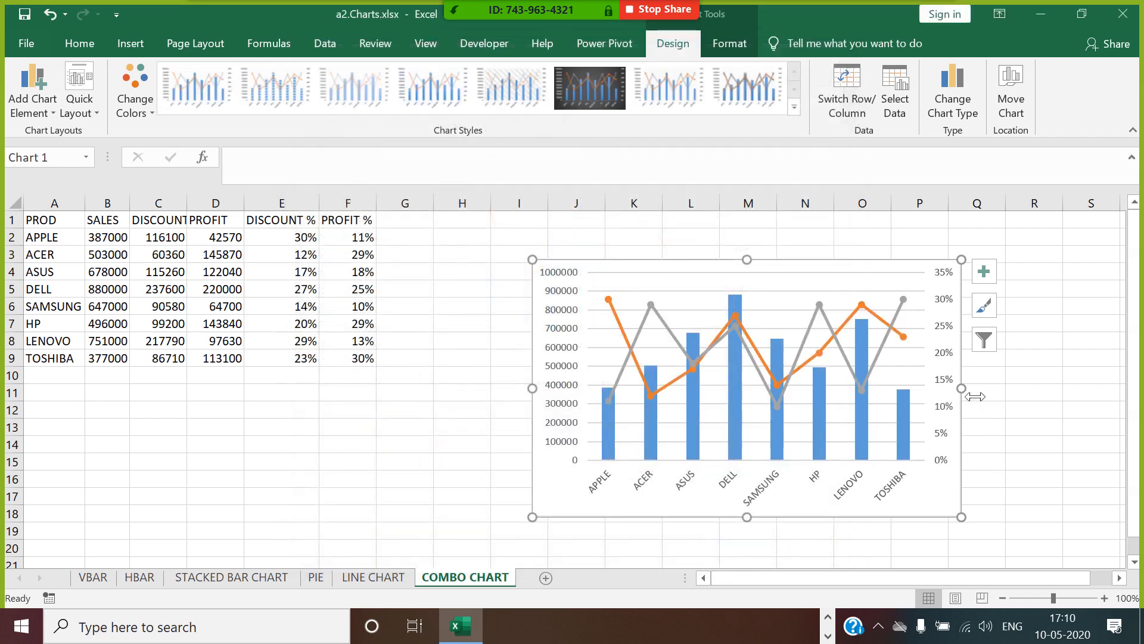
pyautogui.moveTo(974, 394); pyautogui.dragTo(1112, 392)
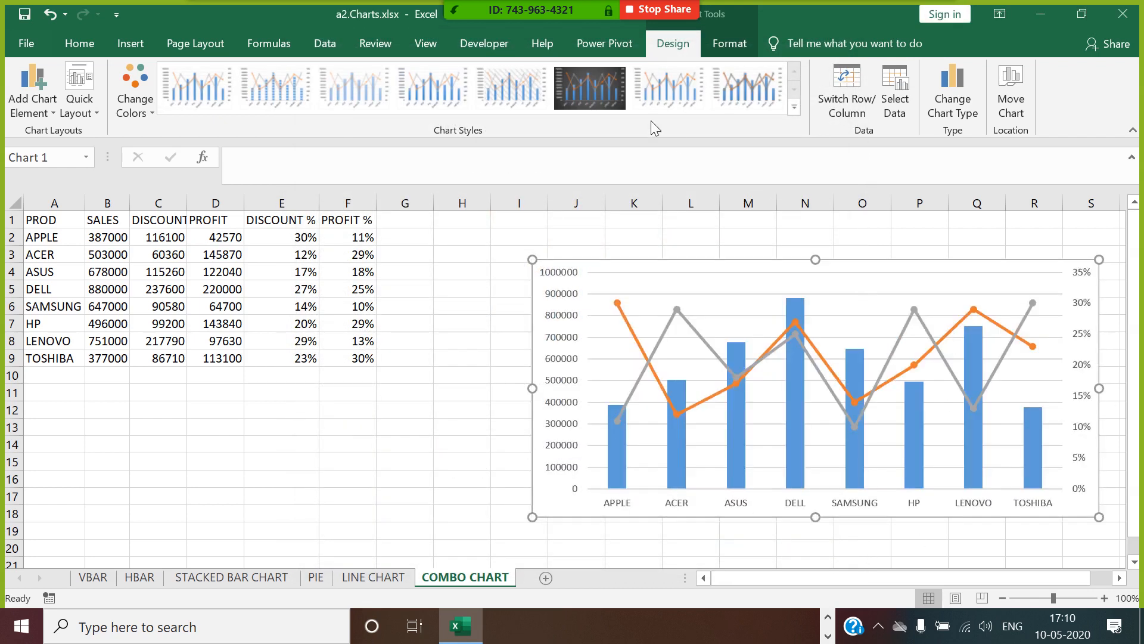
# Try the quick layout with a title, data labels and no value axes, and set the legend position to Right.
pyautogui.click(72, 109)
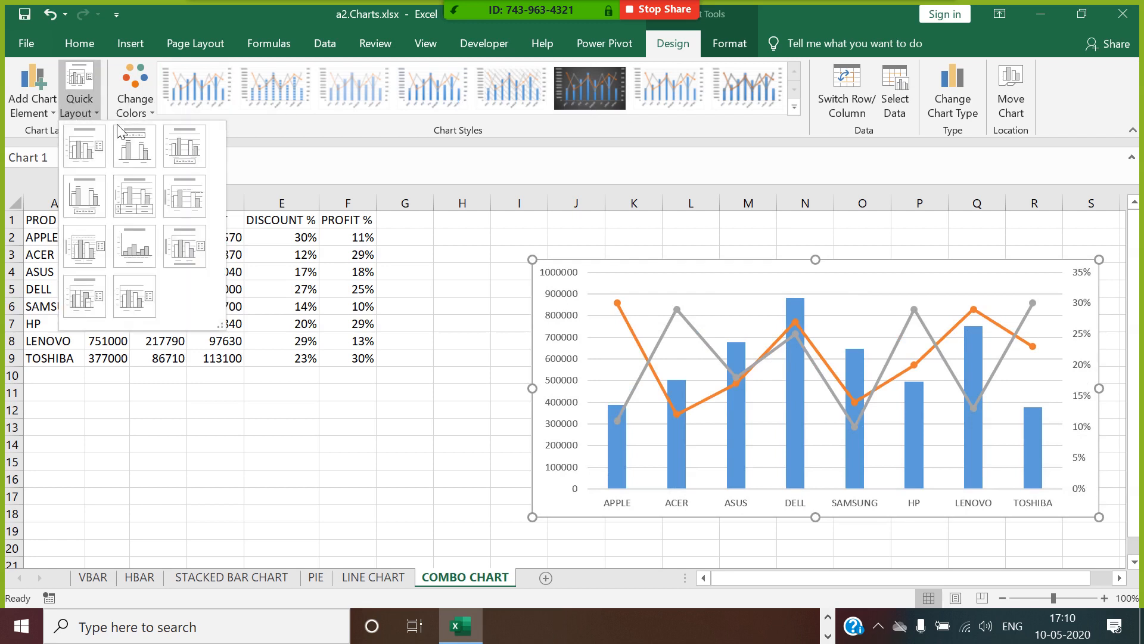
pyautogui.click(148, 146)
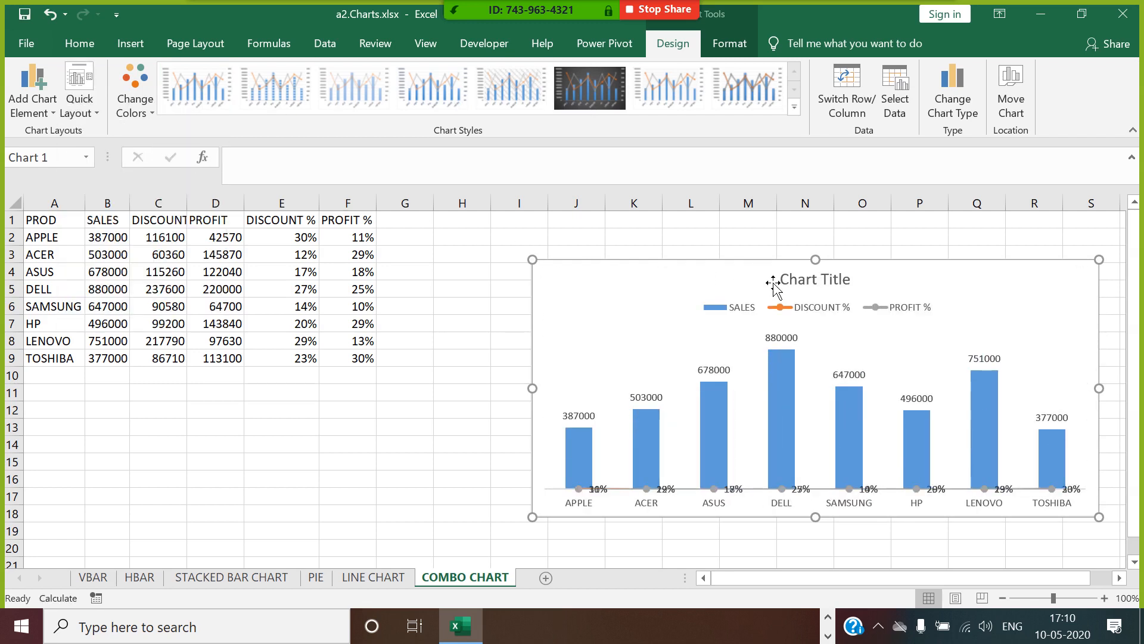
pyautogui.click(804, 318)
pyautogui.rightClick(804, 313)
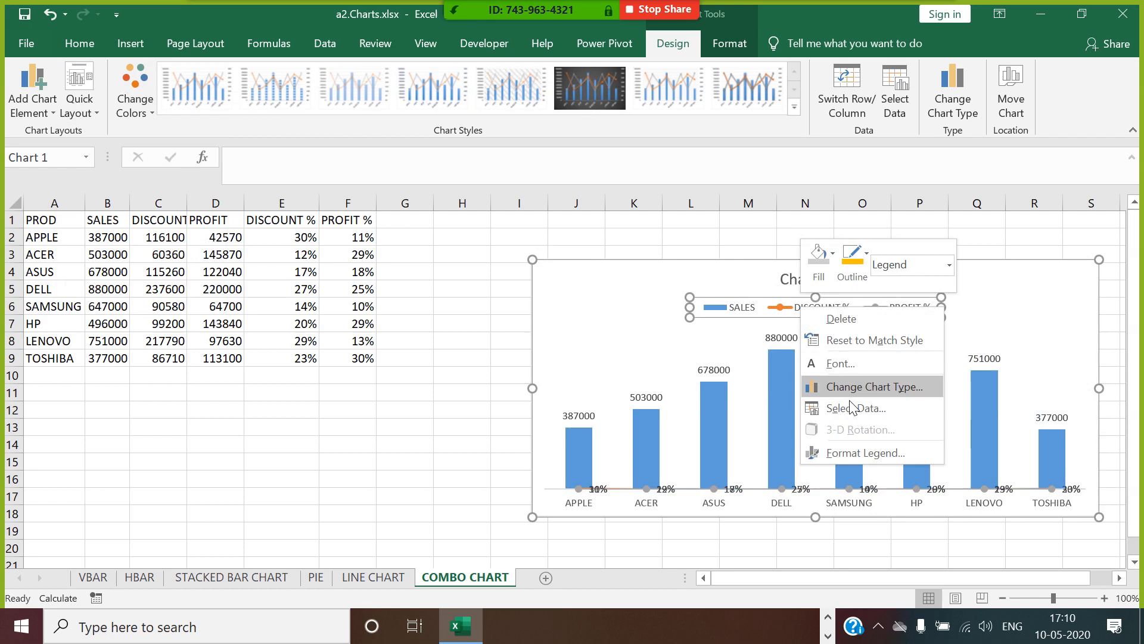
pyautogui.click(861, 447)
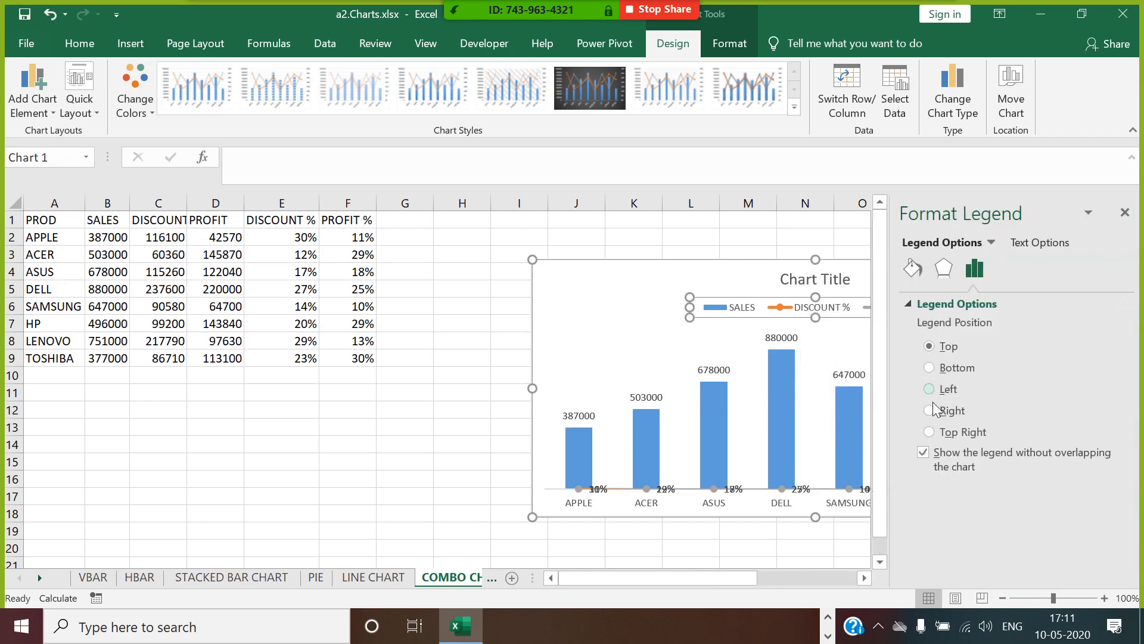
pyautogui.click(931, 411)
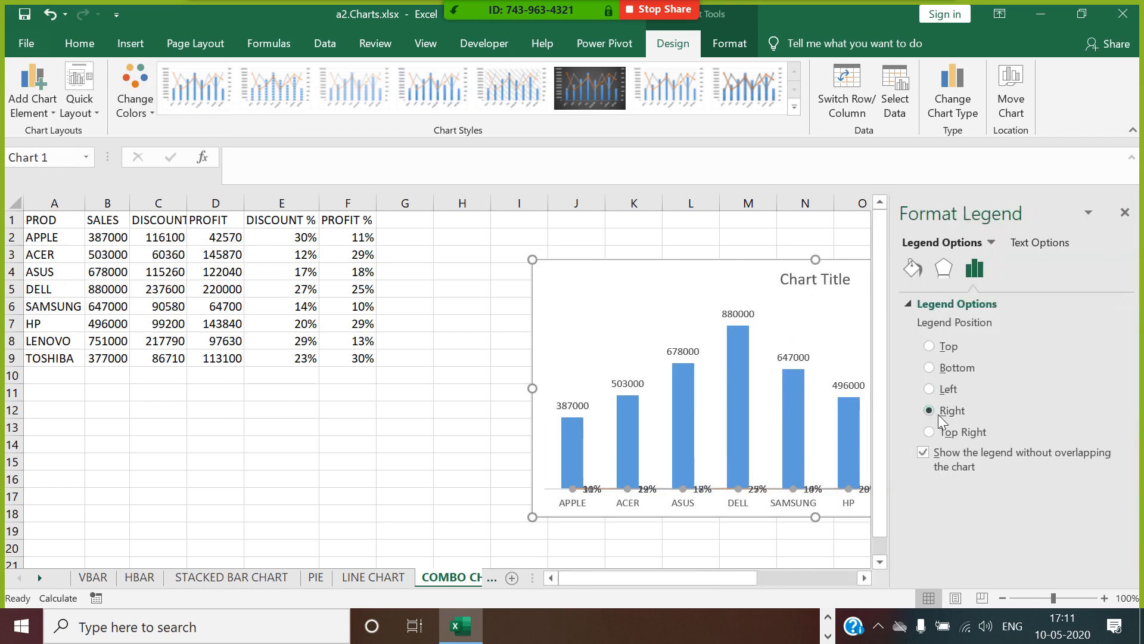
pyautogui.click(1125, 213)
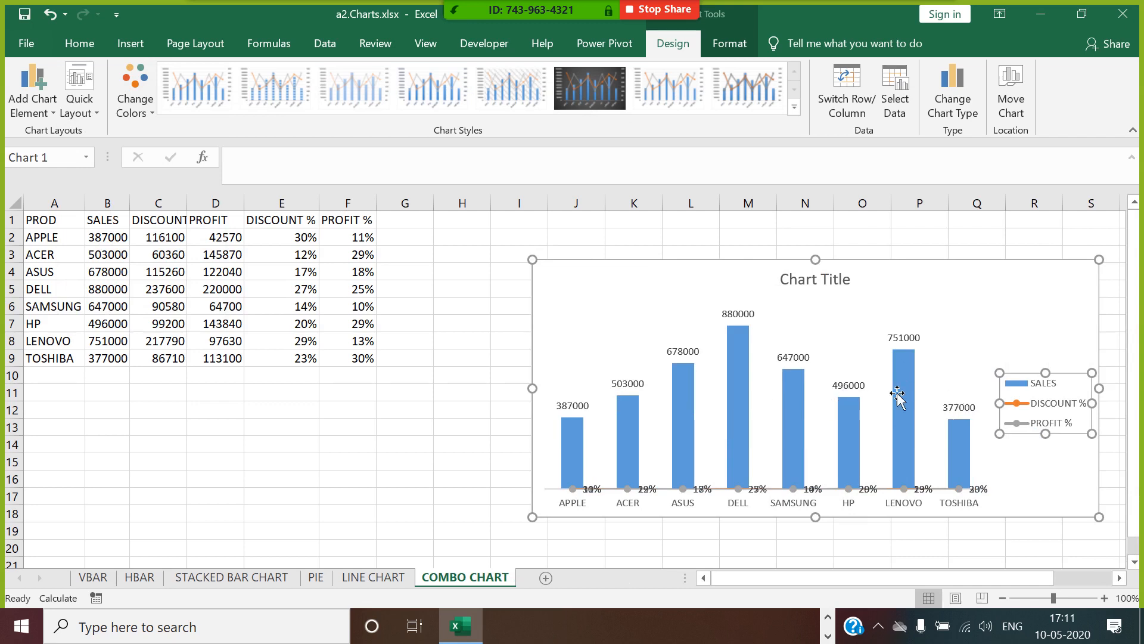
# Check the chart type and secondary axis settings of each series without changing them.
pyautogui.rightClick(795, 335)
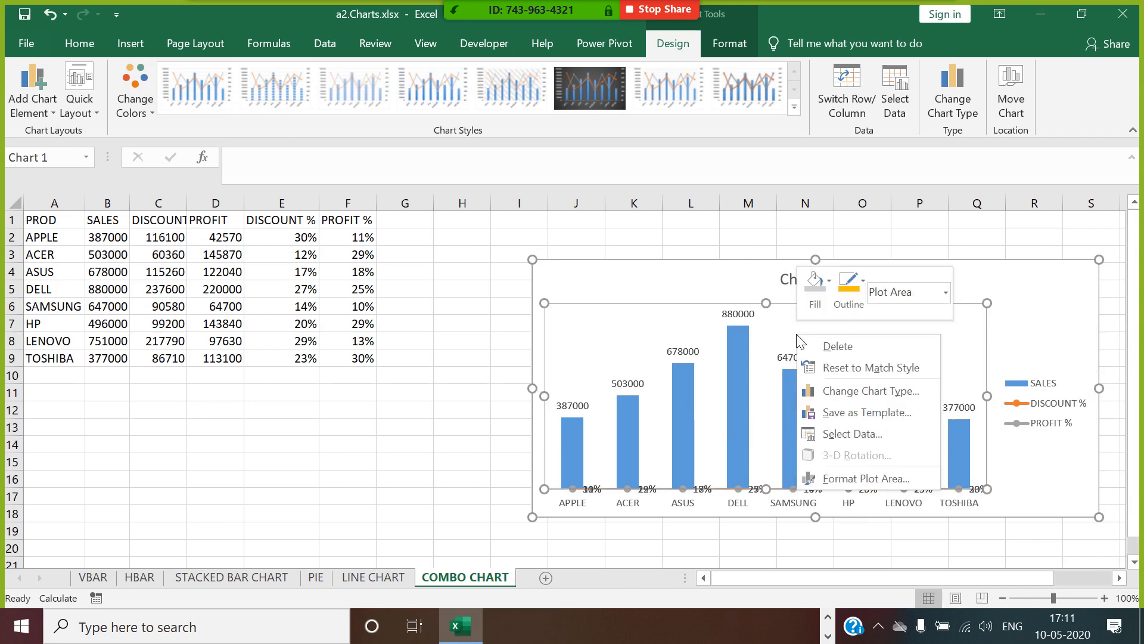
pyautogui.click(854, 392)
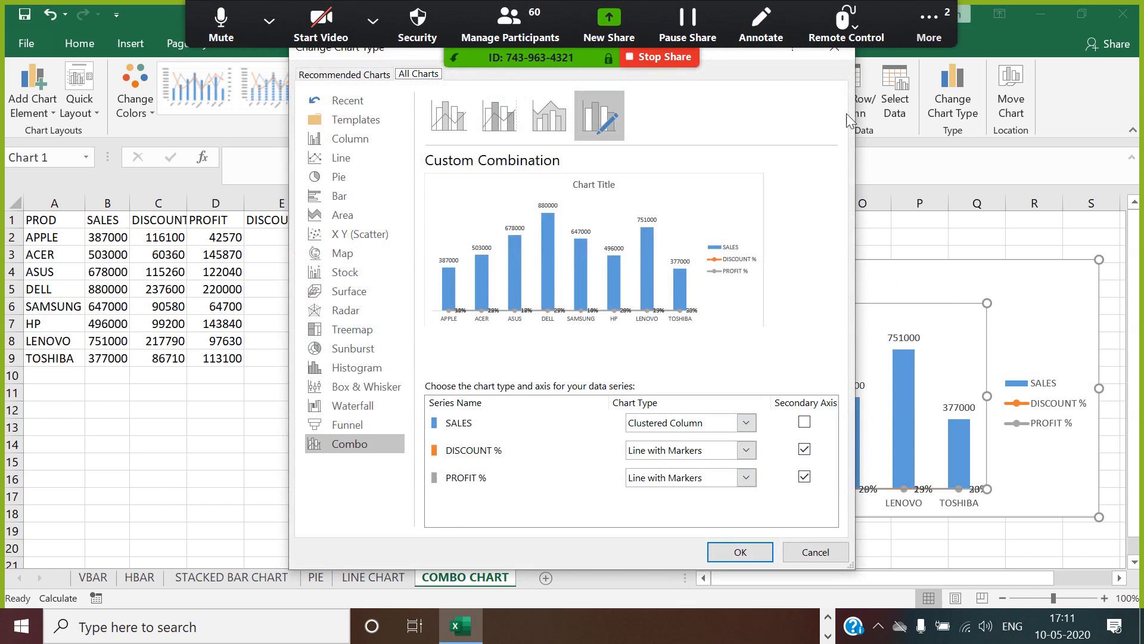
pyautogui.click(838, 52)
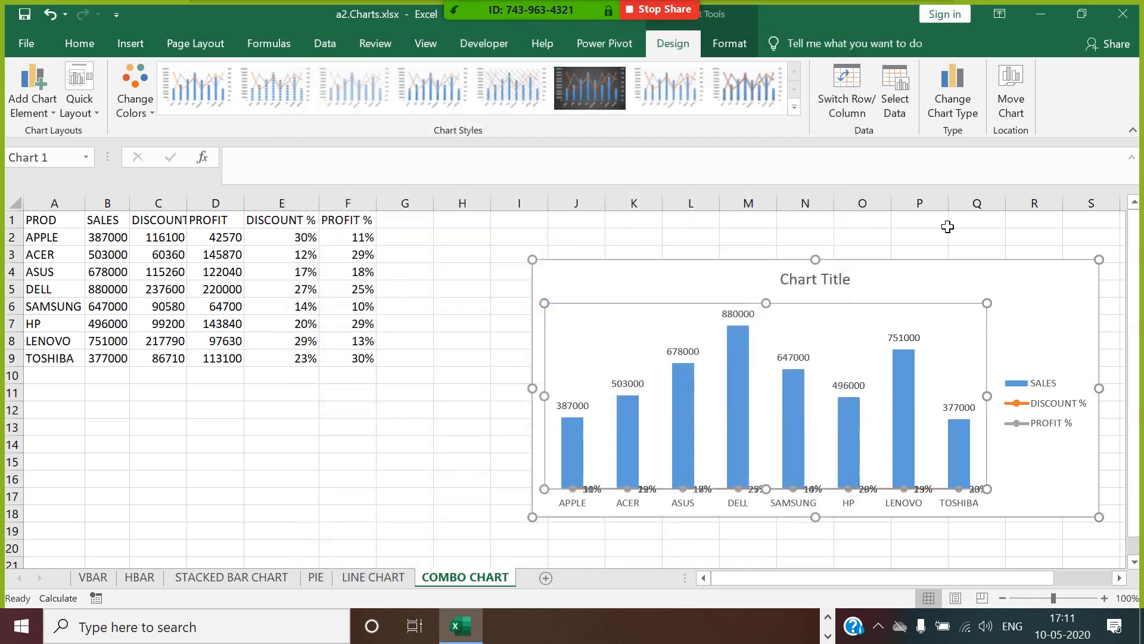
# Undo the chart's move, the legend position change and the quick layout.
pyautogui.moveTo(920, 273); pyautogui.dragTo(854, 232)
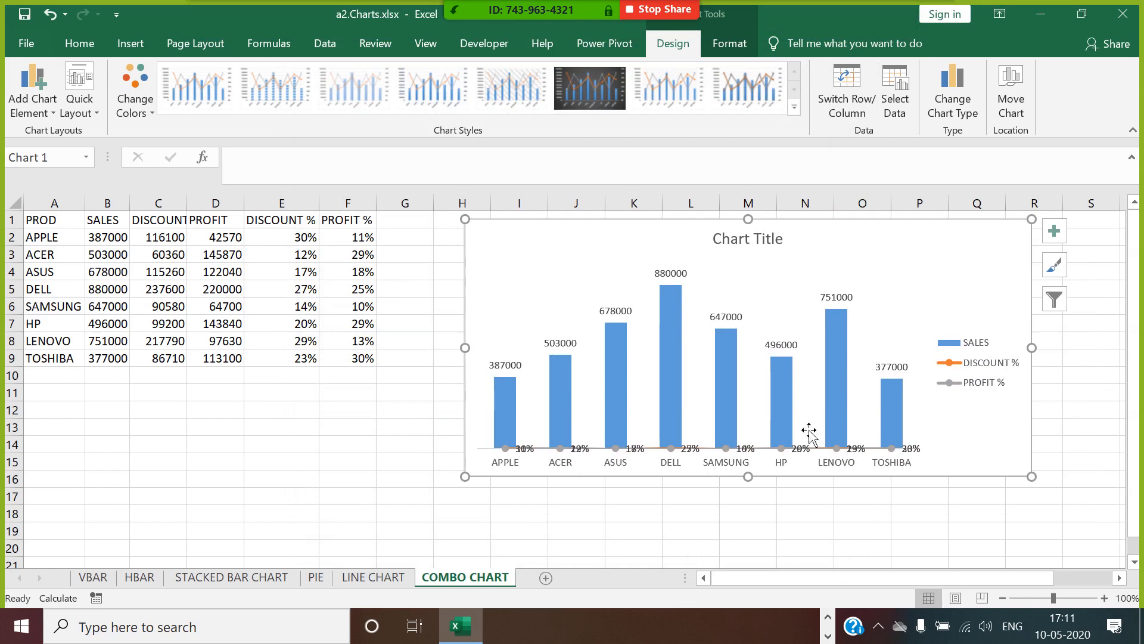
pyautogui.hotkey('ctrl', 'z')
pyautogui.hotkey('ctrl', 'z')
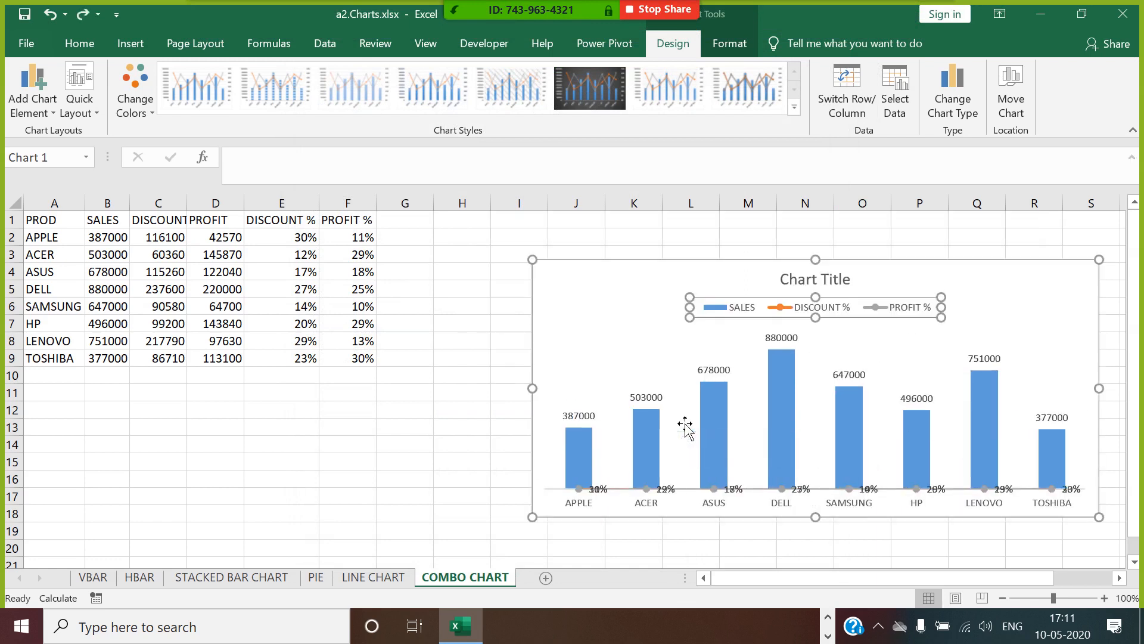
pyautogui.hotkey('ctrl', 'z')
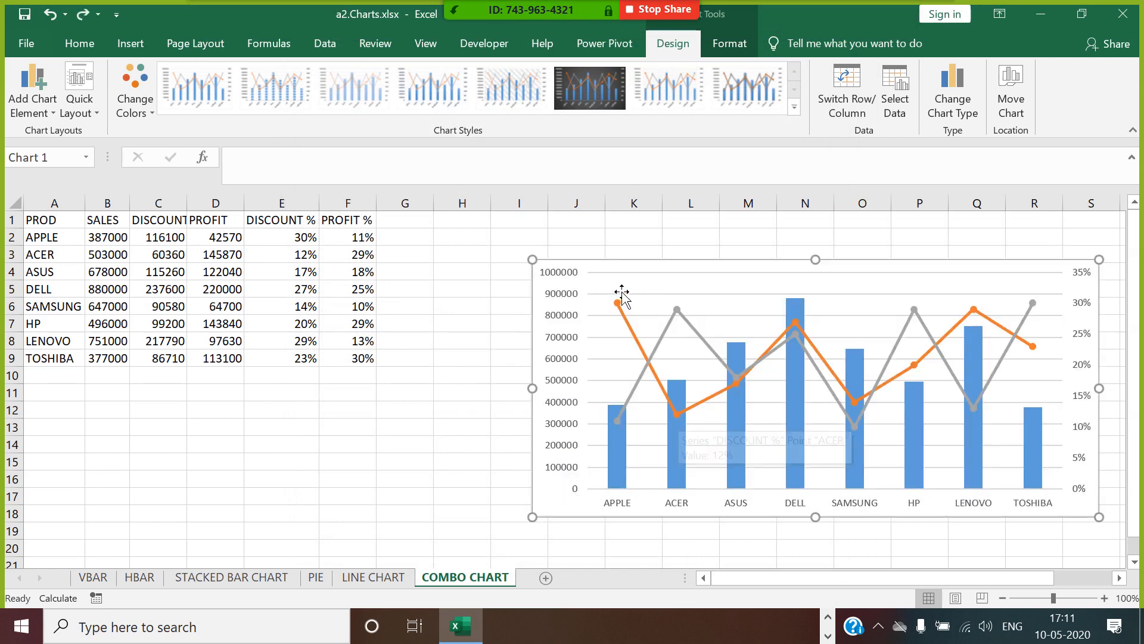
# Apply the quick layout with a chart title, both value axes and a bottom legend, and move the chart to about H2.
pyautogui.click(84, 109)
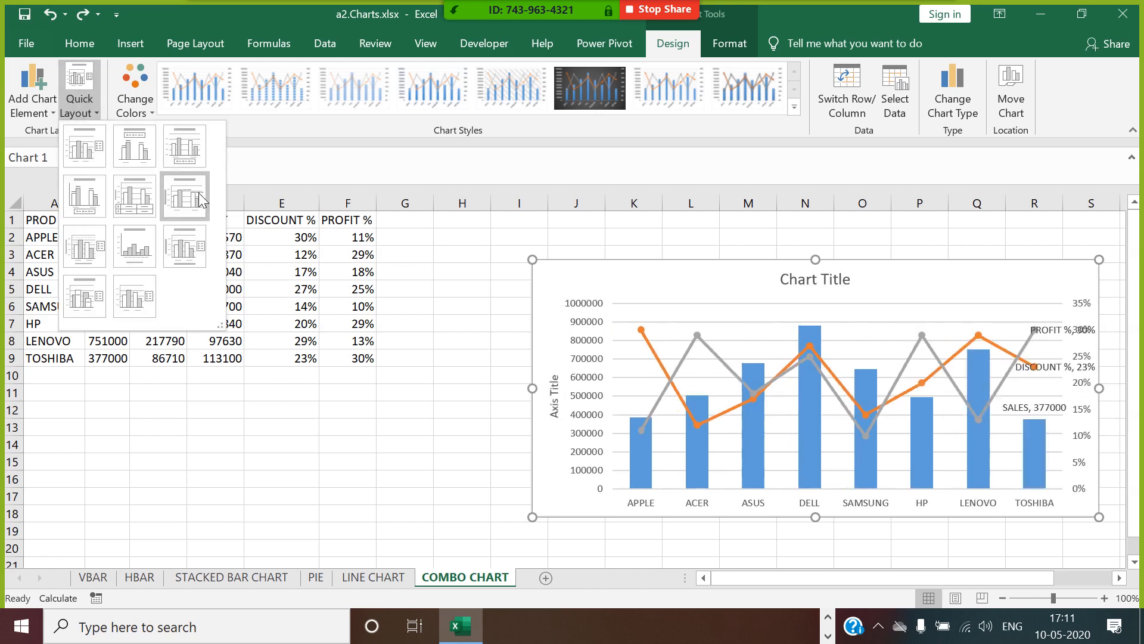
pyautogui.click(195, 159)
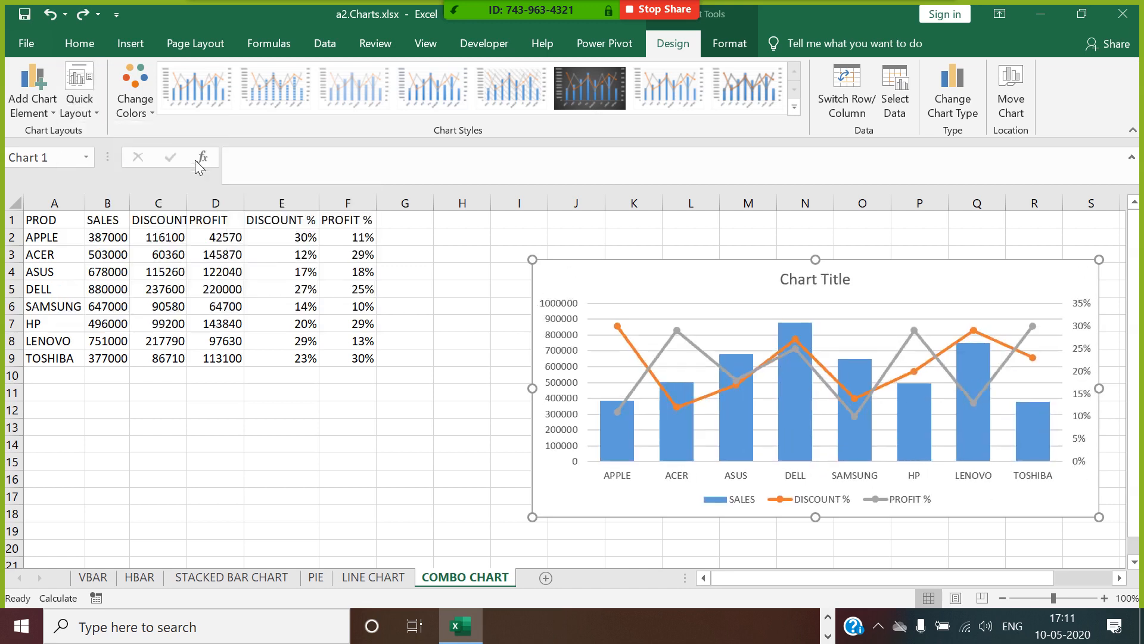
pyautogui.moveTo(761, 269); pyautogui.dragTo(665, 242)
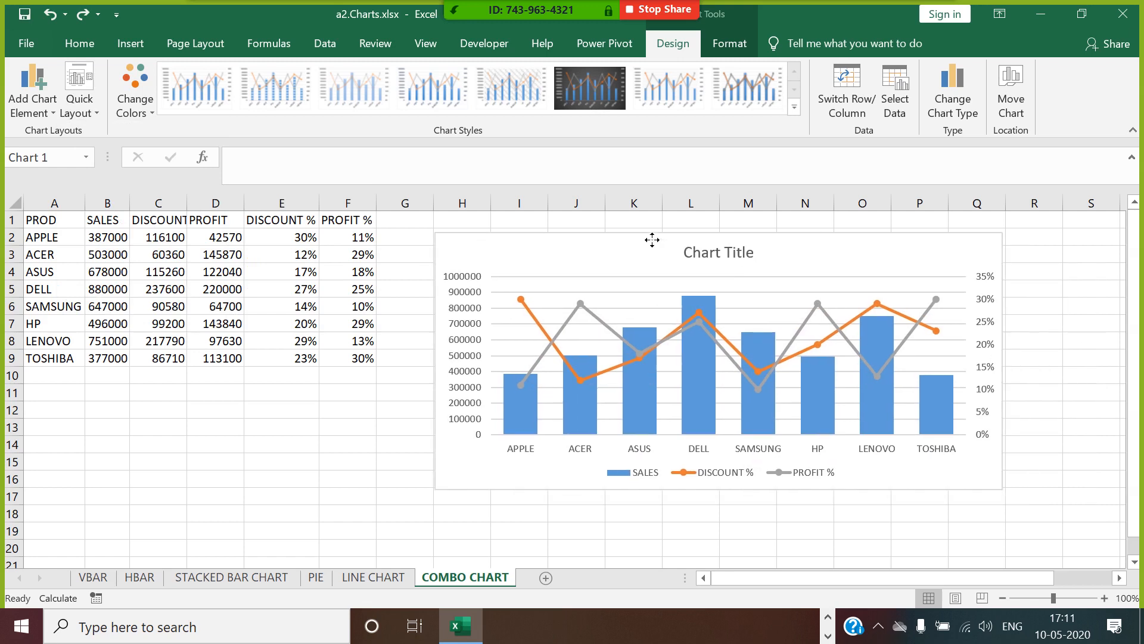
pyautogui.click(646, 308)
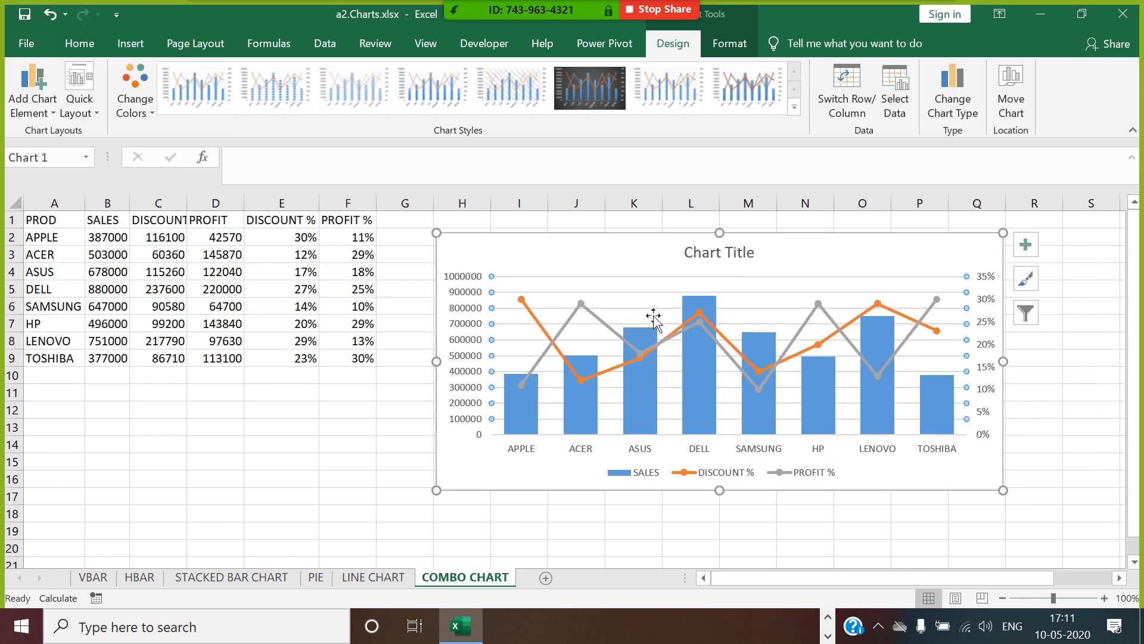
# Title the combo chart SALES VS DISCOUNT/PROFIT % and increase the chart's height to about 8.51 cm.
pyautogui.click(718, 255)
pyautogui.tripleClick(724, 253)
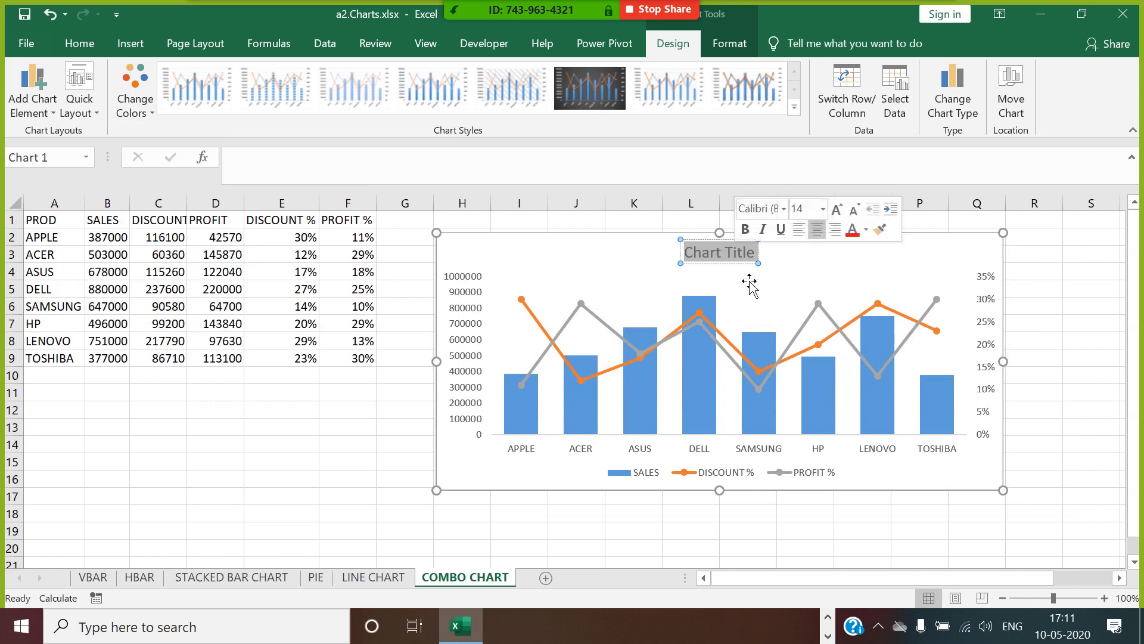
pyautogui.write('SALES')
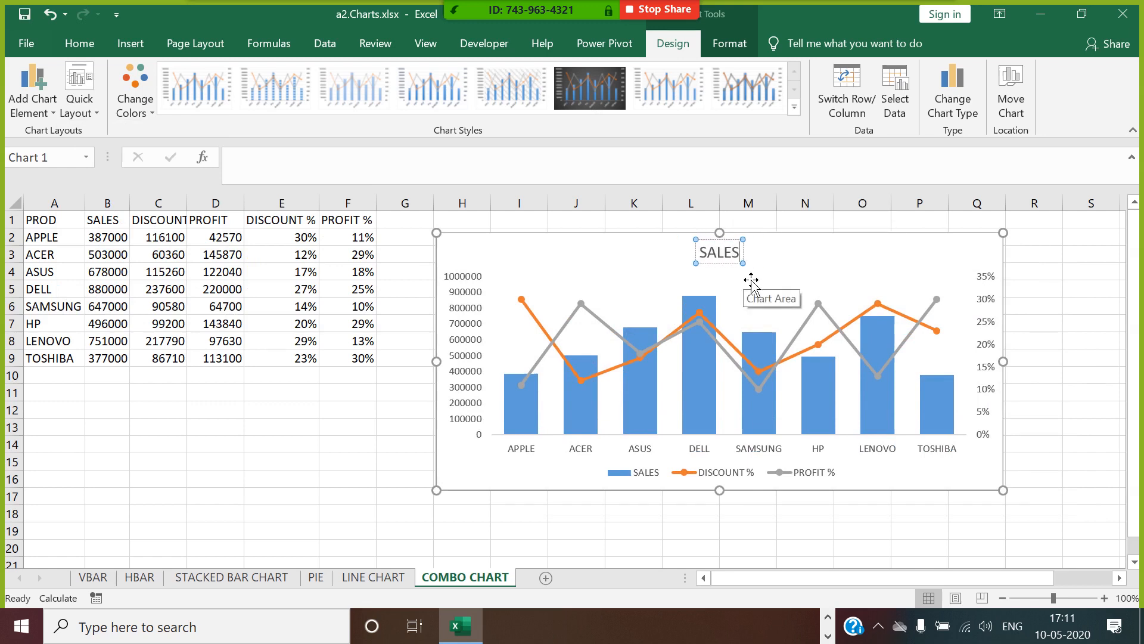
pyautogui.write(' VS D')
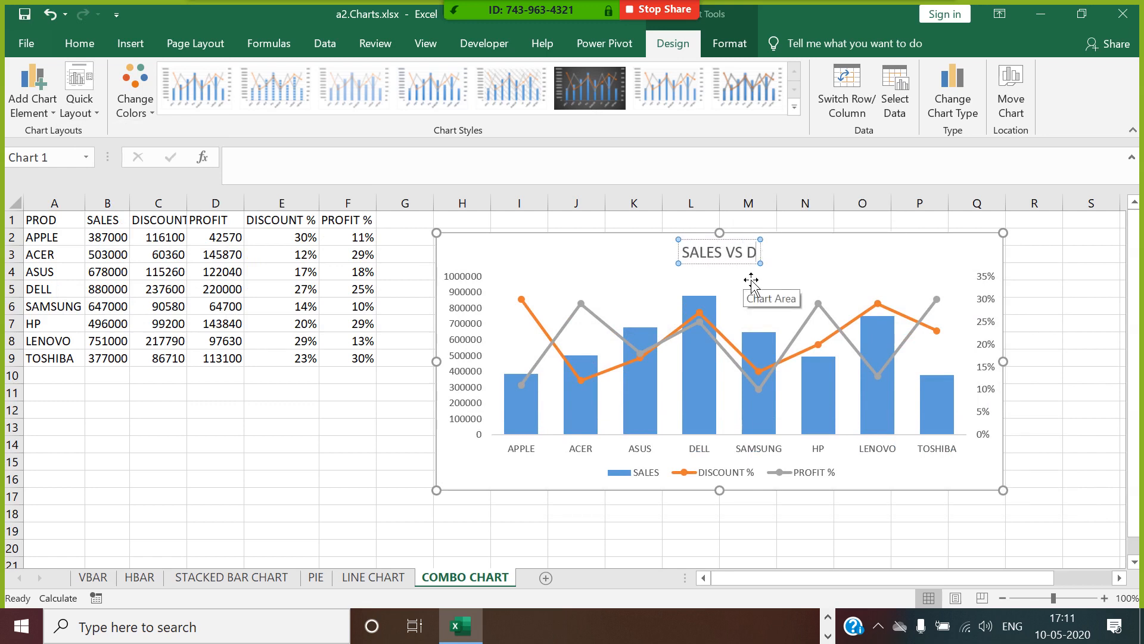
pyautogui.write('ISCOUNT')
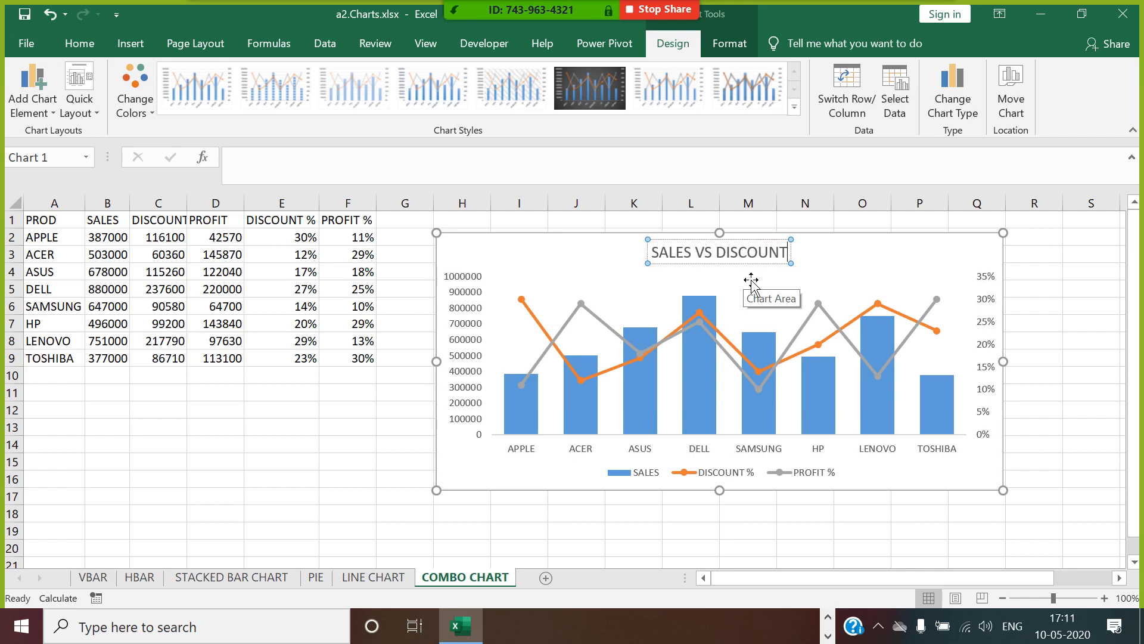
pyautogui.write('/PROFI')
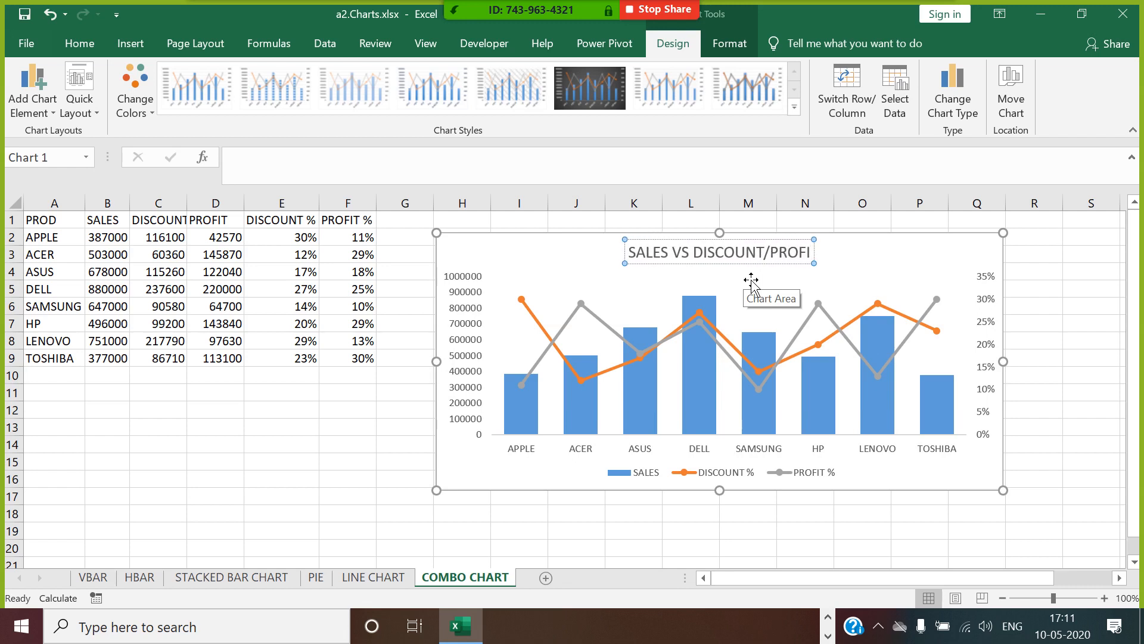
pyautogui.write('T %')
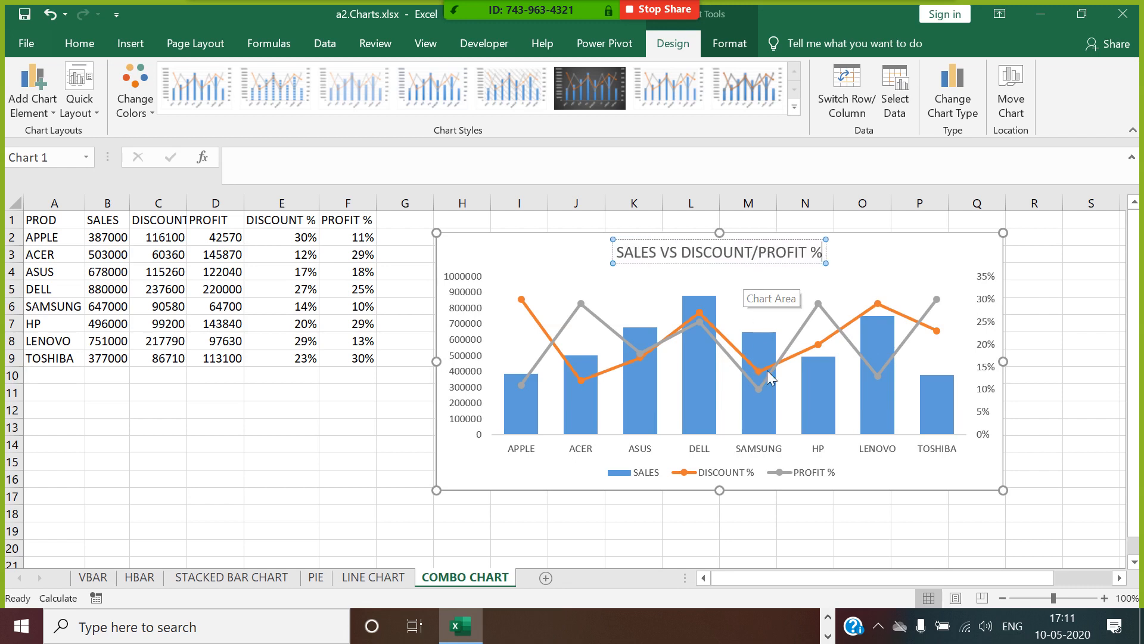
pyautogui.click(759, 529)
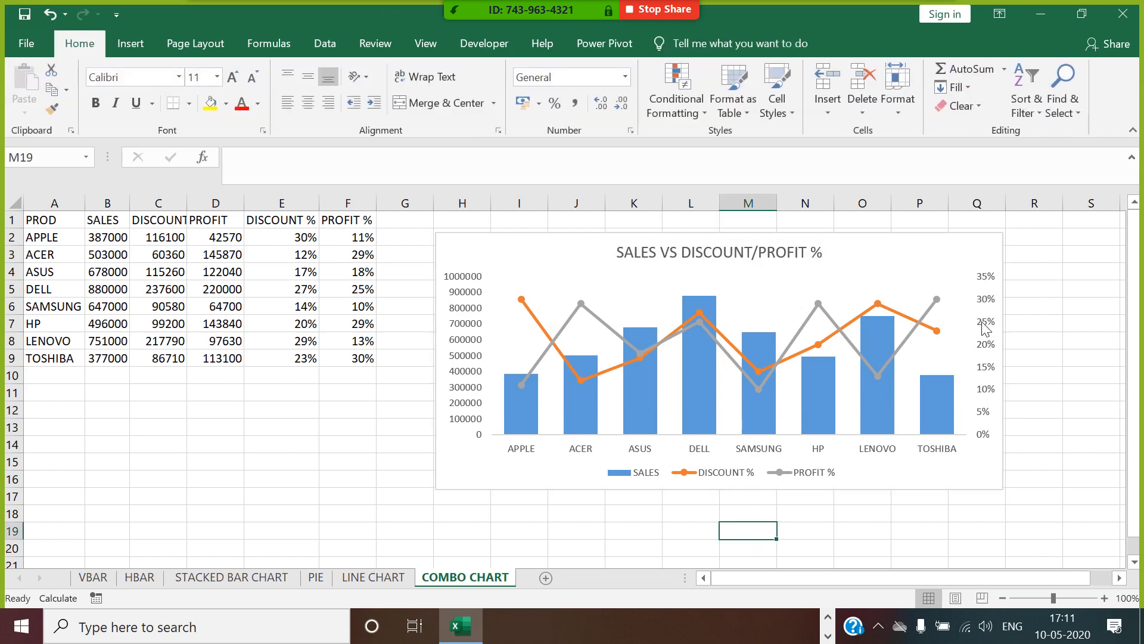
pyautogui.click(915, 247)
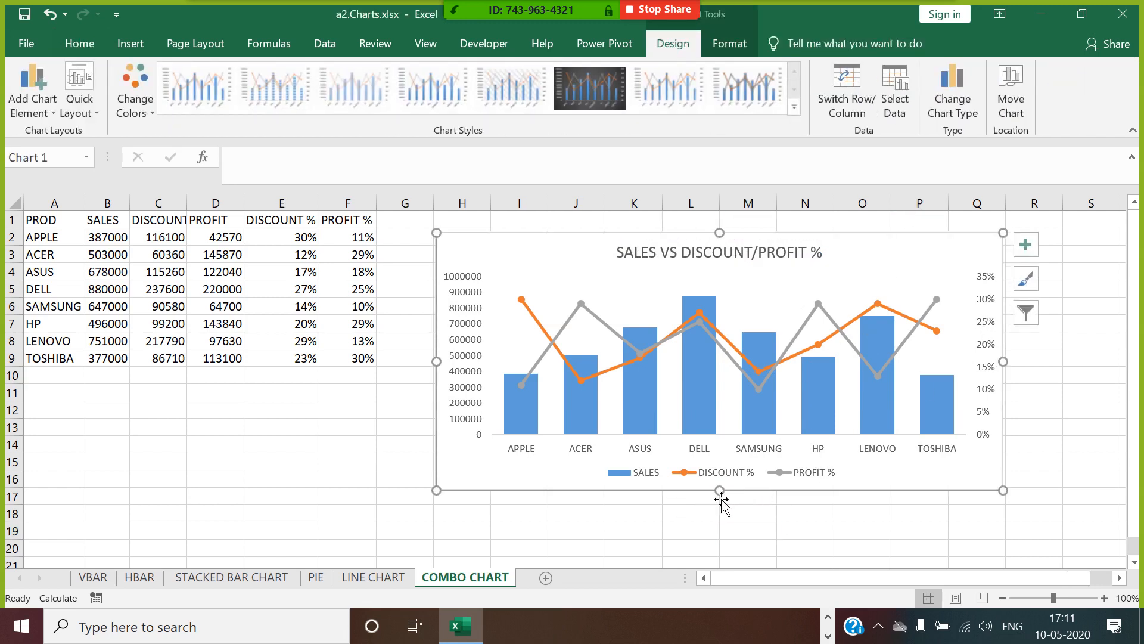
pyautogui.moveTo(733, 505); pyautogui.dragTo(734, 521)
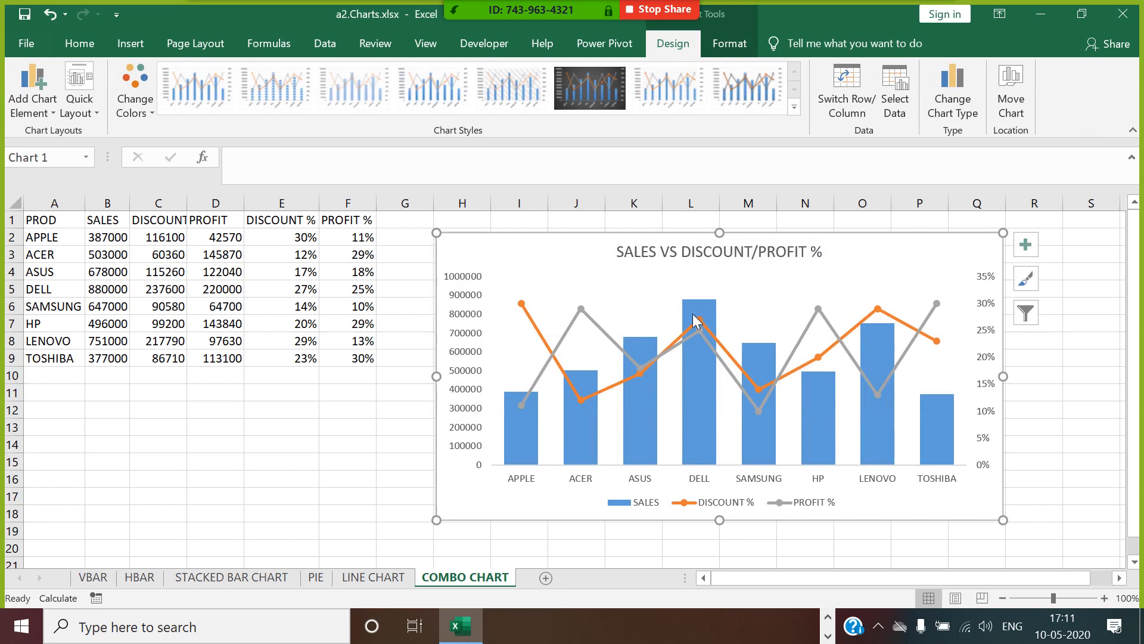
# Format the PROFIT % series as a smoothed line.
pyautogui.rightClick(617, 341)
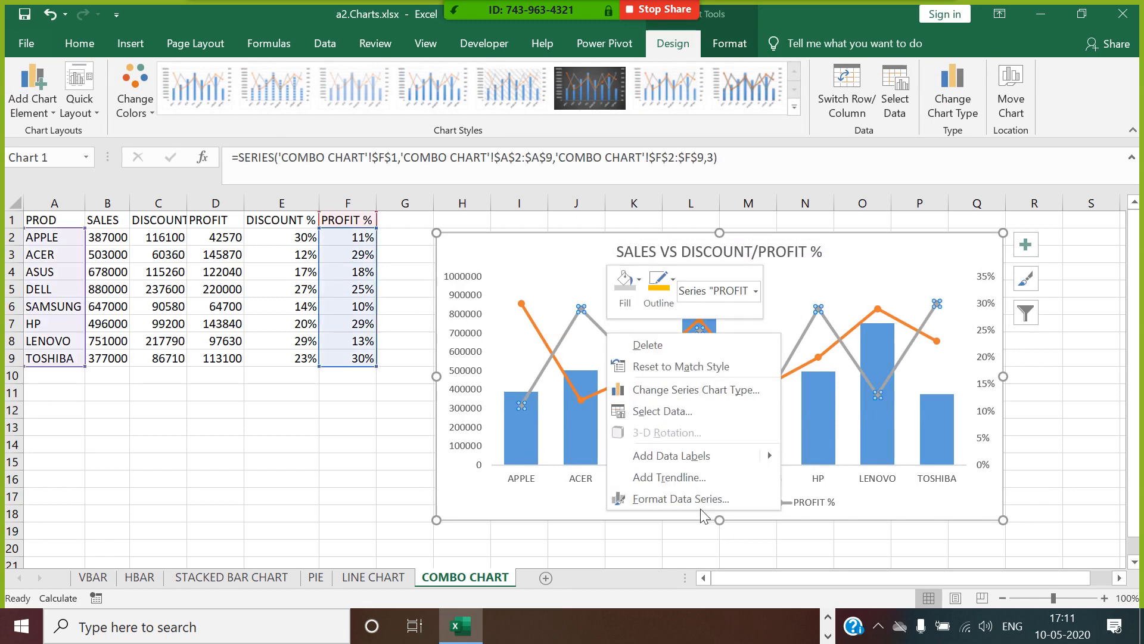
pyautogui.click(704, 503)
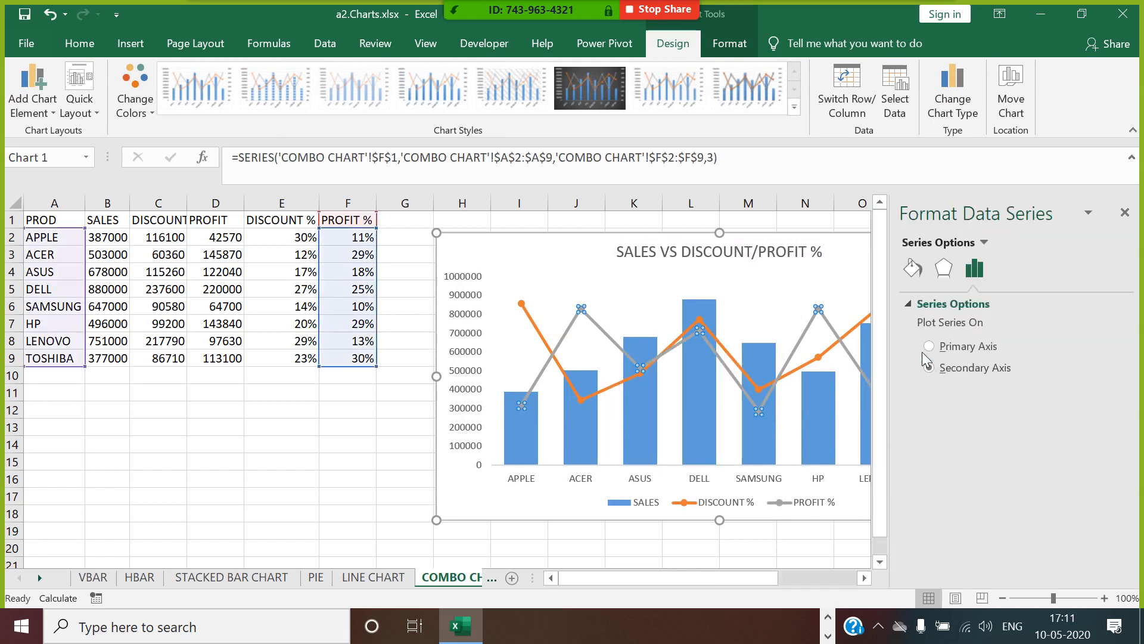
pyautogui.click(913, 273)
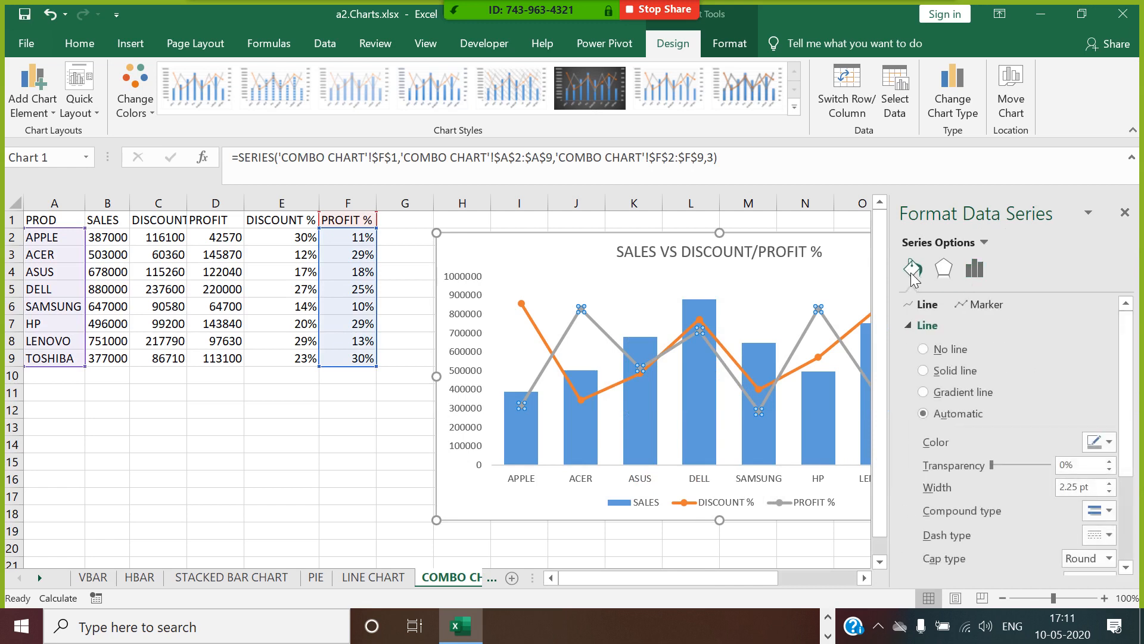
pyautogui.scroll(-3, 1121, 393)
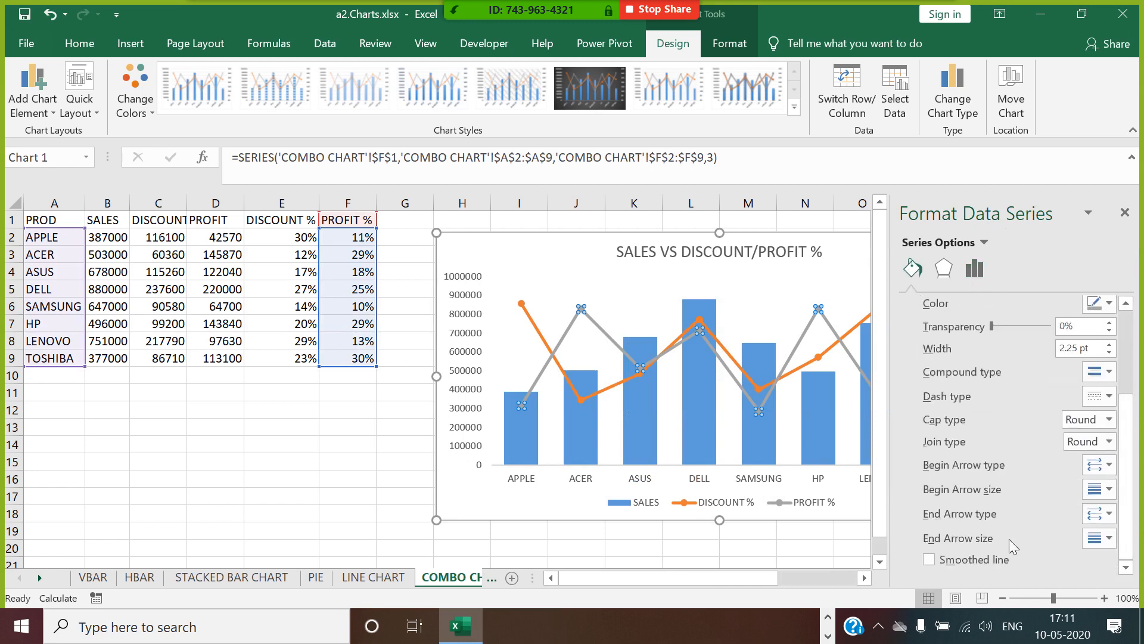
pyautogui.click(929, 560)
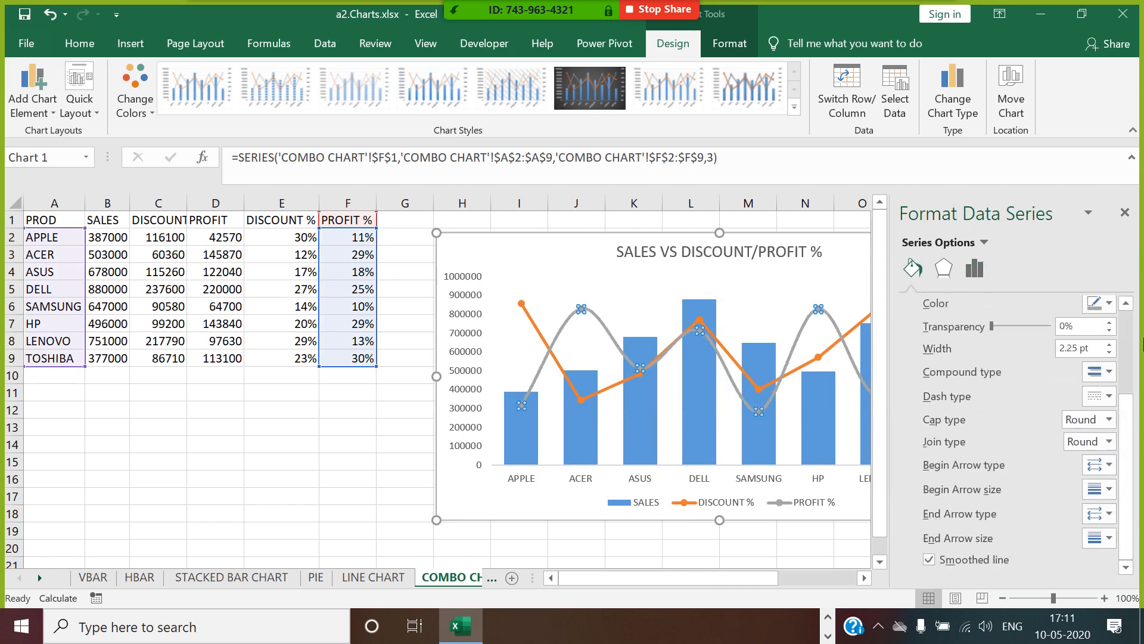
pyautogui.click(1126, 214)
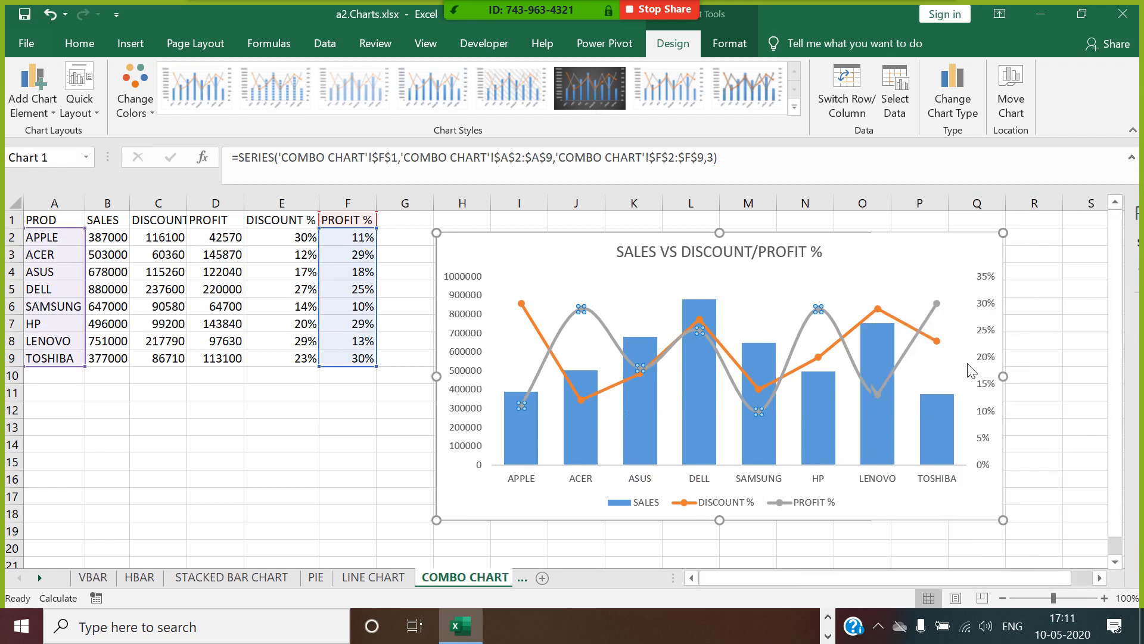
# Format the DISCOUNT % series as a smoothed line.
pyautogui.click(833, 358)
pyautogui.rightClick(833, 359)
pyautogui.click(909, 519)
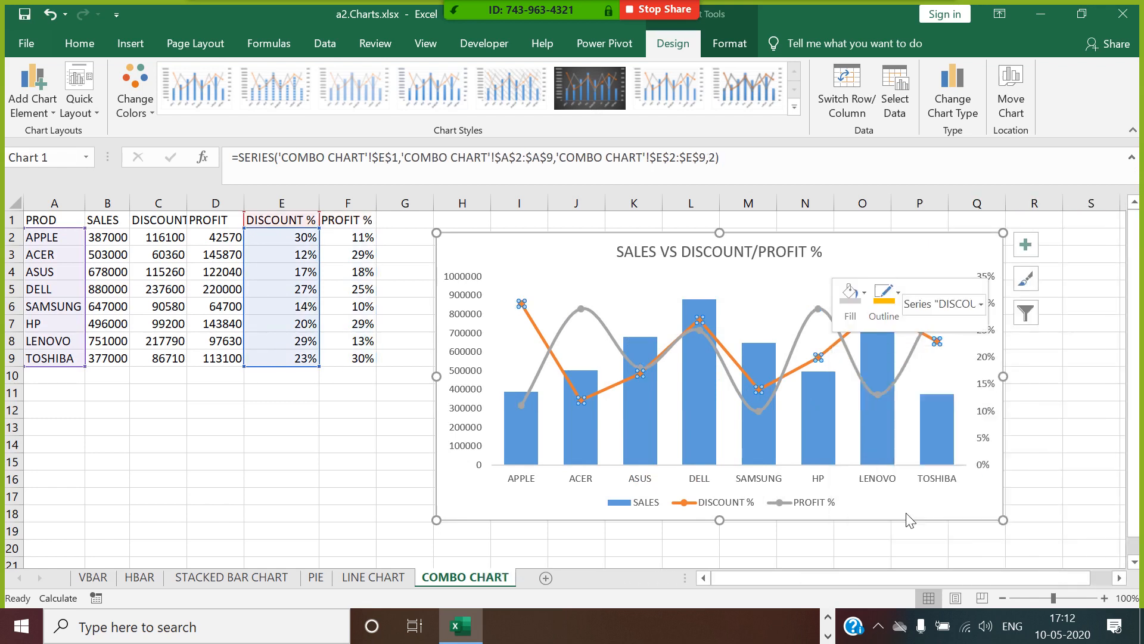
pyautogui.click(917, 271)
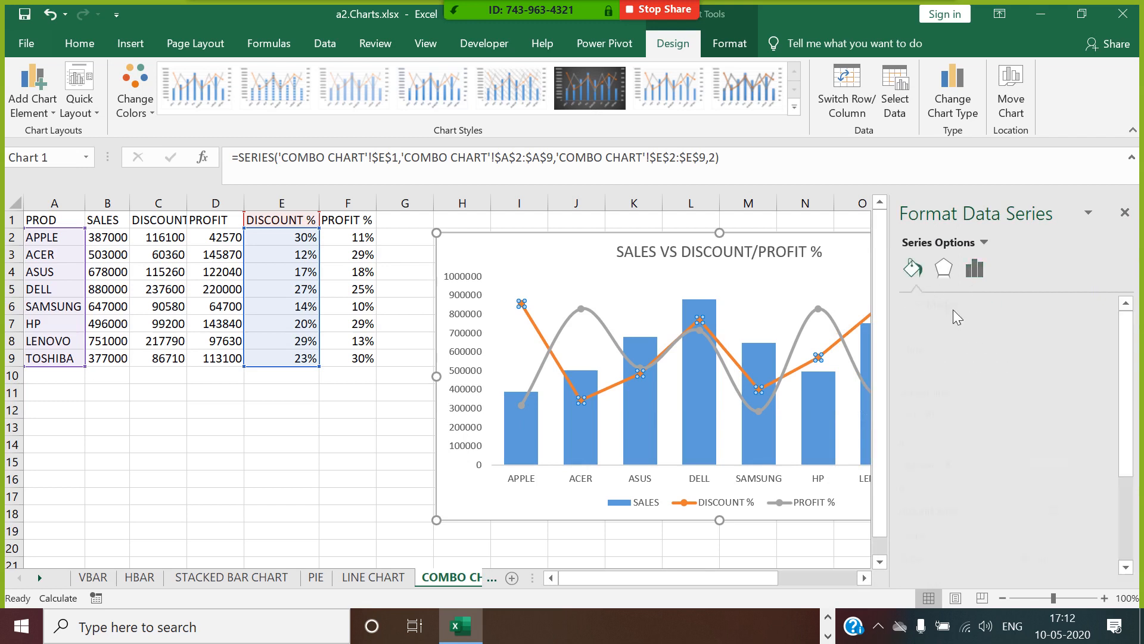
pyautogui.scroll(-3, 931, 572)
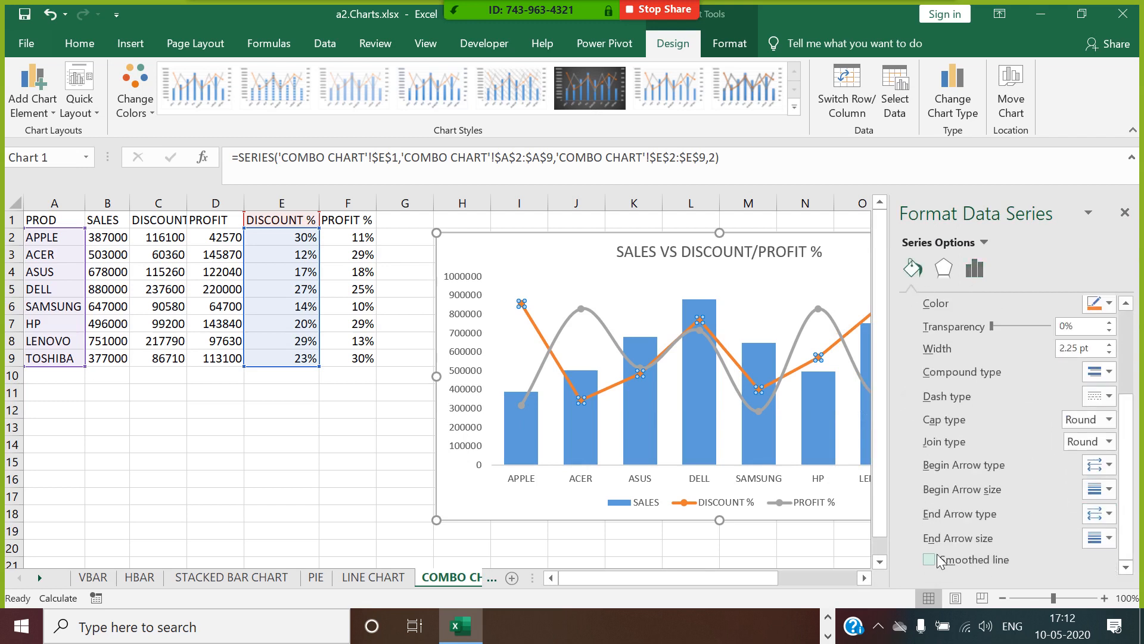
pyautogui.click(930, 559)
pyautogui.click(1125, 213)
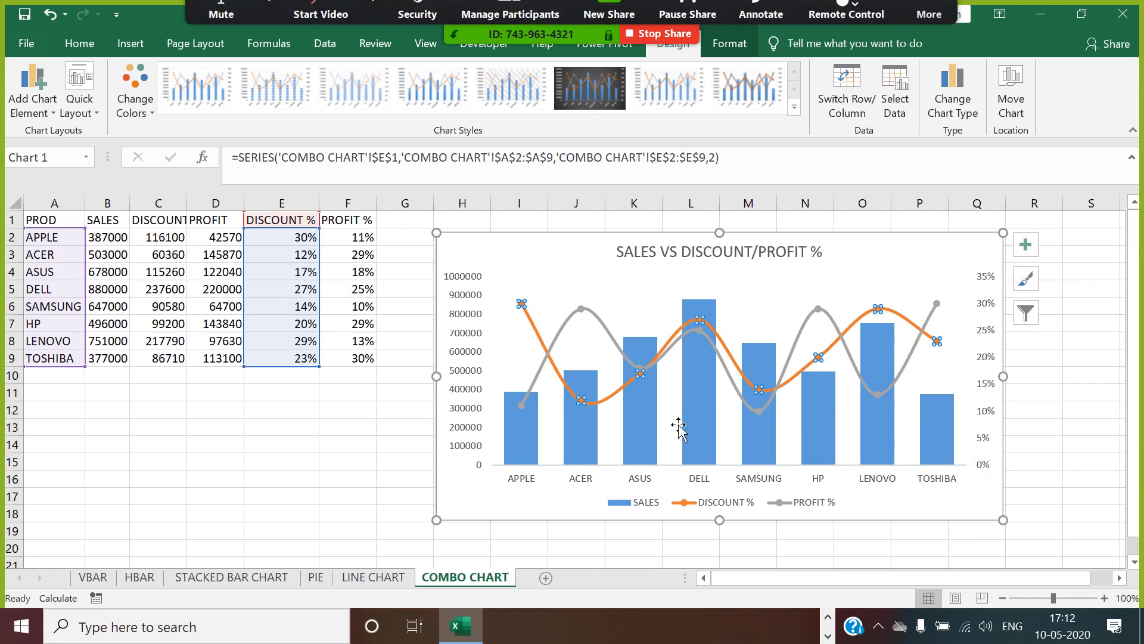
pyautogui.click(525, 425)
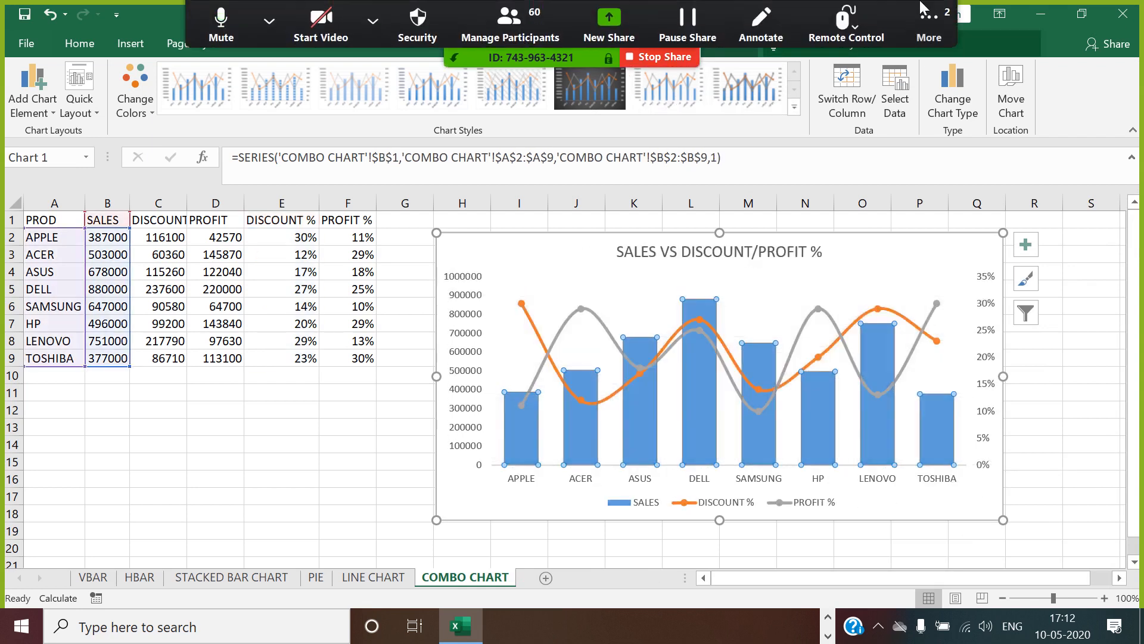
pyautogui.click(928, 24)
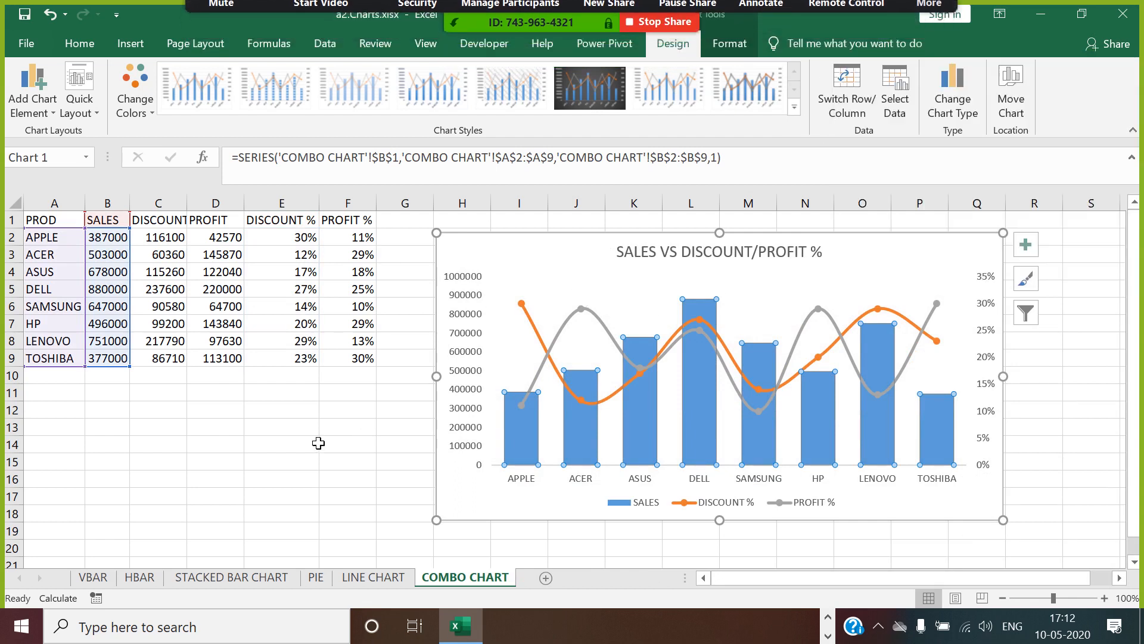
pyautogui.moveTo(569, 8)
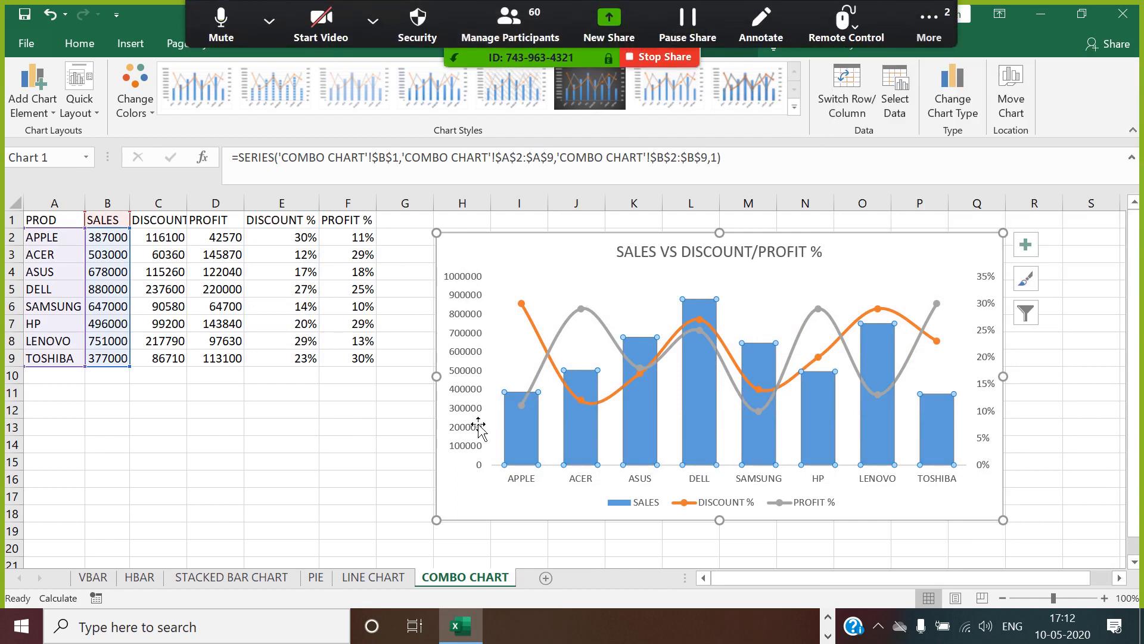
# Fill the chart area with the light grey theme color.
pyautogui.click(531, 250)
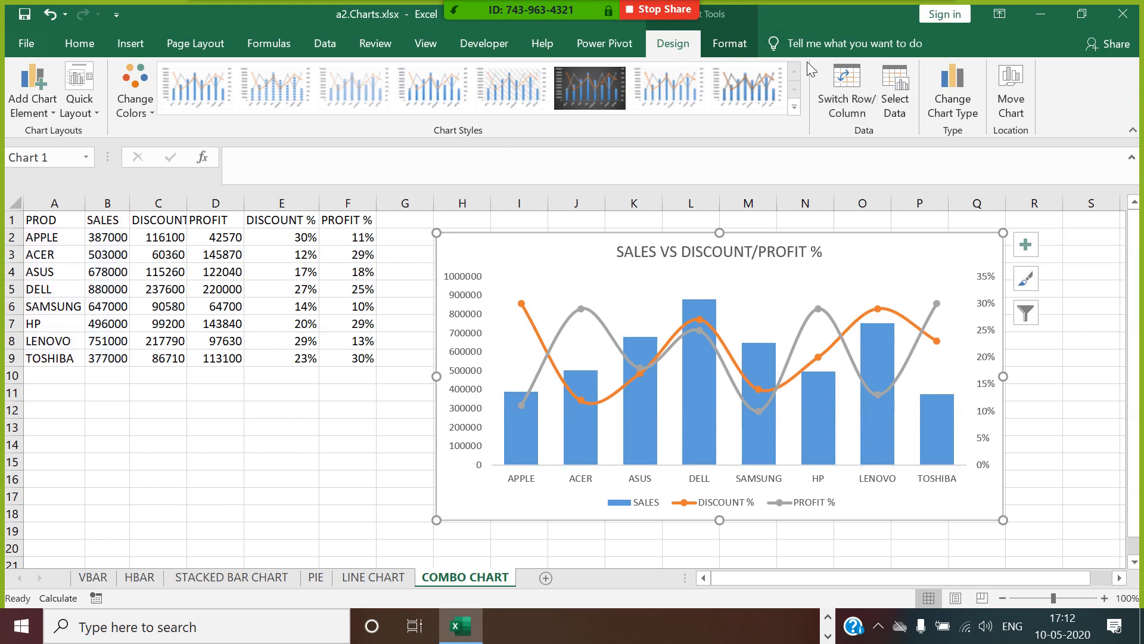
pyautogui.click(728, 47)
pyautogui.click(468, 69)
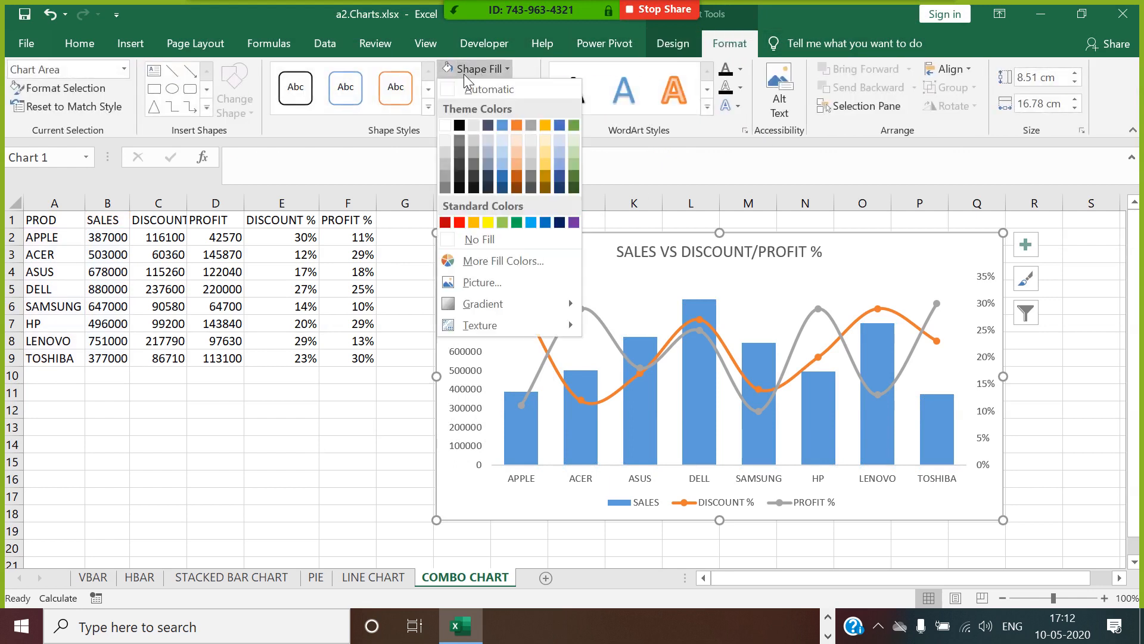
pyautogui.click(473, 127)
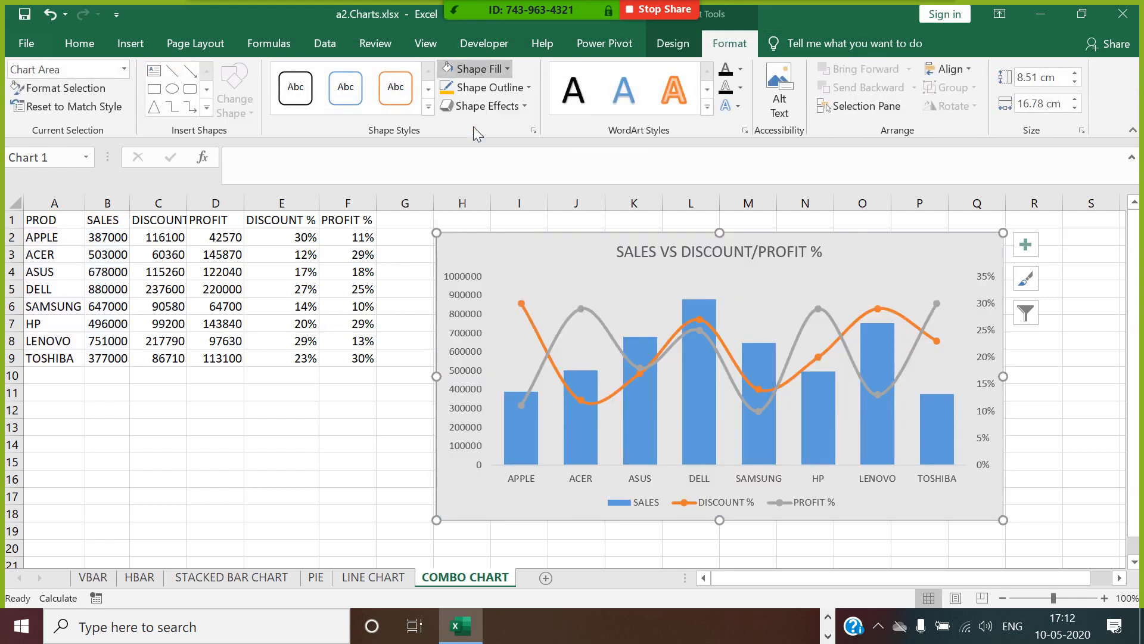
# Fill the SALES columns with the standard dark blue color and deselect the chart.
pyautogui.click(639, 416)
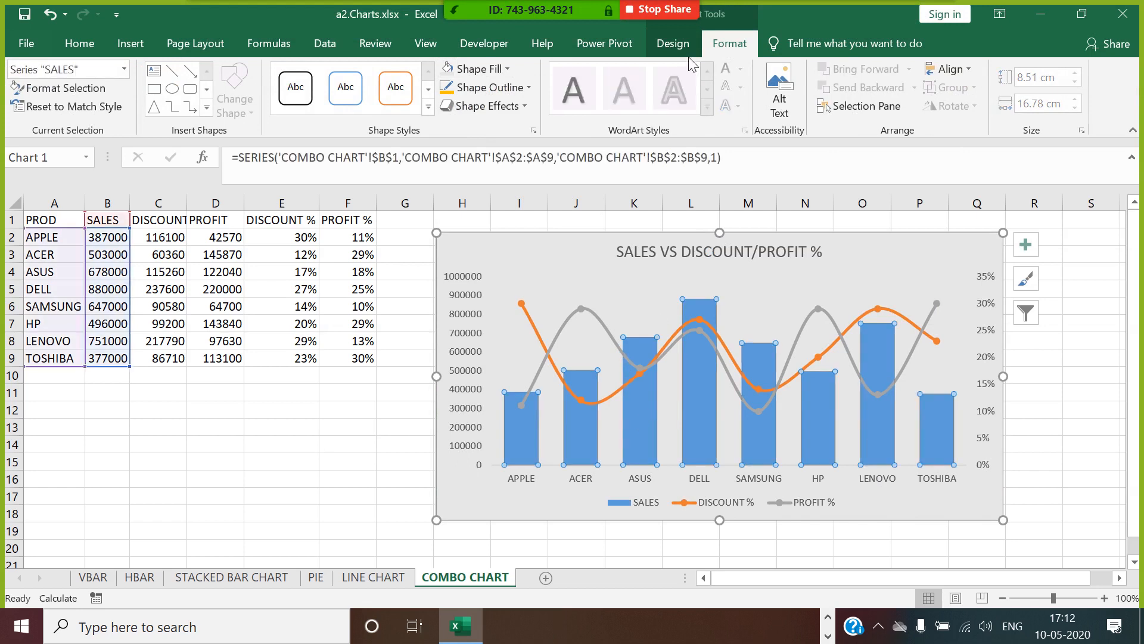
pyautogui.click(492, 89)
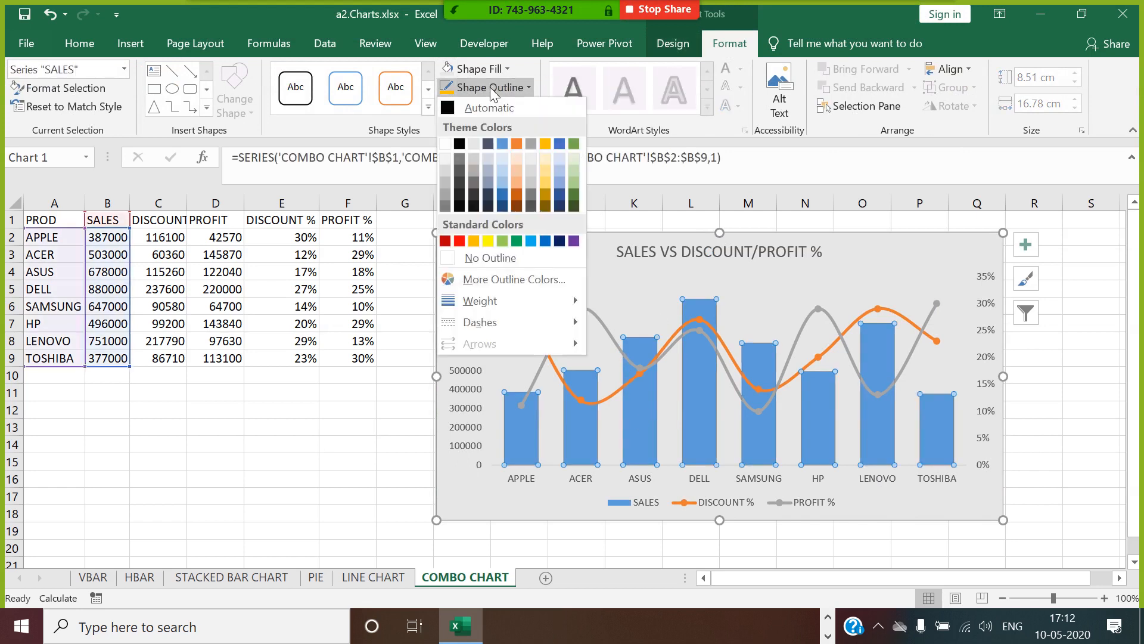
pyautogui.click(477, 68)
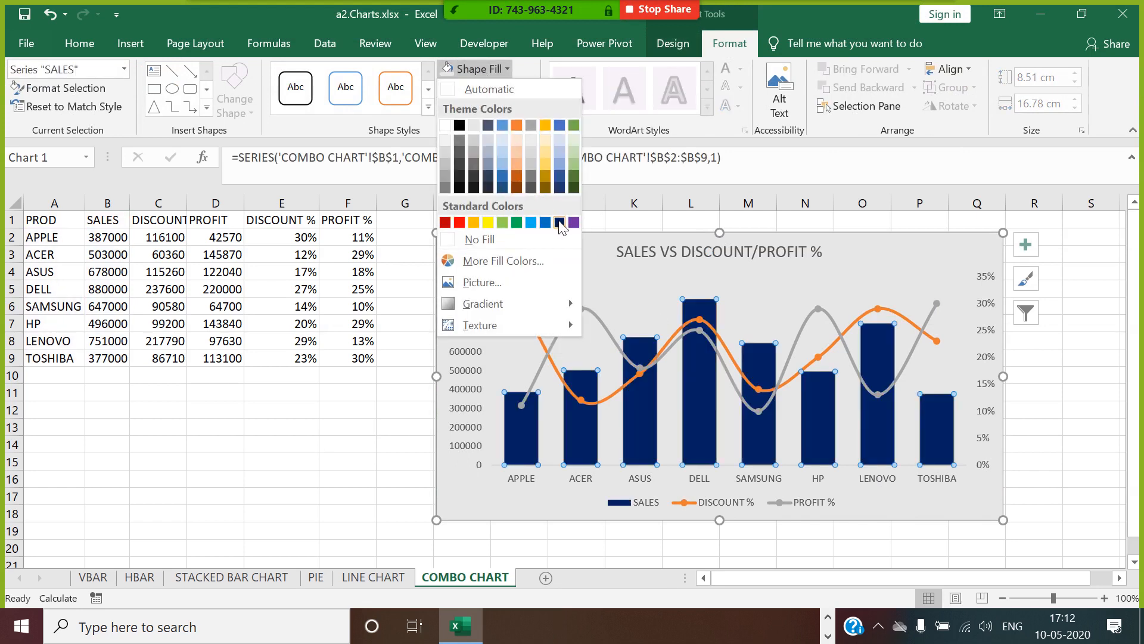
pyautogui.click(560, 223)
pyautogui.click(1073, 478)
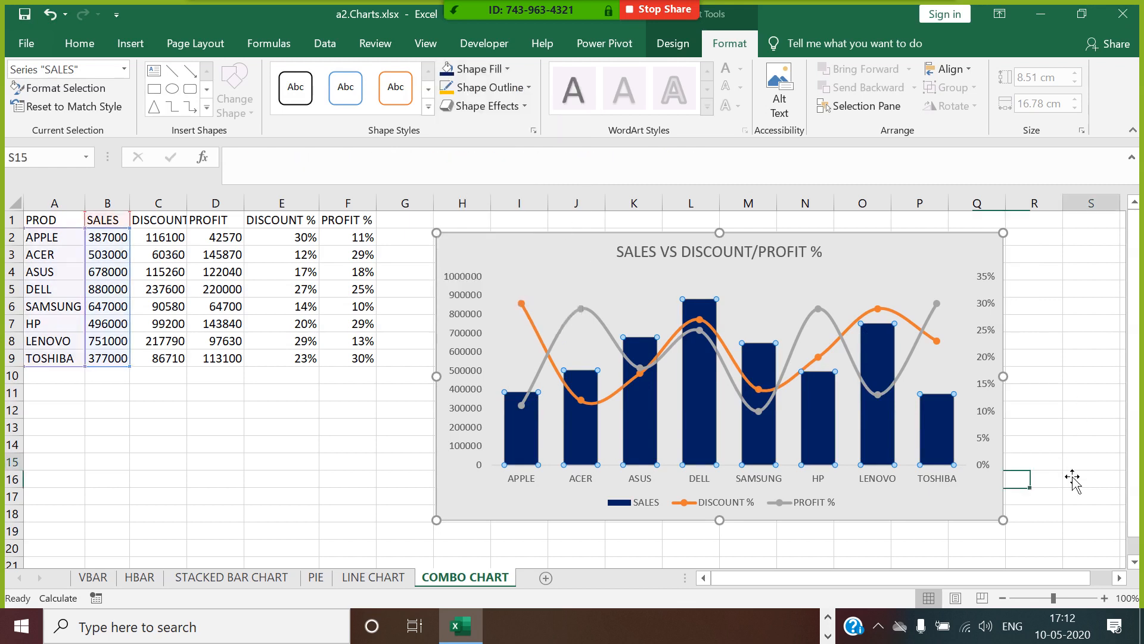
# Move the combo chart up to row 1 near column H and widen it to about 18.25 cm.
pyautogui.moveTo(843, 249); pyautogui.dragTo(835, 232)
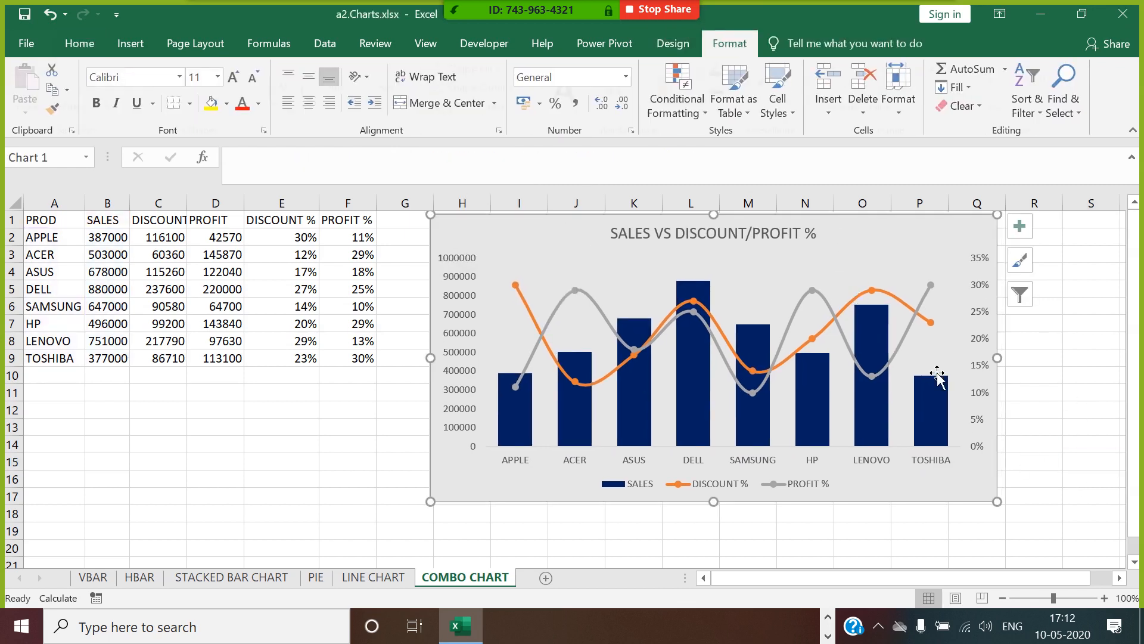
pyautogui.moveTo(1009, 364); pyautogui.dragTo(1059, 370)
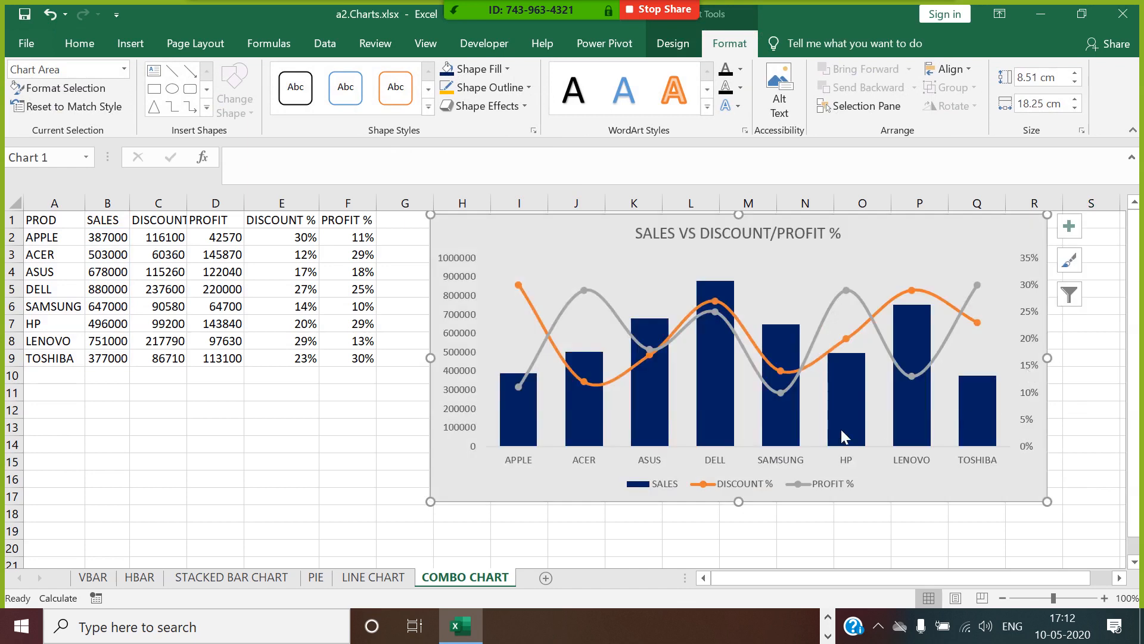
# Add data labels to the PROFIT % line and the DISCOUNT % line.
pyautogui.click(777, 390)
pyautogui.rightClick(777, 390)
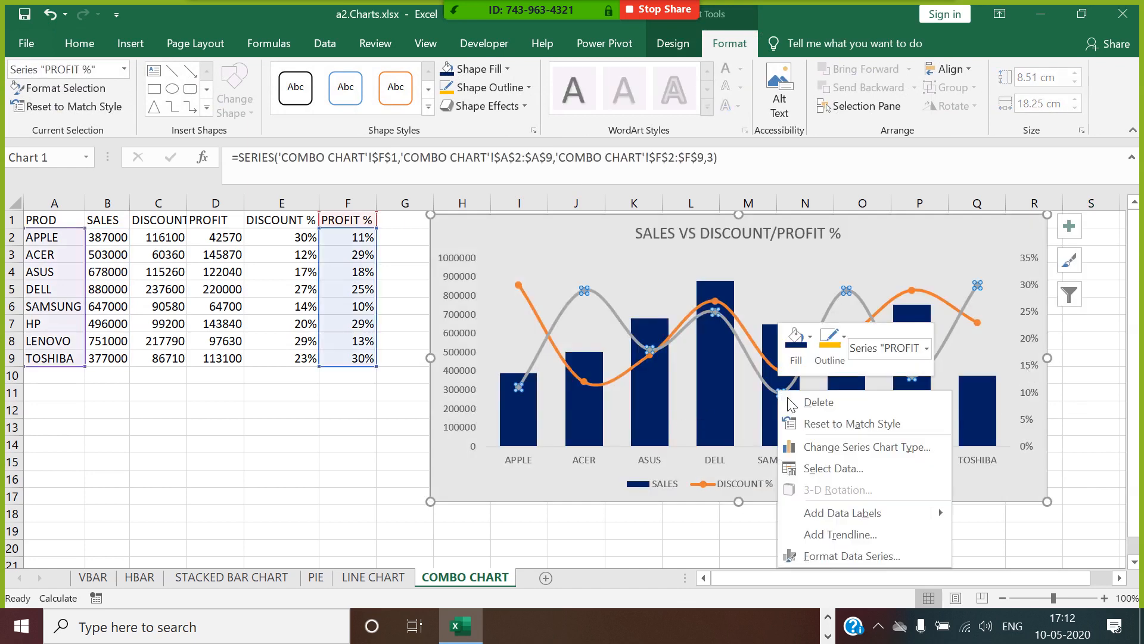
pyautogui.click(820, 431)
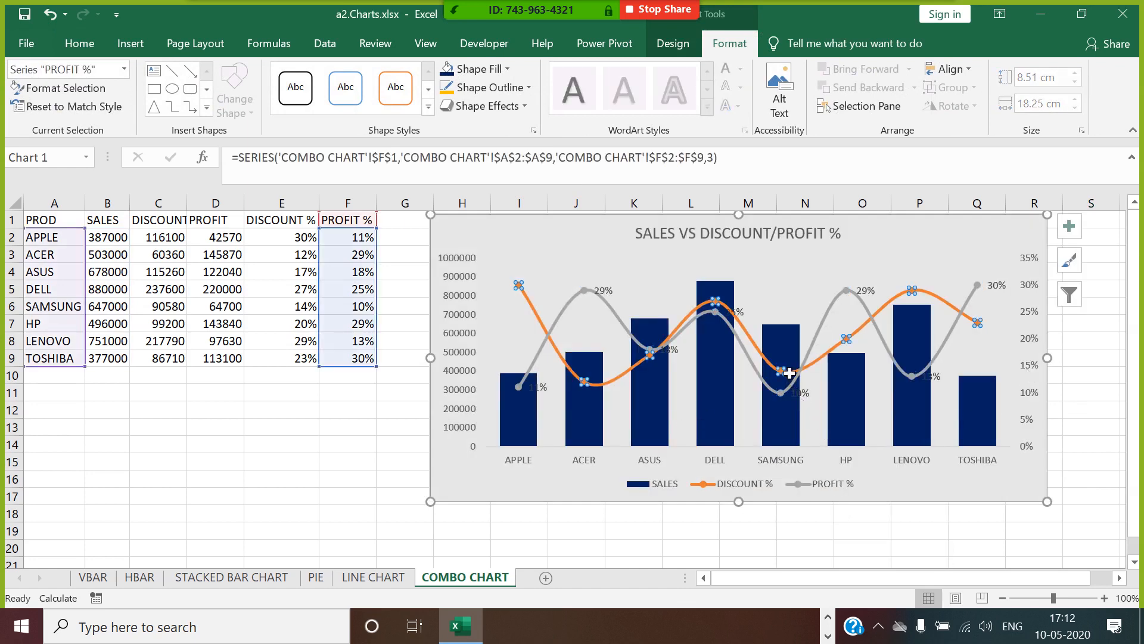
pyautogui.click(782, 370)
pyautogui.rightClick(782, 371)
pyautogui.click(842, 490)
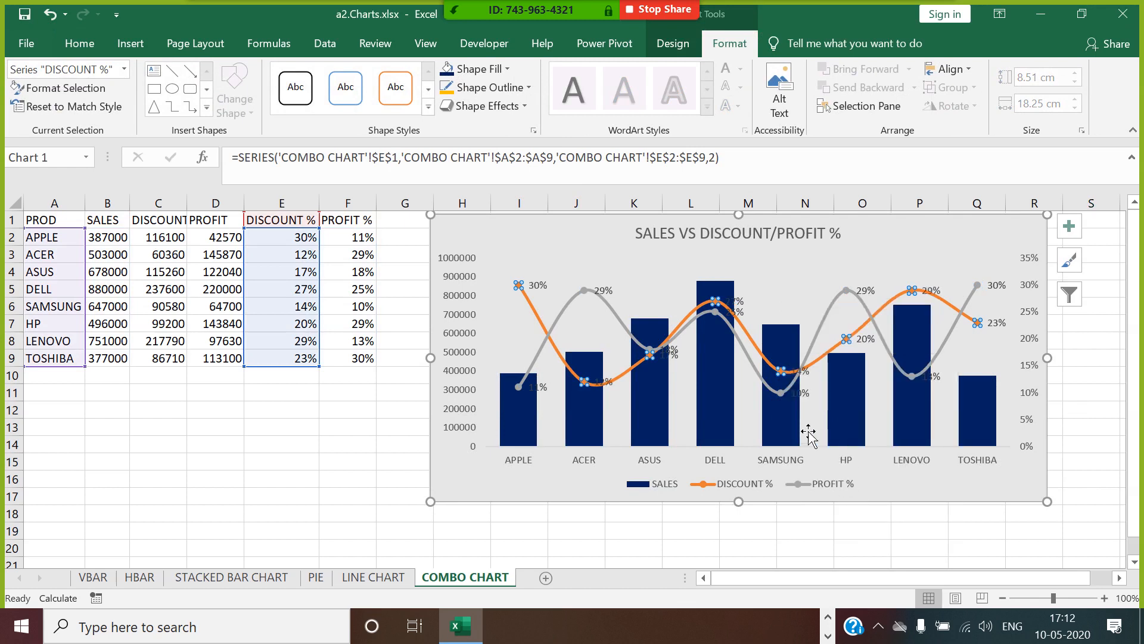
# Fill the combo chart's area with the Black, Text 1 theme color.
pyautogui.click(660, 396)
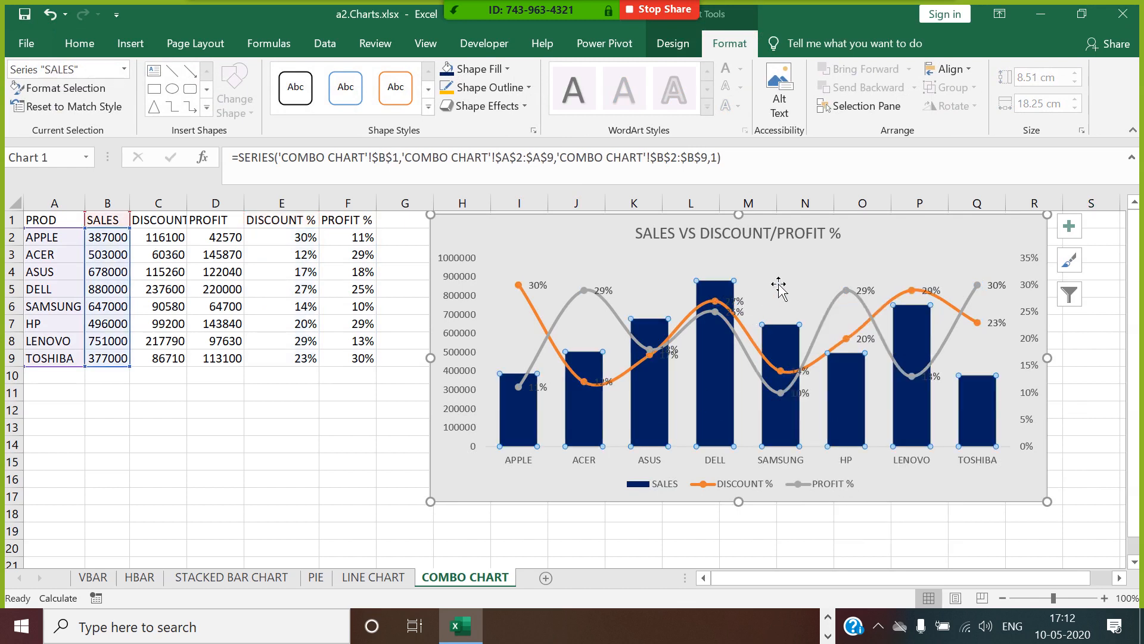
pyautogui.click(851, 231)
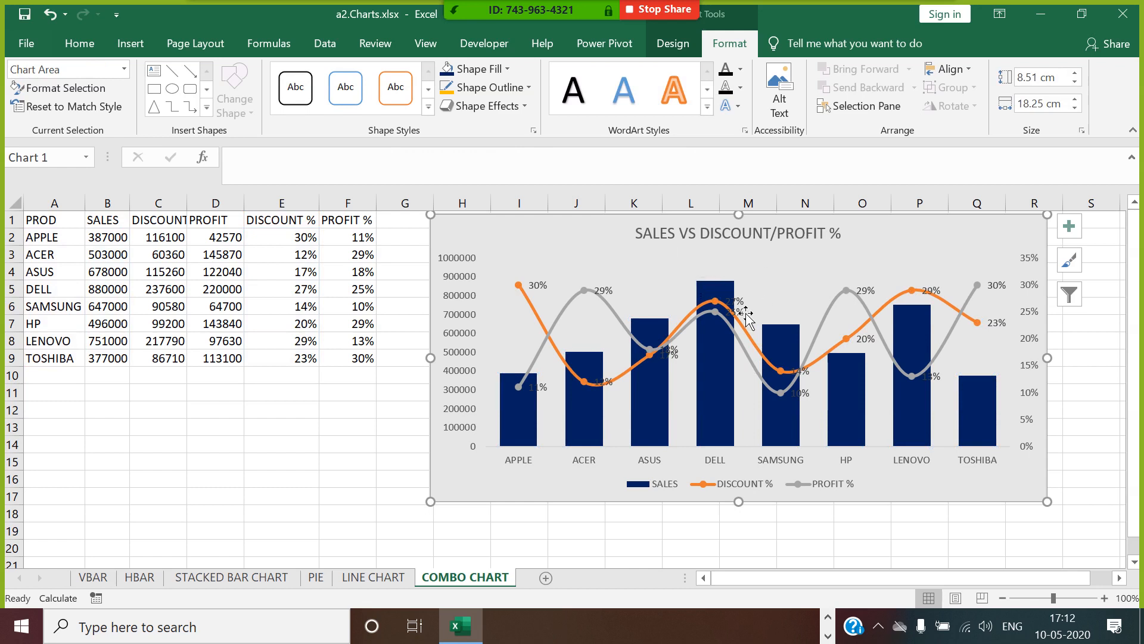
pyautogui.click(479, 72)
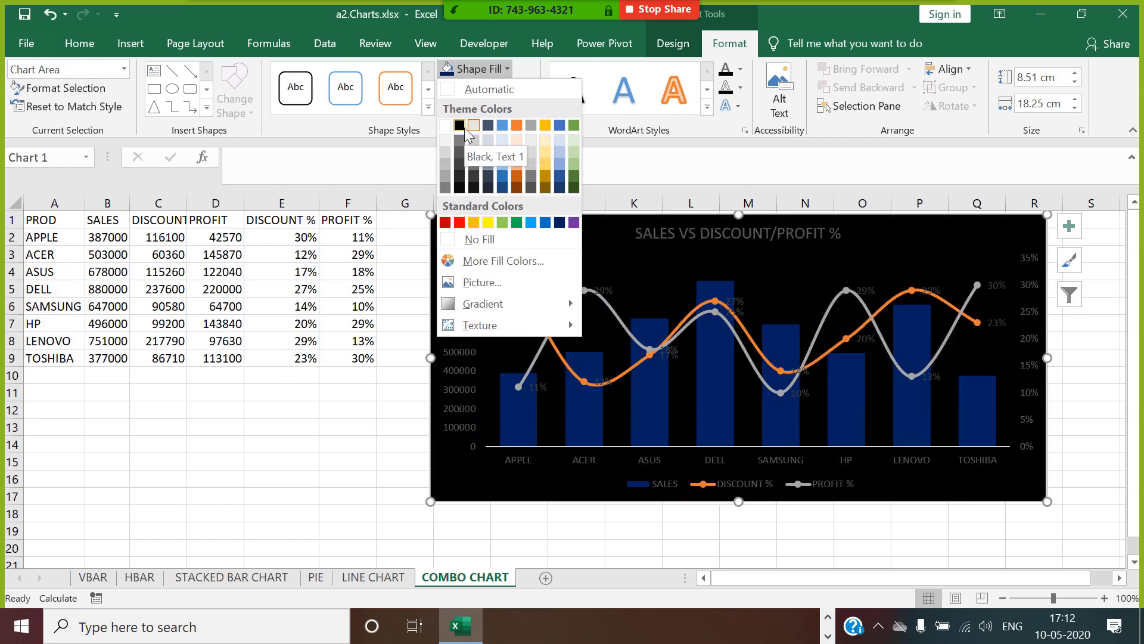
pyautogui.click(463, 128)
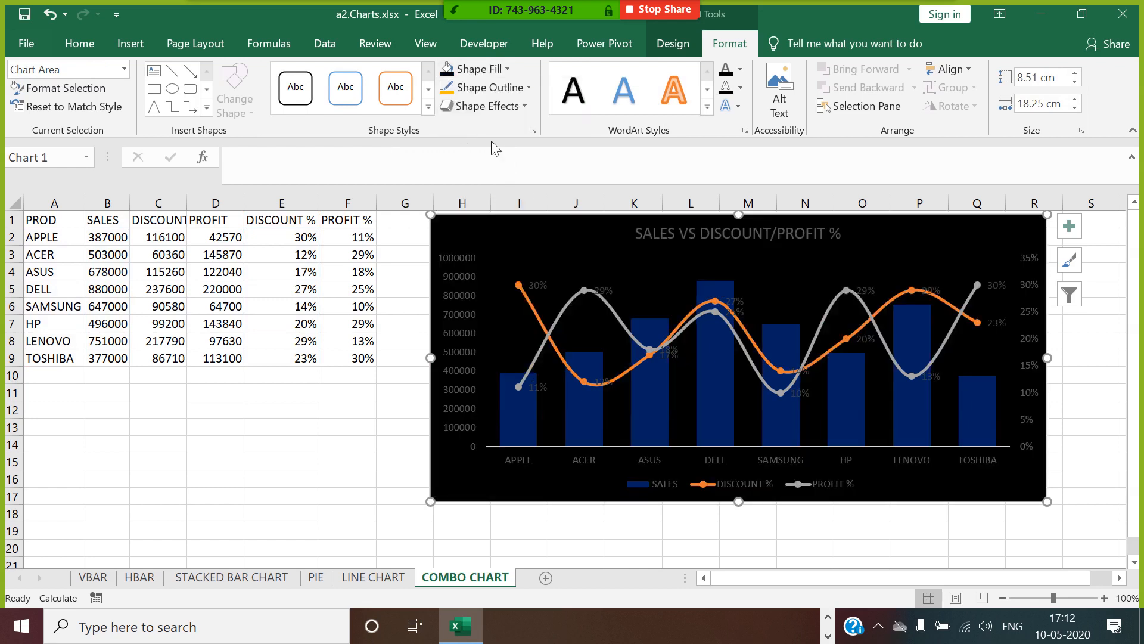
# Fill the SALES columns with the standard orange color.
pyautogui.click(816, 240)
pyautogui.click(733, 298)
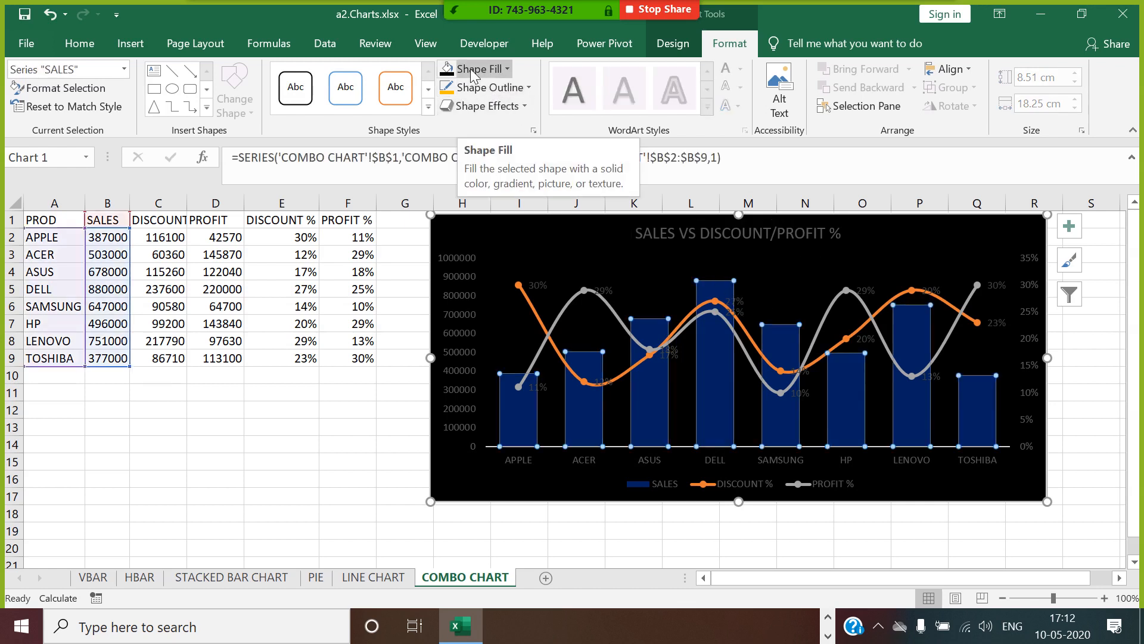
pyautogui.click(507, 69)
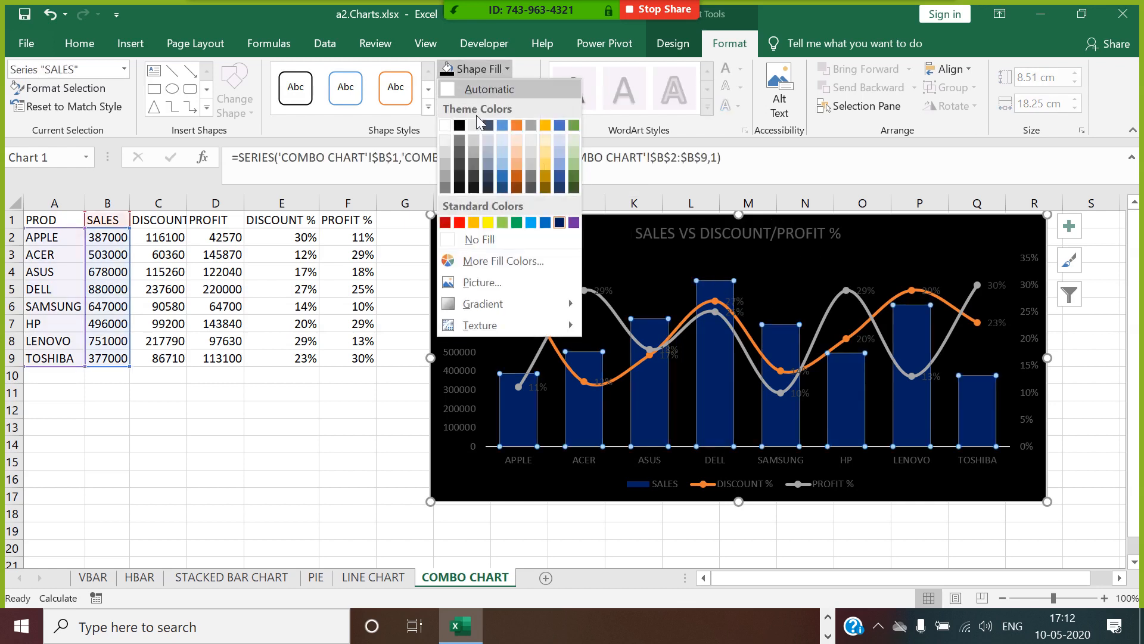
pyautogui.click(473, 225)
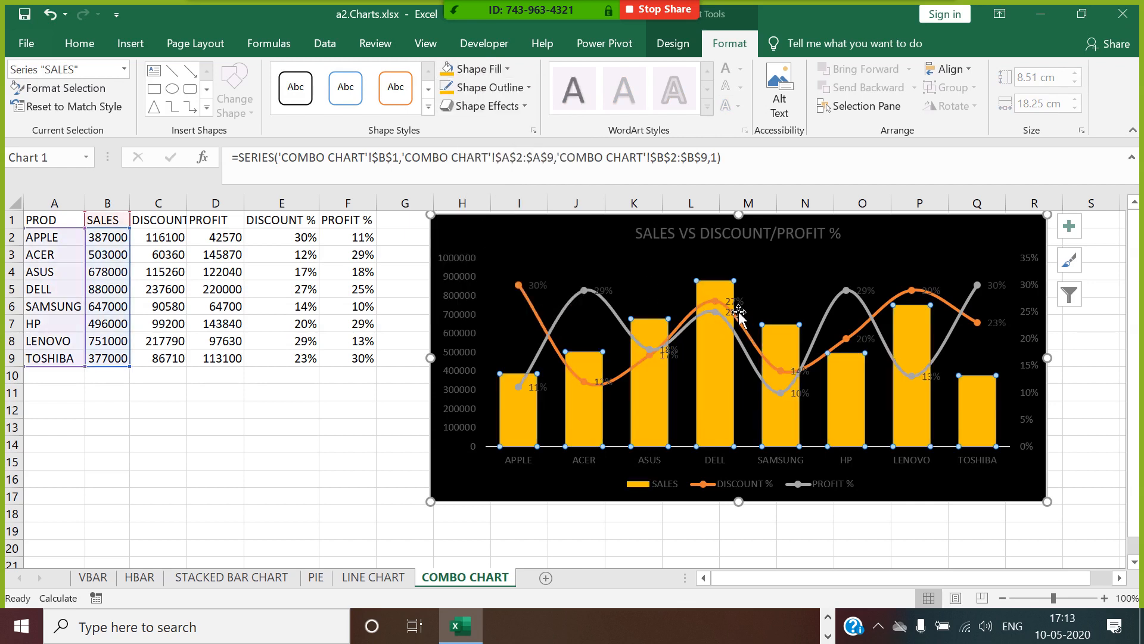
# Set the text fill of the DISCOUNT % and PROFIT % data labels to white.
pyautogui.click(739, 313)
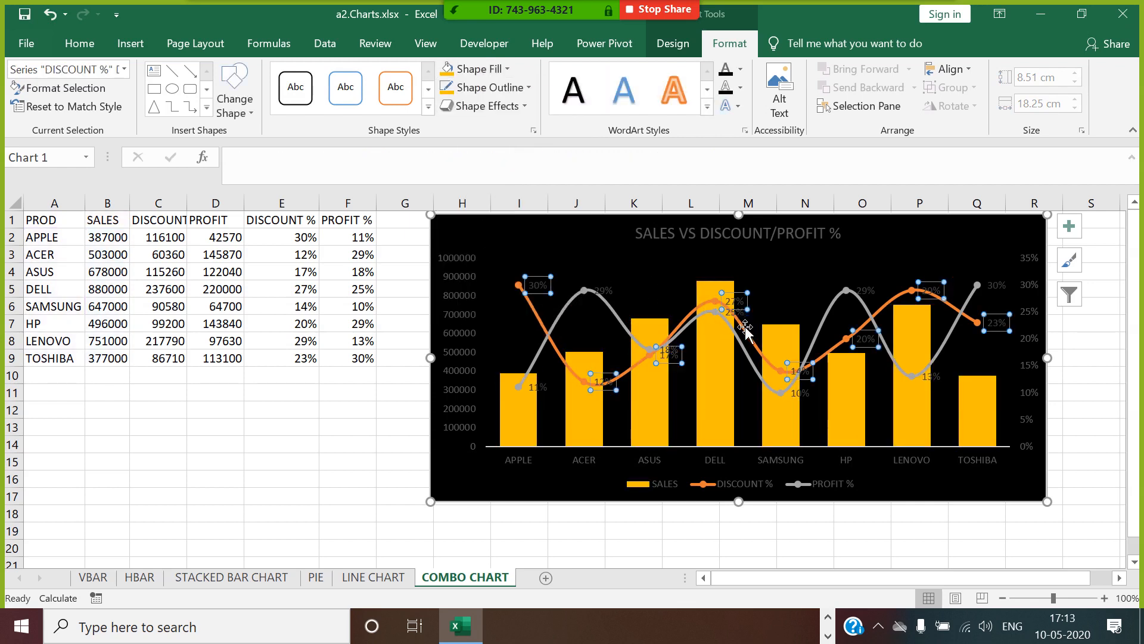
pyautogui.click(740, 73)
pyautogui.click(727, 123)
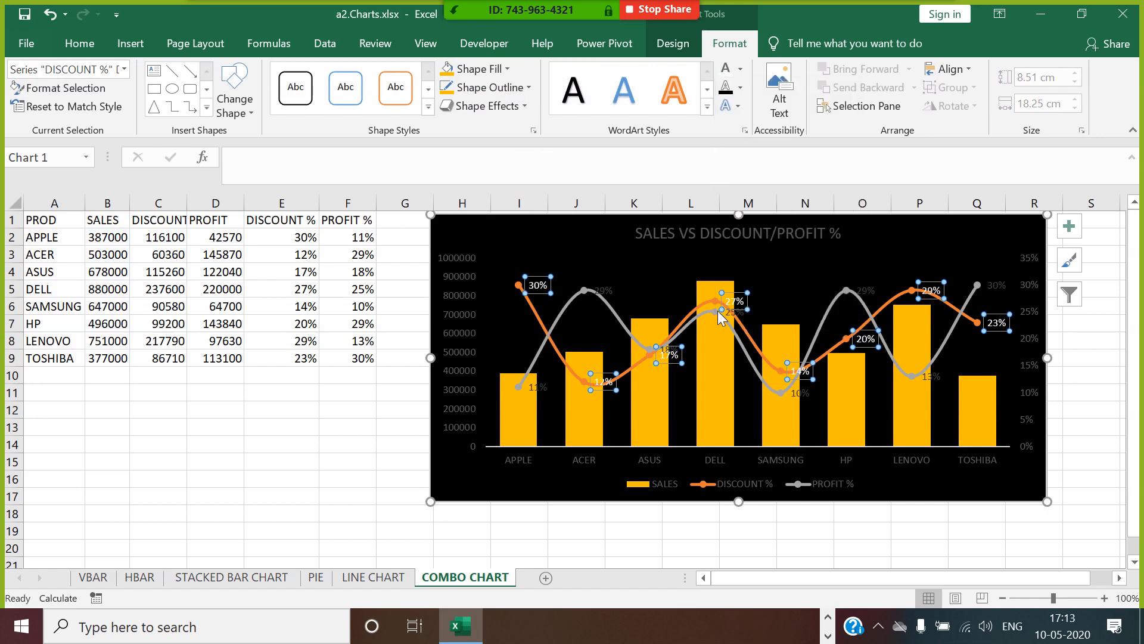
pyautogui.click(735, 320)
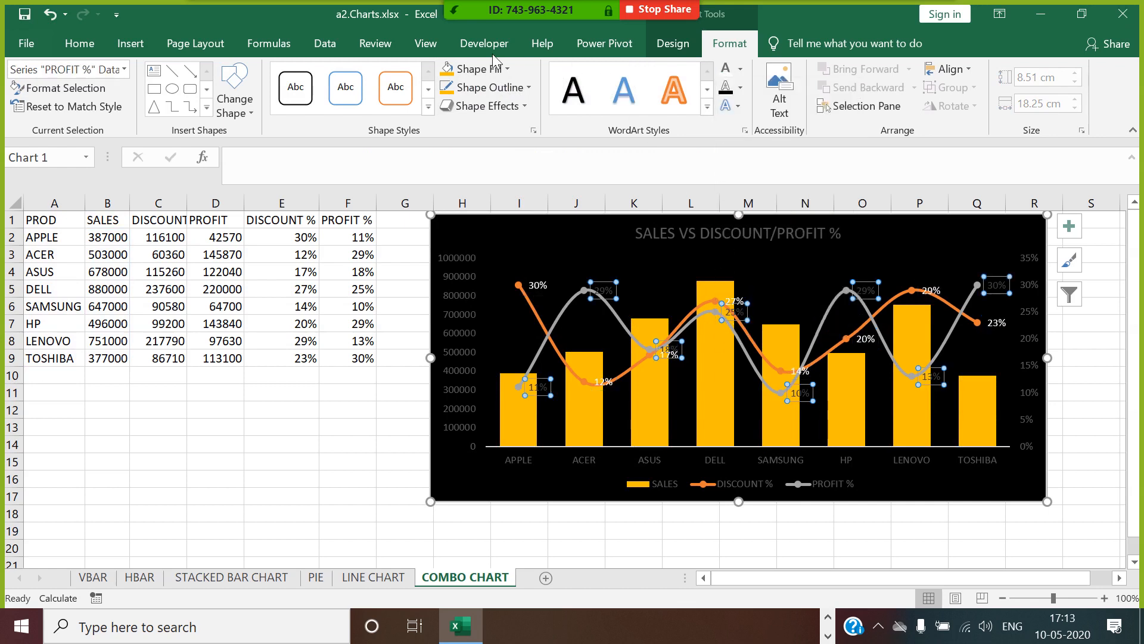
pyautogui.click(726, 70)
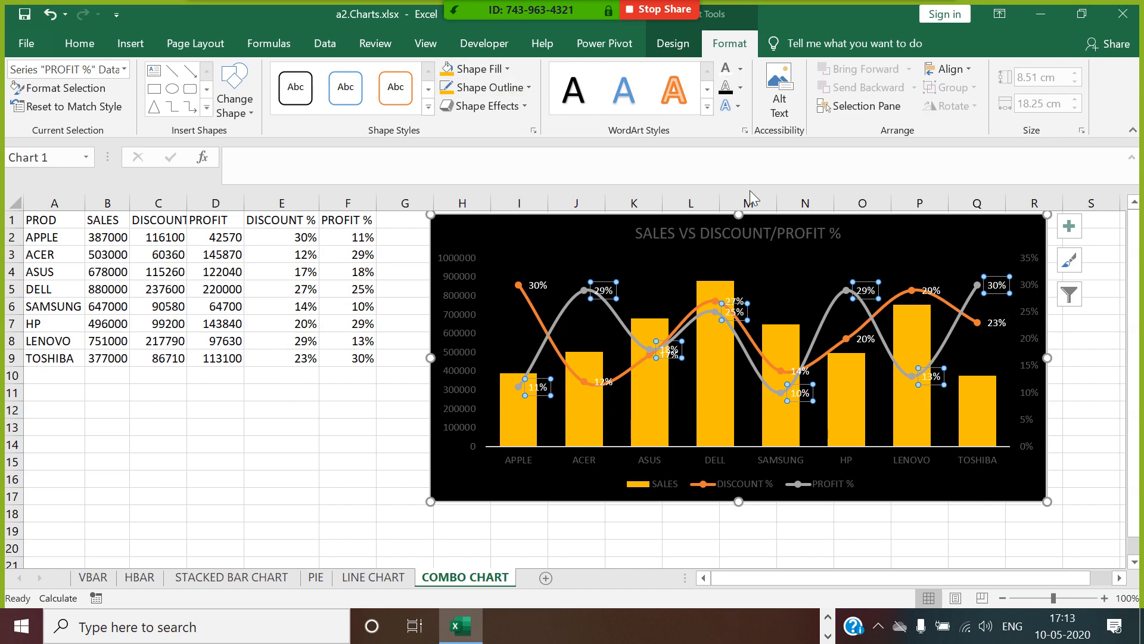
# Apply the white text fill to the primary vertical axis, the chart title and the horizontal category axis.
pyautogui.click(467, 307)
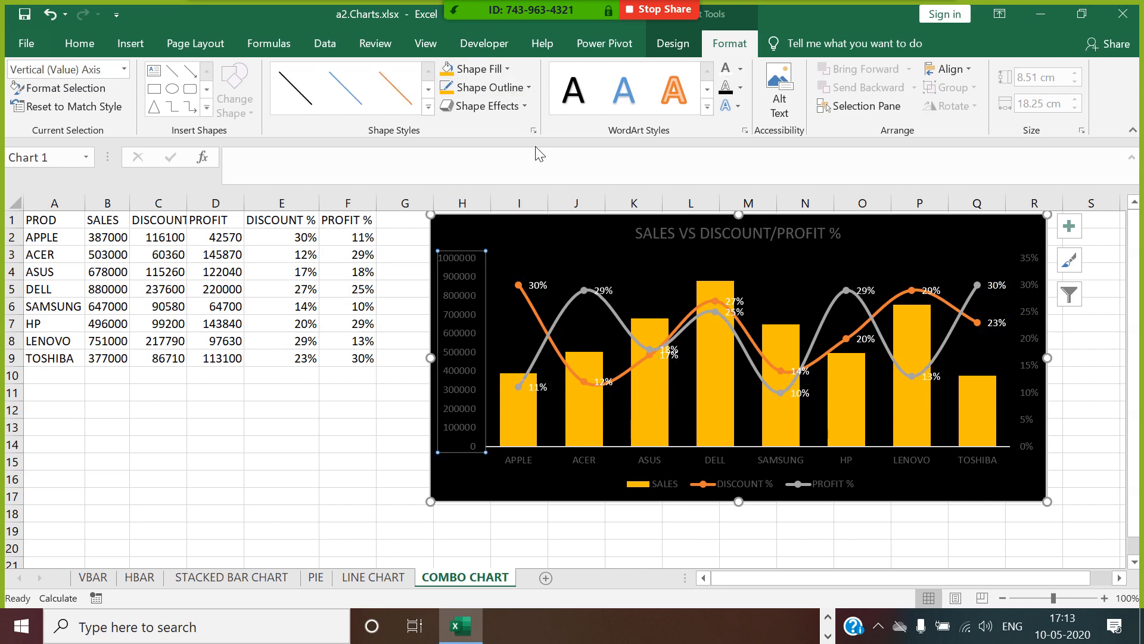
pyautogui.click(727, 73)
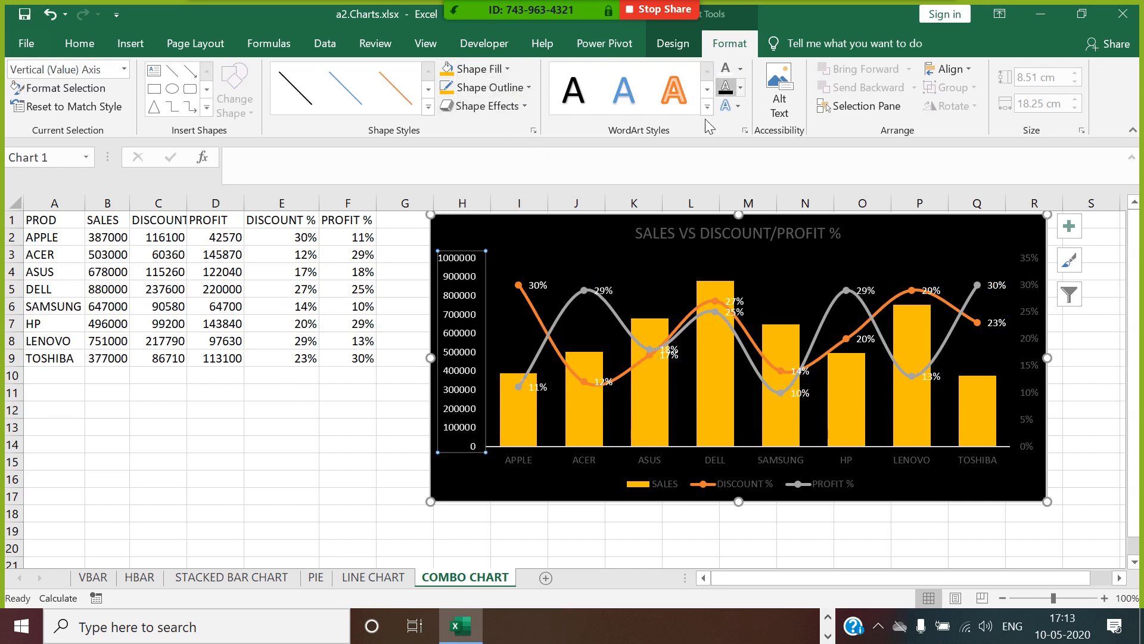
pyautogui.click(691, 234)
pyautogui.click(726, 72)
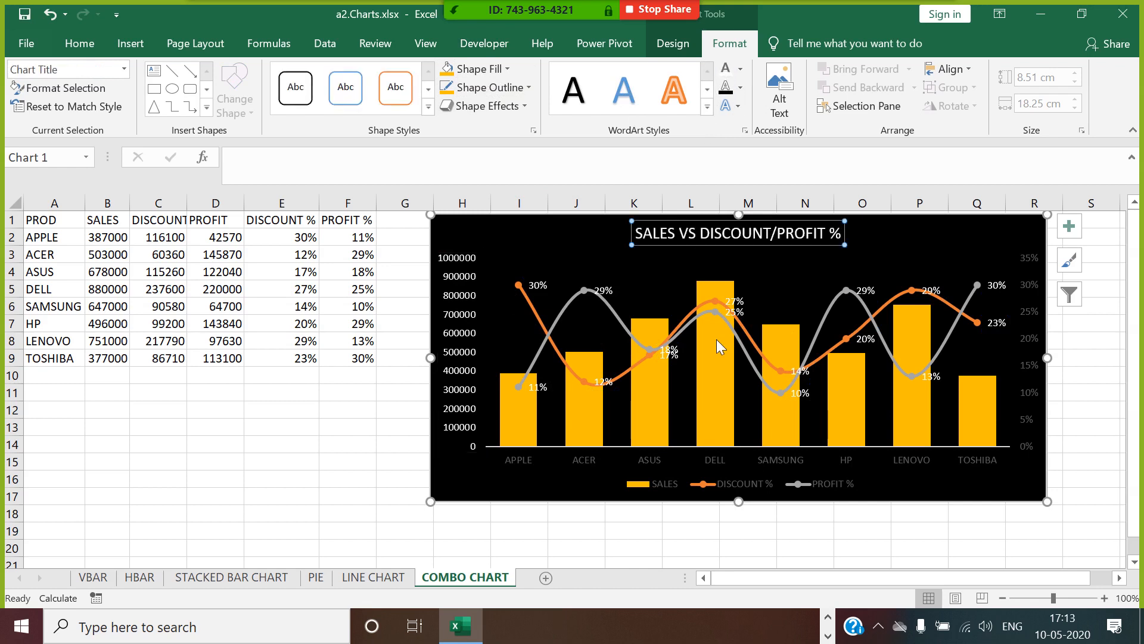
pyautogui.click(715, 463)
pyautogui.click(725, 71)
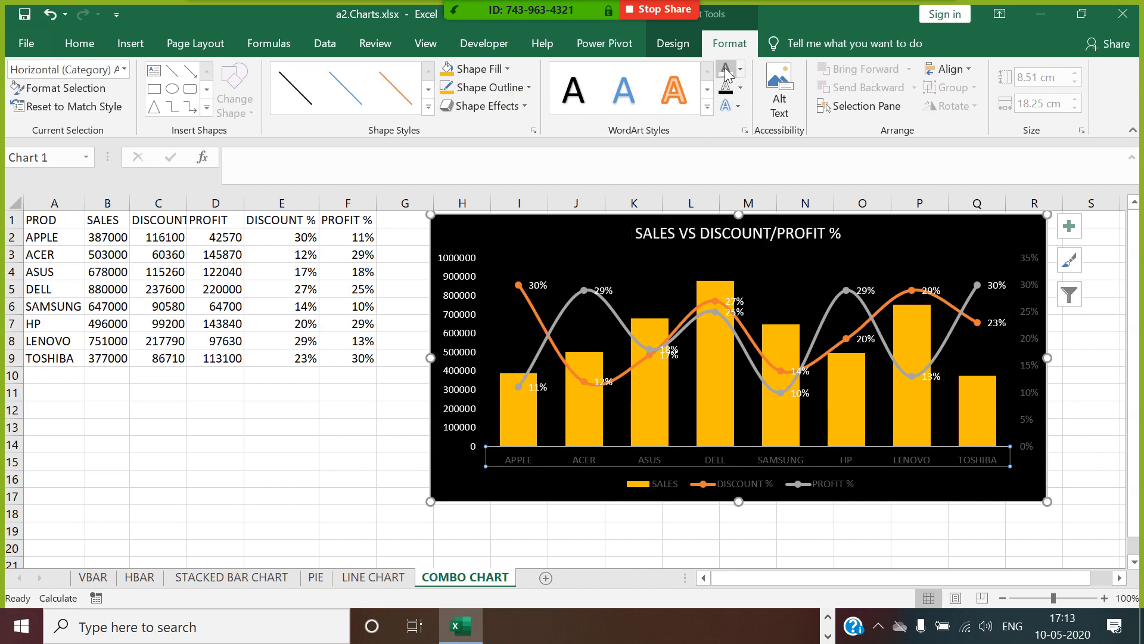
# Apply the white text fill to the legend and the secondary vertical axis, and deselect the chart.
pyautogui.click(758, 486)
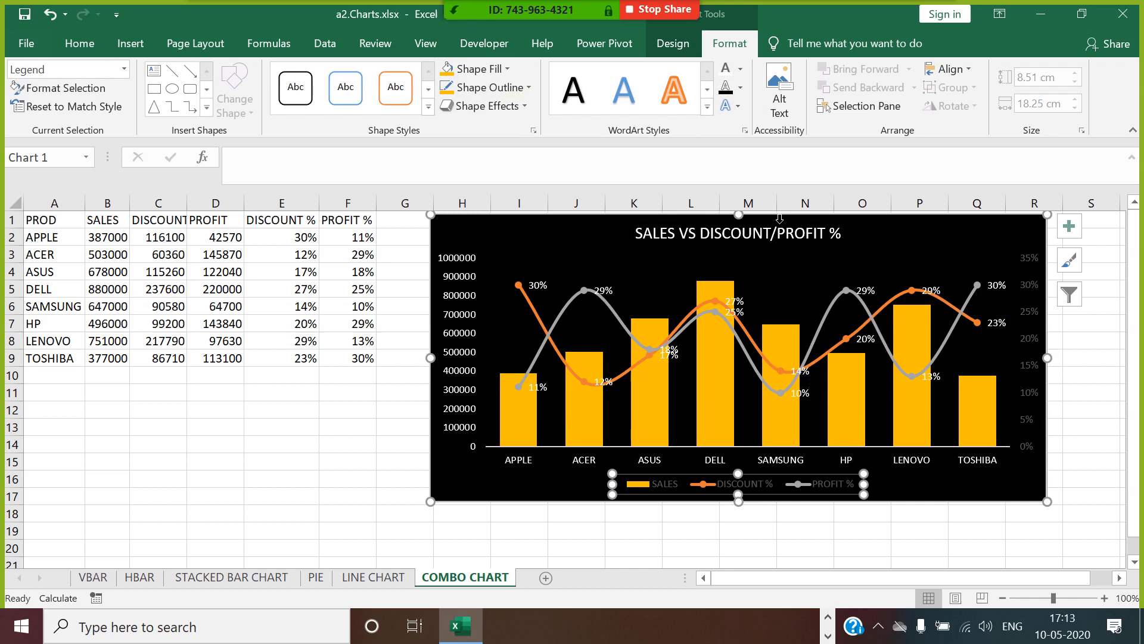
pyautogui.click(725, 70)
pyautogui.click(1094, 424)
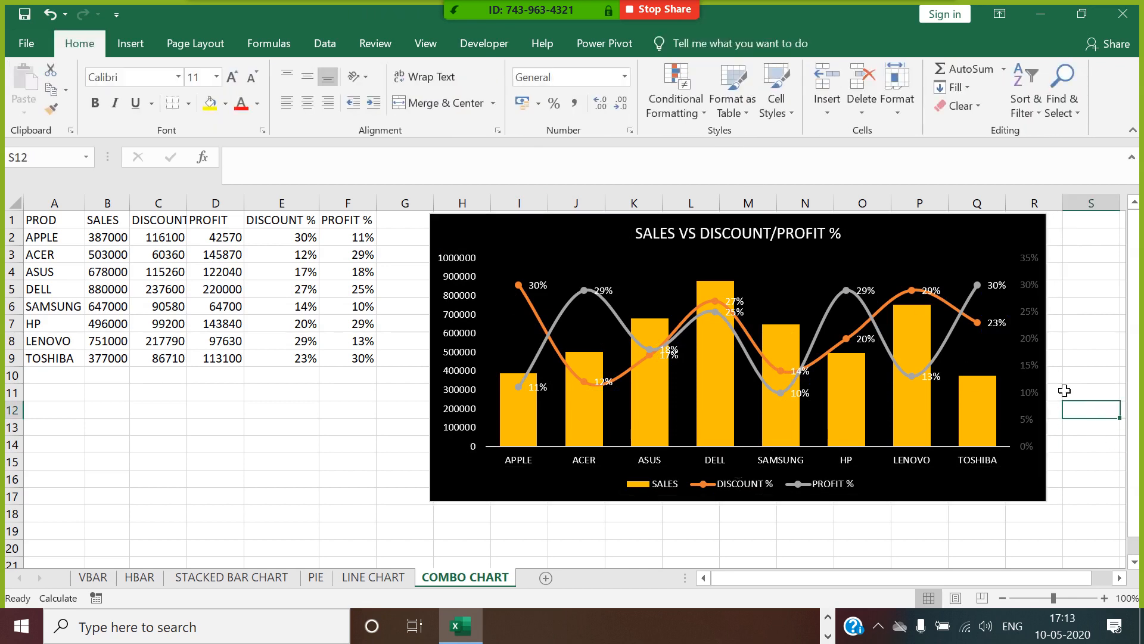
pyautogui.click(1033, 344)
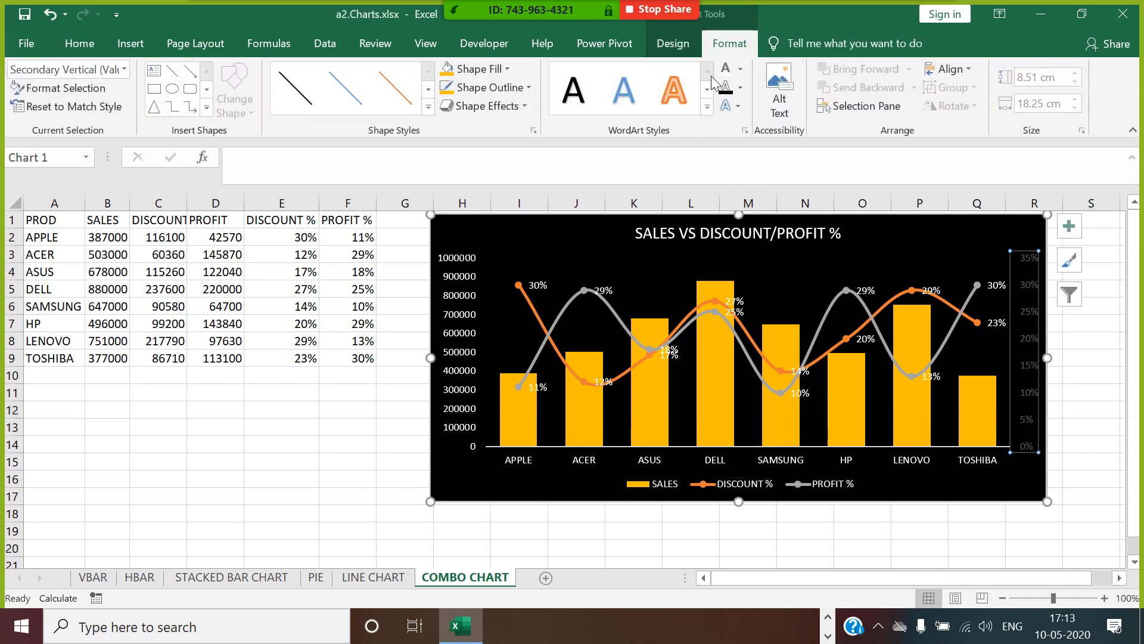
pyautogui.click(725, 71)
pyautogui.click(1060, 431)
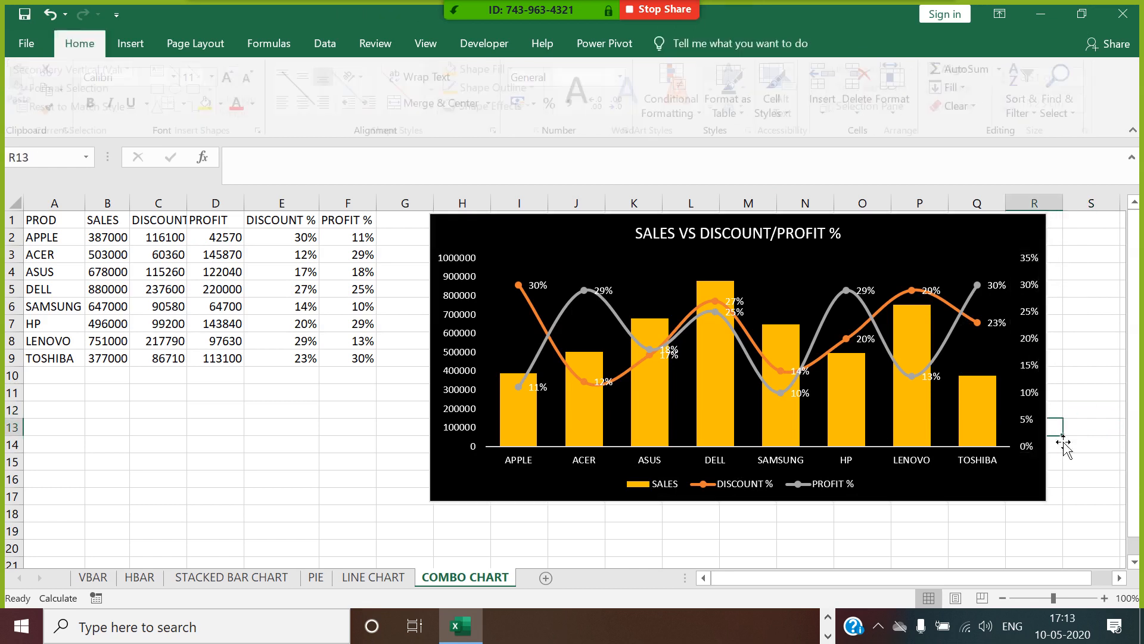
# Turn on rounded corners for the chart area's border and close the formatting options.
pyautogui.click(1010, 233)
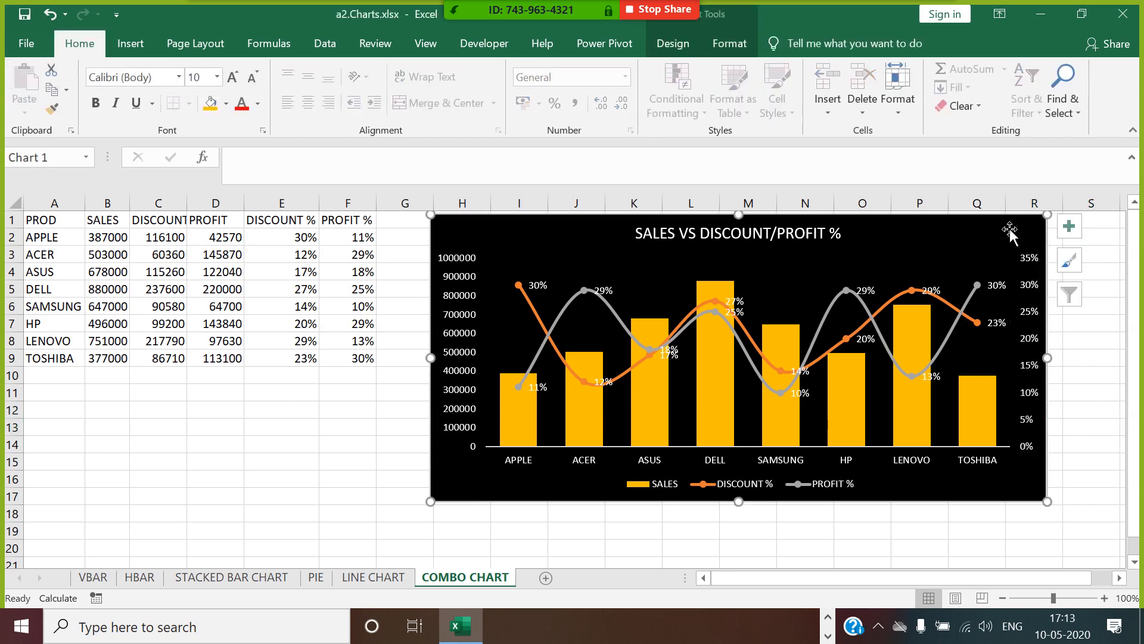
pyautogui.rightClick(1010, 231)
pyautogui.click(929, 571)
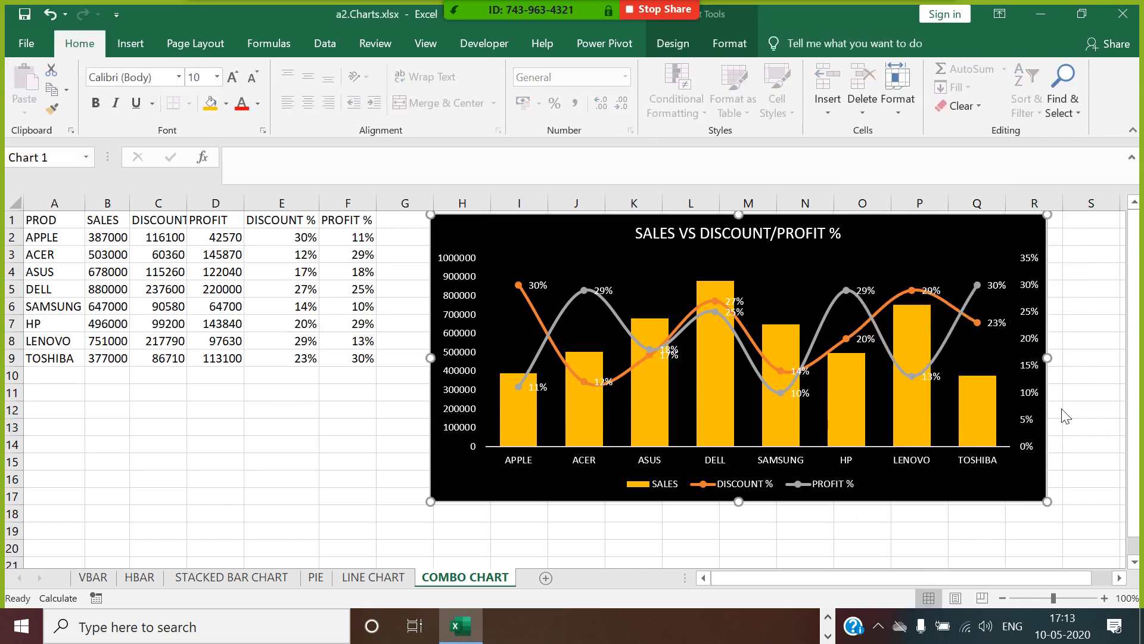
pyautogui.moveTo(1123, 396); pyautogui.dragTo(1124, 474)
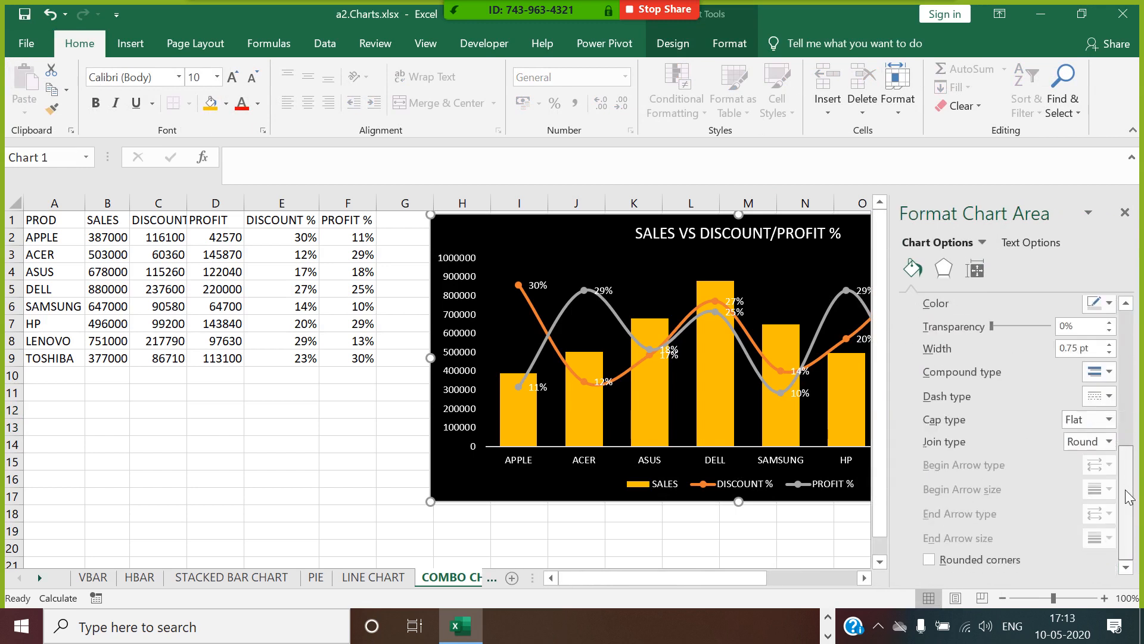
pyautogui.click(1125, 214)
pyautogui.click(1102, 390)
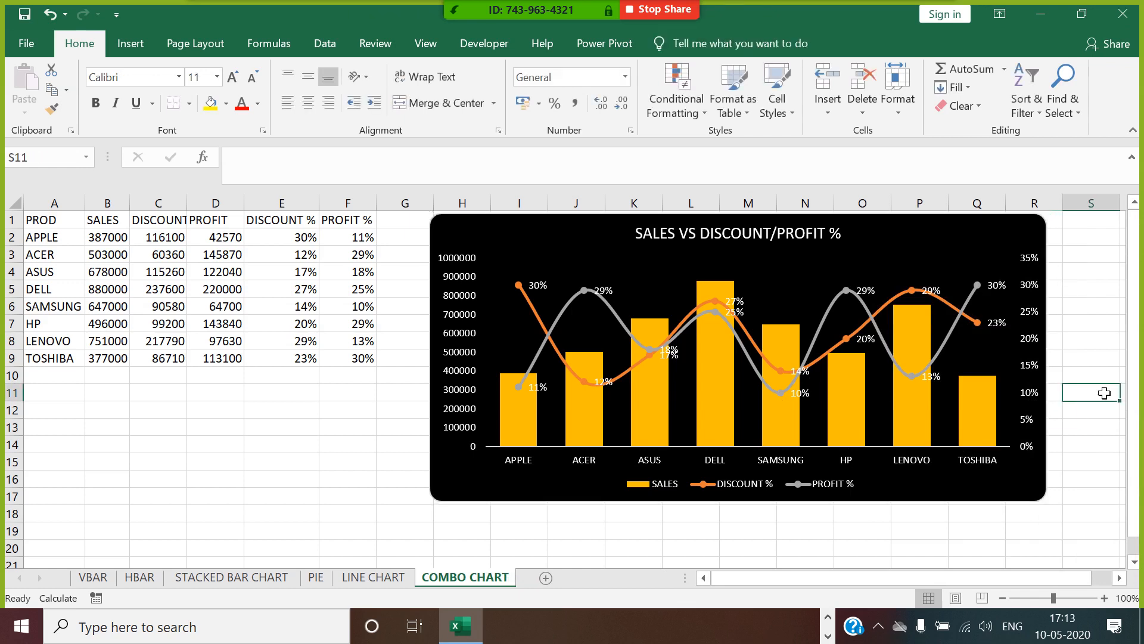
# Move the combo chart down to about row 3, beginning near the end of column G, and deselect it.
pyautogui.click(1050, 250)
pyautogui.moveTo(1049, 250); pyautogui.dragTo(1042, 281)
pyautogui.click(1091, 340)
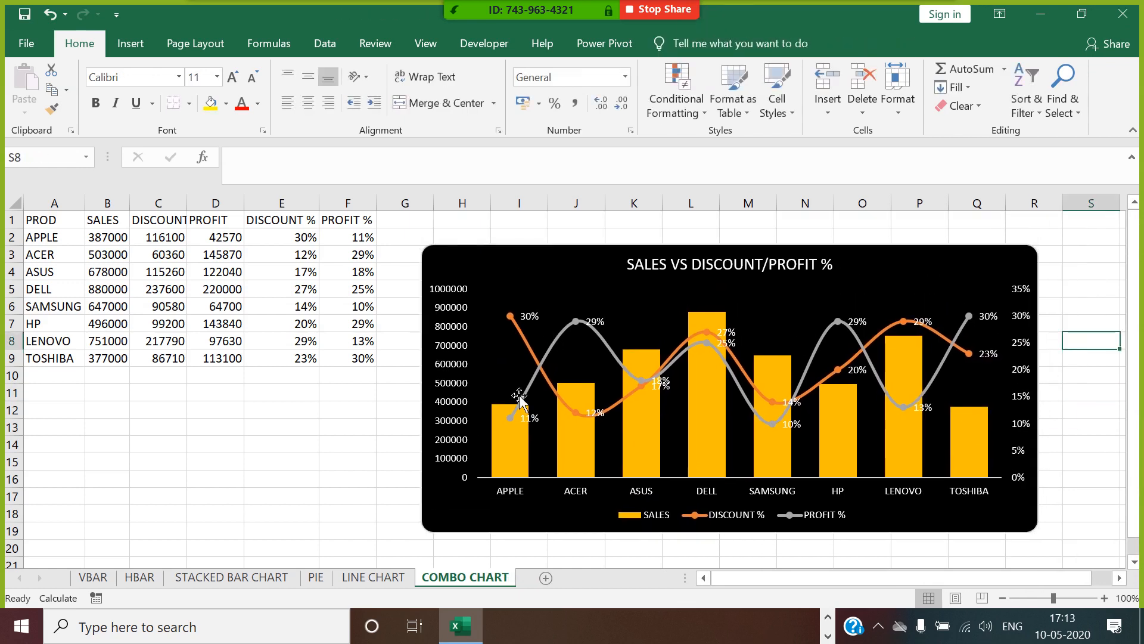
pyautogui.click(365, 448)
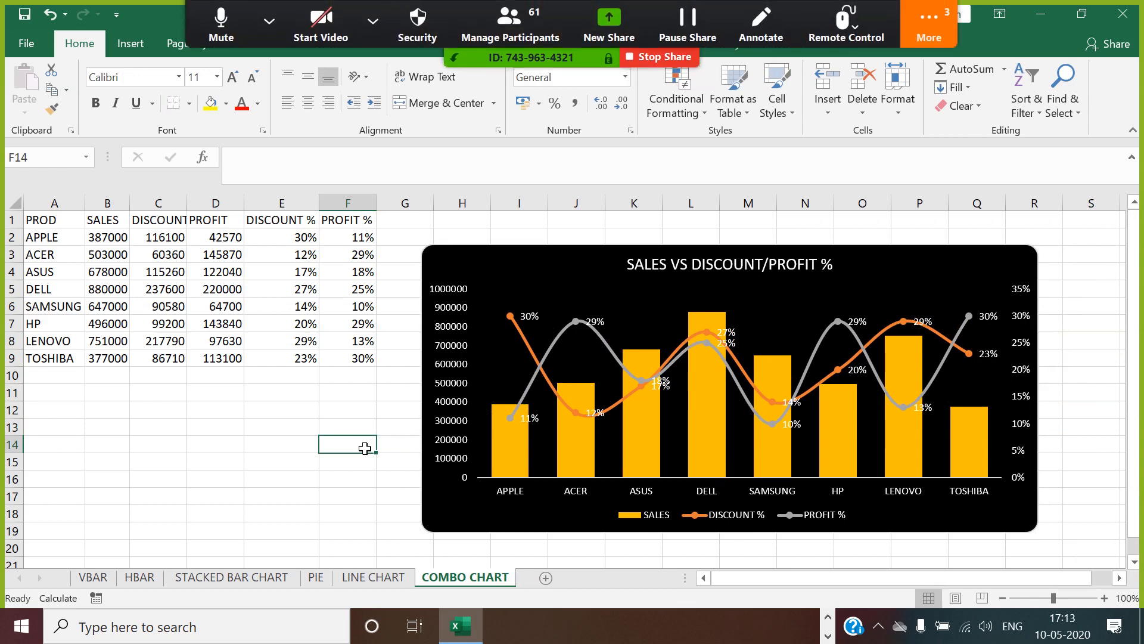
pyautogui.click(282, 418)
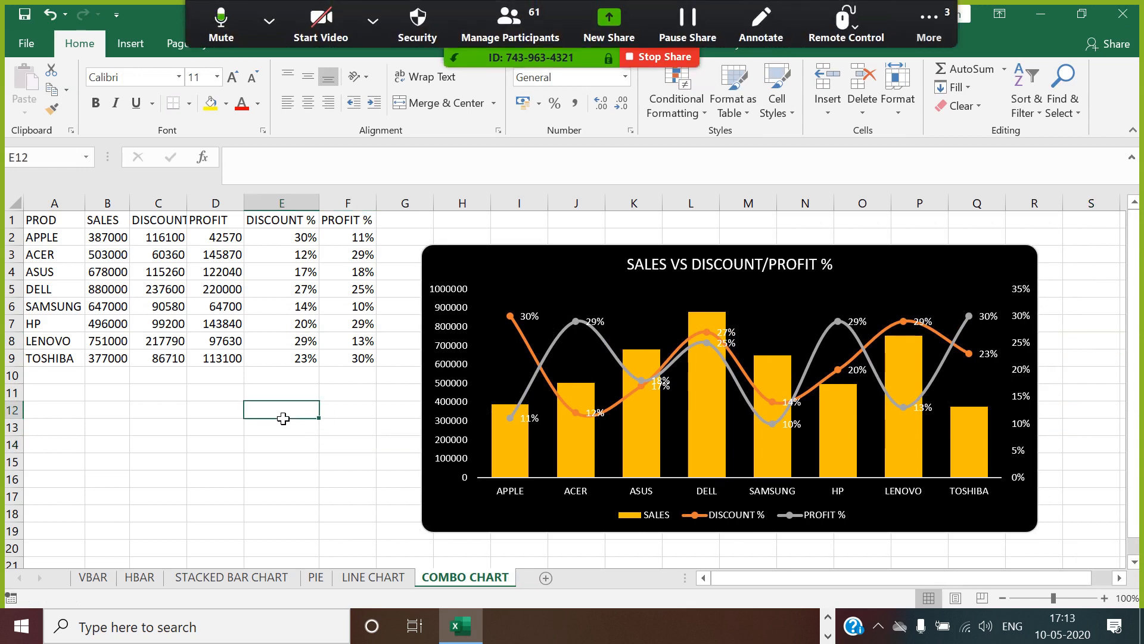